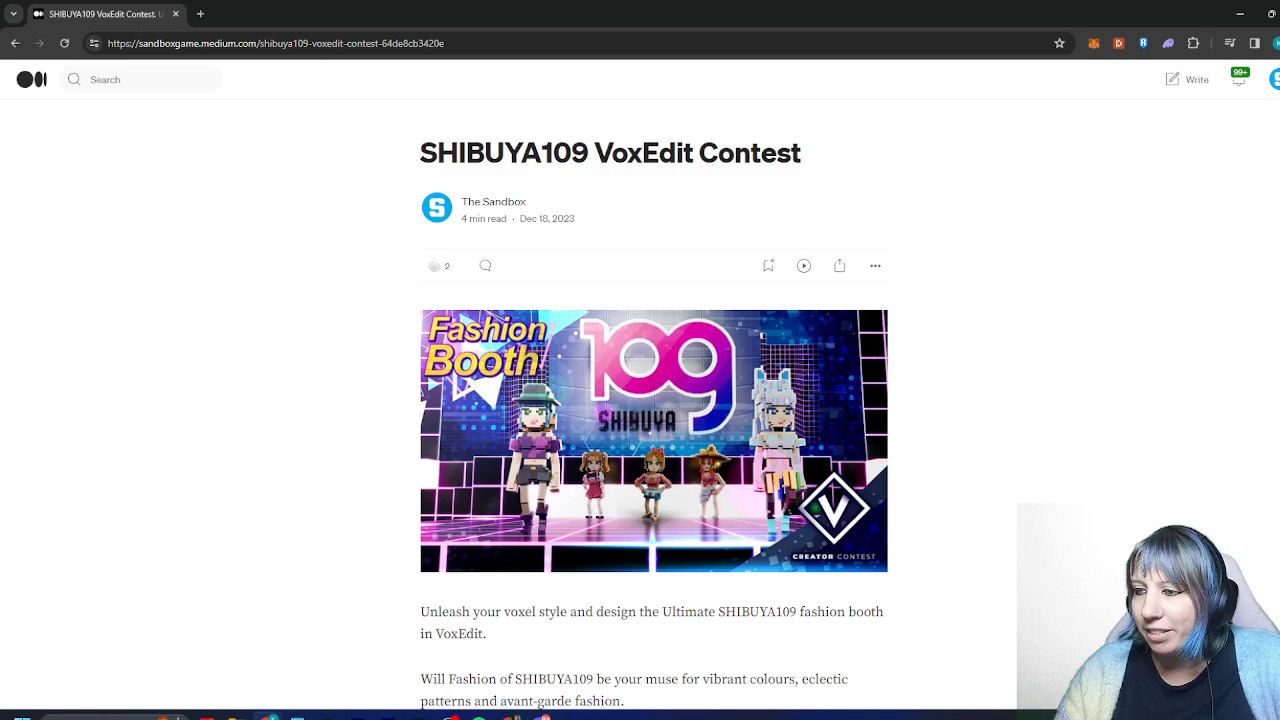
Review the SHIBUYA109 contest article's prizes and important dates, highlighting the submission deadline and the results announcement dates
{"action": "scroll", "coordinate": [653, 376], "scroll_direction": "down", "scroll_amount": 15}
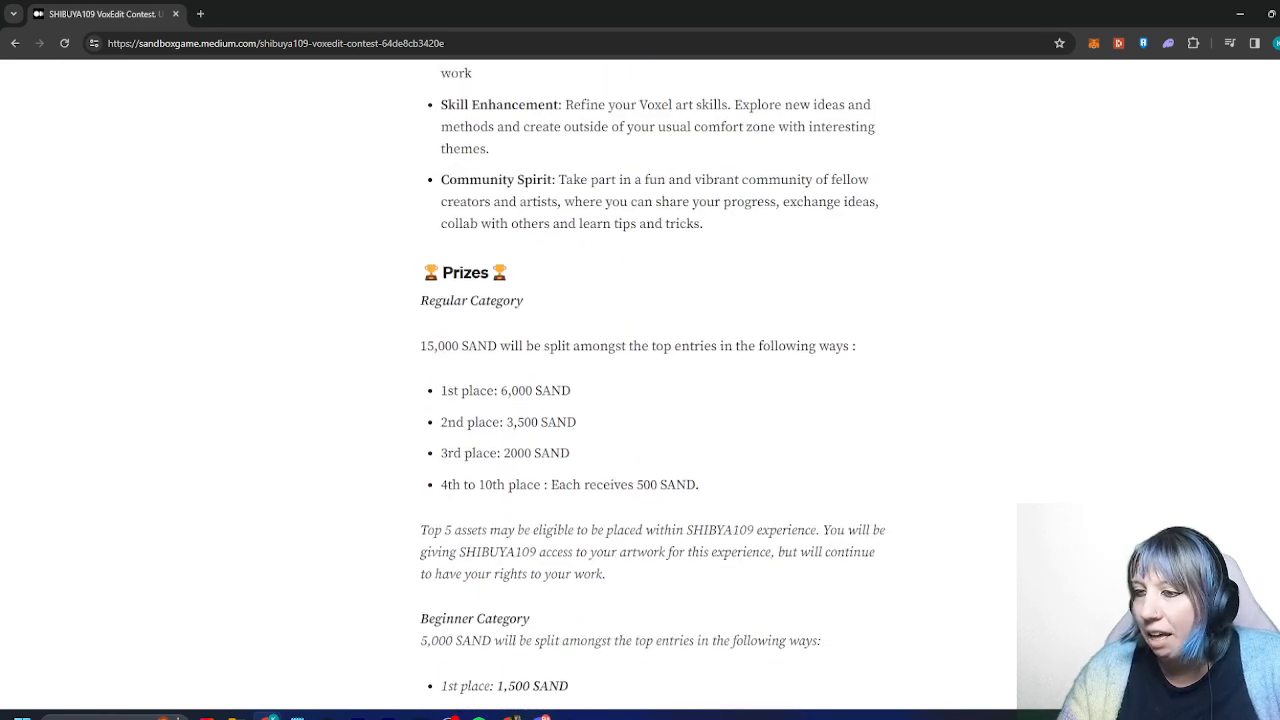
{"action": "scroll", "coordinate": [653, 376], "scroll_direction": "down", "scroll_amount": 2}
{"action": "scroll", "coordinate": [653, 376], "scroll_direction": "up", "scroll_amount": 1}
{"action": "scroll", "coordinate": [653, 376], "scroll_direction": "down", "scroll_amount": 4}
{"action": "left_click_drag", "start_coordinate": [584, 229], "coordinate": [648, 229]}
{"action": "left_click", "coordinate": [648, 229]}
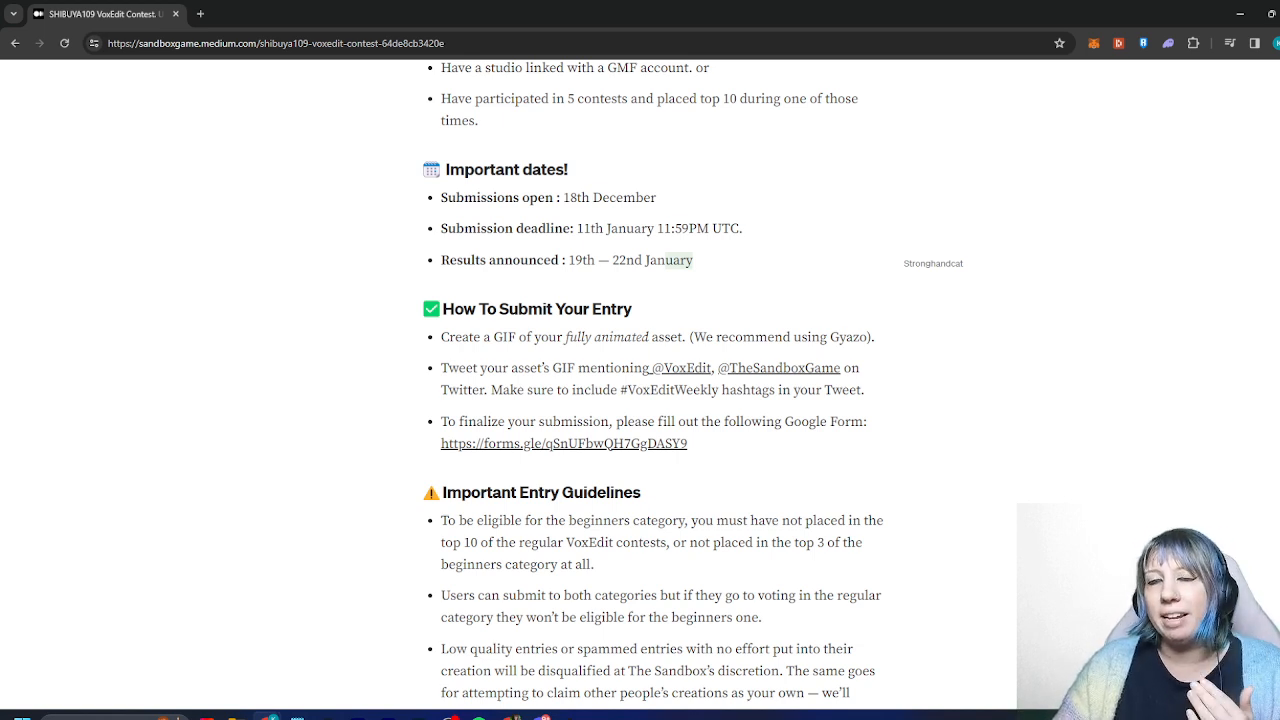
{"action": "left_click_drag", "start_coordinate": [657, 230], "coordinate": [713, 230]}
{"action": "left_click", "coordinate": [713, 230]}
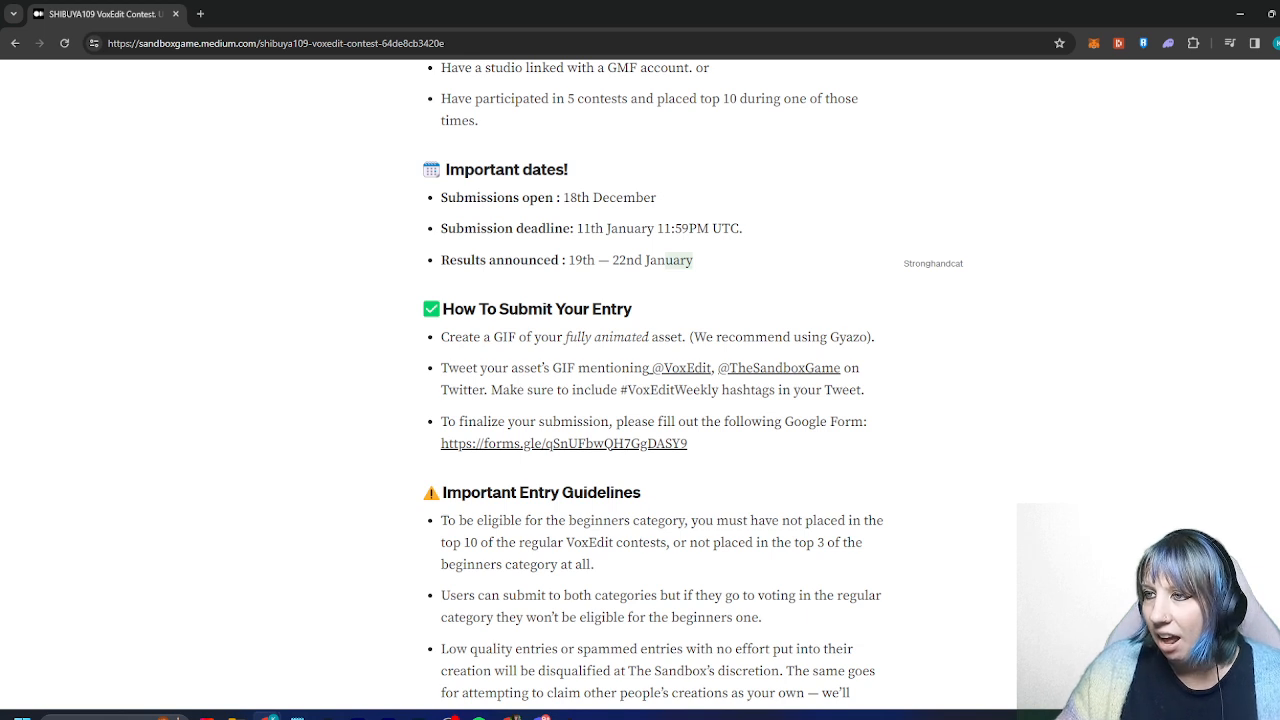
{"action": "left_click_drag", "start_coordinate": [568, 261], "coordinate": [694, 261]}
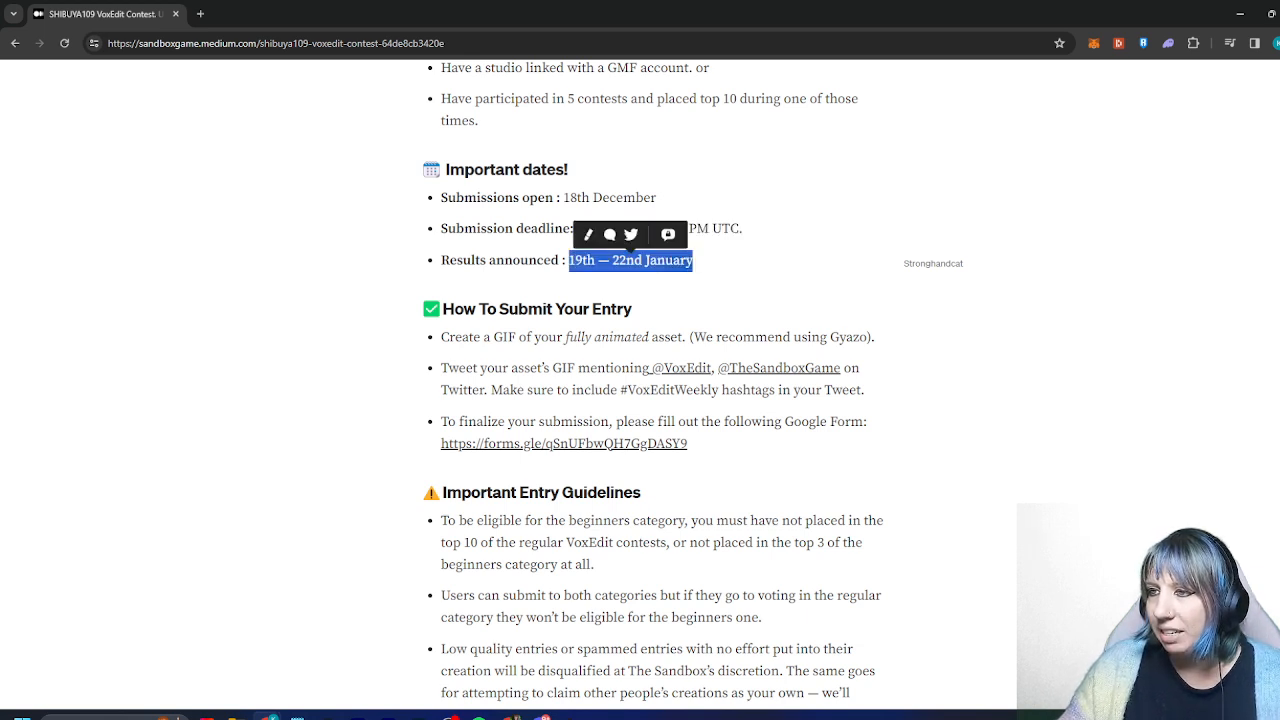
{"action": "left_click", "coordinate": [700, 262]}
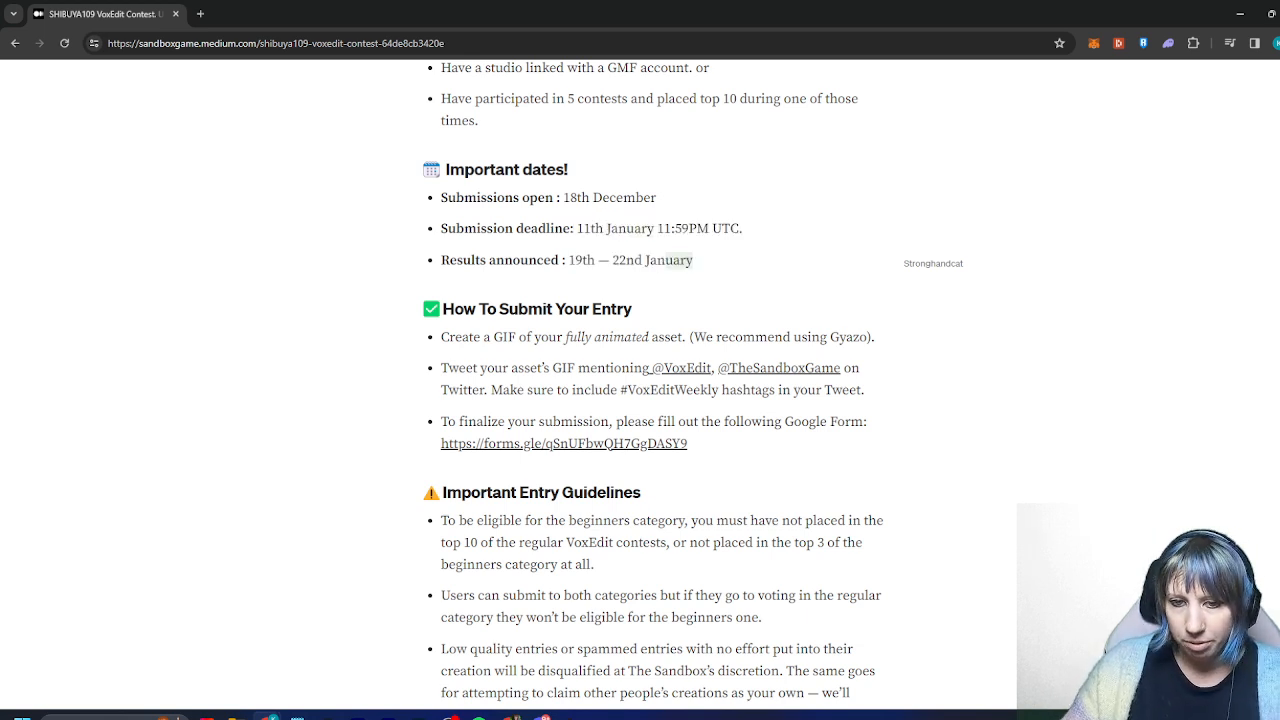
Examine the article's Regular and Beginner Category prizes, reasons to participate, KYC note and verified creator requirements
{"action": "scroll", "coordinate": [640, 380], "scroll_direction": "up", "scroll_amount": 2}
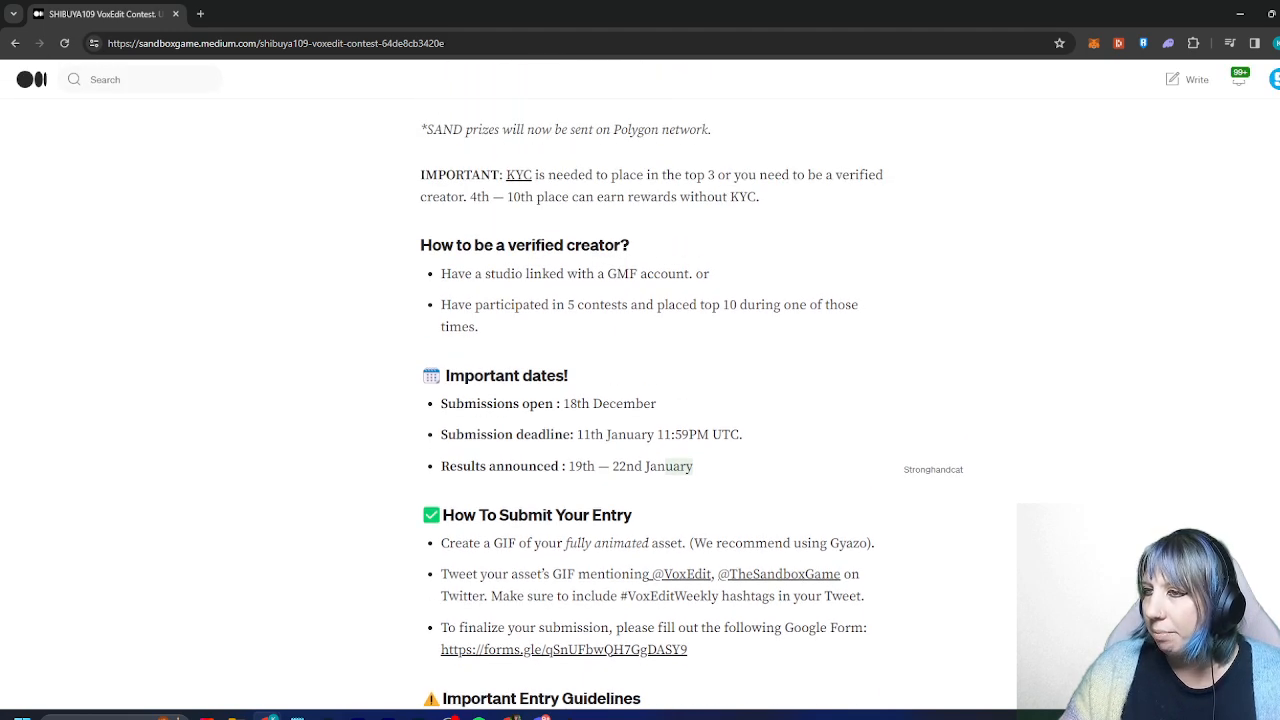
{"action": "scroll", "coordinate": [640, 400], "scroll_direction": "up", "scroll_amount": 5}
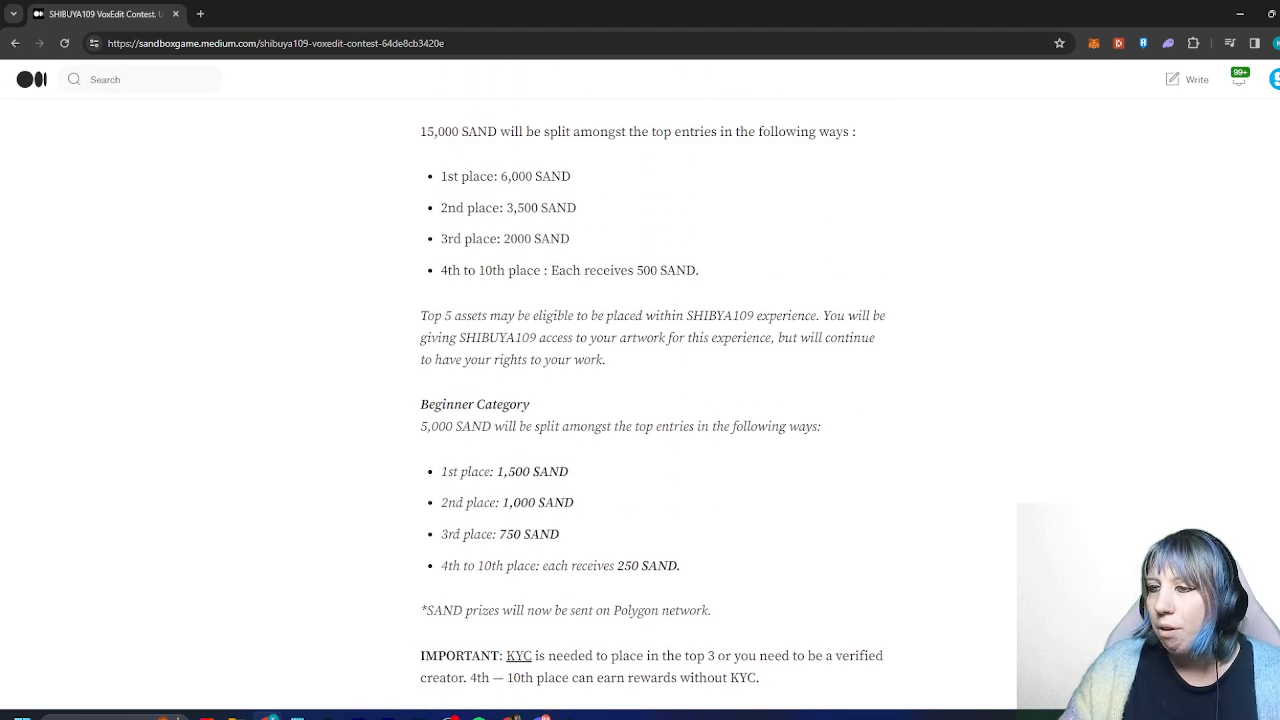
{"action": "double_click", "coordinate": [448, 405]}
{"action": "left_click", "coordinate": [450, 405]}
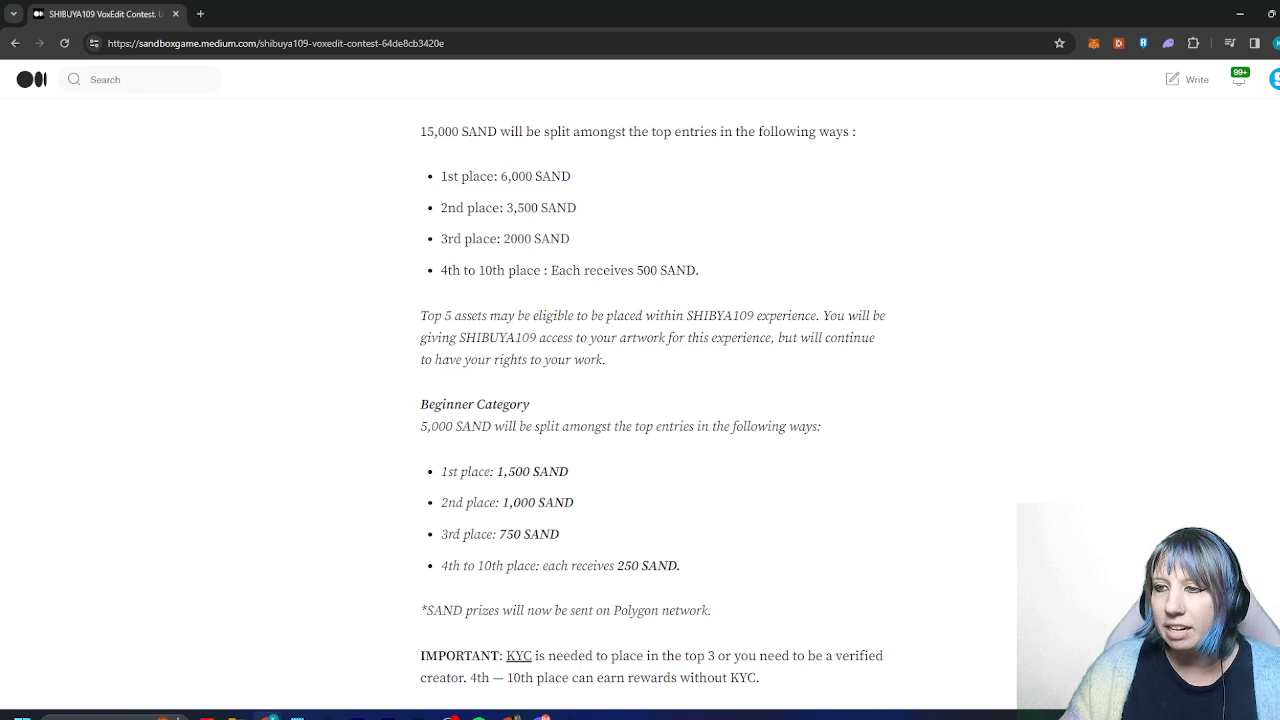
{"action": "scroll", "coordinate": [640, 400], "scroll_direction": "up", "scroll_amount": 4}
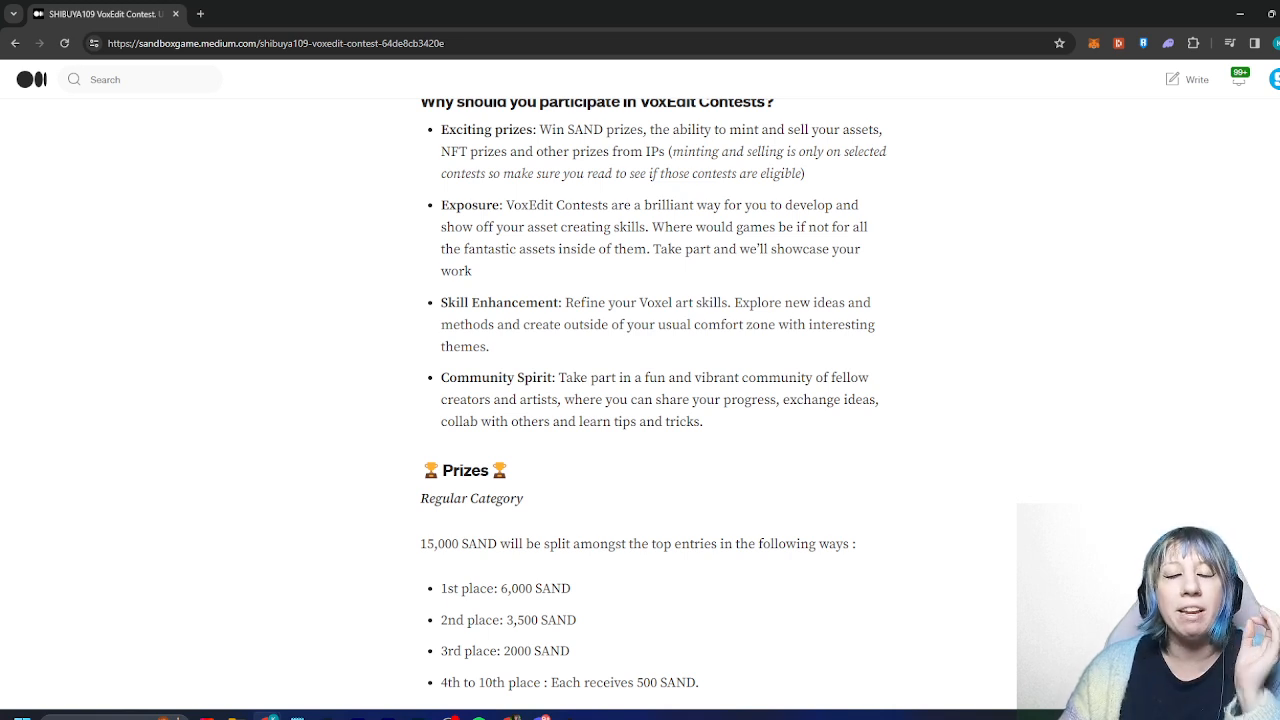
{"action": "scroll", "coordinate": [640, 400], "scroll_direction": "up", "scroll_amount": 3}
{"action": "scroll", "coordinate": [640, 400], "scroll_direction": "down", "scroll_amount": 3}
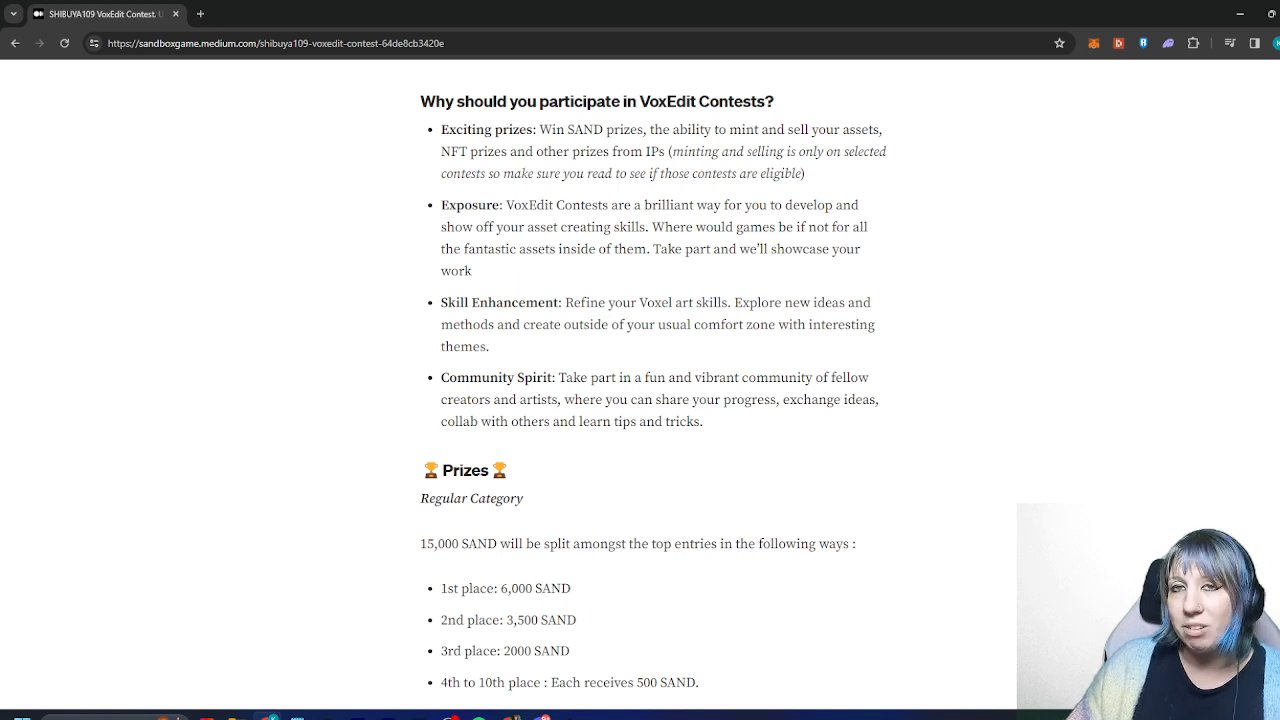
{"action": "scroll", "coordinate": [640, 390], "scroll_direction": "down", "scroll_amount": 3}
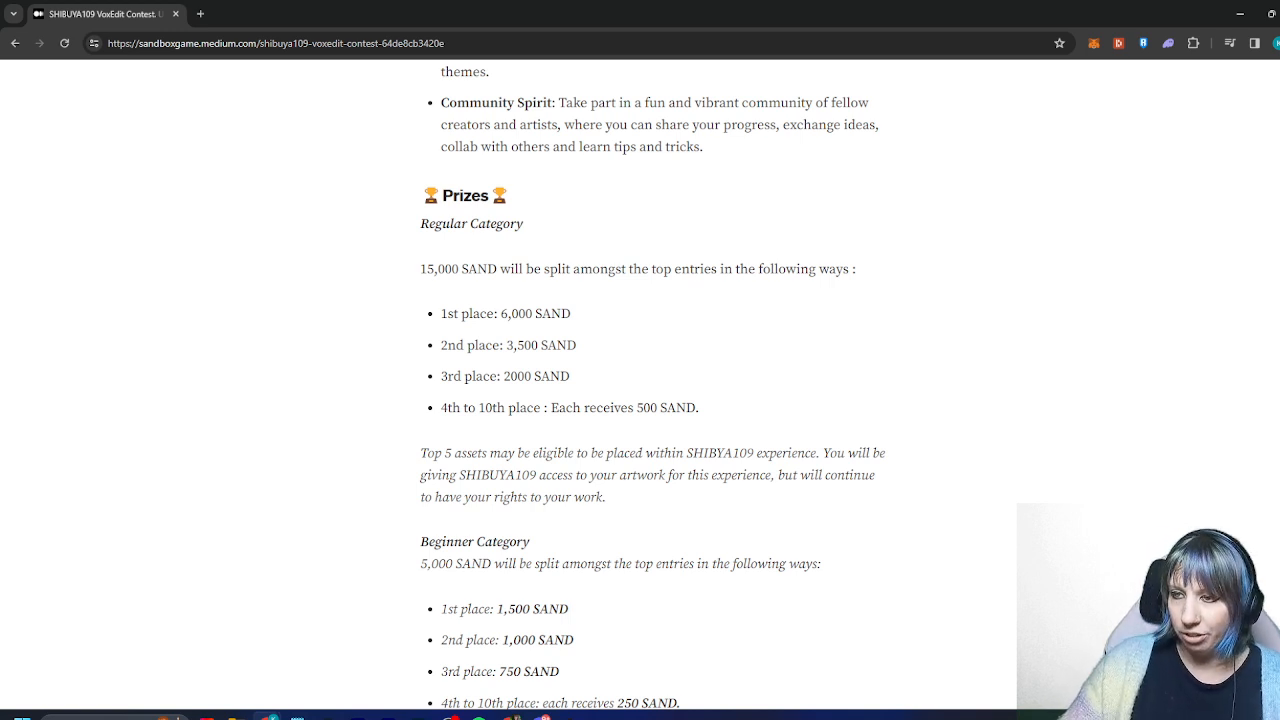
{"action": "scroll", "coordinate": [653, 373], "scroll_direction": "down", "scroll_amount": 4}
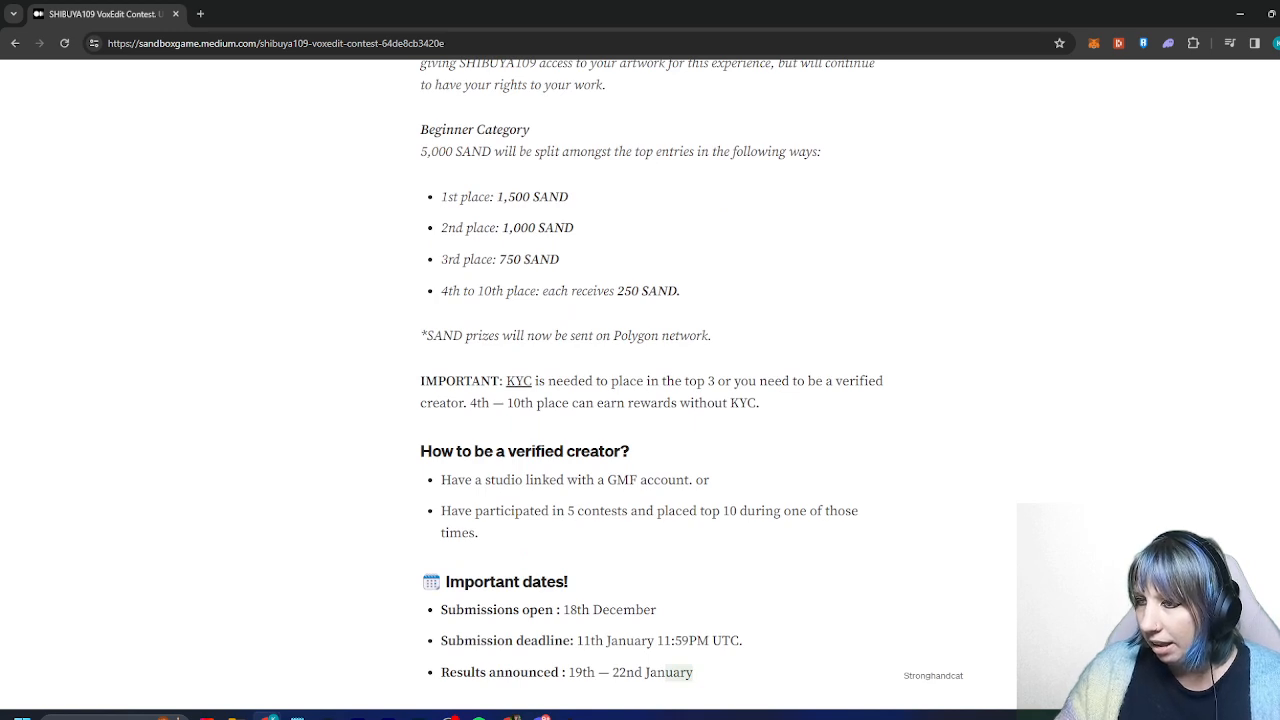
{"action": "scroll", "coordinate": [653, 380], "scroll_direction": "down", "scroll_amount": 1}
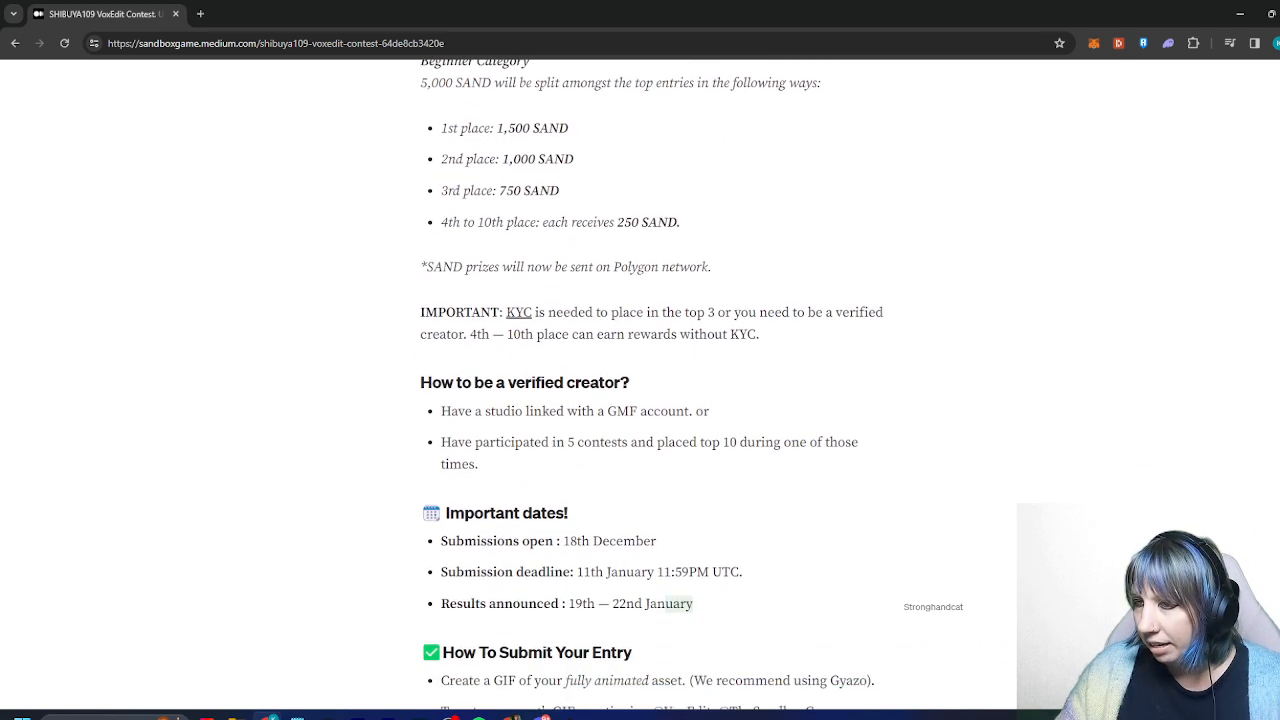
{"action": "scroll", "coordinate": [653, 397], "scroll_direction": "up", "scroll_amount": 3}
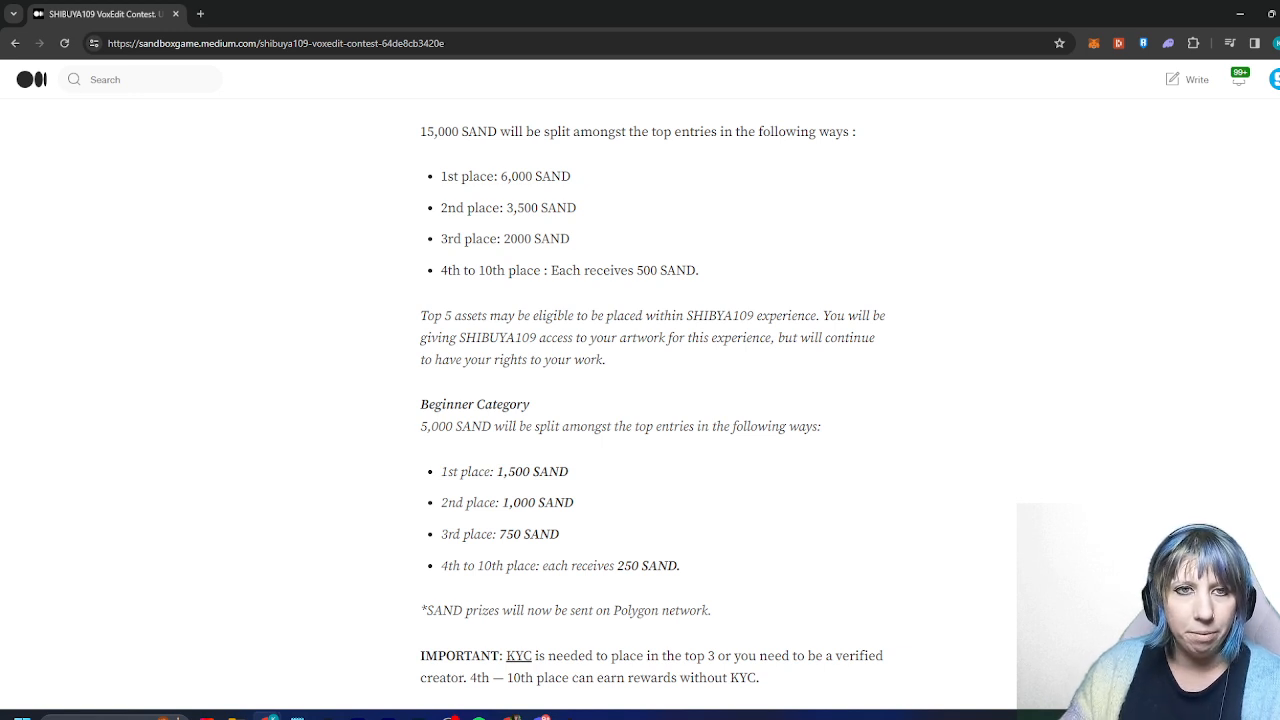
{"action": "scroll", "coordinate": [640, 390], "scroll_direction": "down", "scroll_amount": 5}
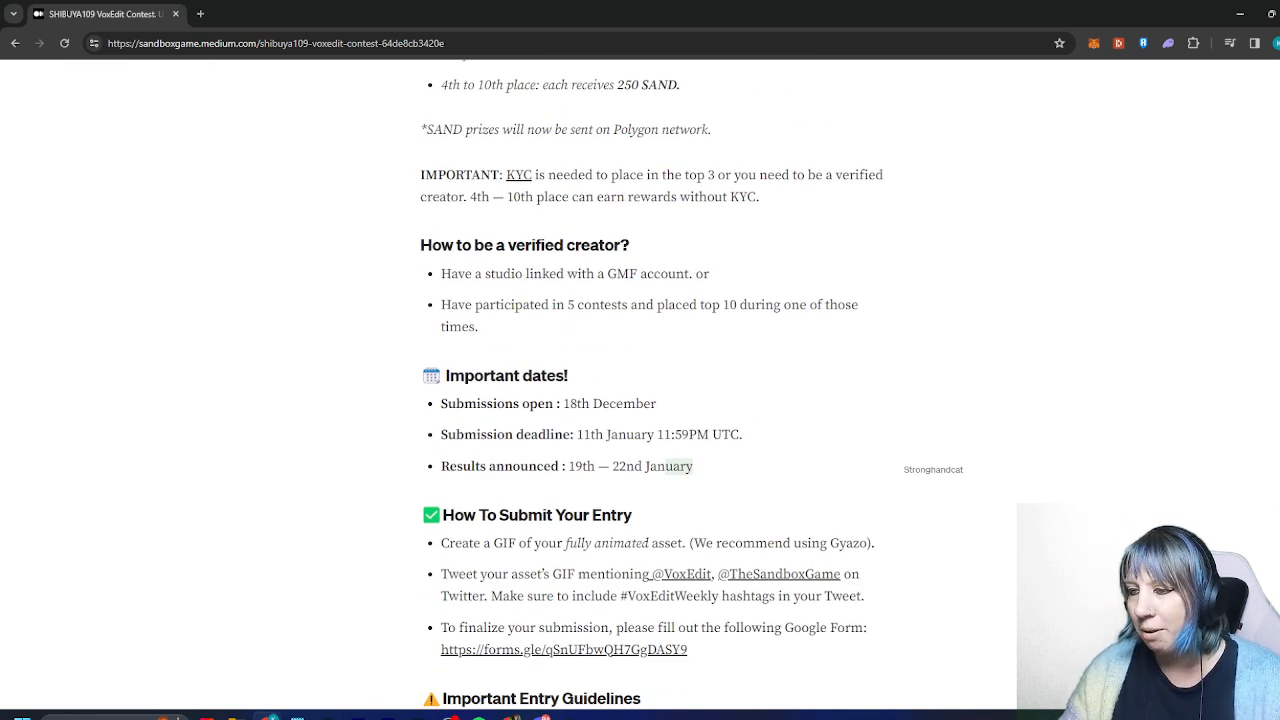
Look over the contest article's title, banner, theme description and size guidelines
{"action": "scroll", "coordinate": [640, 390], "scroll_direction": "up", "scroll_amount": 5}
{"action": "scroll", "coordinate": [640, 390], "scroll_direction": "up", "scroll_amount": 10}
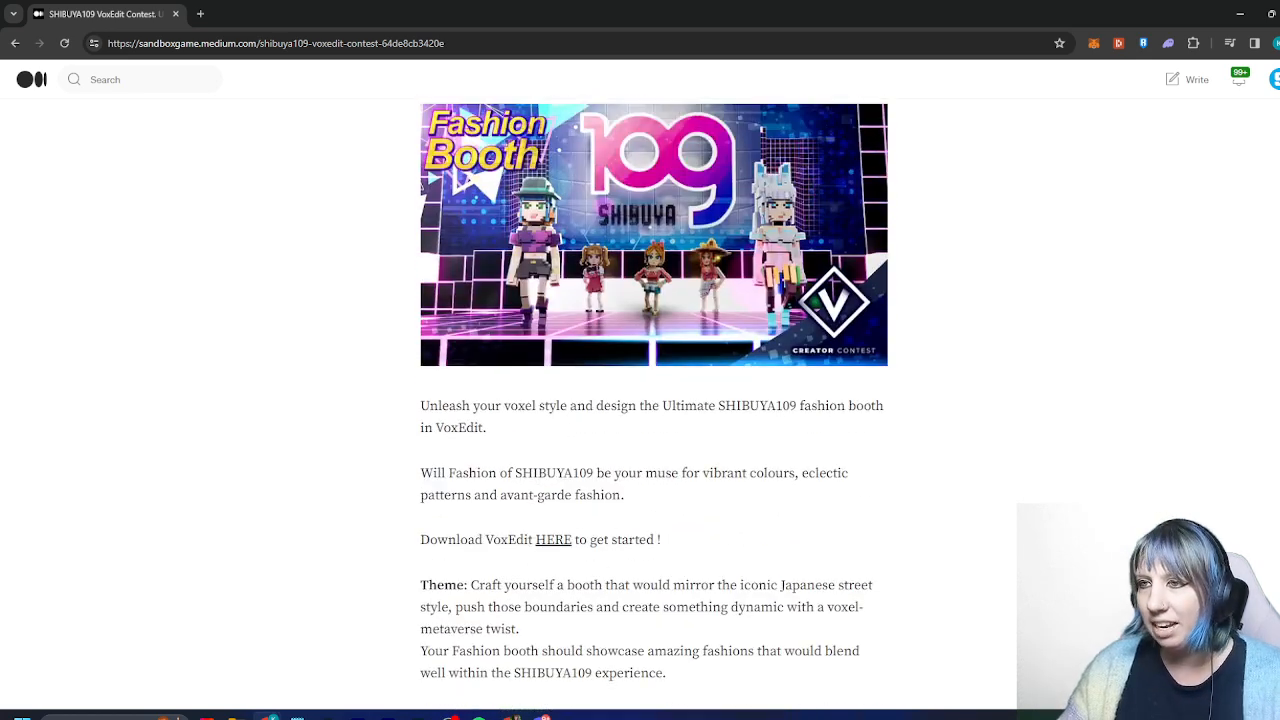
{"action": "scroll", "coordinate": [654, 400], "scroll_direction": "up", "scroll_amount": 2}
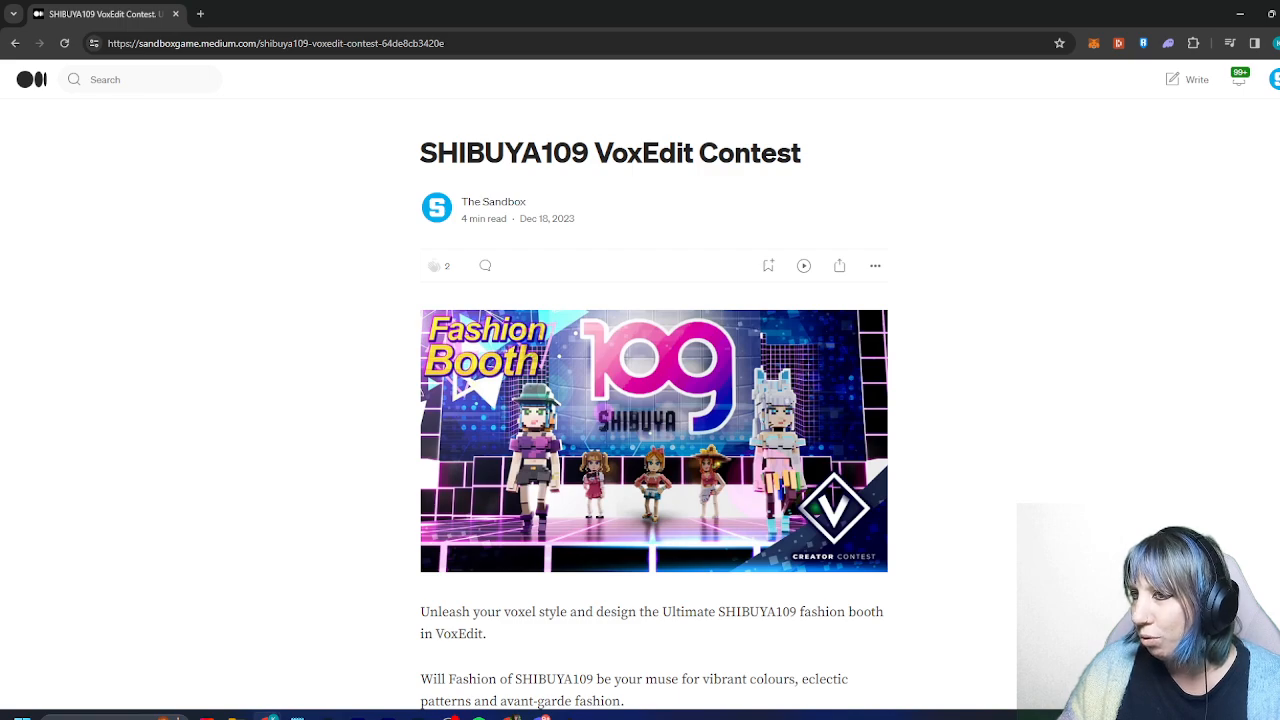
{"action": "scroll", "coordinate": [640, 390], "scroll_direction": "down", "scroll_amount": 8}
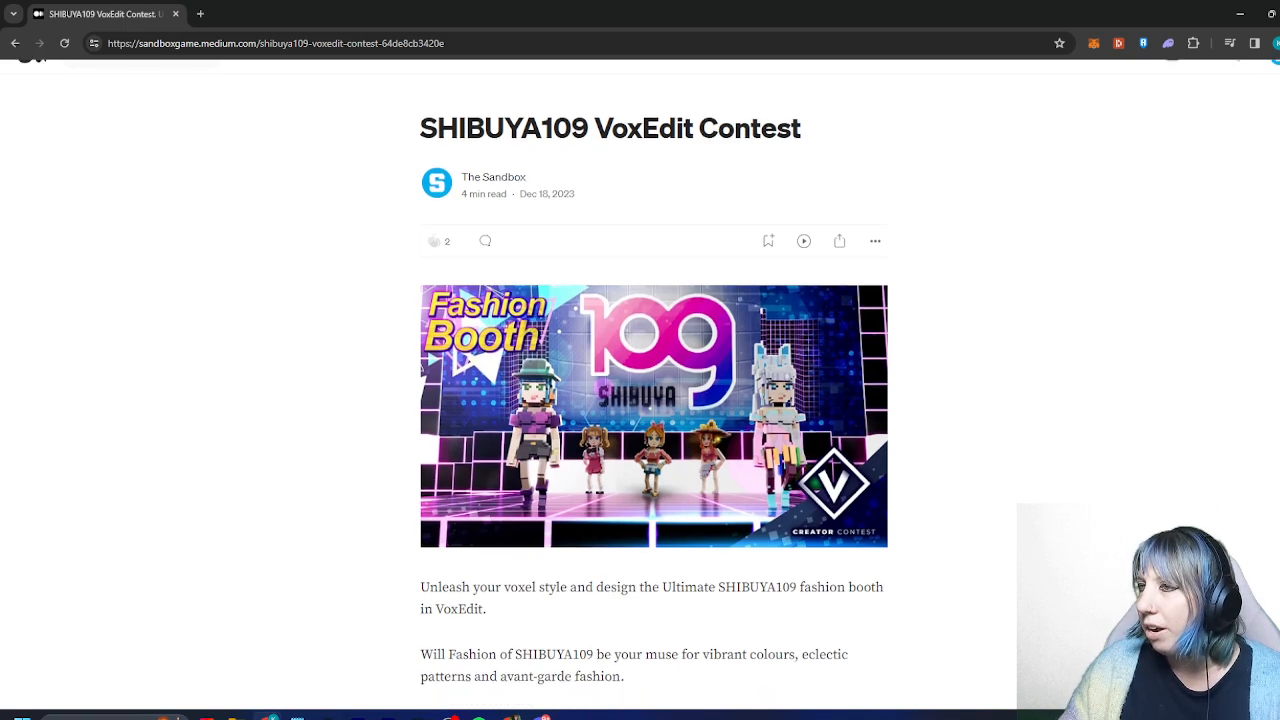
{"action": "scroll", "coordinate": [654, 400], "scroll_direction": "up", "scroll_amount": 6}
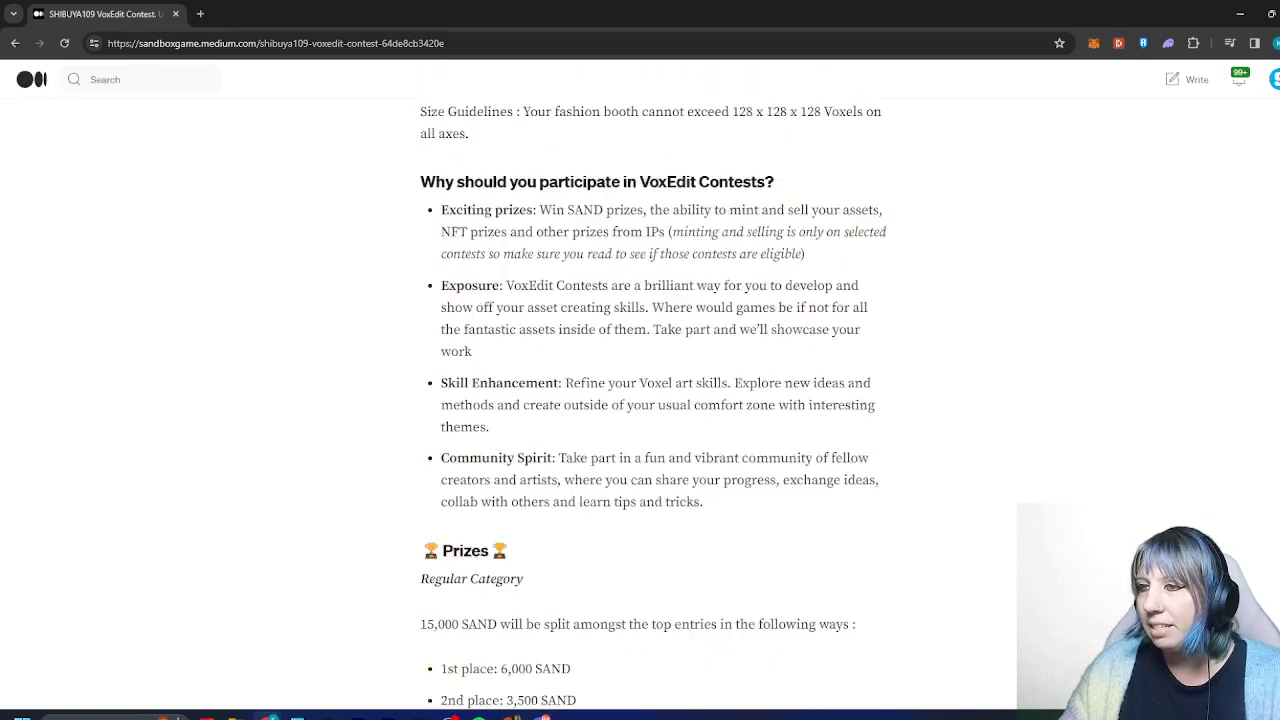
{"action": "scroll", "coordinate": [654, 400], "scroll_direction": "up", "scroll_amount": 2}
Copy the SHIBUYA109 contest article's web address and minimize the browser window to return to VoxEdit
{"action": "left_click", "coordinate": [437, 43]}
{"action": "right_click", "coordinate": [437, 43]}
{"action": "left_click", "coordinate": [470, 171]}
{"action": "key", "text": "alt+Tab"}
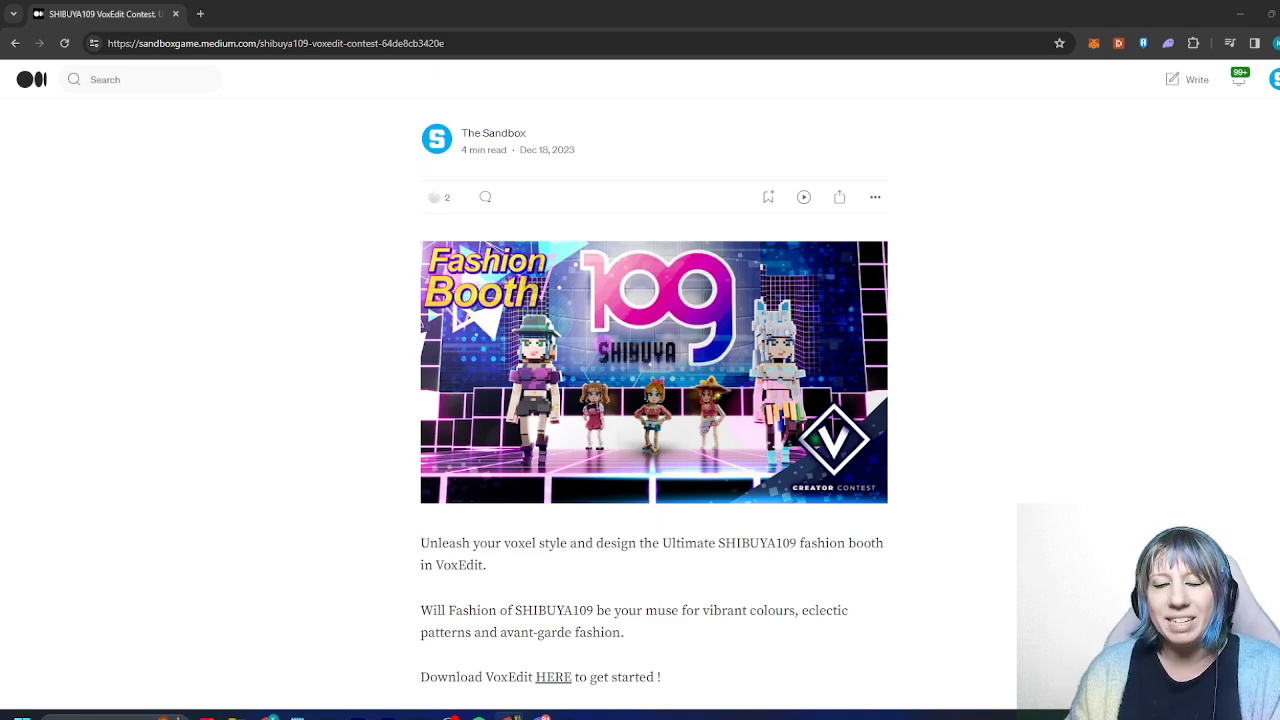
{"action": "scroll", "coordinate": [654, 400], "scroll_direction": "down", "scroll_amount": 4}
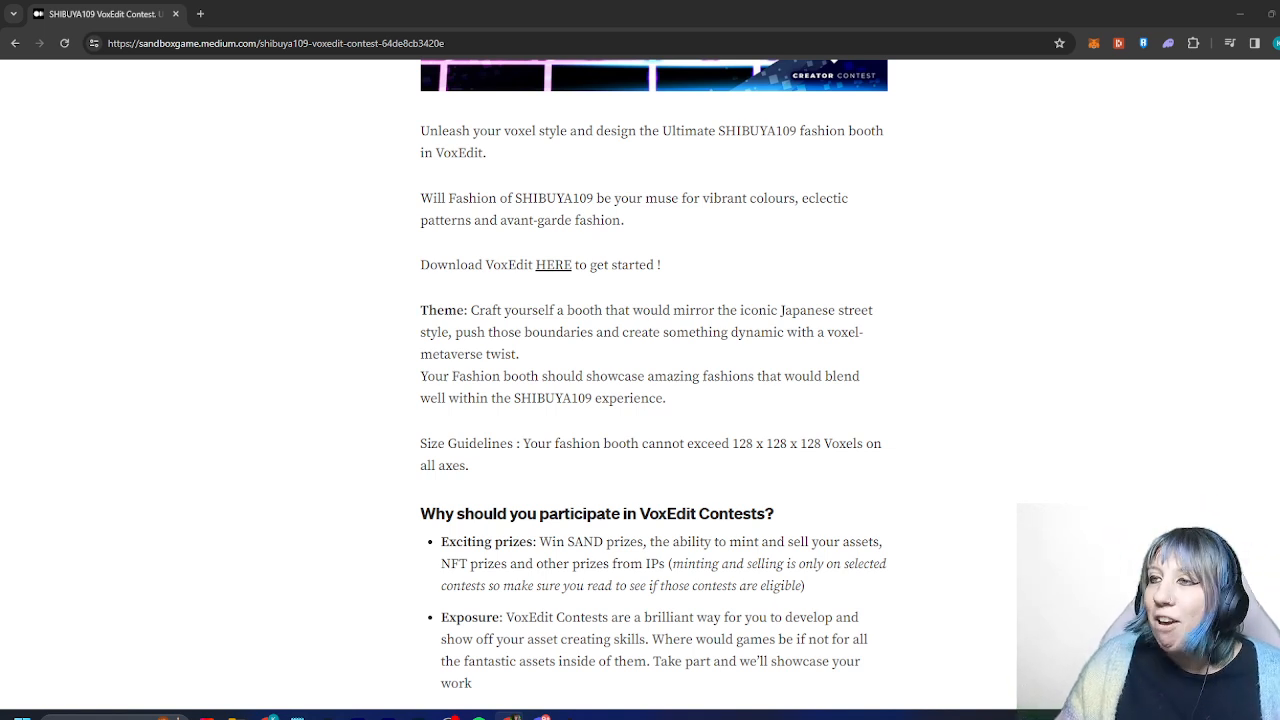
{"action": "left_click", "coordinate": [1240, 14]}
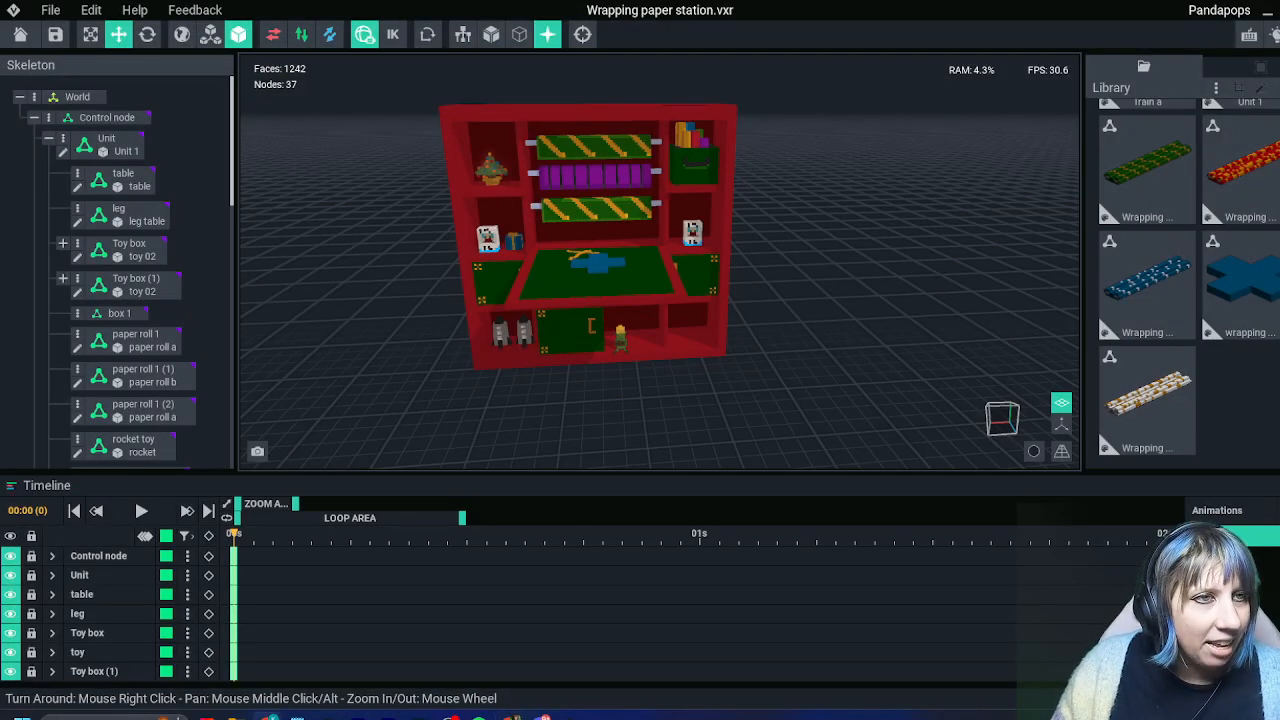
Copy the web address of the Sandbox Game Jam Awards Ceremony video on YouTube and minimize its browser window
{"action": "left_click_drag", "start_coordinate": [0, 10], "coordinate": [460, 1]}
{"action": "left_click", "coordinate": [420, 43]}
{"action": "right_click", "coordinate": [264, 45]}
{"action": "left_click", "coordinate": [306, 175]}
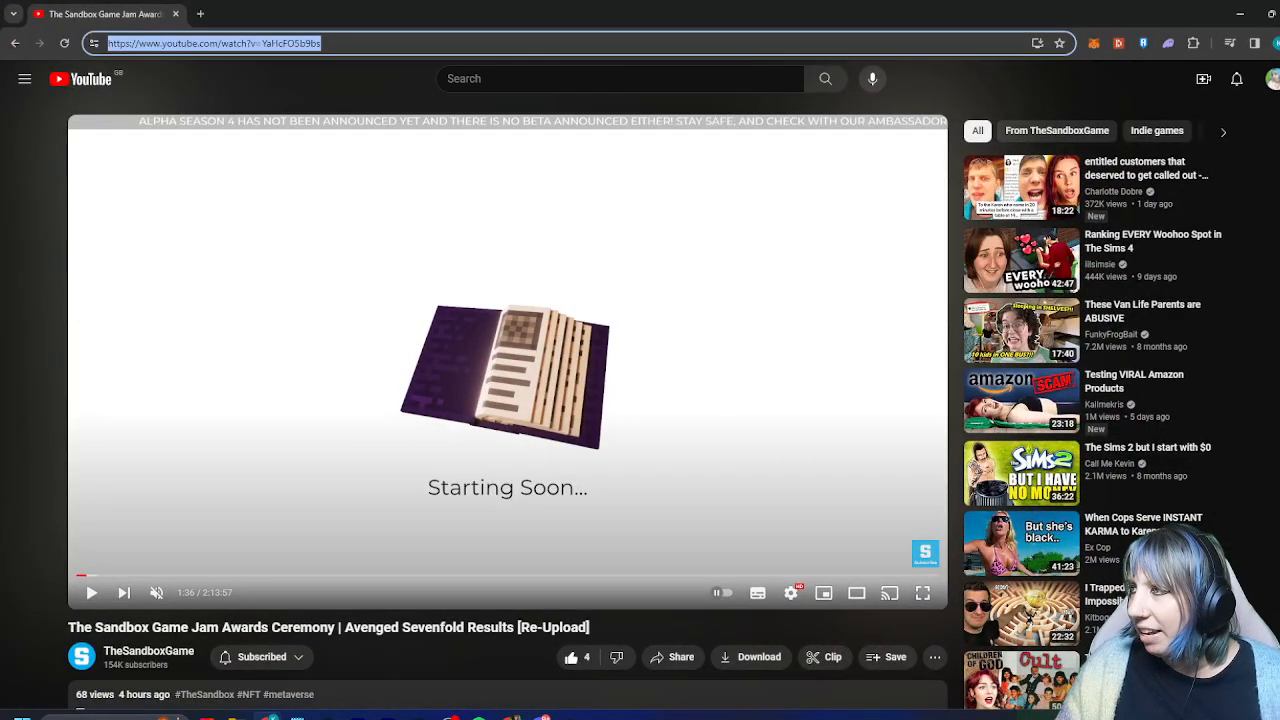
{"action": "left_click", "coordinate": [1240, 14]}
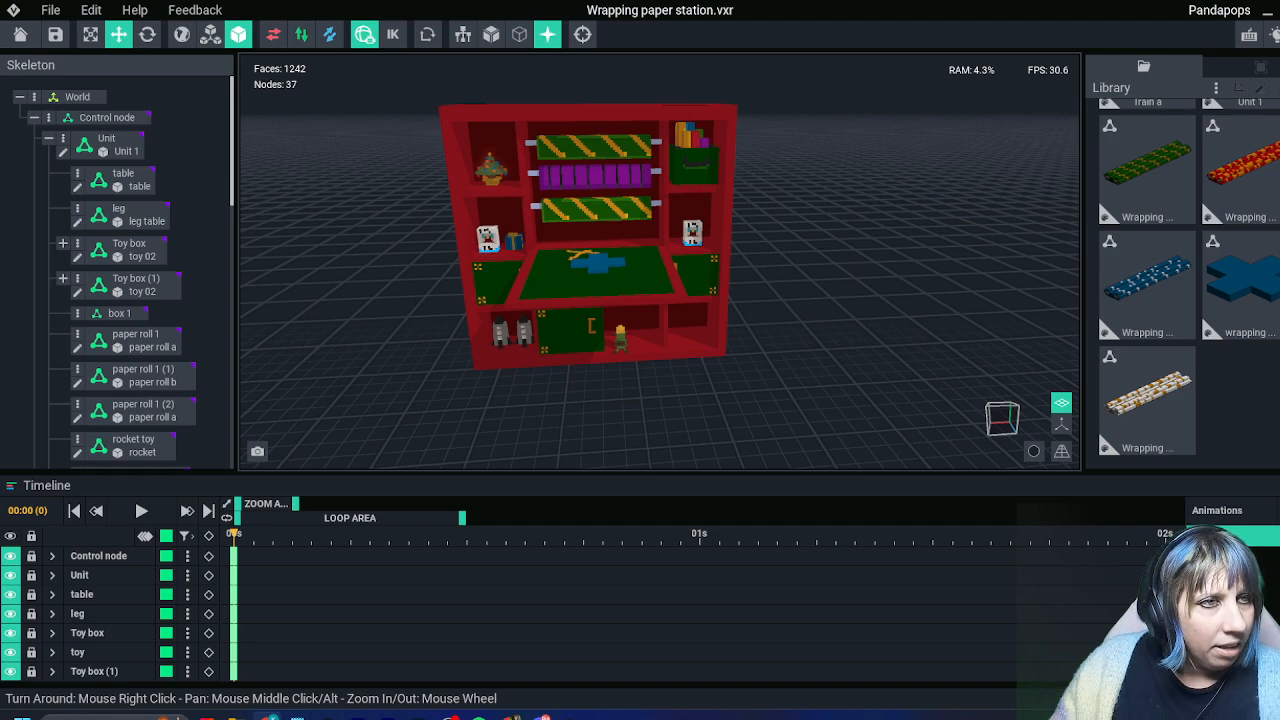
Switch to the browser window with Dr. Bomkus' Game Jam and examine its description and reward list, highlighting the Catalysts entry
{"action": "left_click", "coordinate": [268, 717]}
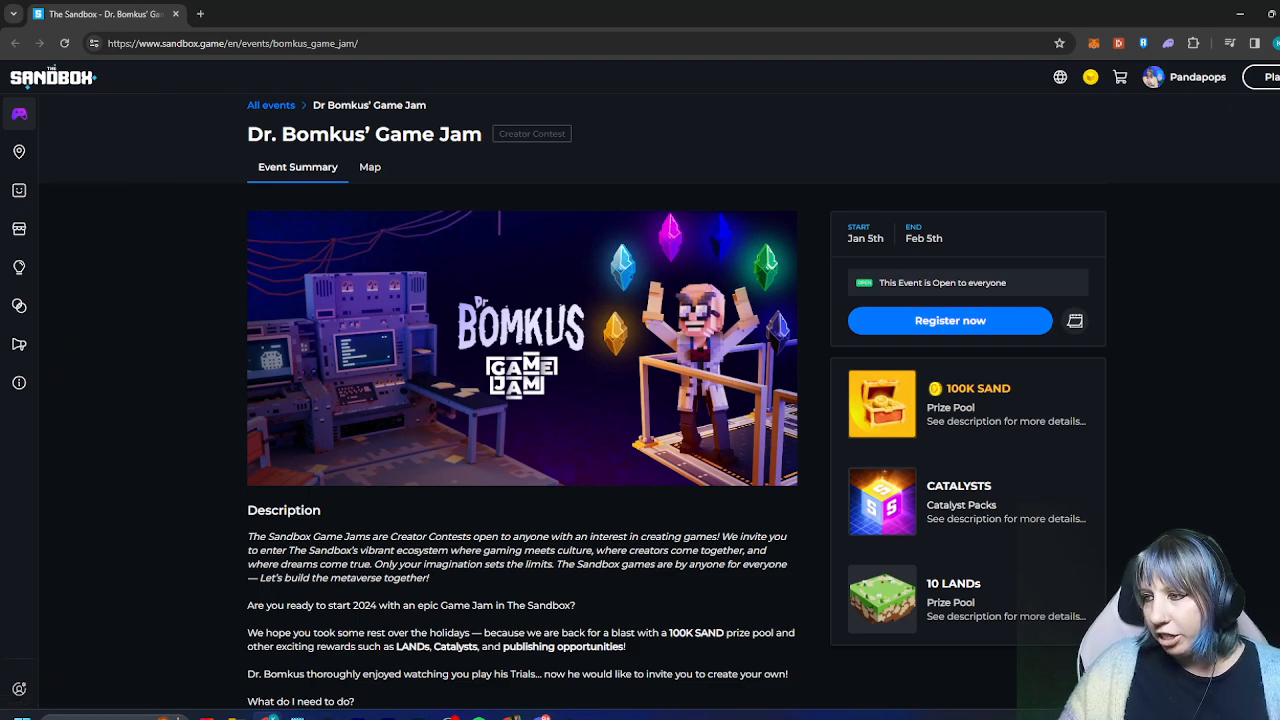
{"action": "scroll", "coordinate": [683, 405], "scroll_direction": "down", "scroll_amount": 3}
{"action": "scroll", "coordinate": [683, 405], "scroll_direction": "up", "scroll_amount": 3}
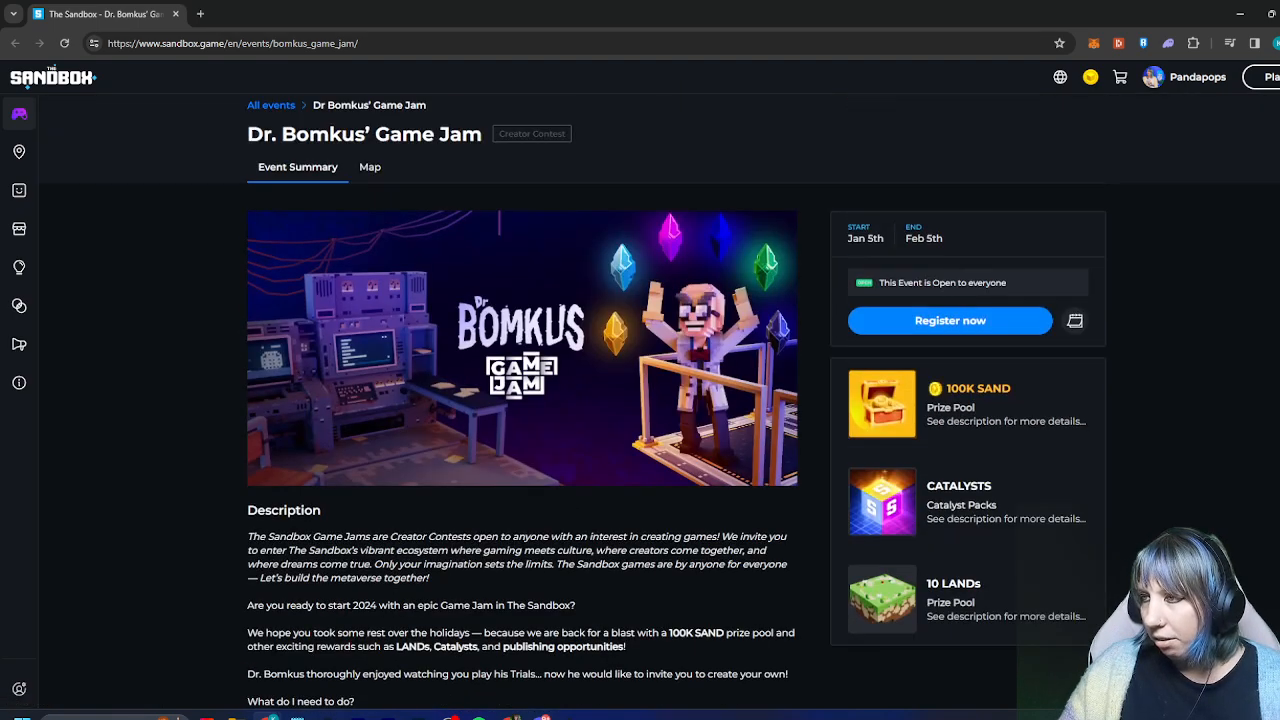
{"action": "scroll", "coordinate": [683, 405], "scroll_direction": "down", "scroll_amount": 2}
{"action": "left_click_drag", "start_coordinate": [927, 348], "coordinate": [989, 382]}
{"action": "left_click", "coordinate": [989, 382]}
{"action": "left_click_drag", "start_coordinate": [927, 348], "coordinate": [1020, 382]}
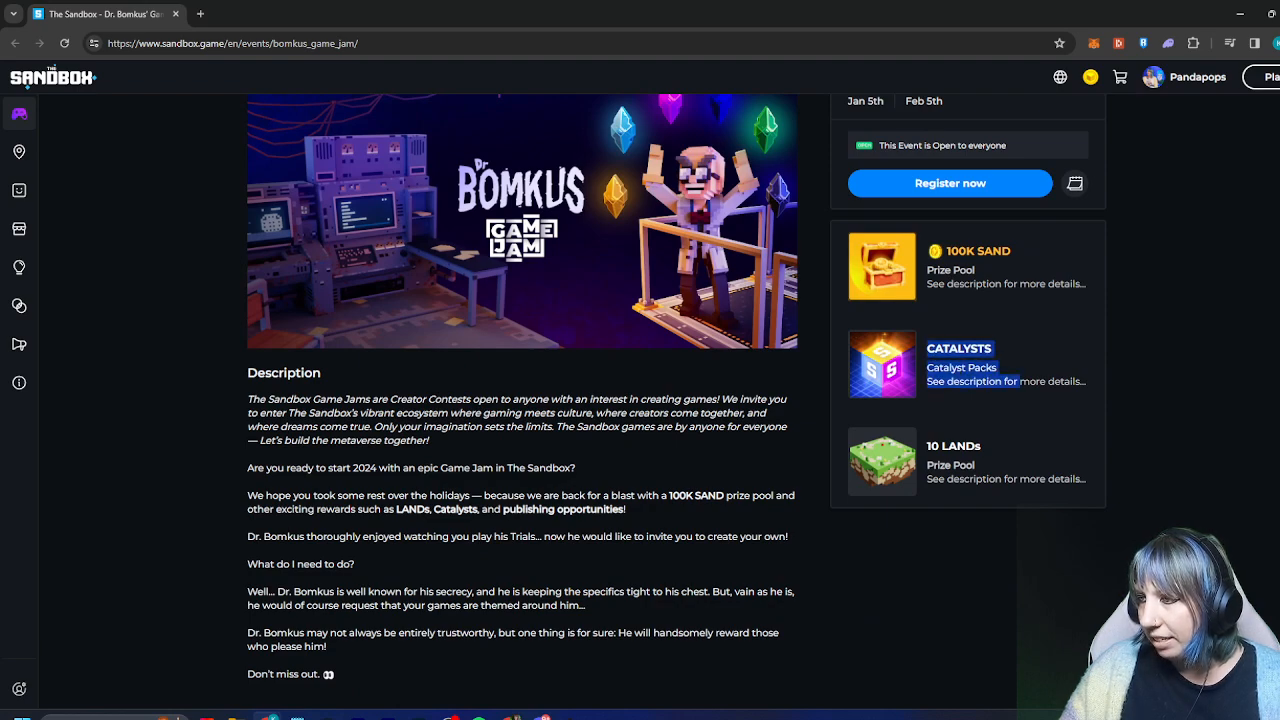
{"action": "left_click", "coordinate": [1020, 382]}
{"action": "scroll", "coordinate": [676, 398], "scroll_direction": "down", "scroll_amount": 6}
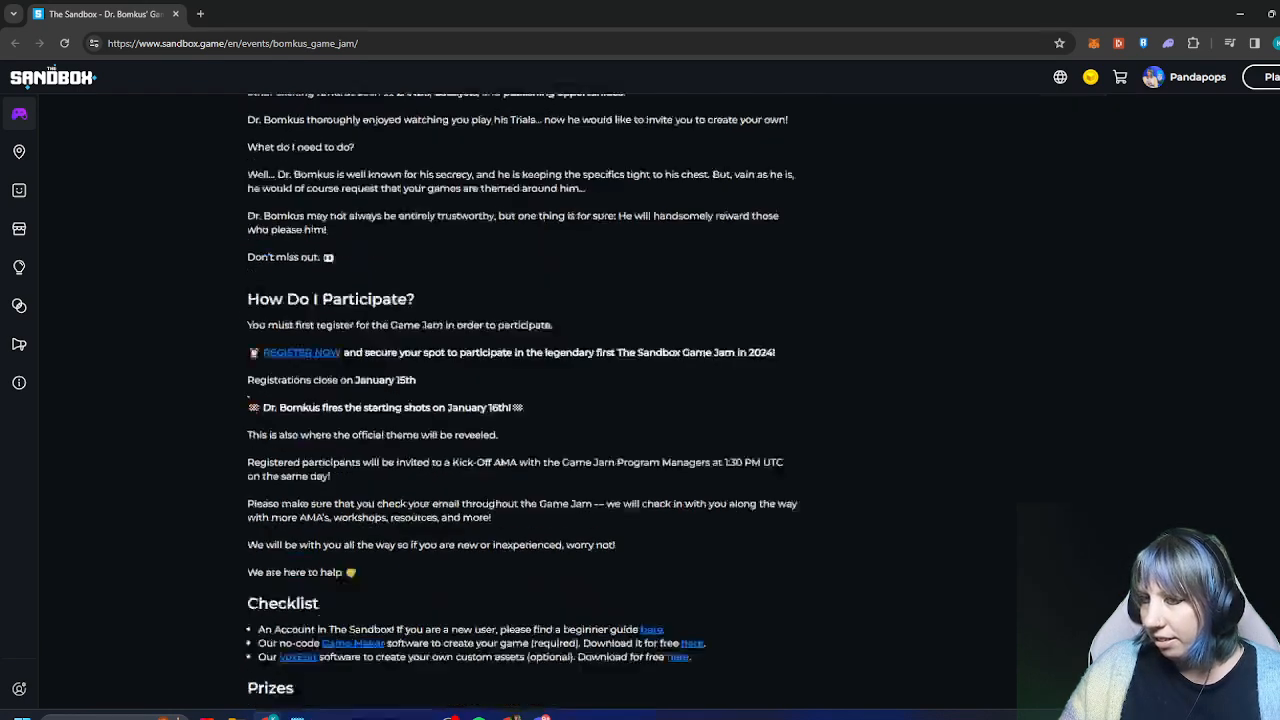
{"action": "scroll", "coordinate": [676, 398], "scroll_direction": "up", "scroll_amount": 5}
{"action": "scroll", "coordinate": [676, 398], "scroll_direction": "up", "scroll_amount": 2}
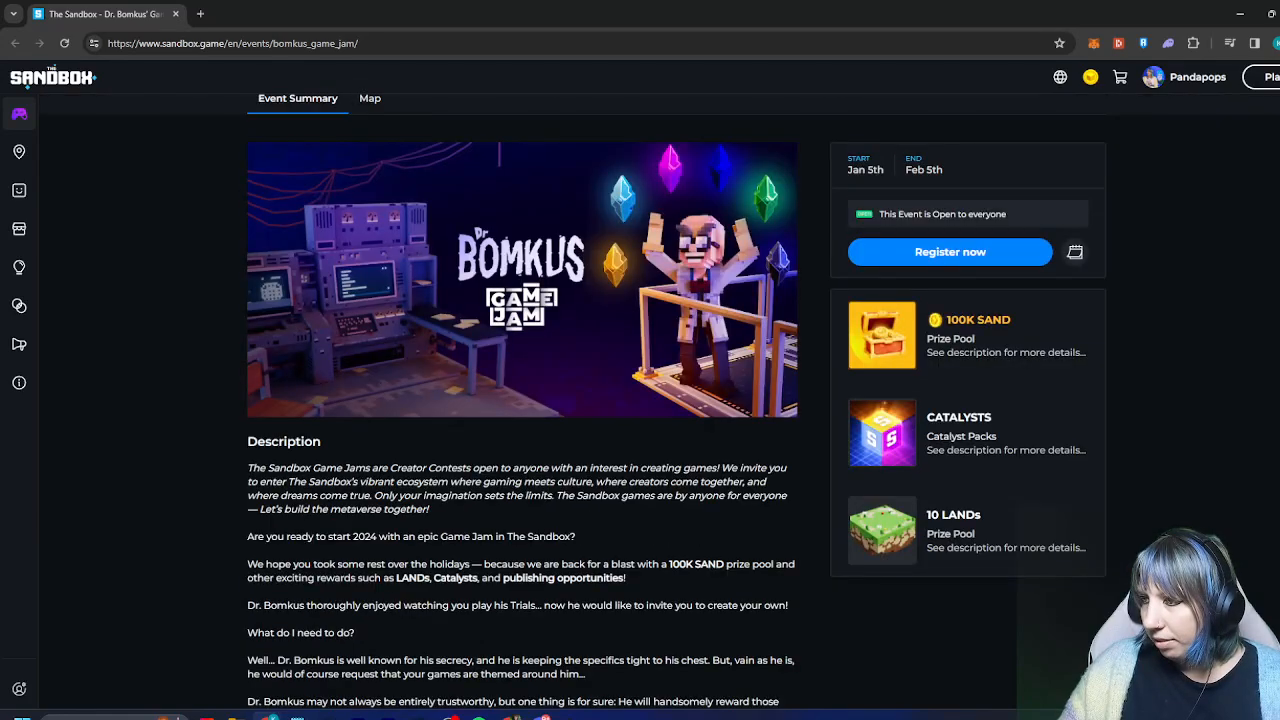
Examine the Game Jam page's participation instructions, registration dates, software checklist and prize breakdown
{"action": "scroll", "coordinate": [676, 398], "scroll_direction": "down", "scroll_amount": 2}
{"action": "scroll", "coordinate": [676, 398], "scroll_direction": "up", "scroll_amount": 1}
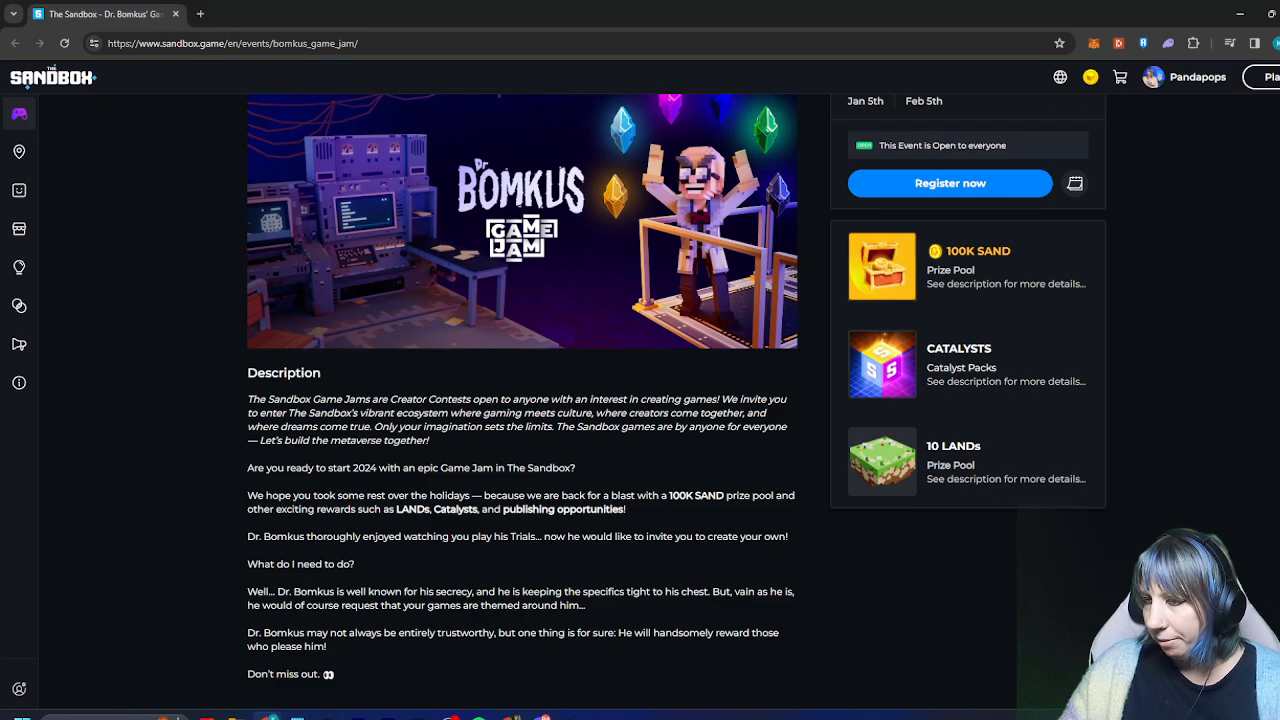
{"action": "scroll", "coordinate": [676, 406], "scroll_direction": "down", "scroll_amount": 3}
{"action": "scroll", "coordinate": [676, 398], "scroll_direction": "up", "scroll_amount": 2}
{"action": "scroll", "coordinate": [676, 398], "scroll_direction": "down", "scroll_amount": 3}
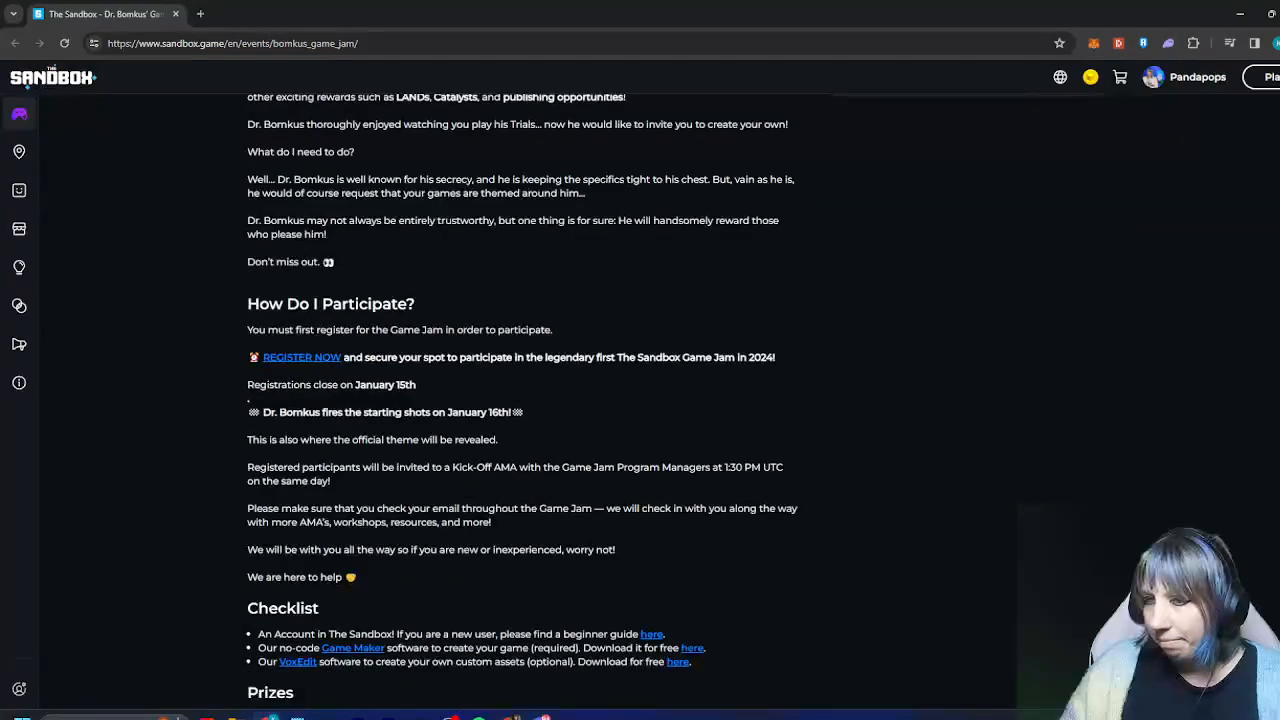
{"action": "scroll", "coordinate": [676, 398], "scroll_direction": "up", "scroll_amount": 5}
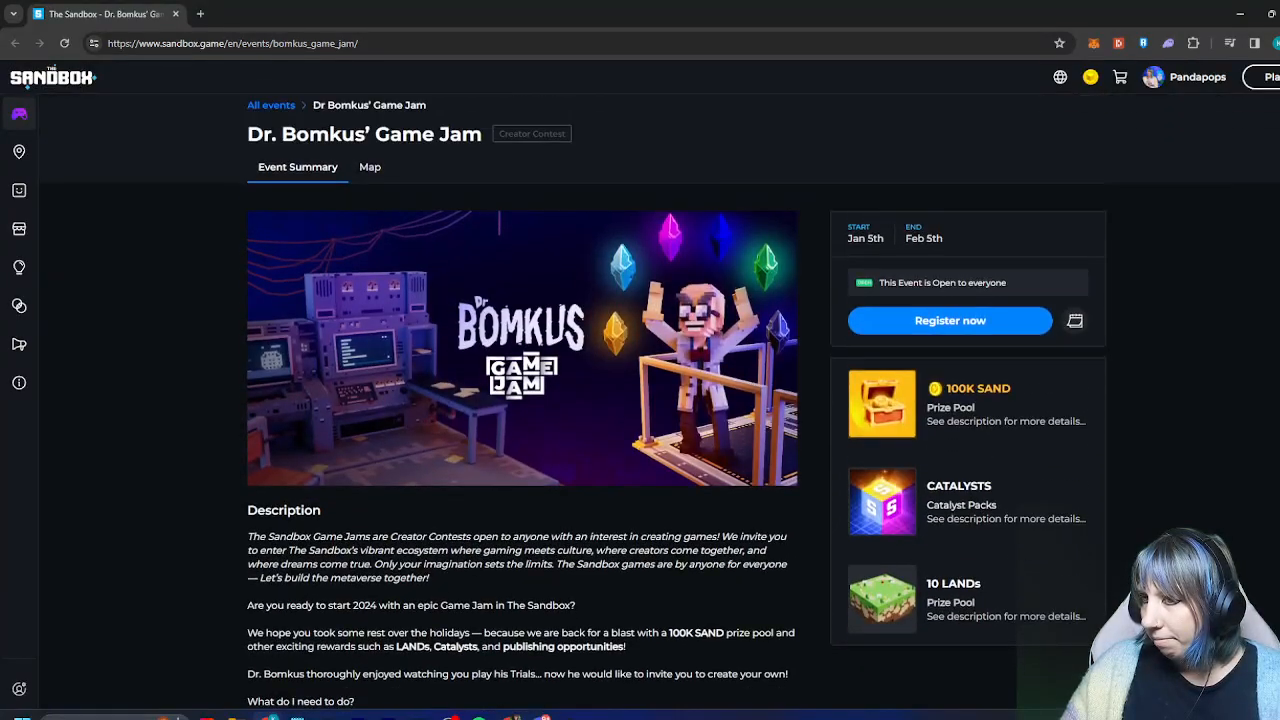
{"action": "scroll", "coordinate": [676, 398], "scroll_direction": "down", "scroll_amount": 10}
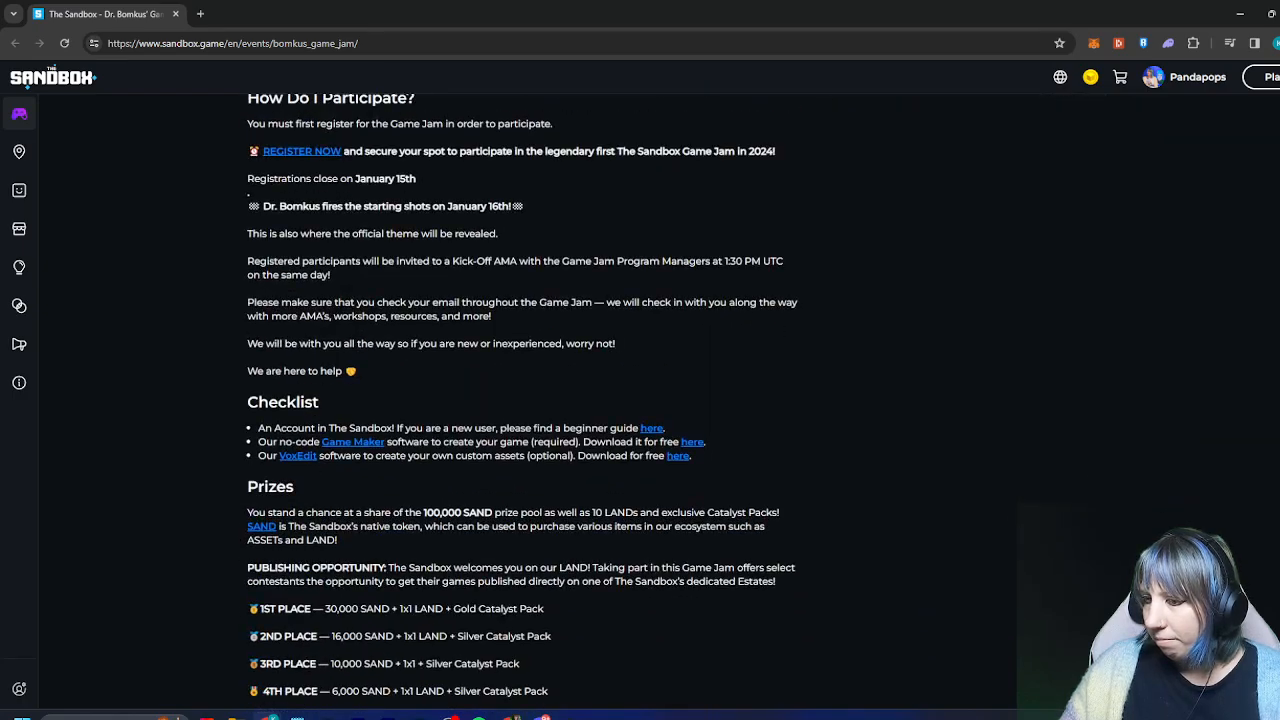
{"action": "scroll", "coordinate": [676, 398], "scroll_direction": "down", "scroll_amount": 3}
{"action": "scroll", "coordinate": [676, 398], "scroll_direction": "up", "scroll_amount": 9}
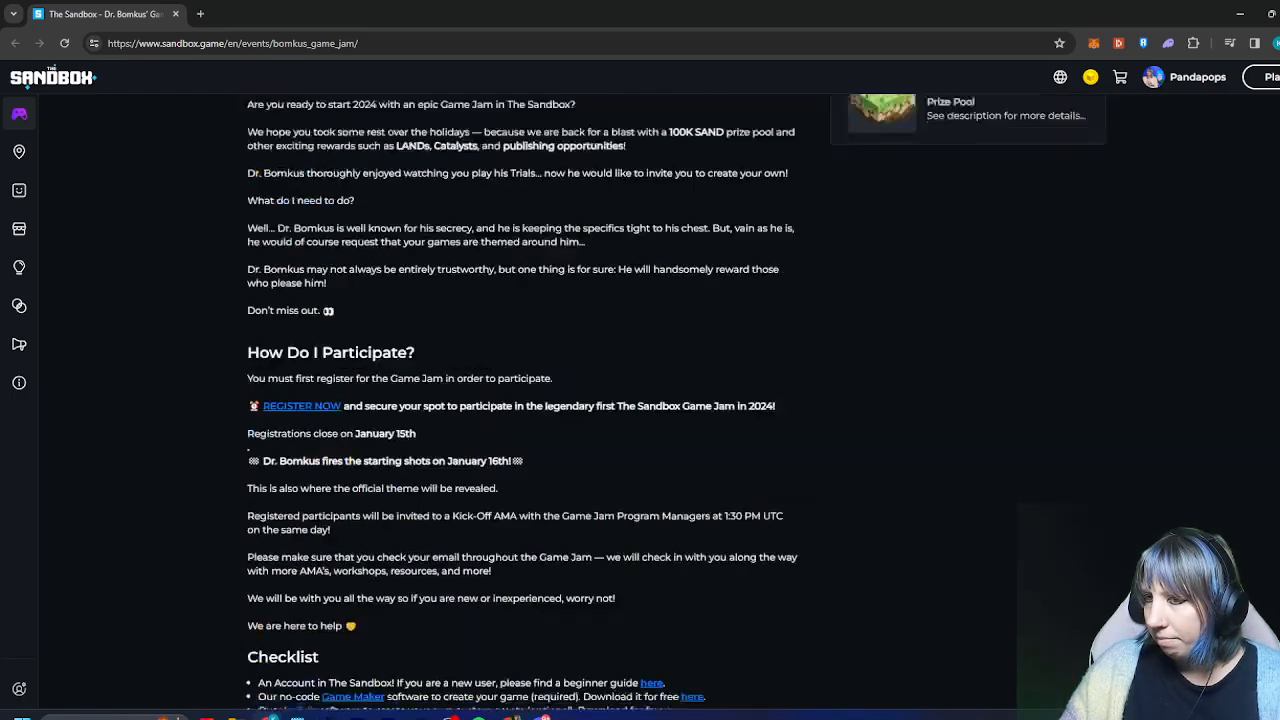
{"action": "scroll", "coordinate": [676, 398], "scroll_direction": "up", "scroll_amount": 2}
{"action": "scroll", "coordinate": [676, 398], "scroll_direction": "down", "scroll_amount": 1}
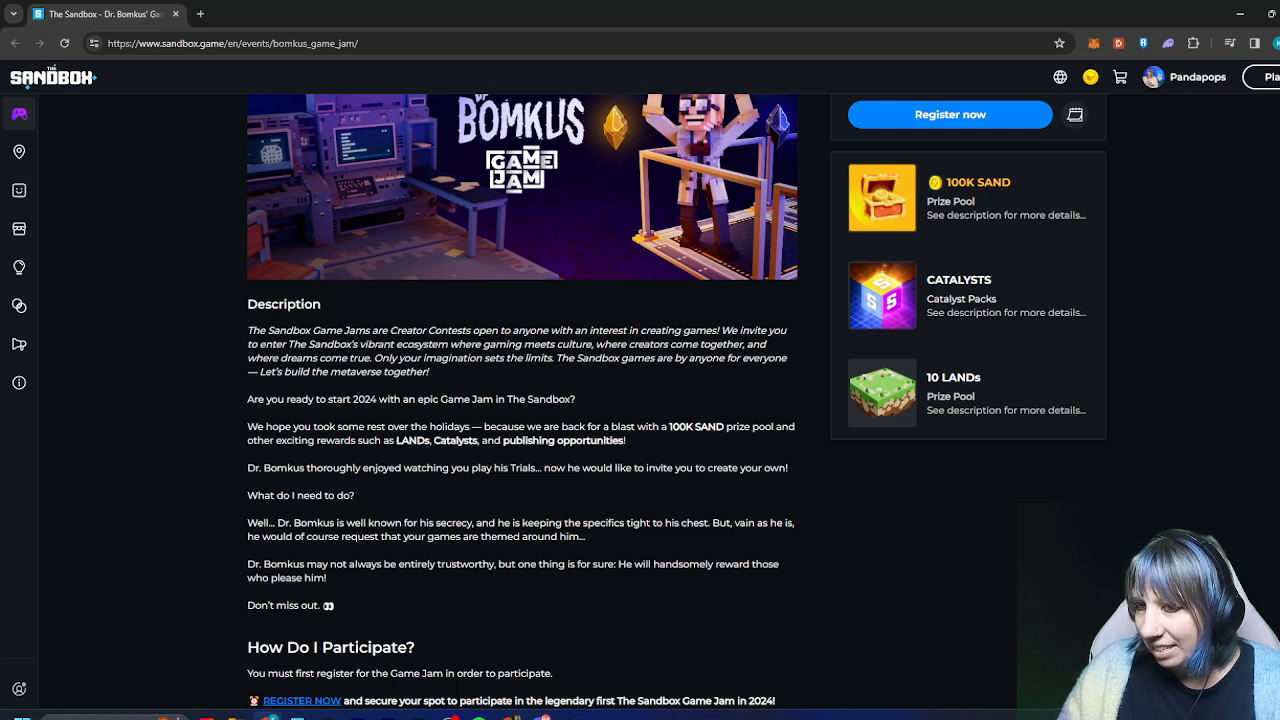
Examine the Dr. Bomkus' Game Jam description, event dates and prize list, highlighting the sentence about who can enter
{"action": "left_click", "coordinate": [348, 358]}
{"action": "left_click_drag", "start_coordinate": [331, 358], "coordinate": [479, 345]}
{"action": "left_click", "coordinate": [479, 345]}
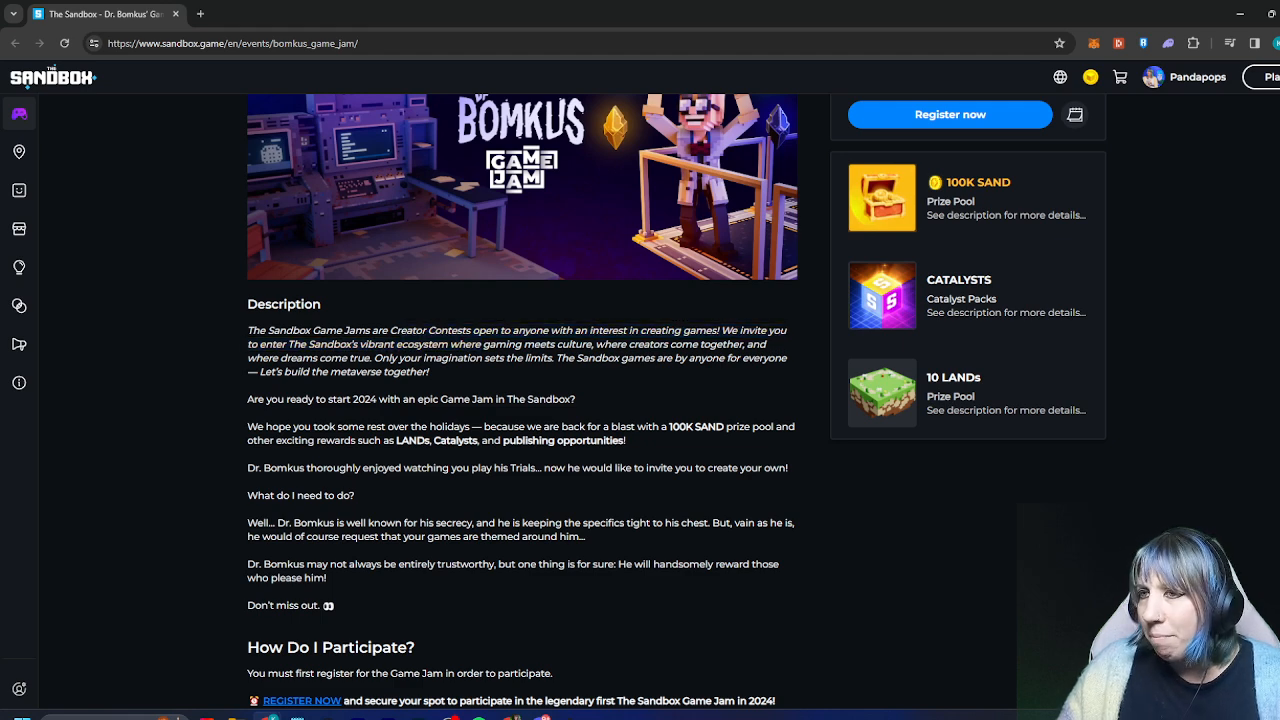
{"action": "scroll", "coordinate": [640, 400], "scroll_direction": "up", "scroll_amount": 2}
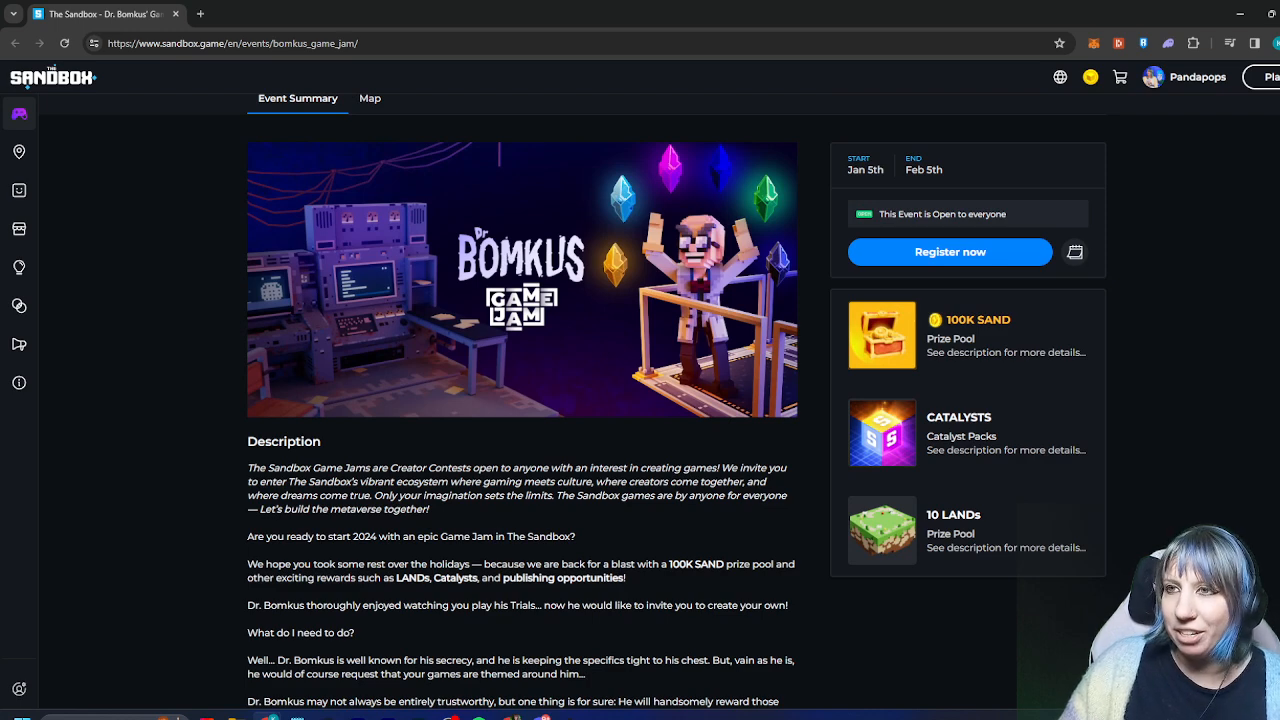
{"action": "scroll", "coordinate": [573, 400], "scroll_direction": "down", "scroll_amount": 1}
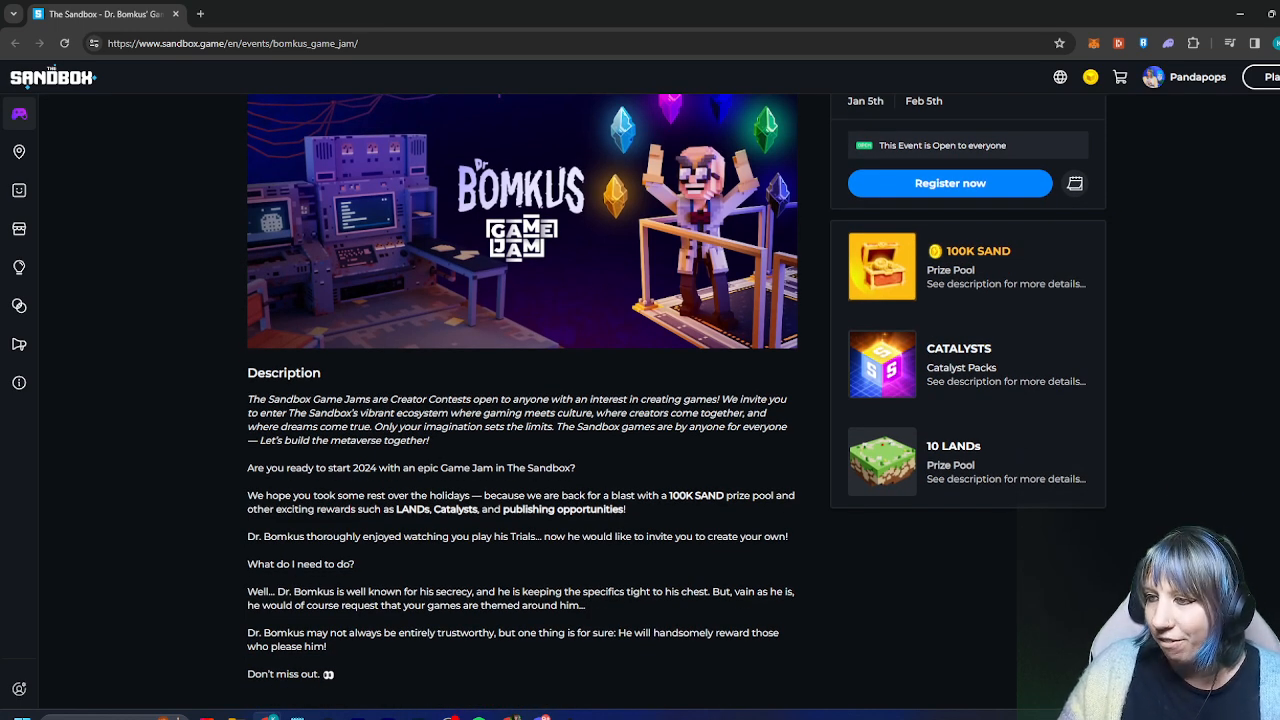
{"action": "scroll", "coordinate": [573, 400], "scroll_direction": "down", "scroll_amount": 1}
{"action": "scroll", "coordinate": [573, 400], "scroll_direction": "down", "scroll_amount": 1}
{"action": "scroll", "coordinate": [573, 400], "scroll_direction": "down", "scroll_amount": 2}
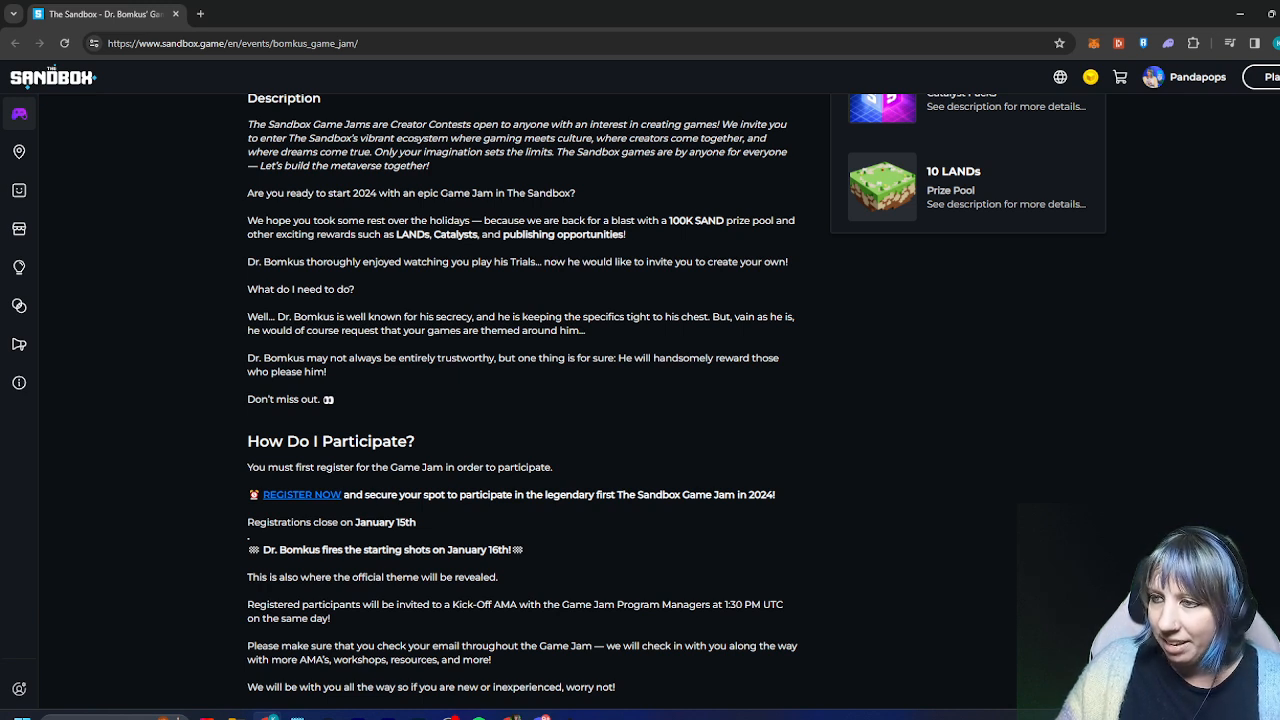
Examine the Game Jam's theme paragraph about Dr. Bomkus and recheck the introduction, highlighting the passages being read
{"action": "left_click_drag", "start_coordinate": [584, 331], "coordinate": [361, 317]}
{"action": "left_click", "coordinate": [317, 317]}
{"action": "left_click", "coordinate": [362, 317]}
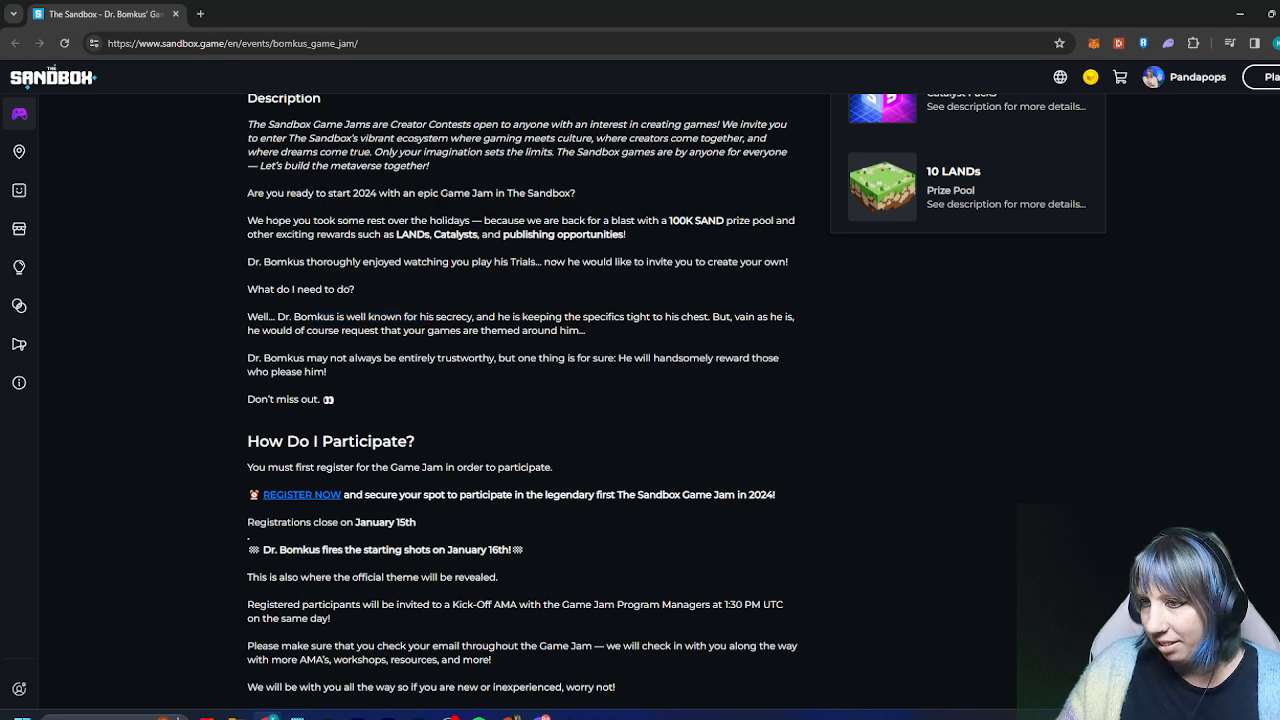
{"action": "scroll", "coordinate": [676, 393], "scroll_direction": "up", "scroll_amount": 3}
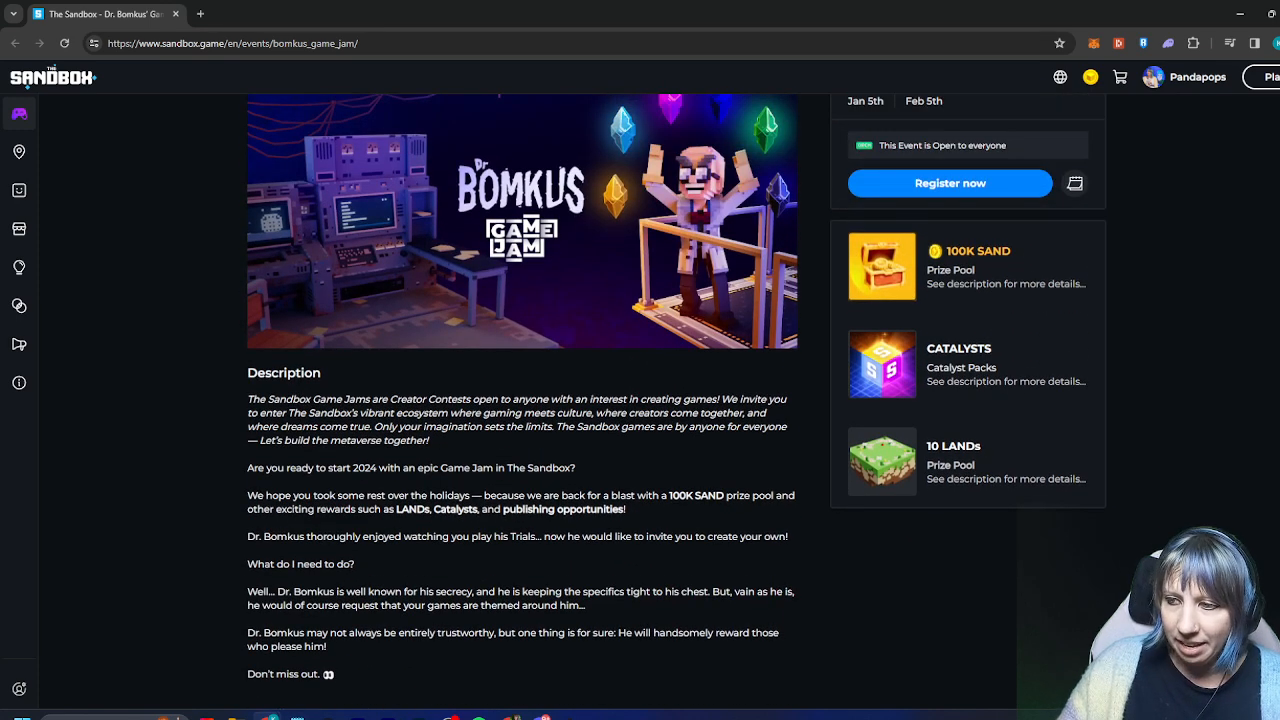
{"action": "left_click_drag", "start_coordinate": [467, 400], "coordinate": [498, 444]}
{"action": "left_click", "coordinate": [498, 444]}
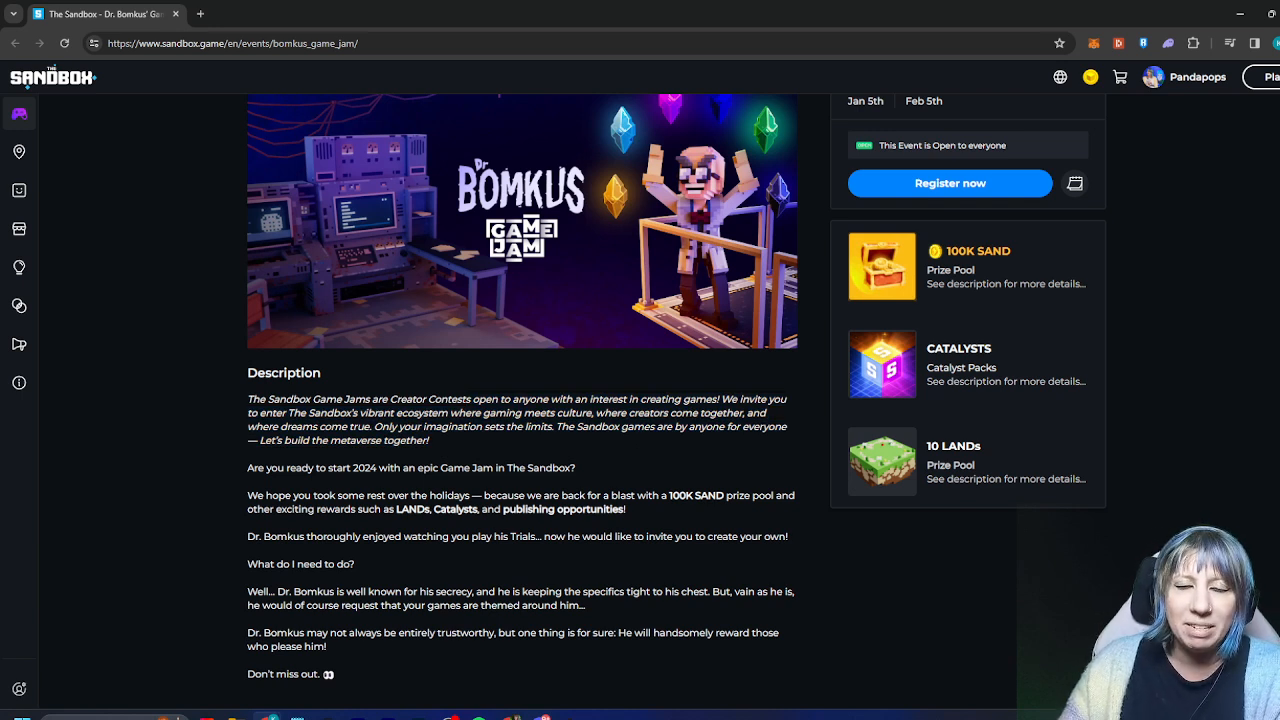
{"action": "scroll", "coordinate": [522, 400], "scroll_direction": "down", "scroll_amount": 3}
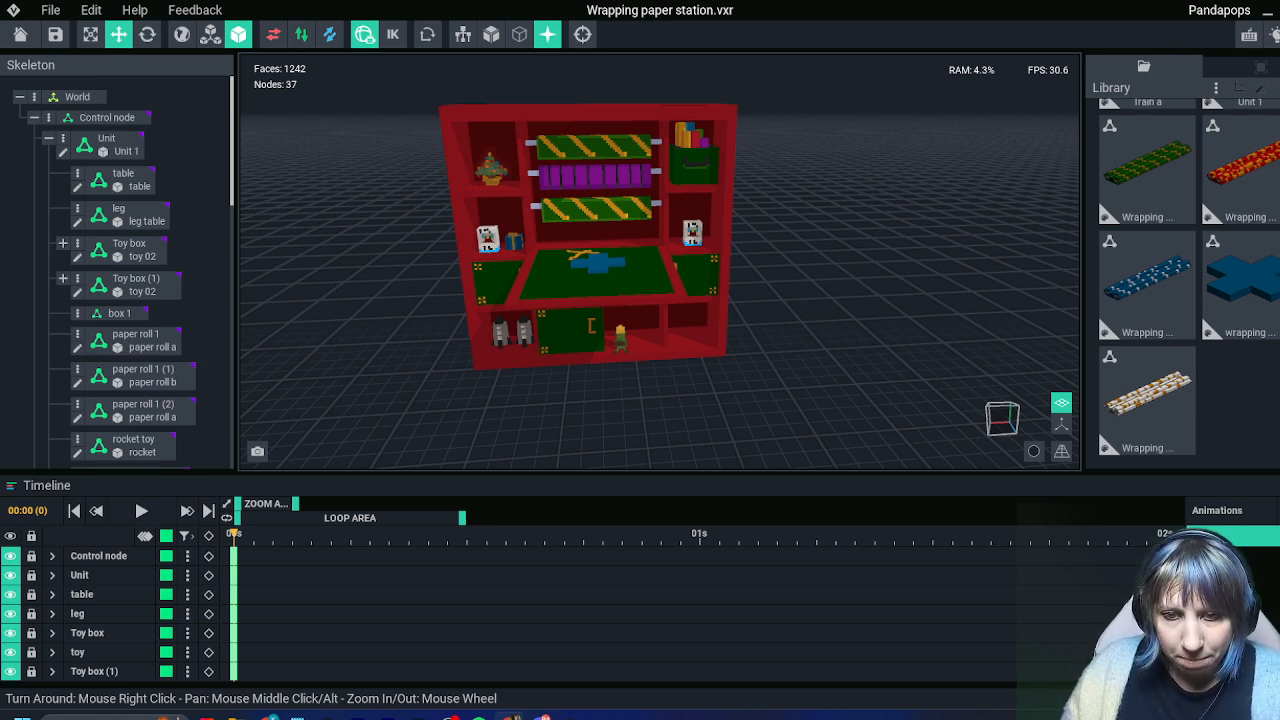
Switch to the Sandbox events page, open the Season's Greetings event and examine its description, partners and rewards
{"action": "left_click_drag", "start_coordinate": [2, 216], "coordinate": [620, 2]}
{"action": "scroll", "coordinate": [640, 420], "scroll_direction": "down", "scroll_amount": 4}
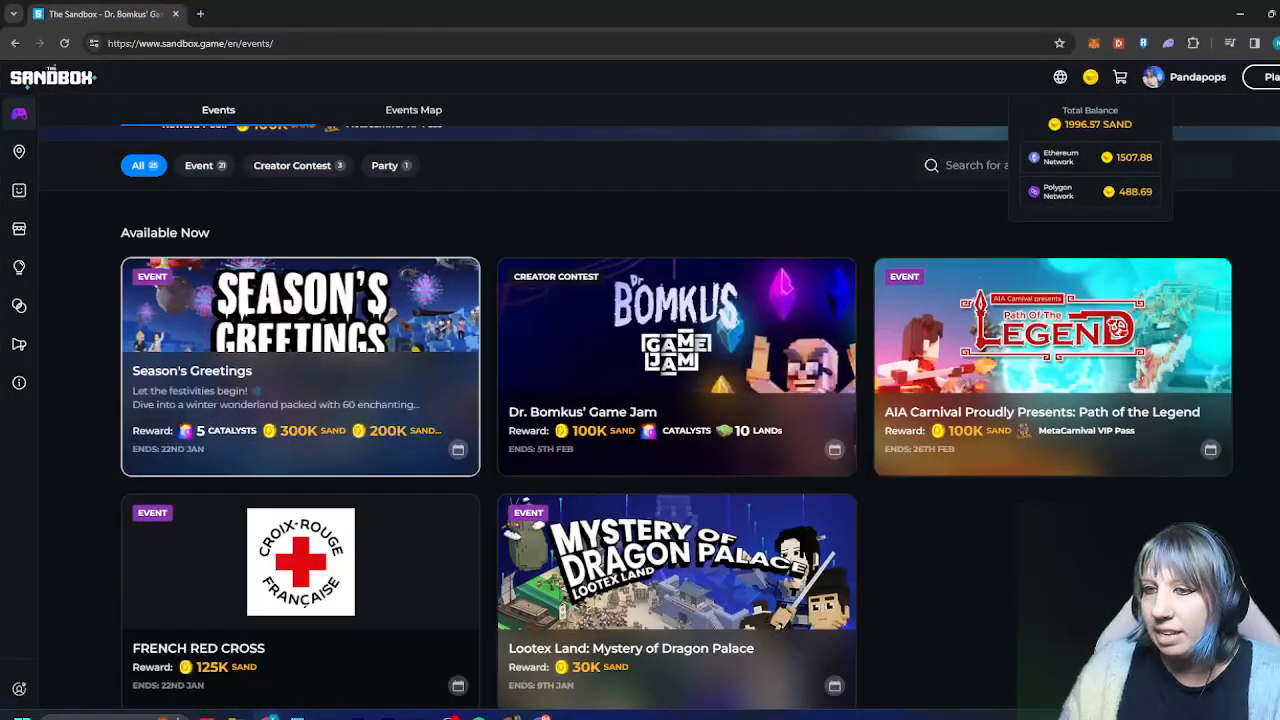
{"action": "left_click", "coordinate": [300, 360]}
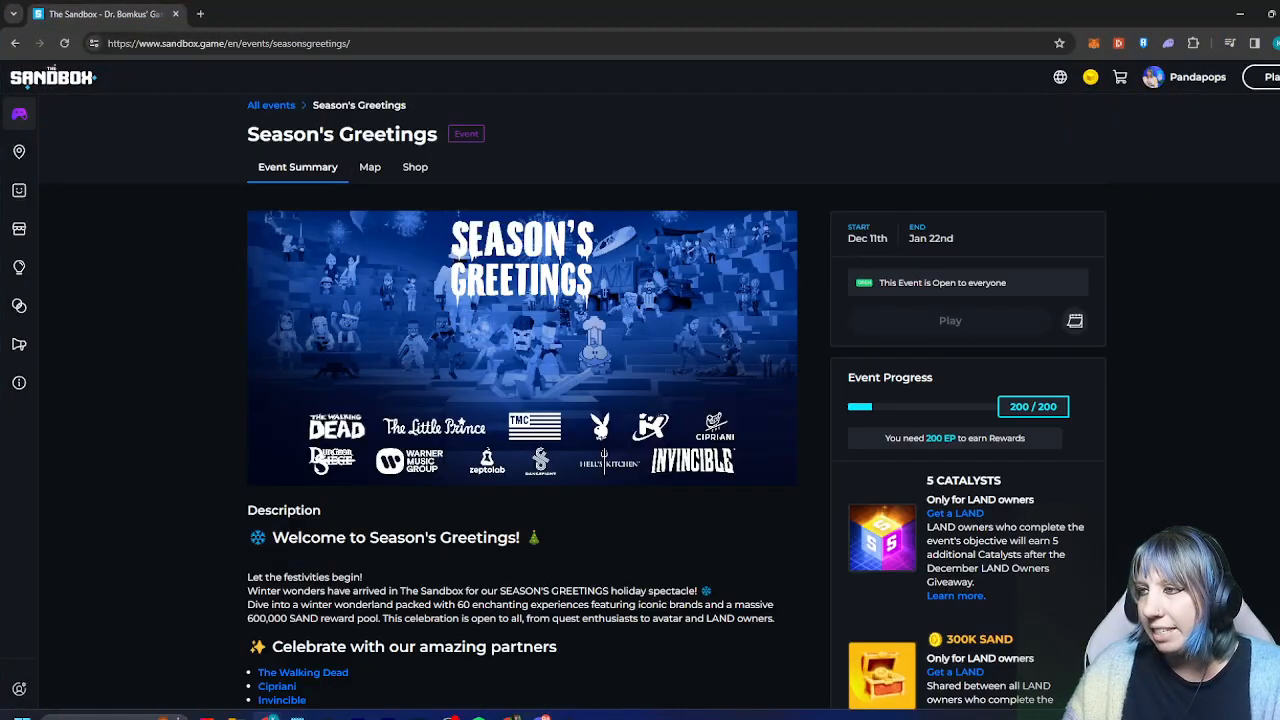
{"action": "scroll", "coordinate": [640, 400], "scroll_direction": "down", "scroll_amount": 2}
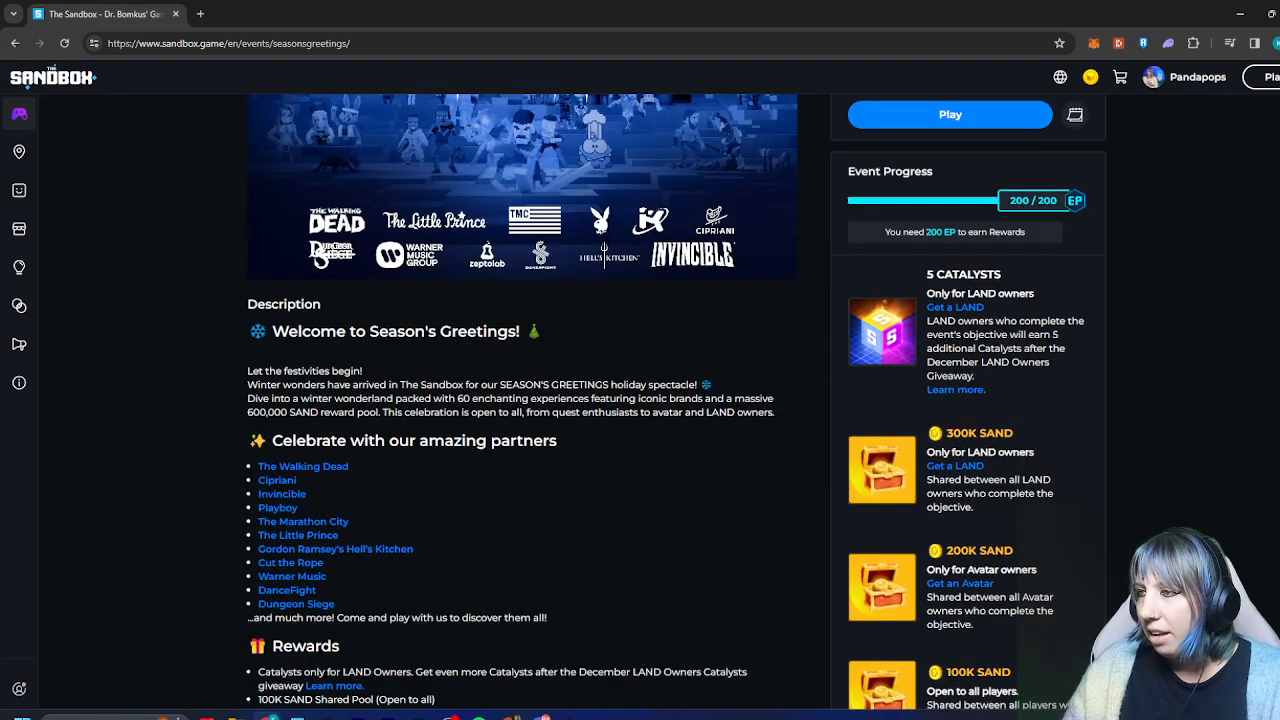
{"action": "scroll", "coordinate": [640, 400], "scroll_direction": "down", "scroll_amount": 1}
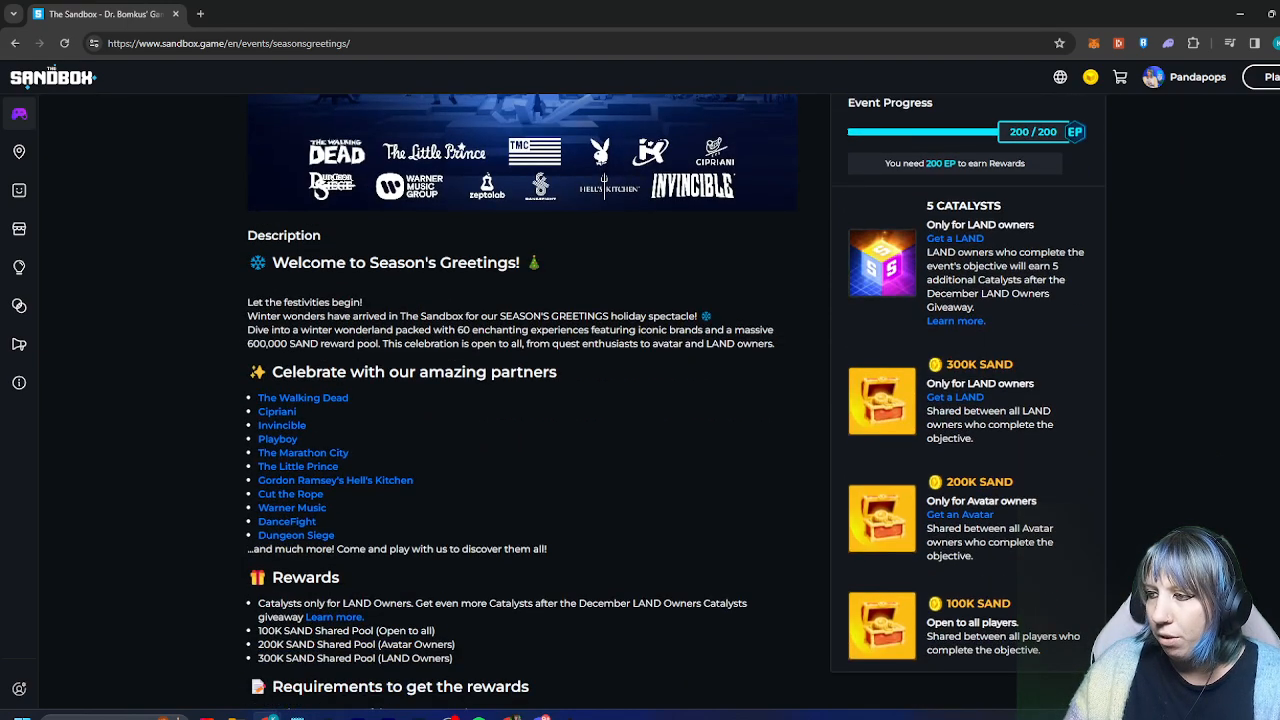
{"action": "scroll", "coordinate": [640, 400], "scroll_direction": "down", "scroll_amount": 4}
{"action": "scroll", "coordinate": [640, 400], "scroll_direction": "up", "scroll_amount": 1}
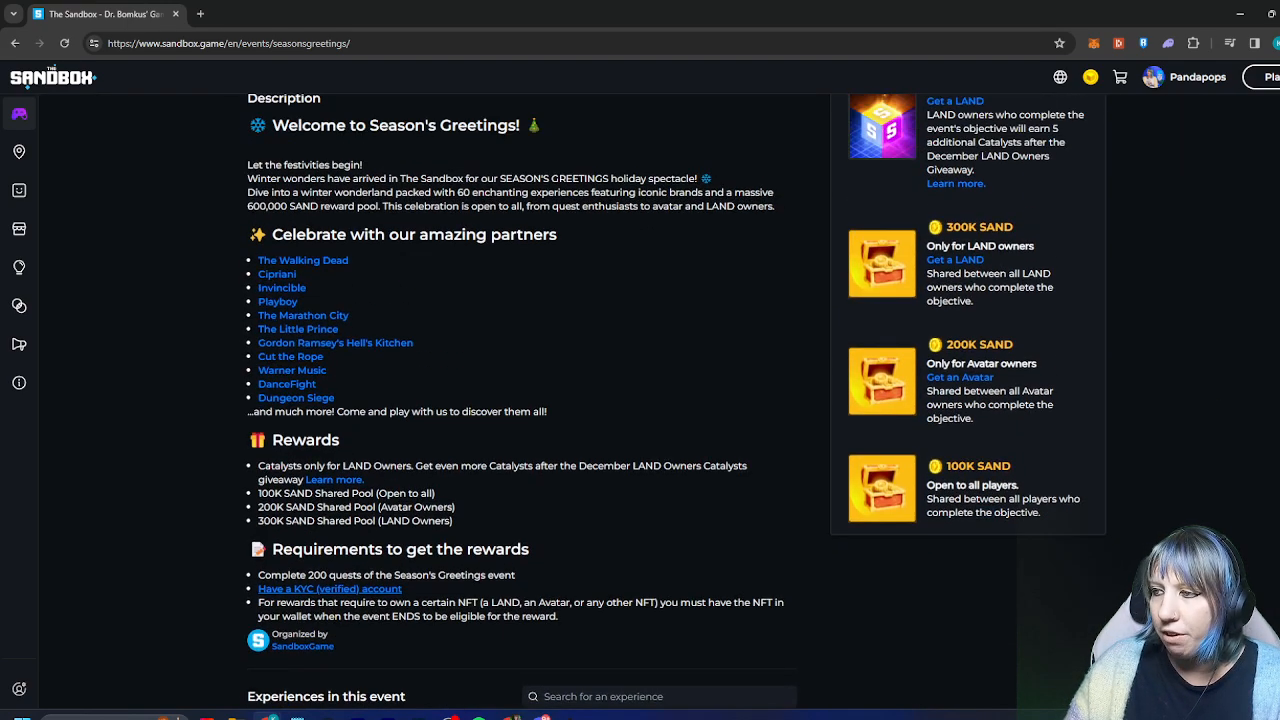
Examine the Season's Greetings reward pools, the requirements to get the rewards and the list of experiences
{"action": "scroll", "coordinate": [1050, 424], "scroll_direction": "up", "scroll_amount": 2}
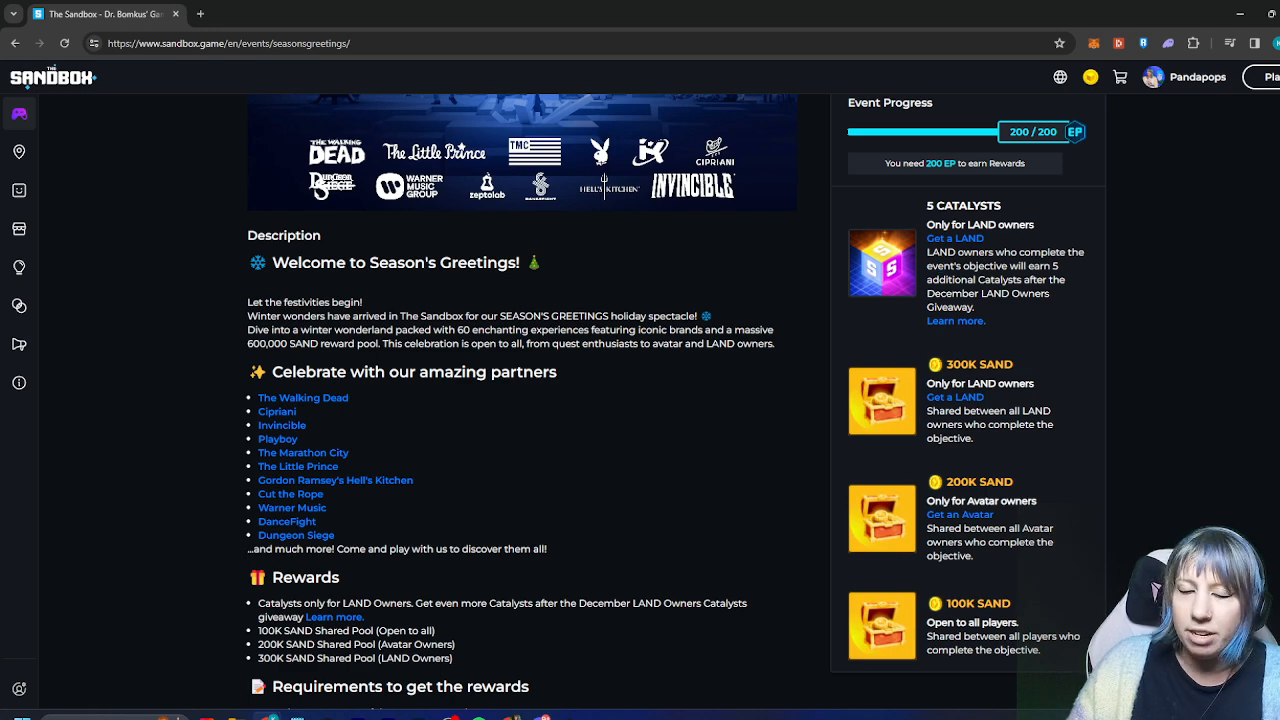
{"action": "scroll", "coordinate": [330, 590], "scroll_direction": "down", "scroll_amount": 2}
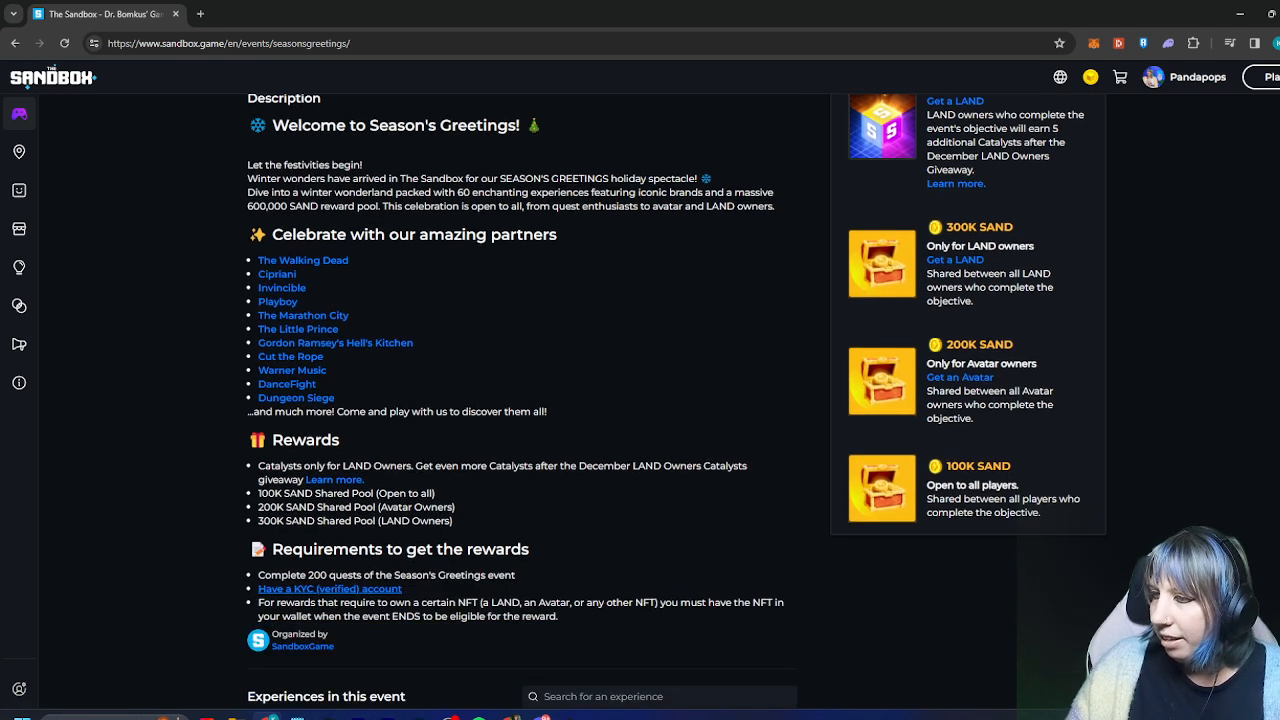
{"action": "scroll", "coordinate": [330, 590], "scroll_direction": "down", "scroll_amount": 5}
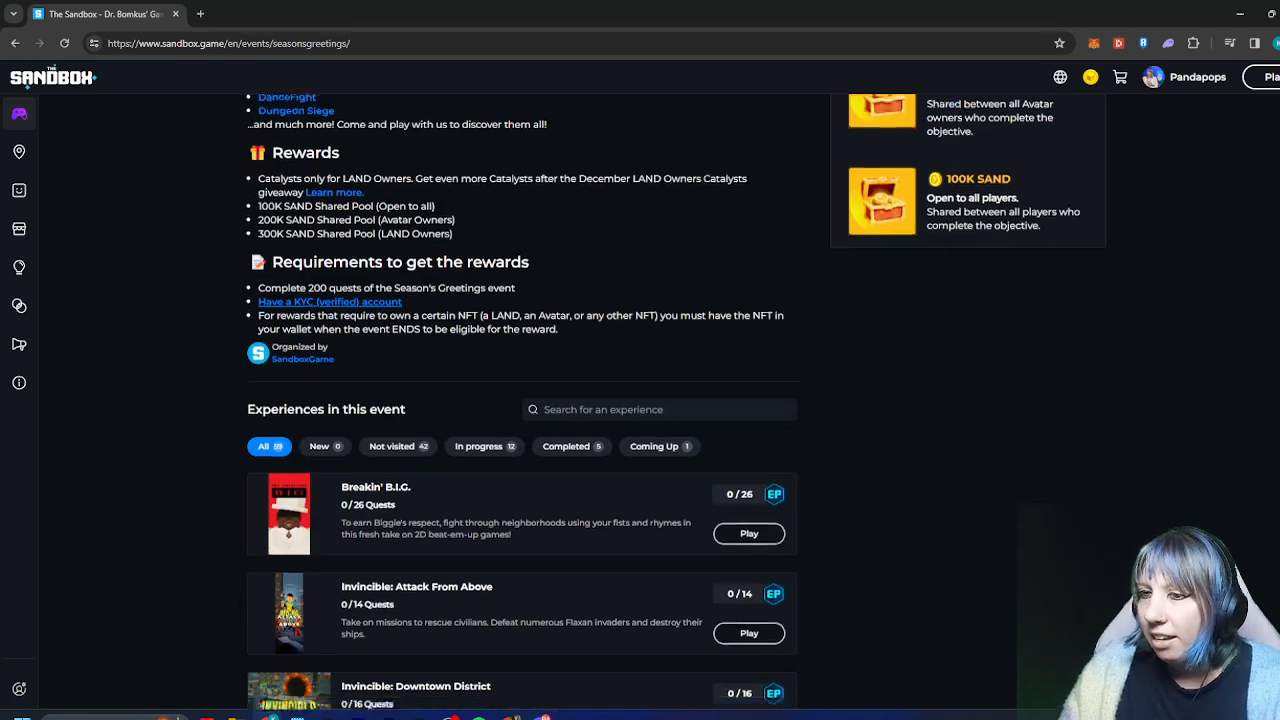
{"action": "scroll", "coordinate": [330, 590], "scroll_direction": "up", "scroll_amount": 3}
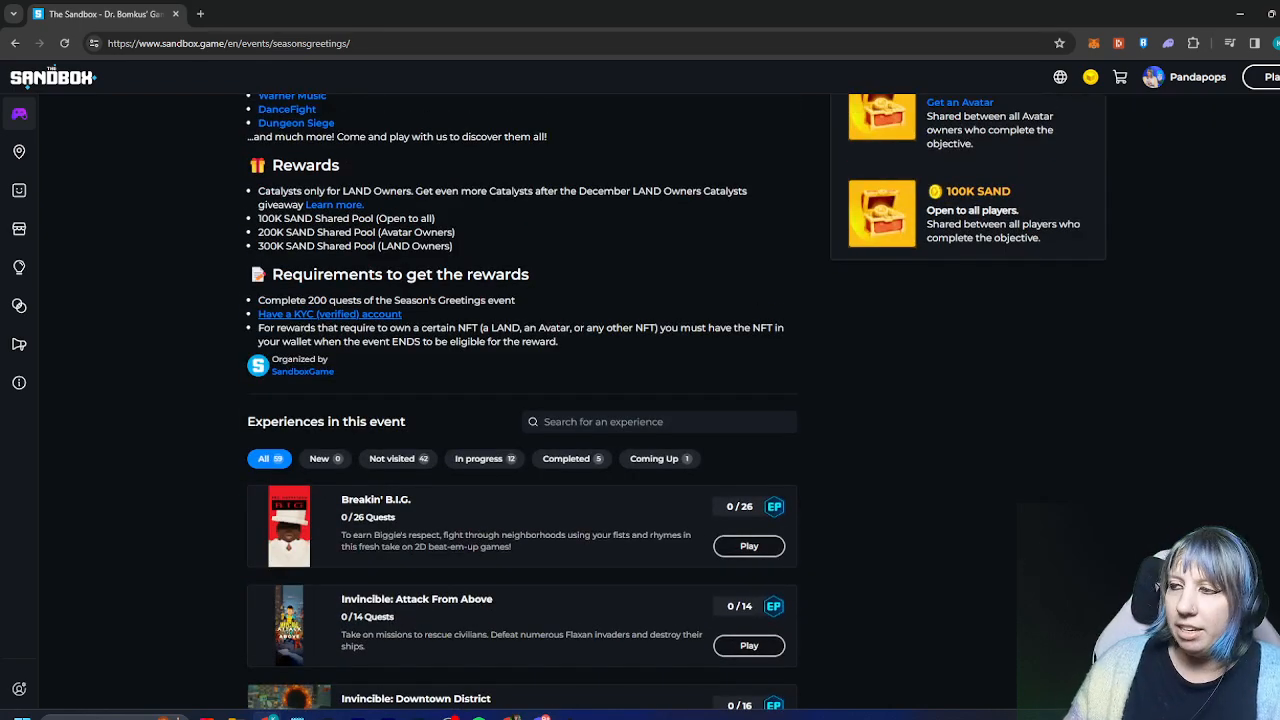
{"action": "scroll", "coordinate": [522, 400], "scroll_direction": "up", "scroll_amount": 5}
{"action": "scroll", "coordinate": [676, 402], "scroll_direction": "up", "scroll_amount": 1}
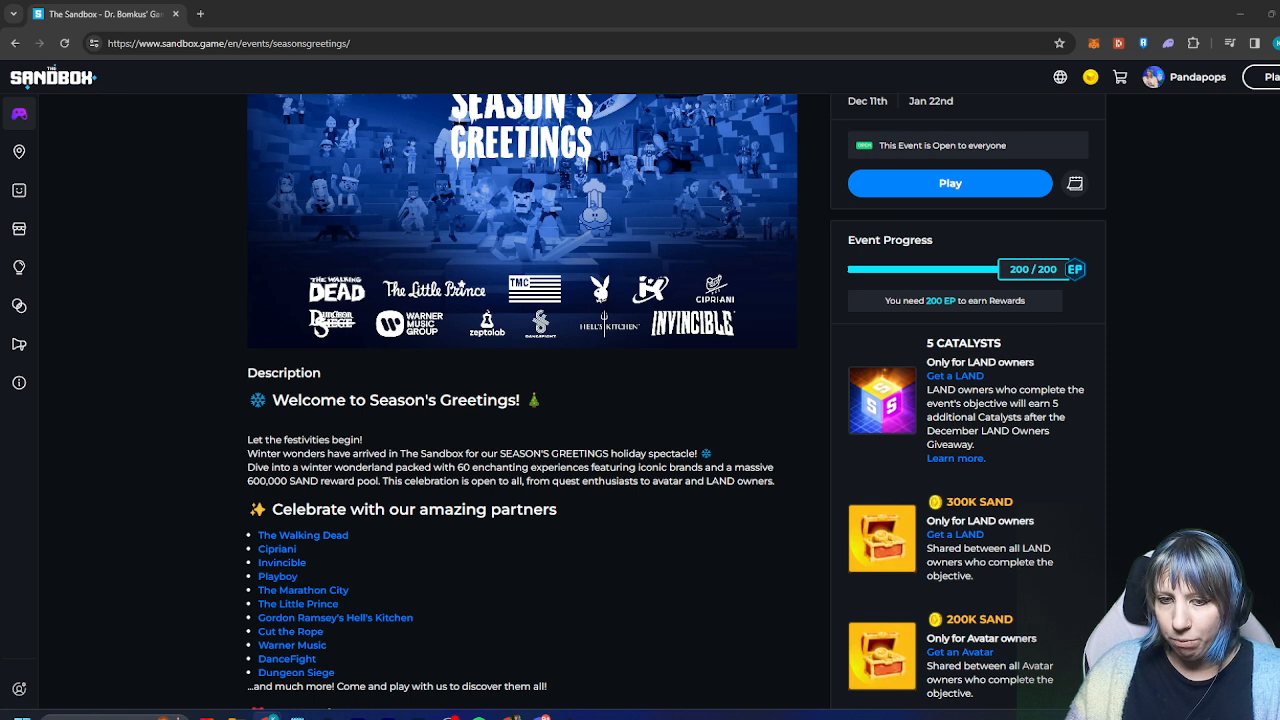
{"action": "mouse_move", "coordinate": [448, 716]}
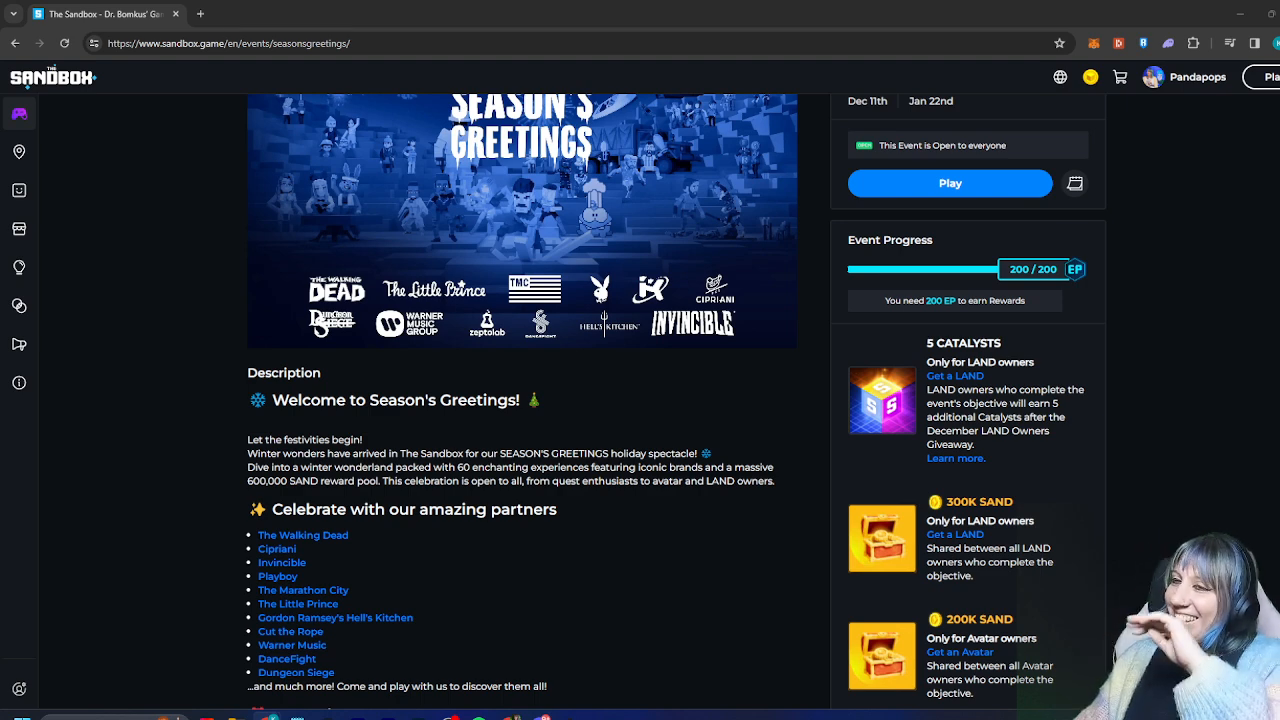
{"action": "scroll", "coordinate": [640, 400], "scroll_direction": "up", "scroll_amount": 2}
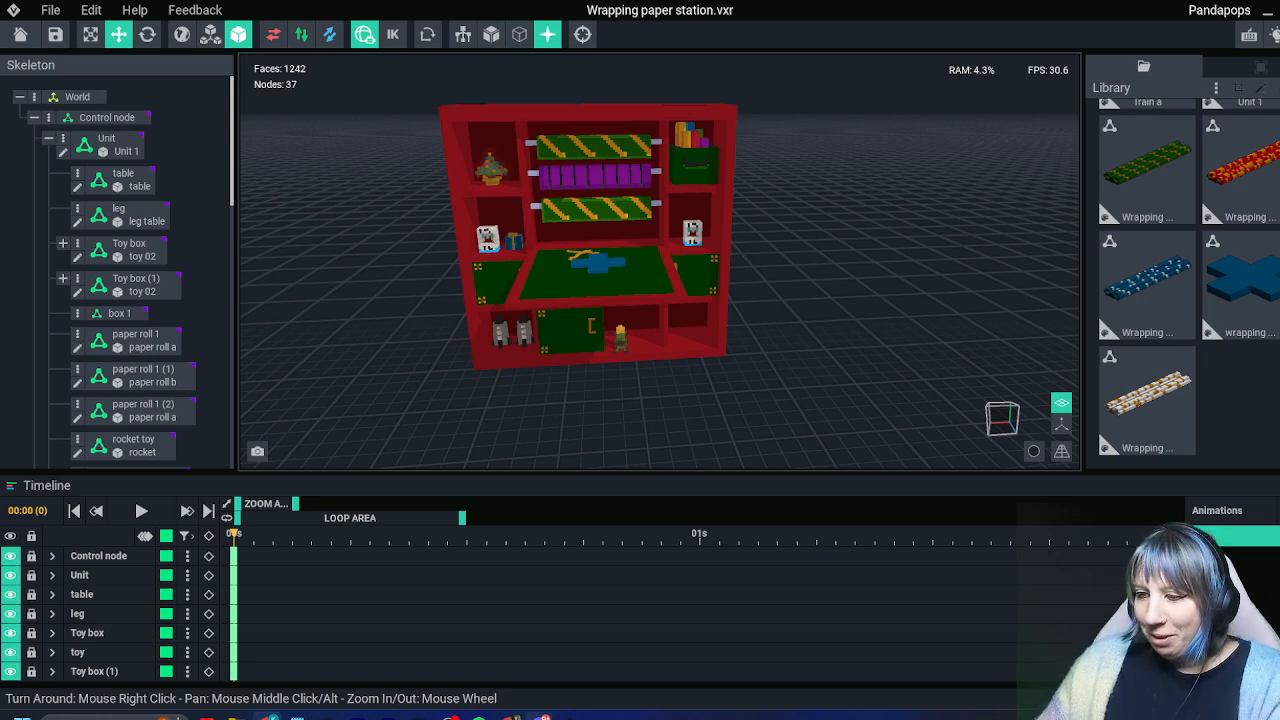
Save the Wrapping paper station asset in VoxEdit and return to the welcome screen
{"action": "mouse_move", "coordinate": [509, 716]}
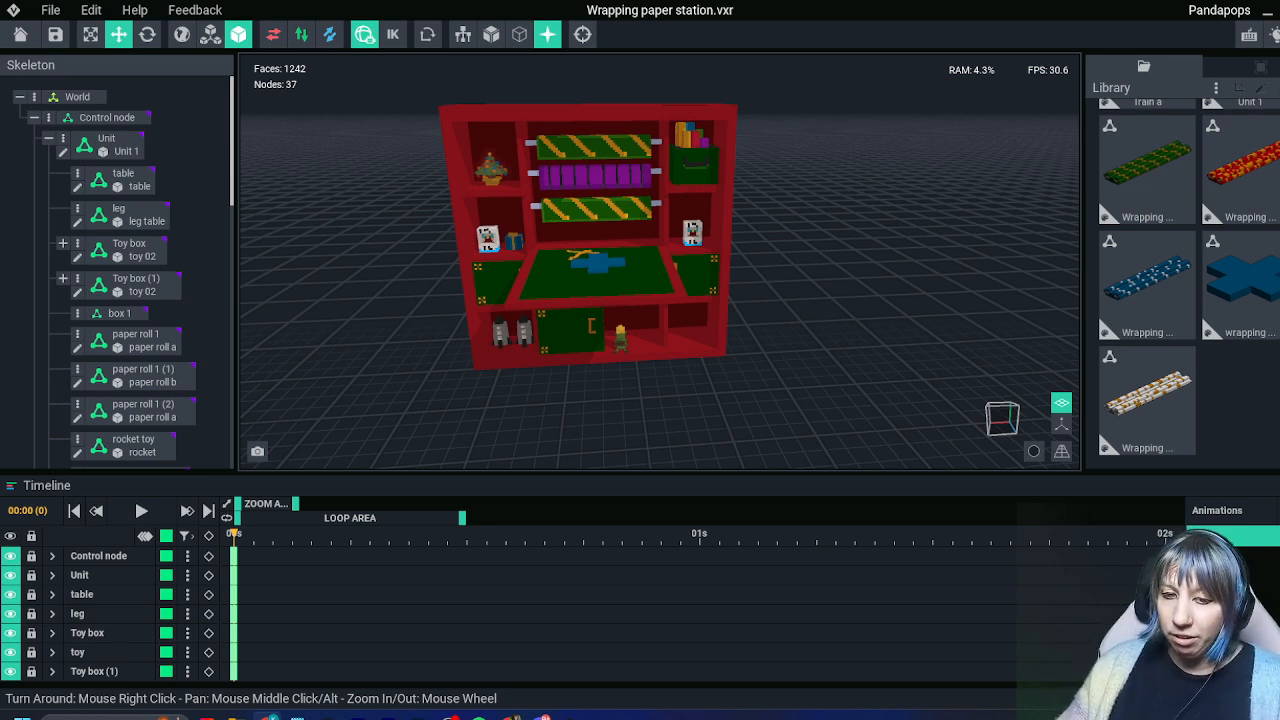
{"action": "key", "text": "ctrl+s"}
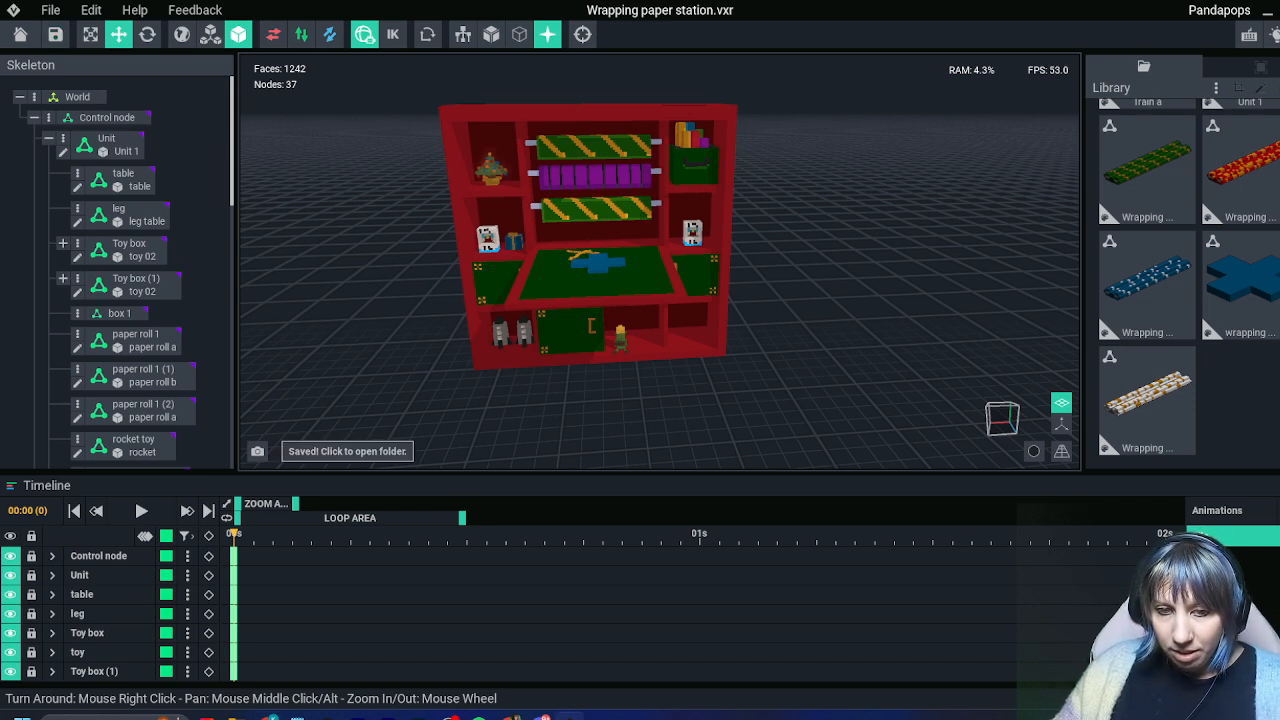
{"action": "middle_click_drag", "start_coordinate": [620, 290], "coordinate": [603, 287]}
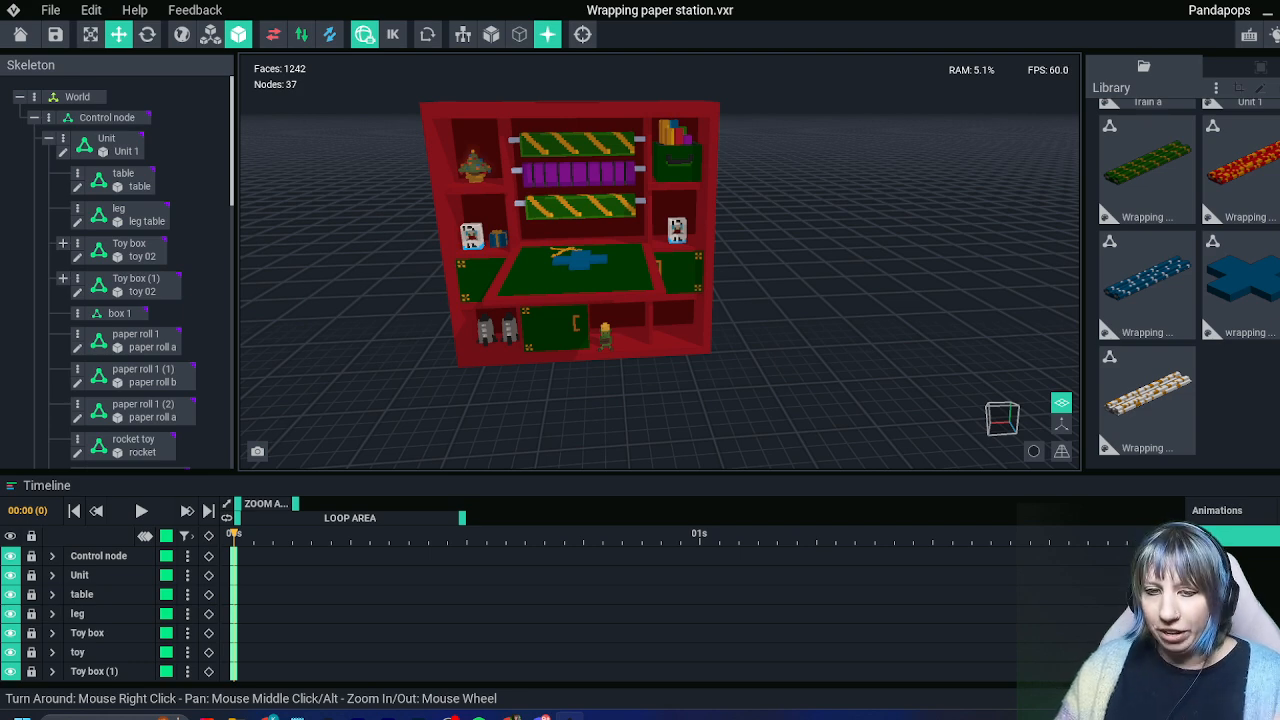
{"action": "right_click_drag", "start_coordinate": [700, 262], "coordinate": [652, 282]}
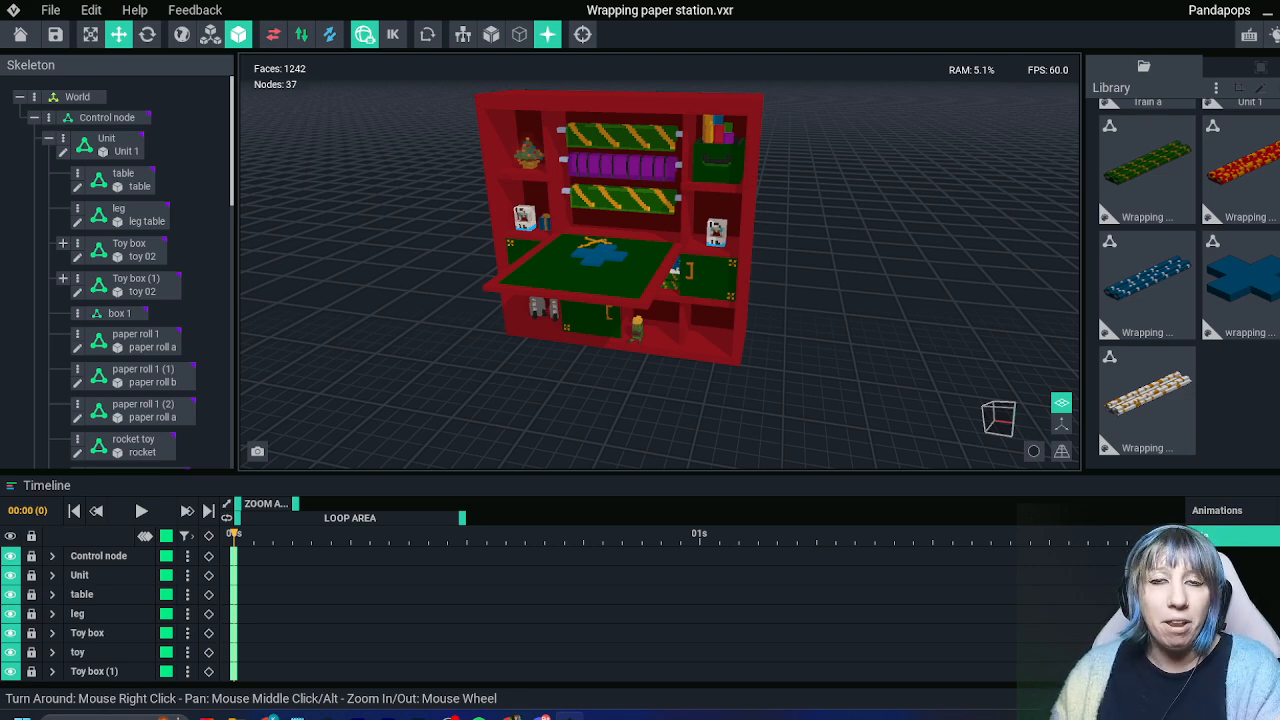
{"action": "right_click_drag", "start_coordinate": [545, 288], "coordinate": [668, 262]}
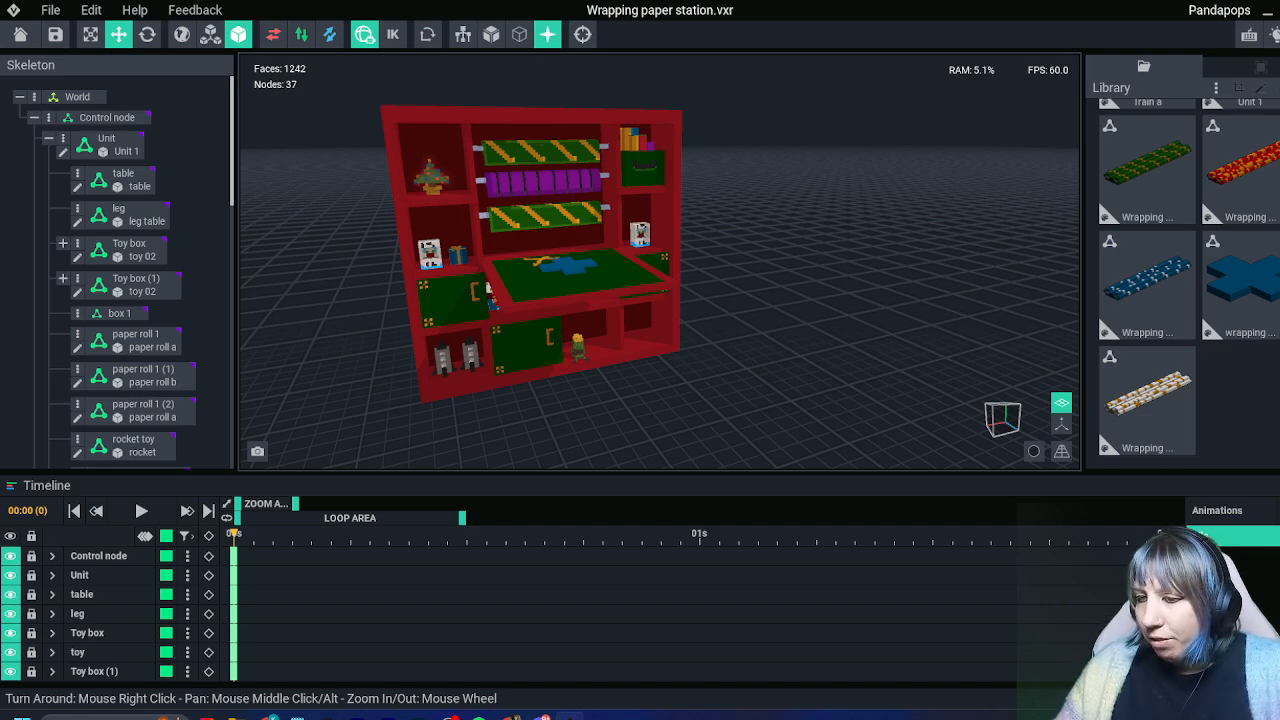
{"action": "right_click_drag", "start_coordinate": [598, 277], "coordinate": [634, 306]}
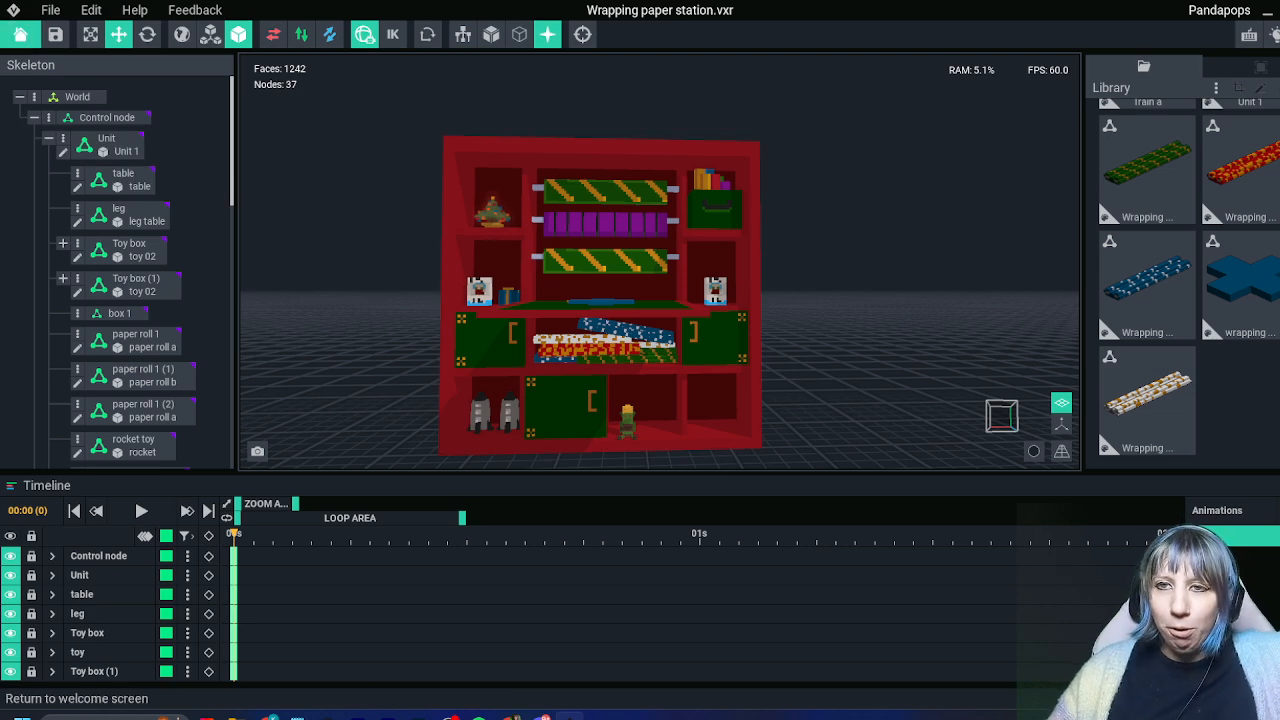
{"action": "left_click", "coordinate": [20, 34]}
{"action": "left_click", "coordinate": [515, 264]}
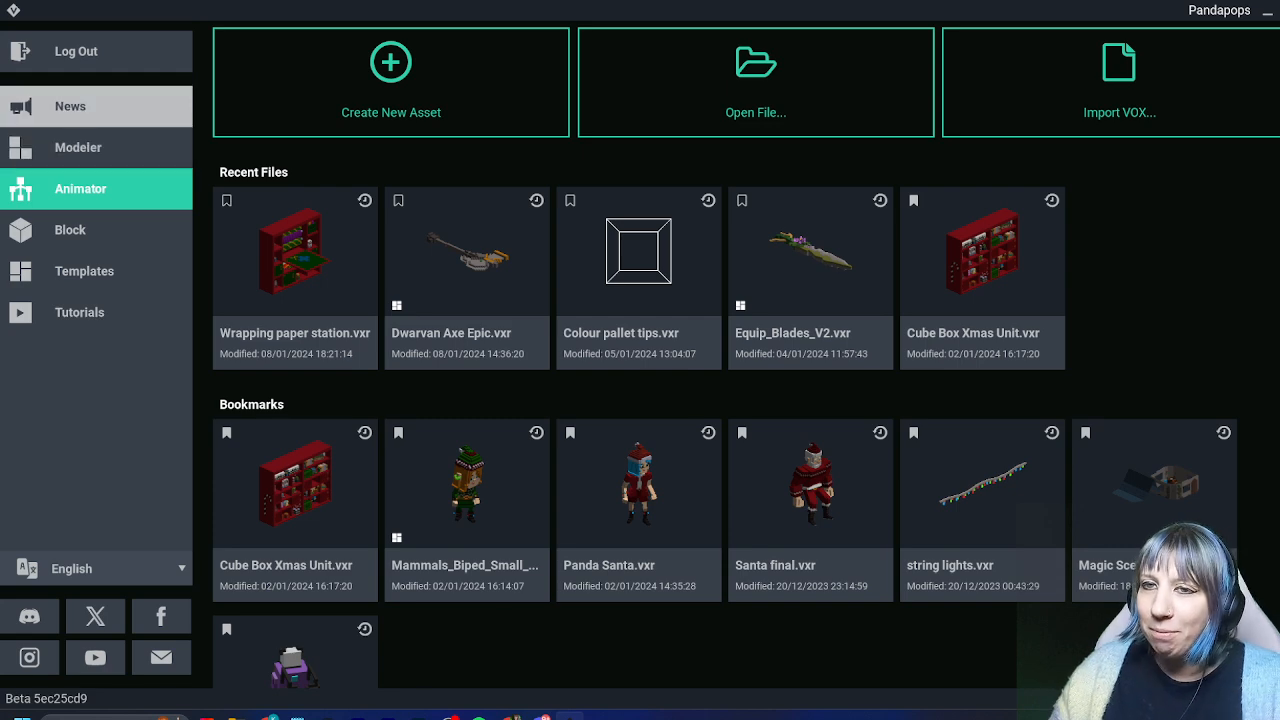
Open the VoxEdit news and examine the What's New release notes for the December, October and September 2023 versions
{"action": "left_click", "coordinate": [70, 106]}
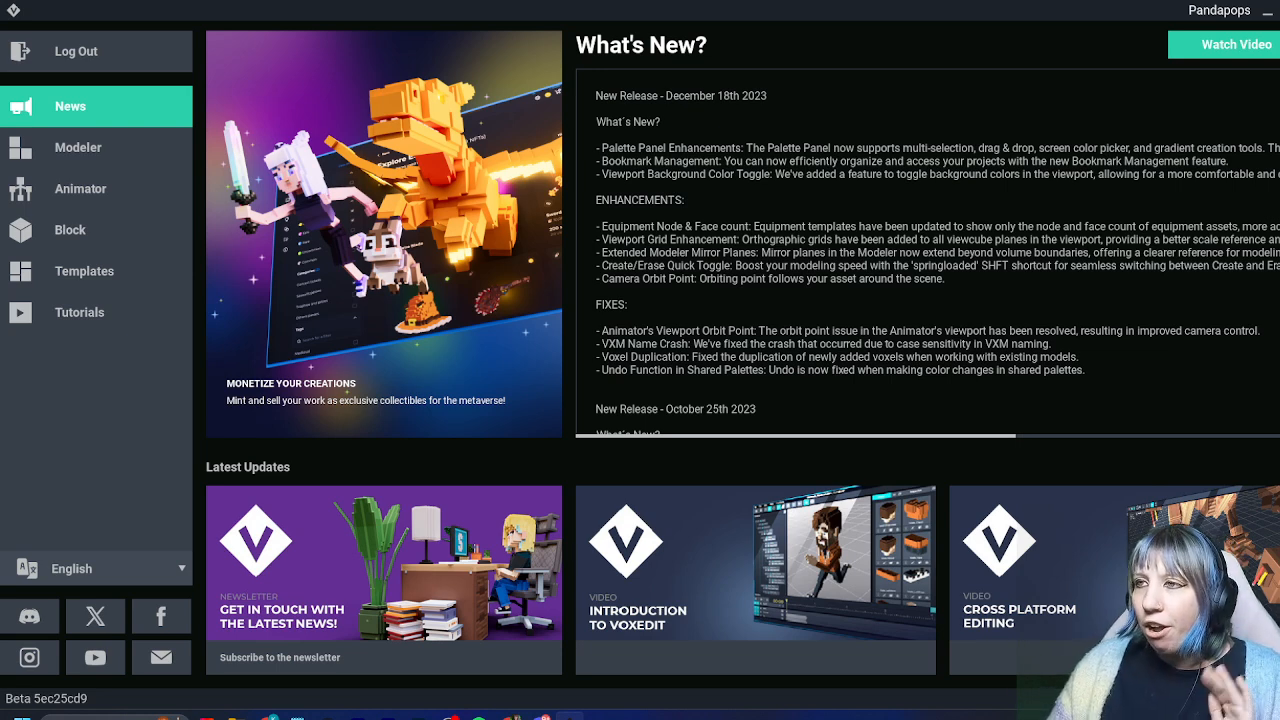
{"action": "scroll", "coordinate": [928, 252], "scroll_direction": "down", "scroll_amount": 2}
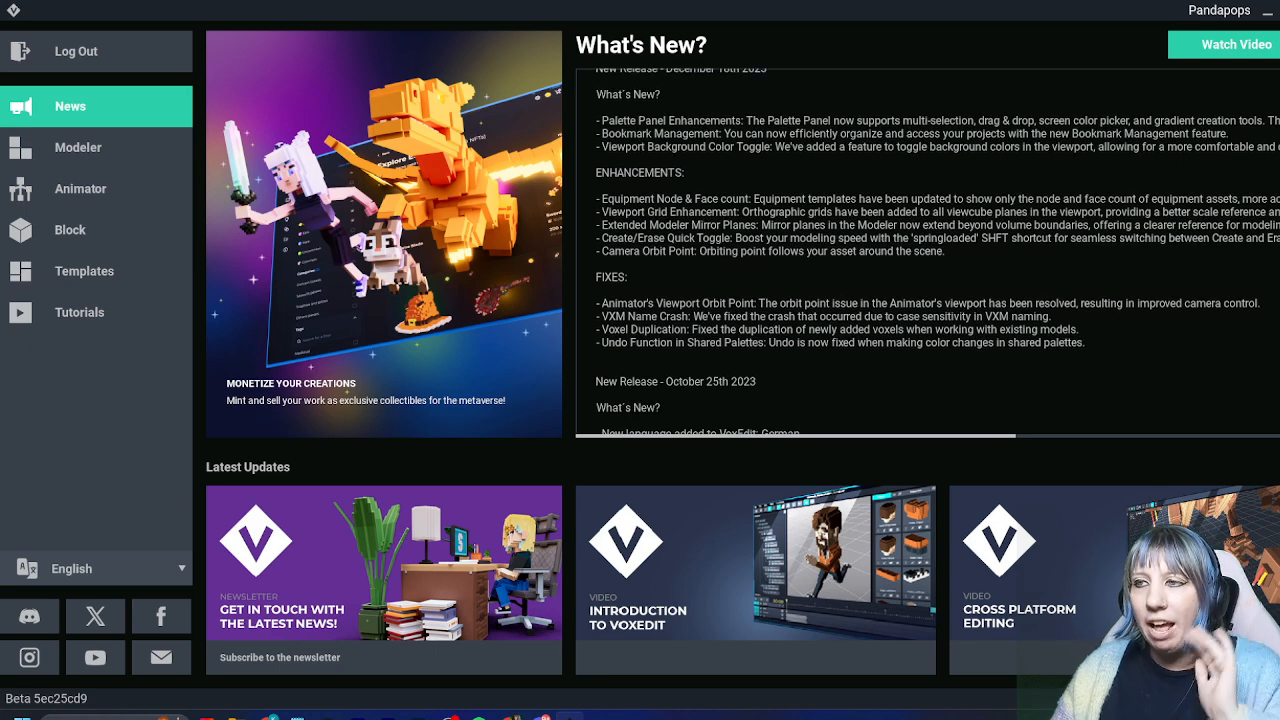
{"action": "scroll", "coordinate": [928, 252], "scroll_direction": "down", "scroll_amount": 2}
{"action": "scroll", "coordinate": [928, 252], "scroll_direction": "up", "scroll_amount": 4}
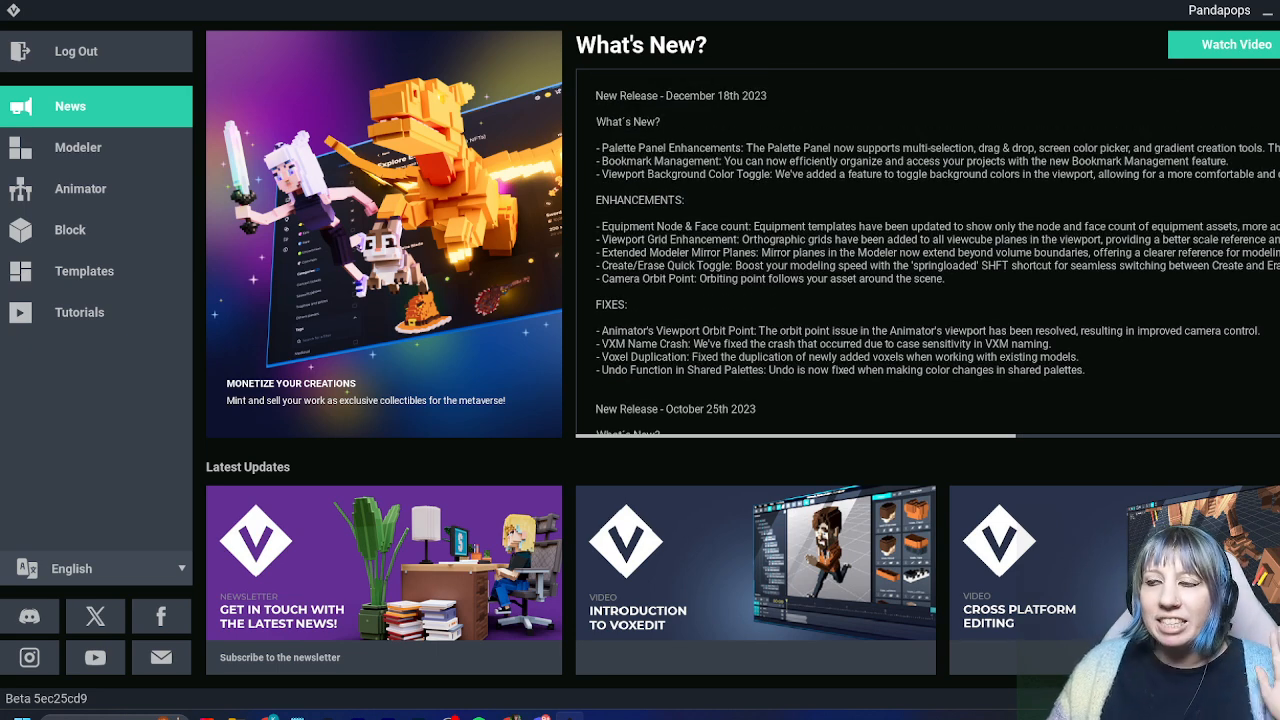
{"action": "scroll", "coordinate": [928, 252], "scroll_direction": "down", "scroll_amount": 3}
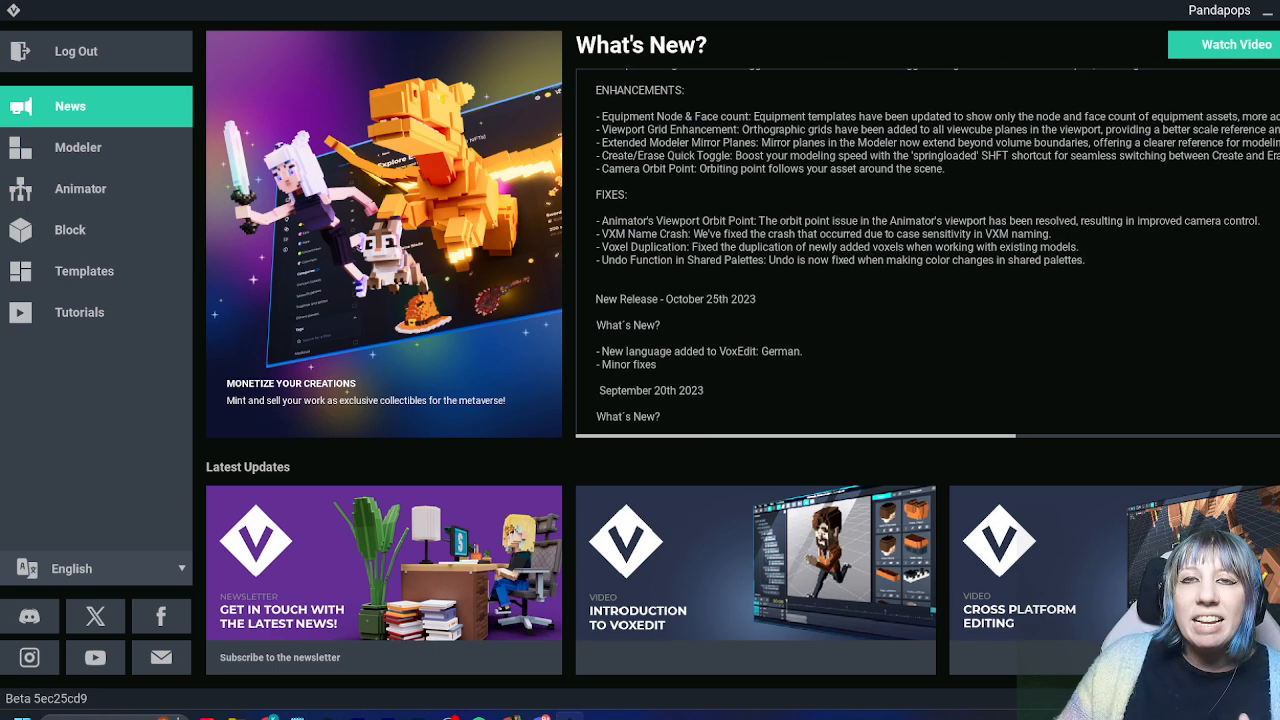
{"action": "scroll", "coordinate": [928, 252], "scroll_direction": "down", "scroll_amount": 1}
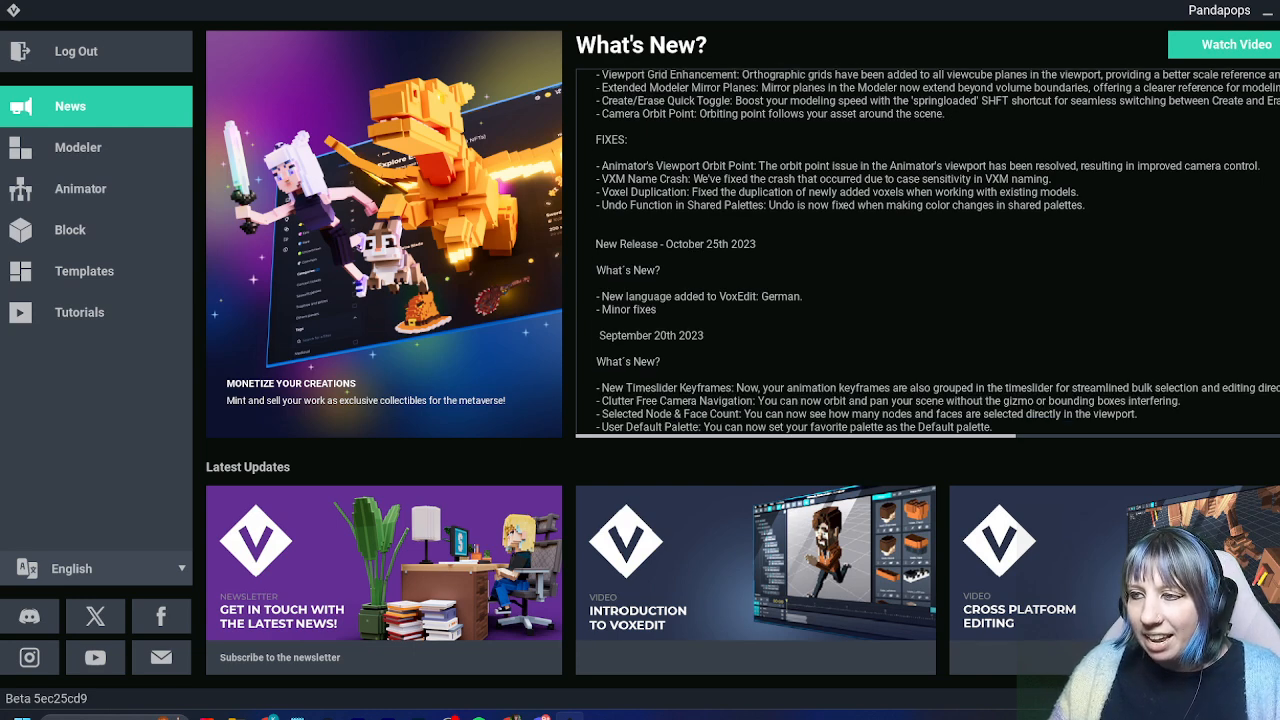
{"action": "scroll", "coordinate": [928, 252], "scroll_direction": "up", "scroll_amount": 3}
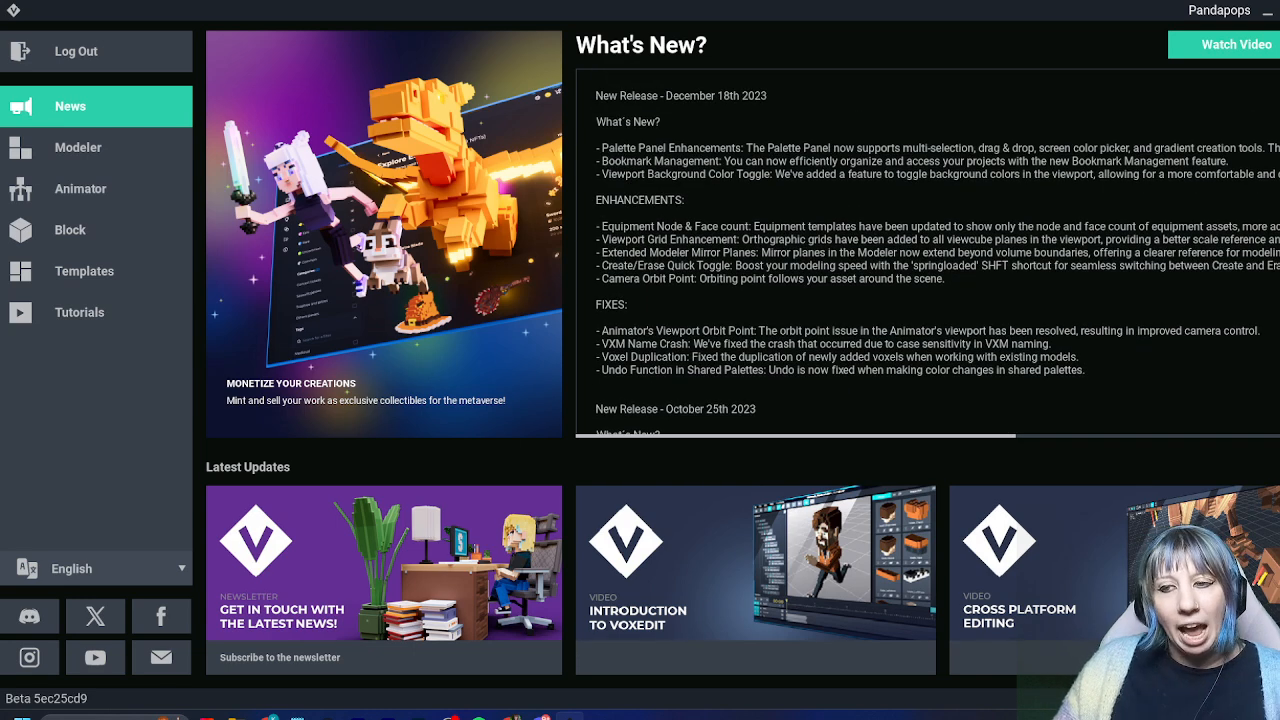
{"action": "scroll", "coordinate": [928, 252], "scroll_direction": "down", "scroll_amount": 3}
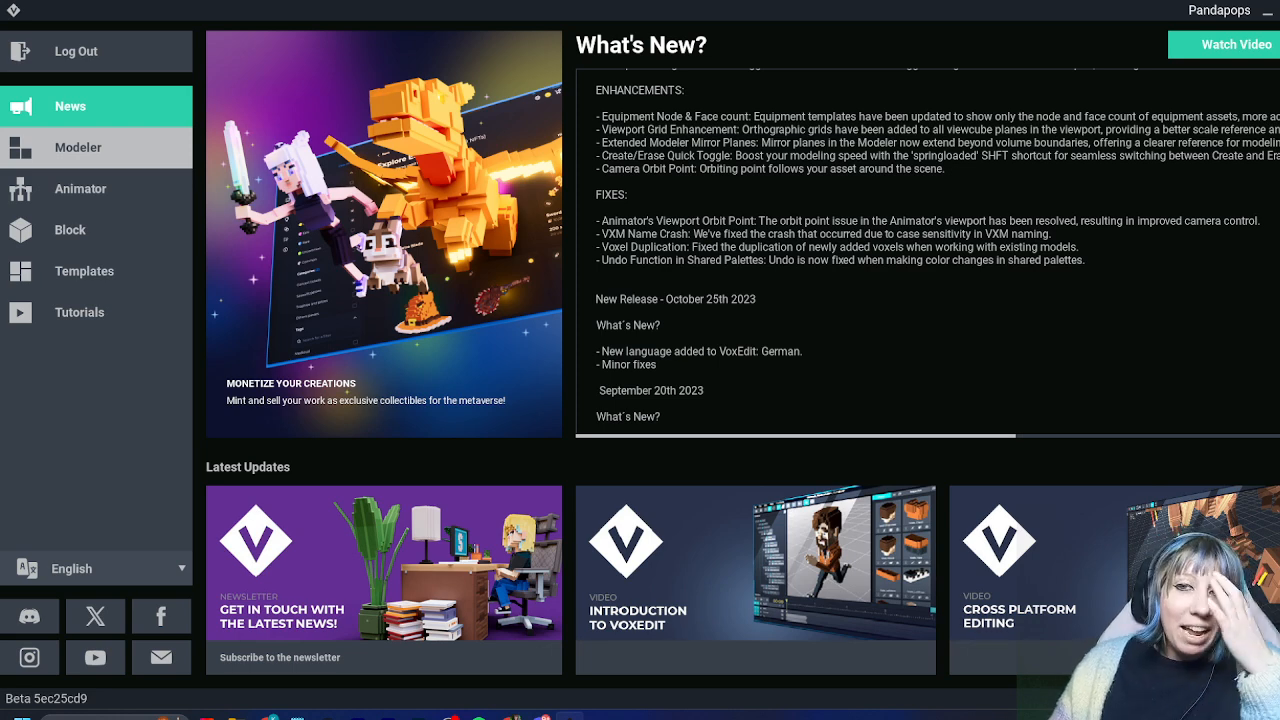
Examine the Modeler, Animator and Block sections with their recent files and options for creating or opening assets
{"action": "left_click", "coordinate": [78, 147]}
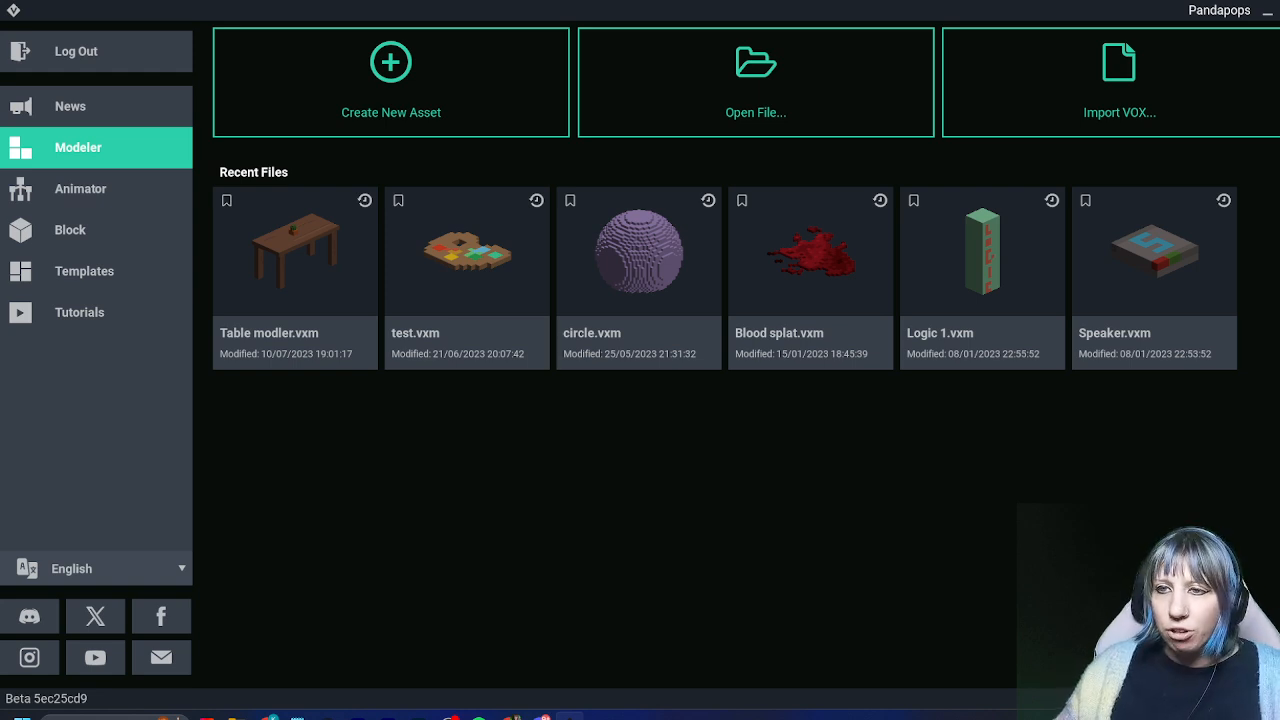
{"action": "left_click", "coordinate": [80, 188]}
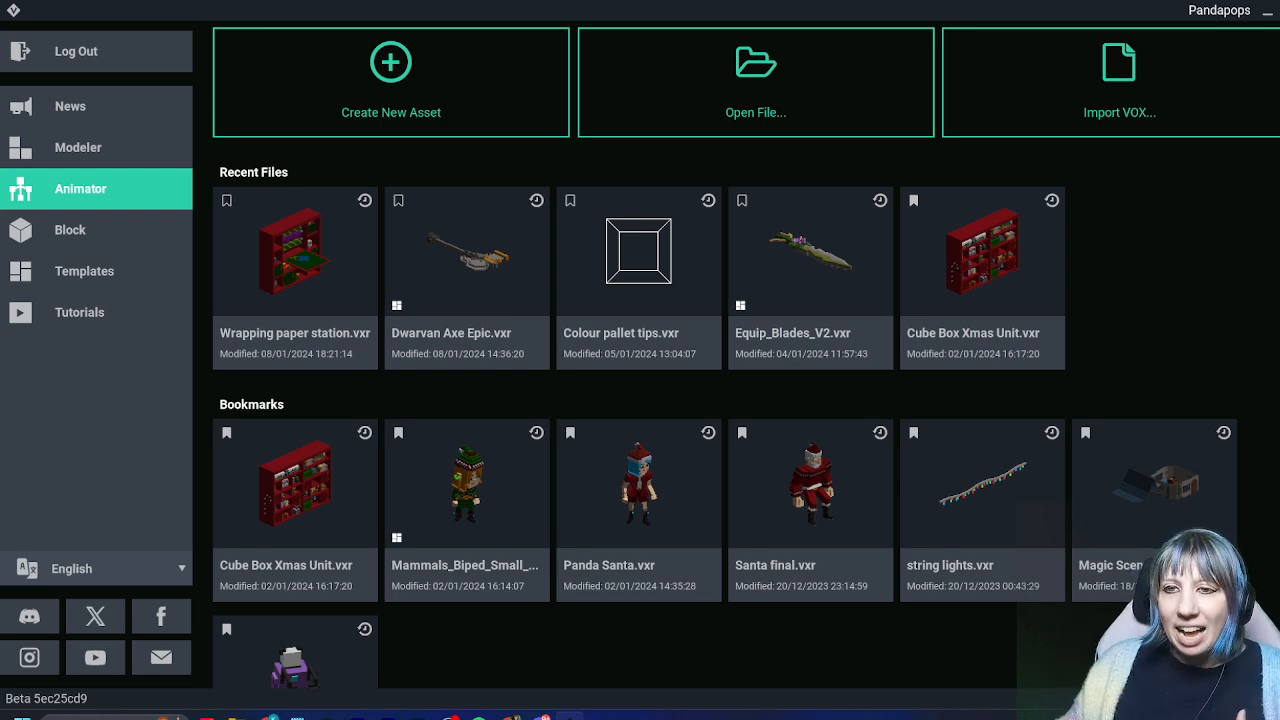
{"action": "left_click", "coordinate": [70, 229]}
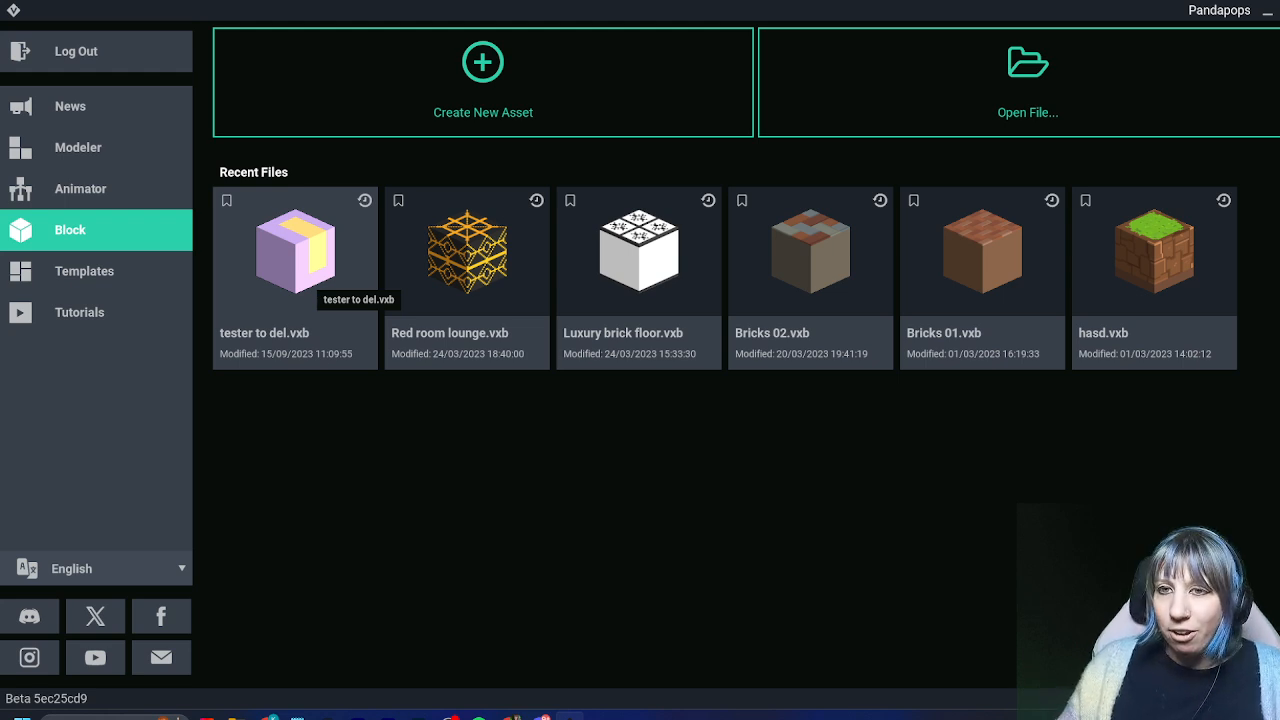
Open the Templates section and examine the available avatar, equipment, human, animal, door and switch templates
{"action": "left_click", "coordinate": [84, 271]}
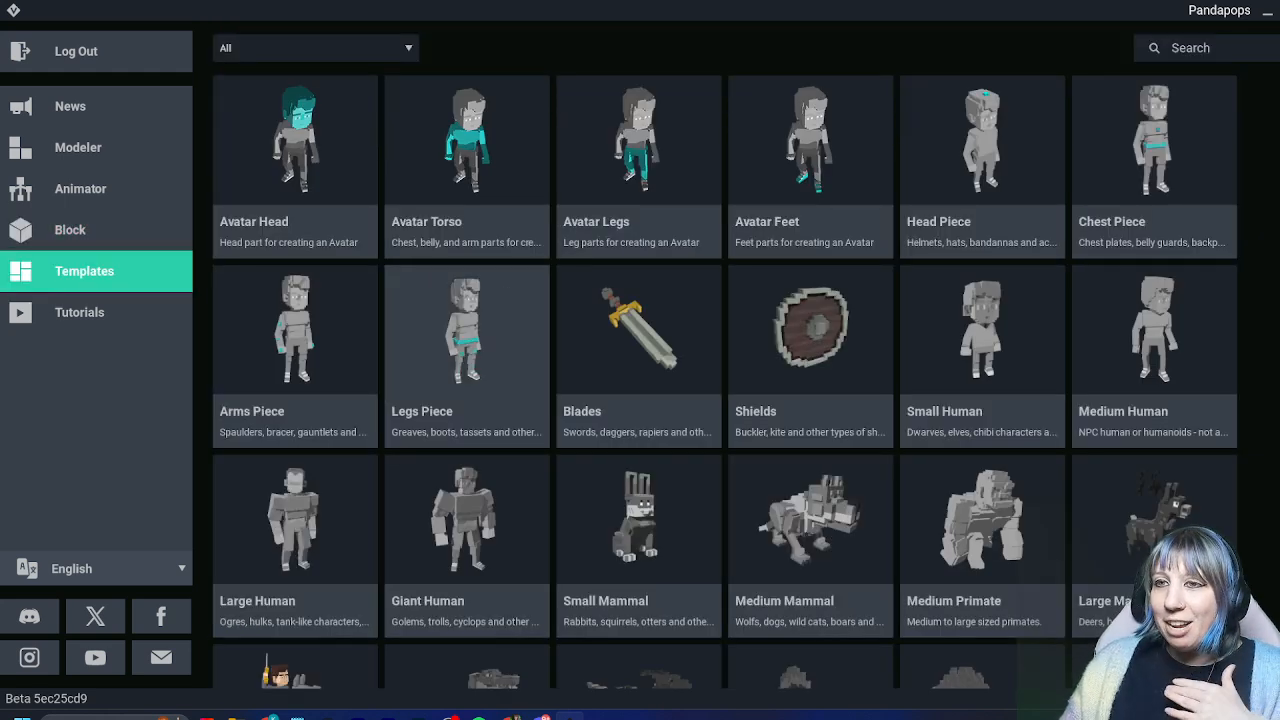
{"action": "scroll", "coordinate": [810, 300], "scroll_direction": "down", "scroll_amount": 1}
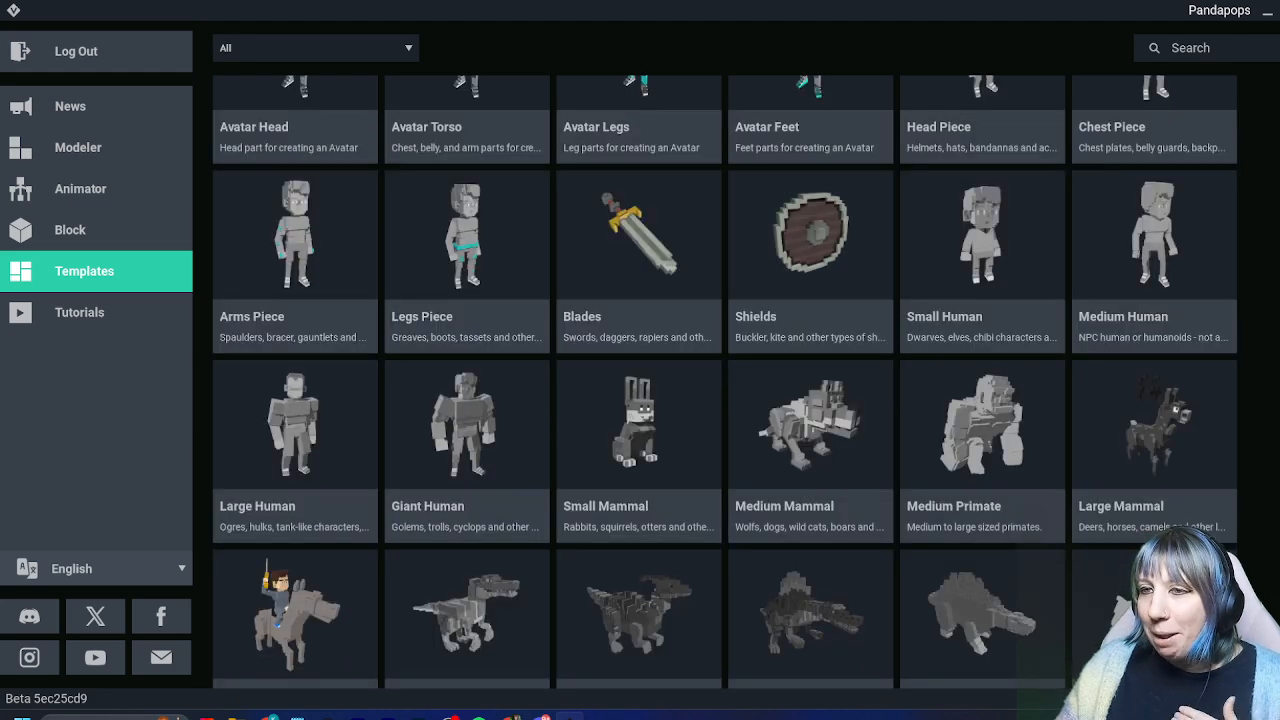
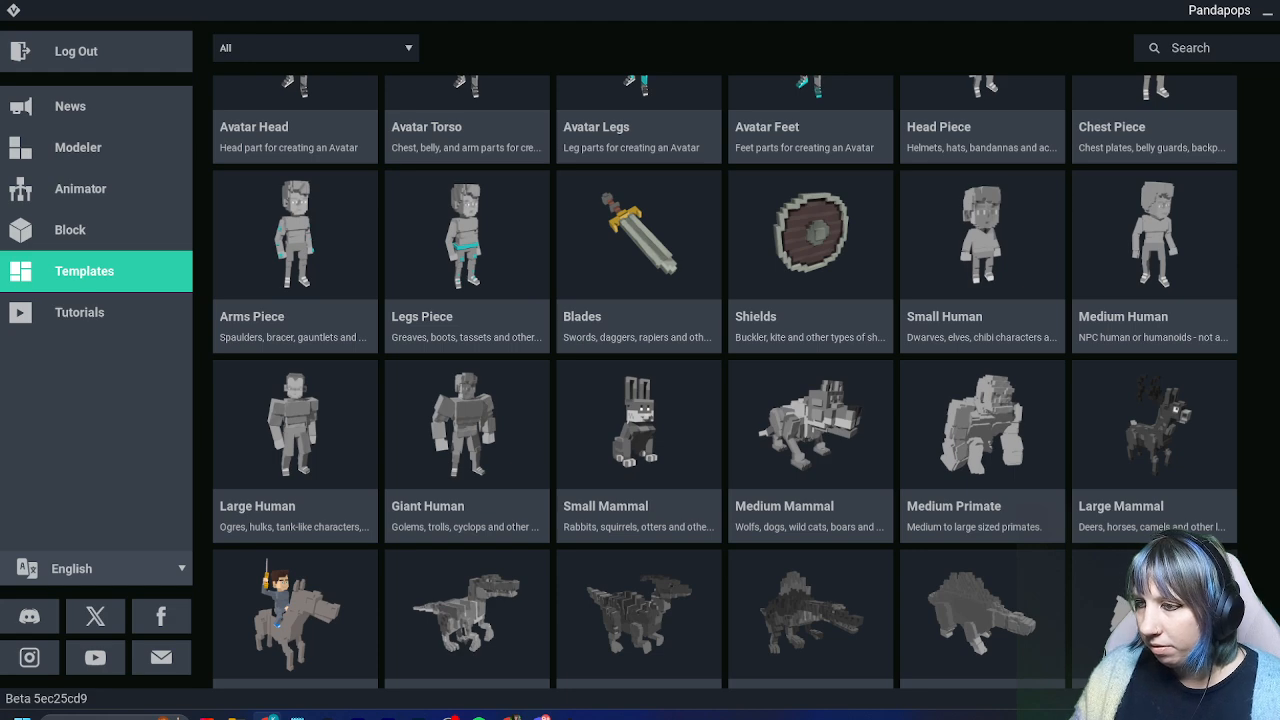
{"action": "scroll", "coordinate": [810, 500], "scroll_direction": "down", "scroll_amount": 1}
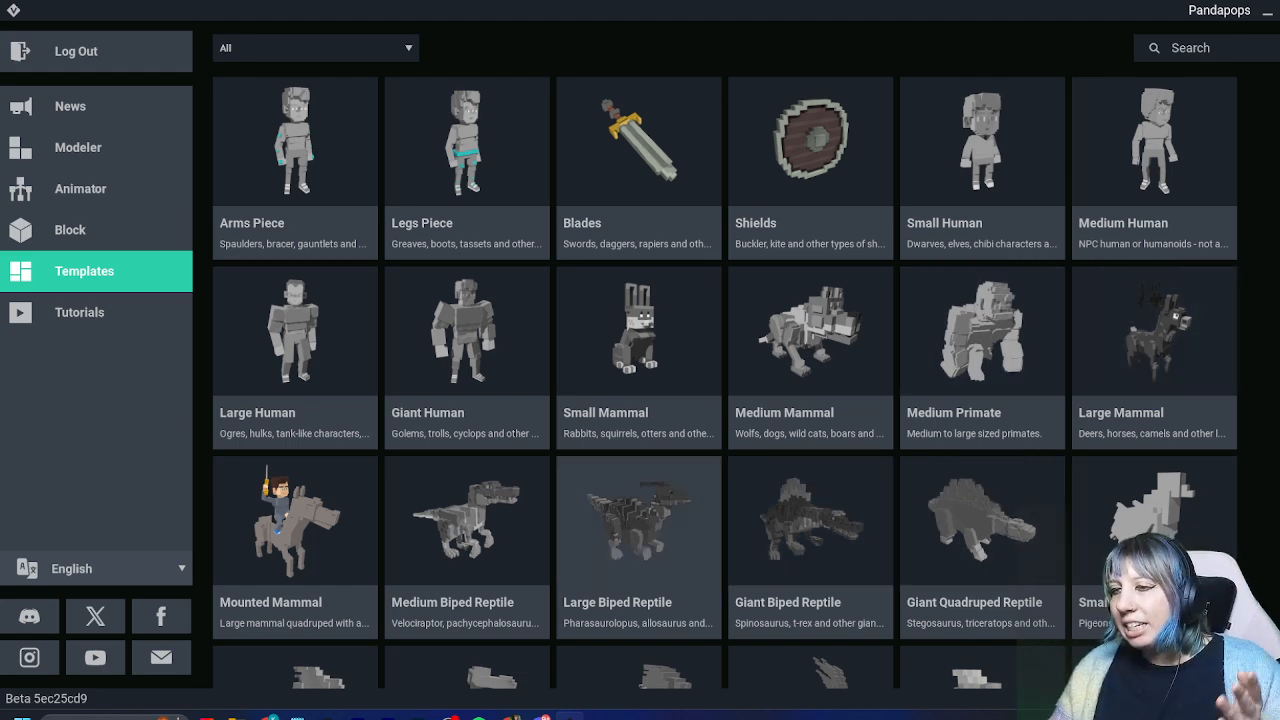
{"action": "scroll", "coordinate": [810, 500], "scroll_direction": "down", "scroll_amount": 5}
{"action": "scroll", "coordinate": [810, 450], "scroll_direction": "up", "scroll_amount": 5}
{"action": "scroll", "coordinate": [810, 450], "scroll_direction": "down", "scroll_amount": 5}
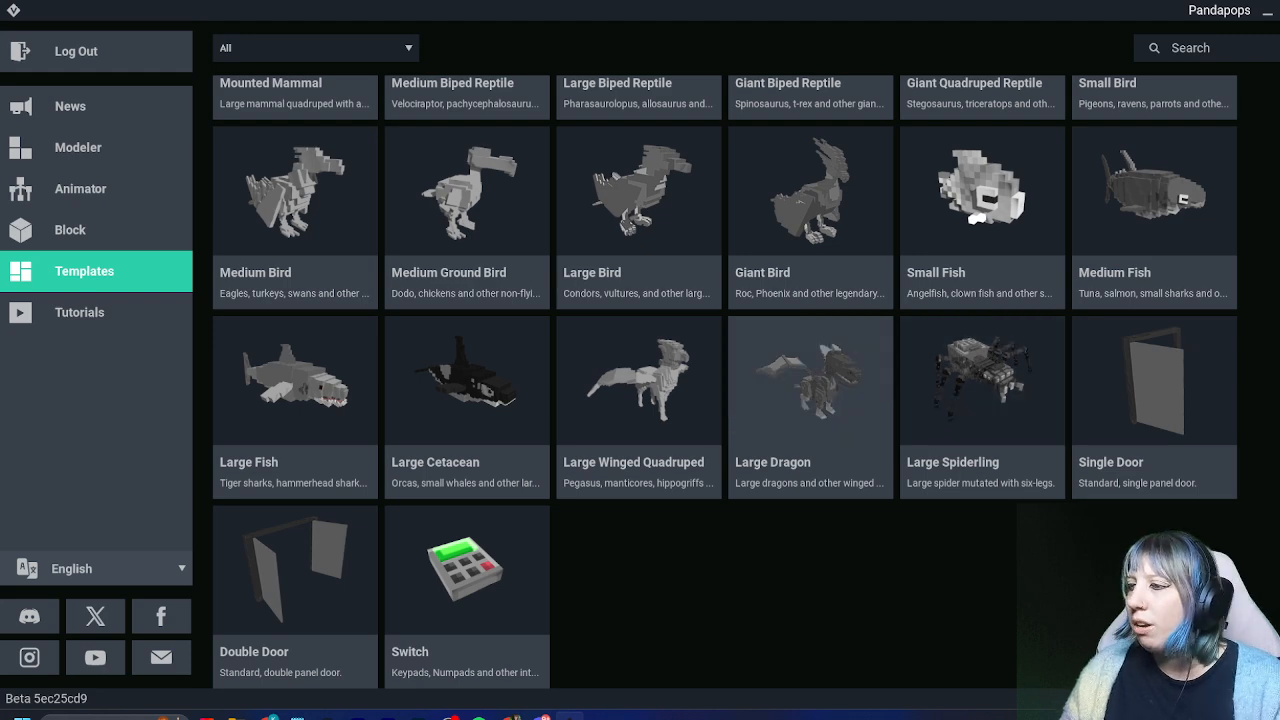
{"action": "scroll", "coordinate": [810, 450], "scroll_direction": "up", "scroll_amount": 3}
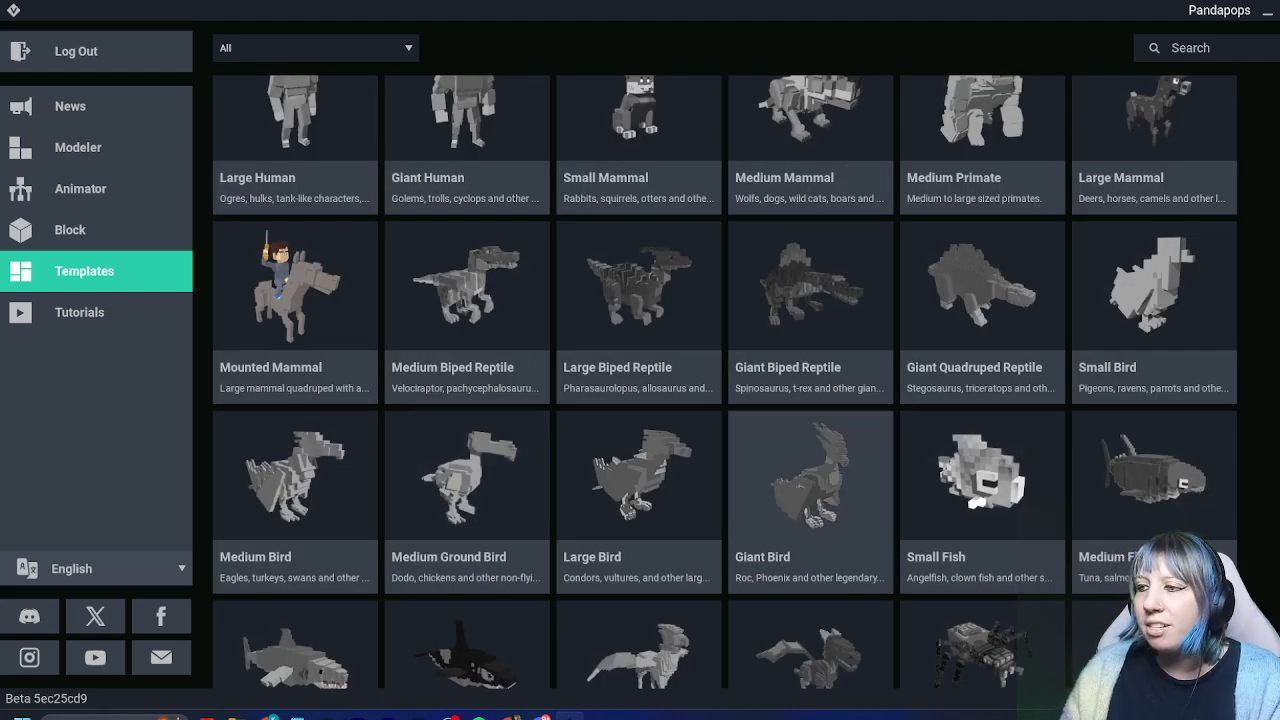
{"action": "scroll", "coordinate": [810, 470], "scroll_direction": "up", "scroll_amount": 2}
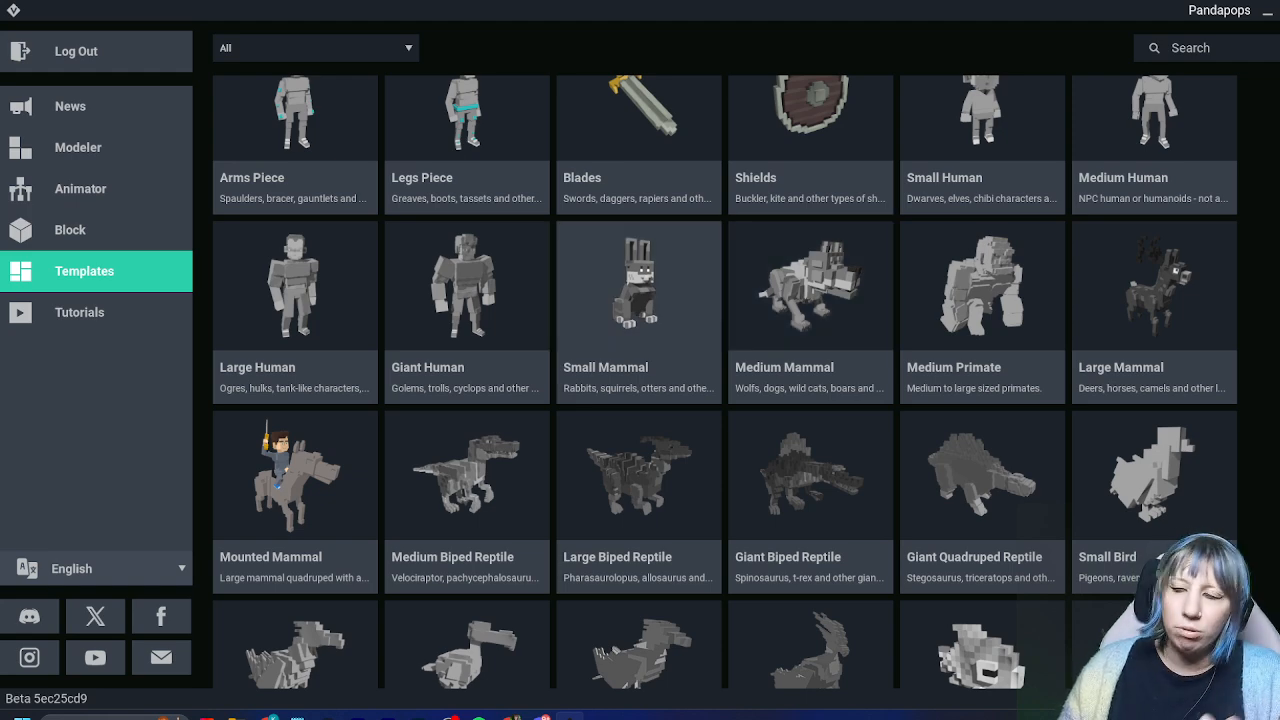
{"action": "scroll", "coordinate": [640, 320], "scroll_direction": "up", "scroll_amount": 3}
{"action": "scroll", "coordinate": [640, 450], "scroll_direction": "down", "scroll_amount": 2}
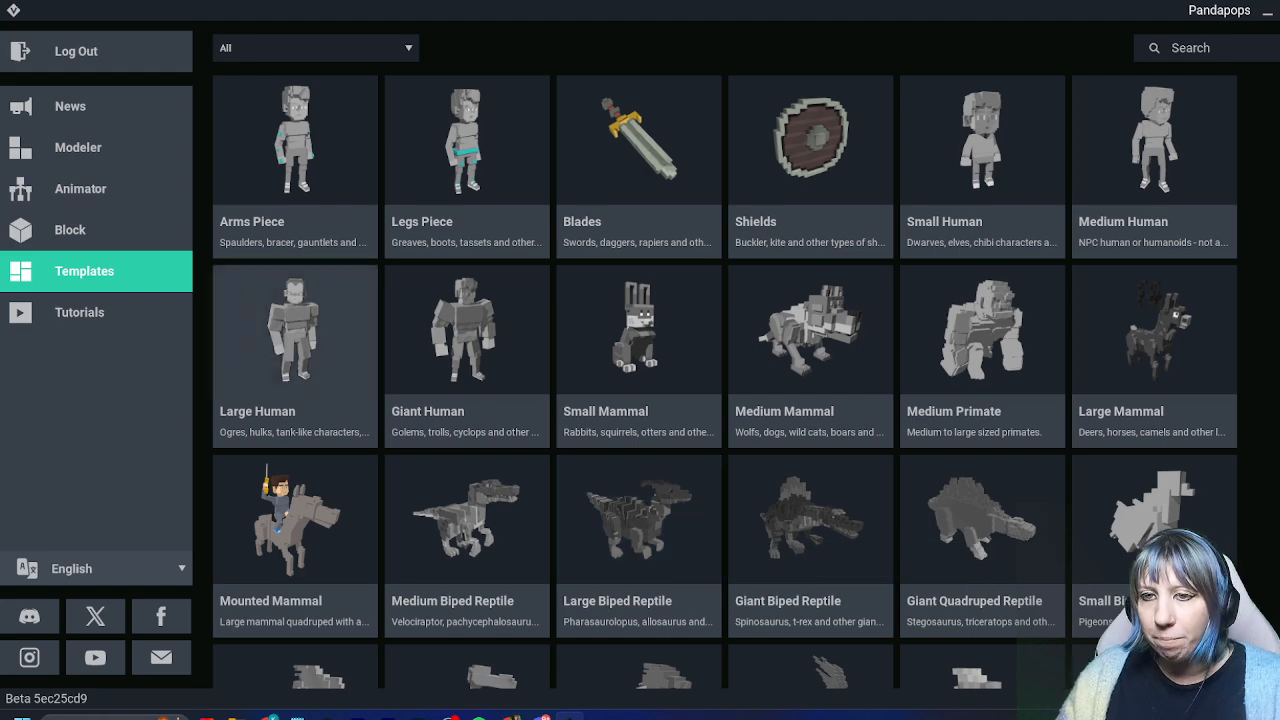
Open the Tutorials section and examine the list of VoxEdit tutorial videos
{"action": "left_click", "coordinate": [79, 312]}
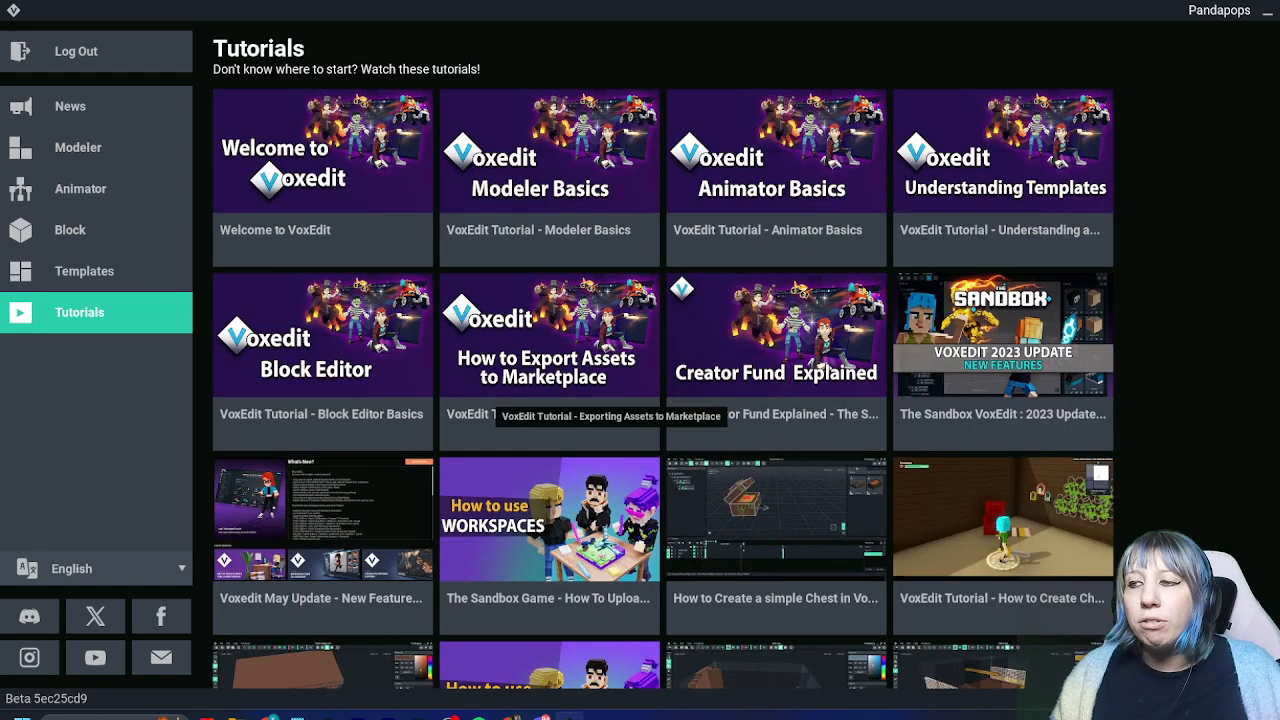
{"action": "scroll", "coordinate": [662, 390], "scroll_direction": "down", "scroll_amount": 3}
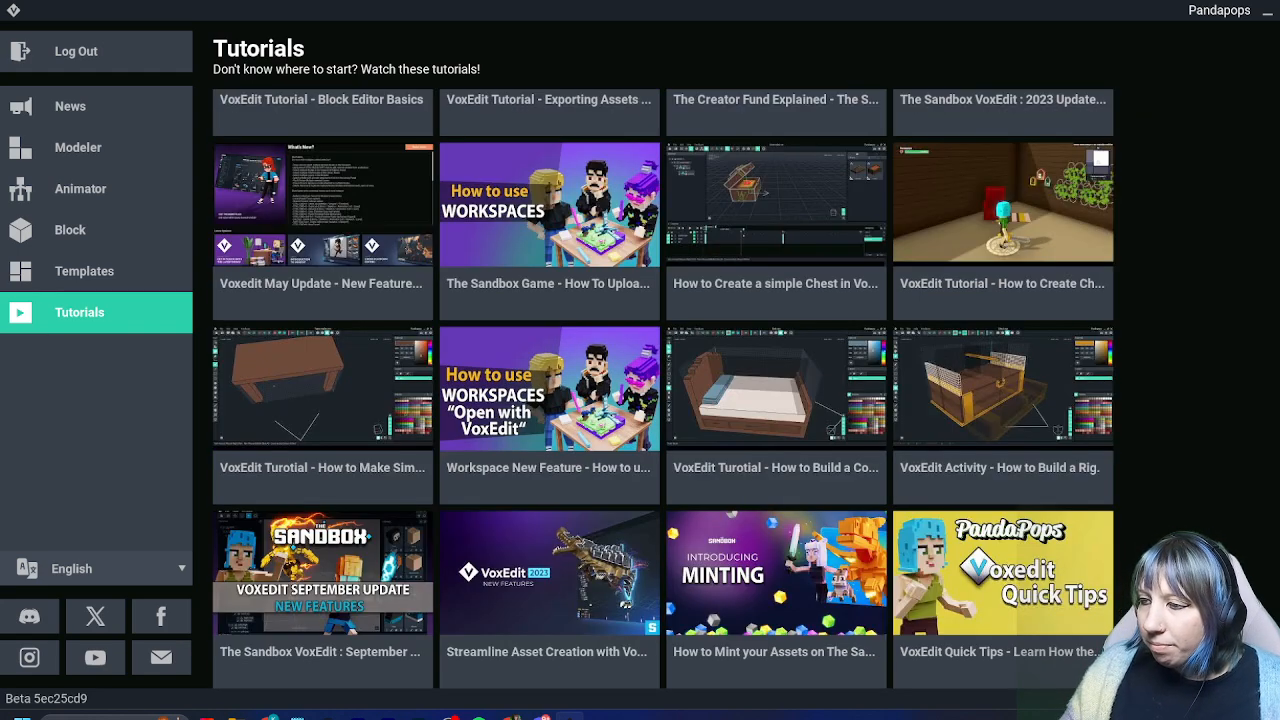
{"action": "scroll", "coordinate": [662, 390], "scroll_direction": "up", "scroll_amount": 3}
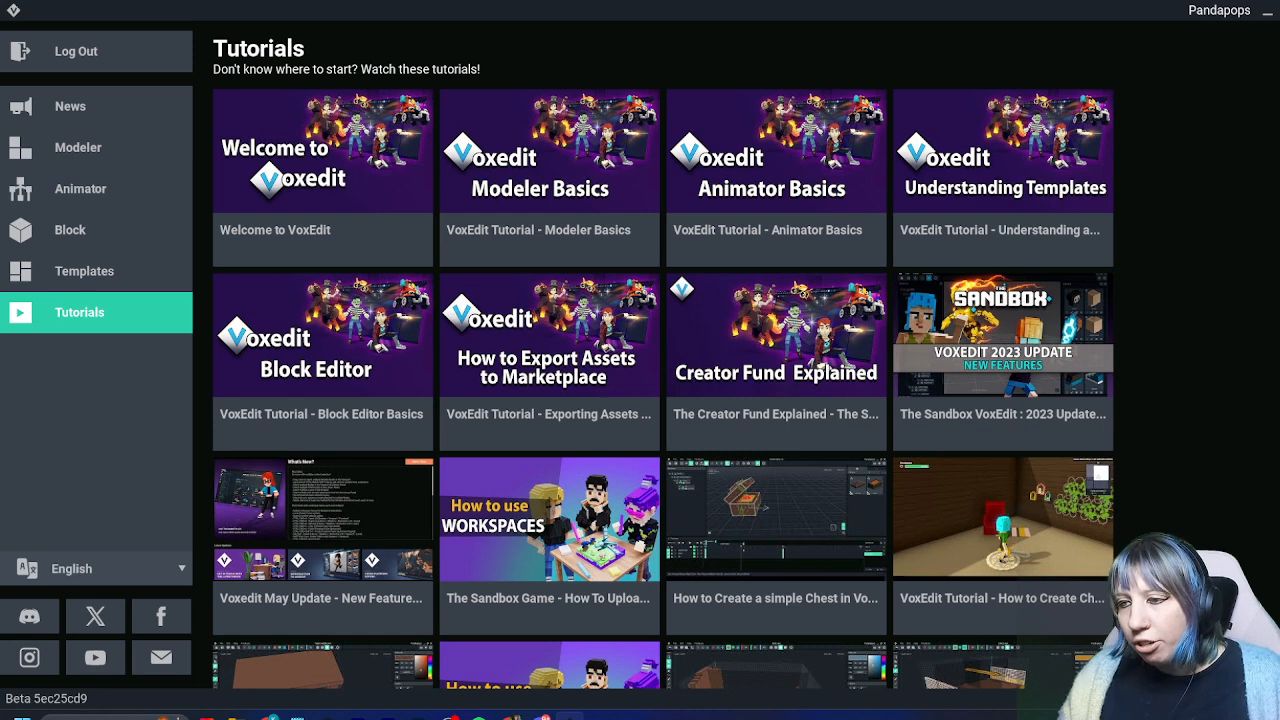
{"action": "scroll", "coordinate": [662, 390], "scroll_direction": "down", "scroll_amount": 3}
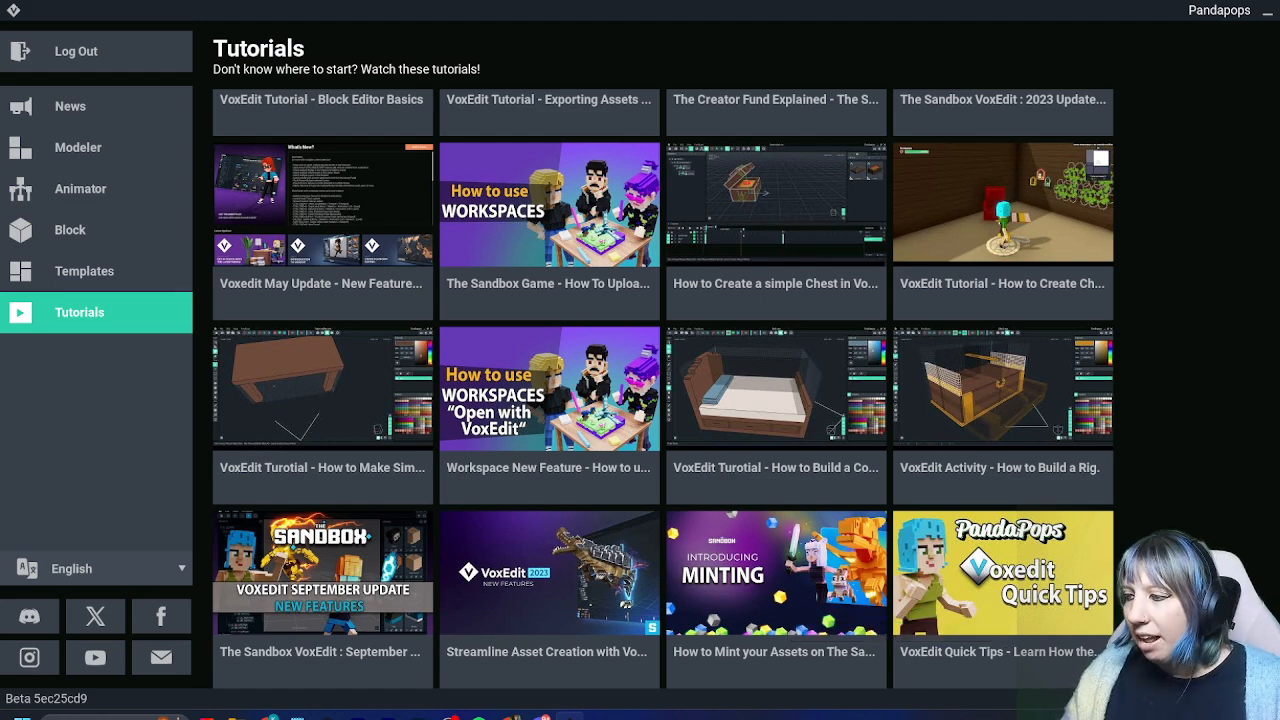
{"action": "scroll", "coordinate": [662, 390], "scroll_direction": "up", "scroll_amount": 3}
{"action": "scroll", "coordinate": [662, 390], "scroll_direction": "down", "scroll_amount": 3}
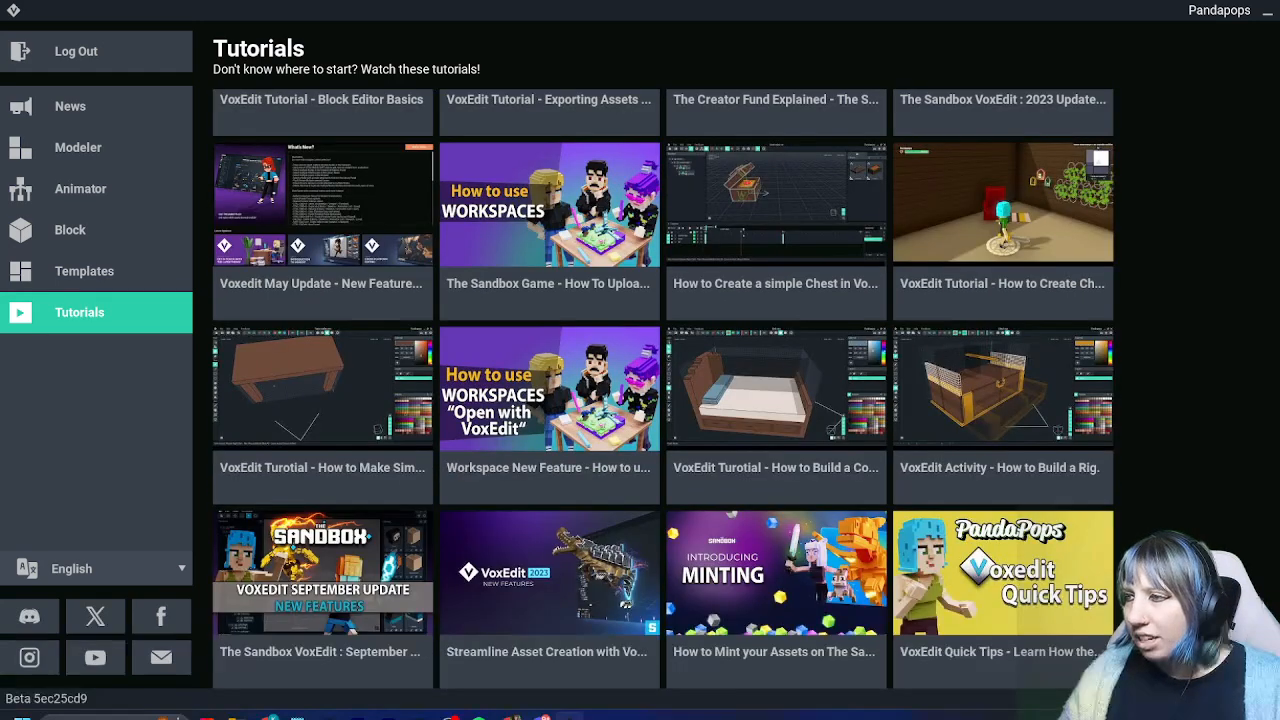
{"action": "scroll", "coordinate": [662, 390], "scroll_direction": "up", "scroll_amount": 3}
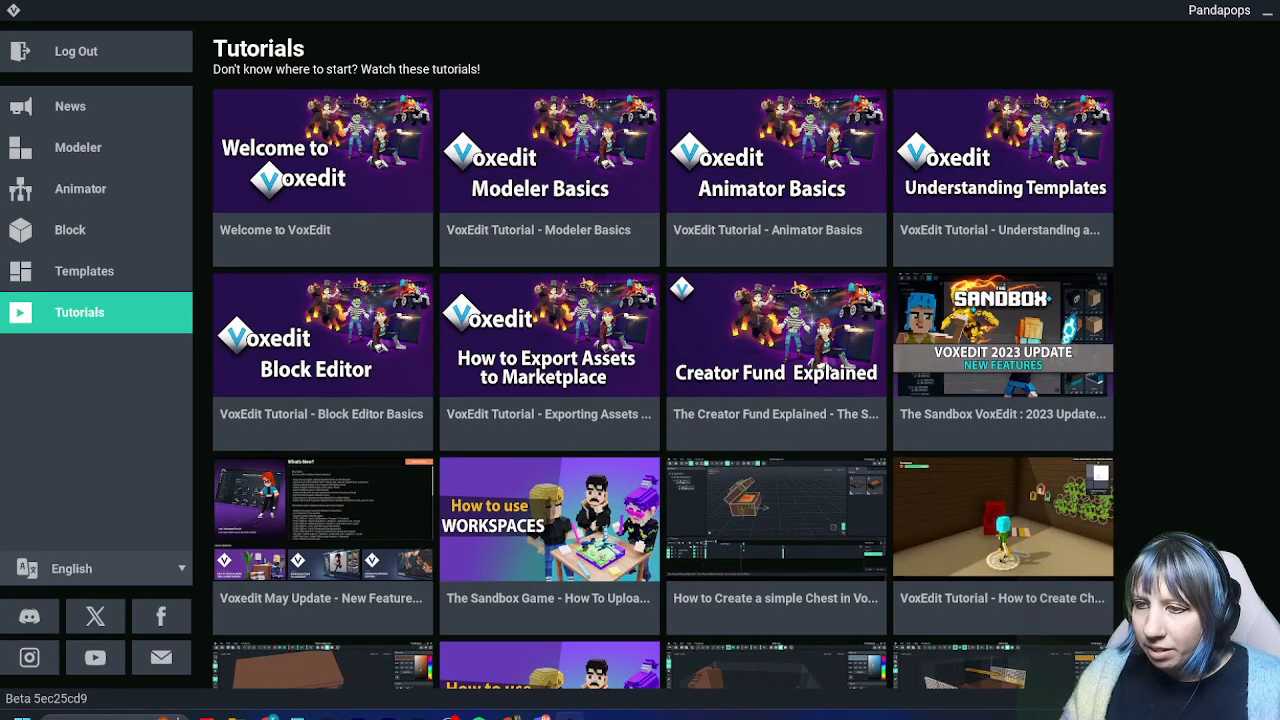
{"action": "scroll", "coordinate": [800, 590], "scroll_direction": "down", "scroll_amount": 3}
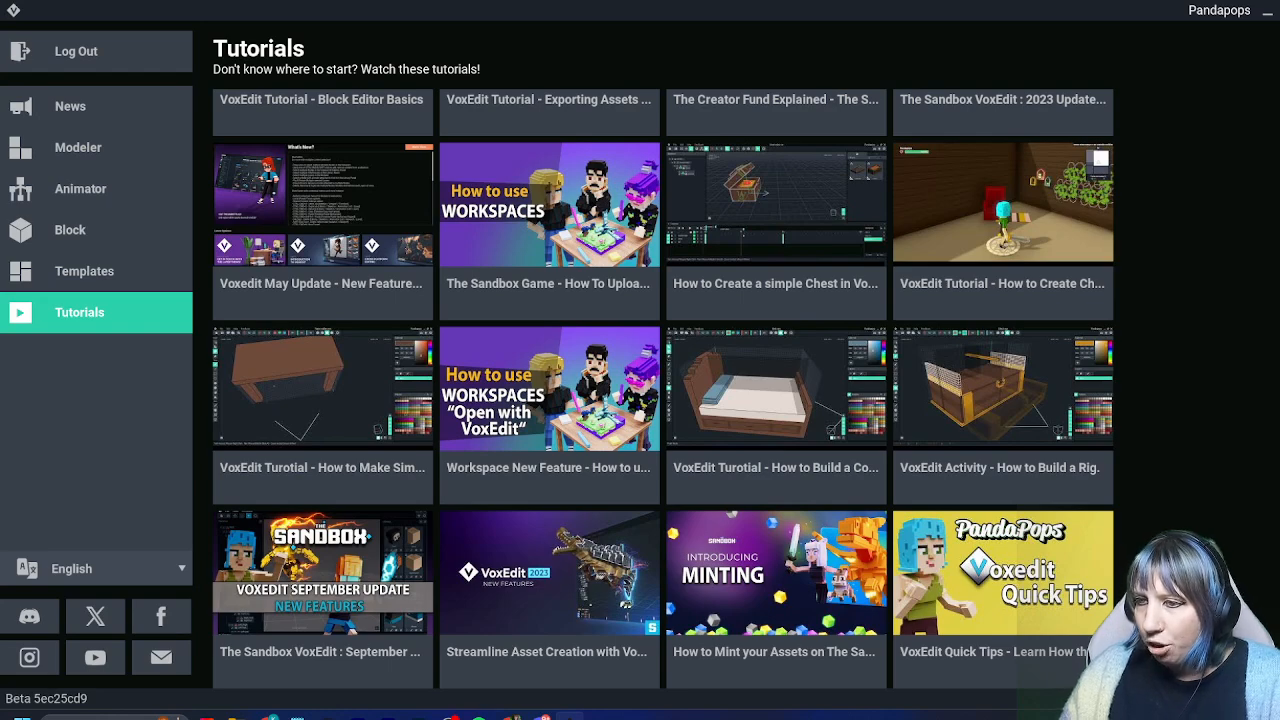
{"action": "scroll", "coordinate": [662, 390], "scroll_direction": "up", "scroll_amount": 3}
{"action": "scroll", "coordinate": [662, 390], "scroll_direction": "down", "scroll_amount": 3}
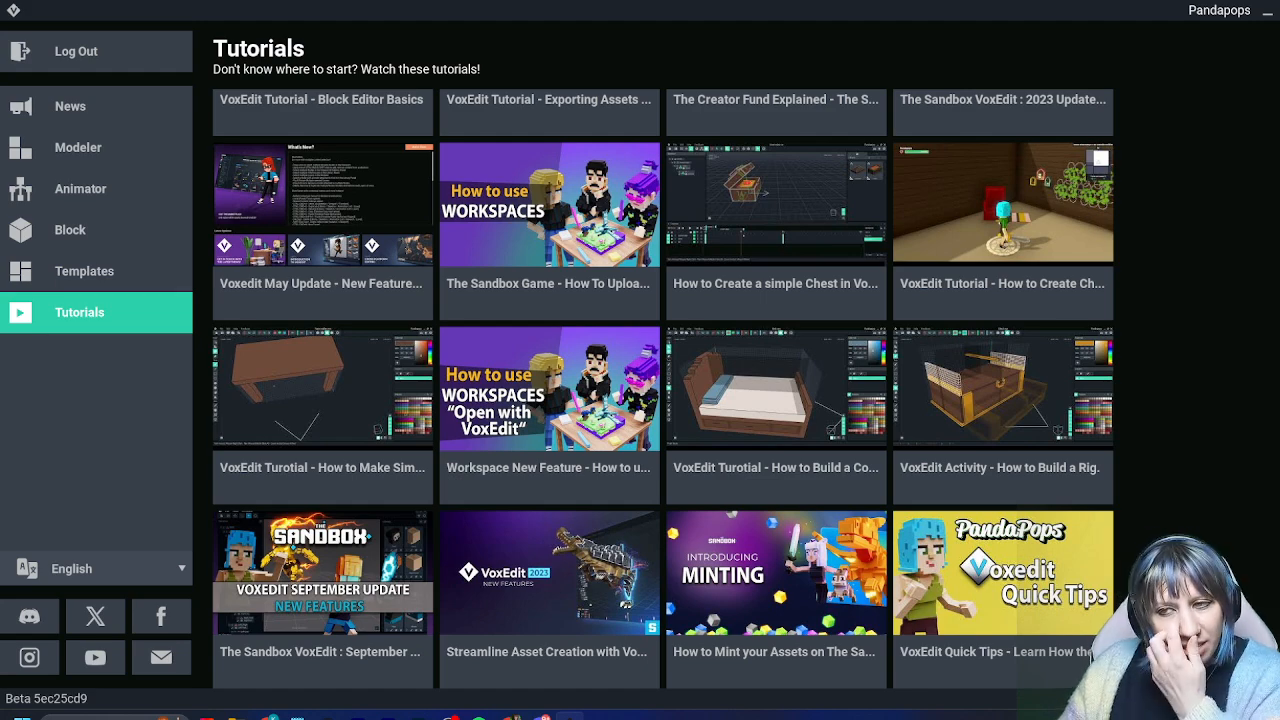
{"action": "scroll", "coordinate": [660, 390], "scroll_direction": "up", "scroll_amount": 3}
{"action": "scroll", "coordinate": [660, 390], "scroll_direction": "down", "scroll_amount": 2}
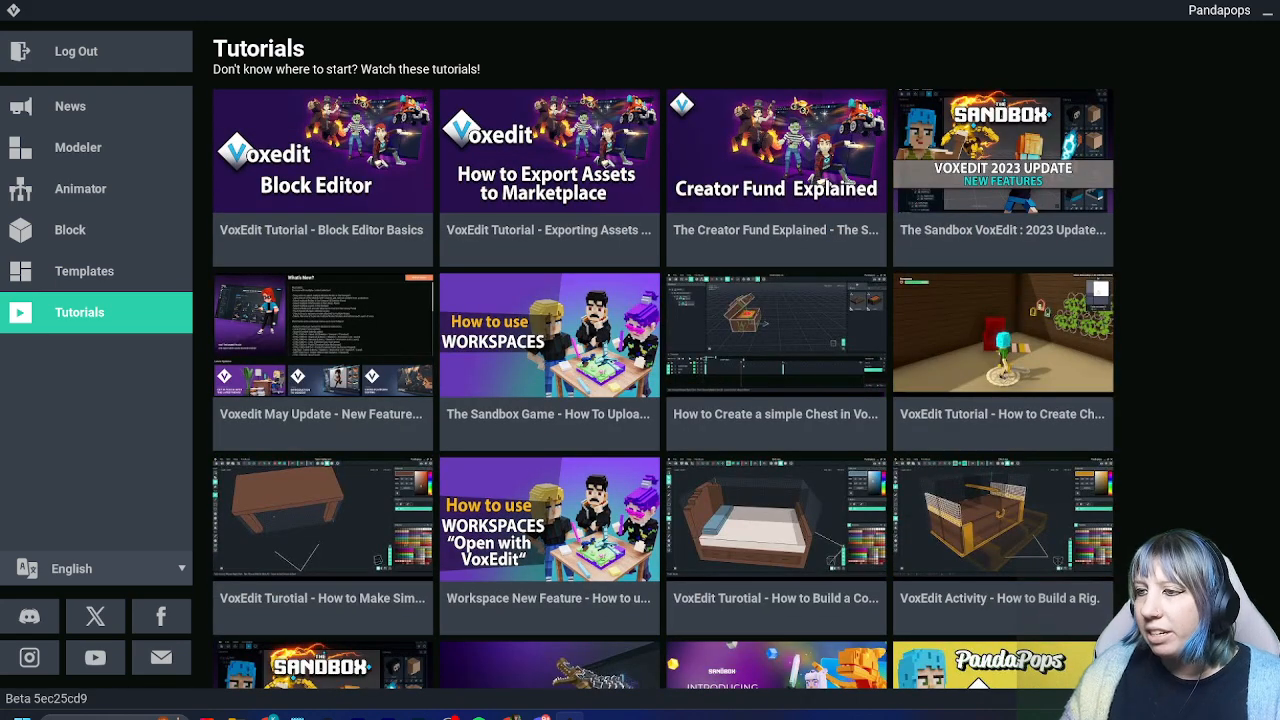
{"action": "scroll", "coordinate": [660, 390], "scroll_direction": "up", "scroll_amount": 2}
Return to the Animator section, open the Wrapping paper station asset, save it and go back to the welcome screen
{"action": "left_click", "coordinate": [70, 106]}
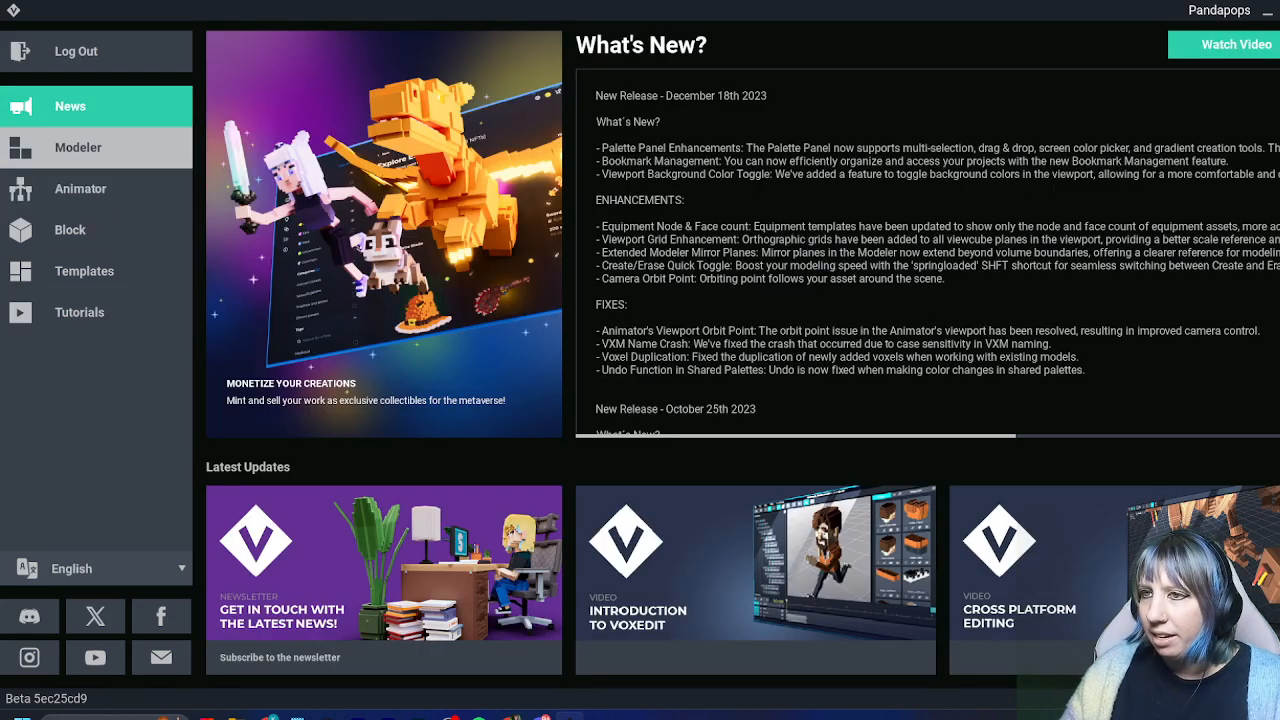
{"action": "left_click", "coordinate": [78, 147]}
{"action": "left_click", "coordinate": [80, 188]}
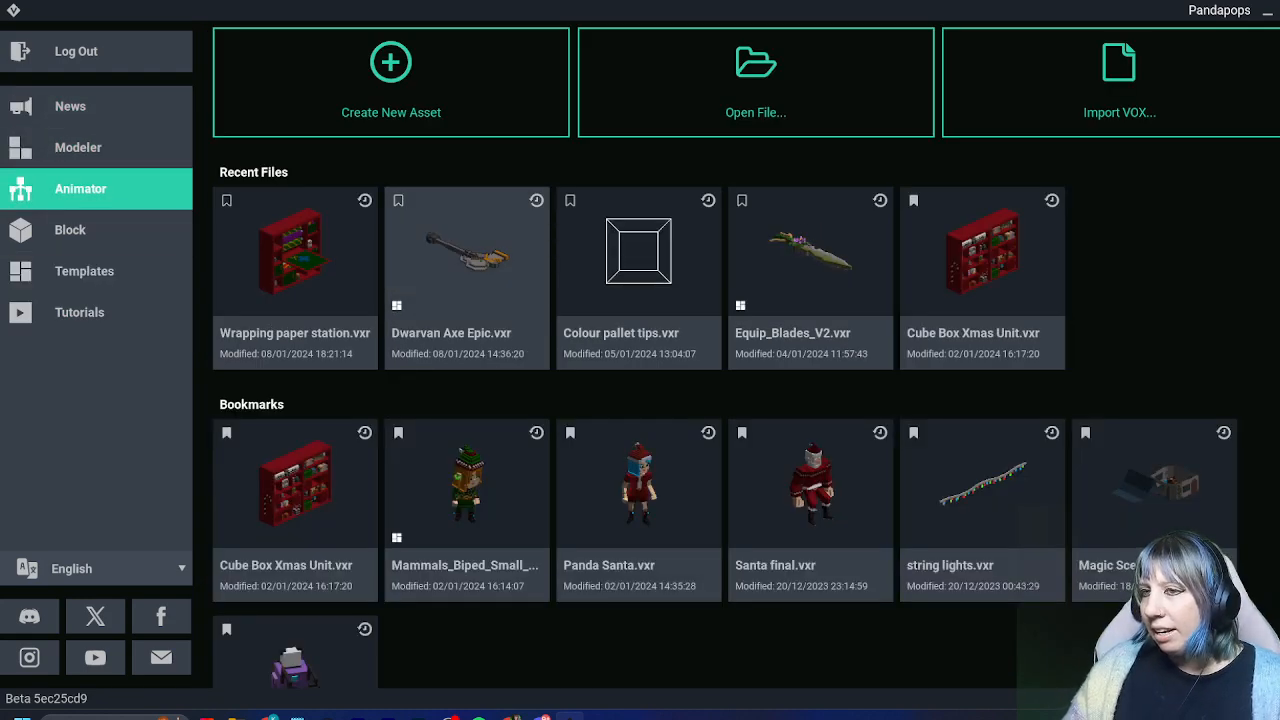
{"action": "left_click", "coordinate": [320, 270]}
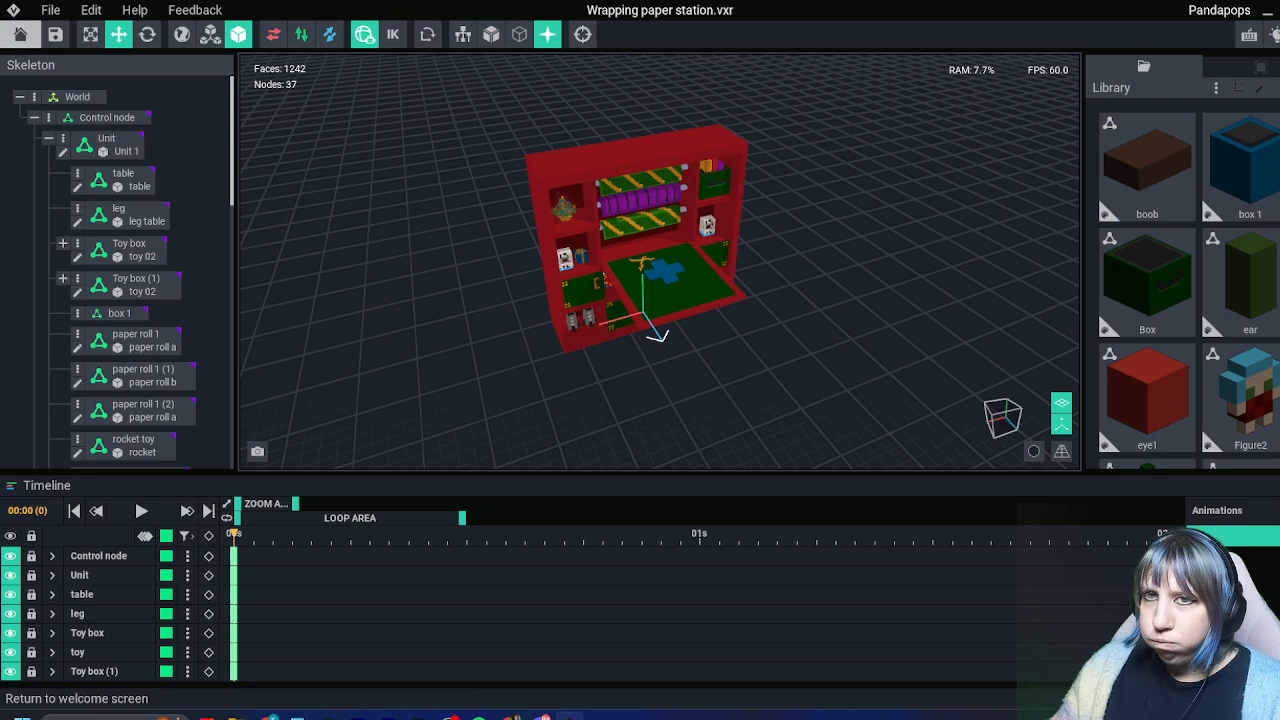
{"action": "left_click", "coordinate": [20, 34]}
{"action": "left_click", "coordinate": [515, 265]}
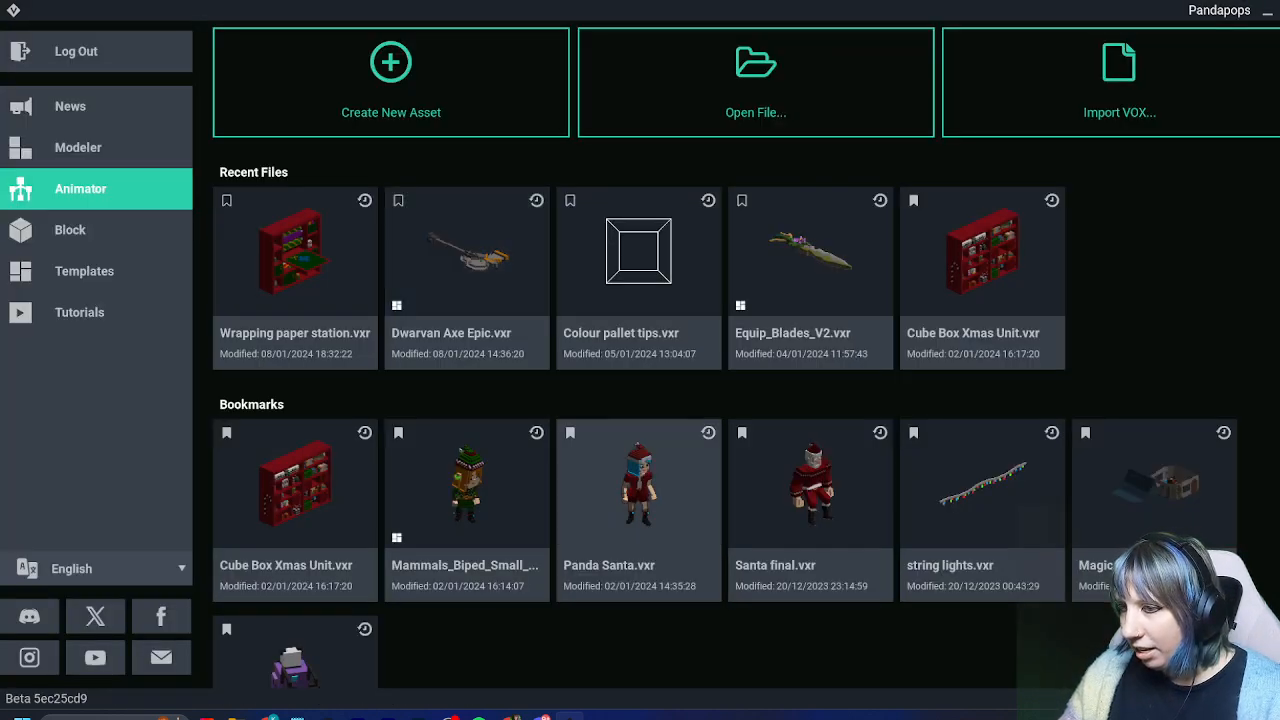
Open the bookmarked Mammals_Biped_Small_Human_V2 elf asset and inspect the character from several angles
{"action": "left_click", "coordinate": [467, 485]}
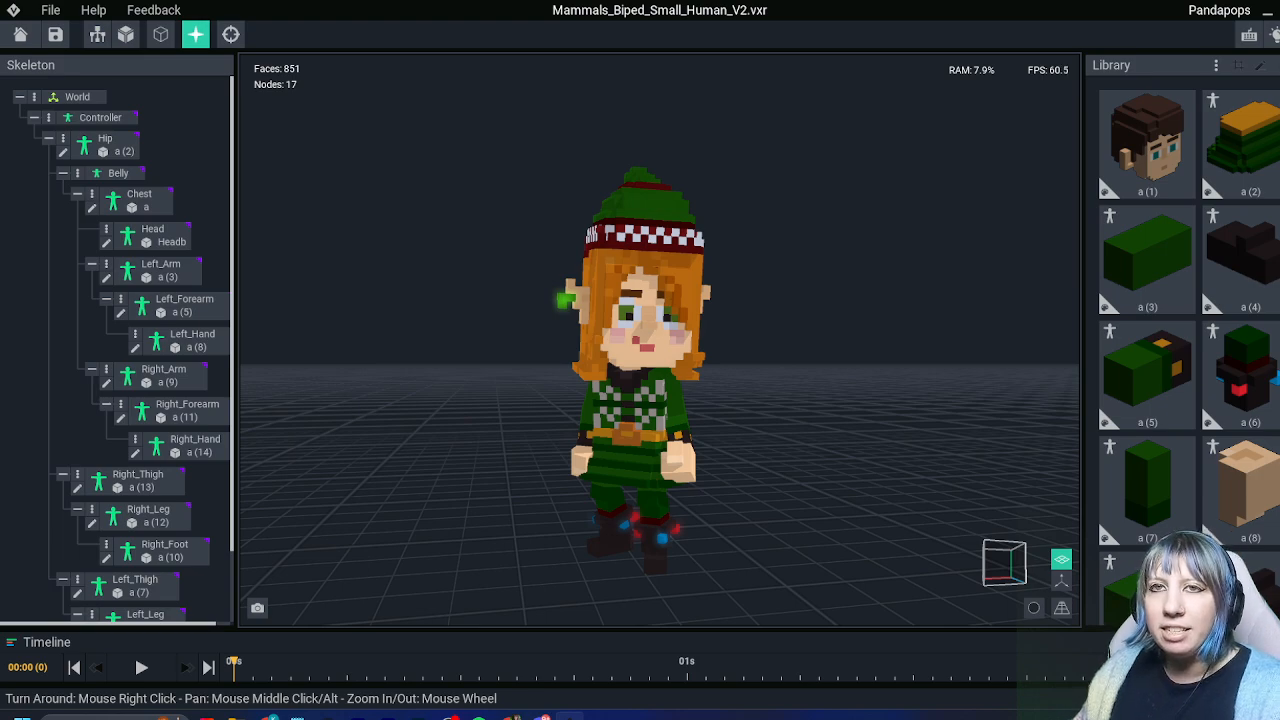
{"action": "right_click_drag", "start_coordinate": [683, 372], "coordinate": [683, 372]}
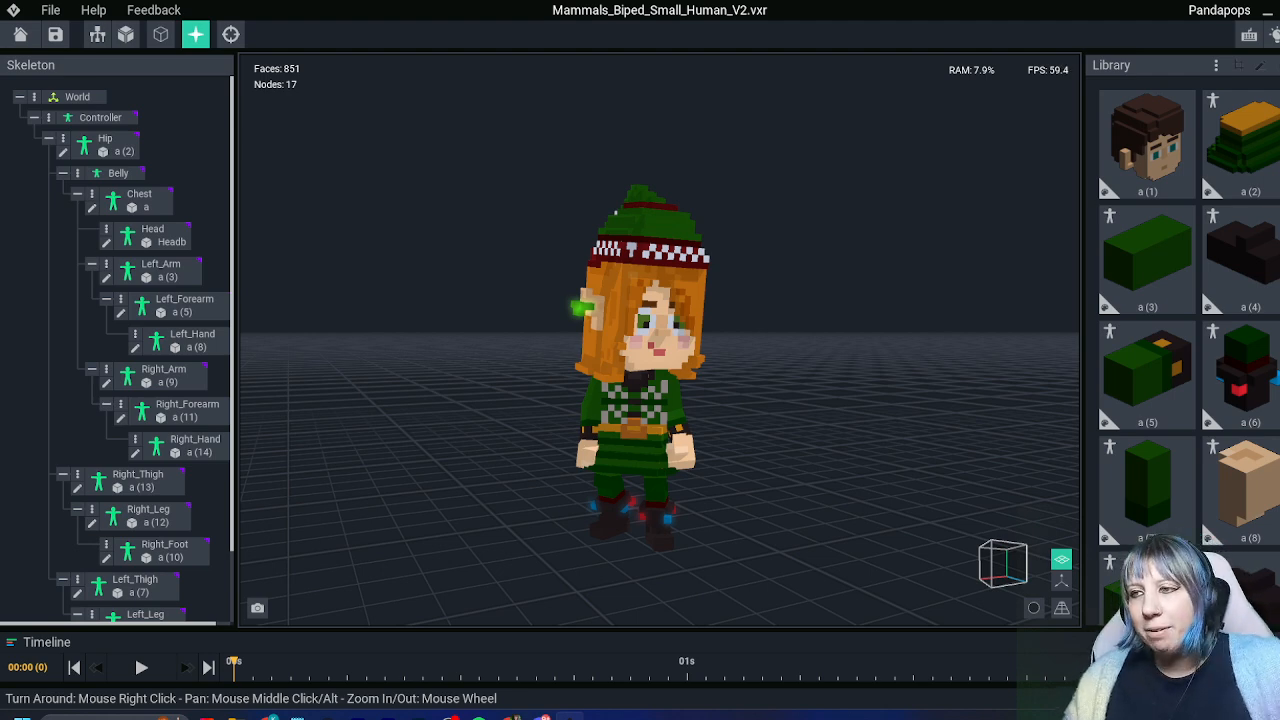
{"action": "right_click_drag", "start_coordinate": [683, 372], "coordinate": [683, 372]}
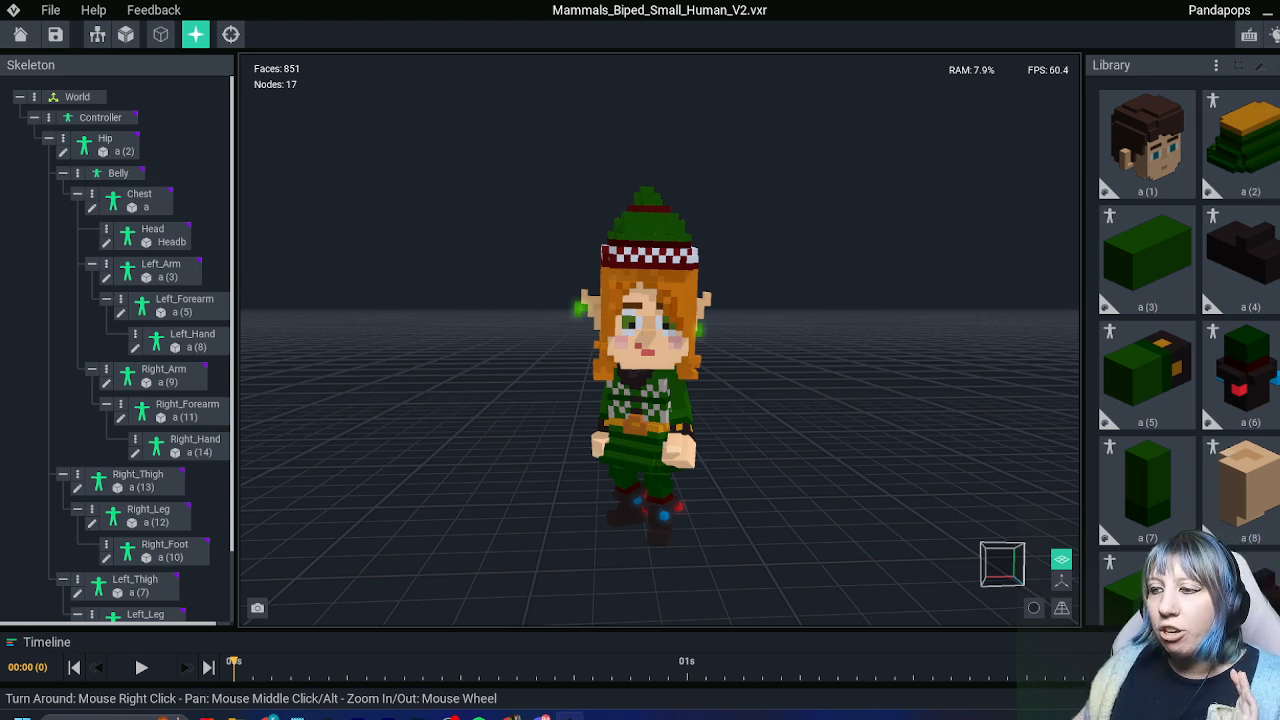
{"action": "right_click_drag", "start_coordinate": [770, 398], "coordinate": [686, 468]}
{"action": "scroll", "coordinate": [712, 402], "scroll_direction": "up", "scroll_amount": 4}
{"action": "scroll", "coordinate": [712, 402], "scroll_direction": "down", "scroll_amount": 2}
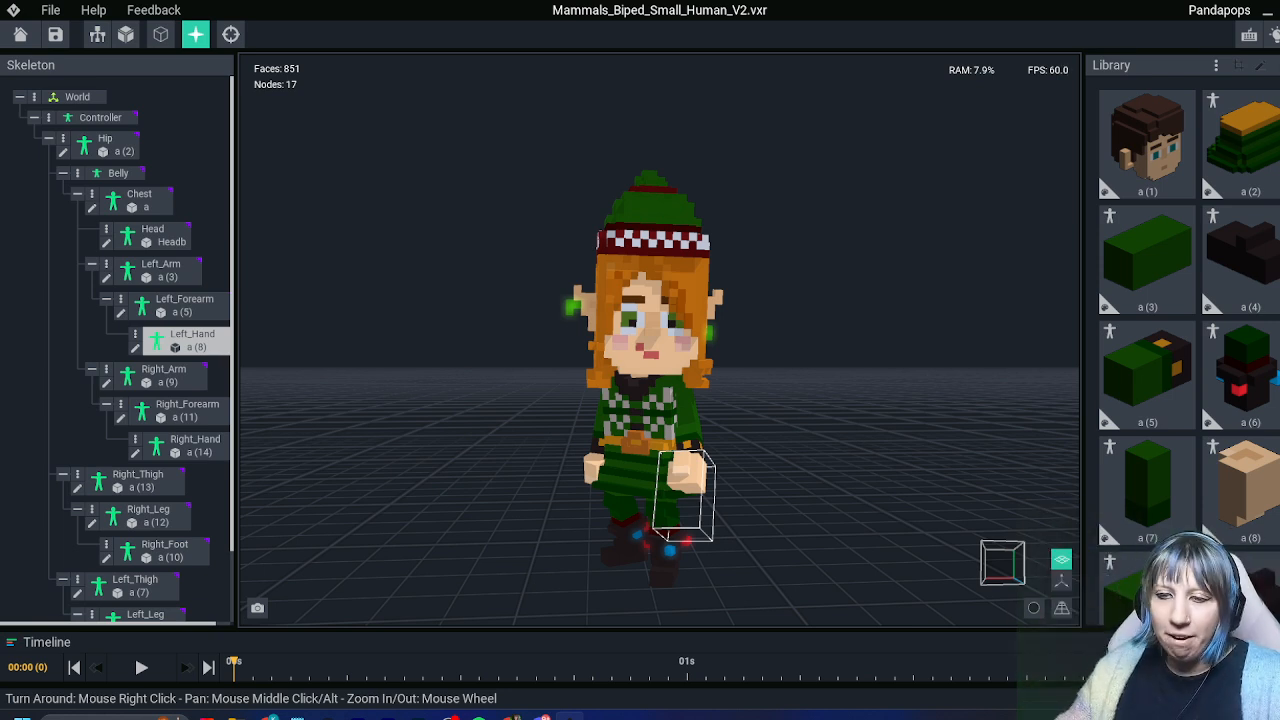
Switch to the Sandbox workspace in the browser, return to the asset list and examine the Tinsel Bauble McElfy asset
{"action": "mouse_move", "coordinate": [268, 715]}
{"action": "left_click", "coordinate": [268, 656]}
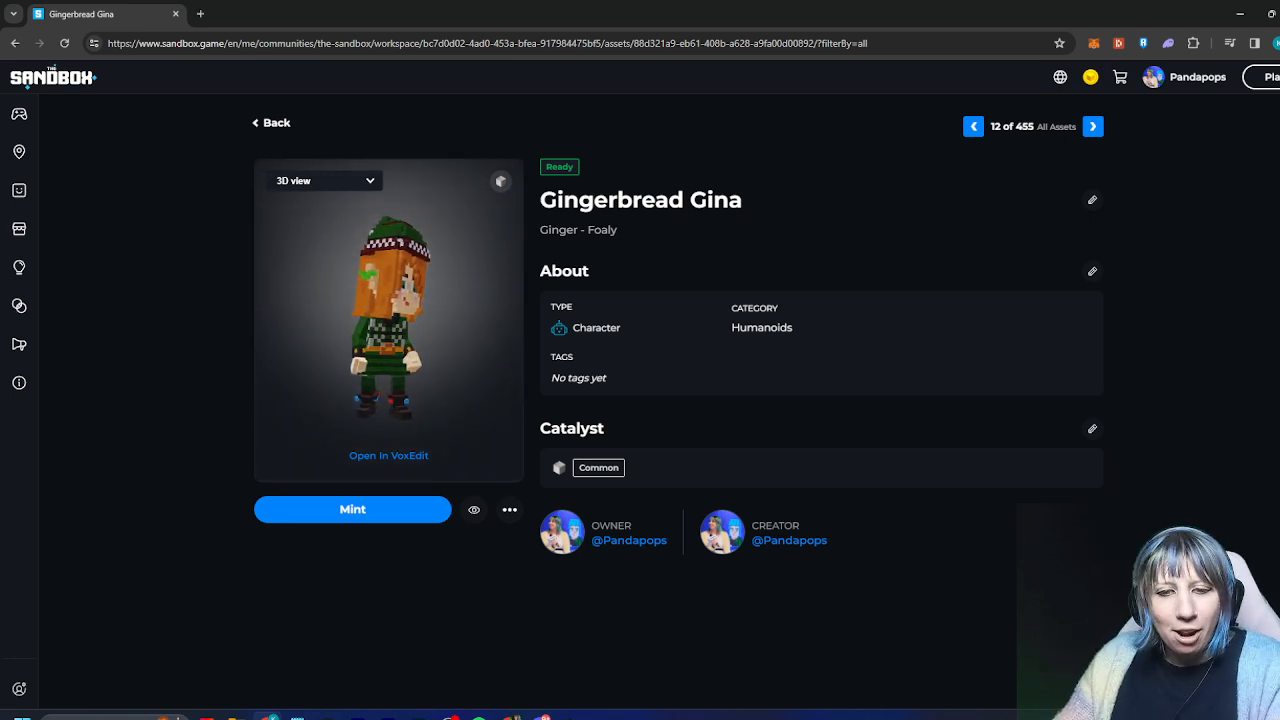
{"action": "left_click", "coordinate": [272, 123]}
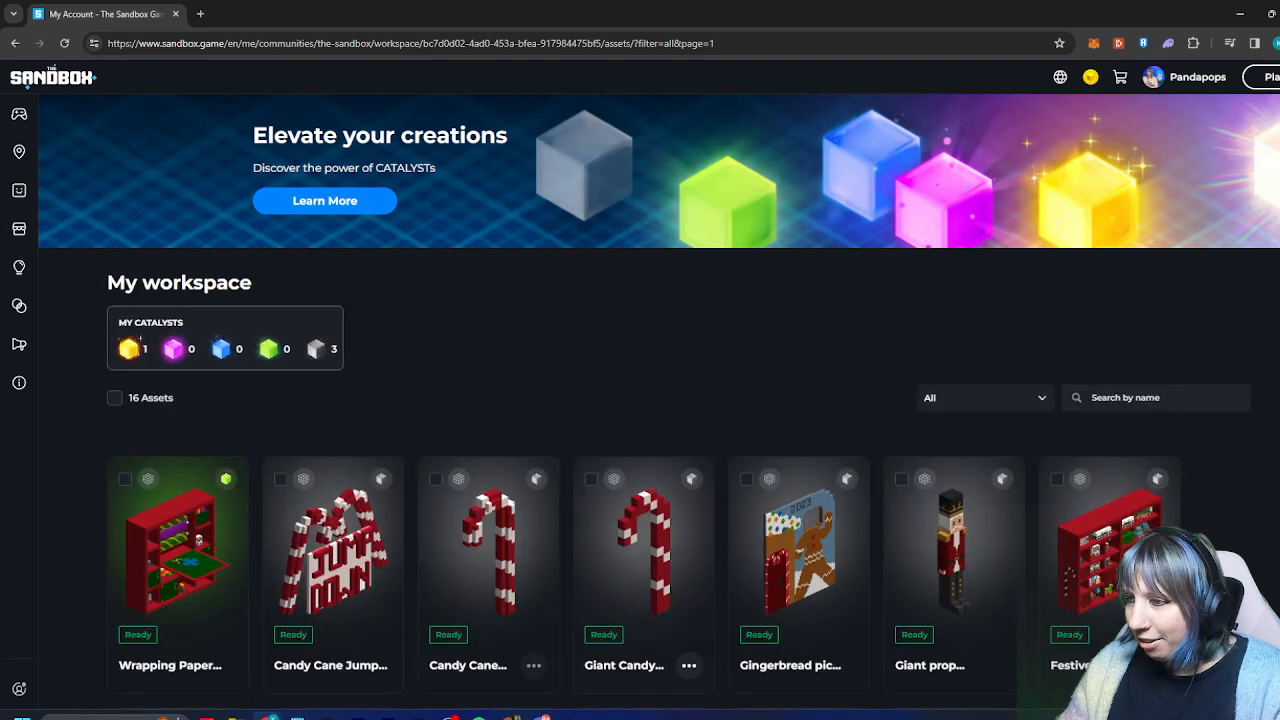
{"action": "scroll", "coordinate": [800, 560], "scroll_direction": "down", "scroll_amount": 3}
{"action": "scroll", "coordinate": [800, 560], "scroll_direction": "down", "scroll_amount": 3}
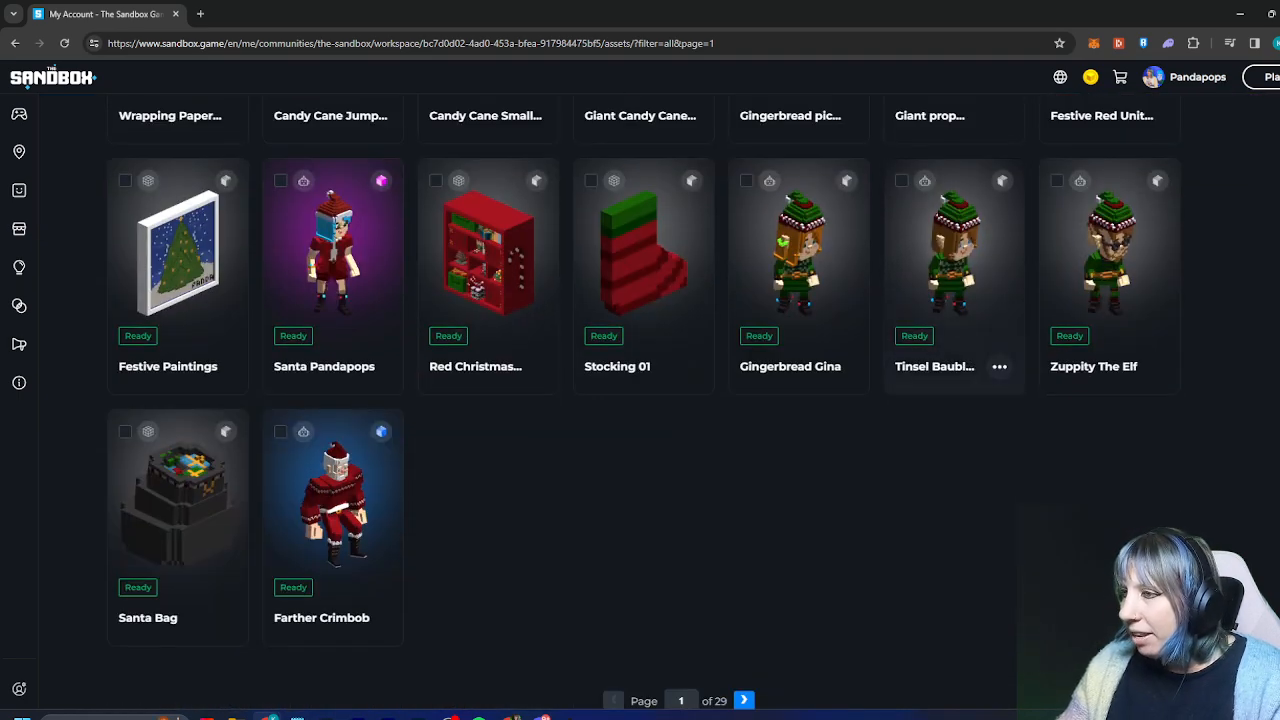
{"action": "left_click", "coordinate": [955, 260]}
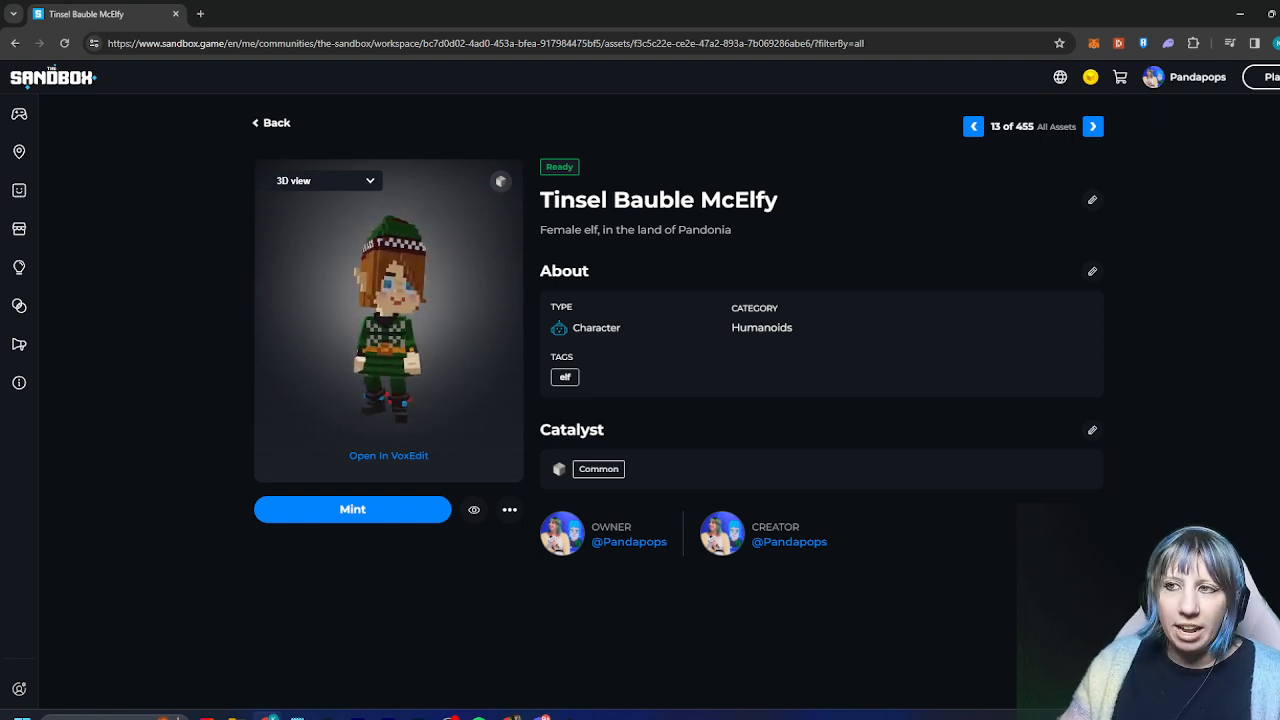
{"action": "scroll", "coordinate": [389, 320], "scroll_direction": "up", "scroll_amount": 5}
{"action": "scroll", "coordinate": [389, 320], "scroll_direction": "down", "scroll_amount": 5}
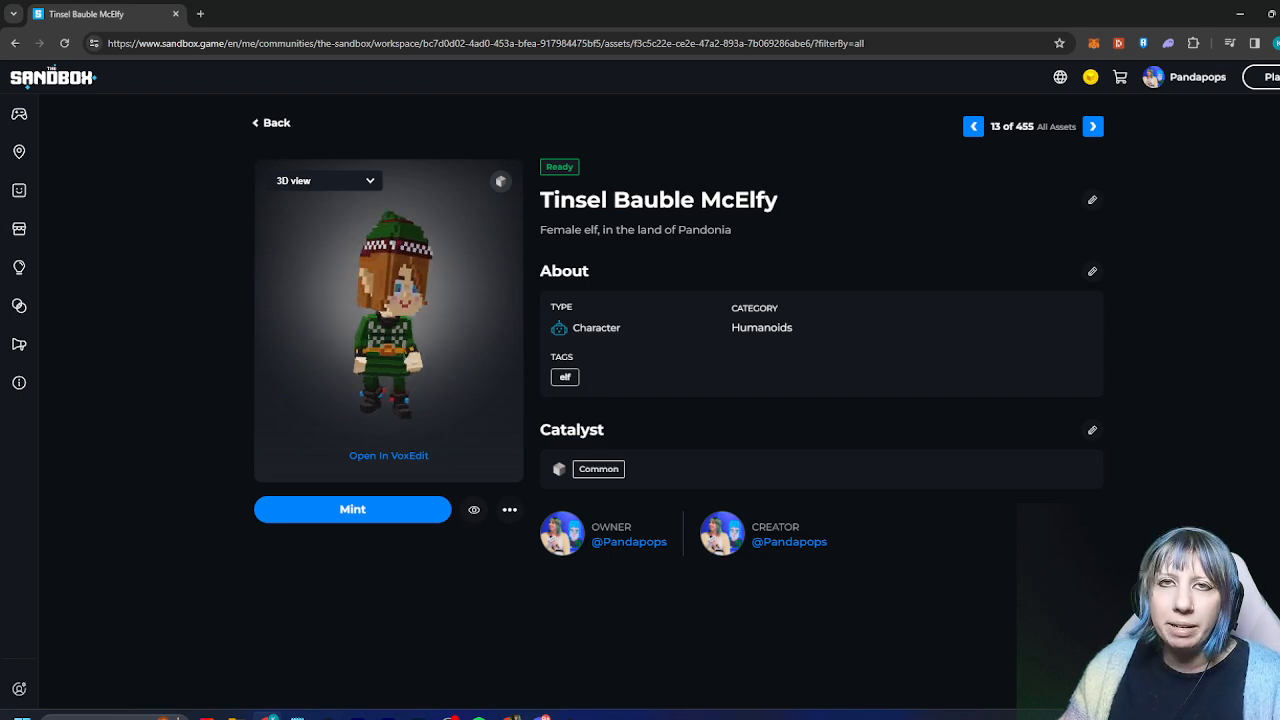
Switch back to VoxEdit and view the elf character from a slightly different angle
{"action": "left_click", "coordinate": [1240, 14]}
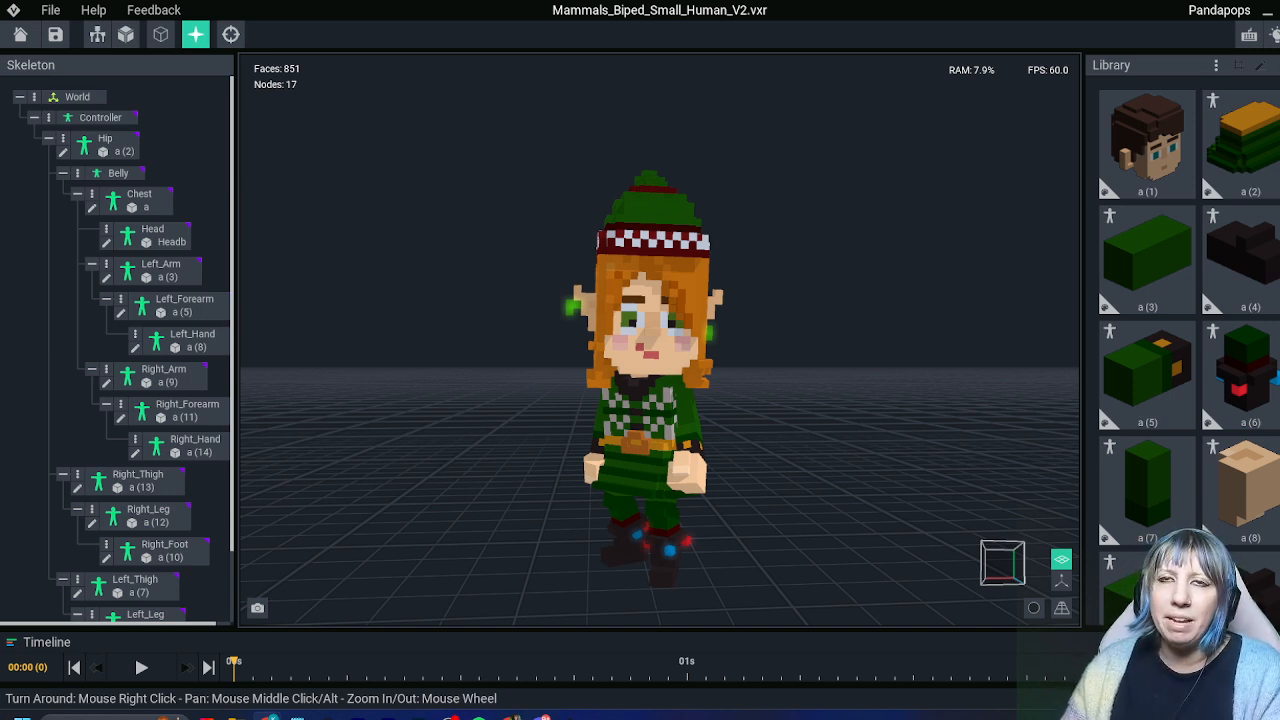
{"action": "right_click_drag", "start_coordinate": [689, 408], "coordinate": [689, 414]}
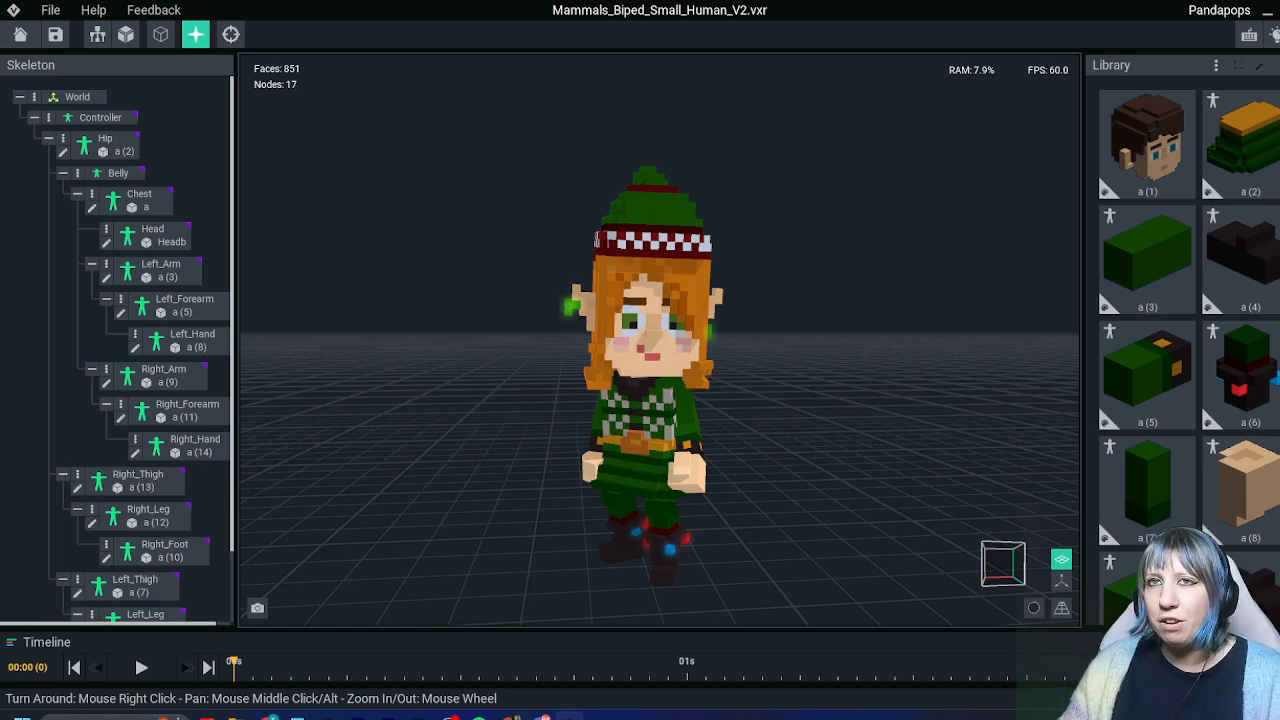
Save the Mammals_Biped_Small_Human_V2 elf asset and go back to the welcome screen
{"action": "left_click", "coordinate": [20, 35]}
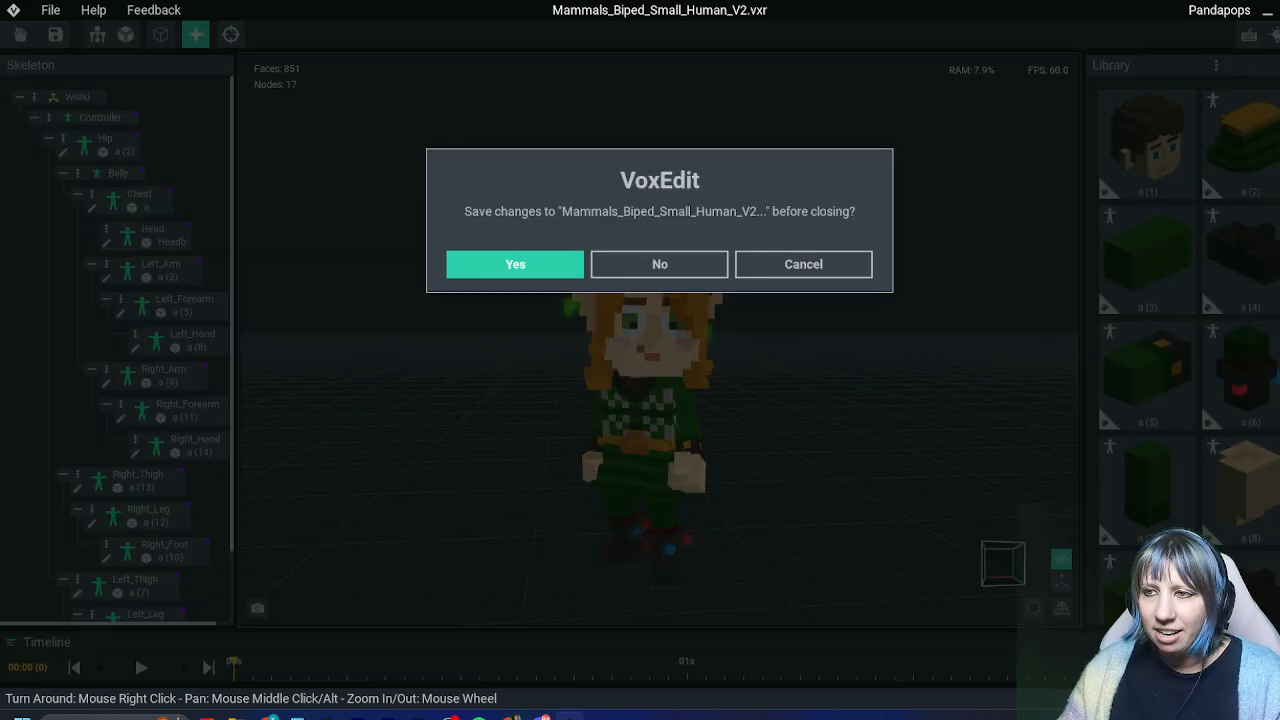
{"action": "left_click", "coordinate": [515, 264]}
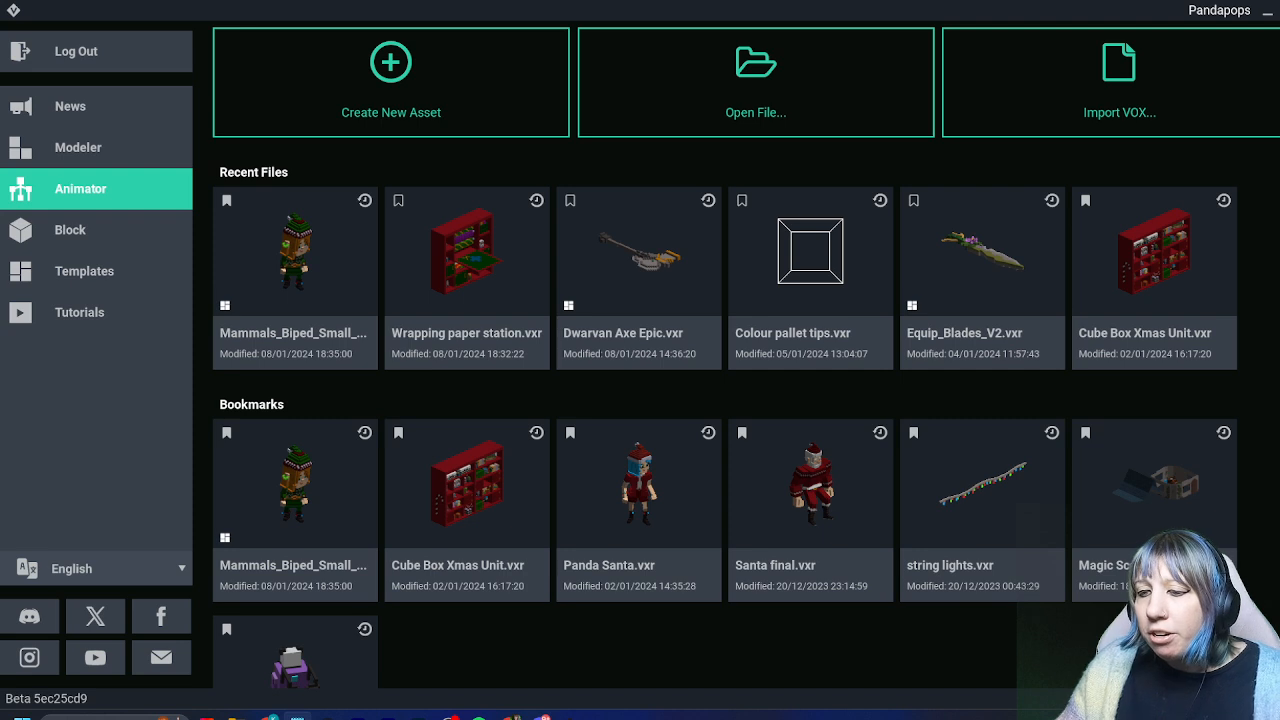
{"action": "mouse_move", "coordinate": [297, 717]}
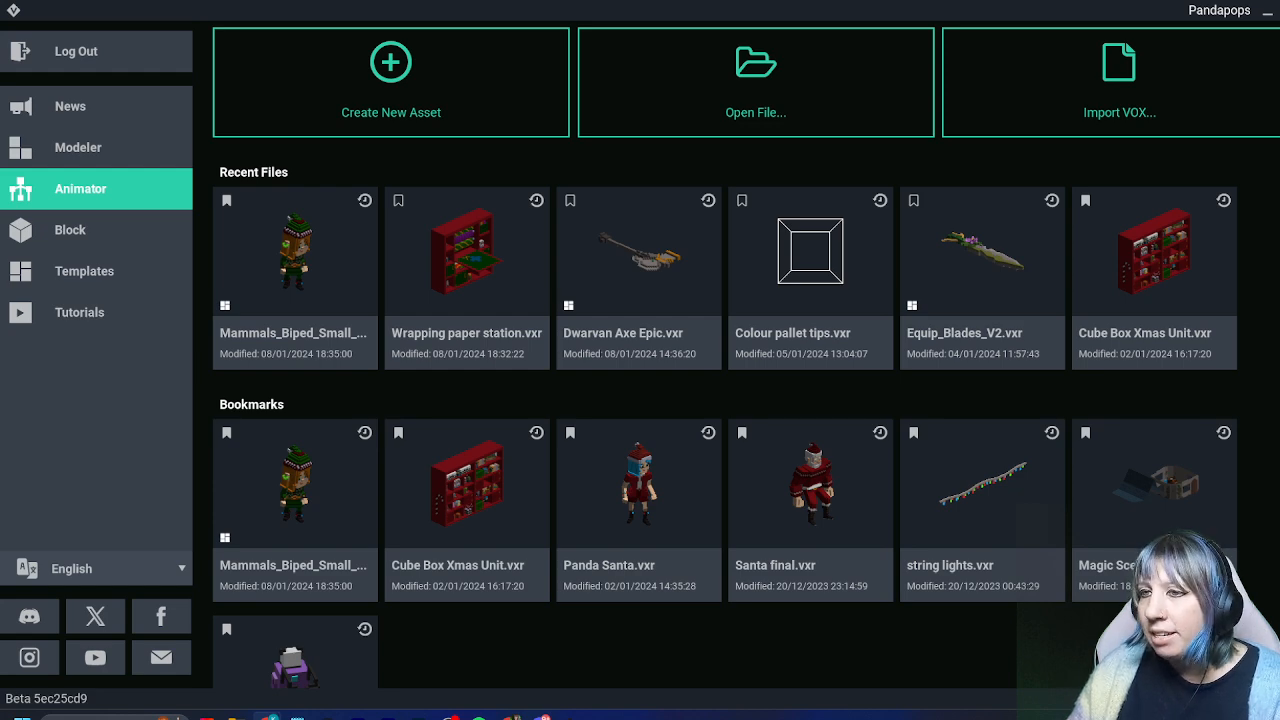
{"action": "left_click", "coordinate": [467, 265]}
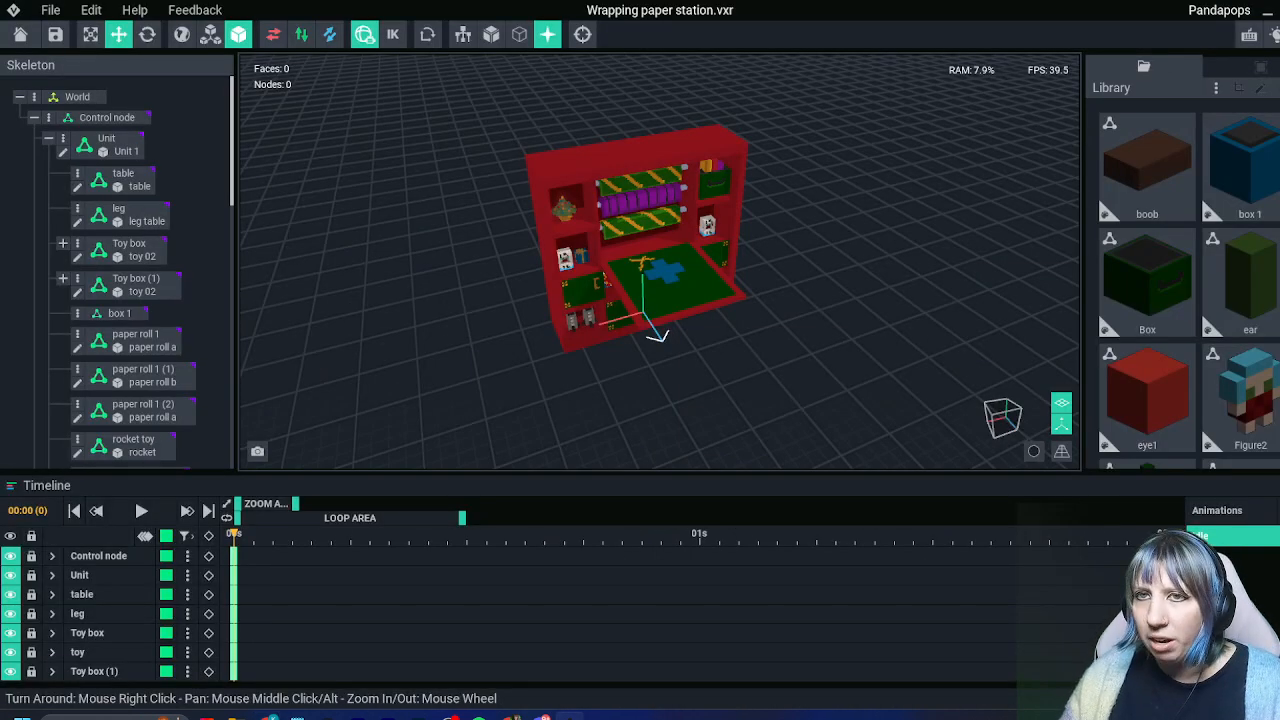
{"action": "left_click", "coordinate": [20, 34]}
{"action": "left_click", "coordinate": [514, 263]}
Open the Colour pallet tips asset, edit its Face model and display the voxel shapes with dark outlines
{"action": "left_click", "coordinate": [810, 262]}
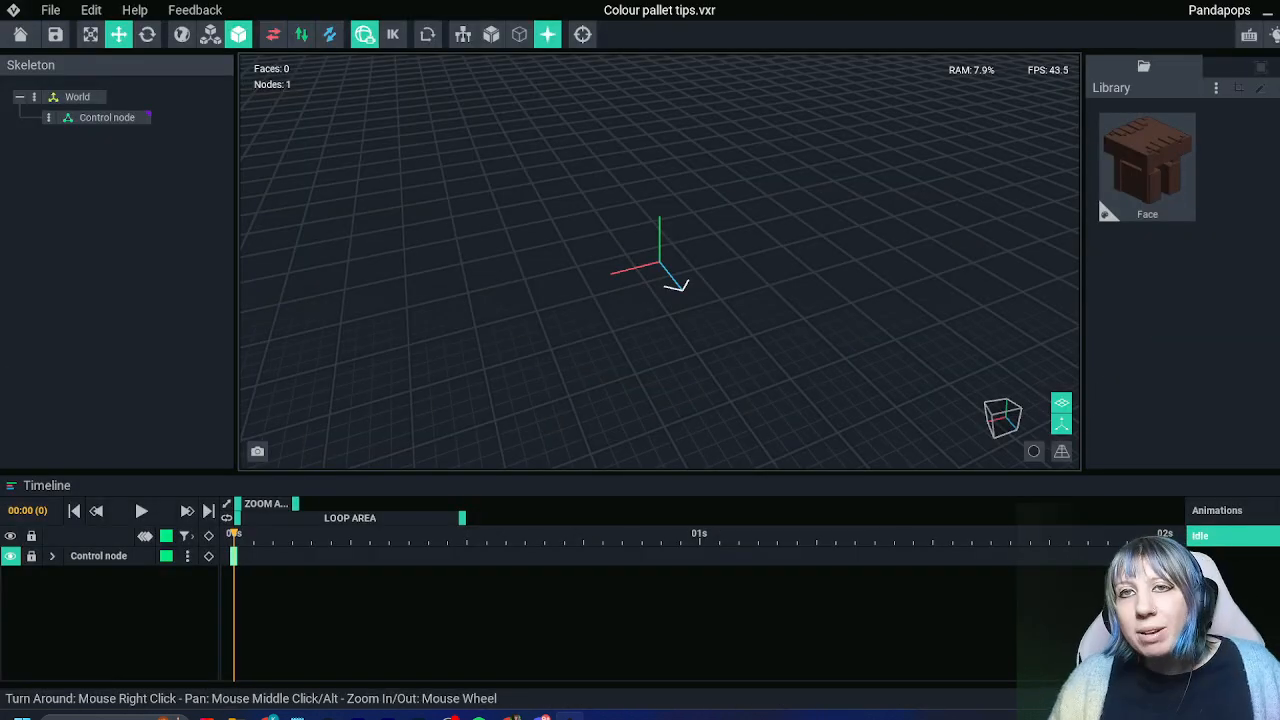
{"action": "double_click", "coordinate": [1147, 165]}
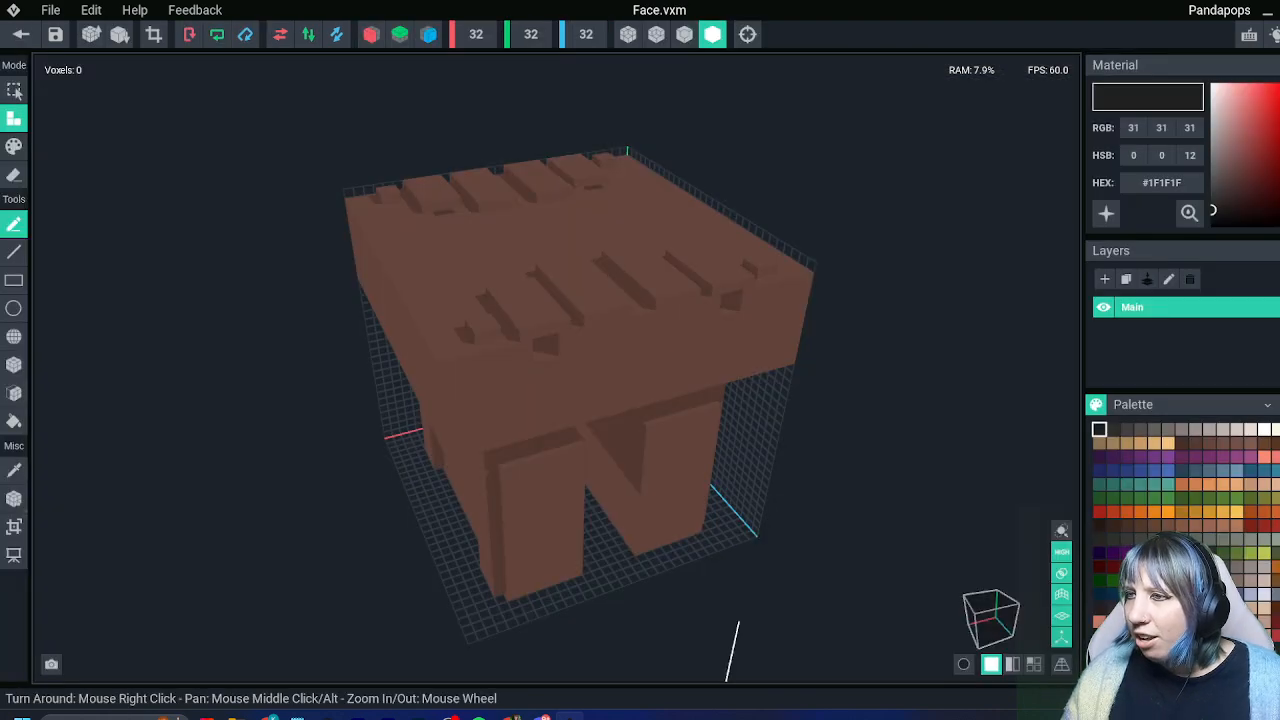
{"action": "left_click", "coordinate": [684, 34]}
Erase a few single voxels from the front ridge, then erase its raised blocks face by face with the Face tool
{"action": "right_click_drag", "start_coordinate": [497, 272], "coordinate": [524, 320]}
{"action": "left_click", "coordinate": [14, 174]}
{"action": "left_click_drag", "start_coordinate": [549, 309], "coordinate": [508, 323]}
{"action": "left_click", "coordinate": [14, 393]}
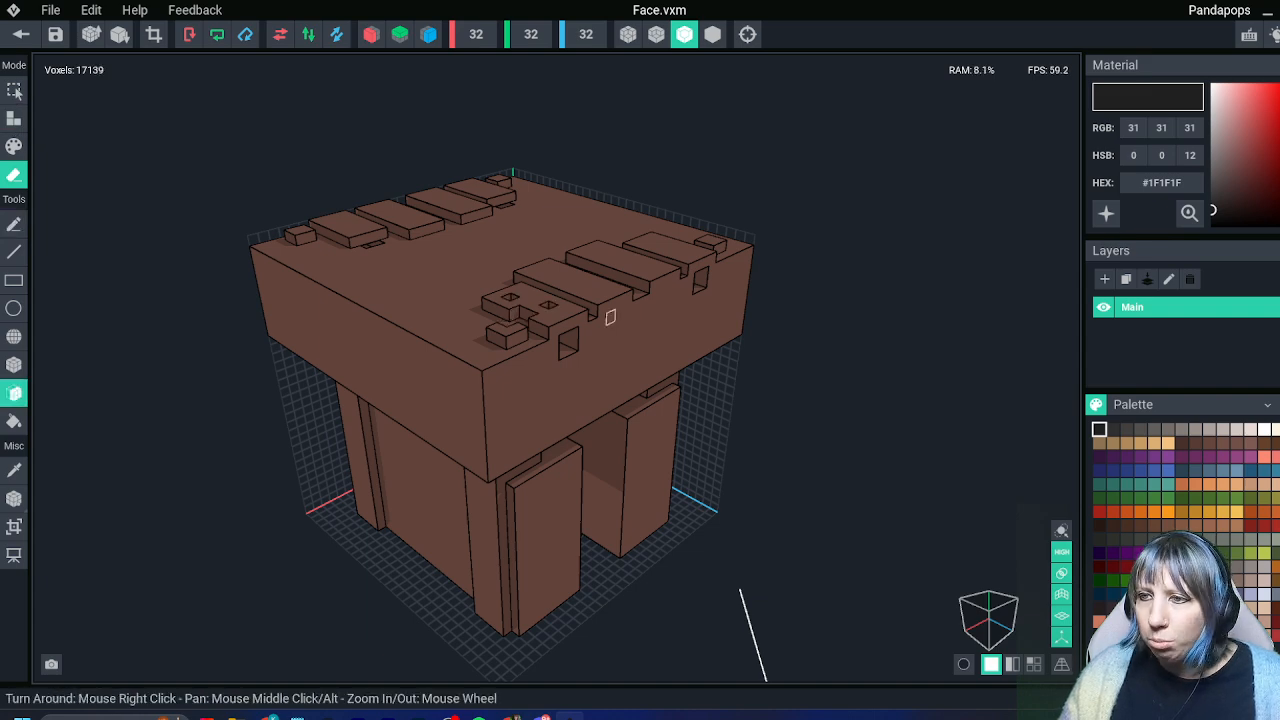
{"action": "left_click", "coordinate": [546, 330]}
{"action": "left_click", "coordinate": [600, 280]}
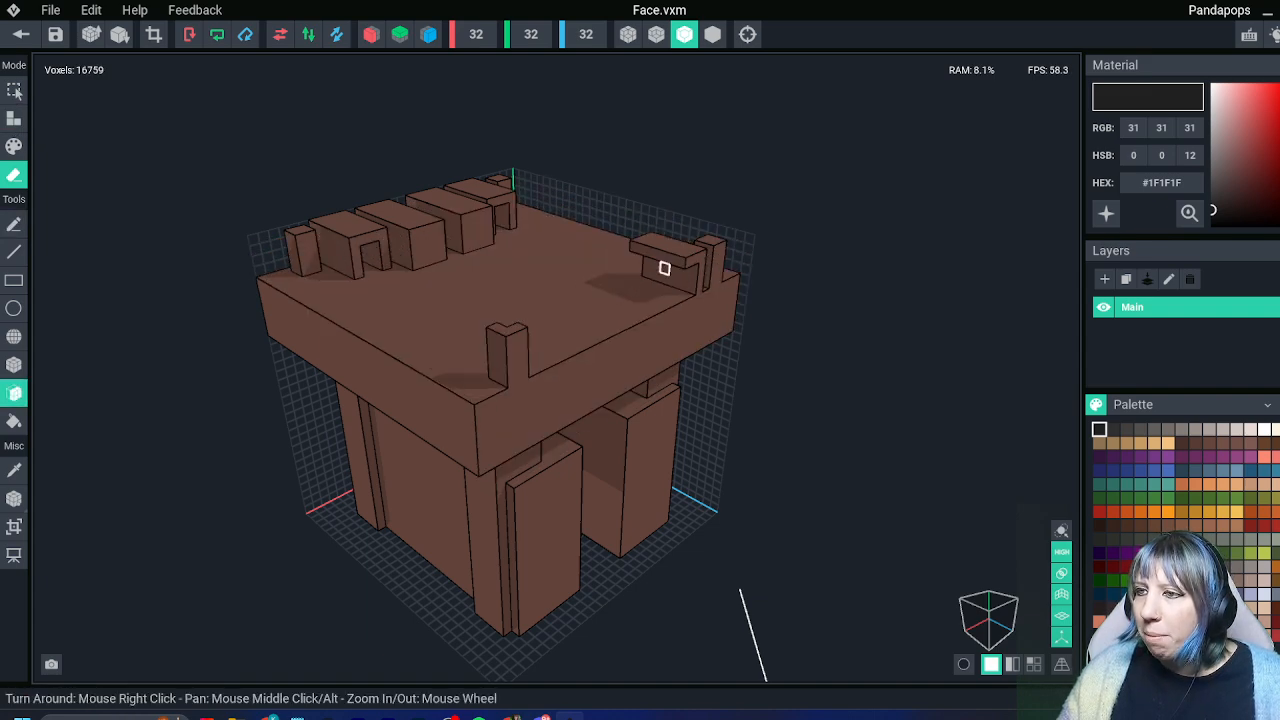
Erase the remaining raised blocks along both edges of the tabletop with the Face tool
{"action": "mouse_move", "coordinate": [697, 262]}
{"action": "left_mouse_down"}
{"action": "mouse_move", "coordinate": [651, 250]}
{"action": "mouse_move", "coordinate": [427, 252]}
{"action": "mouse_move", "coordinate": [364, 234]}
{"action": "left_mouse_up"}
{"action": "left_click", "coordinate": [352, 220]}
{"action": "left_click", "coordinate": [302, 256]}
{"action": "left_click", "coordinate": [391, 234]}
{"action": "left_click", "coordinate": [446, 227]}
{"action": "left_click", "coordinate": [466, 224]}
{"action": "left_click", "coordinate": [498, 211]}
{"action": "left_click", "coordinate": [467, 232]}
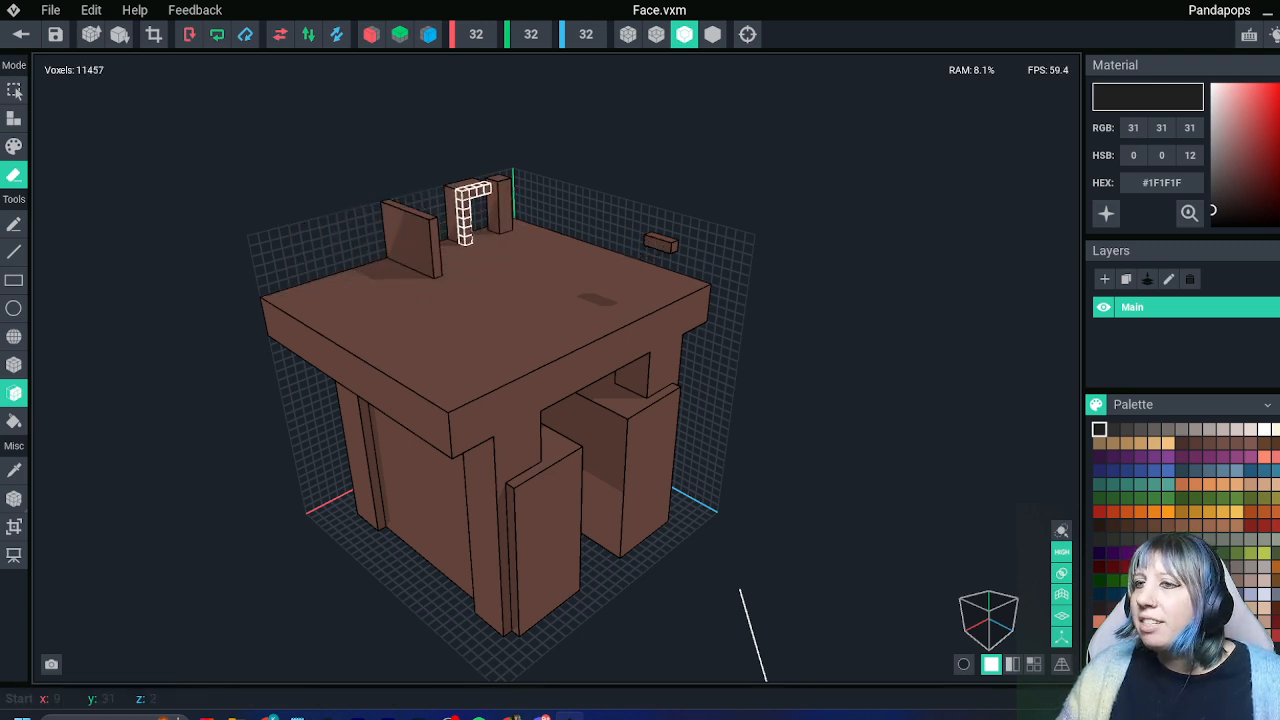
{"action": "left_click", "coordinate": [463, 215]}
{"action": "left_click", "coordinate": [499, 188]}
{"action": "left_click", "coordinate": [414, 244]}
{"action": "left_click", "coordinate": [651, 240]}
Erase a layer of the tabletop and remove the front-left leg slice by slice
{"action": "mouse_move", "coordinate": [447, 404]}
{"action": "right_mouse_down"}
{"action": "mouse_move", "coordinate": [487, 351]}
{"action": "mouse_move", "coordinate": [430, 400]}
{"action": "right_mouse_up"}
{"action": "left_click", "coordinate": [518, 302]}
{"action": "mouse_move", "coordinate": [532, 314]}
{"action": "right_mouse_down"}
{"action": "mouse_move", "coordinate": [523, 306]}
{"action": "mouse_move", "coordinate": [575, 396]}
{"action": "right_mouse_up"}
{"action": "left_click", "coordinate": [586, 479]}
{"action": "left_click", "coordinate": [572, 465]}
{"action": "right_click_drag", "start_coordinate": [569, 463], "coordinate": [574, 446]}
{"action": "left_click", "coordinate": [574, 408]}
{"action": "left_click", "coordinate": [574, 414]}
{"action": "left_click", "coordinate": [574, 424]}
{"action": "left_click", "coordinate": [576, 465]}
{"action": "left_click", "coordinate": [575, 464]}
{"action": "left_click", "coordinate": [574, 462]}
{"action": "left_click", "coordinate": [572, 458]}
{"action": "left_click", "coordinate": [569, 415]}
{"action": "left_click", "coordinate": [568, 417]}
{"action": "left_click", "coordinate": [568, 440]}
{"action": "left_click", "coordinate": [568, 461]}
{"action": "left_click", "coordinate": [568, 465]}
{"action": "left_click", "coordinate": [568, 474]}
{"action": "left_click", "coordinate": [568, 485]}
{"action": "left_click", "coordinate": [568, 494]}
{"action": "left_click", "coordinate": [567, 502]}
{"action": "left_click", "coordinate": [566, 510]}
{"action": "left_click", "coordinate": [565, 520]}
{"action": "left_click", "coordinate": [563, 531]}
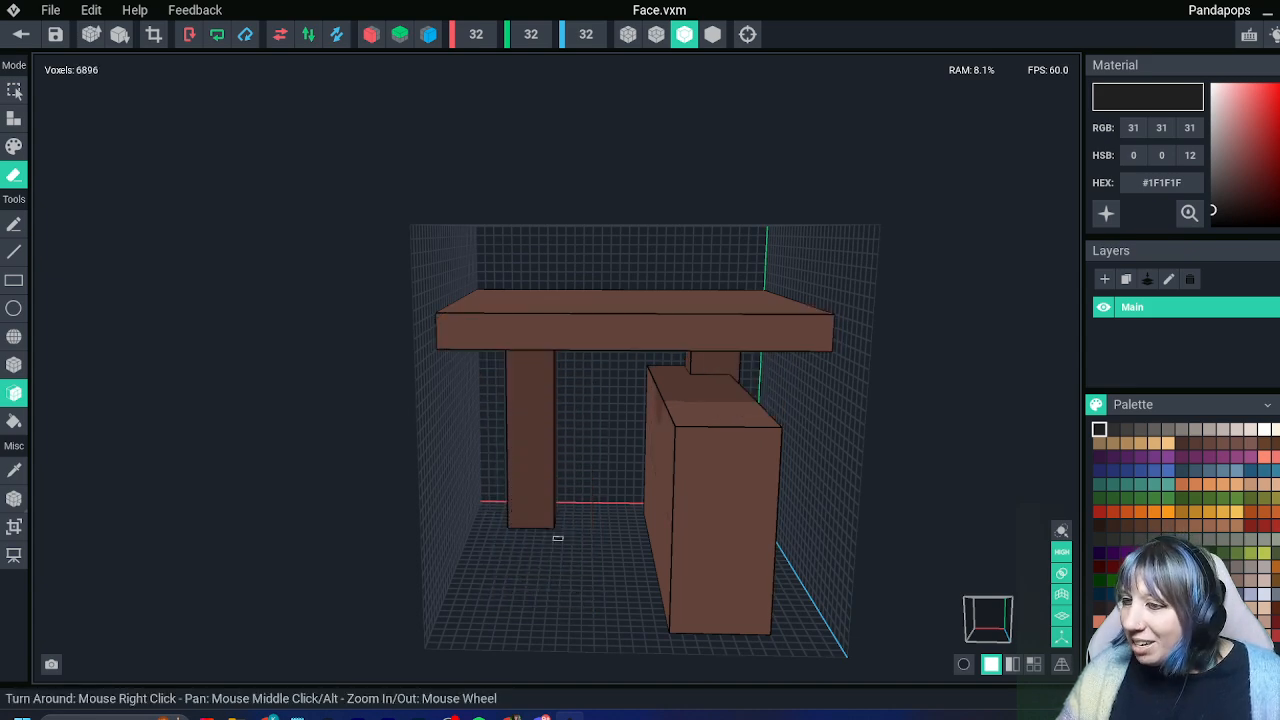
Erase the right-hand legs slice by slice and thin the rear-left leg
{"action": "left_click", "coordinate": [531, 486]}
{"action": "left_click", "coordinate": [689, 491]}
{"action": "left_click", "coordinate": [691, 491]}
{"action": "left_click", "coordinate": [697, 491]}
{"action": "left_click", "coordinate": [697, 490]}
{"action": "left_click", "coordinate": [697, 490]}
{"action": "left_click", "coordinate": [697, 489]}
{"action": "left_click", "coordinate": [697, 489]}
{"action": "left_click", "coordinate": [693, 465]}
{"action": "left_click", "coordinate": [688, 448]}
{"action": "left_click", "coordinate": [686, 440]}
{"action": "left_click", "coordinate": [689, 431]}
{"action": "left_click", "coordinate": [691, 422]}
{"action": "left_click", "coordinate": [691, 421]}
{"action": "left_click", "coordinate": [691, 421]}
{"action": "left_click", "coordinate": [691, 421]}
{"action": "left_click", "coordinate": [691, 421]}
{"action": "left_click", "coordinate": [691, 422]}
{"action": "left_click", "coordinate": [691, 423]}
{"action": "left_click", "coordinate": [691, 423]}
{"action": "left_click", "coordinate": [688, 424]}
{"action": "left_click", "coordinate": [675, 425]}
{"action": "left_click", "coordinate": [541, 448]}
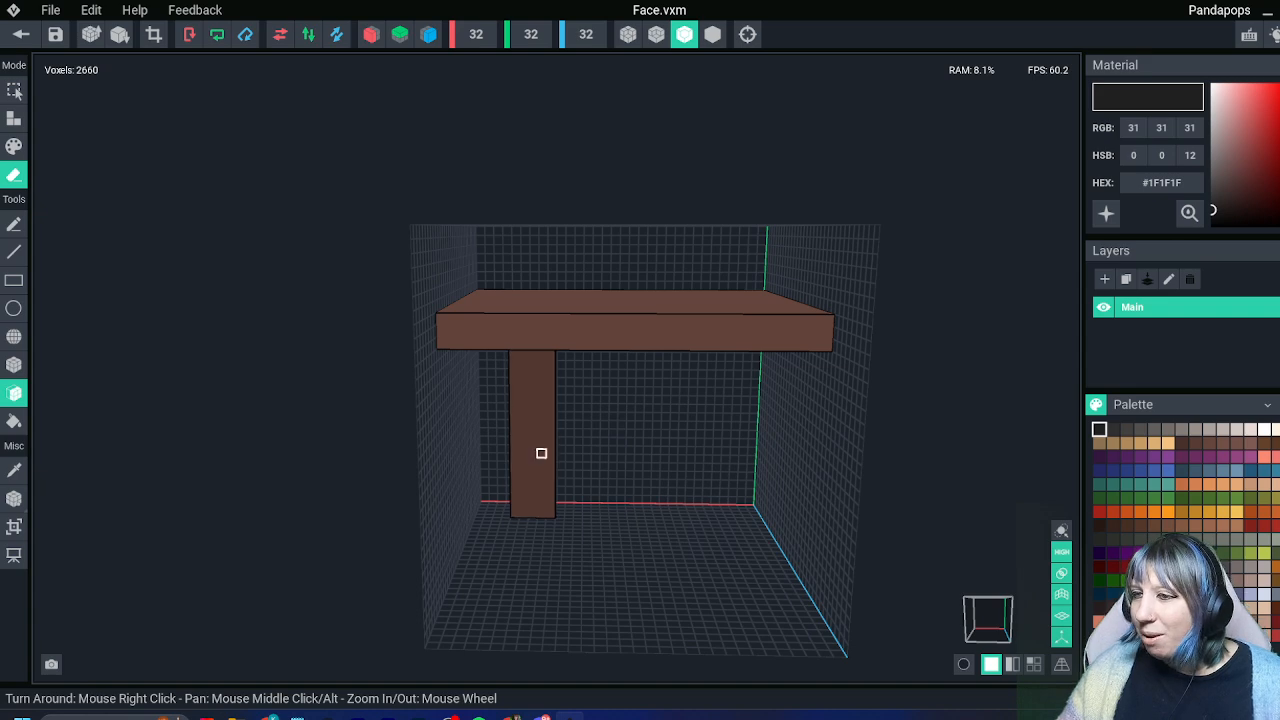
Erase the last leg and the whole tabletop to clear the model
{"action": "right_click_drag", "start_coordinate": [540, 453], "coordinate": [538, 440]}
{"action": "left_click", "coordinate": [538, 440]}
{"action": "left_click", "coordinate": [577, 332]}
{"action": "left_click", "coordinate": [591, 309]}
{"action": "right_click_drag", "start_coordinate": [593, 308], "coordinate": [613, 326]}
{"action": "left_click", "coordinate": [615, 305]}
{"action": "left_click", "coordinate": [613, 308]}
Turn on symmetry for the X and Z axes and switch to attaching voxels with the Box tool
{"action": "left_click", "coordinate": [371, 34]}
{"action": "left_click", "coordinate": [400, 34]}
{"action": "left_click", "coordinate": [428, 34]}
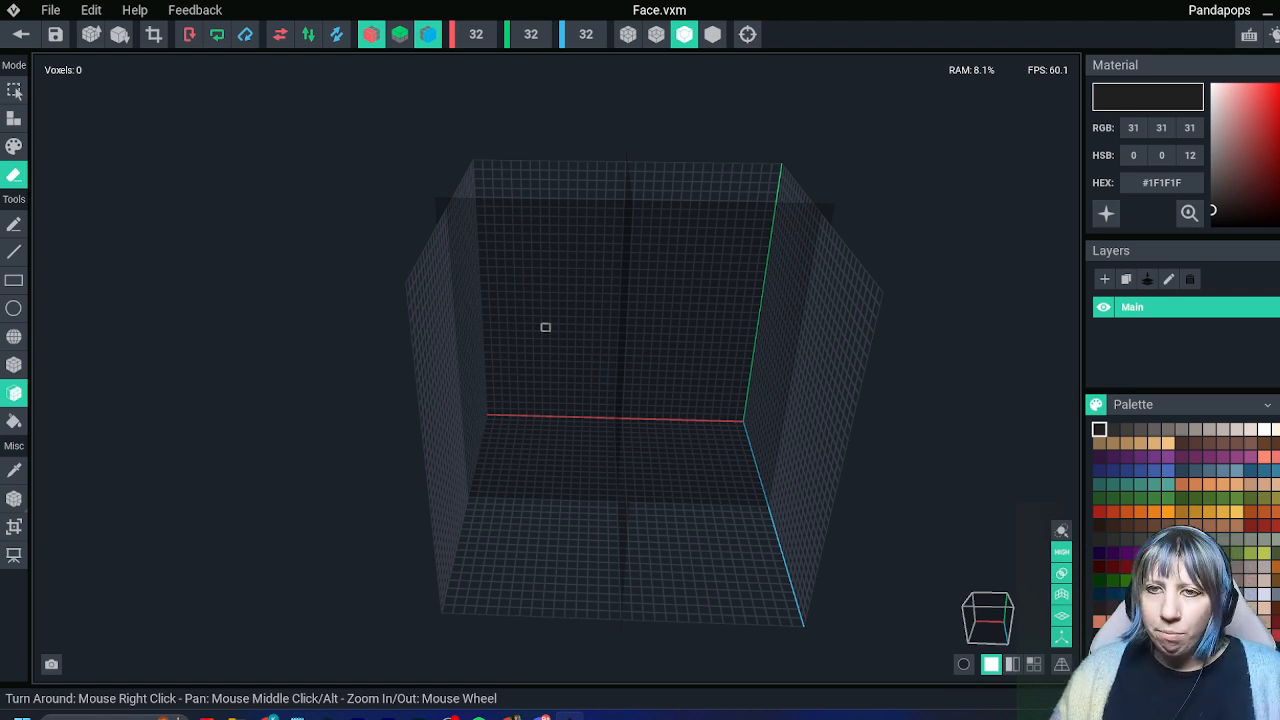
{"action": "left_click", "coordinate": [14, 118]}
{"action": "left_click", "coordinate": [14, 365]}
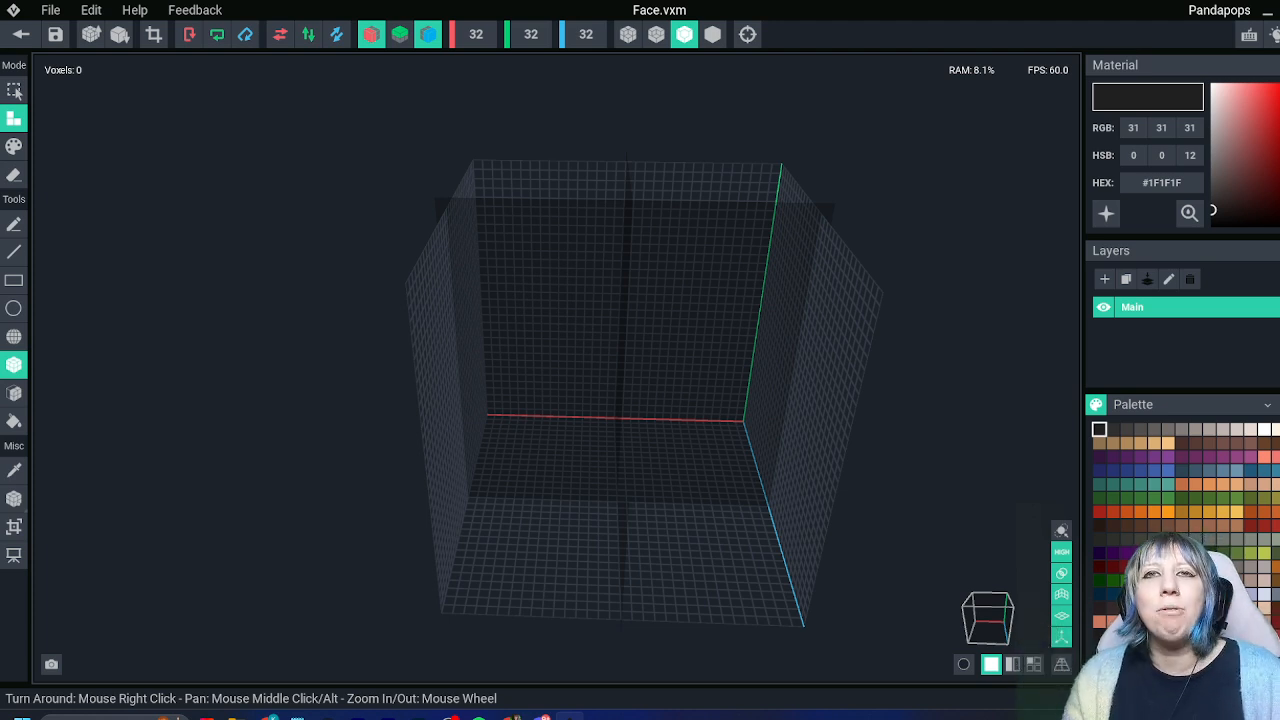
{"action": "right_click_drag", "start_coordinate": [504, 363], "coordinate": [683, 453]}
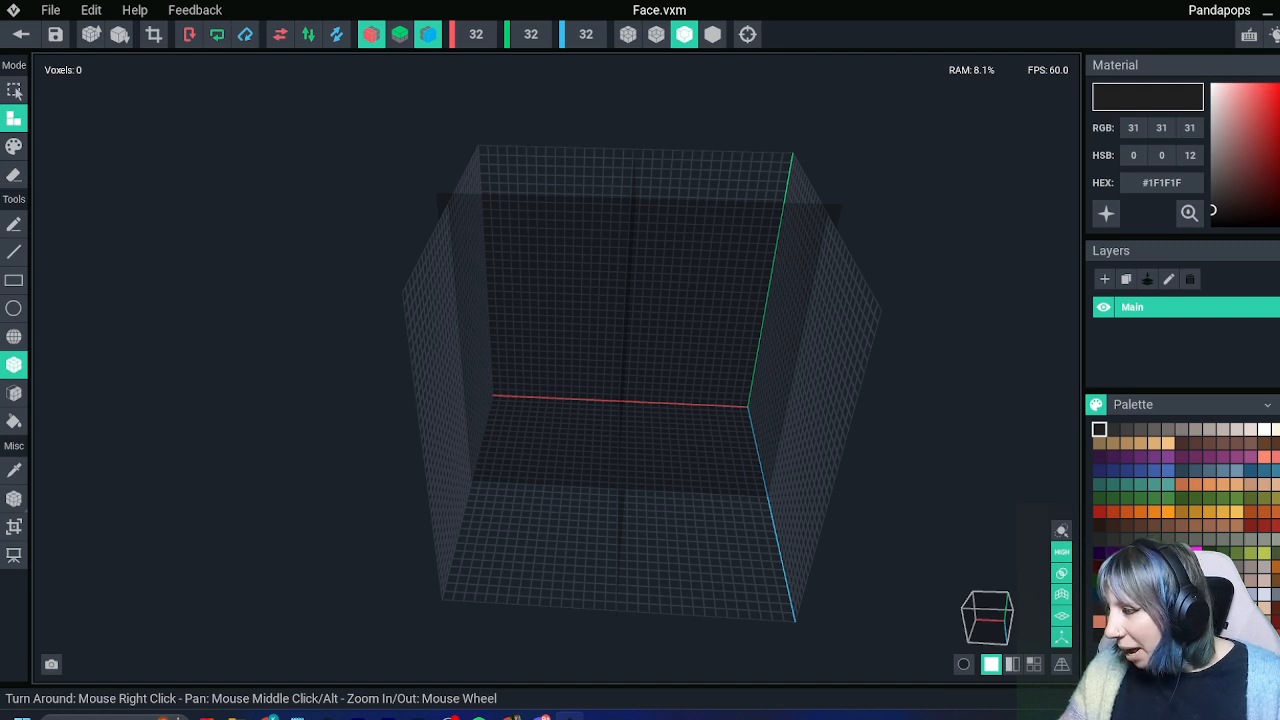
Pick the red colour #D06262 and build a box slab covering the whole top of the volume
{"action": "left_click", "coordinate": [1250, 109]}
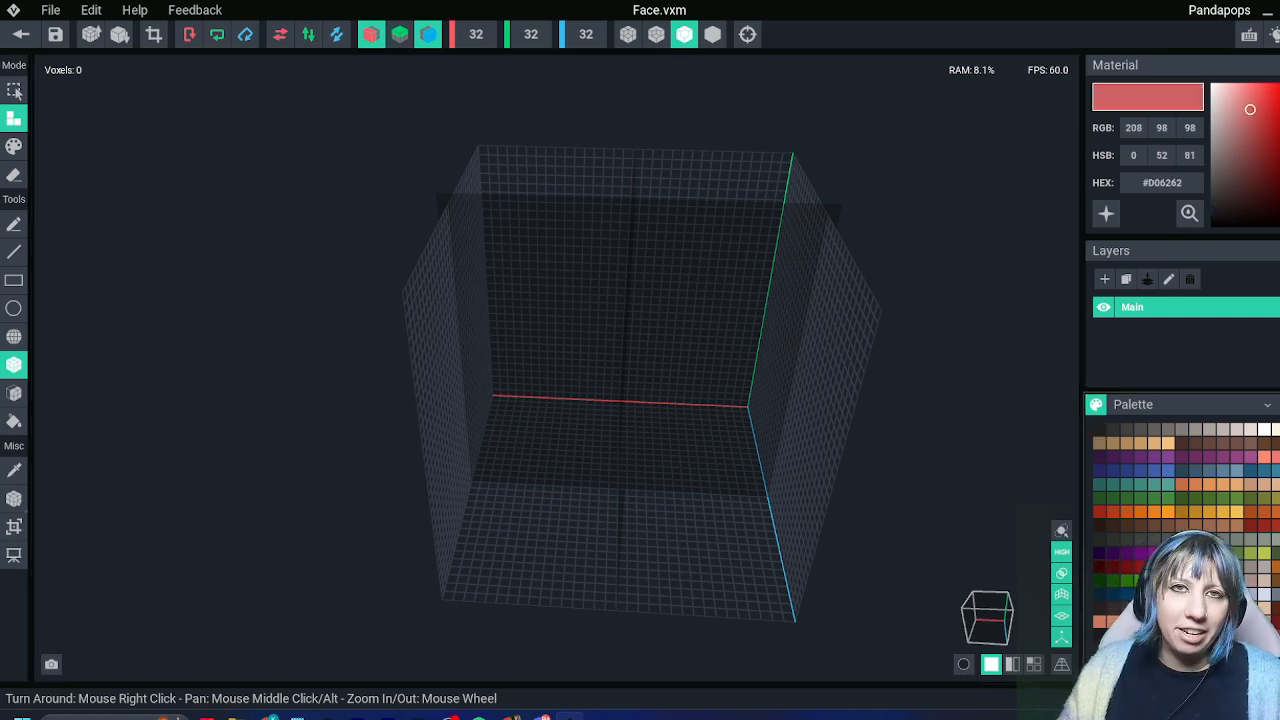
{"action": "right_click_drag", "start_coordinate": [651, 520], "coordinate": [471, 449]}
{"action": "right_click_drag", "start_coordinate": [587, 510], "coordinate": [598, 454]}
{"action": "left_click_drag", "start_coordinate": [576, 298], "coordinate": [580, 322]}
{"action": "right_click_drag", "start_coordinate": [580, 322], "coordinate": [587, 407]}
{"action": "middle_click_drag", "start_coordinate": [576, 530], "coordinate": [526, 374]}
{"action": "left_click", "coordinate": [13, 365]}
{"action": "right_click_drag", "start_coordinate": [682, 520], "coordinate": [628, 603]}
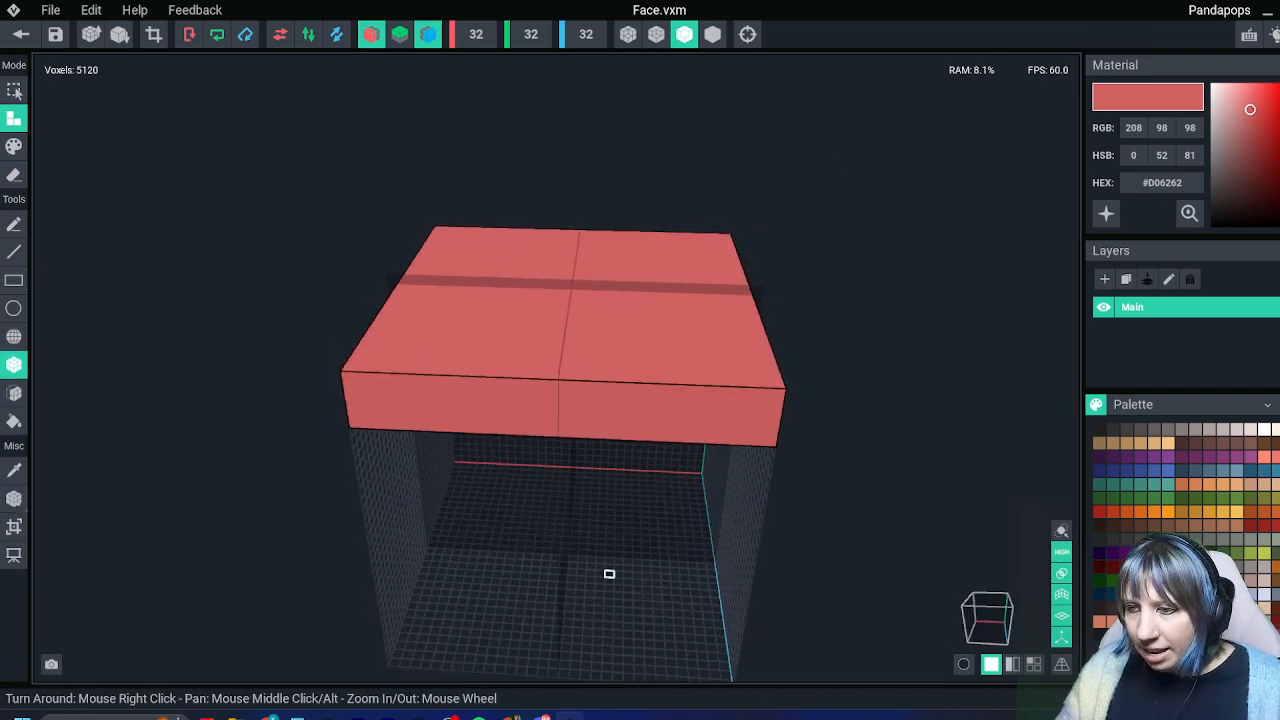
Add four mirrored legs beneath the slab, thicken the slab downwards with the Face tool and save the model
{"action": "middle_click_drag", "start_coordinate": [628, 603], "coordinate": [633, 534]}
{"action": "left_click_drag", "start_coordinate": [446, 545], "coordinate": [452, 357]}
{"action": "left_click", "coordinate": [13, 393]}
{"action": "key", "text": "ctrl+z"}
{"action": "key", "text": "ctrl+z"}
{"action": "right_click_drag", "start_coordinate": [453, 376], "coordinate": [540, 382]}
{"action": "right_click_drag", "start_coordinate": [534, 431], "coordinate": [612, 380]}
{"action": "key", "text": "ctrl+s"}
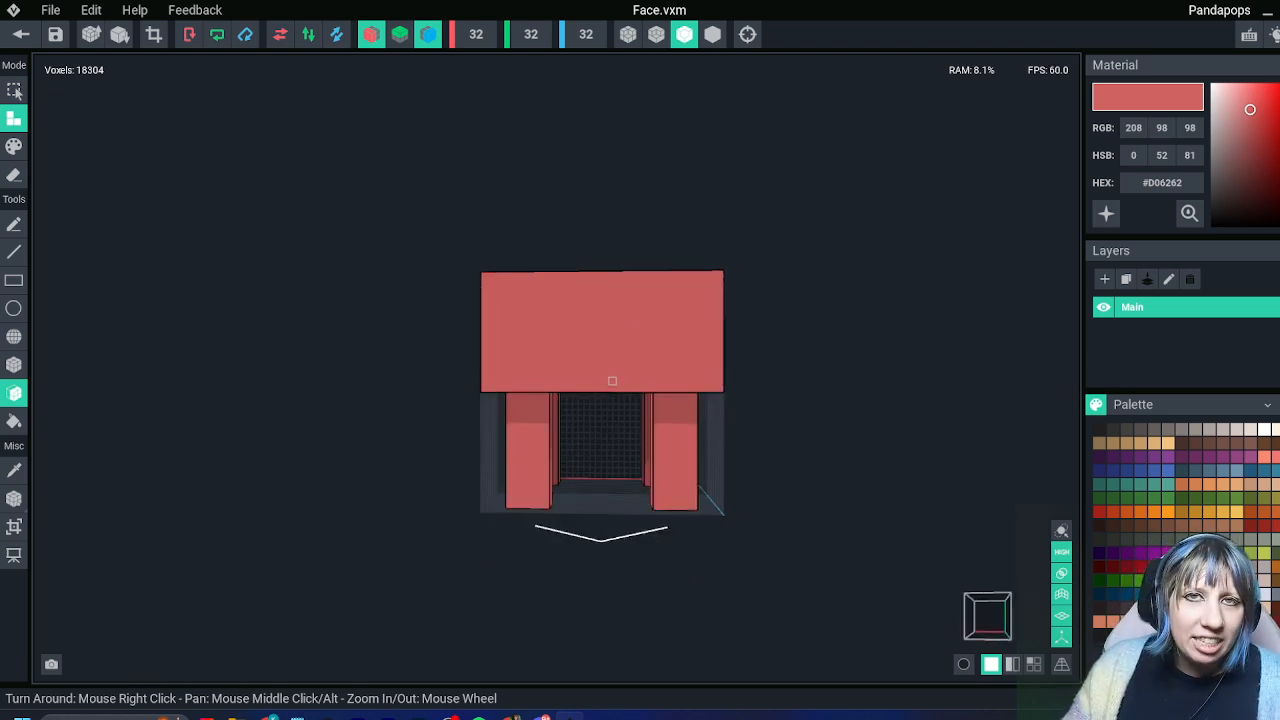
Switch from Attach to Erase mode and cancel the accidental second launch of OBS
{"action": "right_click_drag", "start_coordinate": [612, 380], "coordinate": [611, 373]}
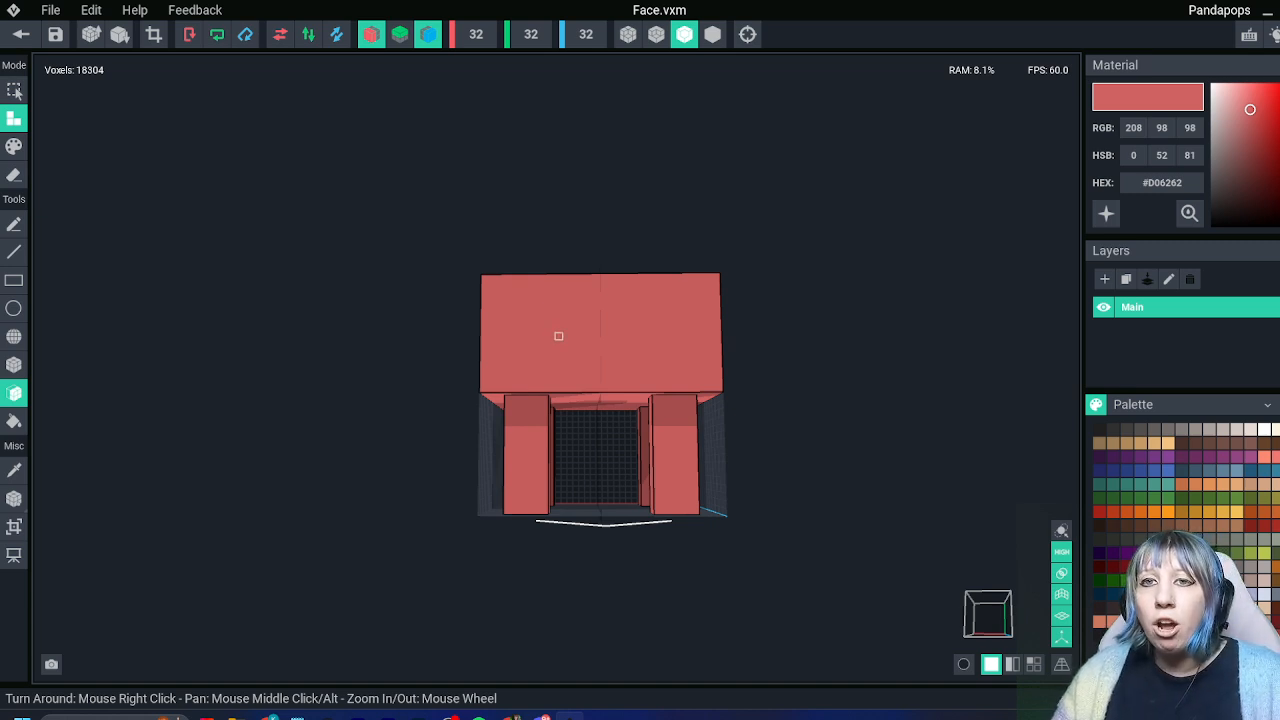
{"action": "key", "text": "e"}
{"action": "key", "text": "a"}
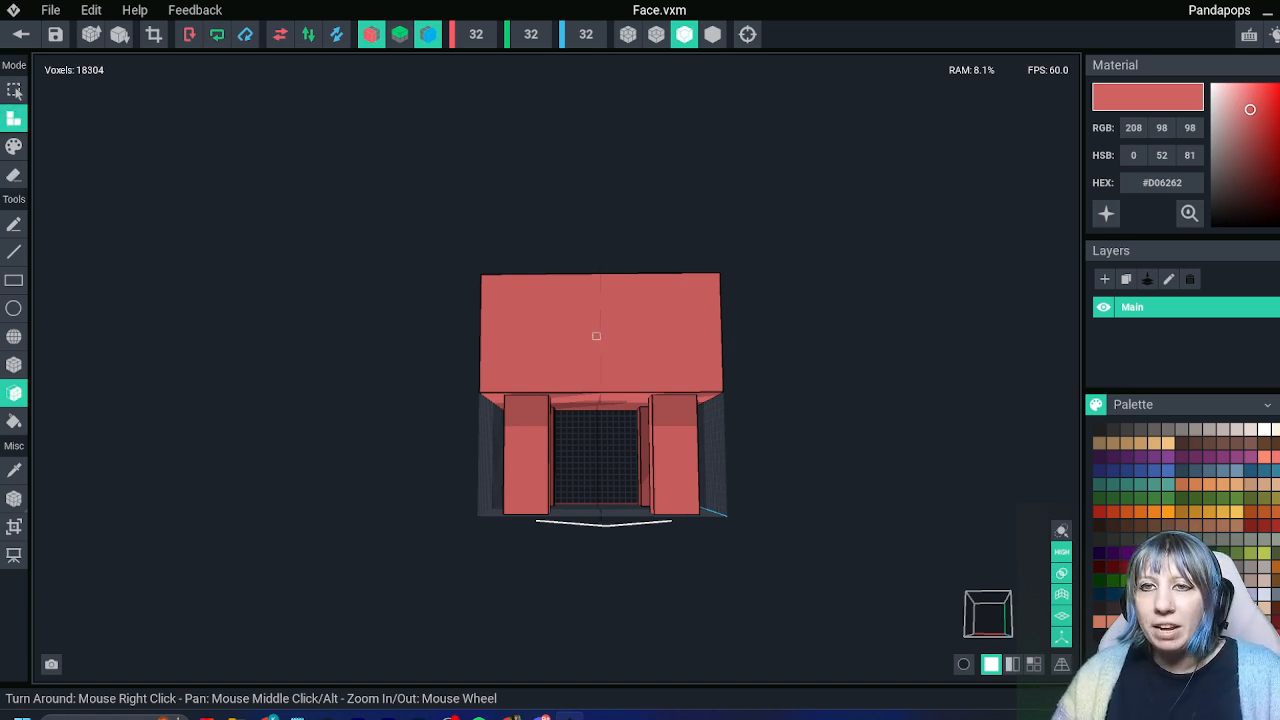
{"action": "key", "text": "e"}
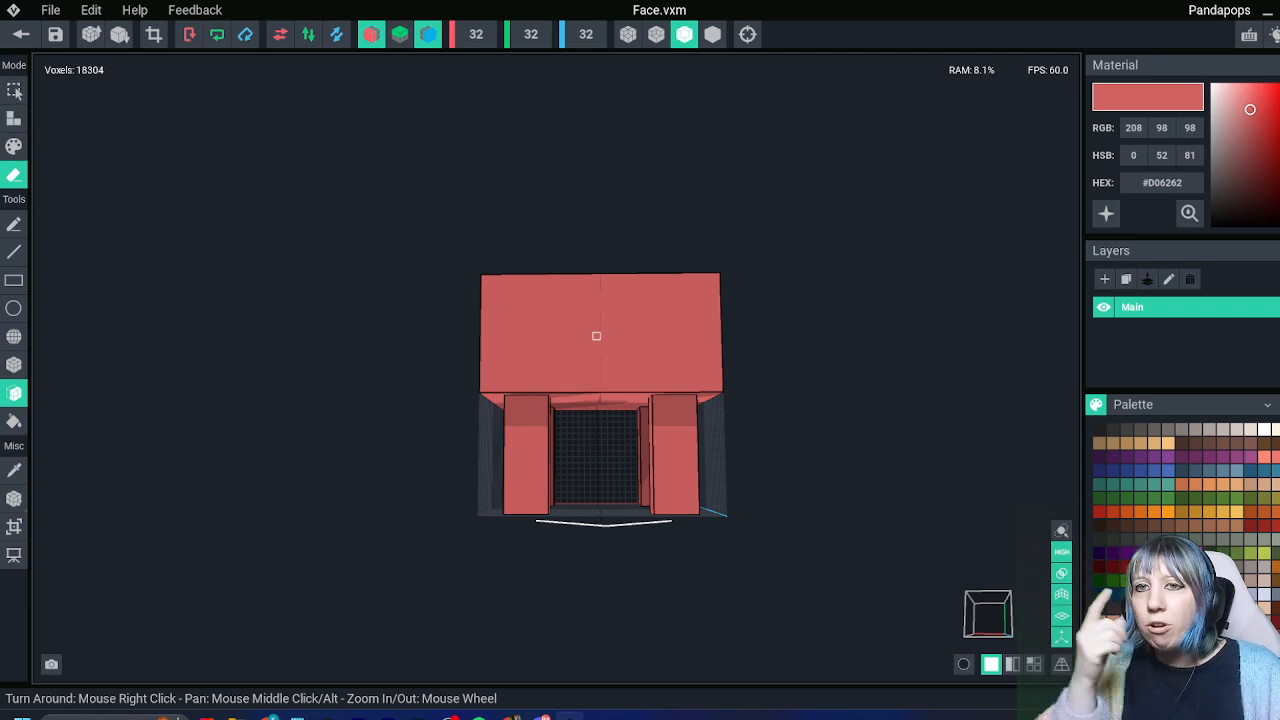
{"action": "left_click", "coordinate": [449, 716]}
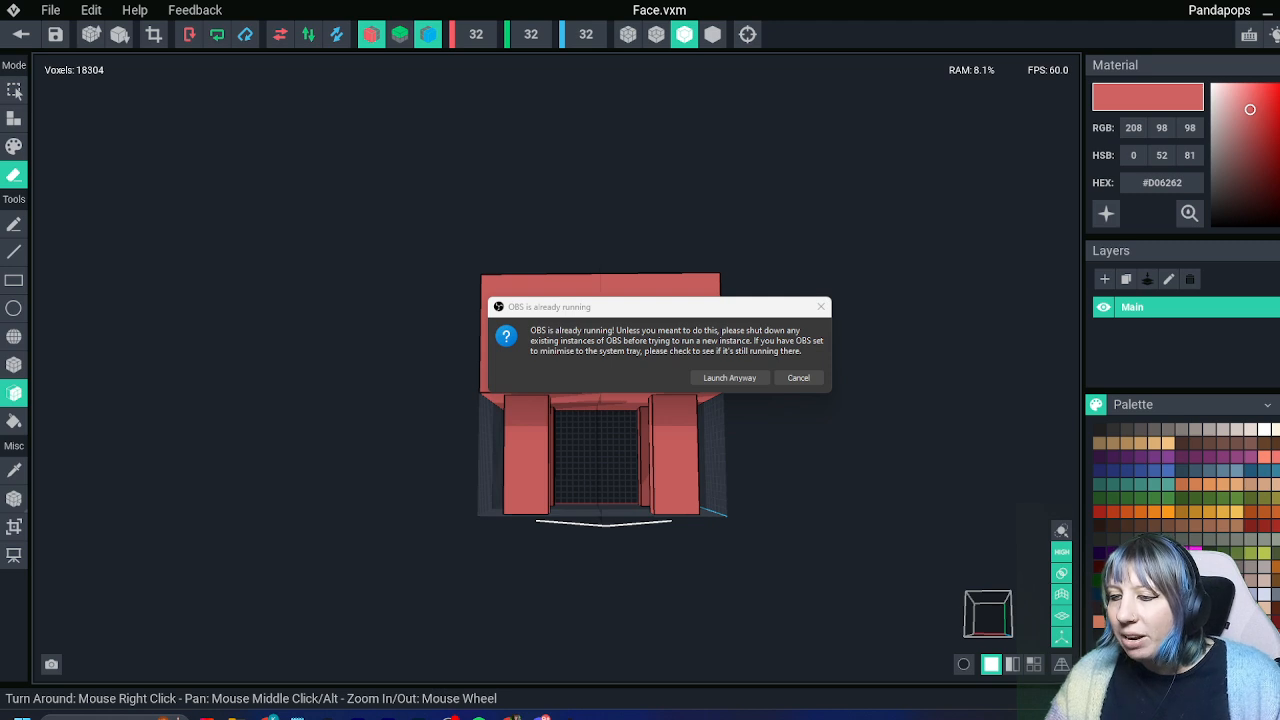
{"action": "left_click", "coordinate": [798, 377]}
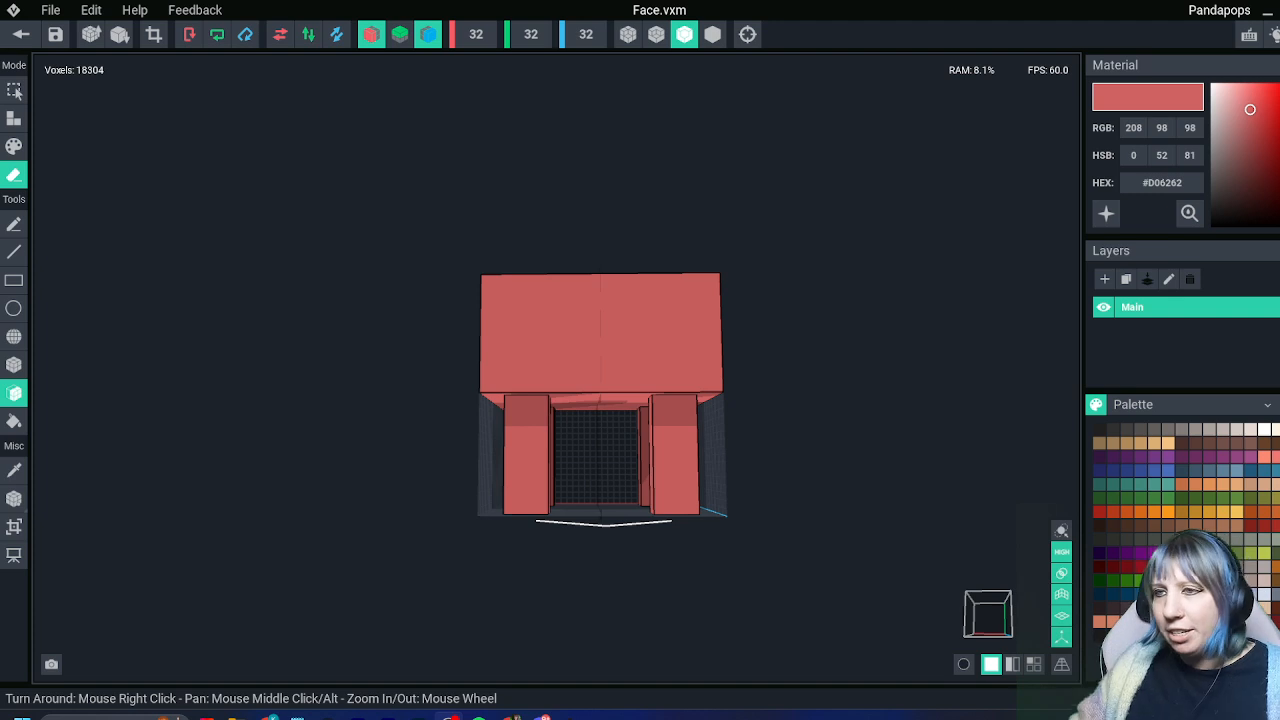
Toggle repeatedly between Attach and Erase modes, ending in Erase mode
{"action": "key", "text": "a"}
{"action": "right_click_drag", "start_coordinate": [606, 374], "coordinate": [600, 382]}
{"action": "key", "text": "e"}
{"action": "key", "text": "a"}
{"action": "key", "text": "e"}
{"action": "key", "text": "a"}
{"action": "key", "text": "e"}
{"action": "key", "text": "a"}
{"action": "key", "text": "e"}
{"action": "key", "text": "a"}
{"action": "key", "text": "e"}
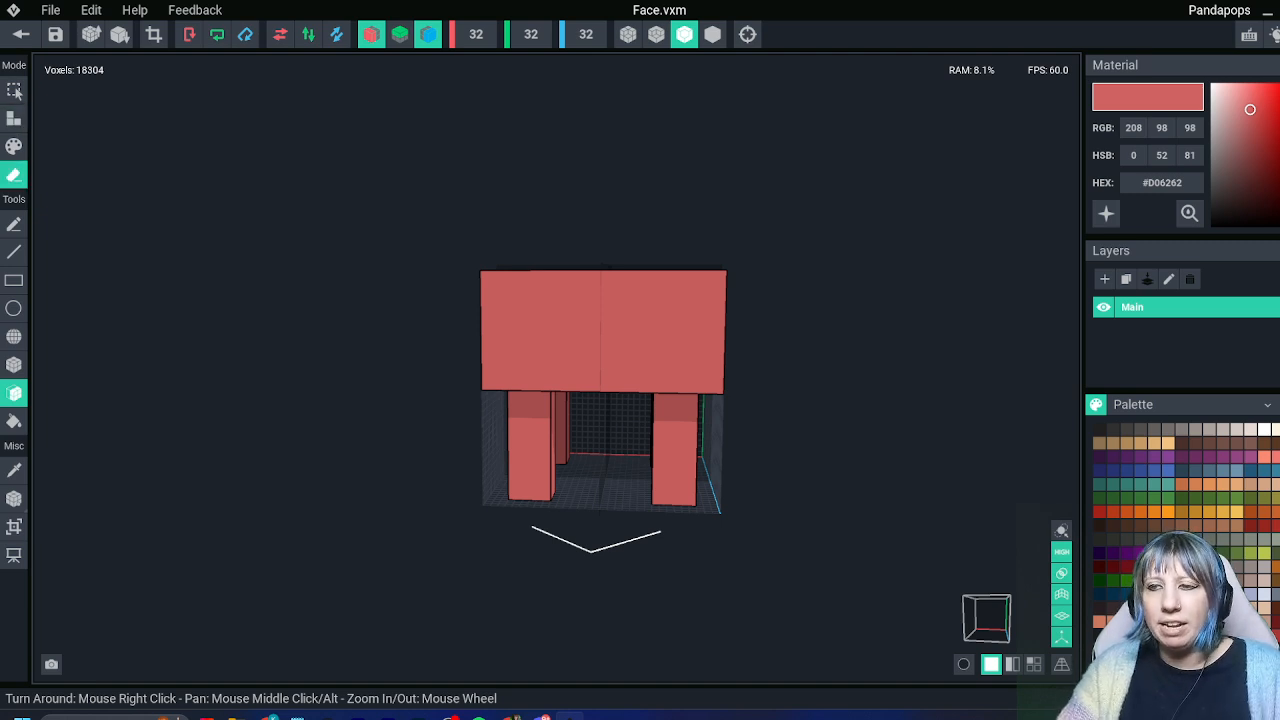
Erase layers from the slab's underside with the Face tool, then attach a couple of layers back
{"action": "right_click_drag", "start_coordinate": [526, 374], "coordinate": [566, 434]}
{"action": "left_click_drag", "start_coordinate": [581, 438], "coordinate": [597, 443]}
{"action": "key", "text": "a"}
{"action": "right_click_drag", "start_coordinate": [597, 443], "coordinate": [598, 501]}
{"action": "left_click", "coordinate": [608, 446]}
{"action": "left_click", "coordinate": [608, 452]}
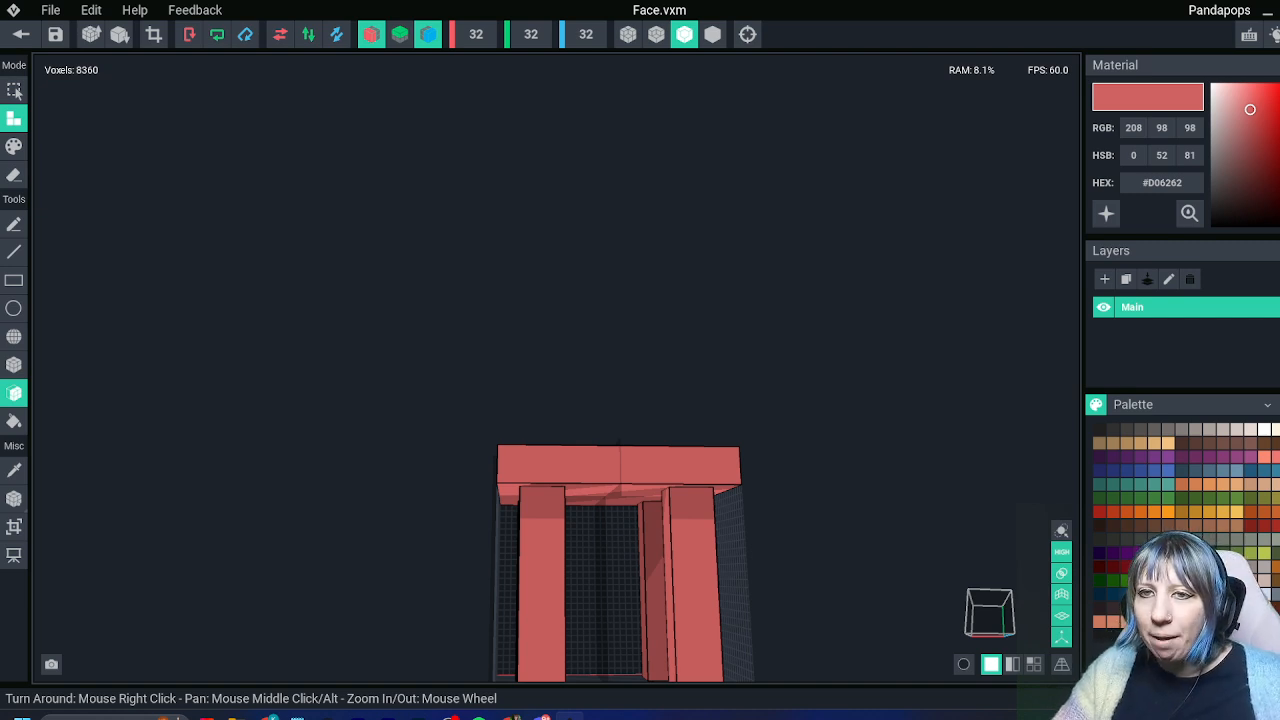
Erase layers from the slab's underside again, reattach them and finish in Attach mode
{"action": "left_click", "coordinate": [14, 175]}
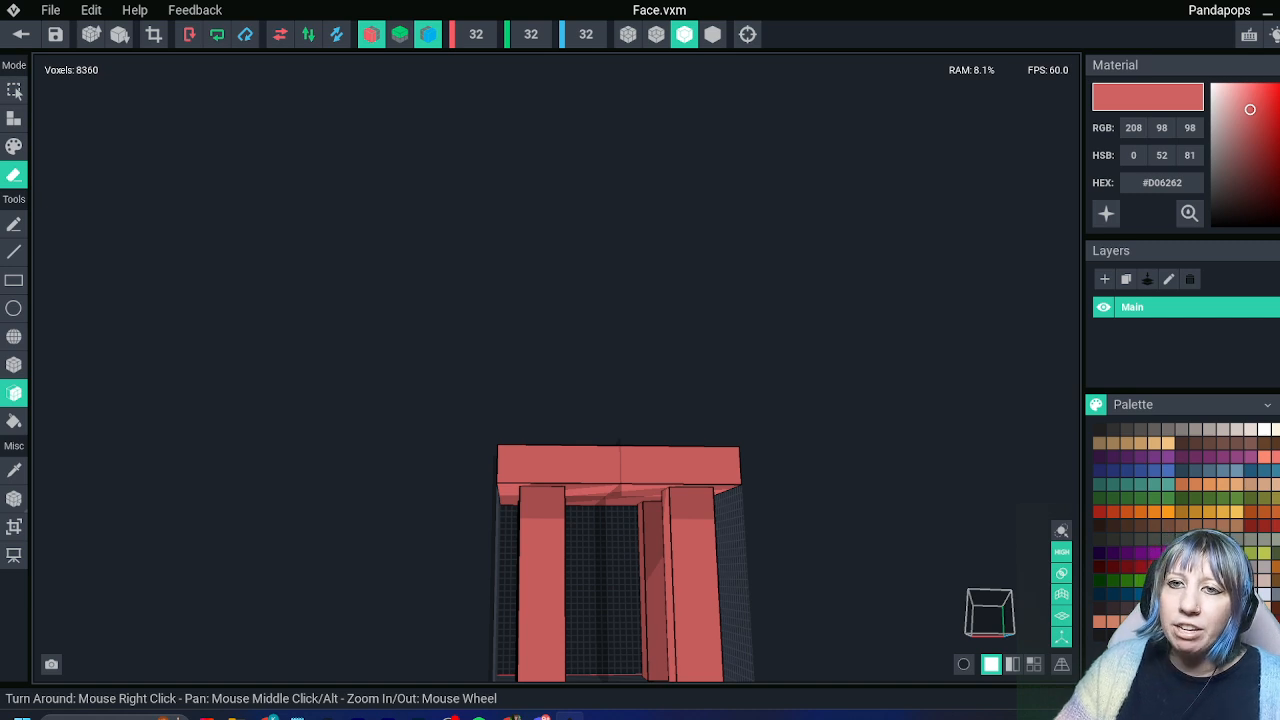
{"action": "mouse_move", "coordinate": [576, 500]}
{"action": "right_mouse_down"}
{"action": "mouse_move", "coordinate": [600, 595]}
{"action": "mouse_move", "coordinate": [565, 447]}
{"action": "right_mouse_up"}
{"action": "left_click", "coordinate": [587, 455]}
{"action": "key", "text": "a"}
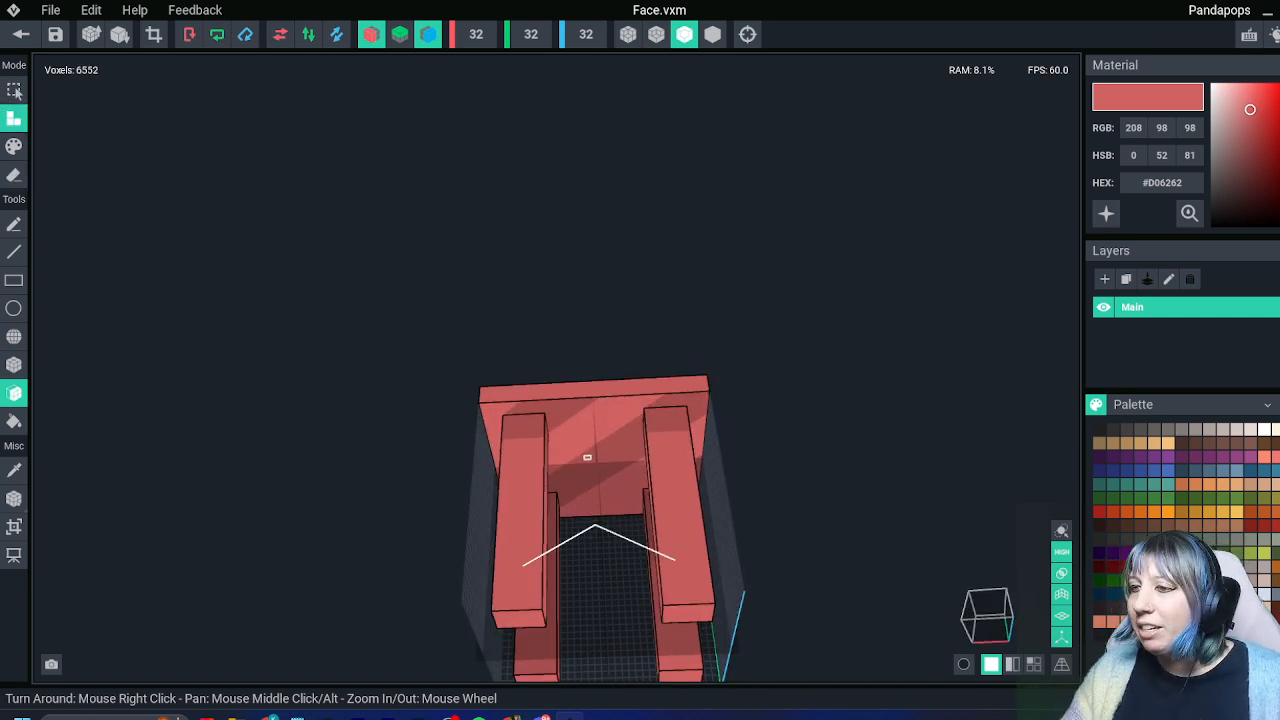
{"action": "left_click", "coordinate": [587, 457]}
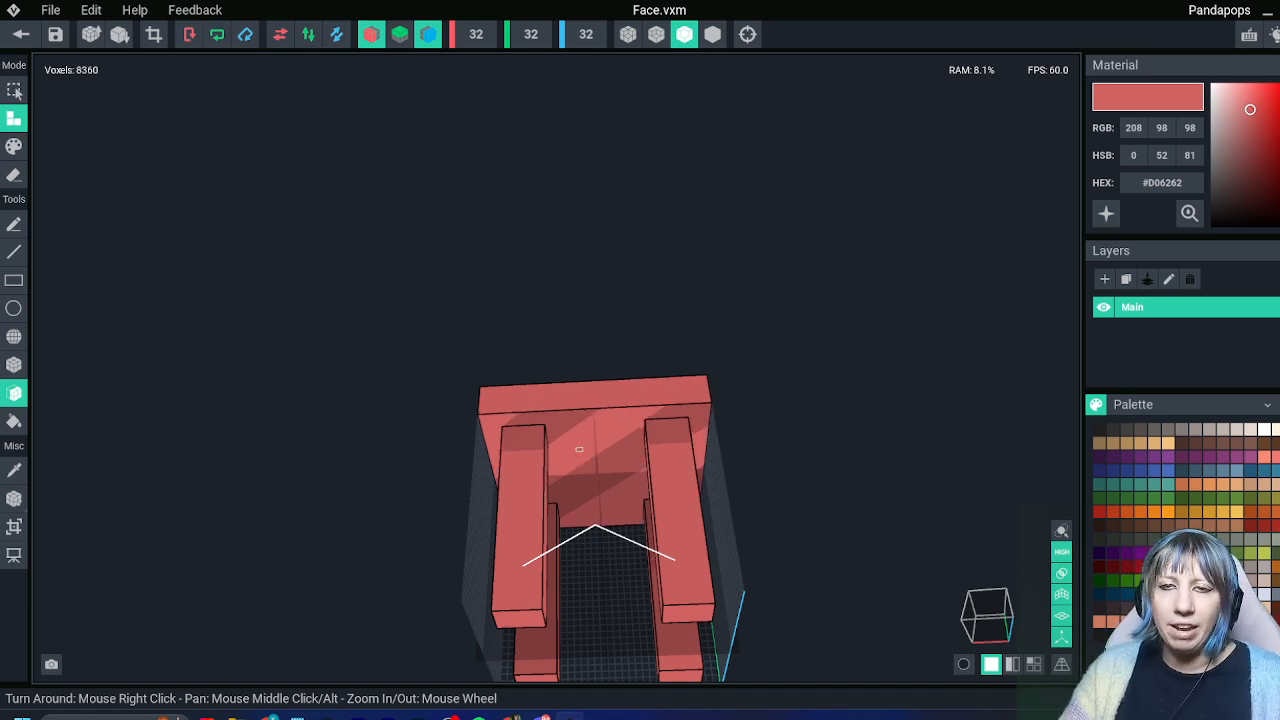
{"action": "key", "text": "e"}
{"action": "key", "text": "e"}
{"action": "right_click_drag", "start_coordinate": [592, 465], "coordinate": [600, 555]}
{"action": "key", "text": "e"}
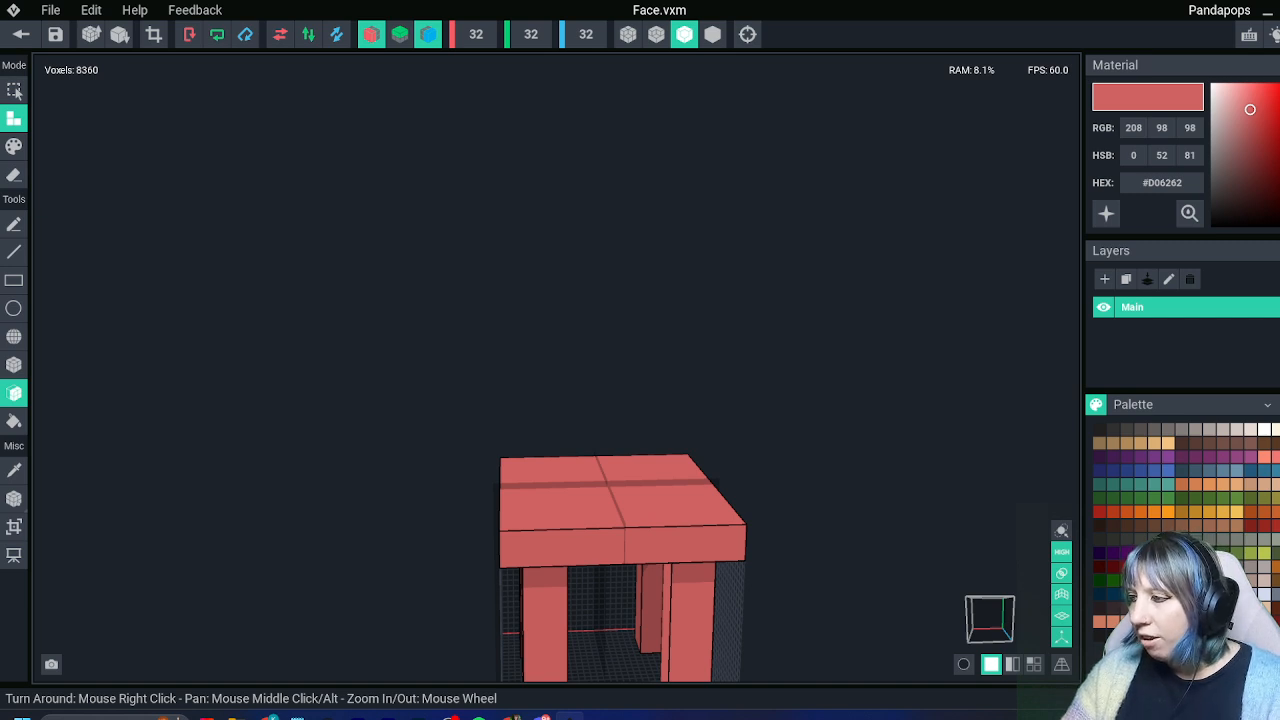
Assign custom colours to the first three free palette slots, starting with blue #5753DB
{"action": "left_click", "coordinate": [1099, 635]}
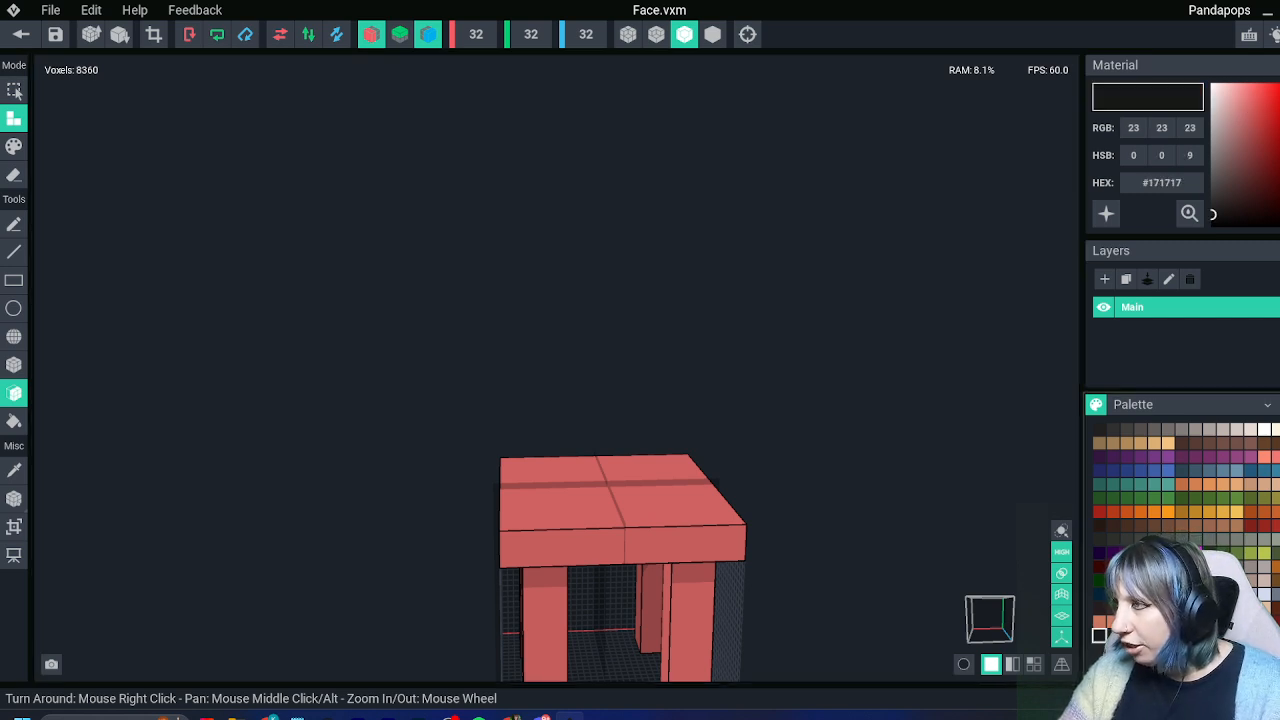
{"action": "left_click", "coordinate": [1257, 103]}
{"action": "left_click", "coordinate": [1112, 635]}
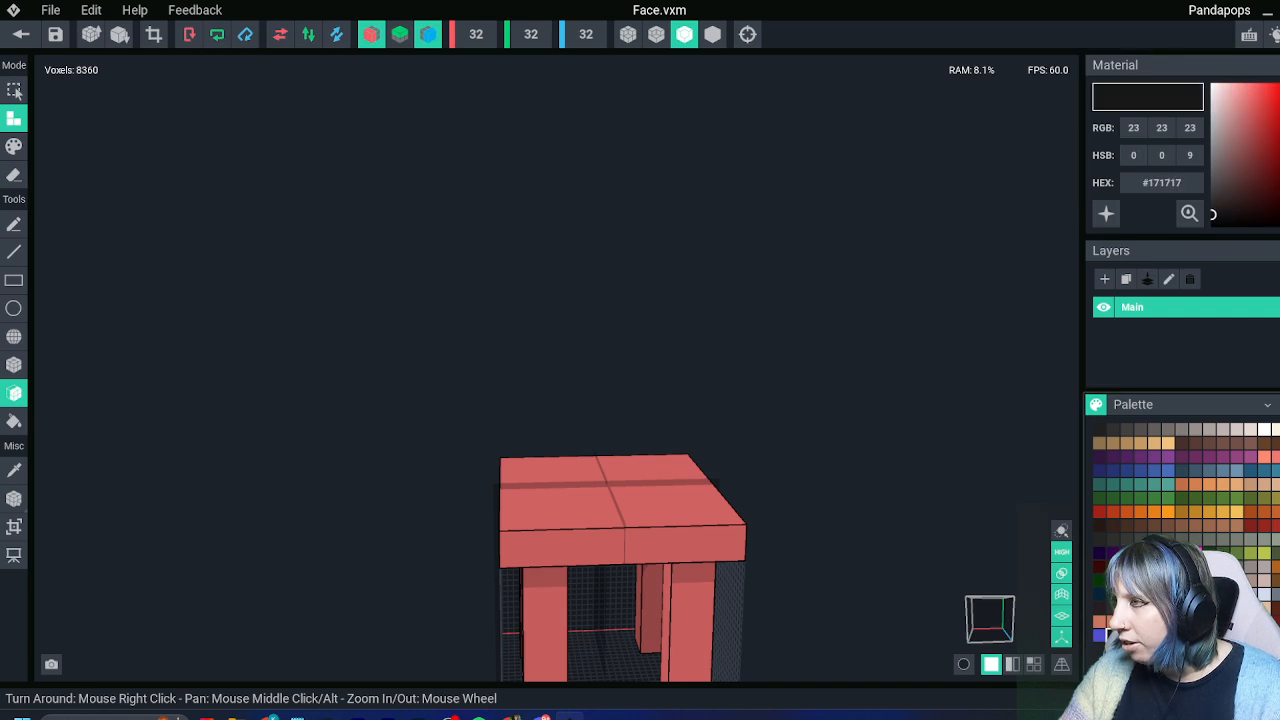
{"action": "left_click", "coordinate": [1255, 124]}
{"action": "left_click", "coordinate": [1126, 635]}
{"action": "left_click", "coordinate": [1269, 147]}
Set the next two free palette slots to green #157A04 and pink #BC3987
{"action": "left_click", "coordinate": [1140, 635]}
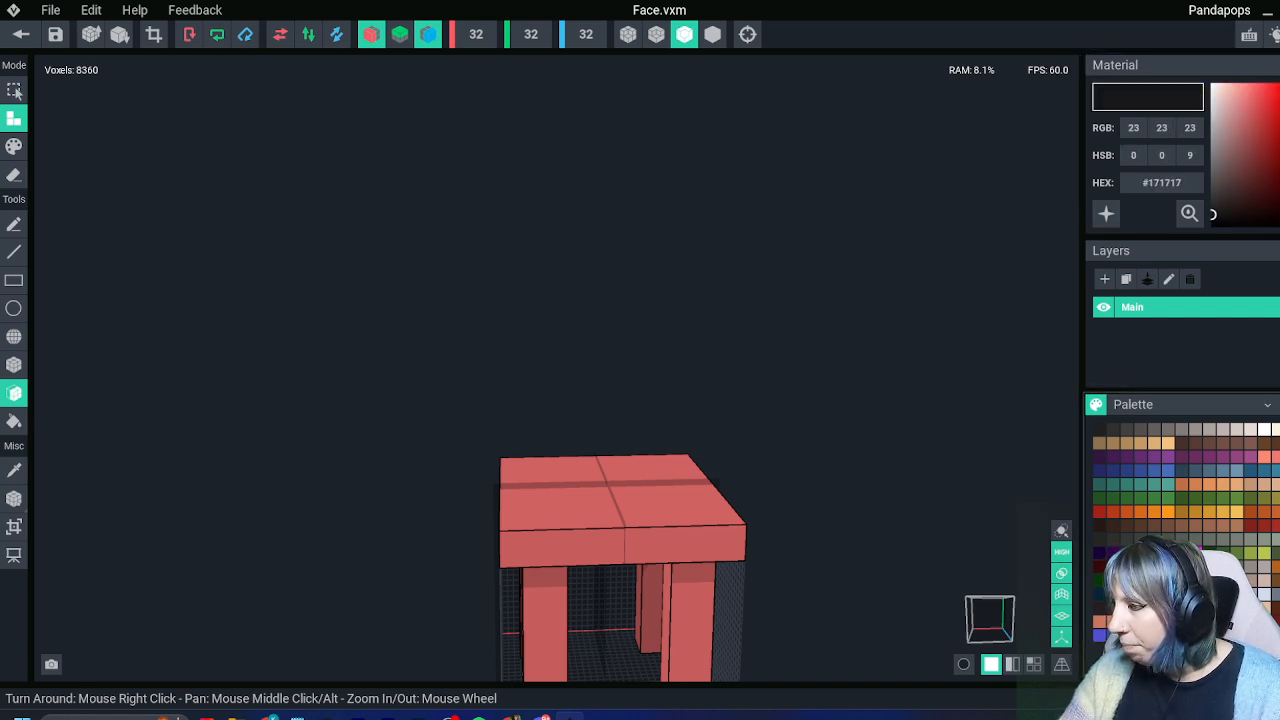
{"action": "left_click", "coordinate": [1277, 157]}
{"action": "left_click", "coordinate": [1154, 635]}
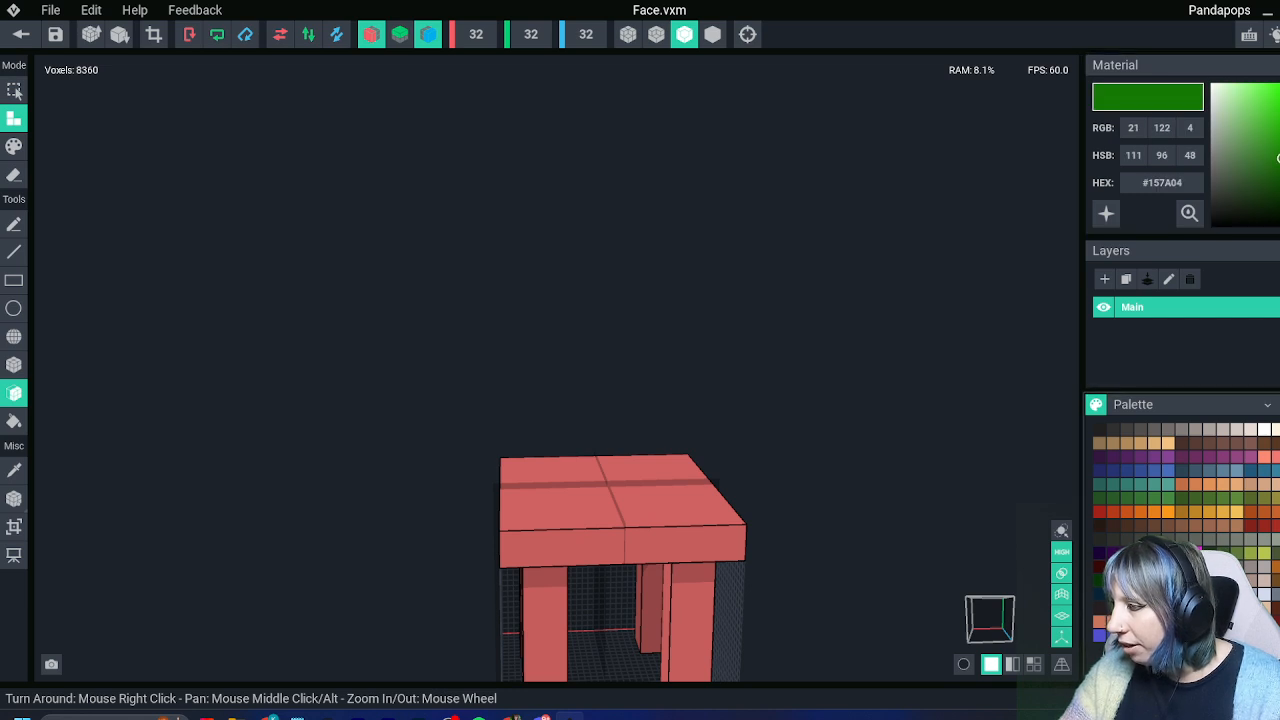
{"action": "left_click", "coordinate": [1263, 121]}
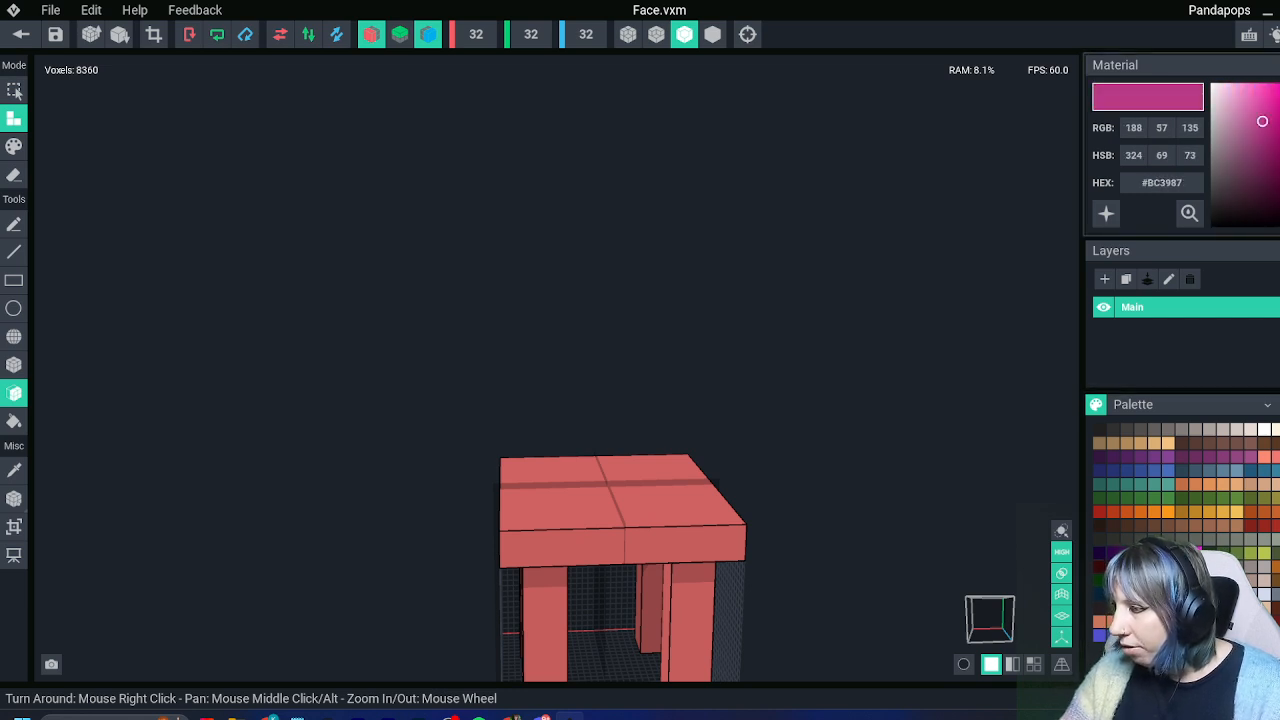
Select the new custom swatches one after another, ending on the blue #5753DB
{"action": "left_click", "coordinate": [1099, 635]}
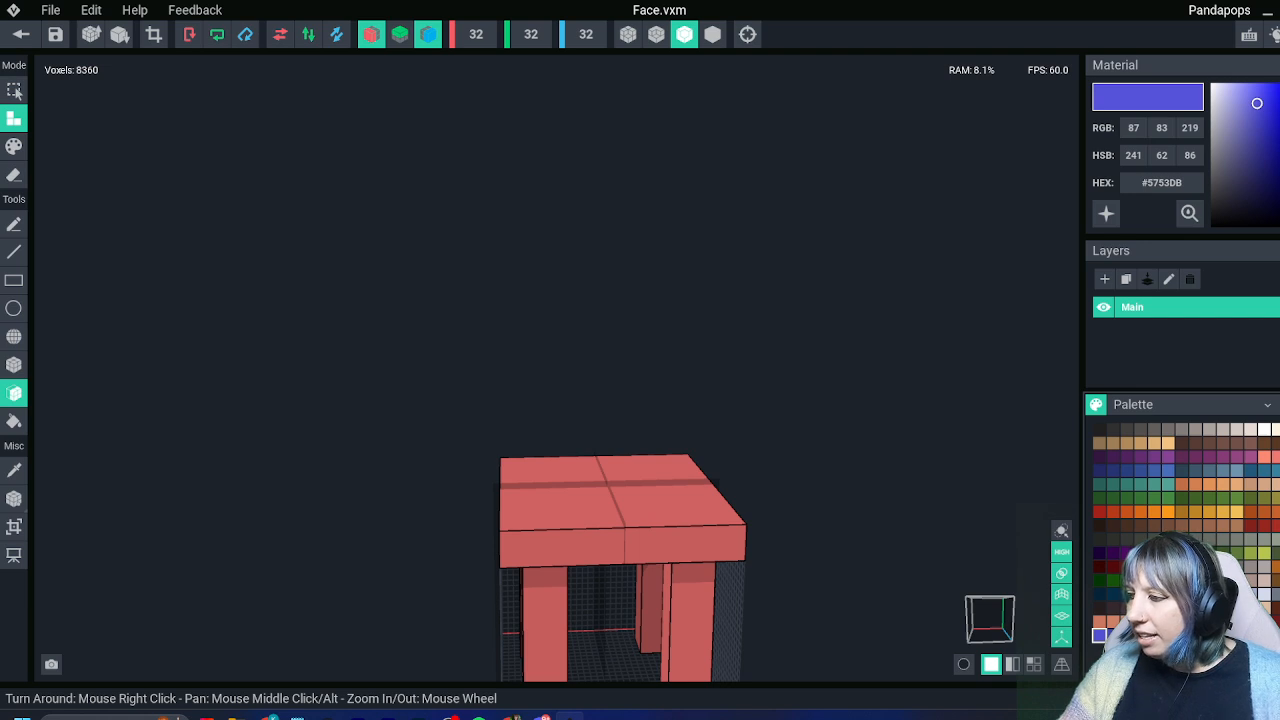
{"action": "left_click", "coordinate": [1140, 635]}
{"action": "left_click", "coordinate": [1126, 635]}
{"action": "left_click", "coordinate": [1113, 635]}
{"action": "left_click", "coordinate": [1099, 635]}
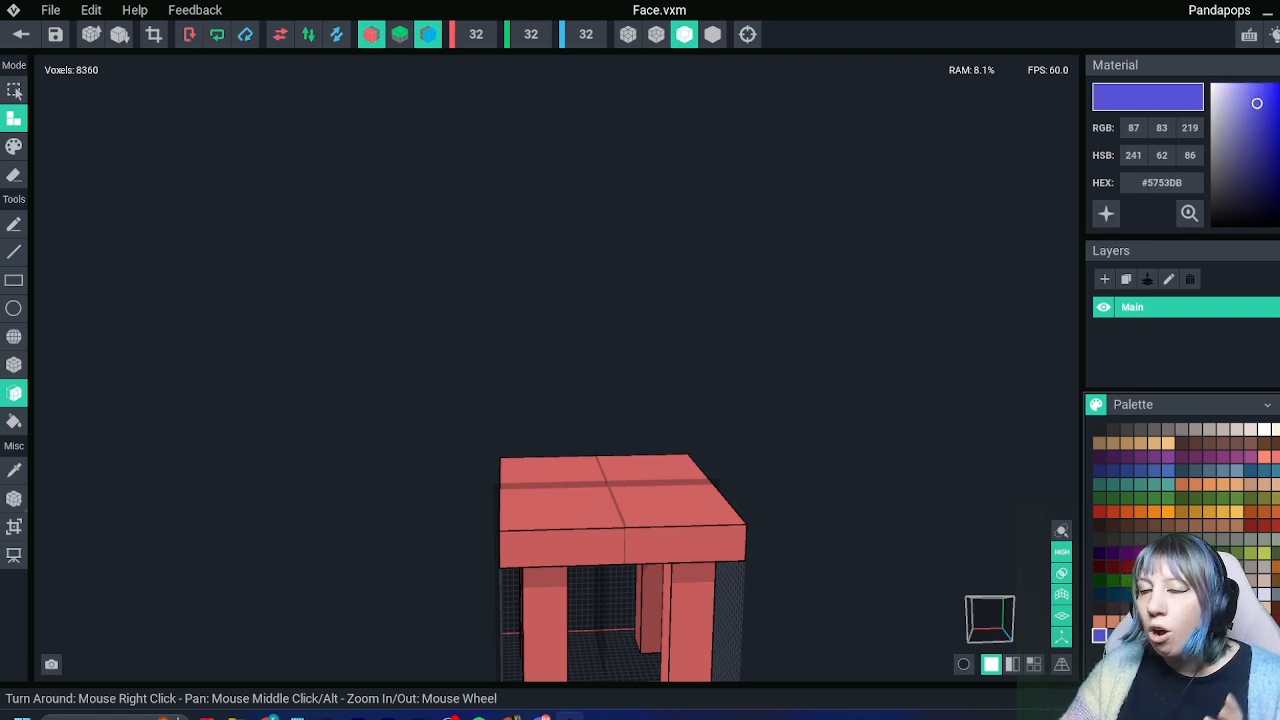
Switch back and forth between the custom palette colours and finish on the pink #BC3987
{"action": "left_click", "coordinate": [1113, 635]}
{"action": "left_click", "coordinate": [1099, 635]}
{"action": "left_click", "coordinate": [1126, 635]}
{"action": "left_click", "coordinate": [1113, 635]}
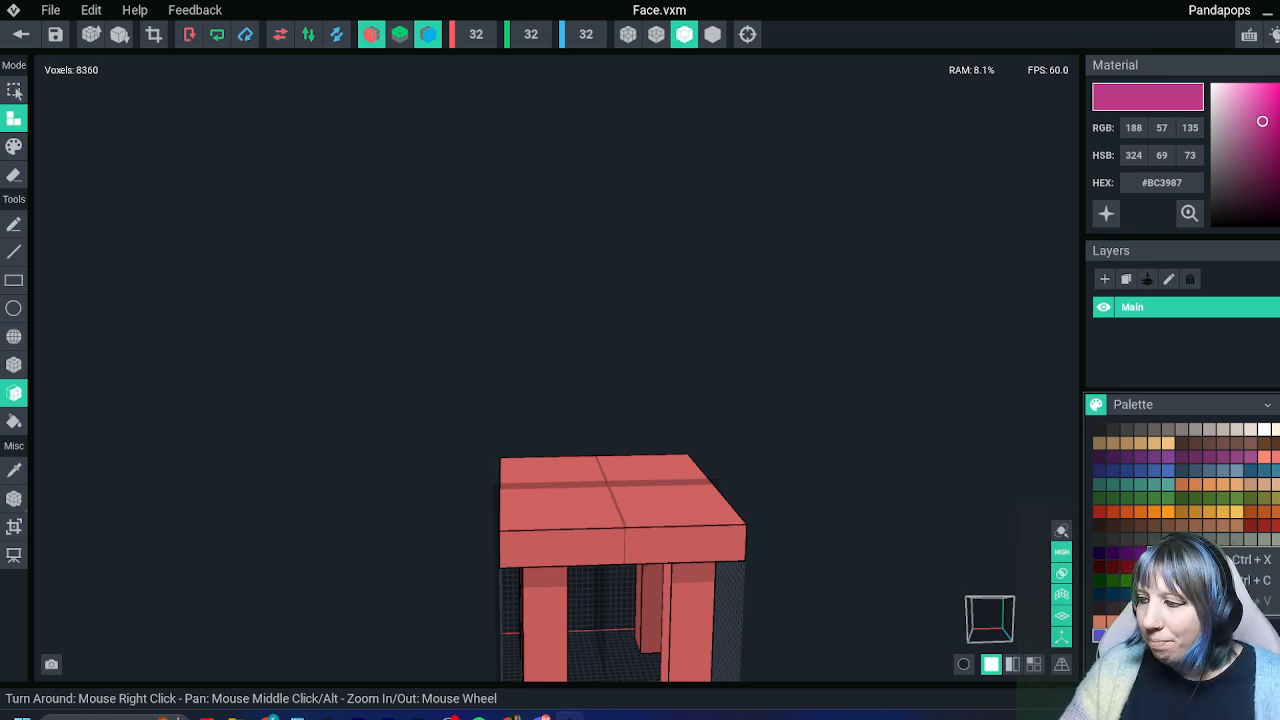
{"action": "left_click", "coordinate": [1103, 716]}
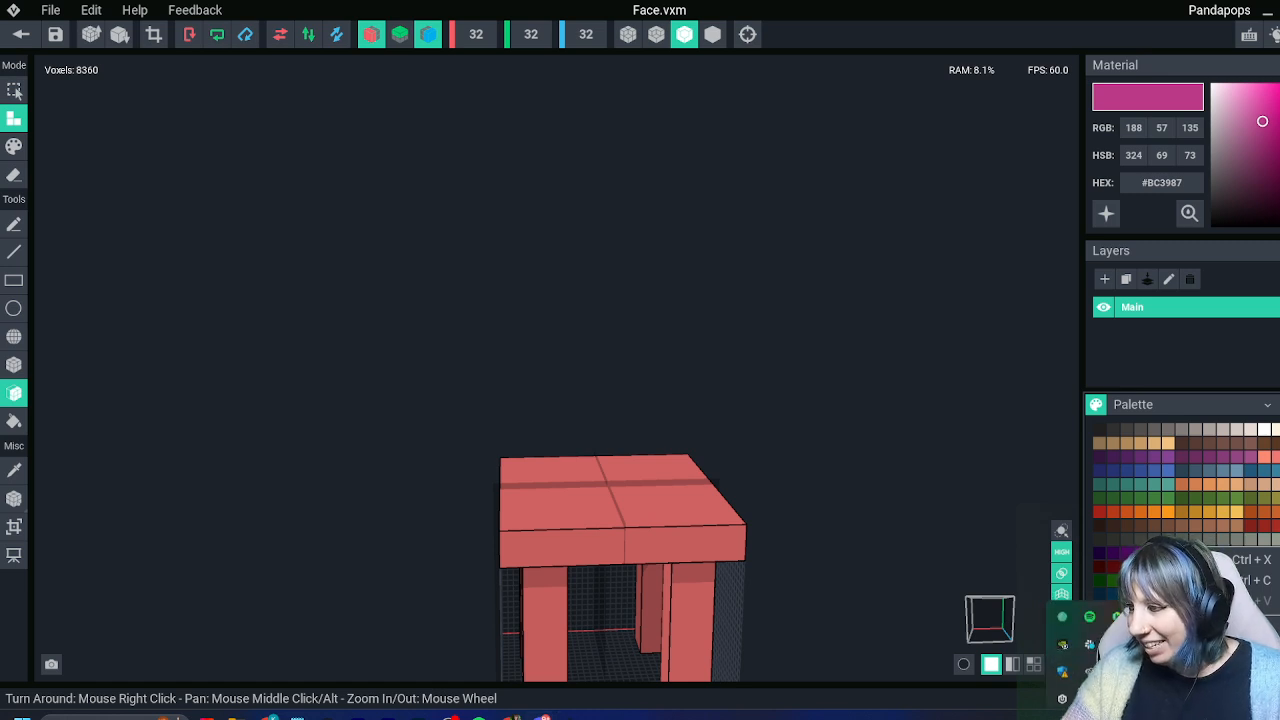
{"action": "left_click", "coordinate": [1062, 684]}
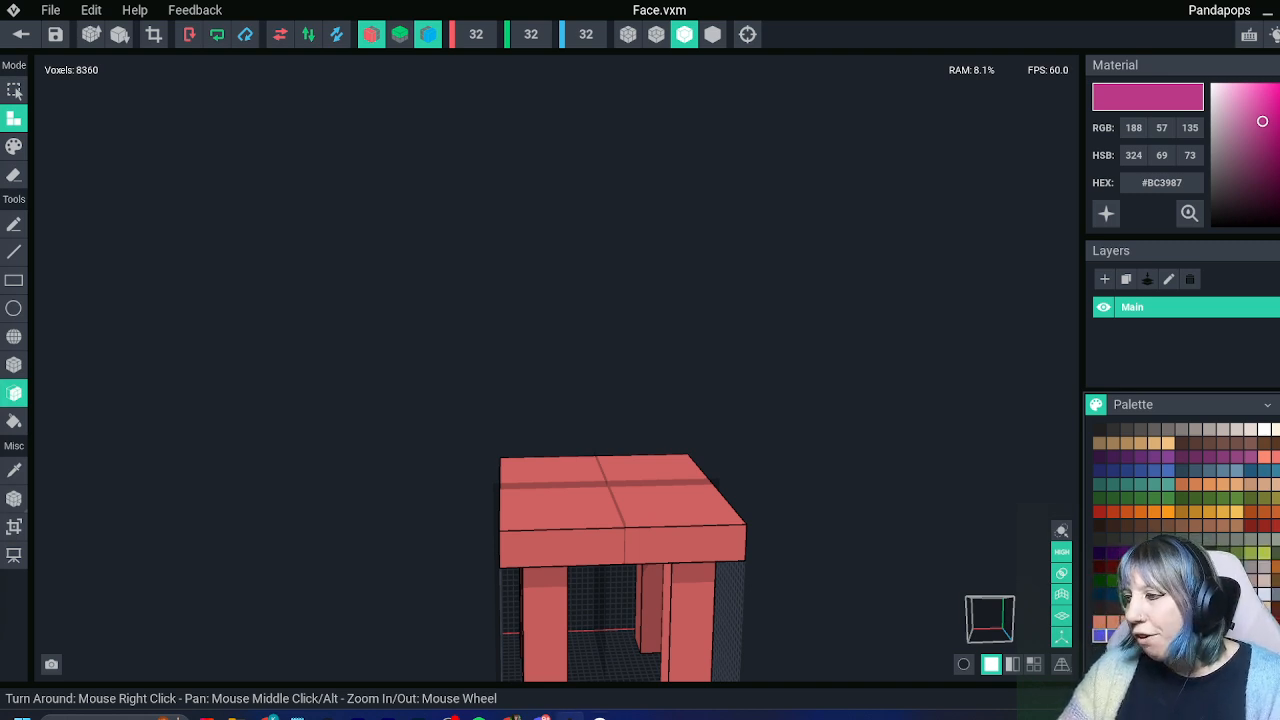
In Paint mode, recolour the stool's tabletop, its front edge and the front leg faces pink #BC3987
{"action": "middle_click_drag", "start_coordinate": [620, 500], "coordinate": [609, 407]}
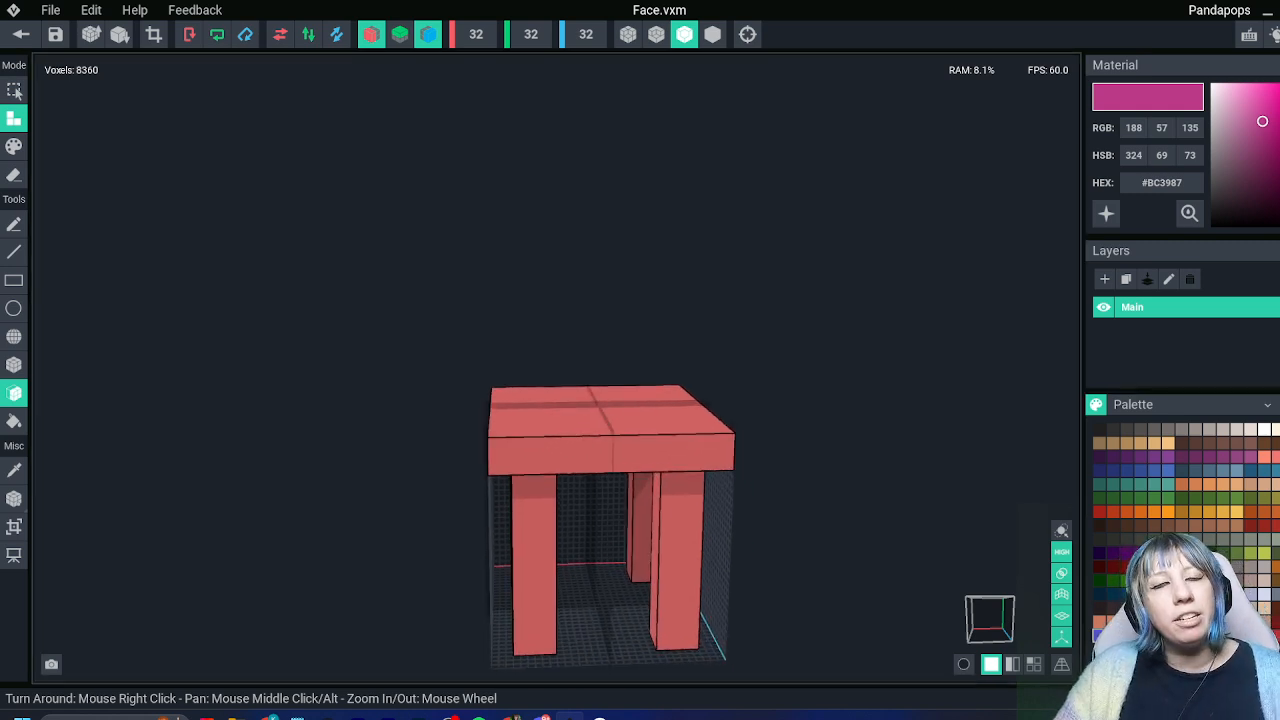
{"action": "right_click", "coordinate": [1155, 549]}
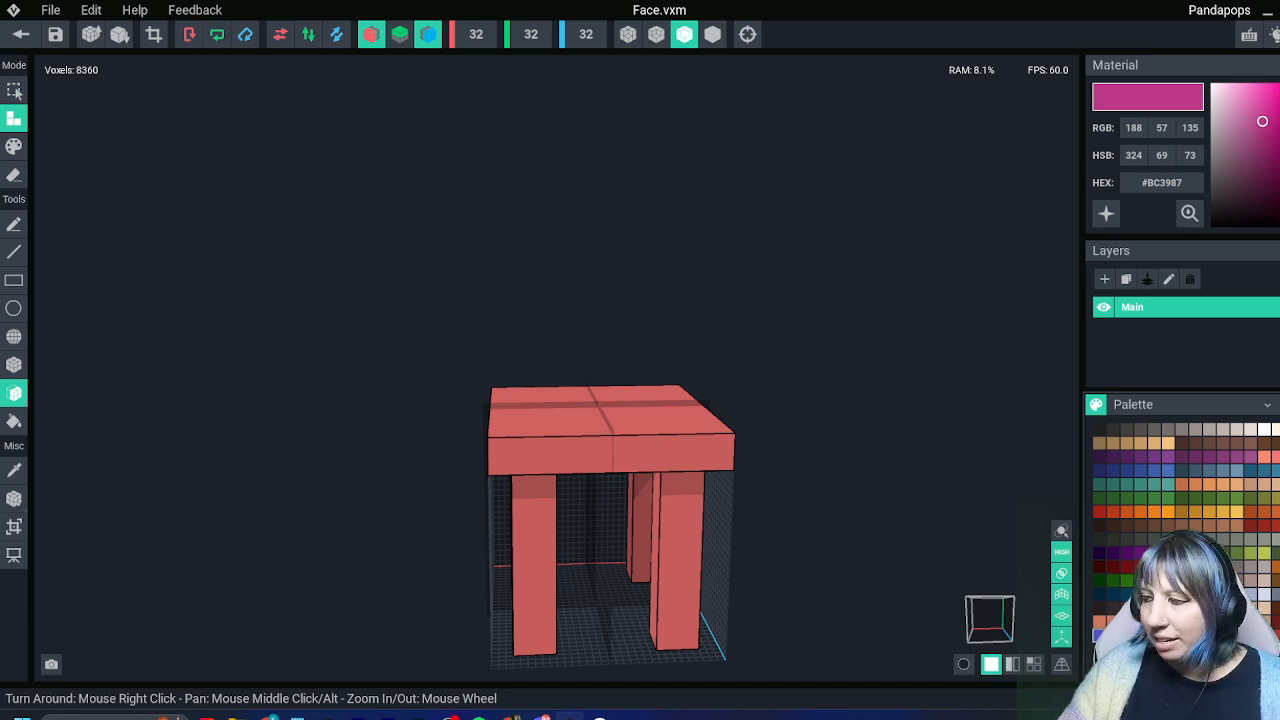
{"action": "mouse_move", "coordinate": [642, 512]}
{"action": "right_mouse_down"}
{"action": "mouse_move", "coordinate": [589, 426]}
{"action": "mouse_move", "coordinate": [547, 451]}
{"action": "right_mouse_up"}
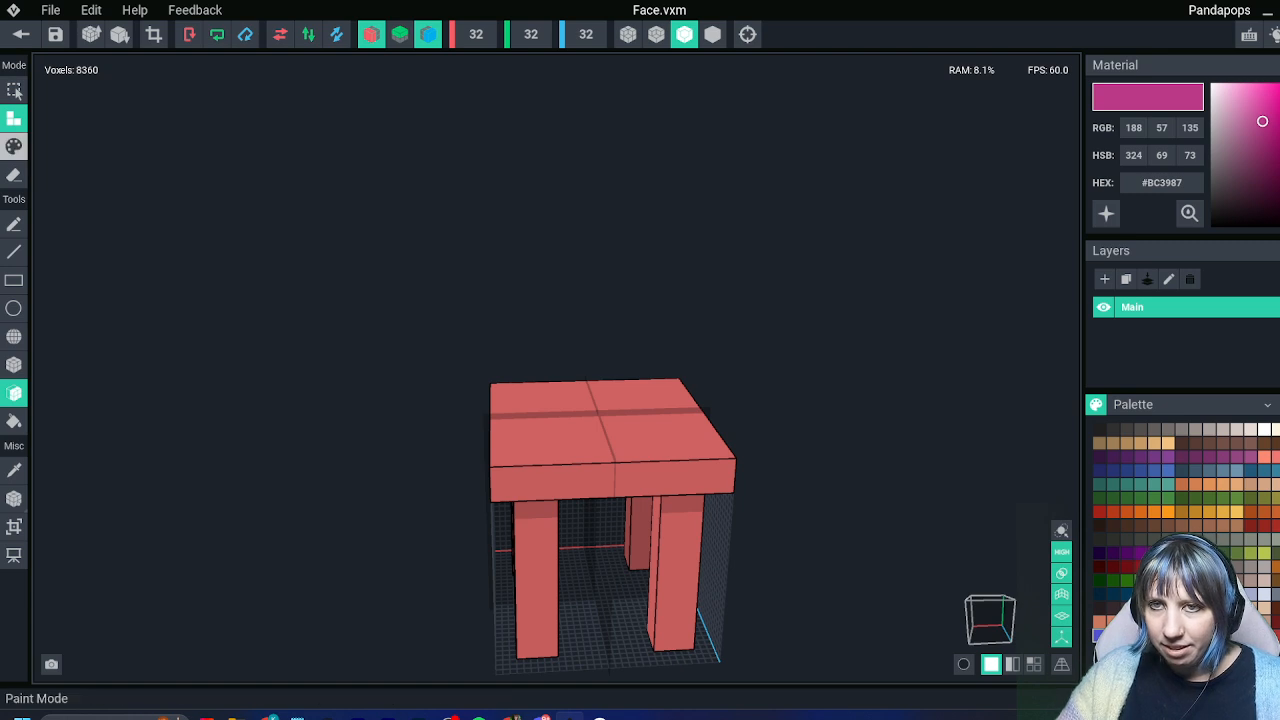
{"action": "left_click", "coordinate": [14, 147]}
{"action": "left_click", "coordinate": [648, 474]}
{"action": "left_click", "coordinate": [590, 440]}
{"action": "left_click", "coordinate": [545, 530]}
{"action": "left_click", "coordinate": [672, 540]}
Paint the remaining side and inner faces of the stool's legs and slab pink #BC3987
{"action": "mouse_move", "coordinate": [640, 525]}
{"action": "right_mouse_down"}
{"action": "mouse_move", "coordinate": [659, 565]}
{"action": "mouse_move", "coordinate": [684, 558]}
{"action": "right_mouse_up"}
{"action": "left_click", "coordinate": [645, 549]}
{"action": "left_click", "coordinate": [468, 541]}
{"action": "left_click", "coordinate": [534, 529]}
{"action": "left_click", "coordinate": [531, 473]}
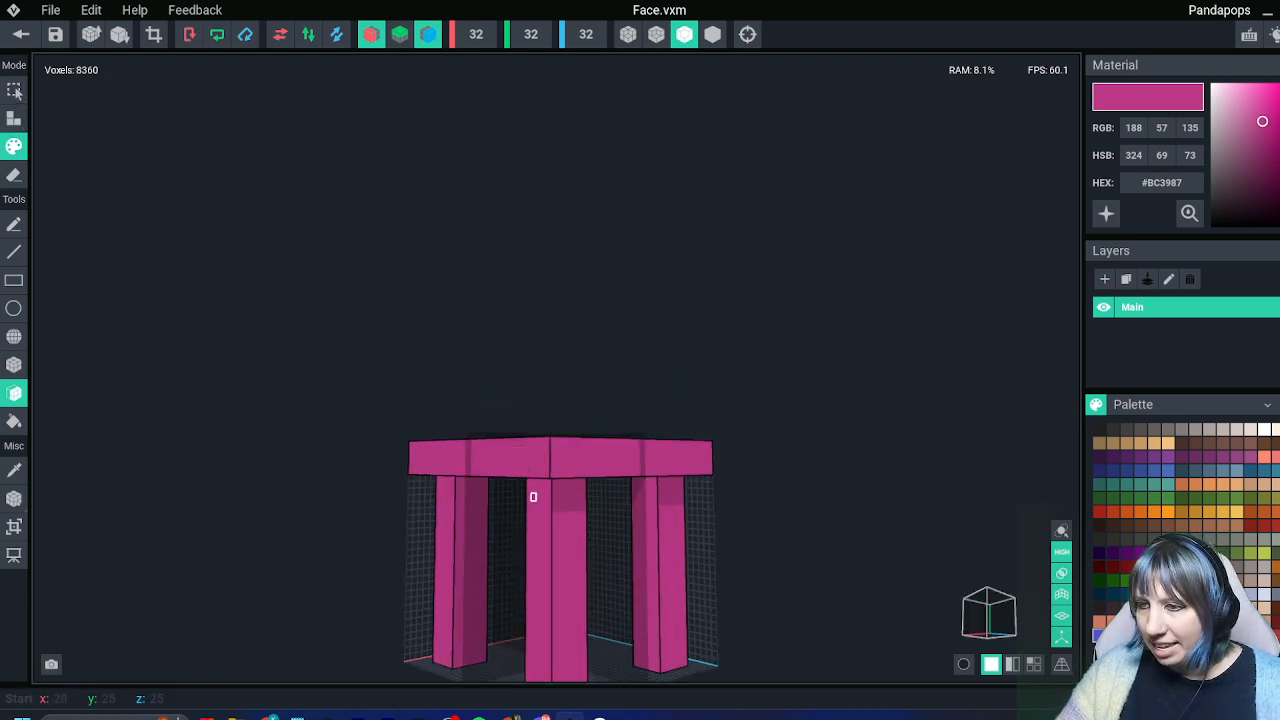
{"action": "right_click_drag", "start_coordinate": [531, 474], "coordinate": [586, 509]}
{"action": "left_click", "coordinate": [586, 509]}
Brush patches of purple #A3409C across the stool's tabletop, front edge and upper legs
{"action": "left_click", "coordinate": [1168, 457]}
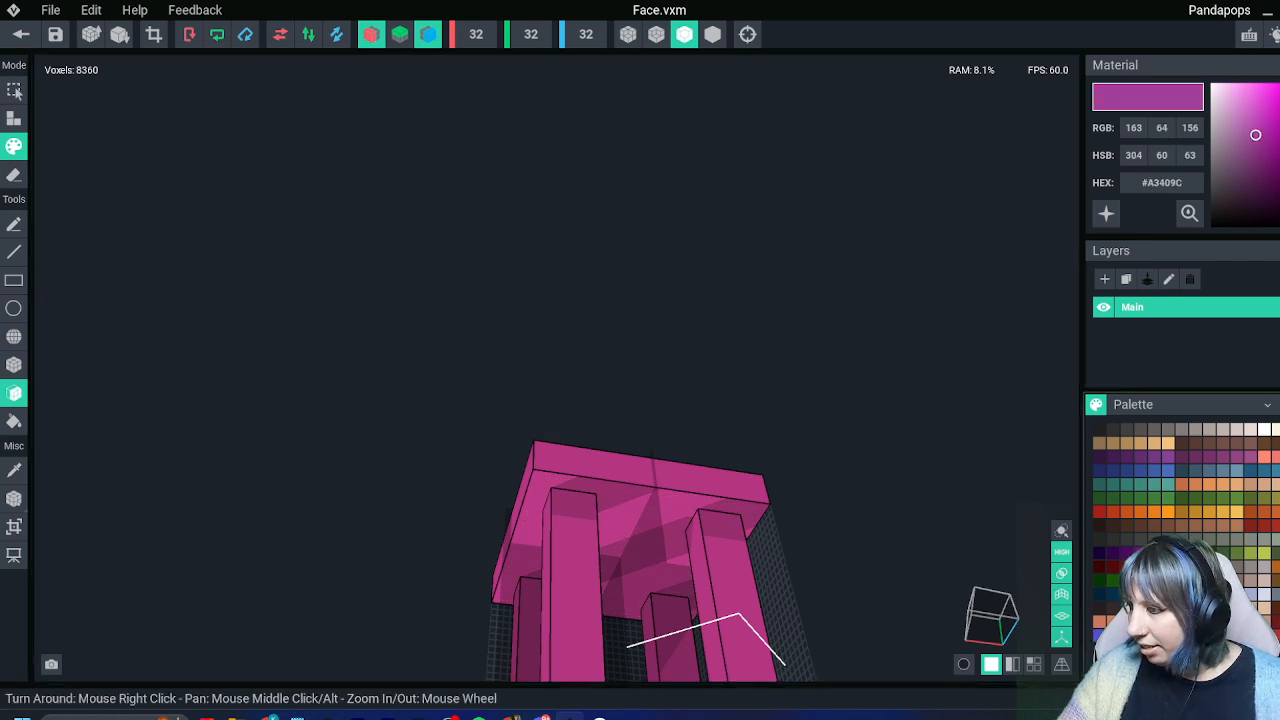
{"action": "left_click", "coordinate": [14, 365]}
{"action": "right_click_drag", "start_coordinate": [520, 560], "coordinate": [574, 409]}
{"action": "left_click_drag", "start_coordinate": [532, 489], "coordinate": [587, 583]}
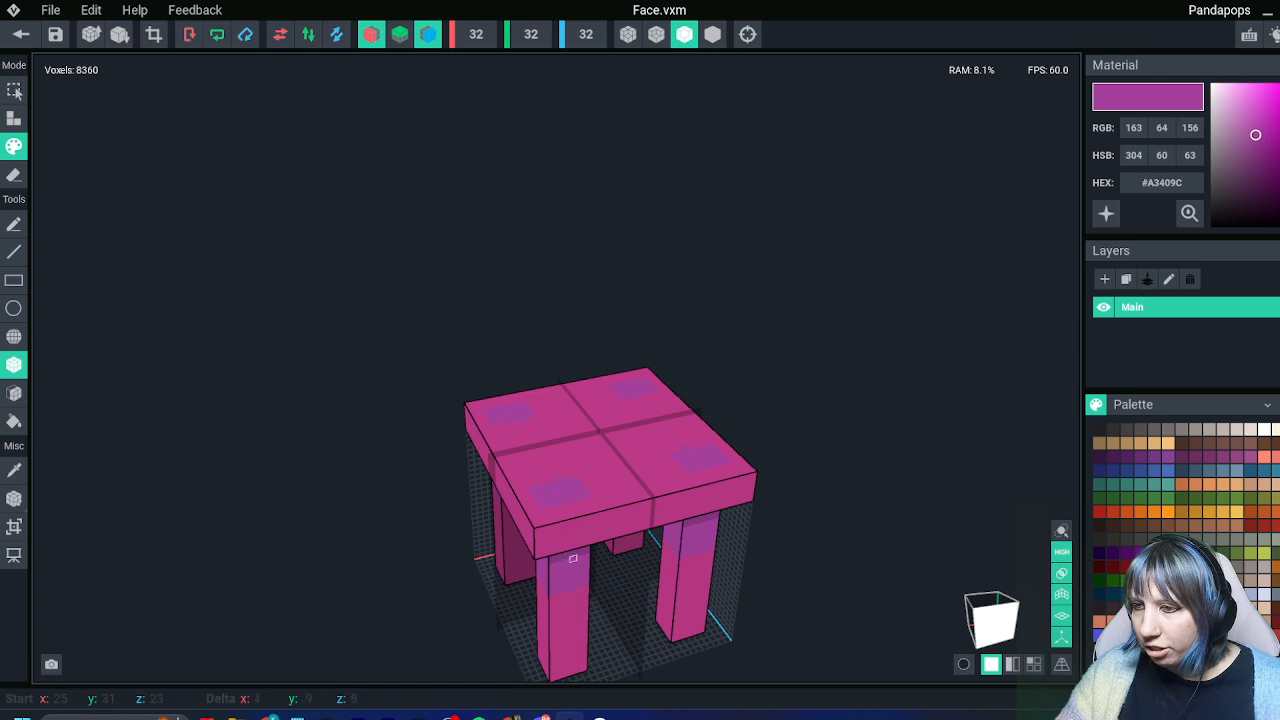
{"action": "left_click_drag", "start_coordinate": [543, 507], "coordinate": [612, 518]}
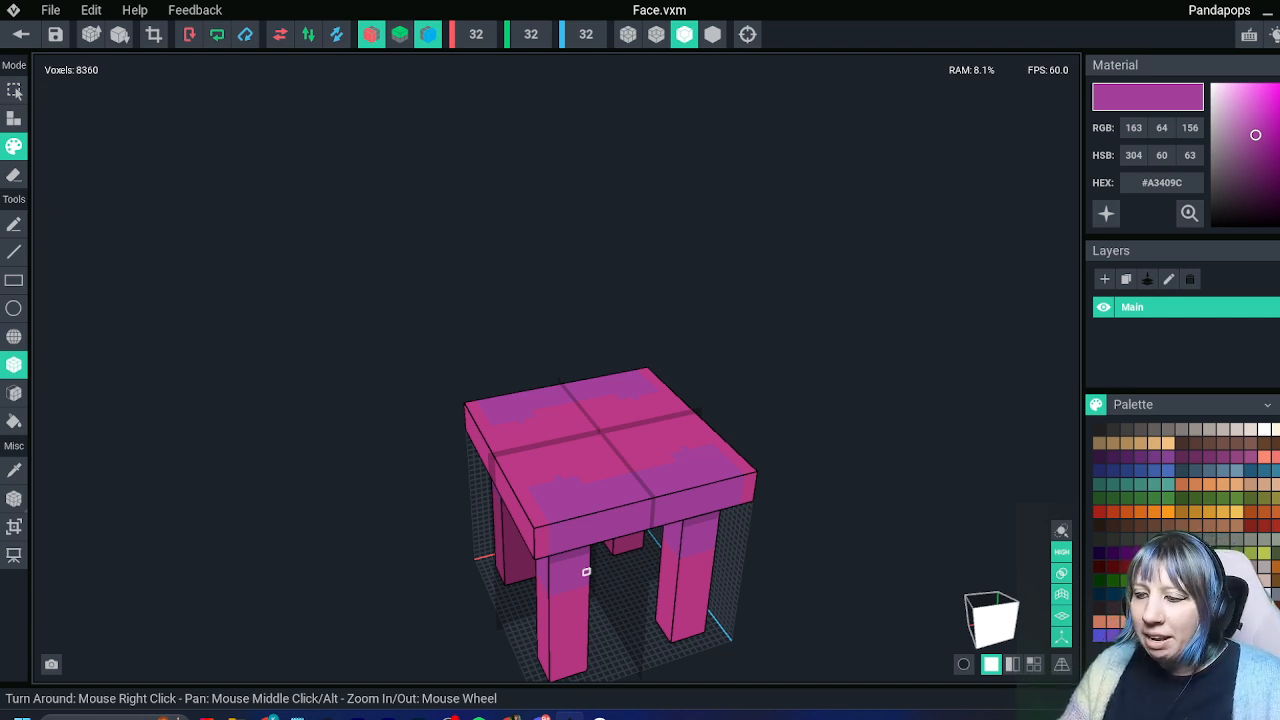
Switch to the browser window with the Tinsel Bauble McElfy asset, shrink it from full screen and move it aside
{"action": "mouse_move", "coordinate": [266, 716]}
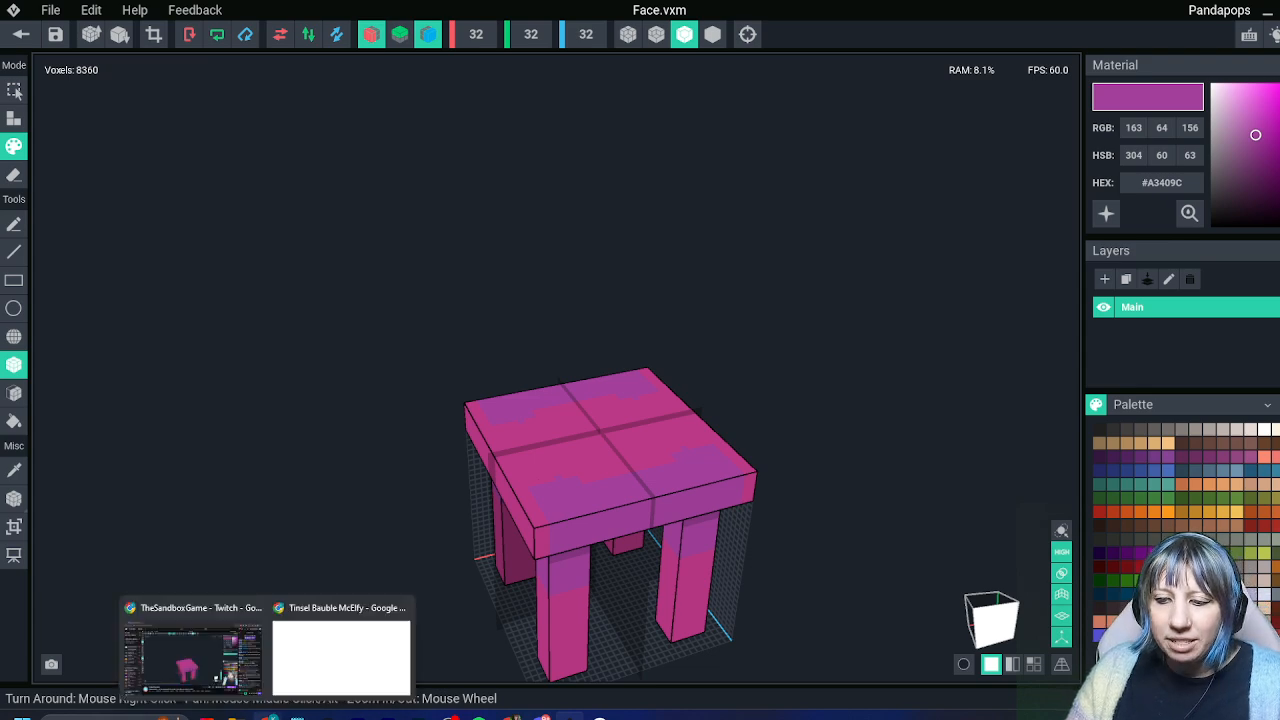
{"action": "left_click", "coordinate": [342, 640]}
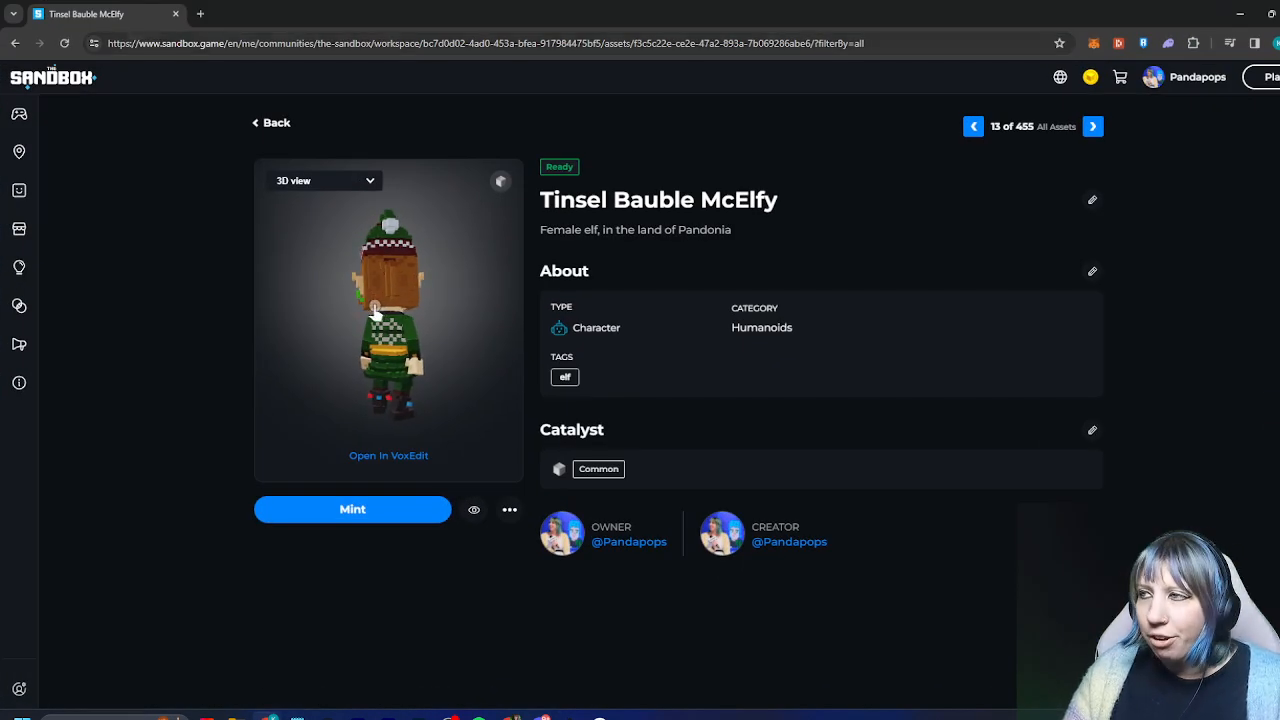
{"action": "left_click", "coordinate": [1271, 14]}
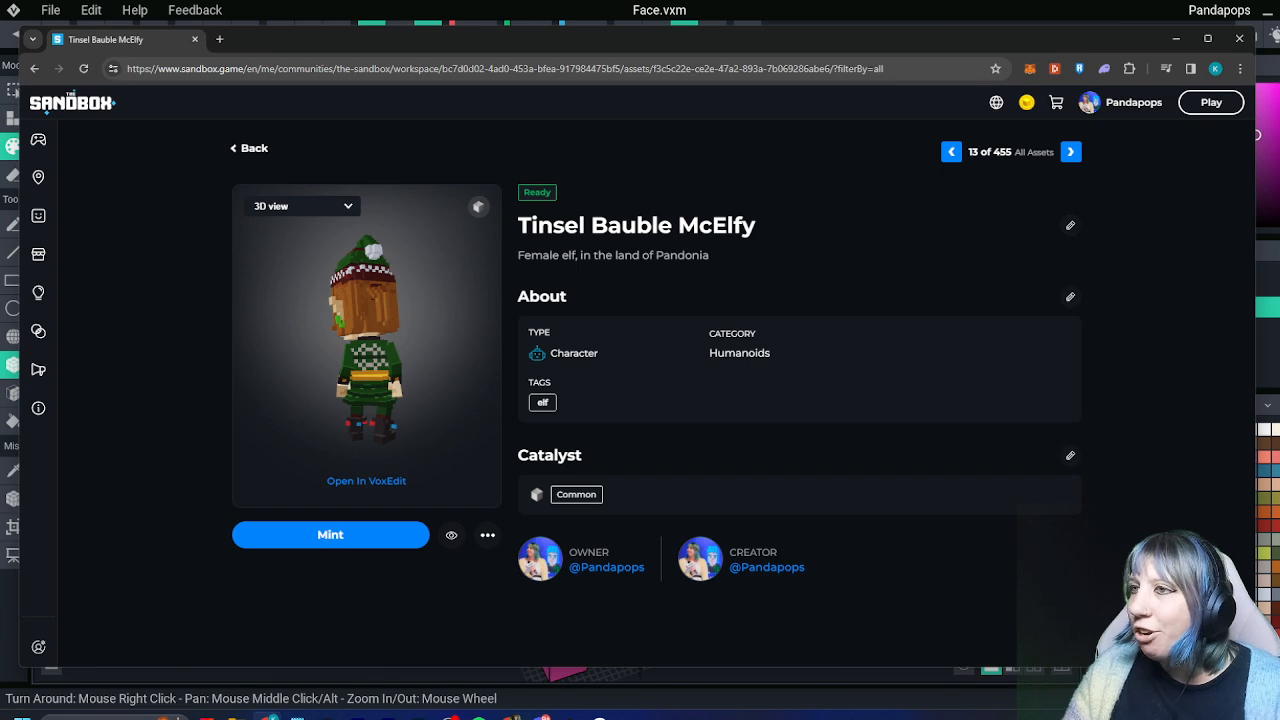
{"action": "left_click_drag", "start_coordinate": [766, 46], "coordinate": [1279, 120]}
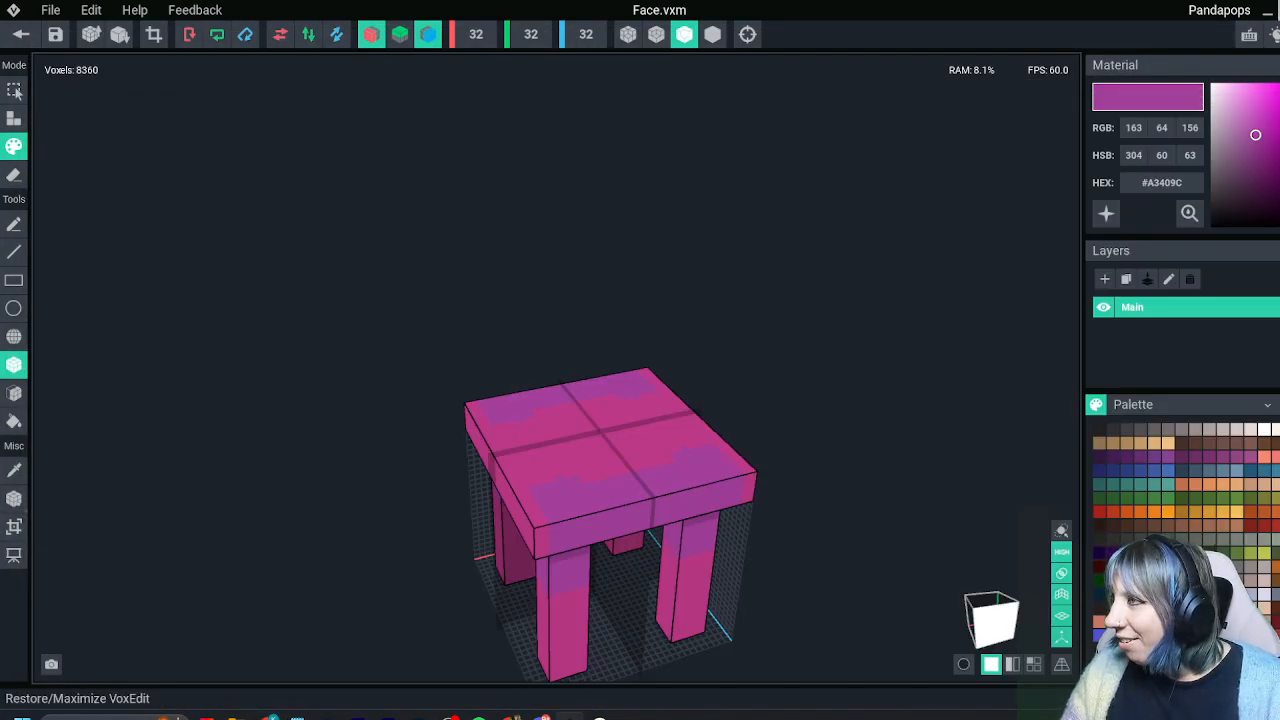
Take VoxEdit out of full screen and shrink its window so that part of the desktop is free
{"action": "left_click", "coordinate": [1279, 11]}
{"action": "left_click_drag", "start_coordinate": [880, 22], "coordinate": [857, 0]}
{"action": "left_click_drag", "start_coordinate": [1275, 676], "coordinate": [938, 518]}
Reposition the browser window with the elf asset beside VoxEdit and then clear it off the screen
{"action": "left_click", "coordinate": [1279, 113]}
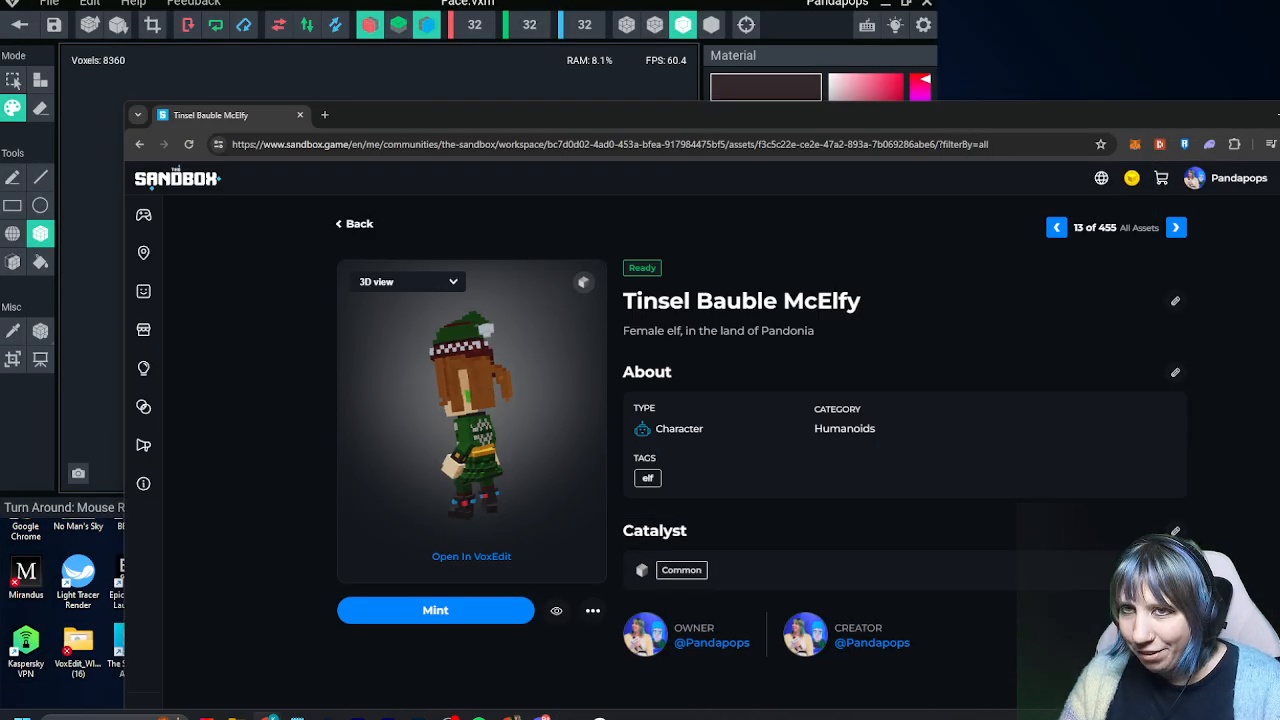
{"action": "left_click_drag", "start_coordinate": [232, 118], "coordinate": [442, 80]}
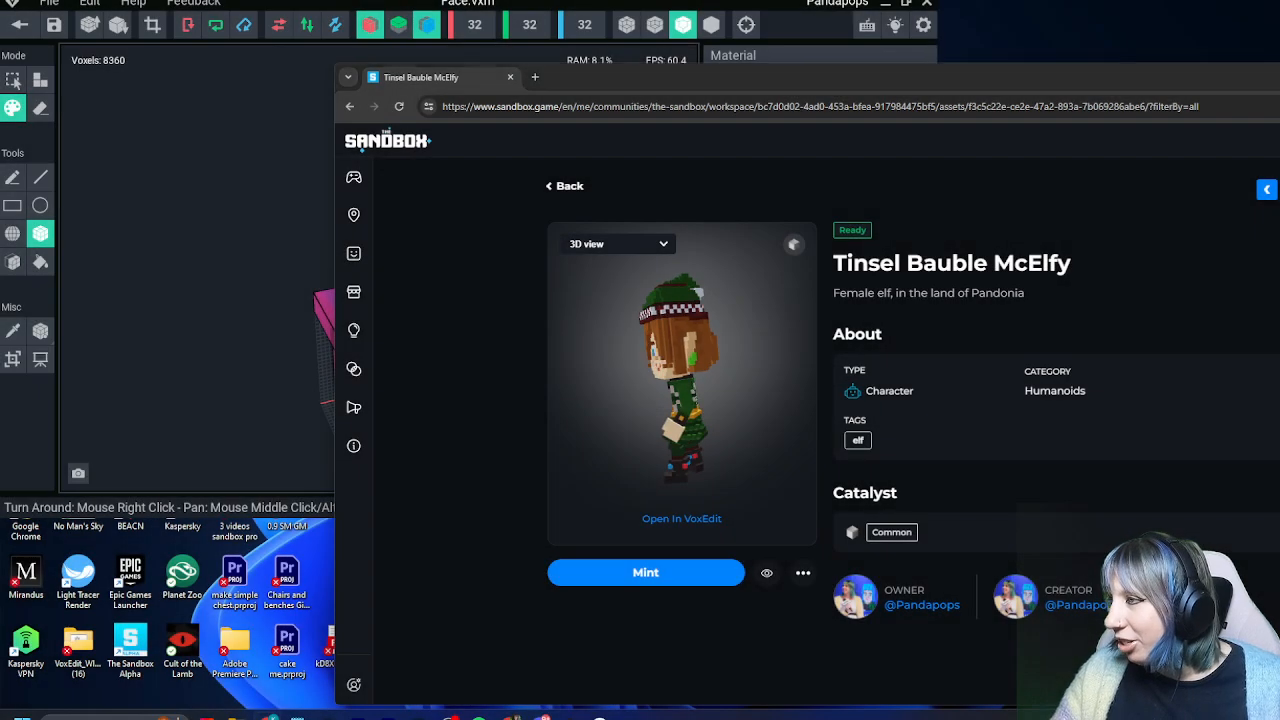
{"action": "left_click_drag", "start_coordinate": [1215, 85], "coordinate": [912, 90]}
{"action": "left_click", "coordinate": [1200, 85]}
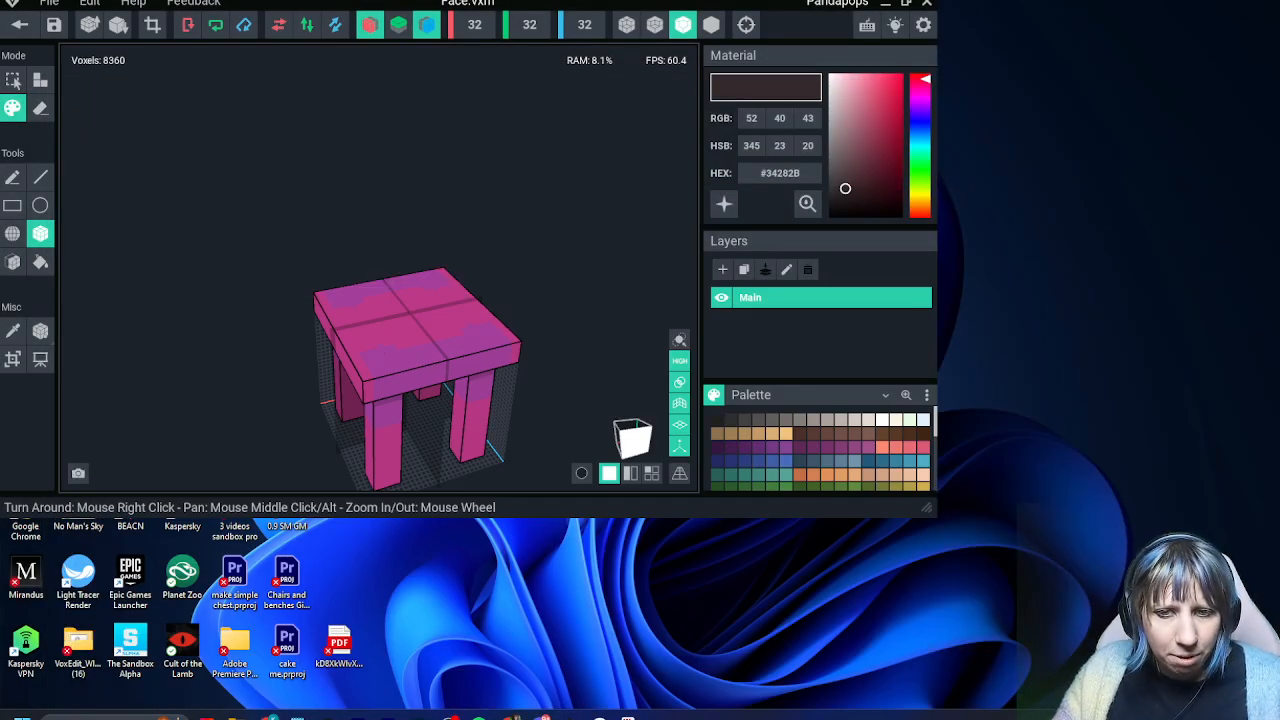
Enlarge the VoxEdit window and place the Snipping Tool capture of the elf next to its palette
{"action": "left_click_drag", "start_coordinate": [395, 431], "coordinate": [1209, 452]}
{"action": "left_click_drag", "start_coordinate": [937, 517], "coordinate": [1161, 628]}
{"action": "left_click", "coordinate": [1203, 453]}
{"action": "left_click", "coordinate": [968, 571]}
{"action": "left_click", "coordinate": [982, 596]}
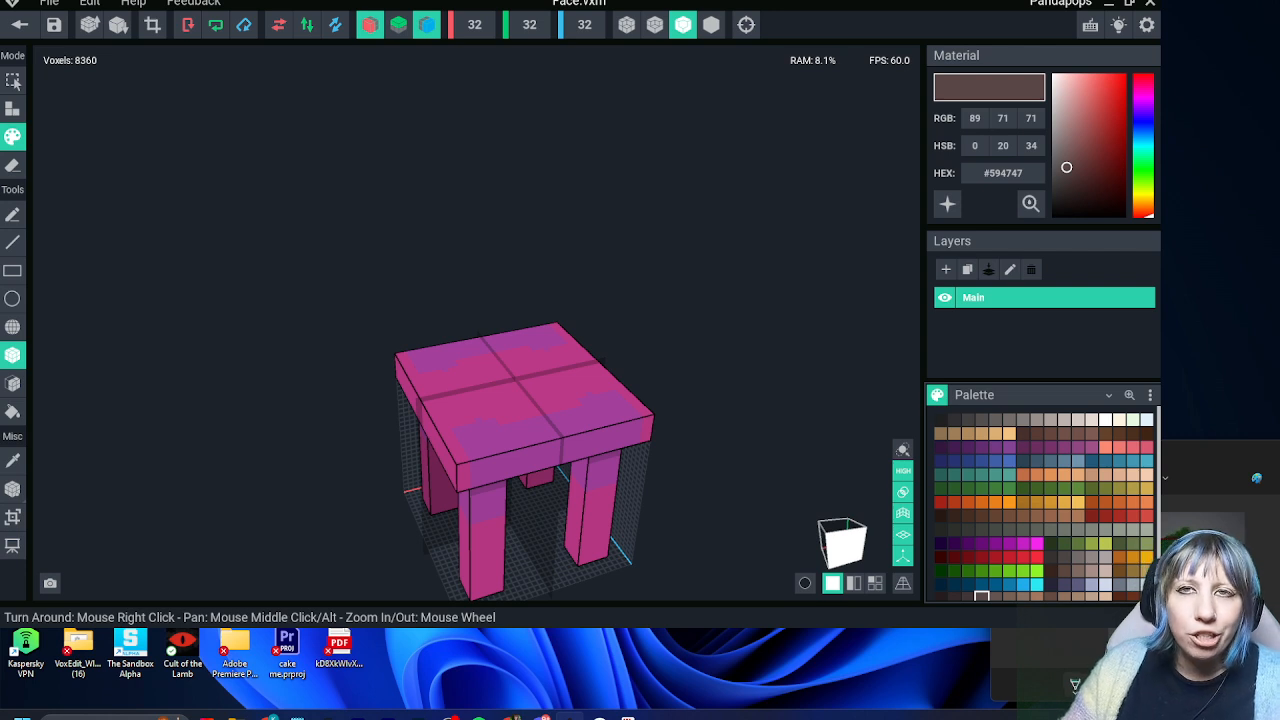
{"action": "left_click_drag", "start_coordinate": [1192, 459], "coordinate": [1172, 421]}
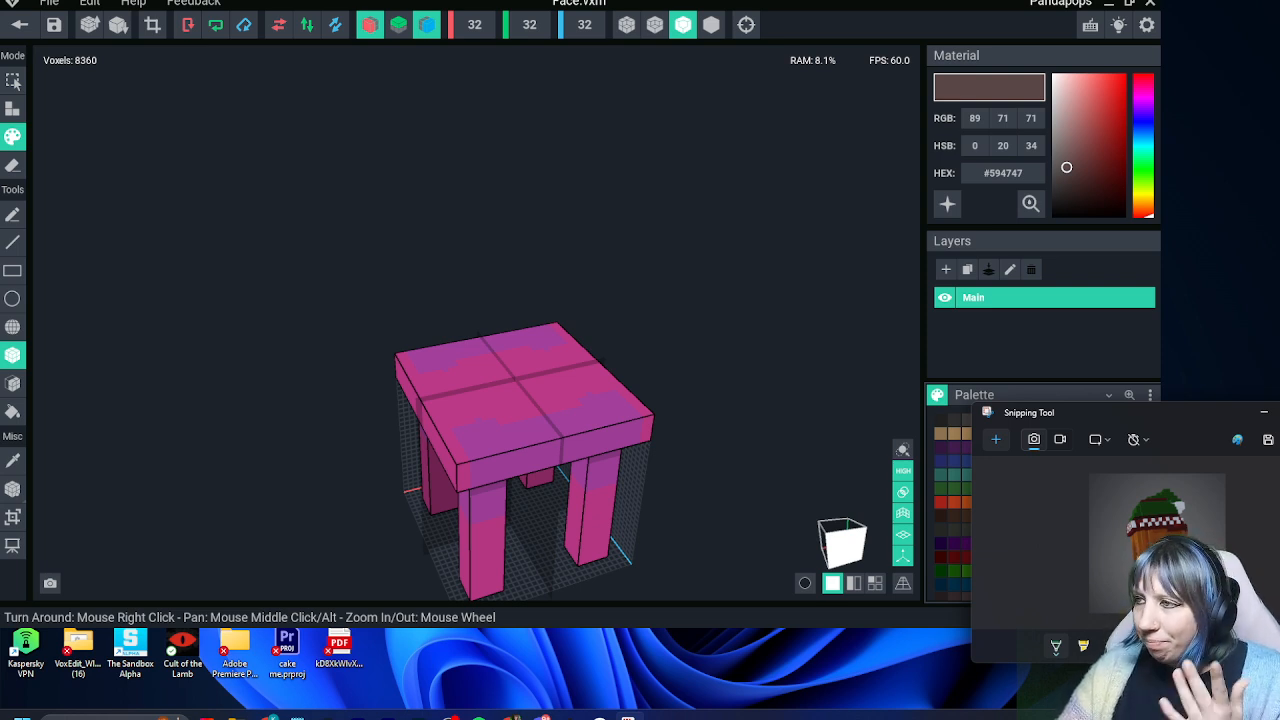
{"action": "left_click_drag", "start_coordinate": [1132, 426], "coordinate": [1129, 466]}
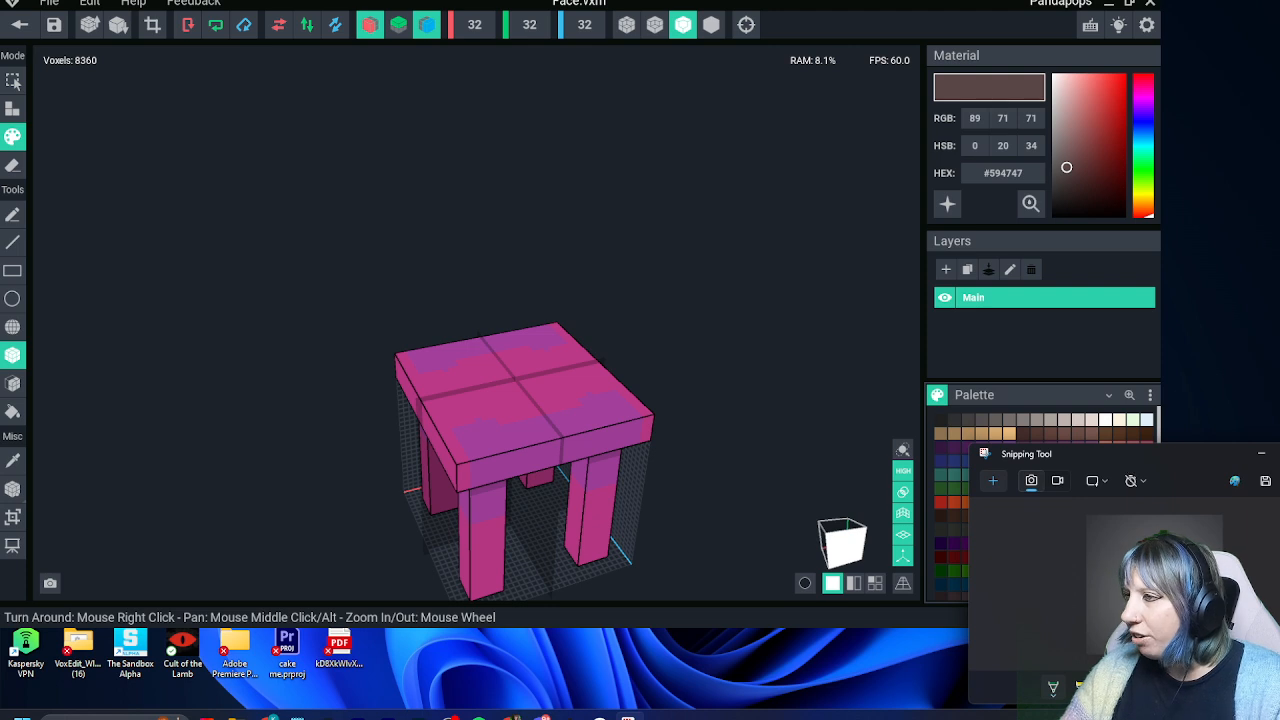
Select the next free palette slot and sample dark green #184114 into it from the elf capture
{"action": "left_click", "coordinate": [1031, 204]}
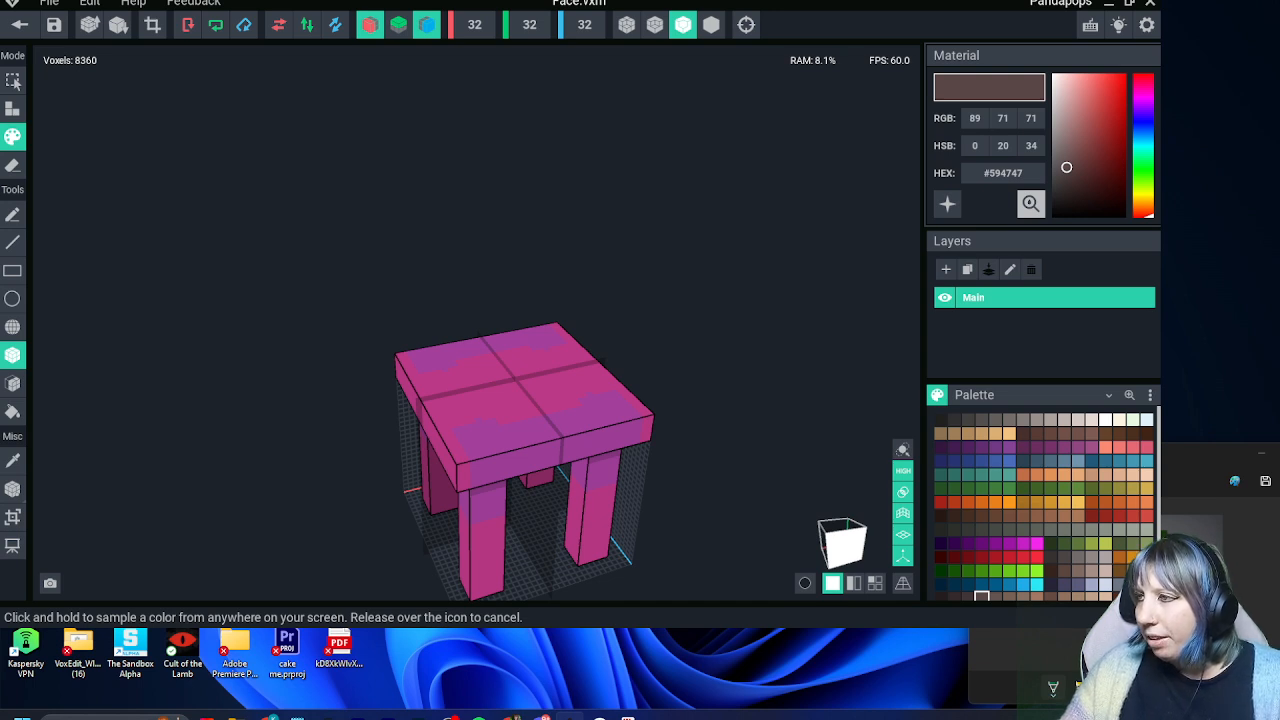
{"action": "scroll", "coordinate": [1040, 500], "scroll_direction": "down", "scroll_amount": 1}
{"action": "left_click", "coordinate": [1009, 587]}
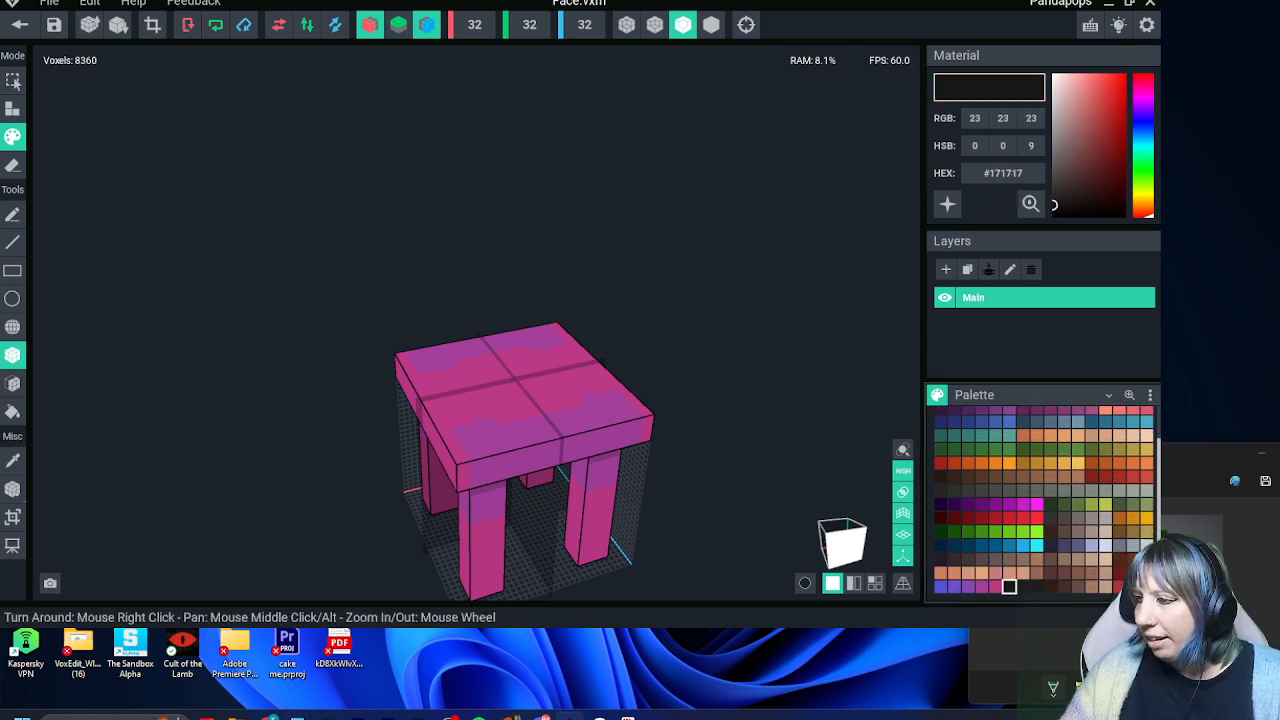
{"action": "mouse_move", "coordinate": [1030, 204]}
{"action": "left_mouse_down"}
{"action": "mouse_move", "coordinate": [1116, 315]}
{"action": "mouse_move", "coordinate": [1030, 204]}
{"action": "mouse_move", "coordinate": [1052, 205]}
{"action": "left_mouse_up"}
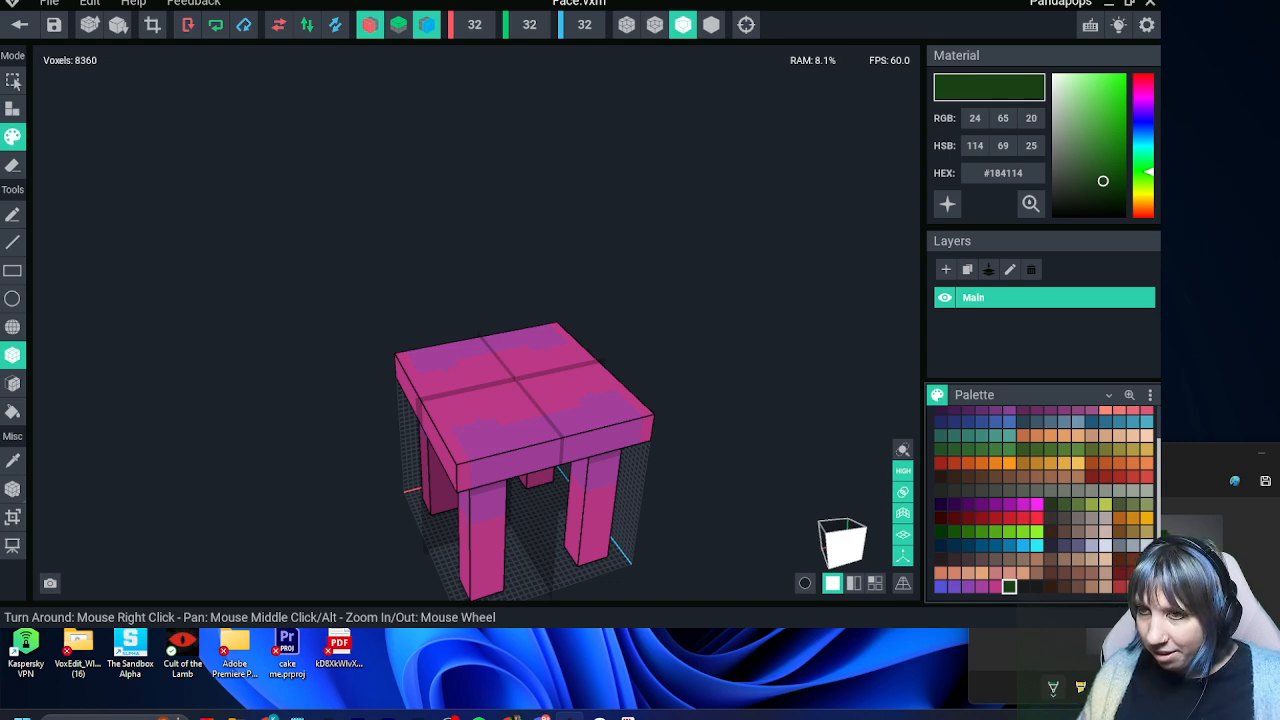
Try snapping the Snipping Tool and the Twitch stream window side by side, and return to VoxEdit
{"action": "key", "text": "alt+Tab"}
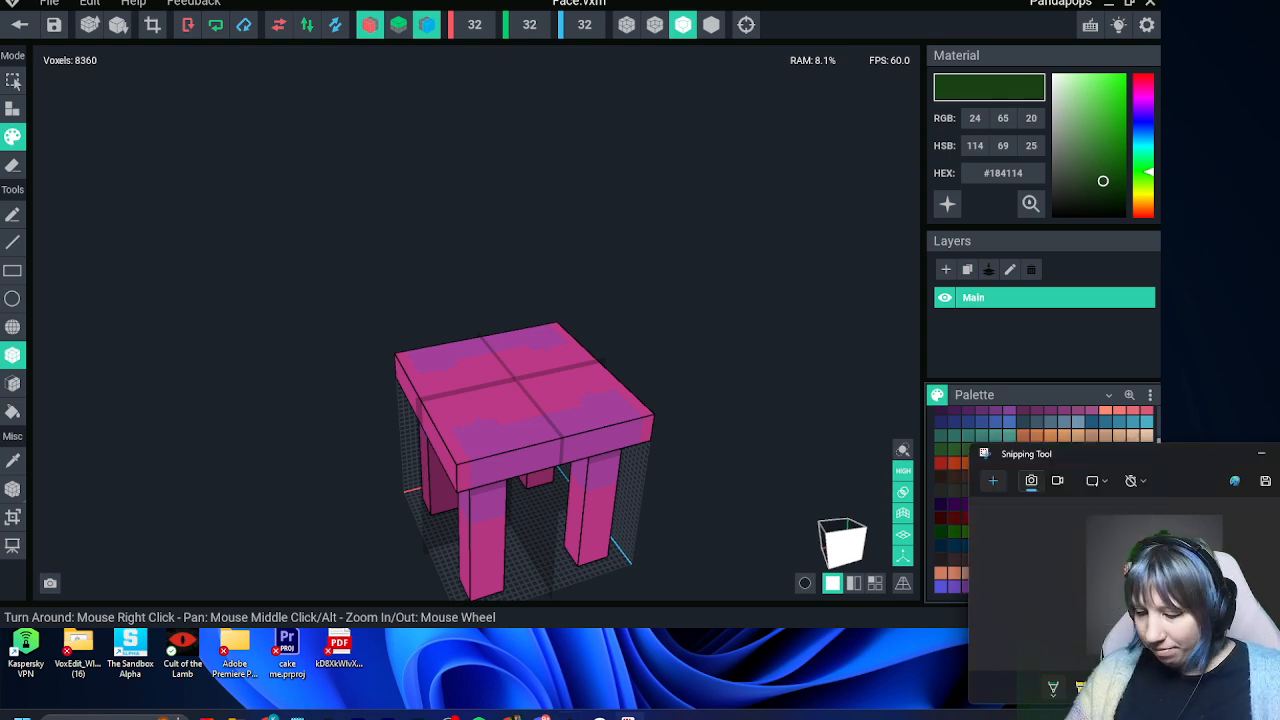
{"action": "key", "text": "super+Left"}
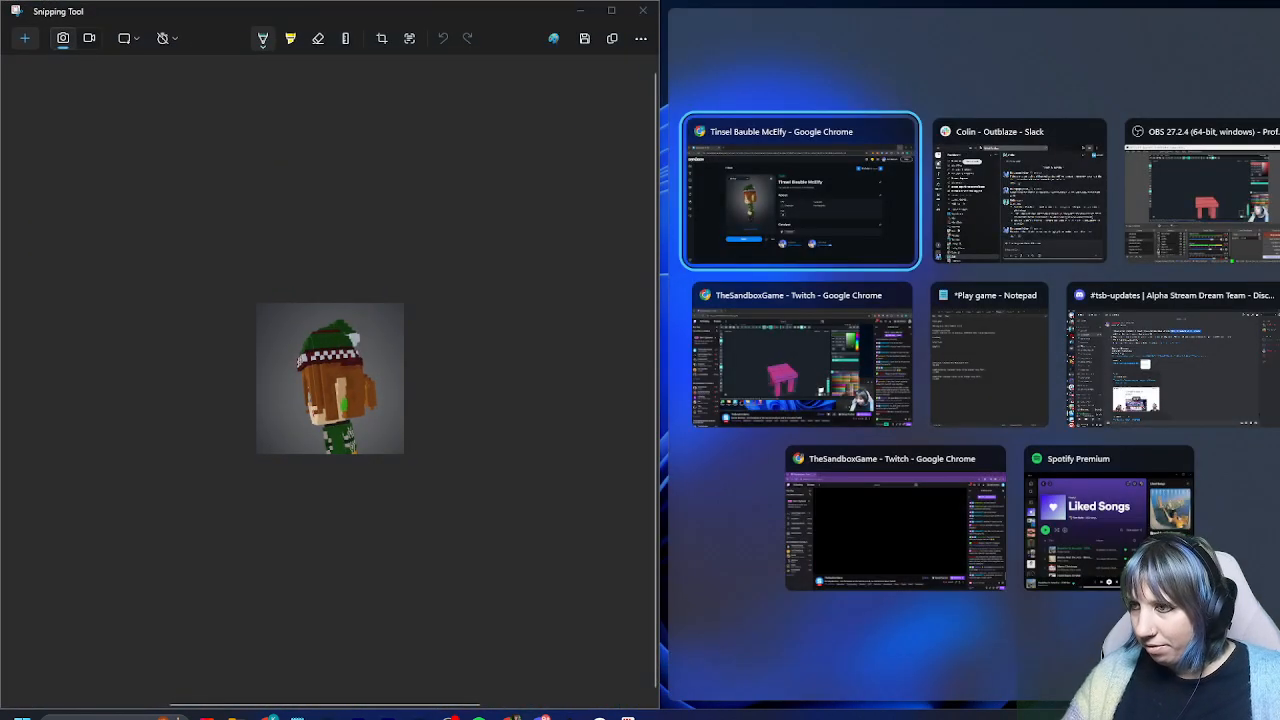
{"action": "left_click", "coordinate": [800, 360]}
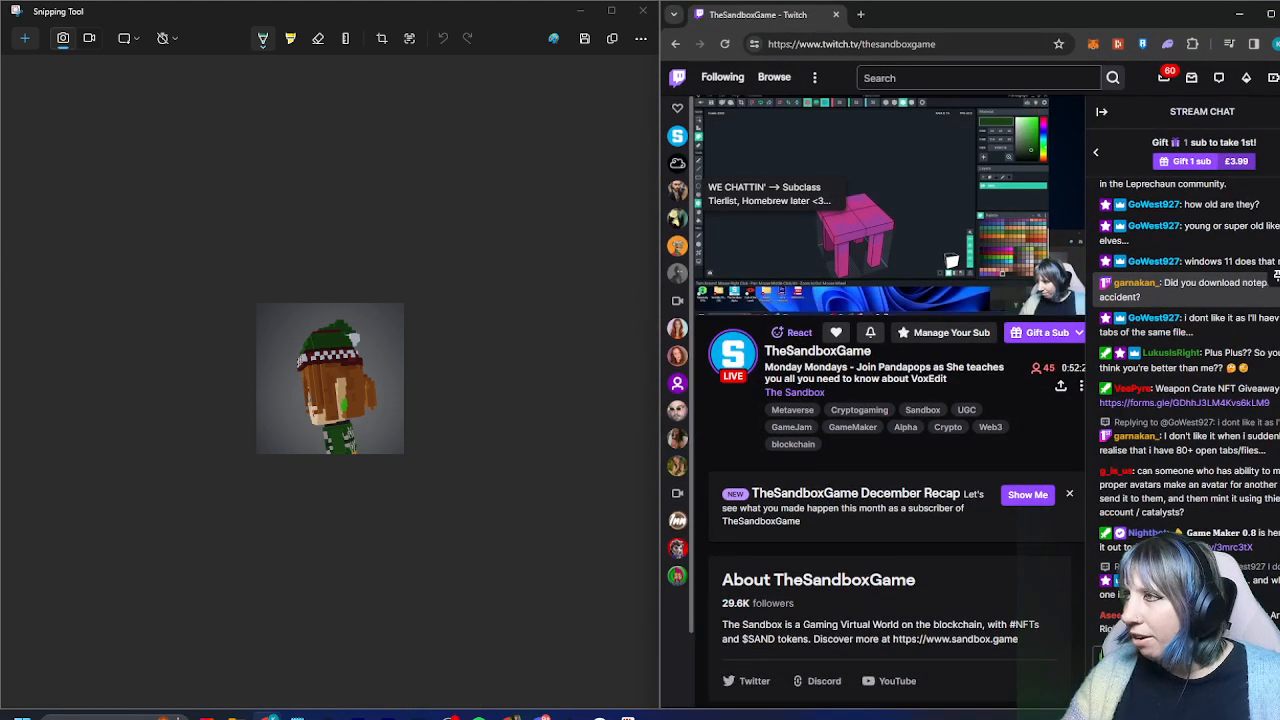
{"action": "key", "text": "super+shift+Left"}
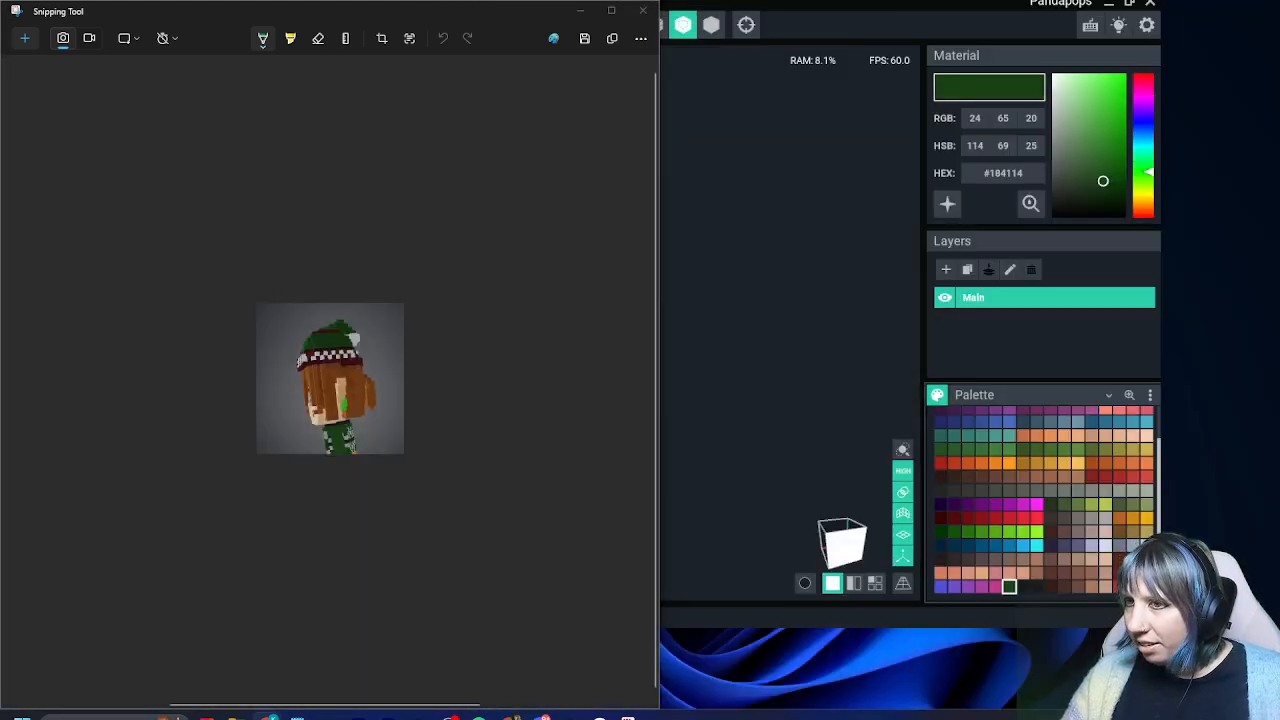
{"action": "key", "text": "alt+Tab"}
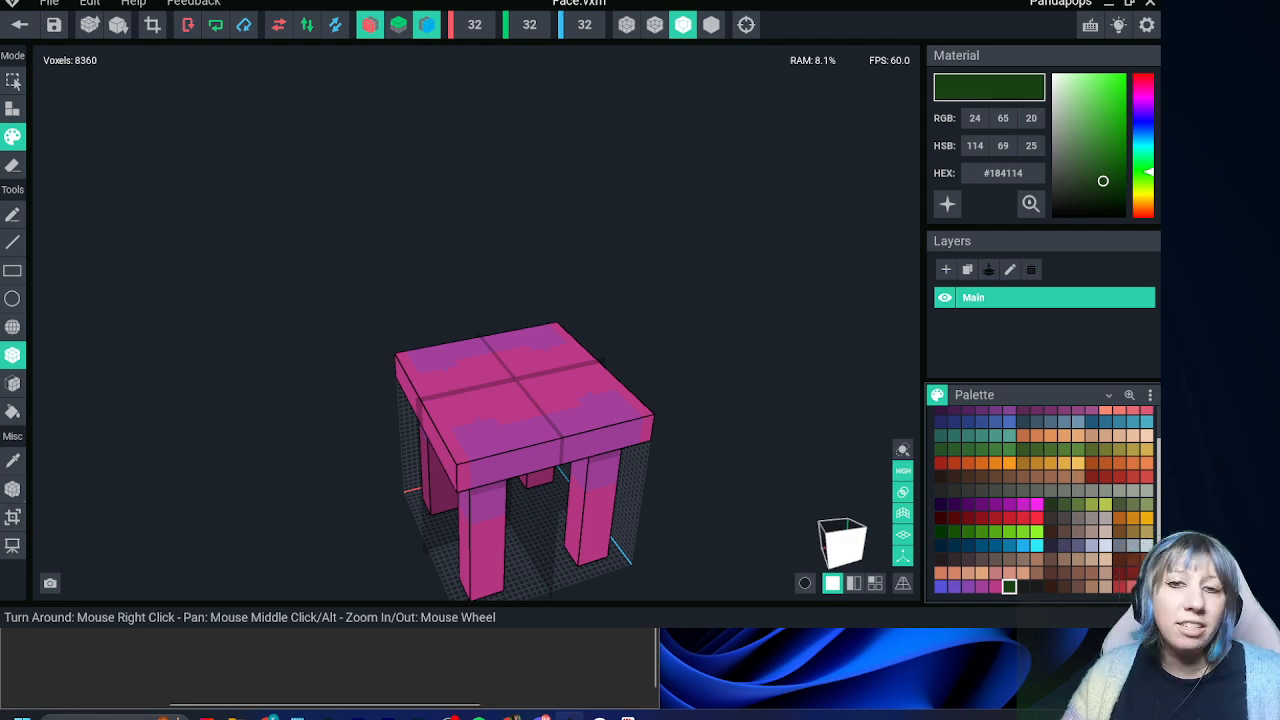
Bring the Snipping Tool forward and snap it into the lower-right quarter of the desktop, over VoxEdit
{"action": "key", "text": "alt+Tab"}
{"action": "left_click_drag", "start_coordinate": [370, 11], "coordinate": [472, 91]}
{"action": "key", "text": "super+Left"}
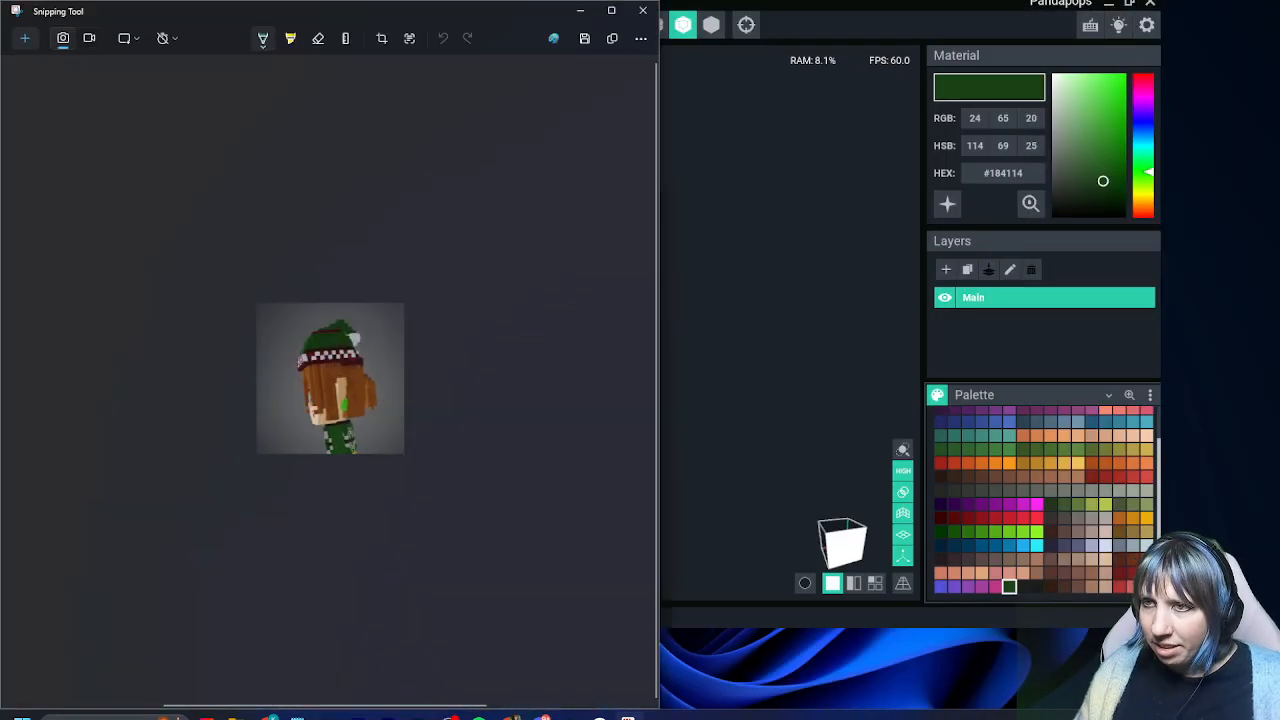
{"action": "key", "text": "super+Down"}
{"action": "key", "text": "super+Right"}
{"action": "key", "text": "super+Up"}
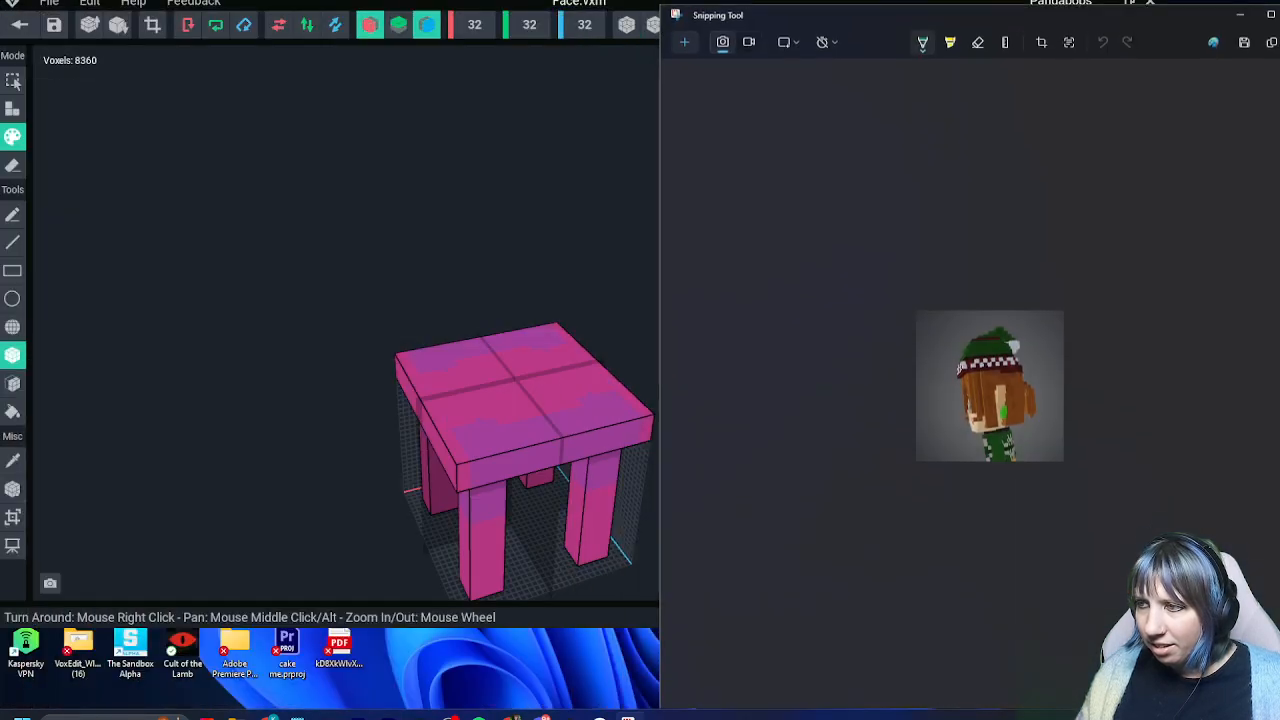
{"action": "key", "text": "super+Down"}
{"action": "key", "text": "super+Down"}
{"action": "key", "text": "super+Up"}
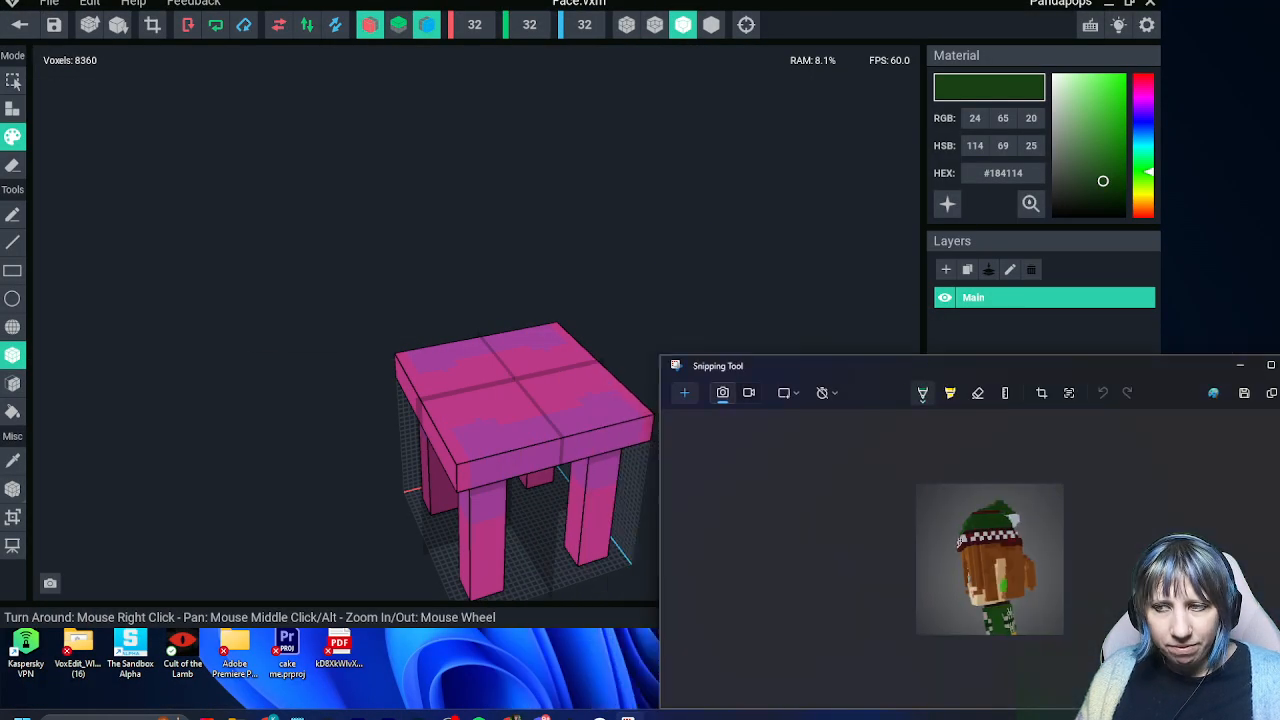
{"action": "key", "text": "Escape"}
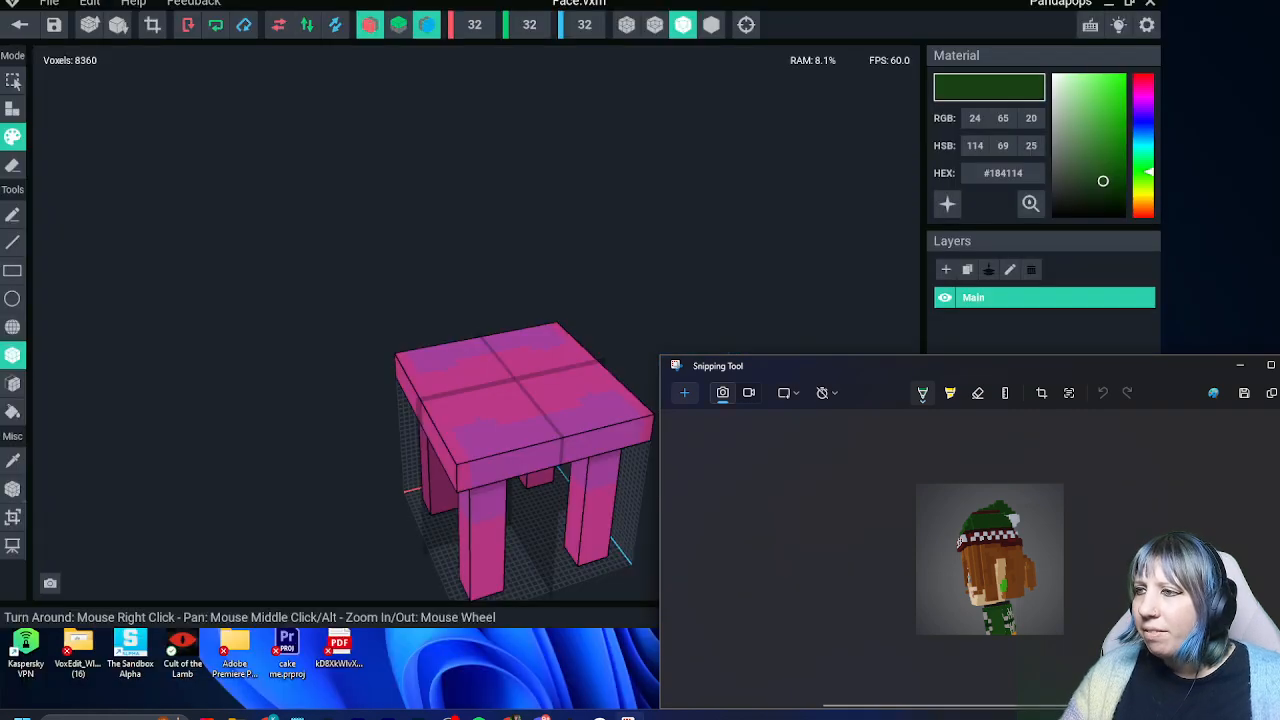
Return VoxEdit to a full-screen window showing the painted stool
{"action": "key", "text": "super+Left"}
{"action": "left_click_drag", "start_coordinate": [625, 277], "coordinate": [226, 40]}
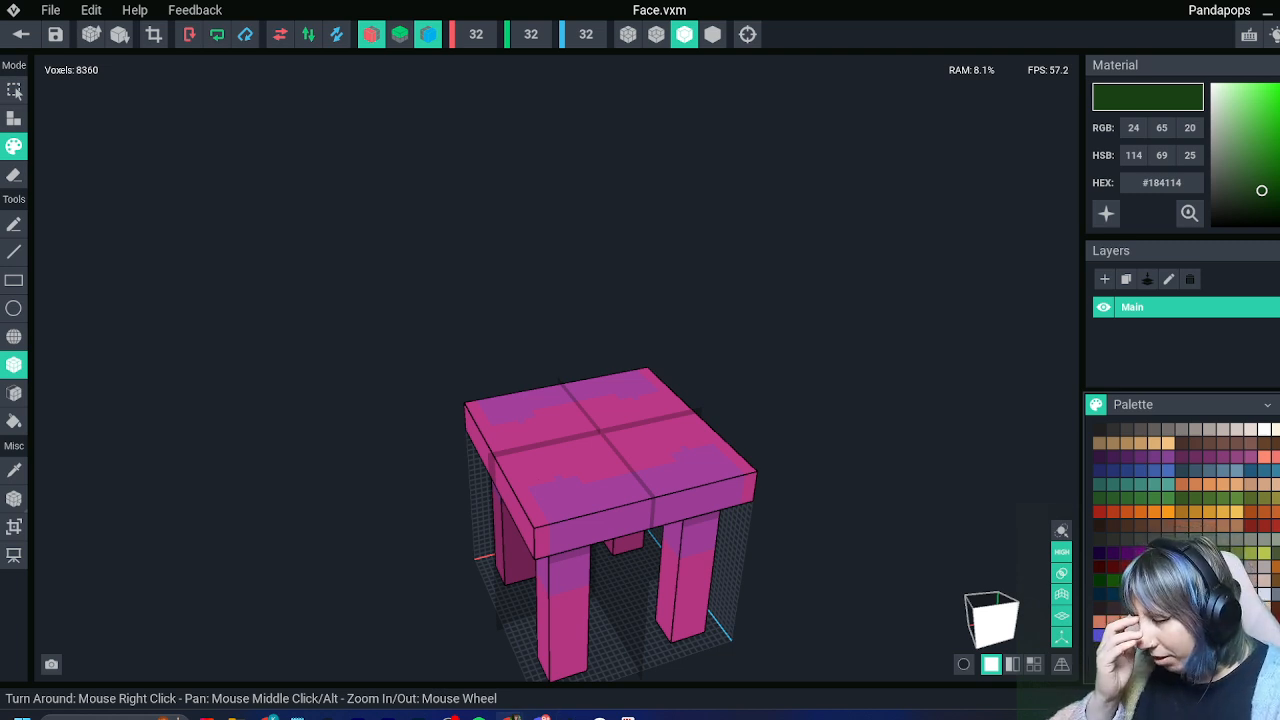
{"action": "left_click", "coordinate": [995, 625]}
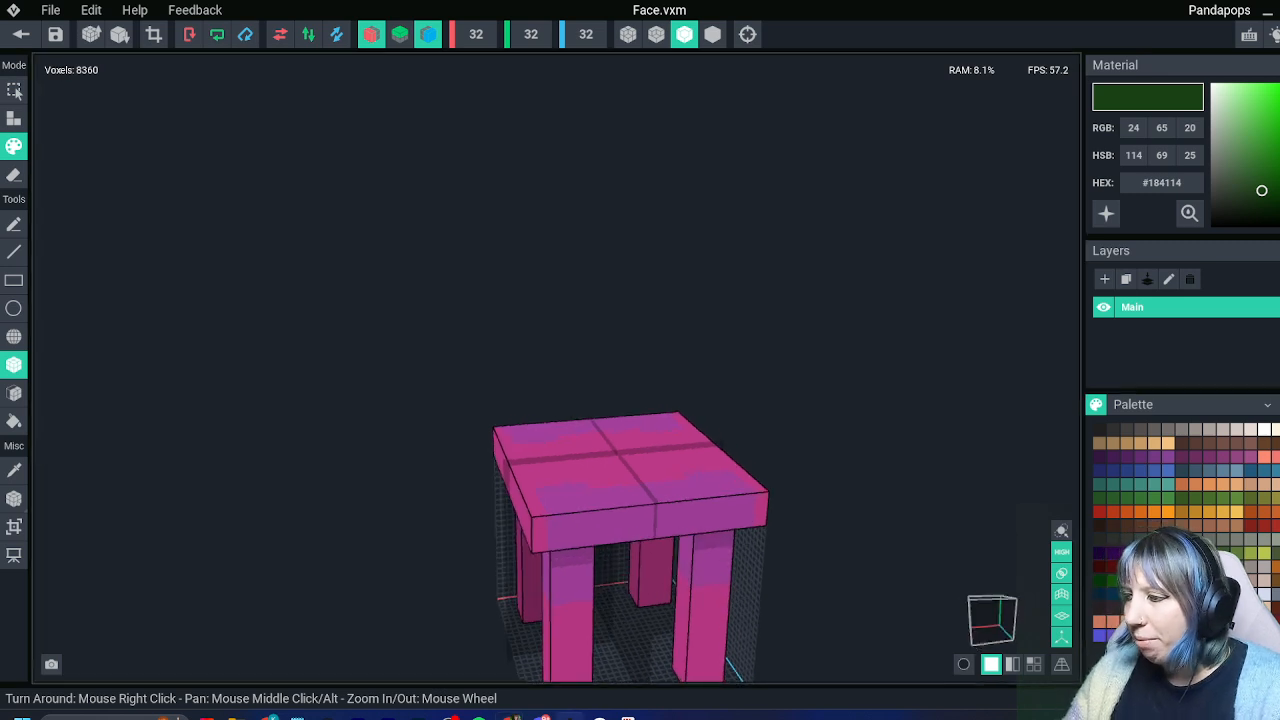
Brush custom purple shades down the stool's front leg faces, finishing with #704DC6 near the feet
{"action": "left_click", "coordinate": [1113, 635]}
{"action": "left_click", "coordinate": [1127, 635]}
{"action": "middle_click_drag", "start_coordinate": [645, 612], "coordinate": [608, 477]}
{"action": "mouse_move", "coordinate": [522, 447]}
{"action": "left_mouse_down"}
{"action": "mouse_move", "coordinate": [543, 507]}
{"action": "mouse_move", "coordinate": [540, 569]}
{"action": "left_mouse_up"}
{"action": "left_click", "coordinate": [1113, 635]}
{"action": "left_click_drag", "start_coordinate": [547, 512], "coordinate": [560, 565]}
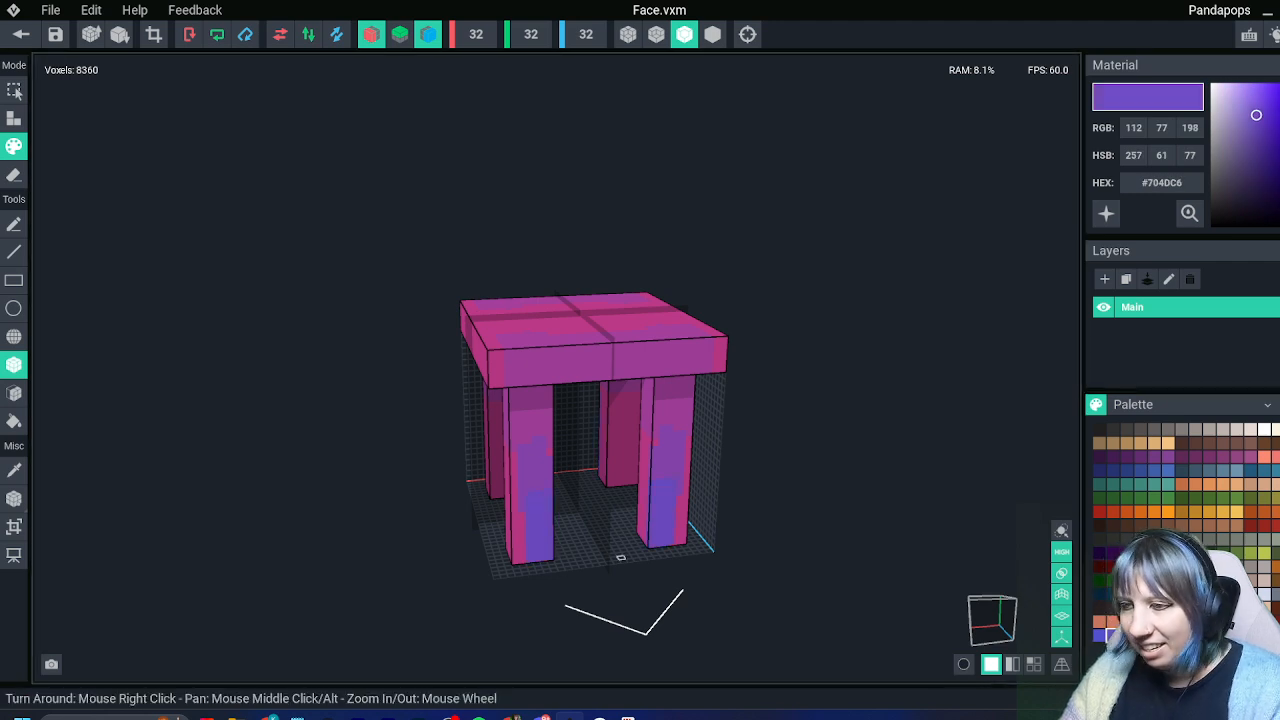
Paint the feet of the stool's front legs with the custom palette blue #5753DB
{"action": "left_click", "coordinate": [1099, 635]}
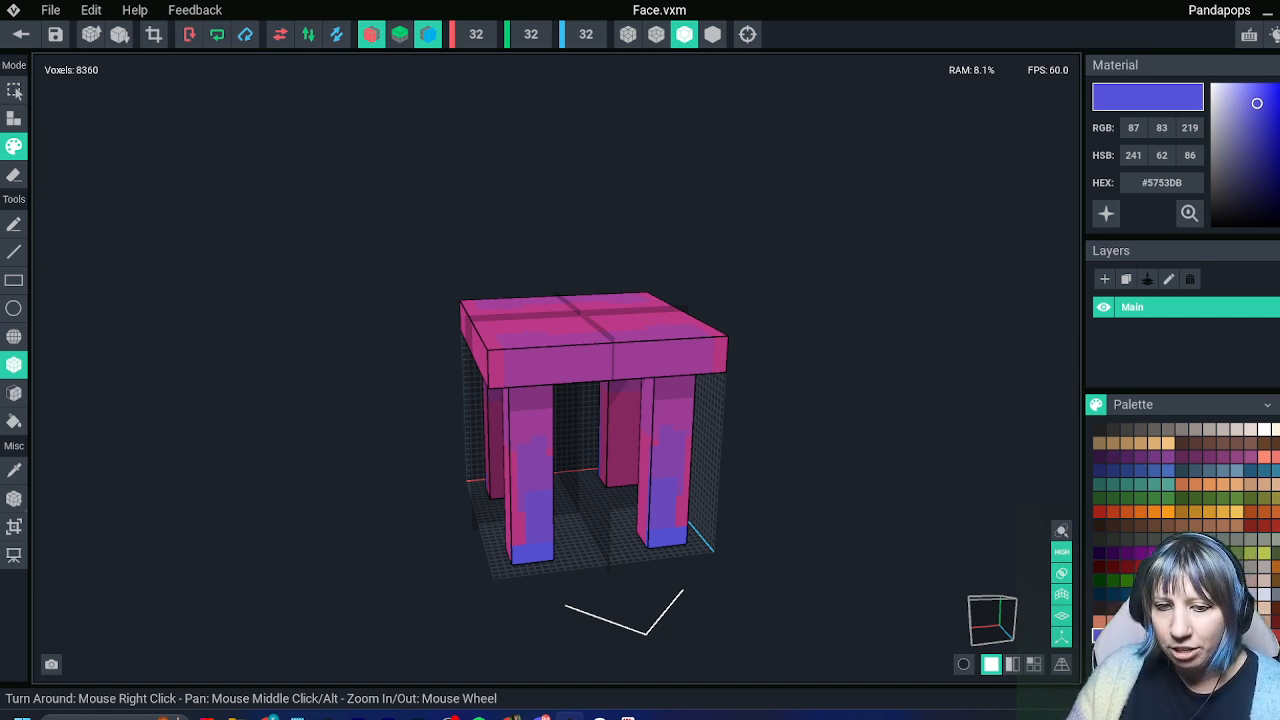
Bring up the Snipping Tool's character reference image, reposition its window over the canvas, and put it away
{"action": "left_click", "coordinate": [628, 716]}
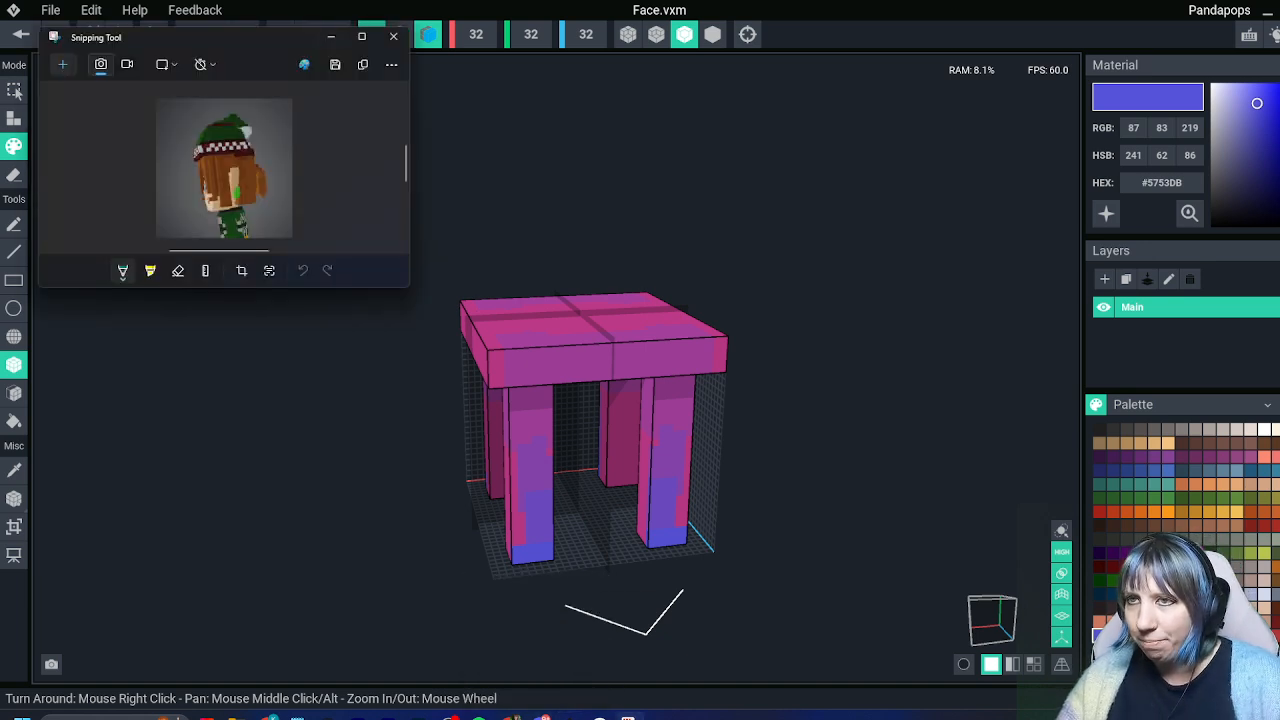
{"action": "left_click_drag", "start_coordinate": [200, 37], "coordinate": [432, 77]}
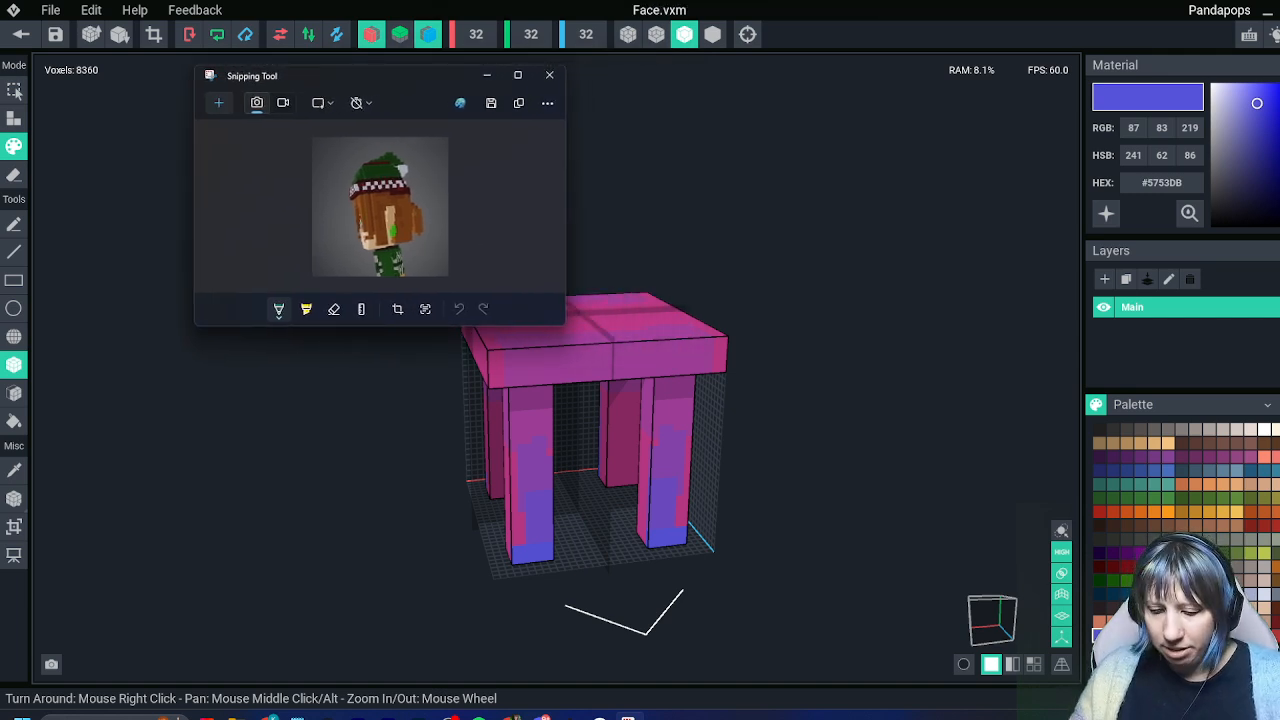
{"action": "left_click", "coordinate": [549, 74]}
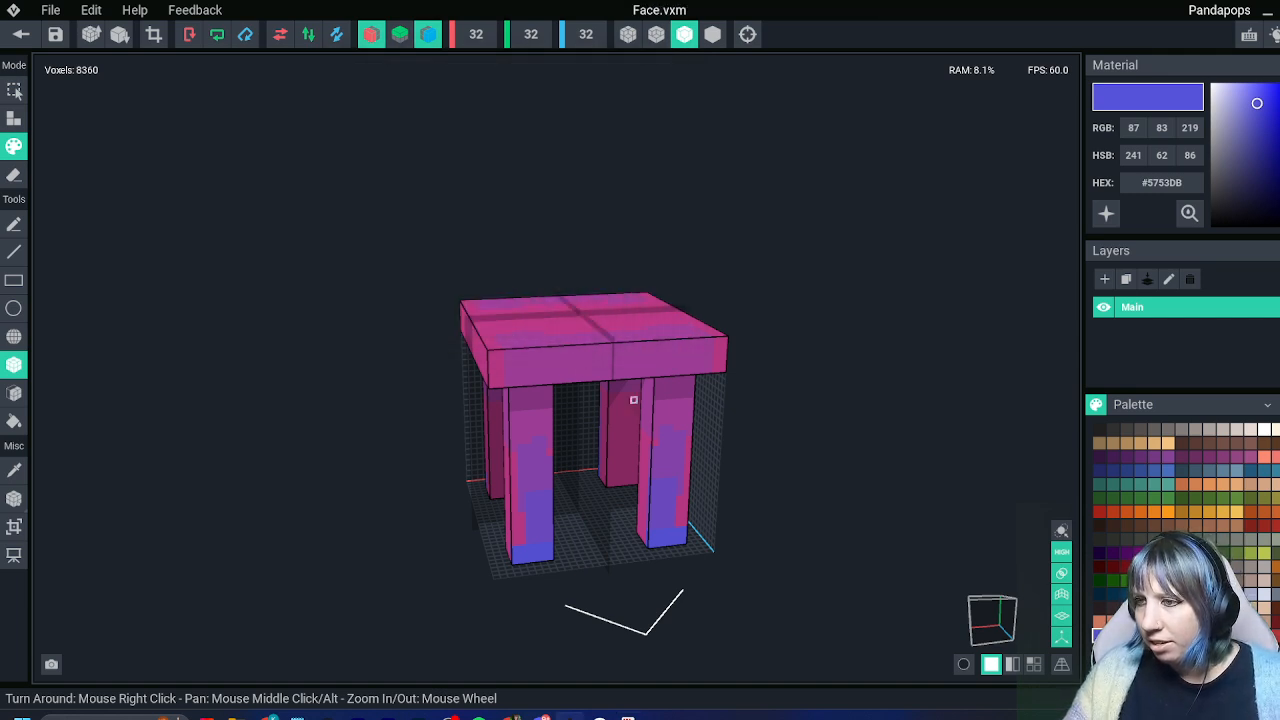
{"action": "middle_click_drag", "start_coordinate": [641, 482], "coordinate": [636, 469]}
{"action": "left_click", "coordinate": [628, 718]}
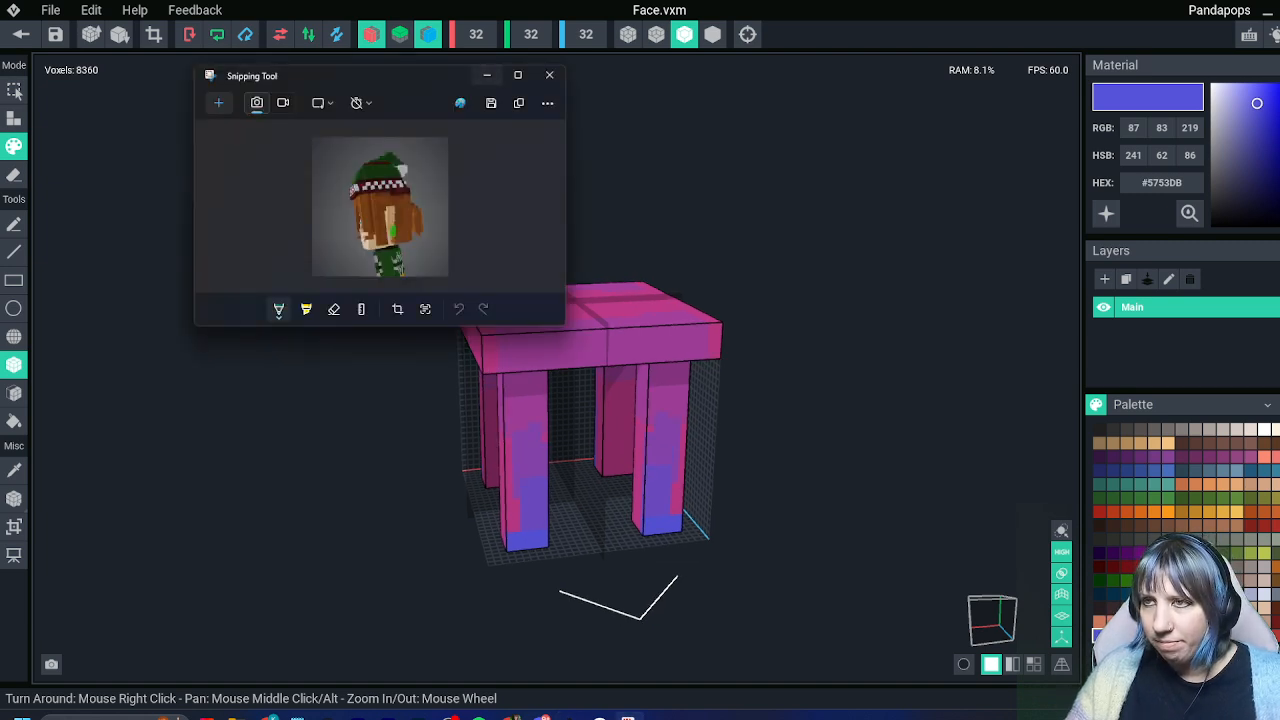
{"action": "left_click", "coordinate": [549, 74]}
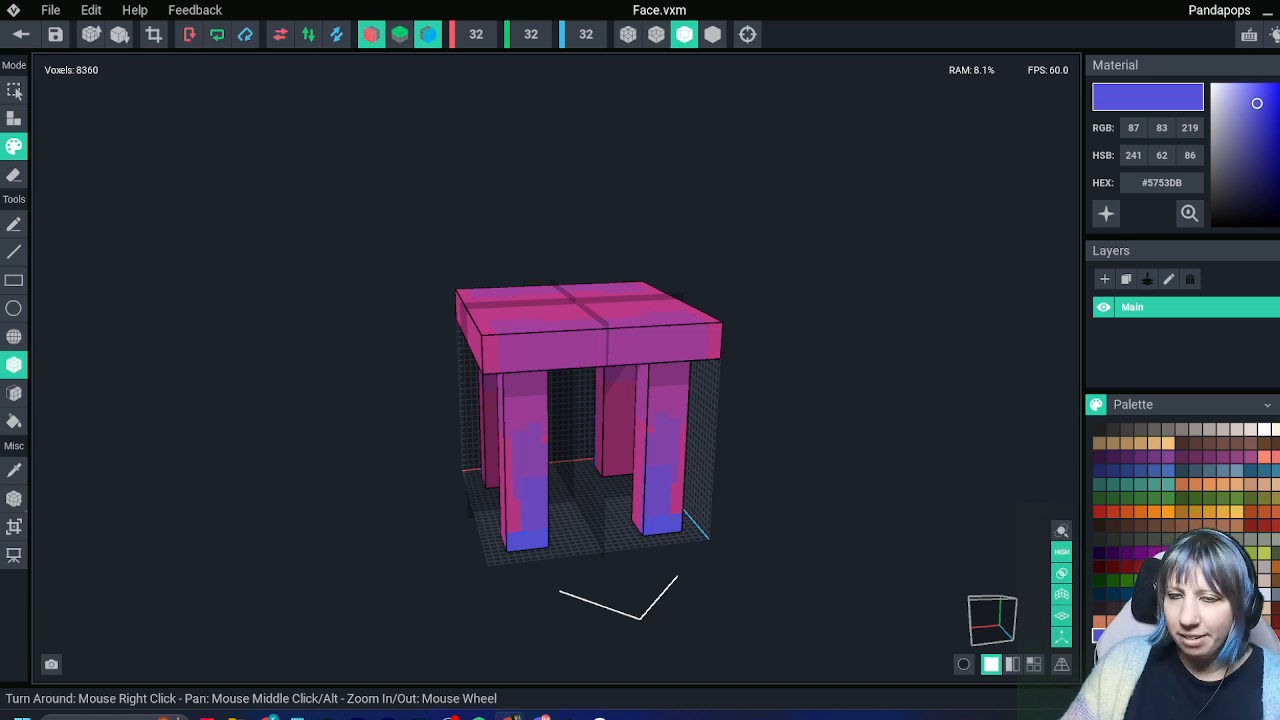
{"action": "right_click_drag", "start_coordinate": [541, 357], "coordinate": [505, 360]}
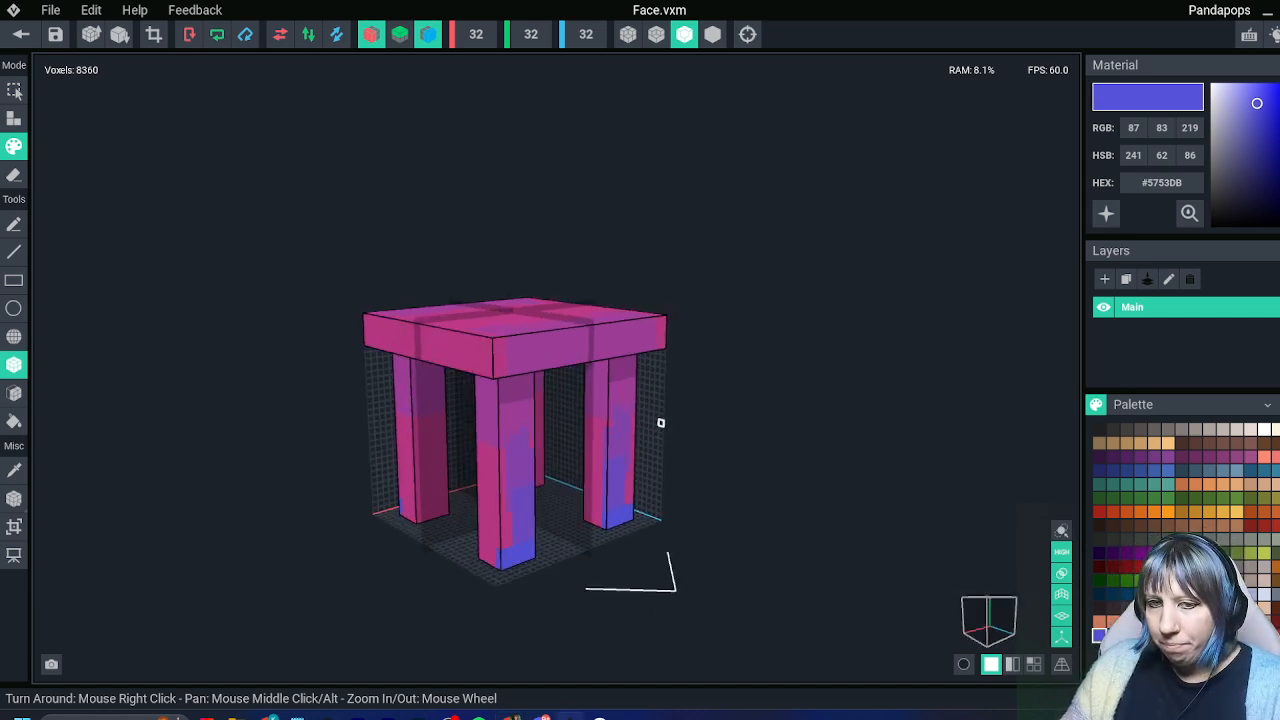
{"action": "left_click", "coordinate": [90, 34]}
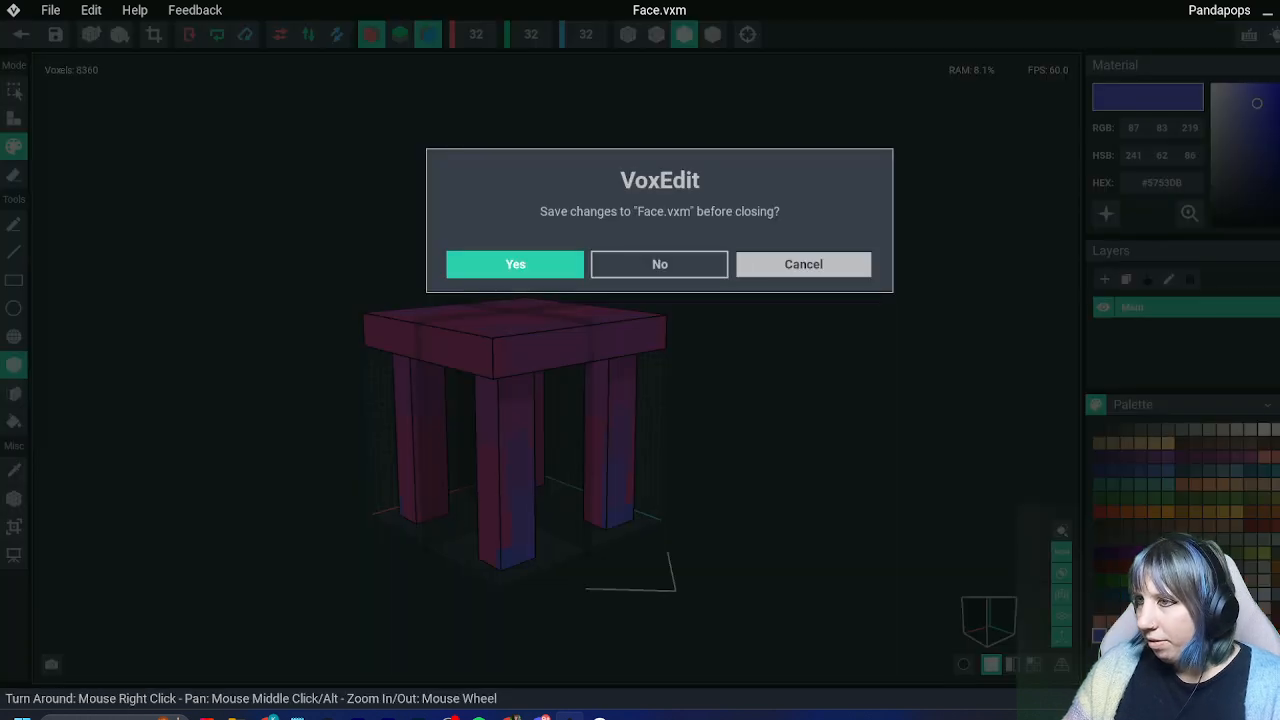
{"action": "left_click", "coordinate": [803, 263]}
Compare the custom palette pink #BC3987 with the default swatches #743983 and #171717 by selecting each one
{"action": "left_click", "coordinate": [1127, 636]}
{"action": "left_click", "coordinate": [1154, 636]}
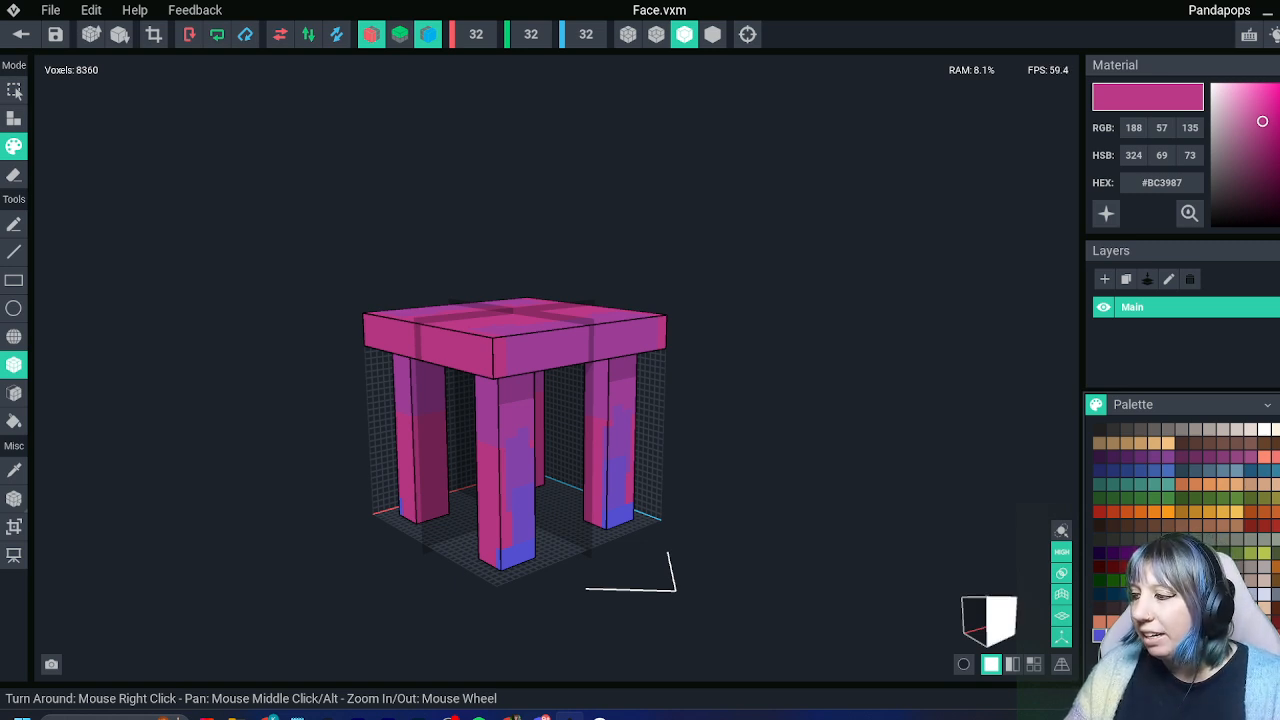
{"action": "left_click", "coordinate": [1154, 457]}
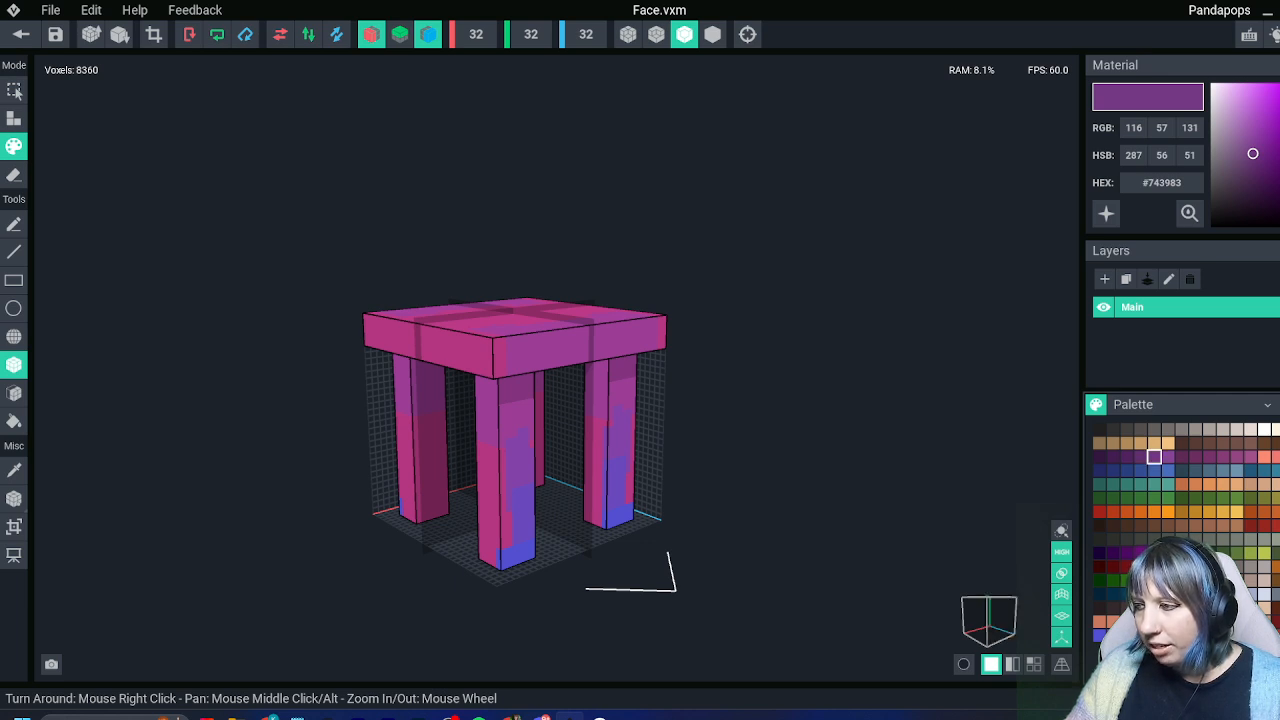
{"action": "left_click", "coordinate": [1154, 457]}
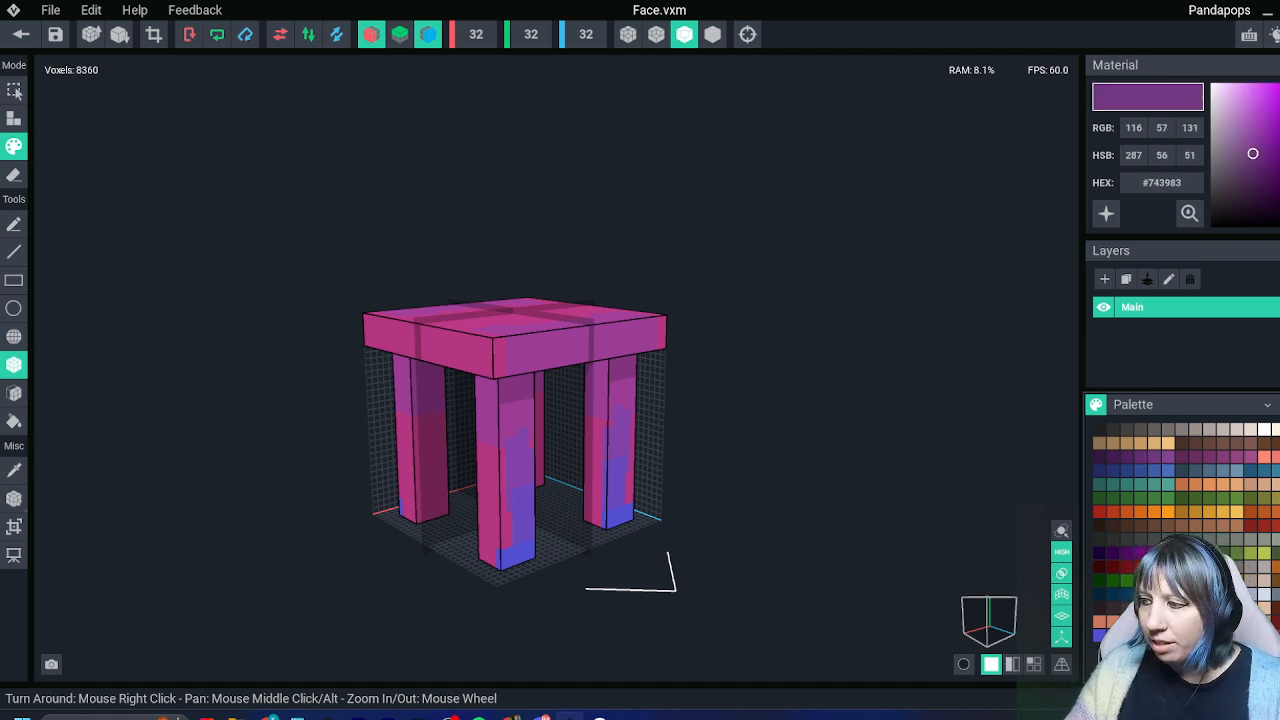
{"action": "left_click", "coordinate": [1099, 429]}
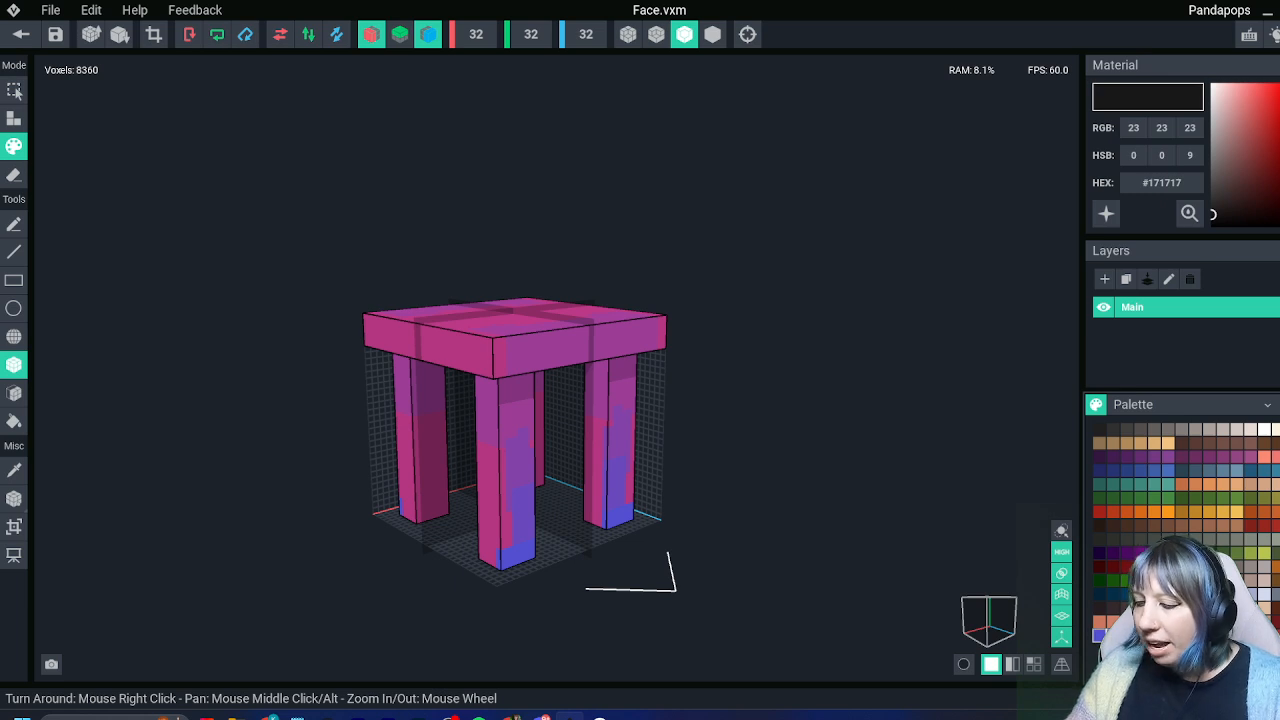
Undo the stool's painted colours back to plain grey and try purple test patches on the front legs
{"action": "key", "text": "ctrl+z"}
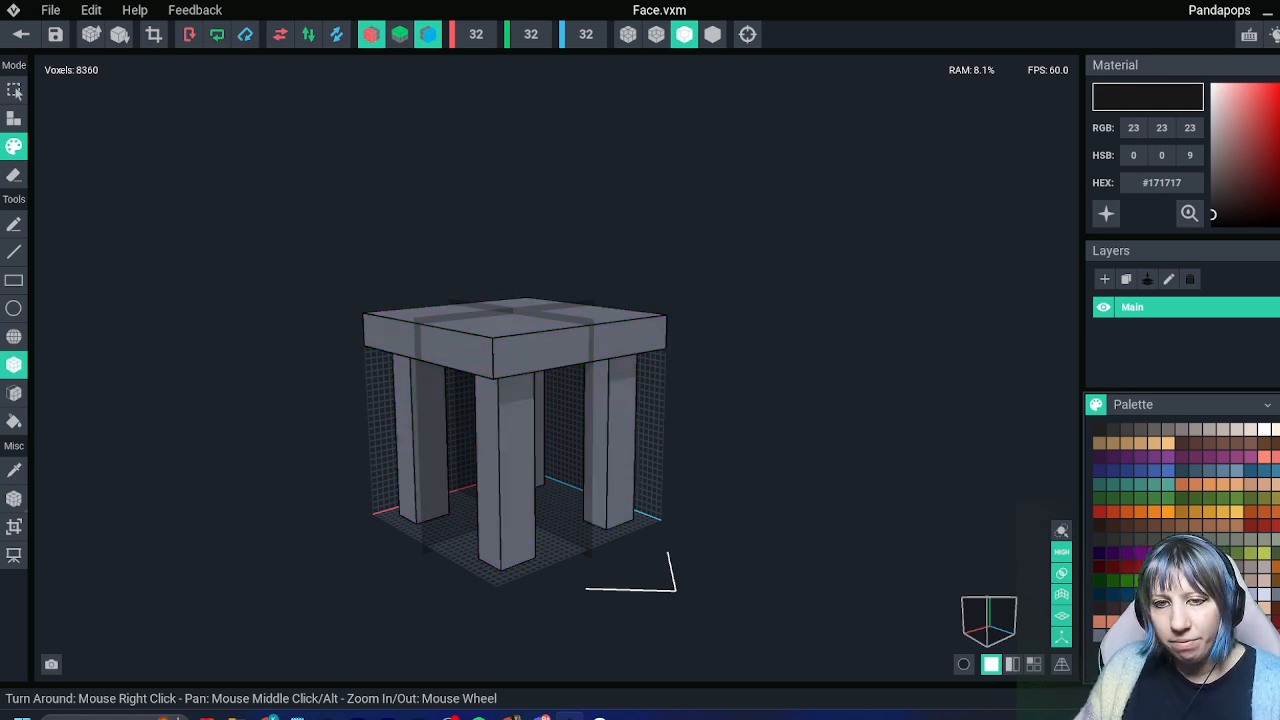
{"action": "left_click", "coordinate": [1099, 635]}
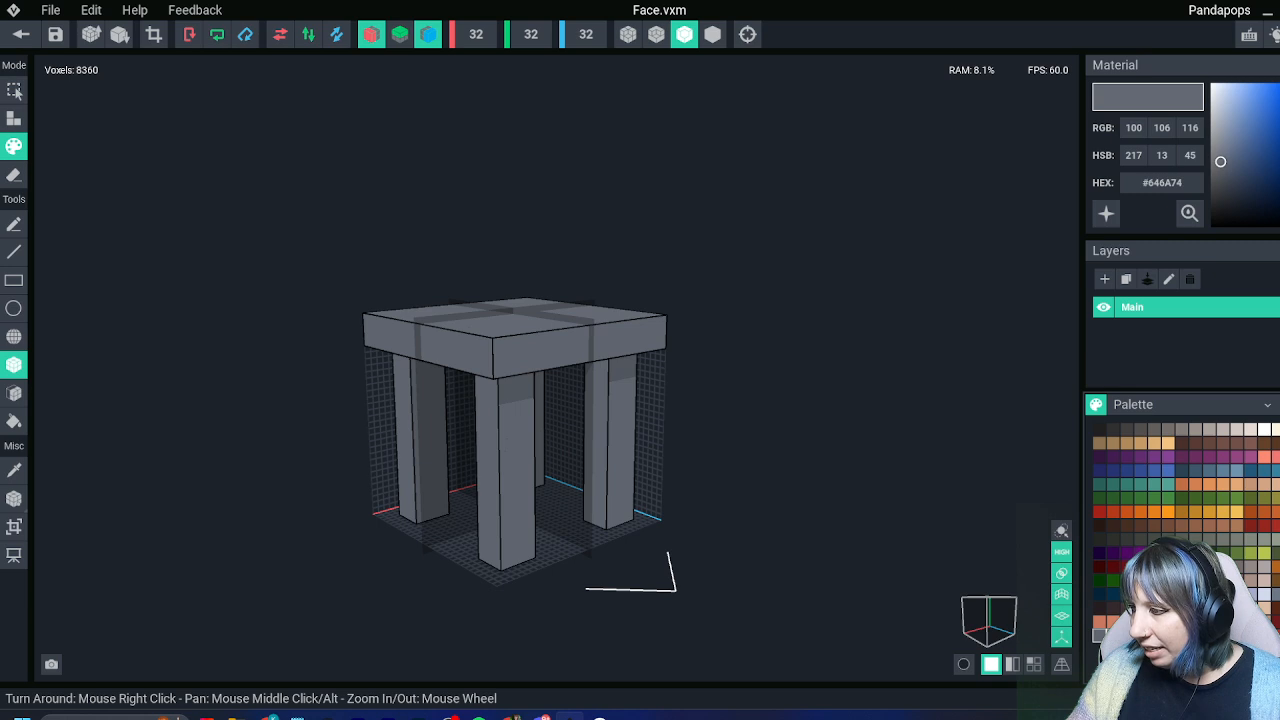
{"action": "left_click", "coordinate": [1126, 456]}
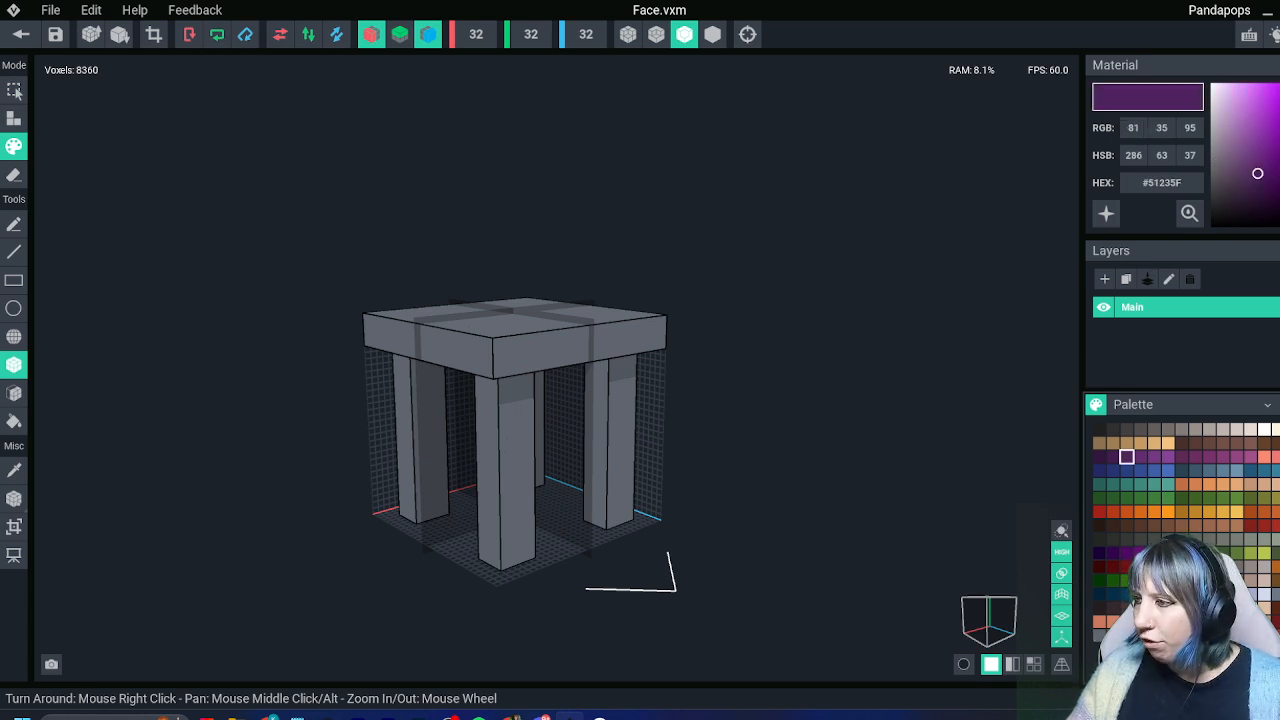
{"action": "left_click", "coordinate": [1111, 635]}
{"action": "key", "text": "ctrl+z"}
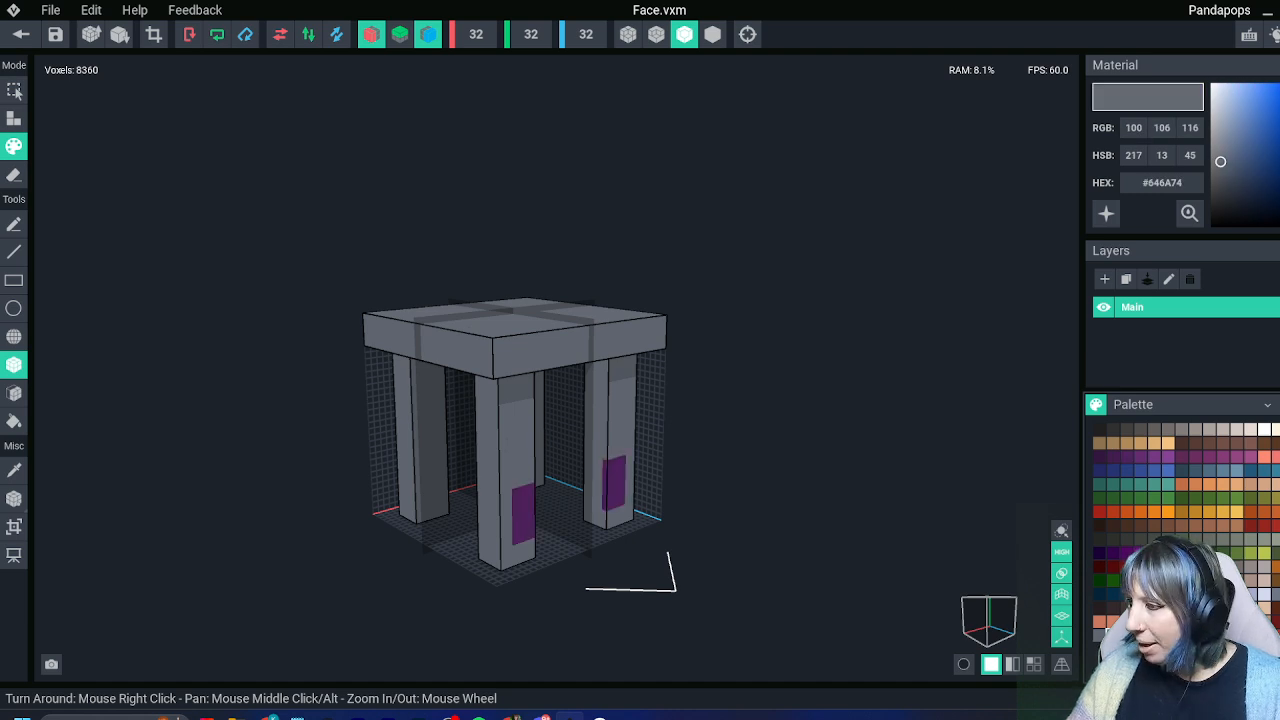
Close Face.vxm without saving its changes and leave the Colour pallet tips project for the home screen
{"action": "right_click_drag", "start_coordinate": [690, 372], "coordinate": [540, 357]}
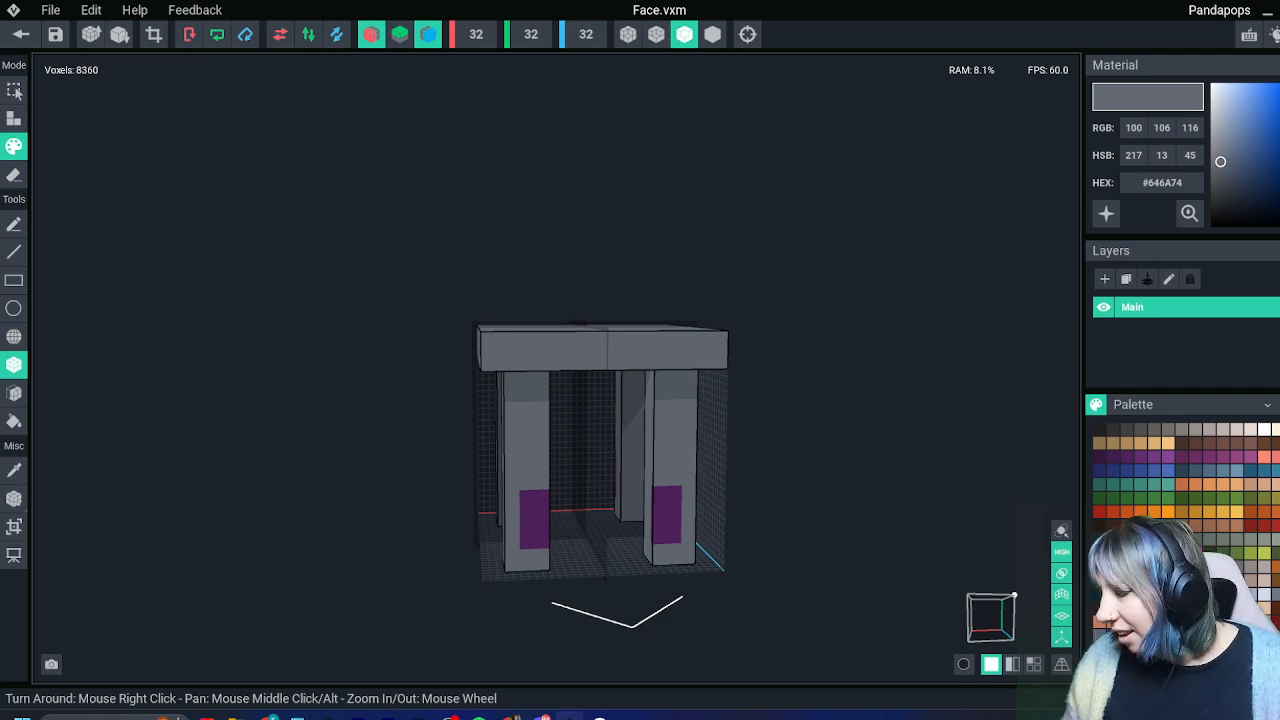
{"action": "left_click", "coordinate": [20, 34]}
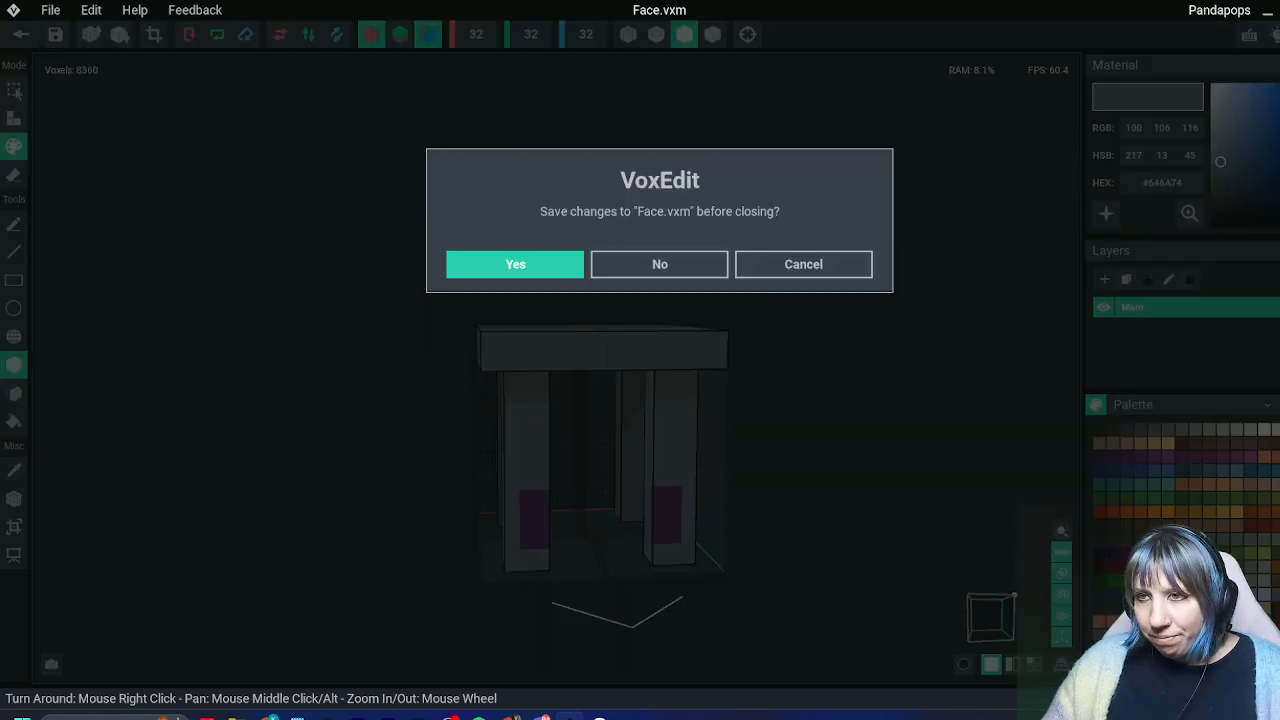
{"action": "left_click", "coordinate": [657, 263]}
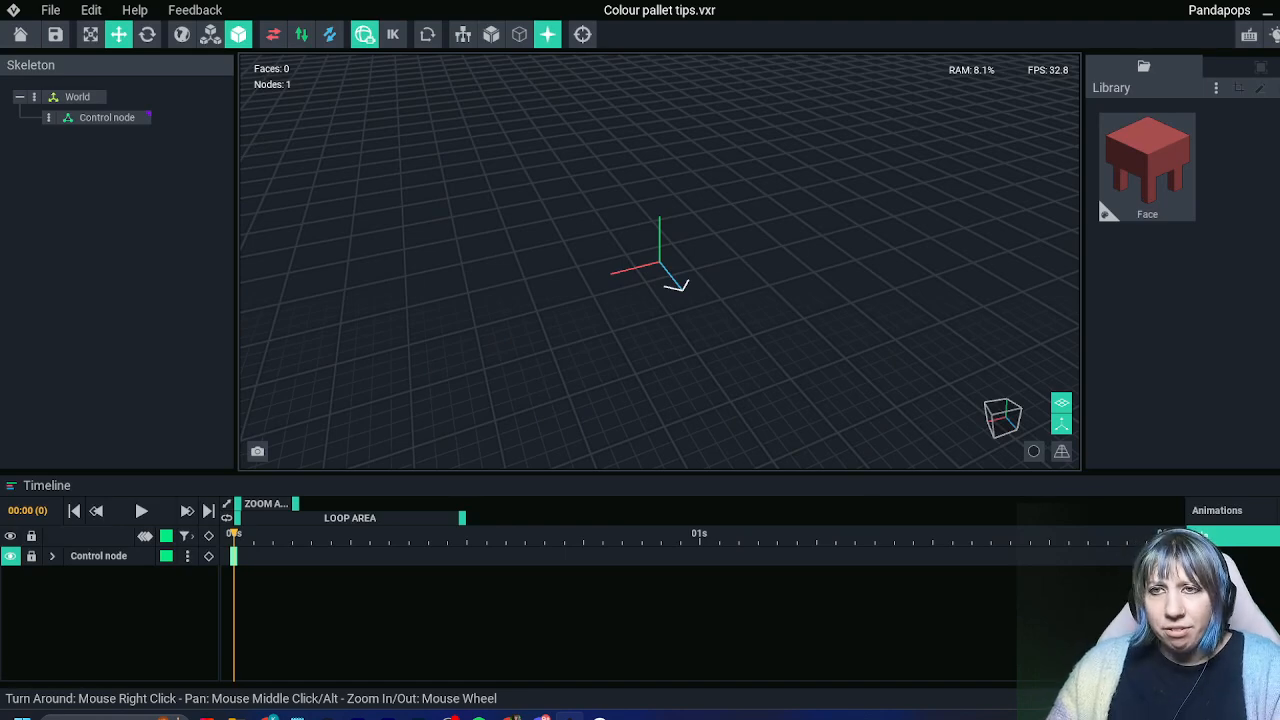
{"action": "left_click", "coordinate": [20, 34]}
{"action": "key", "text": "Return"}
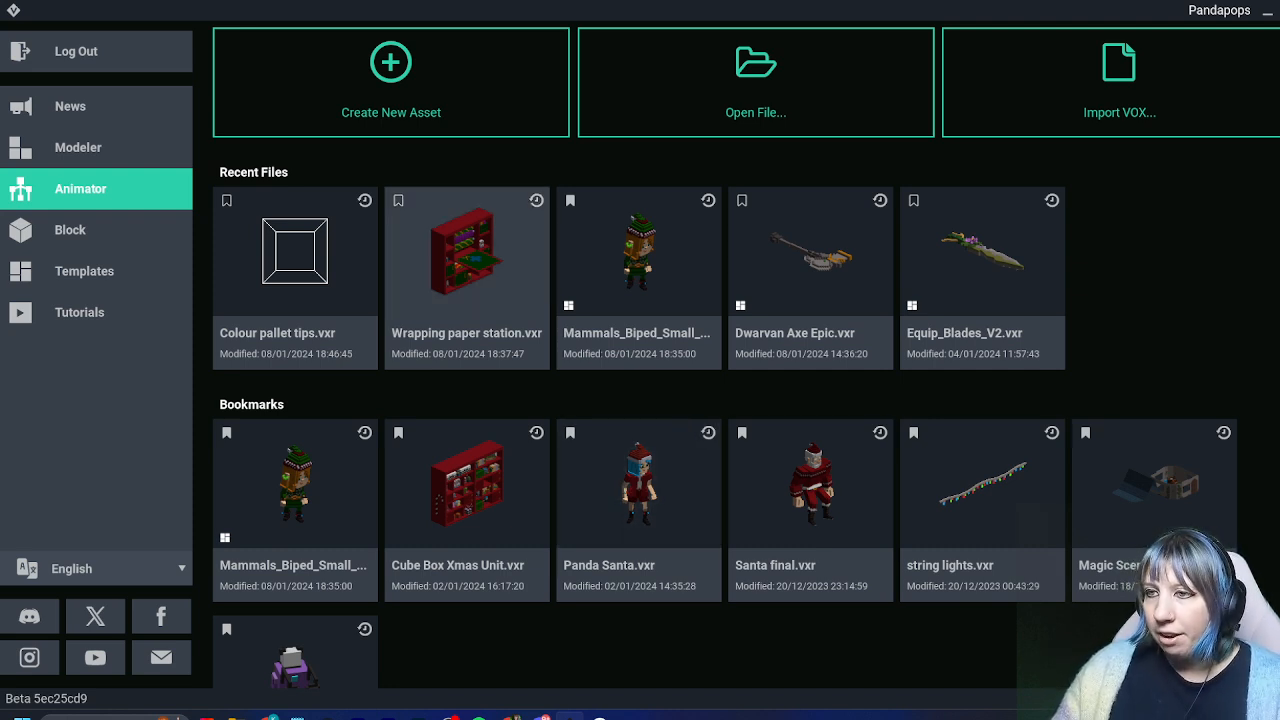
Open the recent asset Wrapping paper station.vxr and inspect its shelves from several angles
{"action": "left_click", "coordinate": [467, 255]}
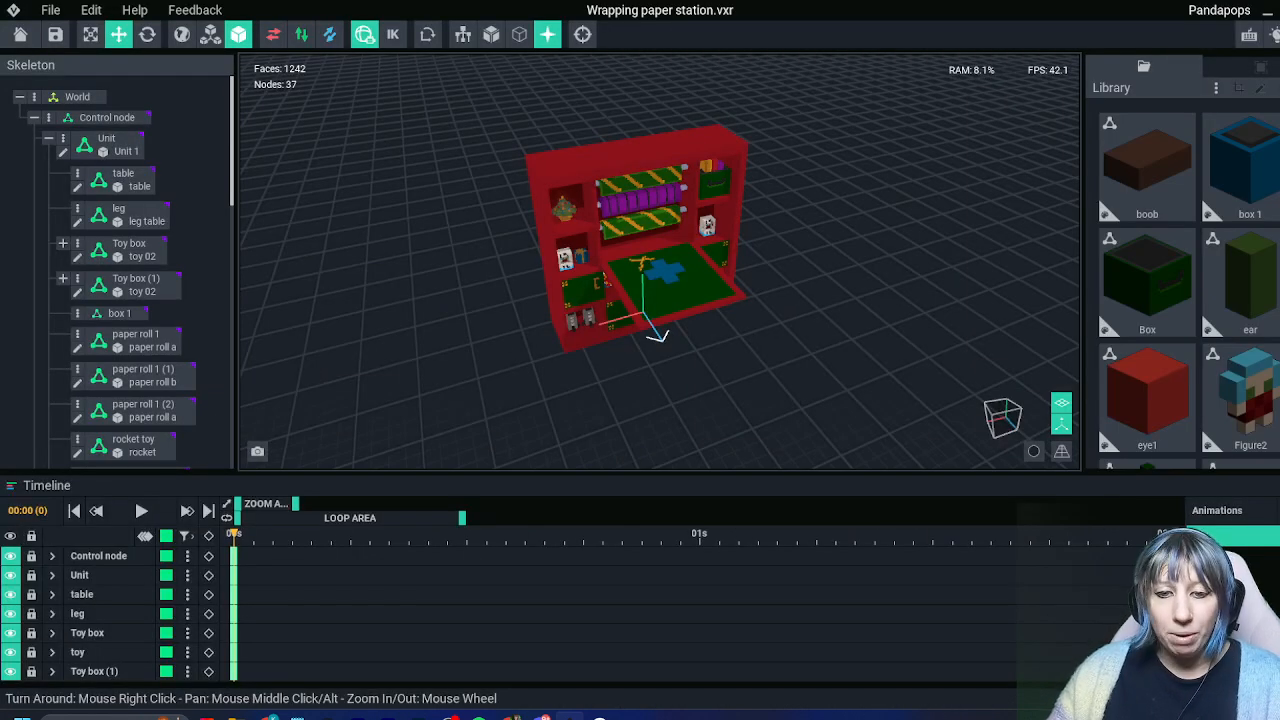
{"action": "right_click_drag", "start_coordinate": [601, 281], "coordinate": [681, 270]}
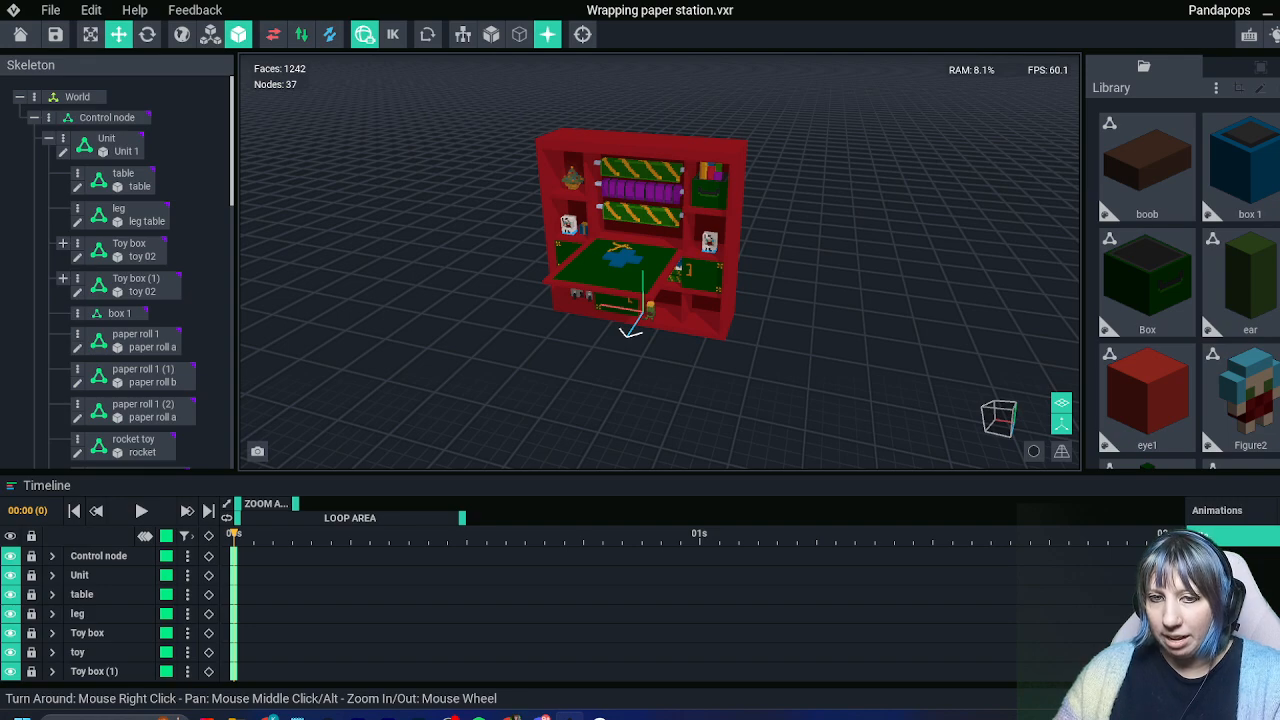
{"action": "mouse_move", "coordinate": [630, 330]}
{"action": "right_mouse_down"}
{"action": "mouse_move", "coordinate": [643, 309]}
{"action": "mouse_move", "coordinate": [669, 320]}
{"action": "mouse_move", "coordinate": [643, 309]}
{"action": "right_mouse_up"}
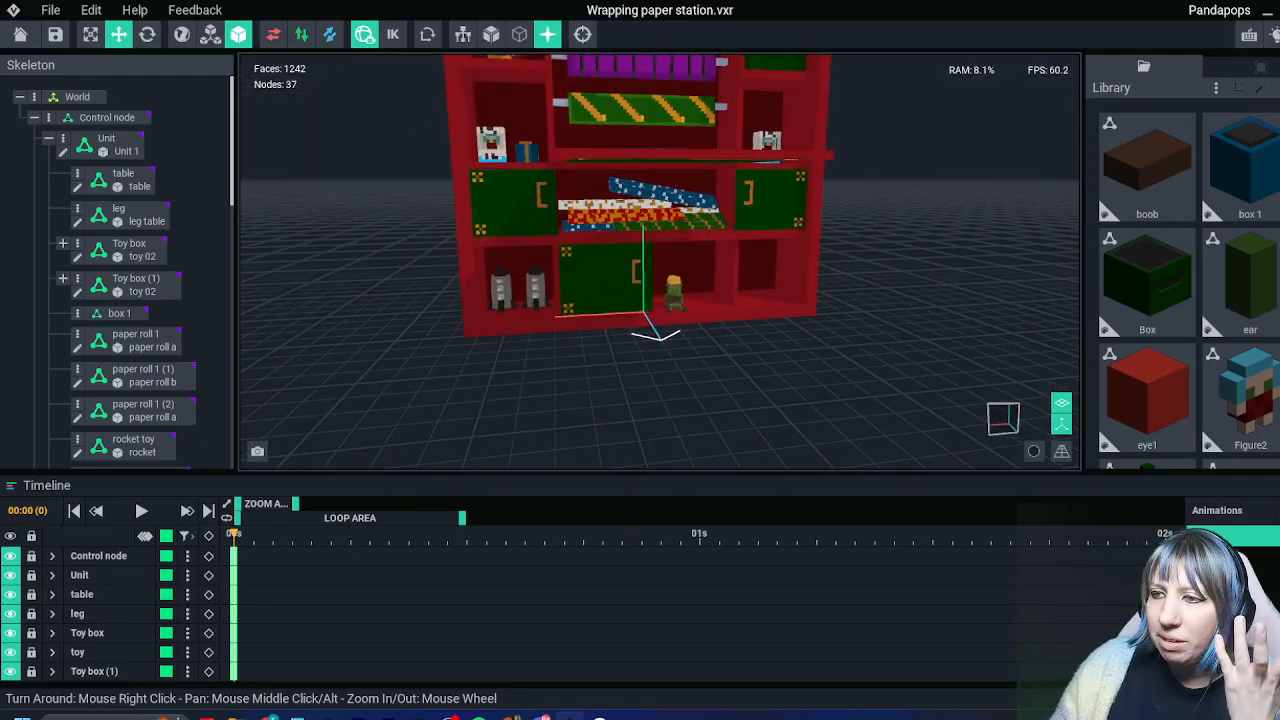
Open the Train a model from the asset's library for voxel editing
{"action": "scroll", "coordinate": [1185, 280], "scroll_direction": "down", "scroll_amount": 15}
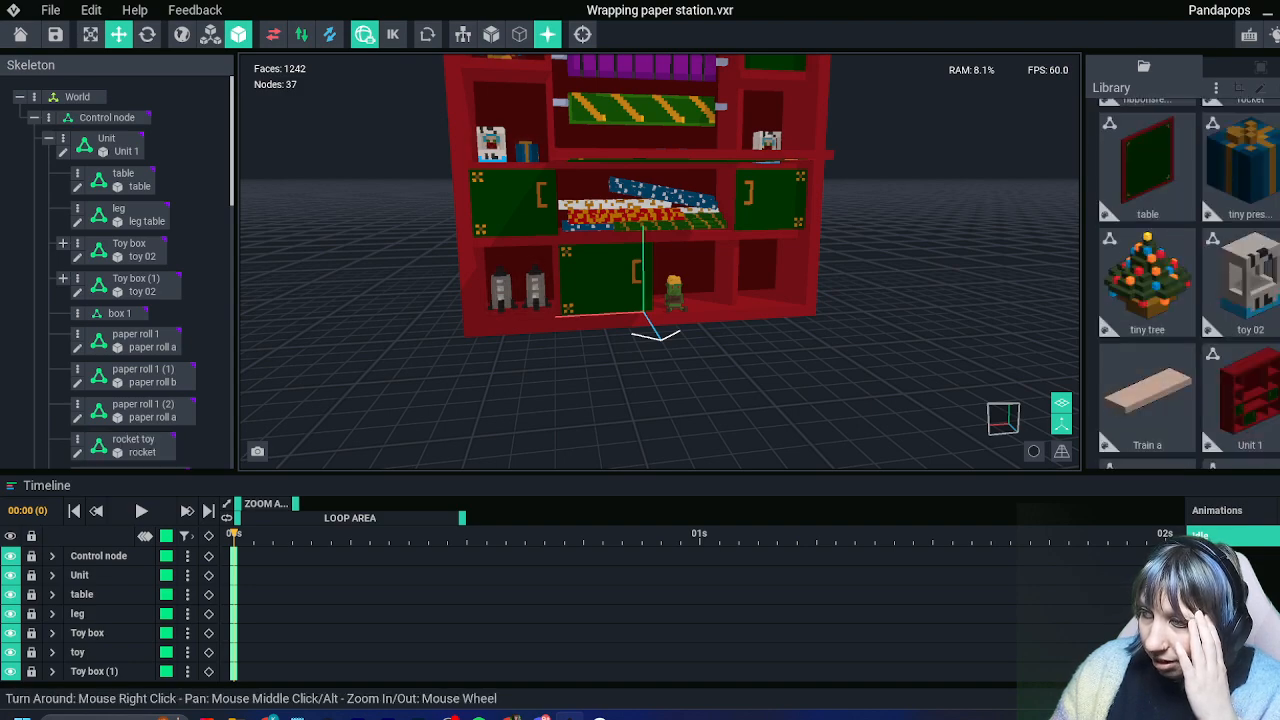
{"action": "scroll", "coordinate": [1185, 280], "scroll_direction": "down", "scroll_amount": 3}
{"action": "double_click", "coordinate": [1147, 165]}
{"action": "right_click_drag", "start_coordinate": [781, 326], "coordinate": [781, 326]}
{"action": "scroll", "coordinate": [591, 472], "scroll_direction": "up", "scroll_amount": 5}
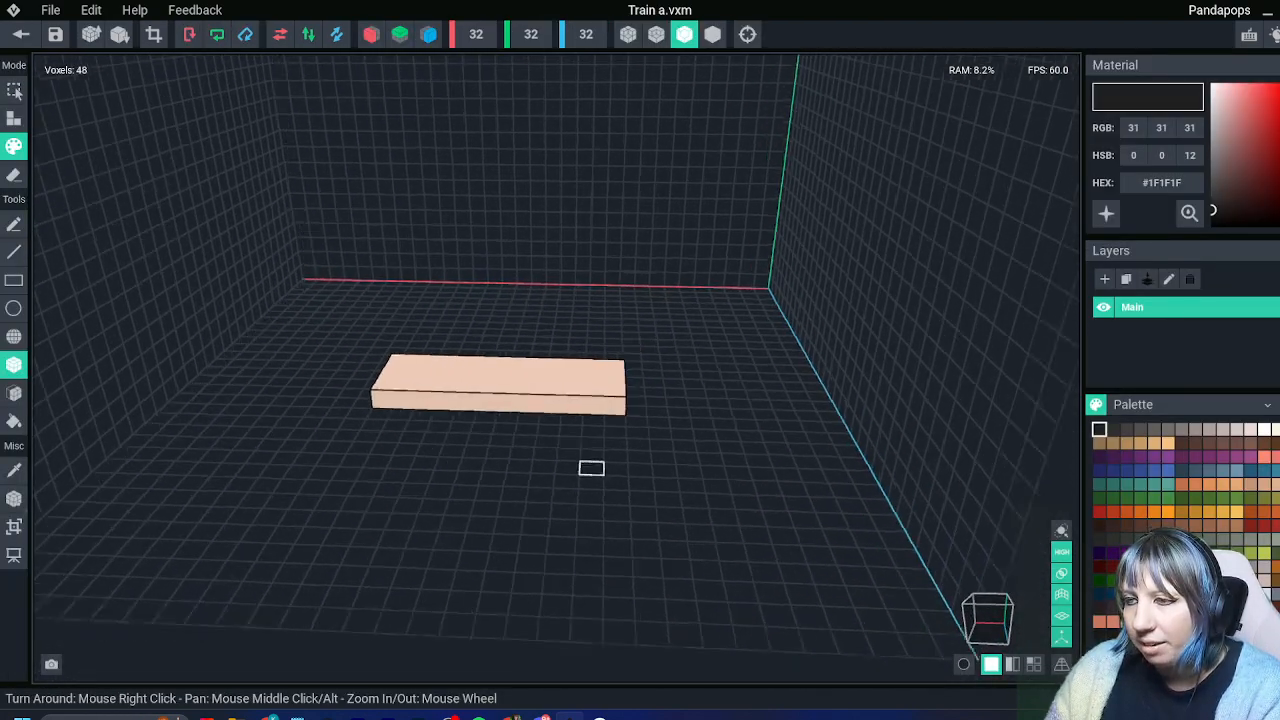
Paint a #1F1F1F test voxel on the plank, sample the plank's #EECBB7, and paint the test voxel over
{"action": "left_click", "coordinate": [467, 388]}
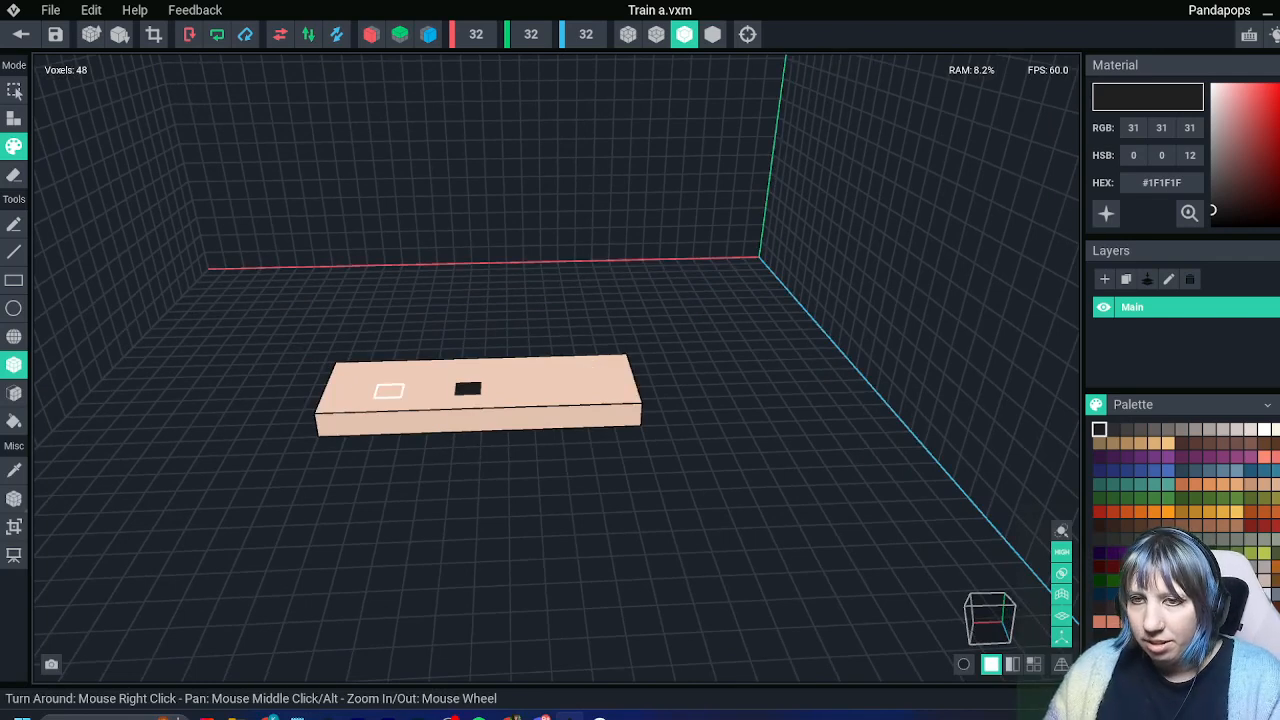
{"action": "key", "text": "i"}
{"action": "left_click", "coordinate": [400, 390]}
{"action": "left_click", "coordinate": [467, 388]}
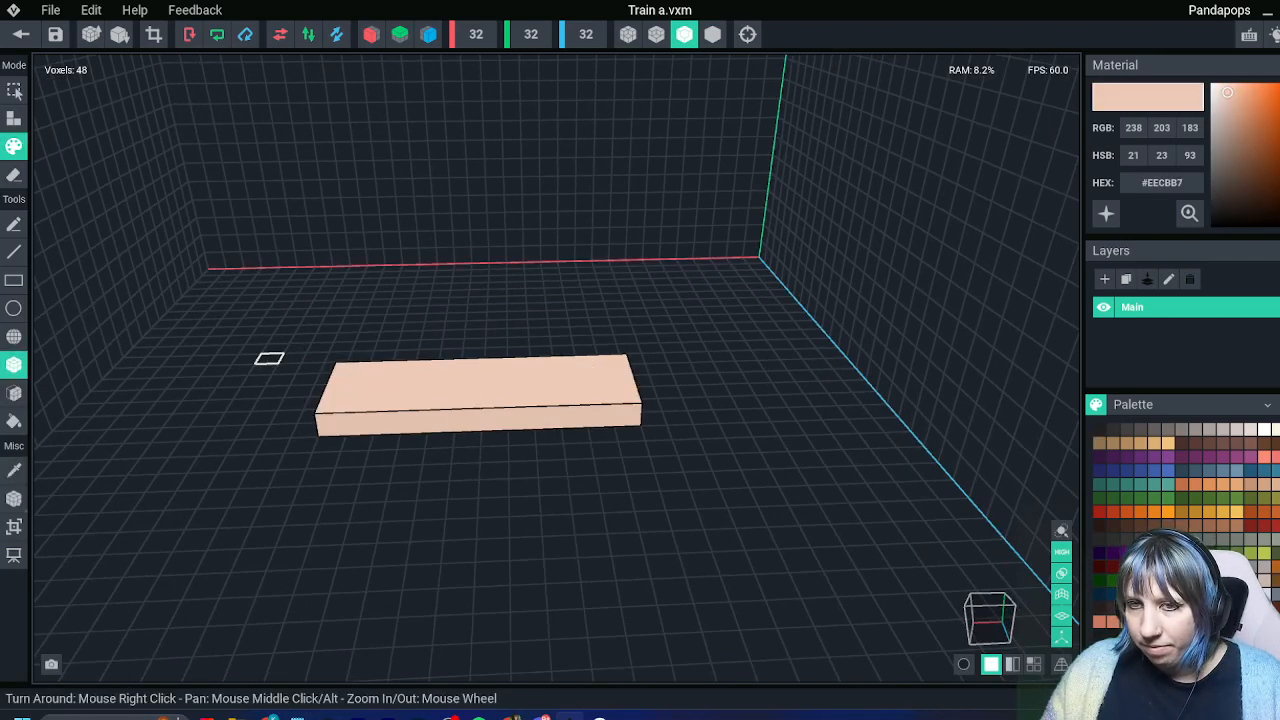
Switch to adding voxels and build a raised cab block on one end of the plank
{"action": "left_click", "coordinate": [14, 118]}
{"action": "left_click_drag", "start_coordinate": [345, 368], "coordinate": [414, 401]}
{"action": "left_click_drag", "start_coordinate": [343, 346], "coordinate": [410, 381]}
{"action": "left_click_drag", "start_coordinate": [415, 323], "coordinate": [355, 343]}
Build two matching one-voxel-wide columns along the train's open deck and save the model
{"action": "left_click", "coordinate": [492, 372]}
{"action": "right_click_drag", "start_coordinate": [492, 372], "coordinate": [490, 377]}
{"action": "left_click", "coordinate": [490, 377]}
{"action": "left_click_drag", "start_coordinate": [497, 341], "coordinate": [491, 360]}
{"action": "right_click_drag", "start_coordinate": [571, 380], "coordinate": [597, 370]}
{"action": "left_click", "coordinate": [594, 373]}
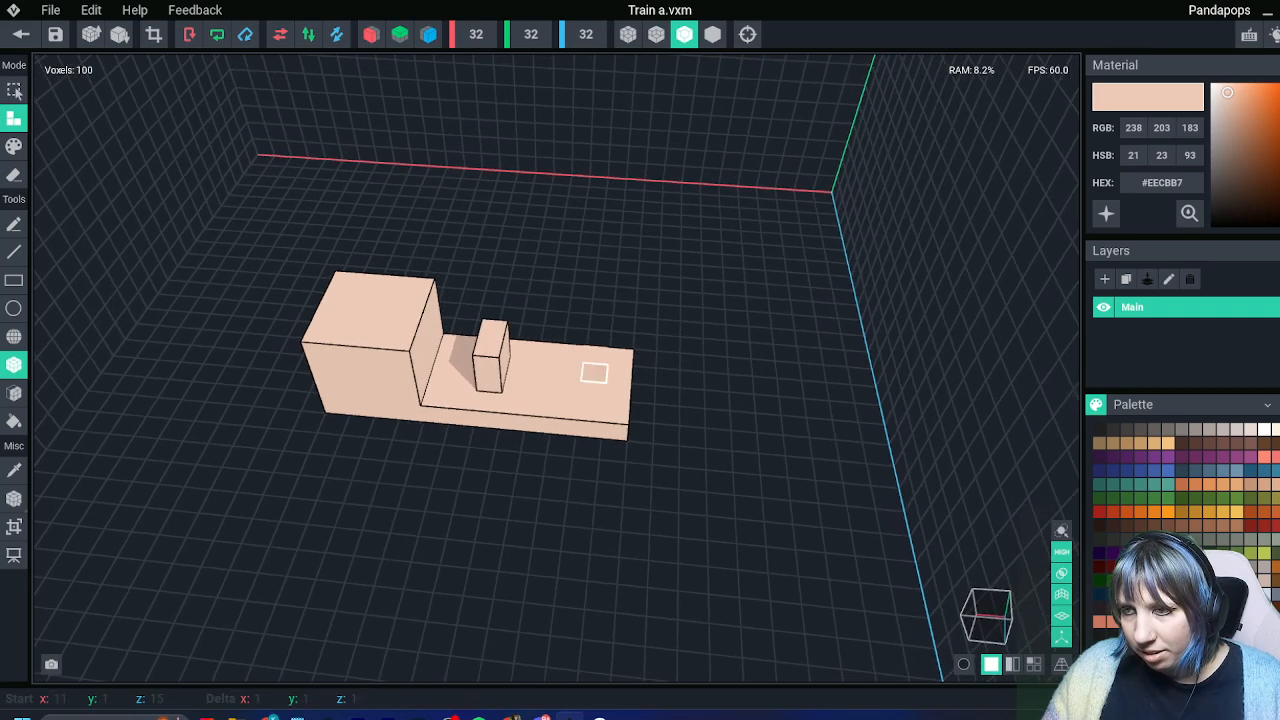
{"action": "left_click_drag", "start_coordinate": [592, 391], "coordinate": [595, 342]}
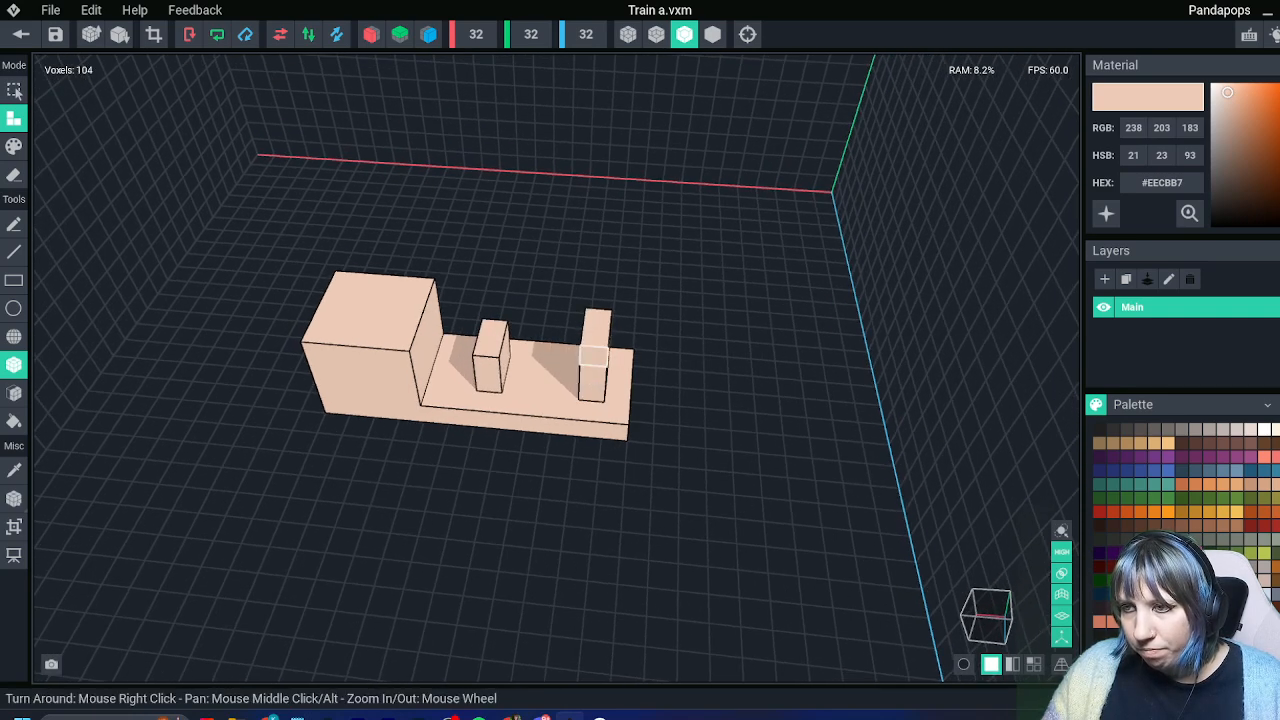
{"action": "left_click_drag", "start_coordinate": [493, 329], "coordinate": [489, 347]}
{"action": "right_click_drag", "start_coordinate": [595, 372], "coordinate": [571, 402]}
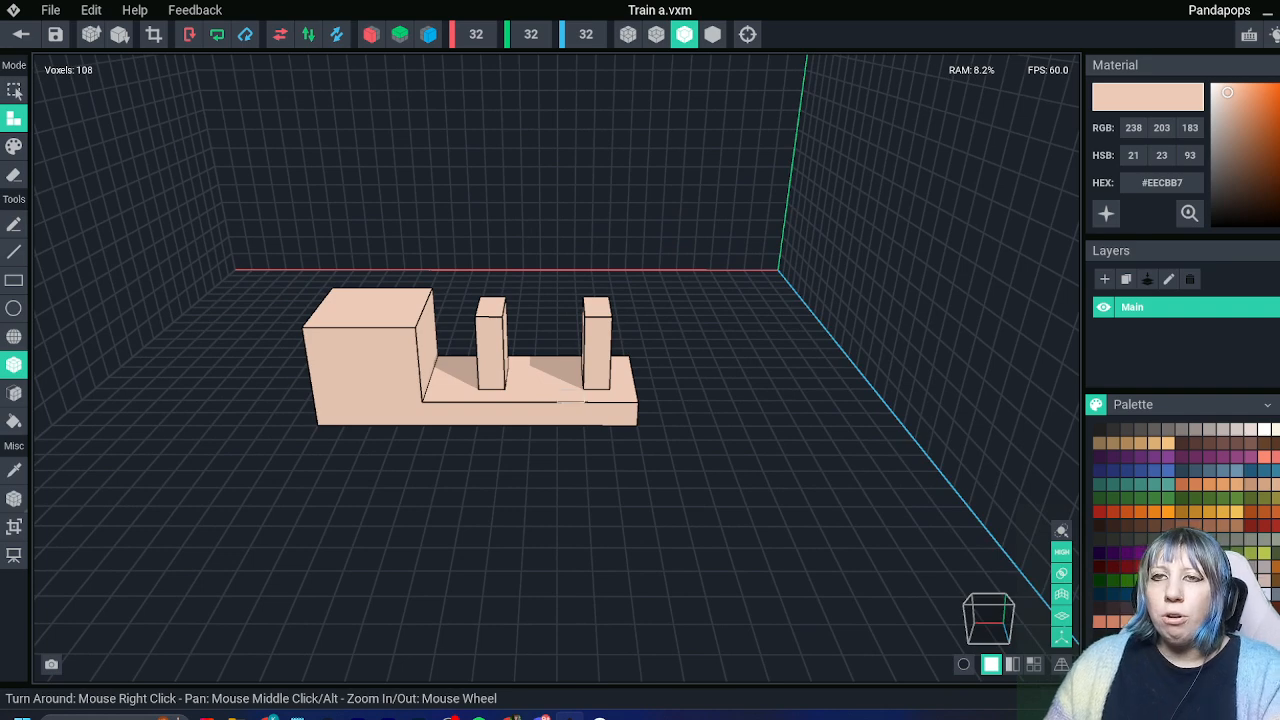
{"action": "right_click_drag", "start_coordinate": [364, 391], "coordinate": [397, 401]}
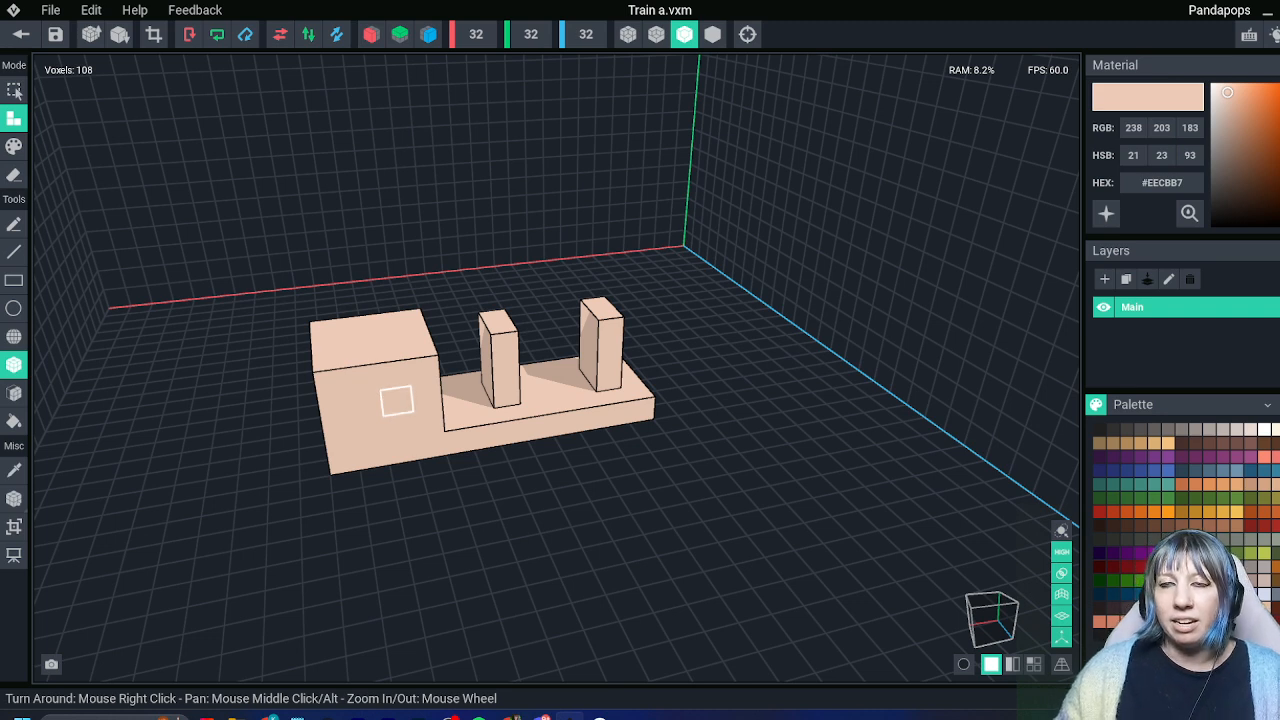
{"action": "key", "text": "ctrl+s"}
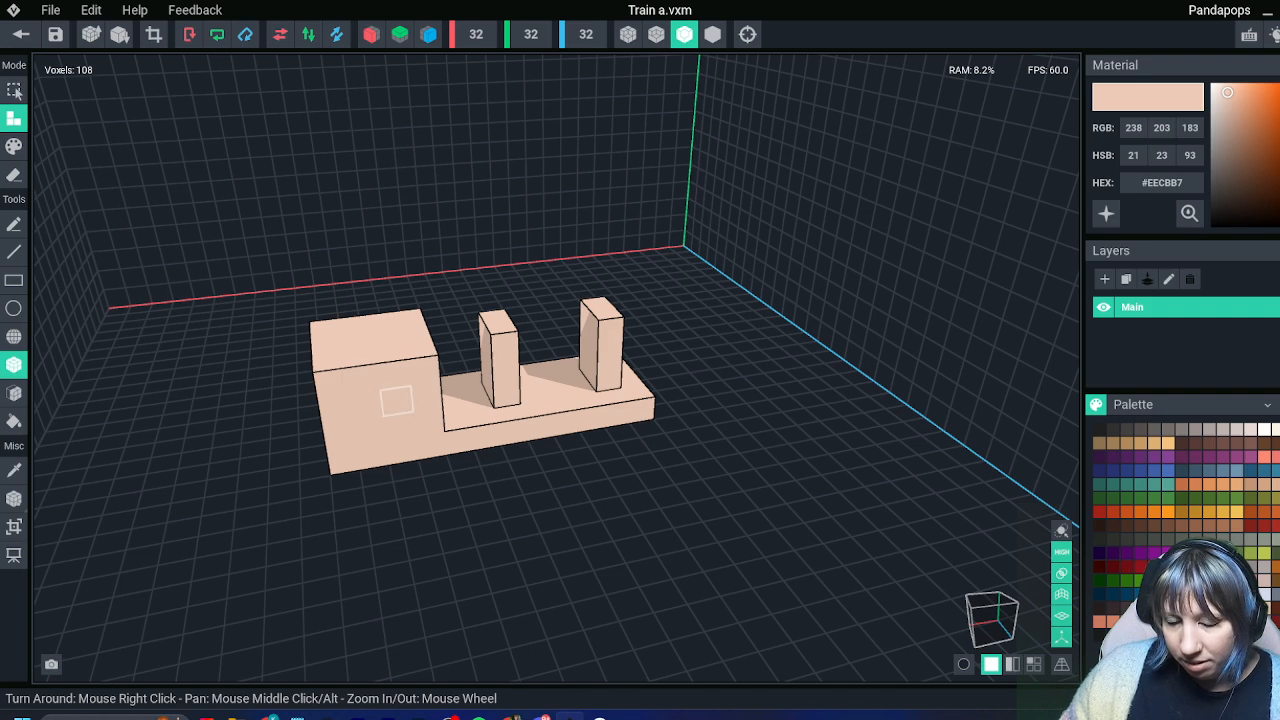
Extend the lower part of the train's cab outward with an extra block, and select then deselect all voxels
{"action": "right_click_drag", "start_coordinate": [396, 401], "coordinate": [692, 427]}
{"action": "left_click", "coordinate": [418, 432]}
{"action": "left_click", "coordinate": [430, 430]}
{"action": "left_click", "coordinate": [714, 448]}
{"action": "key", "text": "ctrl+a"}
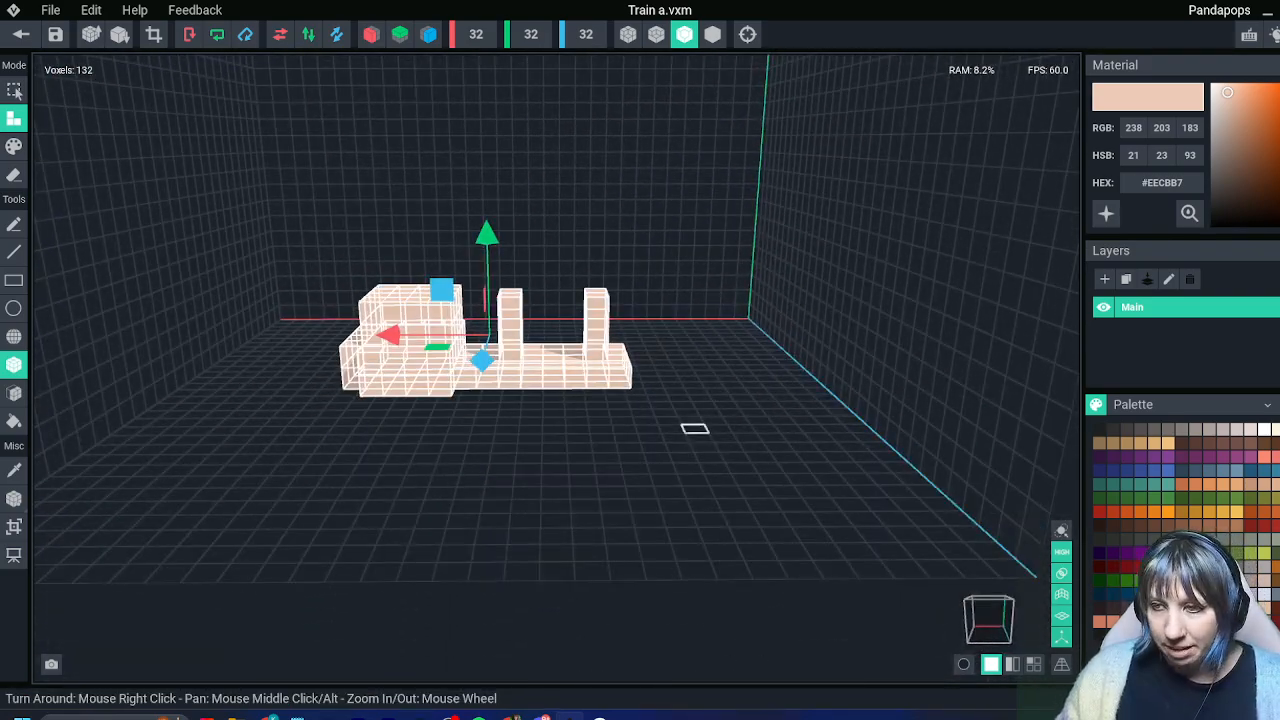
{"action": "key", "text": "ctrl+d"}
{"action": "right_click_drag", "start_coordinate": [692, 424], "coordinate": [566, 360]}
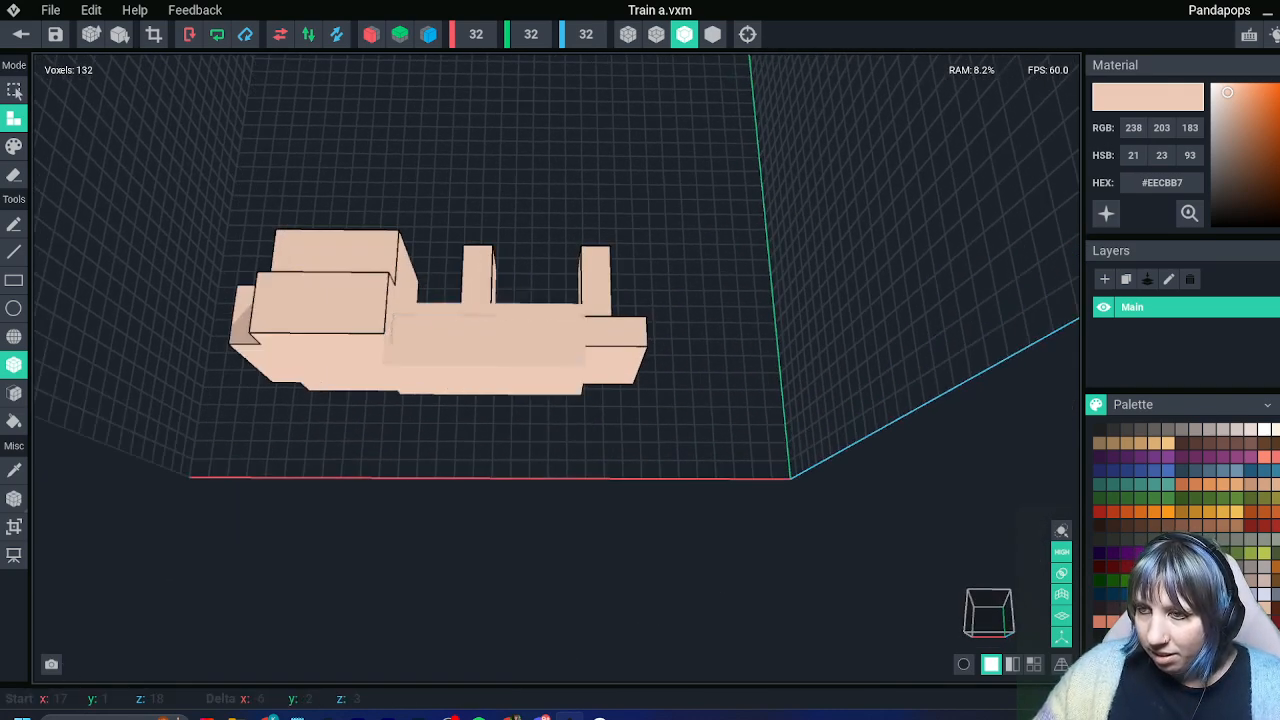
{"action": "left_click", "coordinate": [566, 360]}
{"action": "left_click", "coordinate": [430, 348]}
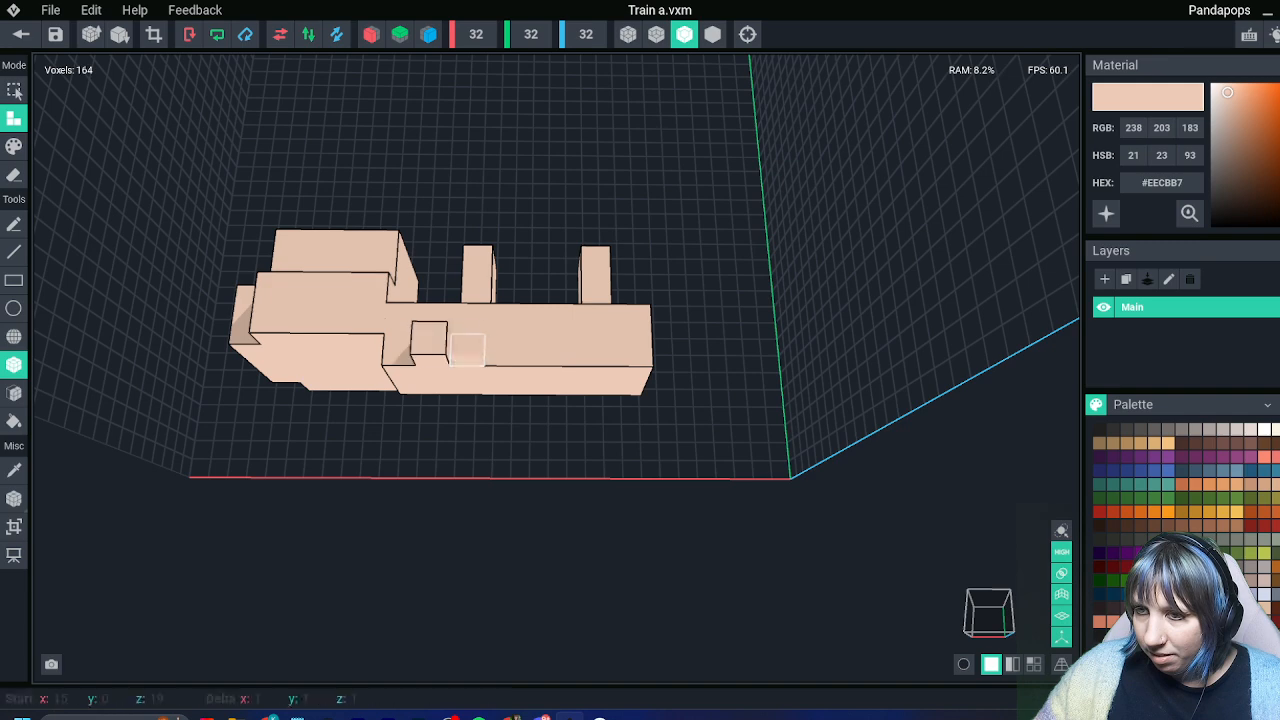
{"action": "right_click_drag", "start_coordinate": [467, 349], "coordinate": [470, 318]}
{"action": "key", "text": "ctrl+z"}
{"action": "key", "text": "ctrl+z"}
{"action": "key", "text": "ctrl+z"}
{"action": "key", "text": "ctrl+z"}
{"action": "key", "text": "ctrl+z"}
{"action": "key", "text": "ctrl+z"}
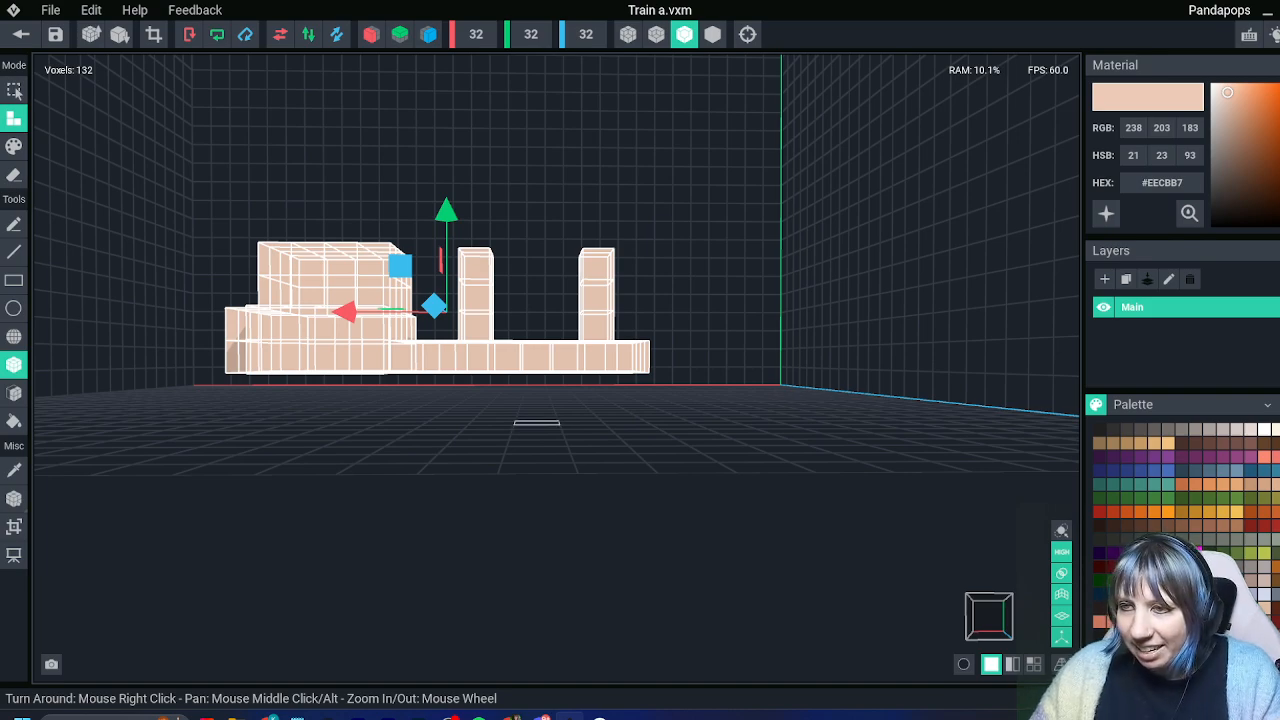
{"action": "key", "text": "ctrl+d"}
Extend a narrow coupling section outward from the open end of the train's deck
{"action": "right_click_drag", "start_coordinate": [594, 345], "coordinate": [606, 424]}
{"action": "left_click", "coordinate": [604, 396]}
{"action": "left_click", "coordinate": [573, 398]}
{"action": "left_click_drag", "start_coordinate": [656, 420], "coordinate": [627, 433]}
{"action": "left_click", "coordinate": [625, 441]}
{"action": "right_click_drag", "start_coordinate": [625, 441], "coordinate": [582, 436]}
{"action": "left_click", "coordinate": [497, 396]}
Build a wider rear wagon platform beyond the coupling and add two low crosswise blocks on its deck
{"action": "left_click_drag", "start_coordinate": [650, 432], "coordinate": [556, 480]}
{"action": "left_click_drag", "start_coordinate": [673, 498], "coordinate": [561, 503]}
{"action": "right_click_drag", "start_coordinate": [561, 503], "coordinate": [594, 514]}
{"action": "left_click_drag", "start_coordinate": [726, 422], "coordinate": [710, 443]}
{"action": "left_click_drag", "start_coordinate": [786, 457], "coordinate": [769, 481]}
{"action": "right_click_drag", "start_coordinate": [670, 504], "coordinate": [888, 486]}
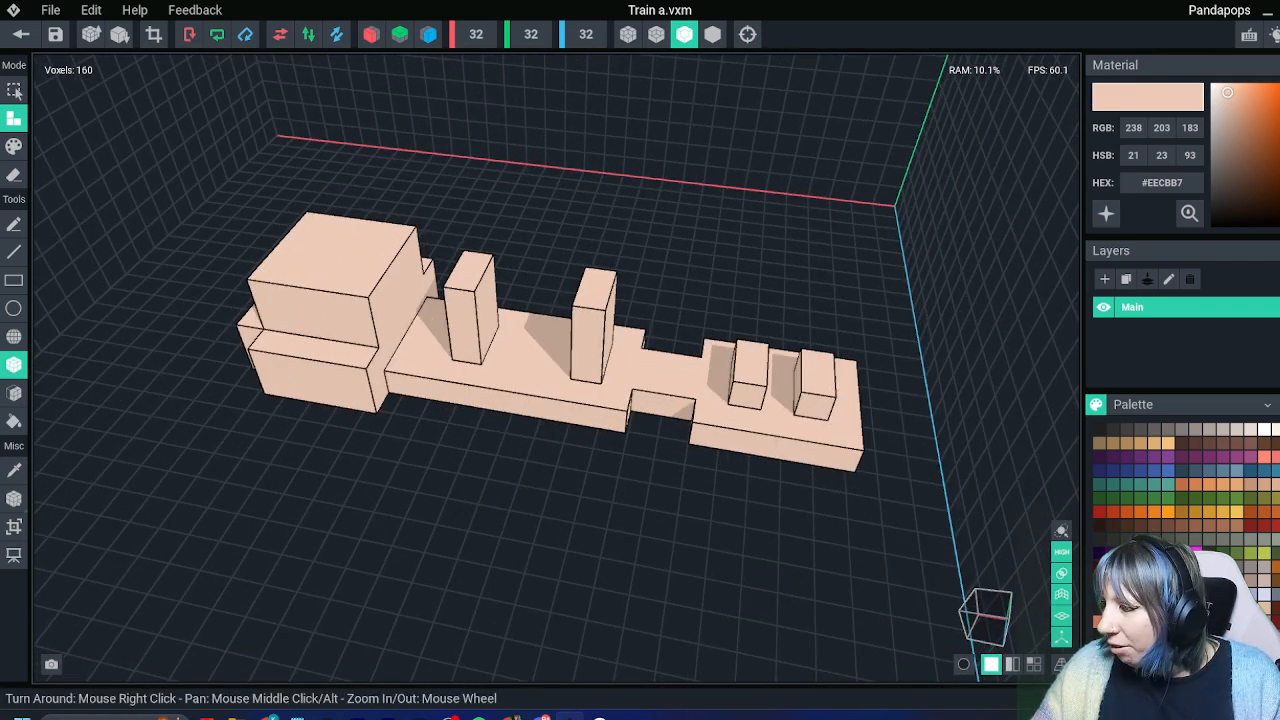
Set the material colour to pink #E375EA
{"action": "left_click", "coordinate": [1212, 214]}
{"action": "mouse_move", "coordinate": [1212, 214]}
{"action": "left_mouse_down"}
{"action": "mouse_move", "coordinate": [1237, 96]}
{"action": "mouse_move", "coordinate": [1250, 96]}
{"action": "left_mouse_up"}
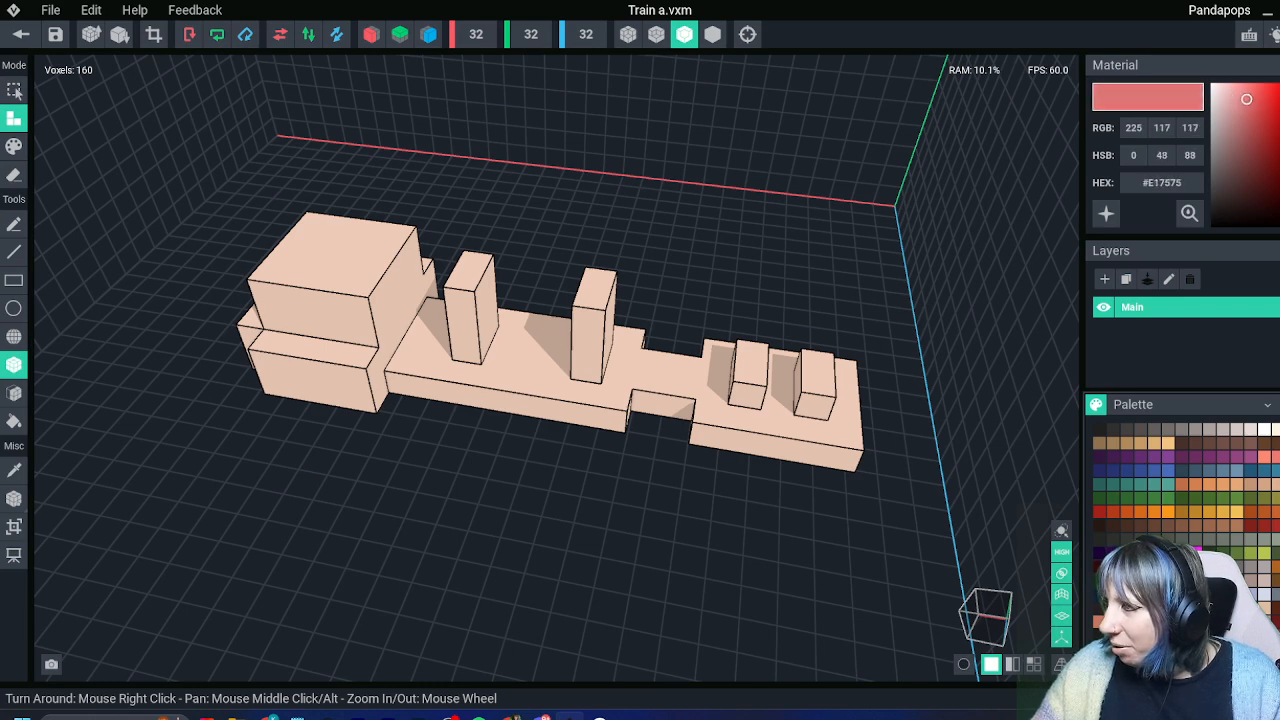
{"action": "left_click", "coordinate": [1279, 108]}
{"action": "left_click", "coordinate": [1248, 95]}
{"action": "right_click_drag", "start_coordinate": [290, 400], "coordinate": [362, 410]}
{"action": "scroll", "coordinate": [362, 410], "scroll_direction": "up", "scroll_amount": 3}
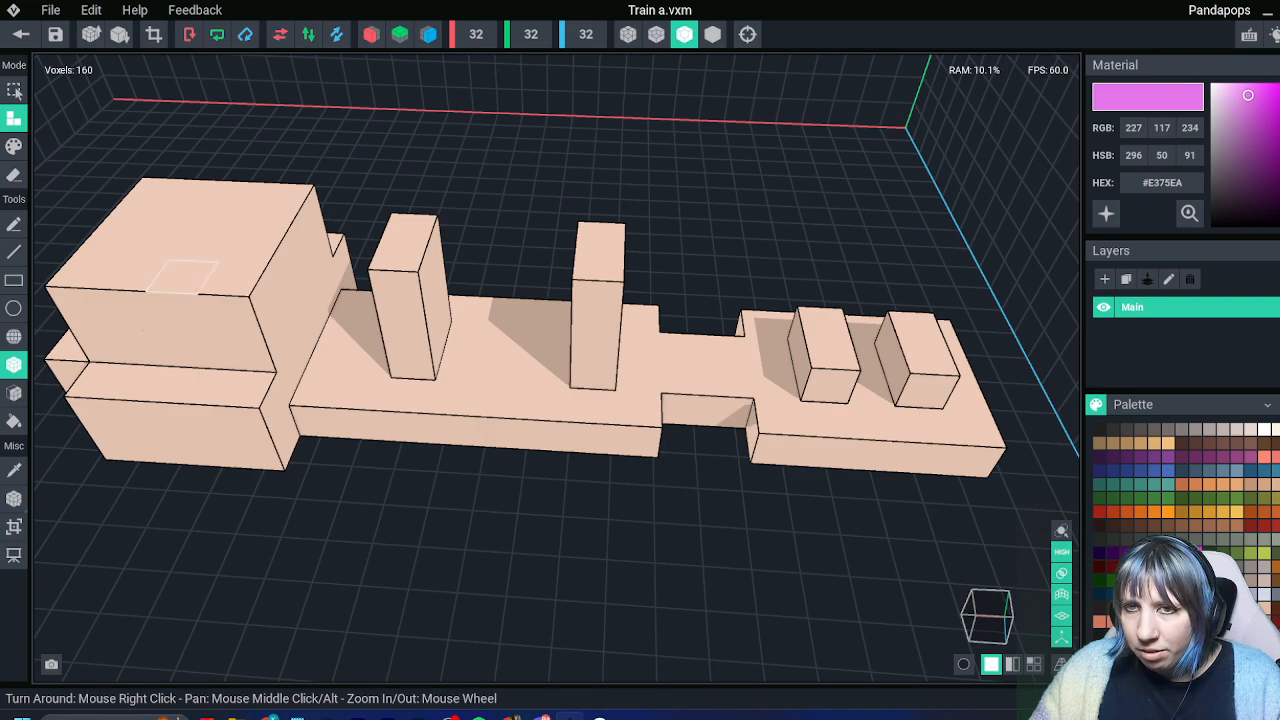
Surround the base of the column nearest the cab with pink voxels on all four sides
{"action": "right_click_drag", "start_coordinate": [385, 332], "coordinate": [436, 338]}
{"action": "left_click_drag", "start_coordinate": [374, 356], "coordinate": [378, 388]}
{"action": "left_click", "coordinate": [419, 419]}
{"action": "right_click_drag", "start_coordinate": [660, 366], "coordinate": [594, 371]}
{"action": "right_click_drag", "start_coordinate": [412, 362], "coordinate": [456, 352]}
{"action": "left_click_drag", "start_coordinate": [458, 351], "coordinate": [476, 314]}
{"action": "right_click_drag", "start_coordinate": [476, 314], "coordinate": [840, 270]}
{"action": "left_click", "coordinate": [747, 287]}
{"action": "right_click_drag", "start_coordinate": [747, 287], "coordinate": [840, 262]}
{"action": "left_click", "coordinate": [700, 220]}
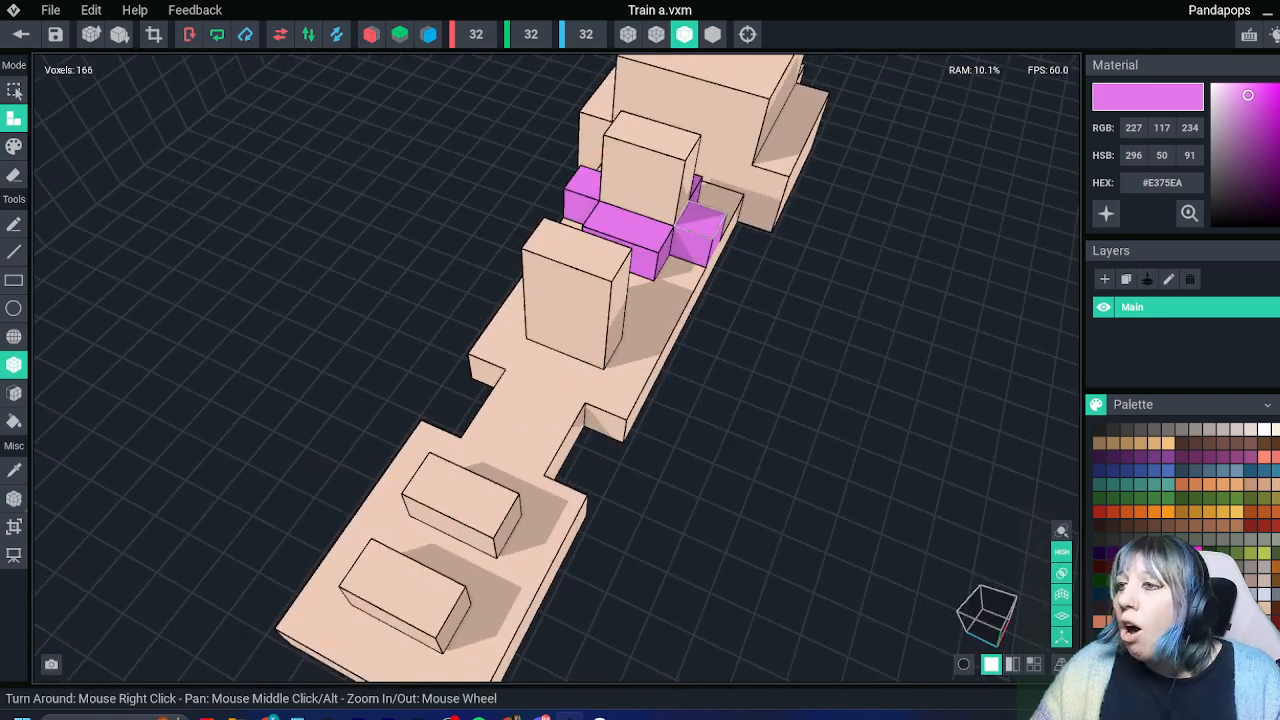
Raise the pink blocks around the column nearest the cab by one more voxel
{"action": "left_click_drag", "start_coordinate": [646, 231], "coordinate": [606, 216]}
{"action": "right_click_drag", "start_coordinate": [603, 217], "coordinate": [600, 264]}
{"action": "left_click", "coordinate": [397, 307]}
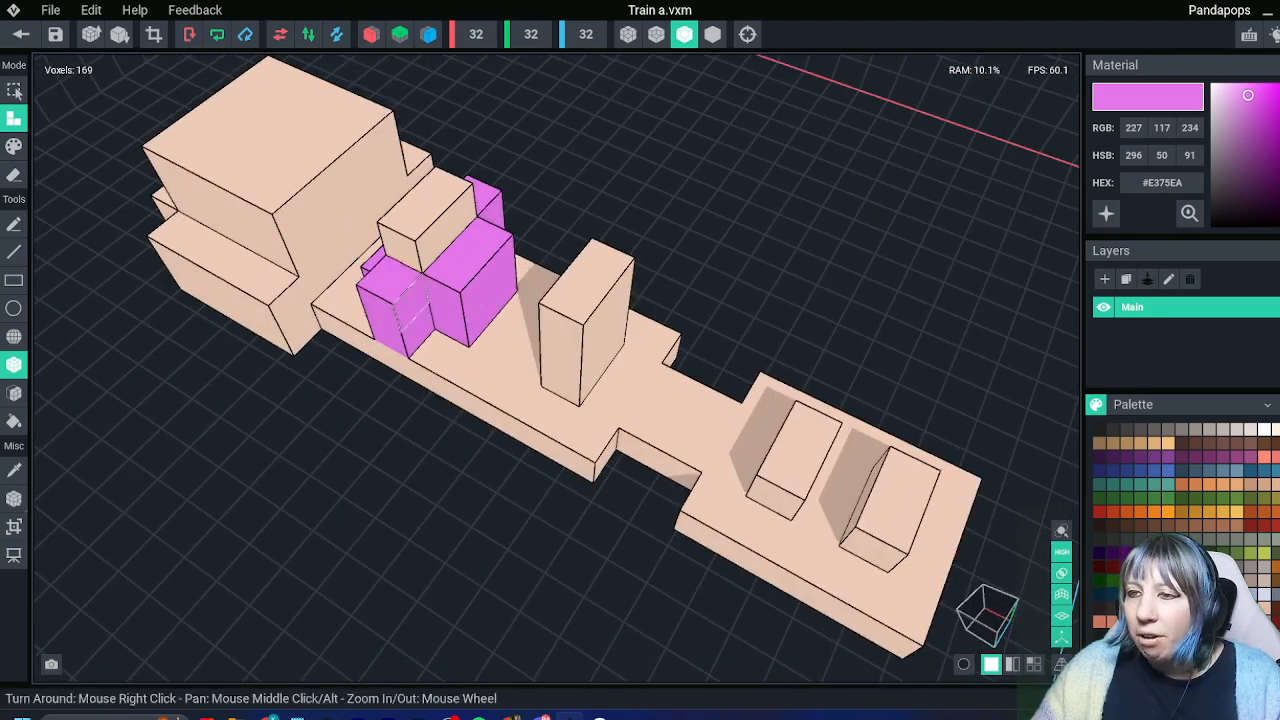
{"action": "right_click_drag", "start_coordinate": [397, 300], "coordinate": [424, 315]}
{"action": "left_click_drag", "start_coordinate": [412, 440], "coordinate": [391, 403]}
{"action": "mouse_move", "coordinate": [391, 403]}
{"action": "right_mouse_down"}
{"action": "mouse_move", "coordinate": [330, 350]}
{"action": "mouse_move", "coordinate": [240, 420]}
{"action": "mouse_move", "coordinate": [517, 446]}
{"action": "right_mouse_up"}
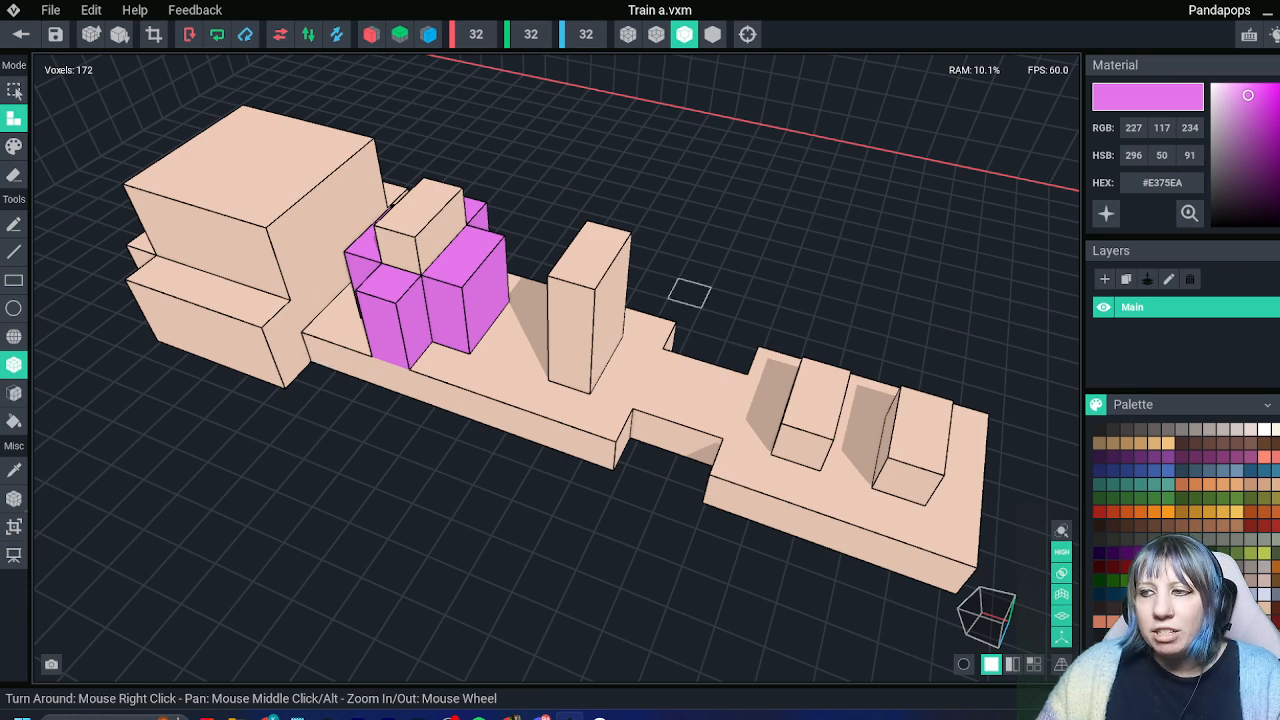
Add a pink voxel against the coupling-side block on the rear wagon, and undo the extra voxel placed after it
{"action": "left_click_drag", "start_coordinate": [754, 430], "coordinate": [756, 427]}
{"action": "left_click", "coordinate": [776, 368]}
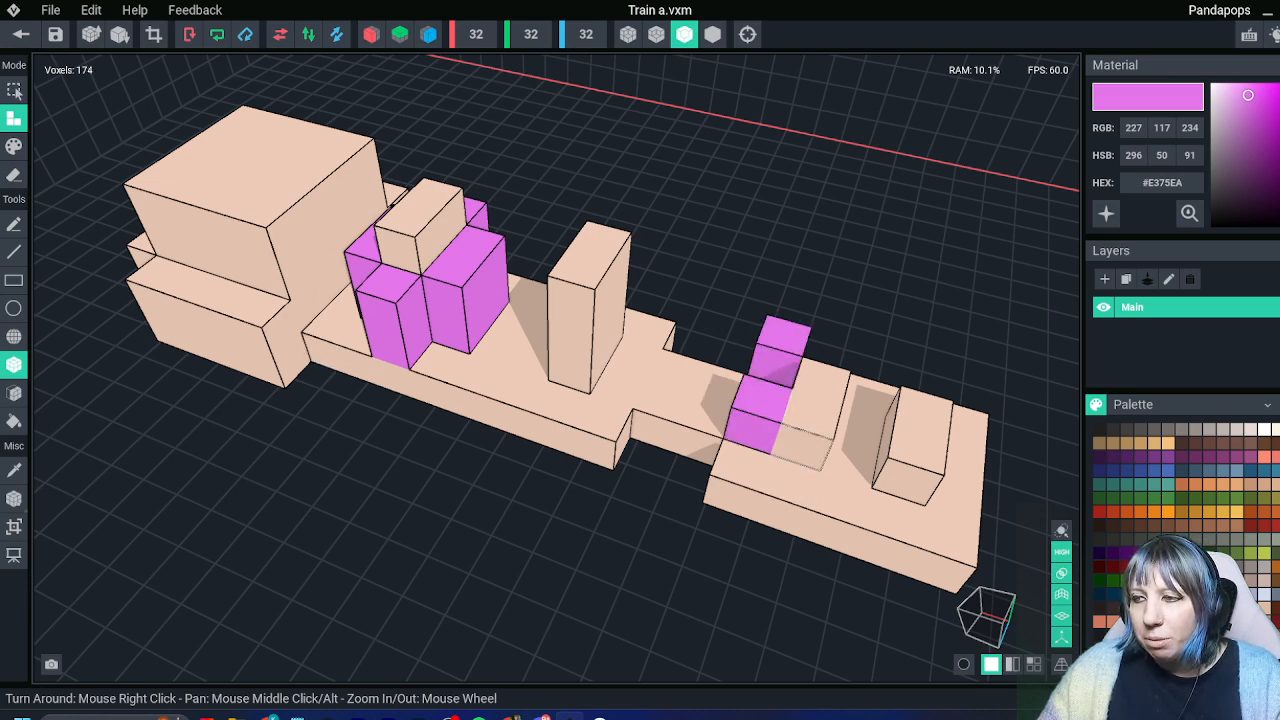
{"action": "right_click_drag", "start_coordinate": [795, 468], "coordinate": [495, 452]}
{"action": "key", "text": "ctrl+z"}
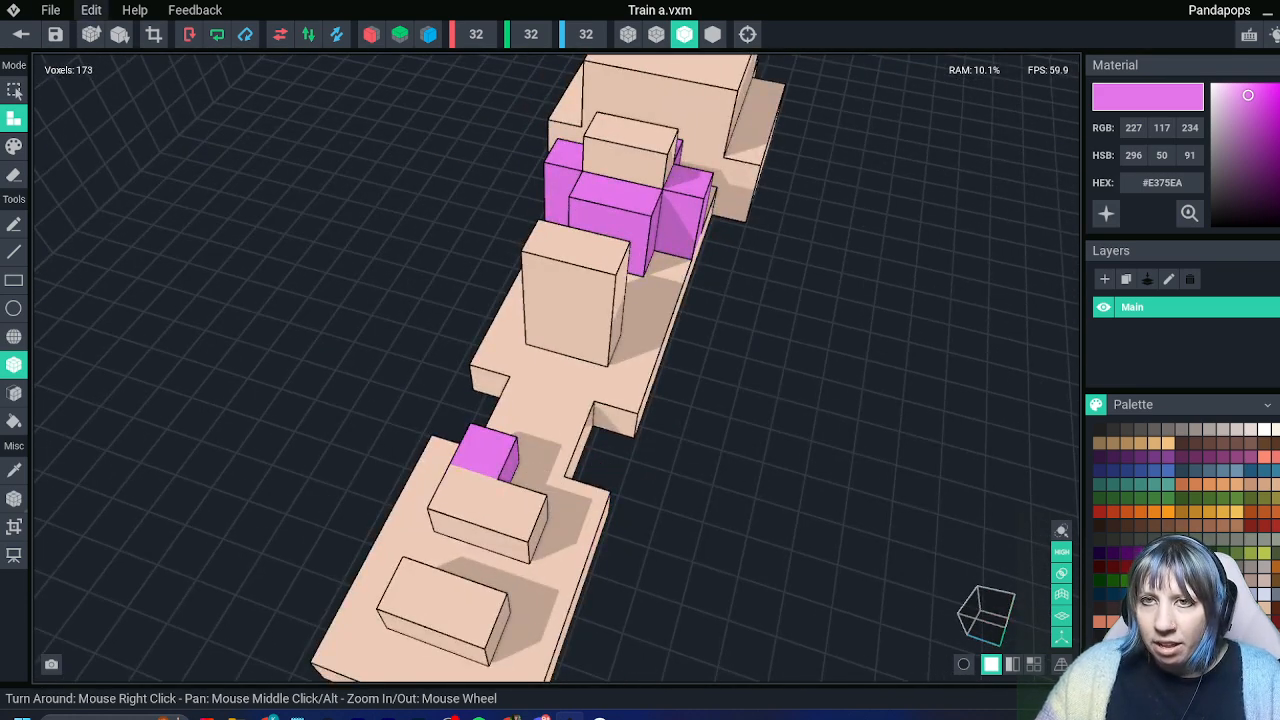
Return to the Wrapping paper station asset and examine the toys, shelves and worktop up close
{"action": "left_click", "coordinate": [20, 34]}
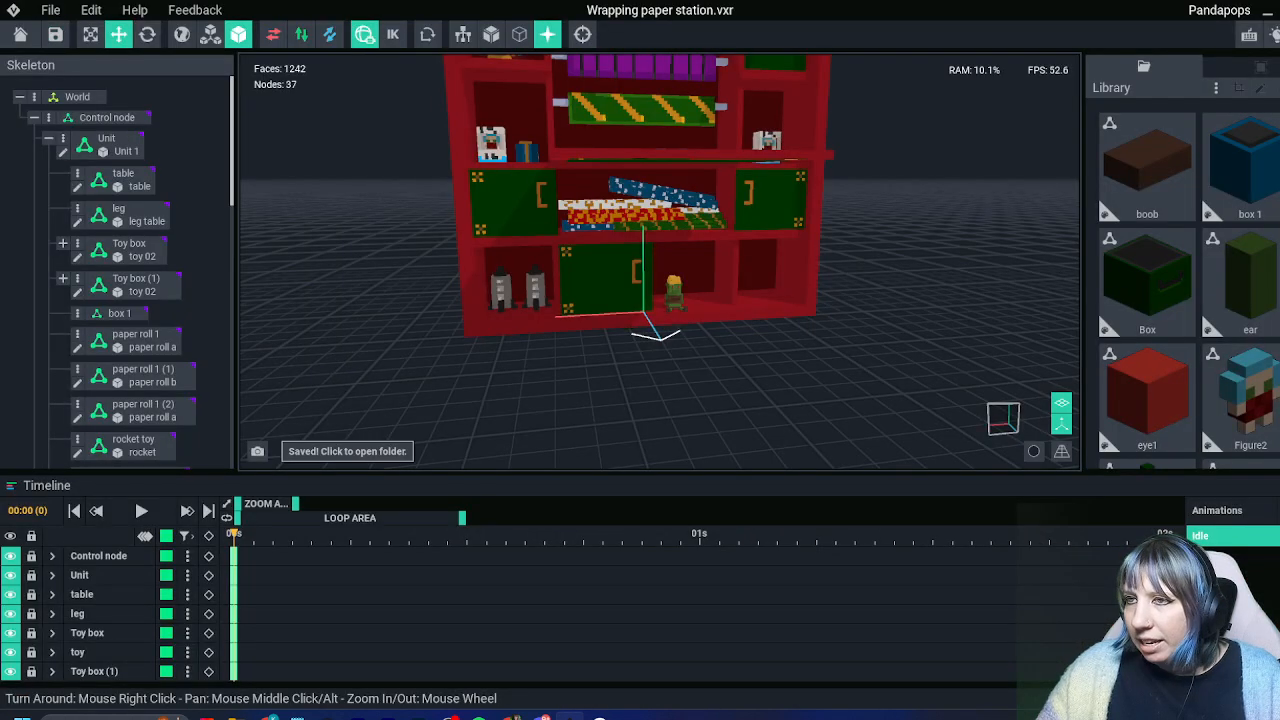
{"action": "scroll", "coordinate": [535, 288], "scroll_direction": "up", "scroll_amount": 5}
{"action": "right_click_drag", "start_coordinate": [535, 288], "coordinate": [575, 290]}
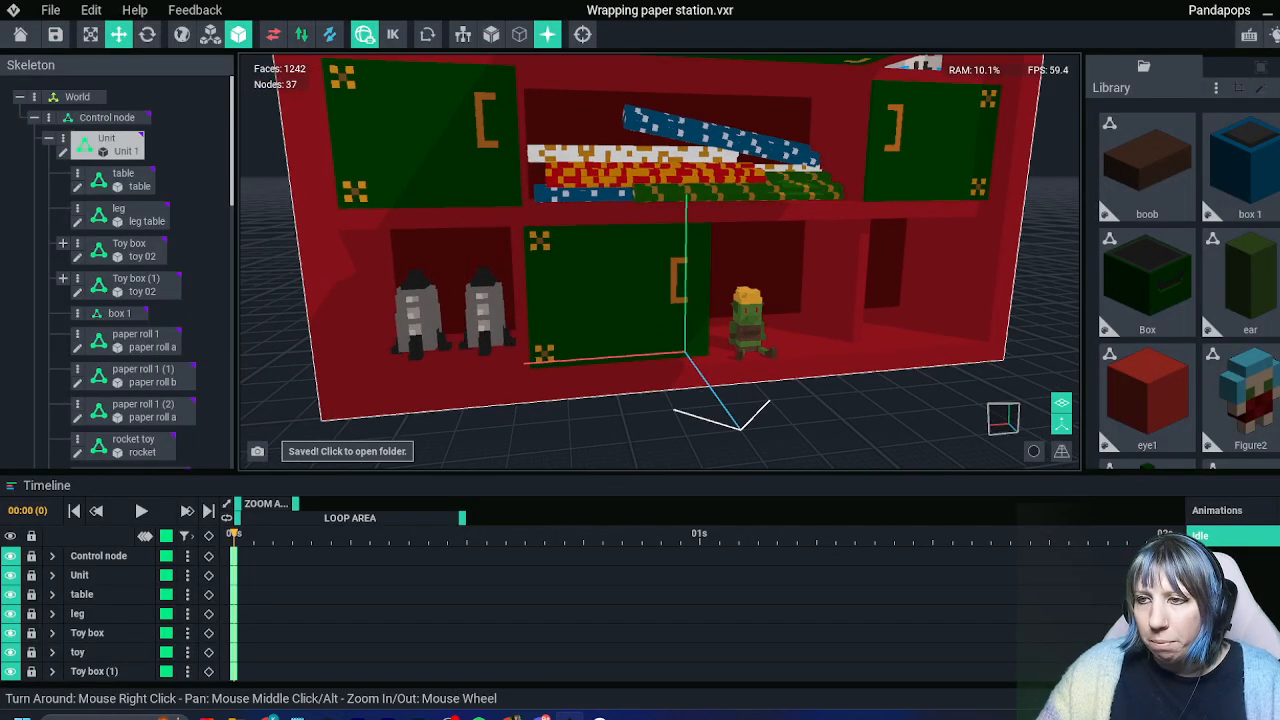
{"action": "right_click_drag", "start_coordinate": [440, 335], "coordinate": [486, 309]}
{"action": "scroll", "coordinate": [480, 305], "scroll_direction": "up", "scroll_amount": 5}
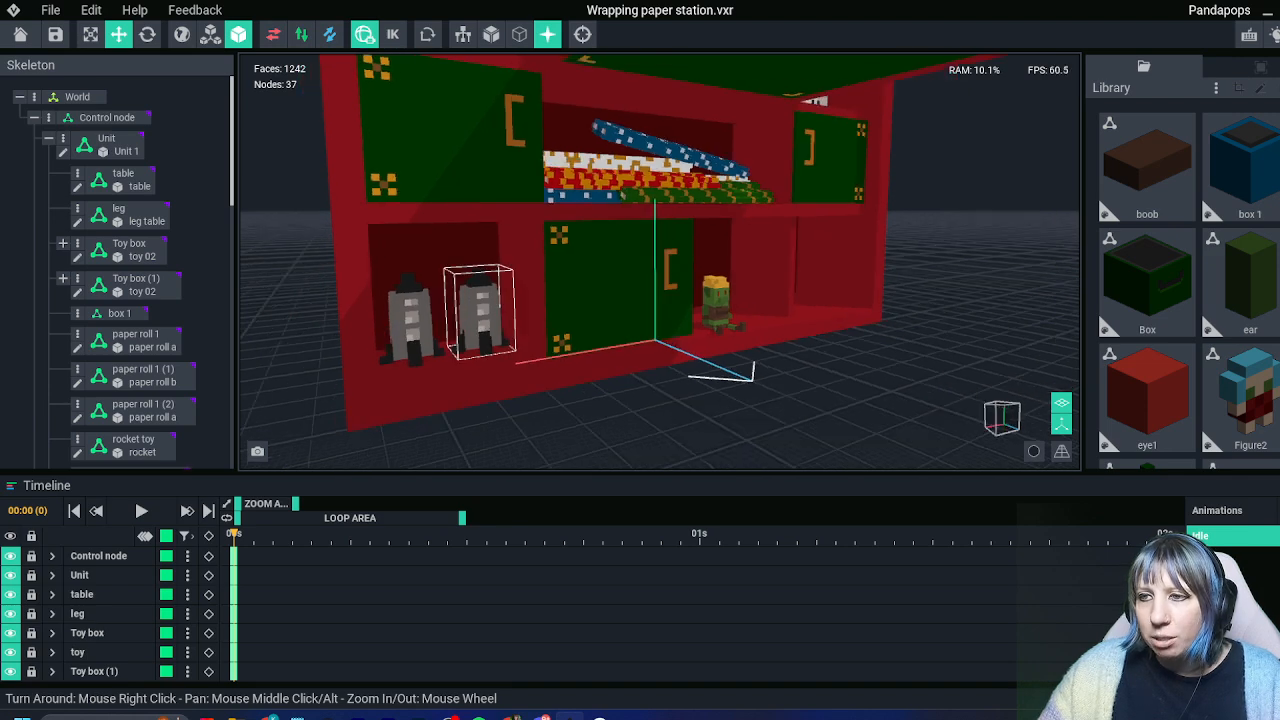
{"action": "mouse_move", "coordinate": [512, 322]}
{"action": "right_mouse_down"}
{"action": "mouse_move", "coordinate": [480, 326]}
{"action": "mouse_move", "coordinate": [500, 335]}
{"action": "right_mouse_up"}
{"action": "scroll", "coordinate": [488, 330], "scroll_direction": "down", "scroll_amount": 5}
{"action": "right_click_drag", "start_coordinate": [890, 340], "coordinate": [799, 311]}
{"action": "scroll", "coordinate": [854, 340], "scroll_direction": "up", "scroll_amount": 4}
{"action": "scroll", "coordinate": [801, 313], "scroll_direction": "up", "scroll_amount": 8}
{"action": "scroll", "coordinate": [801, 313], "scroll_direction": "down", "scroll_amount": 6}
{"action": "scroll", "coordinate": [801, 313], "scroll_direction": "down", "scroll_amount": 3}
{"action": "middle_click_drag", "start_coordinate": [801, 313], "coordinate": [785, 430]}
{"action": "right_click_drag", "start_coordinate": [745, 235], "coordinate": [808, 300]}
Cancel closing the Wrapping paper station asset and save it
{"action": "left_click", "coordinate": [20, 34]}
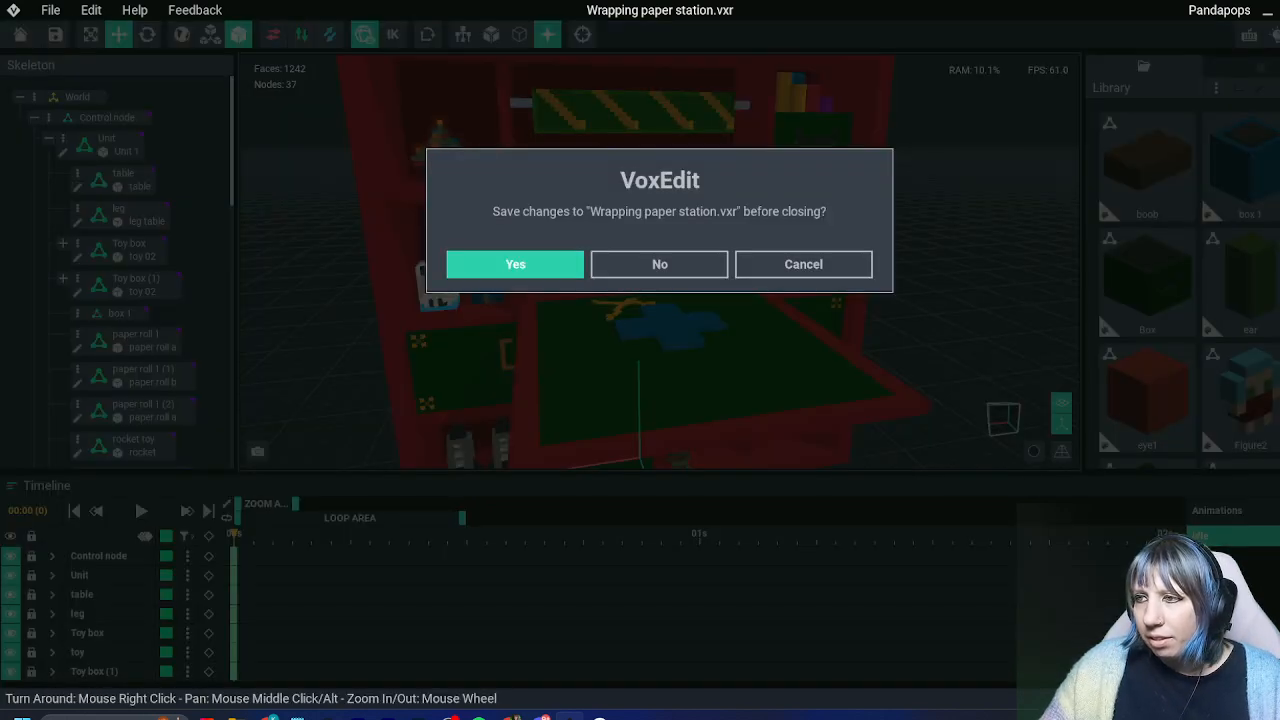
{"action": "left_click", "coordinate": [803, 263]}
{"action": "left_click", "coordinate": [55, 34]}
{"action": "right_click_drag", "start_coordinate": [600, 318], "coordinate": [592, 345]}
{"action": "scroll", "coordinate": [592, 345], "scroll_direction": "down", "scroll_amount": 2}
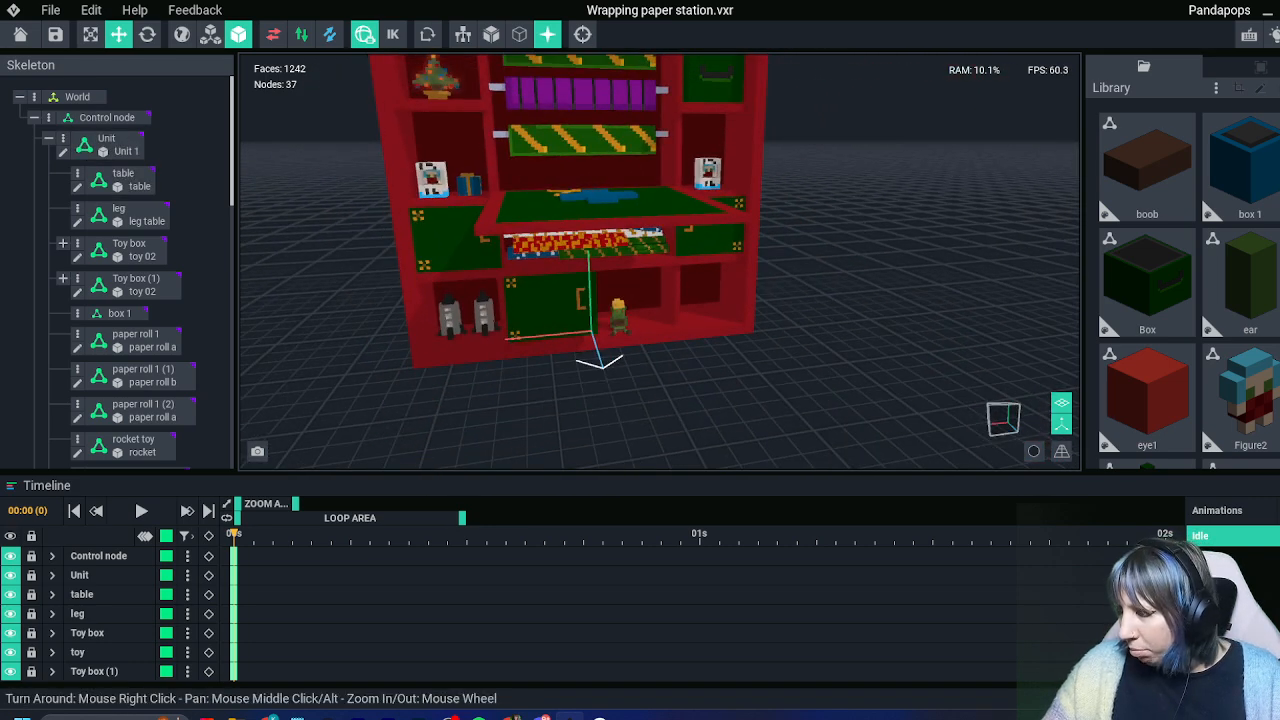
{"action": "key", "text": "super+n"}
{"action": "key", "text": "super+n"}
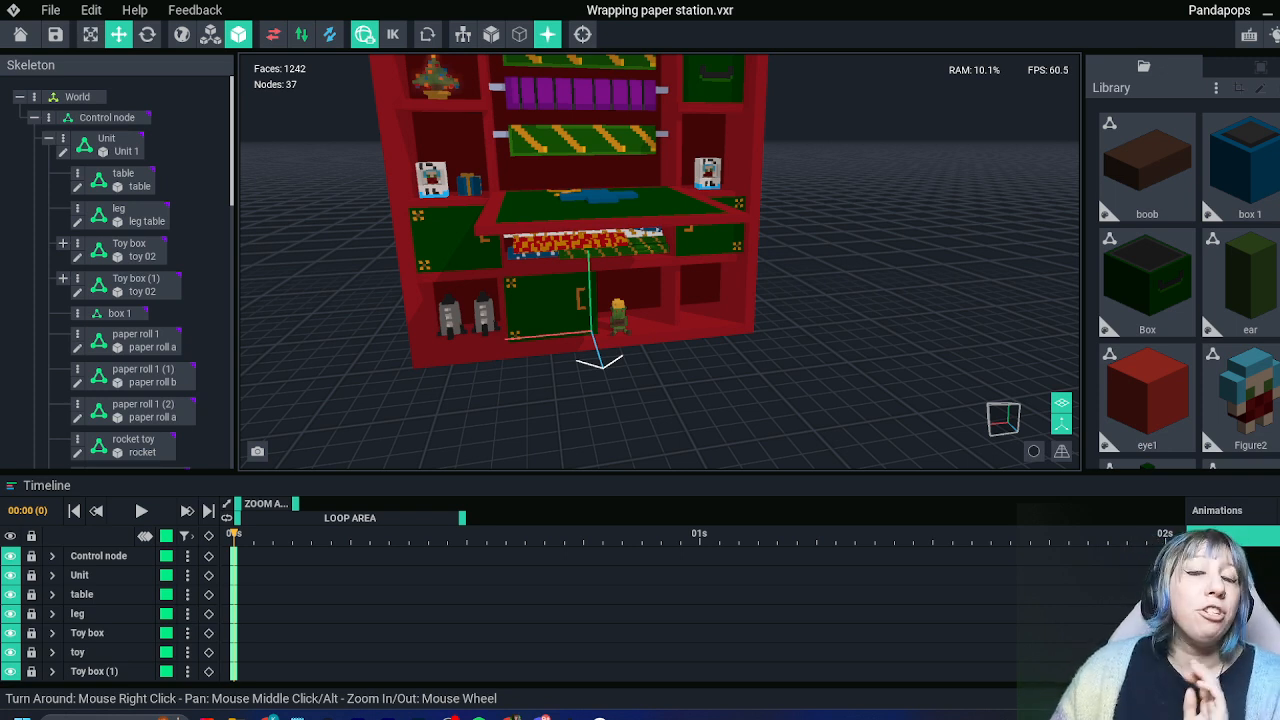
Close the Wrapping paper station asset with its changes saved, returning to the animator start page
{"action": "left_click", "coordinate": [20, 35]}
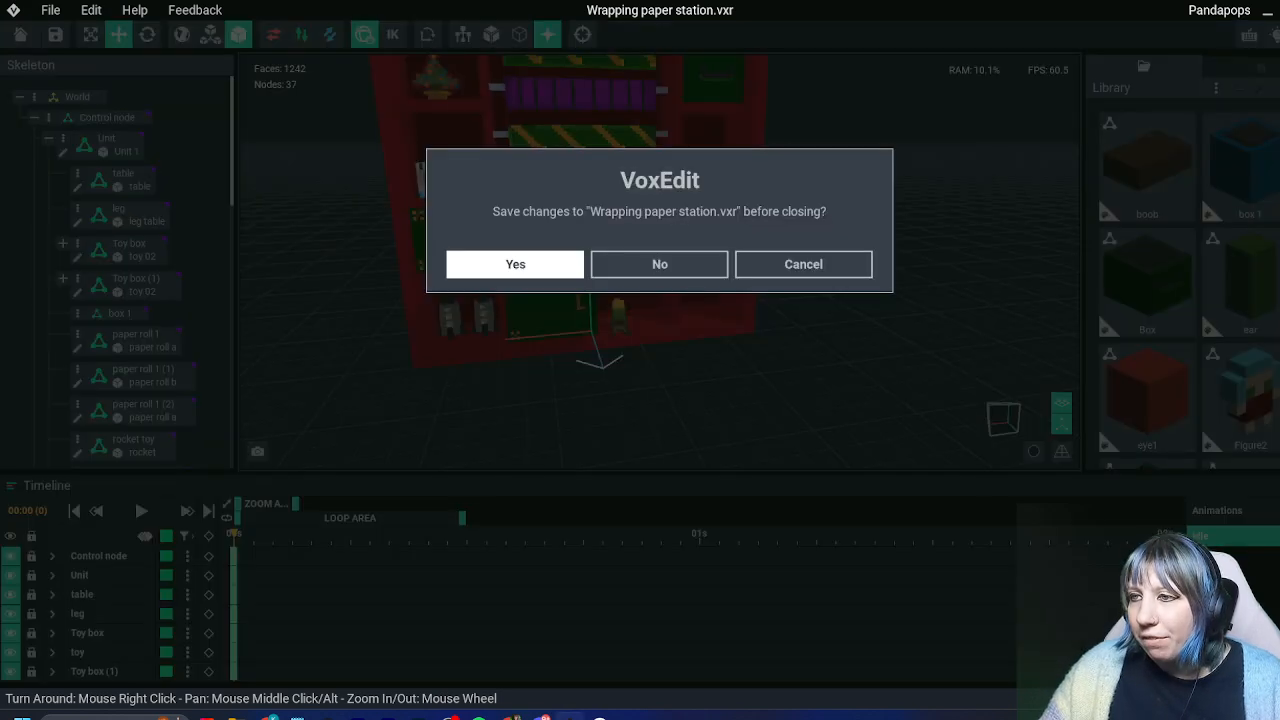
{"action": "left_click", "coordinate": [519, 265]}
{"action": "scroll", "coordinate": [640, 475], "scroll_direction": "down", "scroll_amount": 1}
{"action": "scroll", "coordinate": [640, 475], "scroll_direction": "up", "scroll_amount": 1}
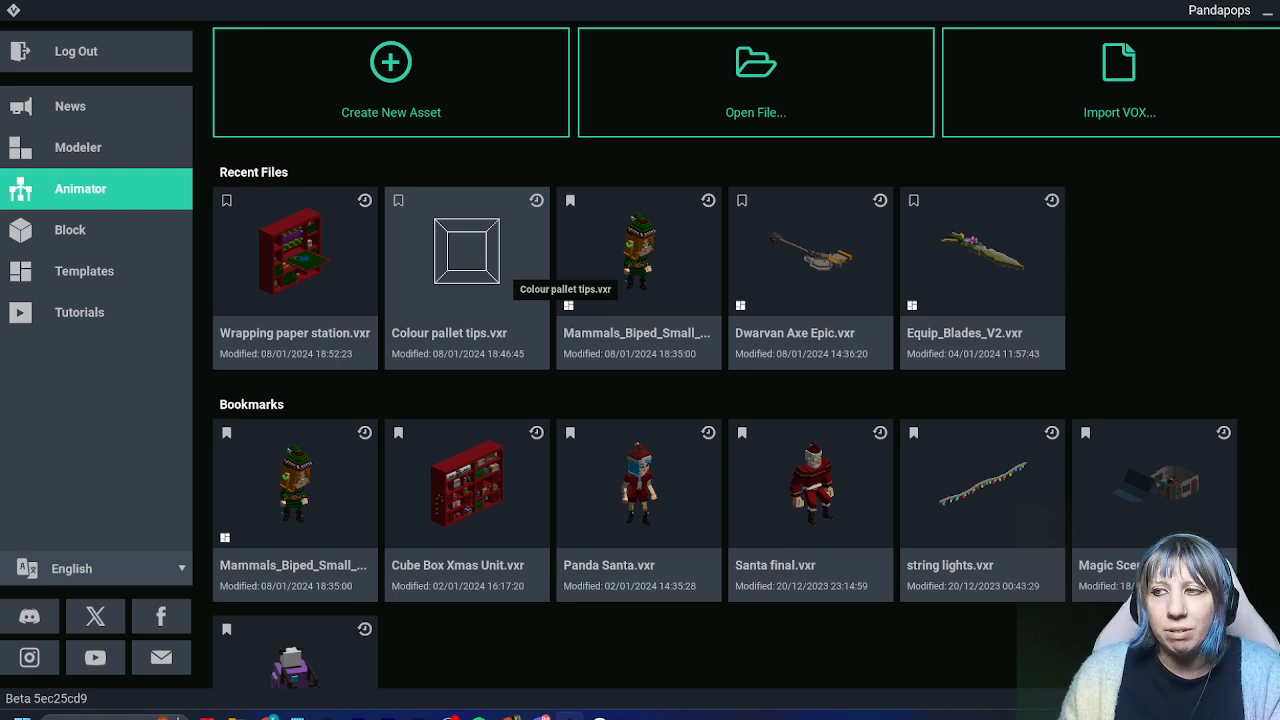
Reopen Wrapping paper station.vxr from the recent files and open the Train a library model for editing
{"action": "left_click", "coordinate": [295, 260]}
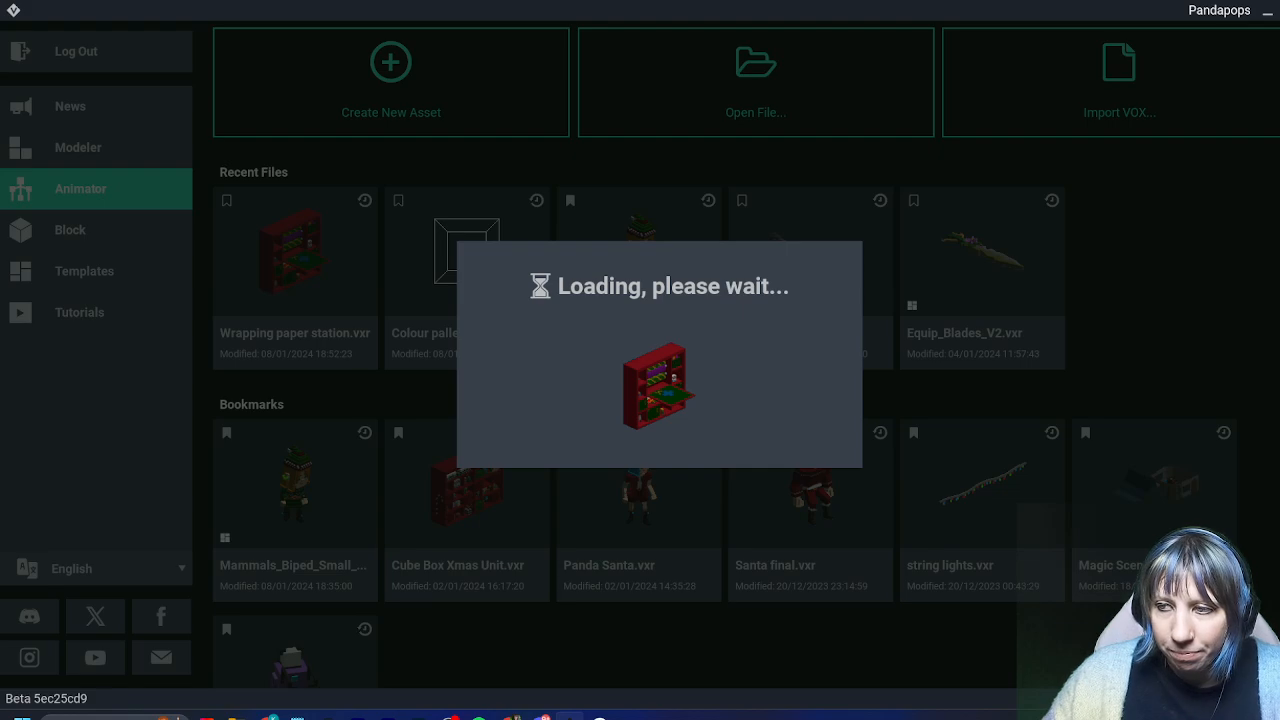
{"action": "scroll", "coordinate": [660, 260], "scroll_direction": "up", "scroll_amount": 3}
{"action": "mouse_move", "coordinate": [660, 290]}
{"action": "right_mouse_down"}
{"action": "mouse_move", "coordinate": [666, 243]}
{"action": "mouse_move", "coordinate": [650, 238]}
{"action": "mouse_move", "coordinate": [683, 286]}
{"action": "right_mouse_up"}
{"action": "scroll", "coordinate": [655, 240], "scroll_direction": "up", "scroll_amount": 3}
{"action": "scroll", "coordinate": [1245, 312], "scroll_direction": "down", "scroll_amount": 3}
{"action": "scroll", "coordinate": [1190, 290], "scroll_direction": "down", "scroll_amount": 10}
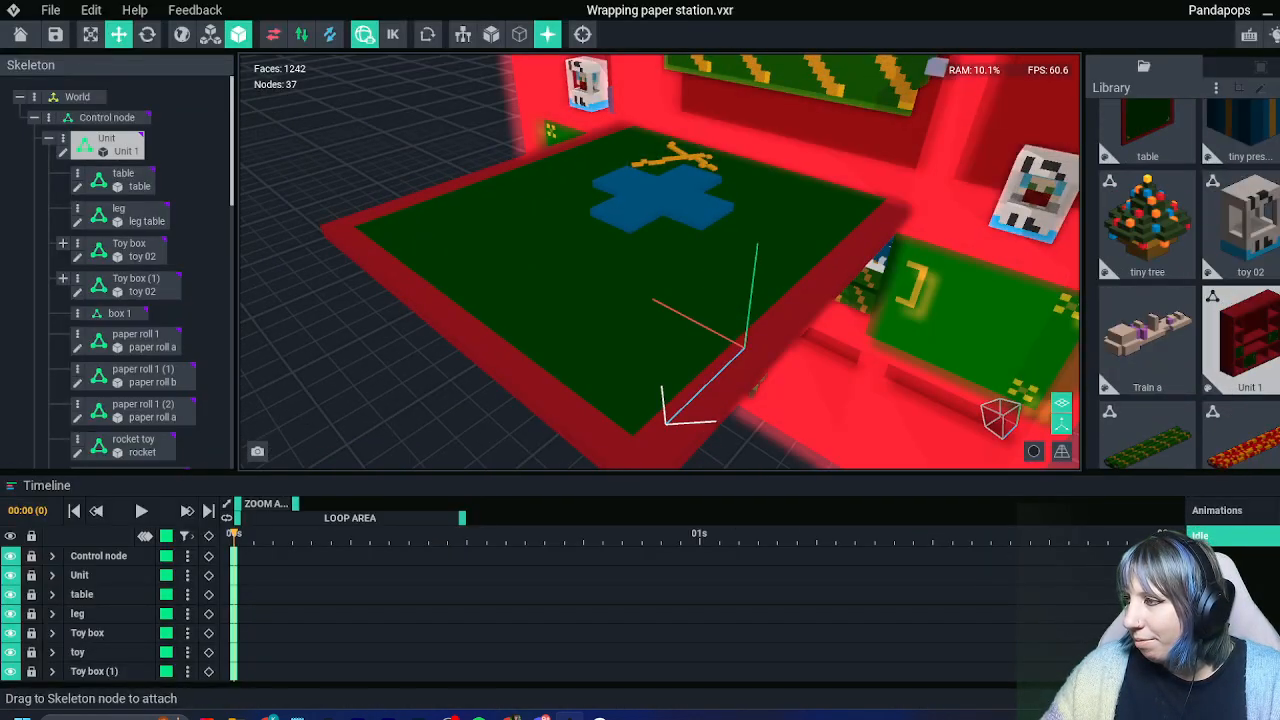
{"action": "double_click", "coordinate": [1147, 165]}
Undo the stray voxel, sample the pink #E375EA, and surround the coupling-side block on the rear wagon with pink voxels
{"action": "right_click_drag", "start_coordinate": [700, 380], "coordinate": [540, 430]}
{"action": "scroll", "coordinate": [589, 434], "scroll_direction": "up", "scroll_amount": 4}
{"action": "scroll", "coordinate": [450, 210], "scroll_direction": "up", "scroll_amount": 2}
{"action": "right_click_drag", "start_coordinate": [450, 210], "coordinate": [478, 278]}
{"action": "scroll", "coordinate": [478, 278], "scroll_direction": "up", "scroll_amount": 1}
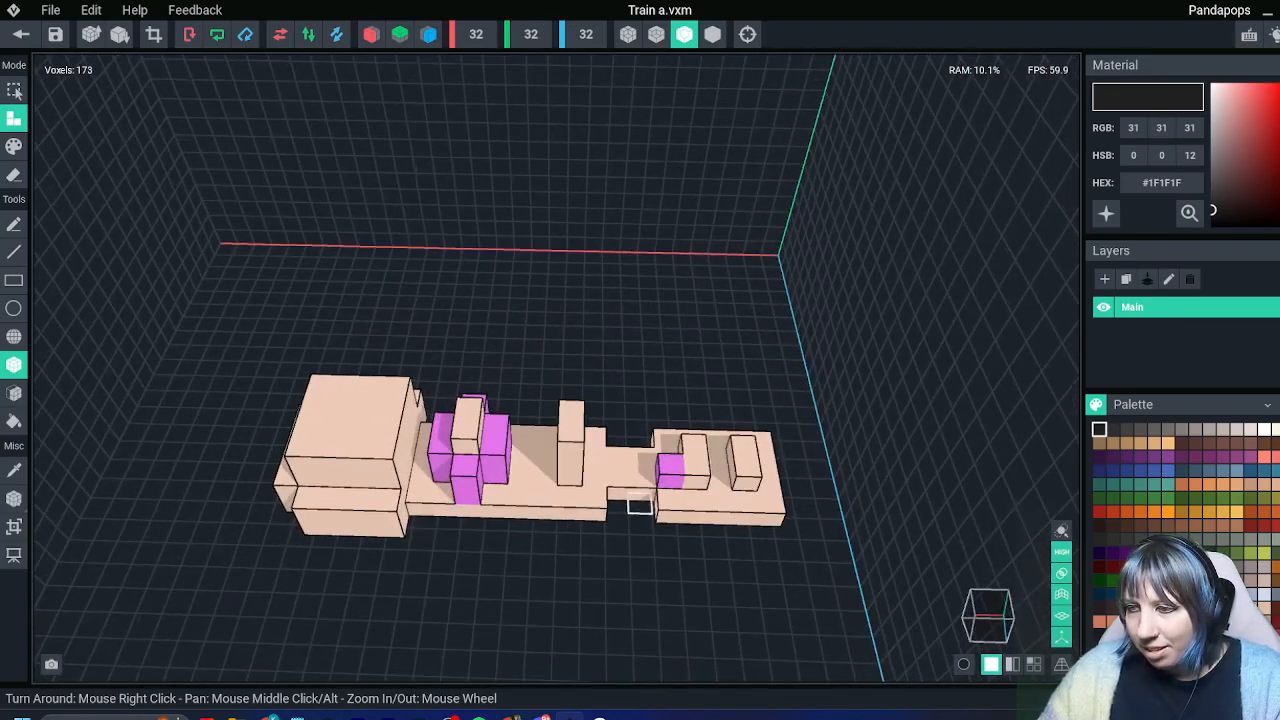
{"action": "right_click_drag", "start_coordinate": [672, 447], "coordinate": [560, 450]}
{"action": "left_click", "coordinate": [684, 450]}
{"action": "key", "text": "ctrl+z"}
{"action": "key", "text": "i"}
{"action": "left_click", "coordinate": [714, 448]}
{"action": "left_click", "coordinate": [641, 444]}
{"action": "left_click", "coordinate": [610, 430]}
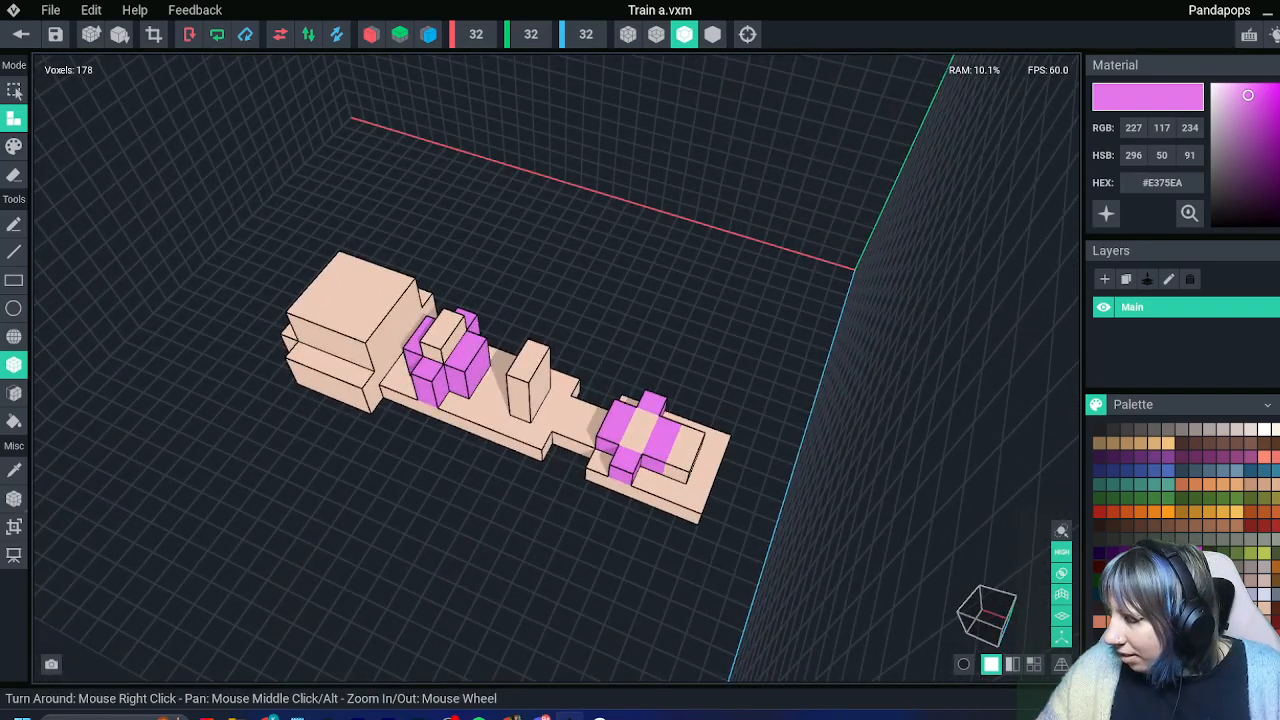
Set the material colour to light blue #80C2EA and surround the base of the second column with blue voxels
{"action": "left_click", "coordinate": [1212, 213]}
{"action": "left_click", "coordinate": [1279, 155]}
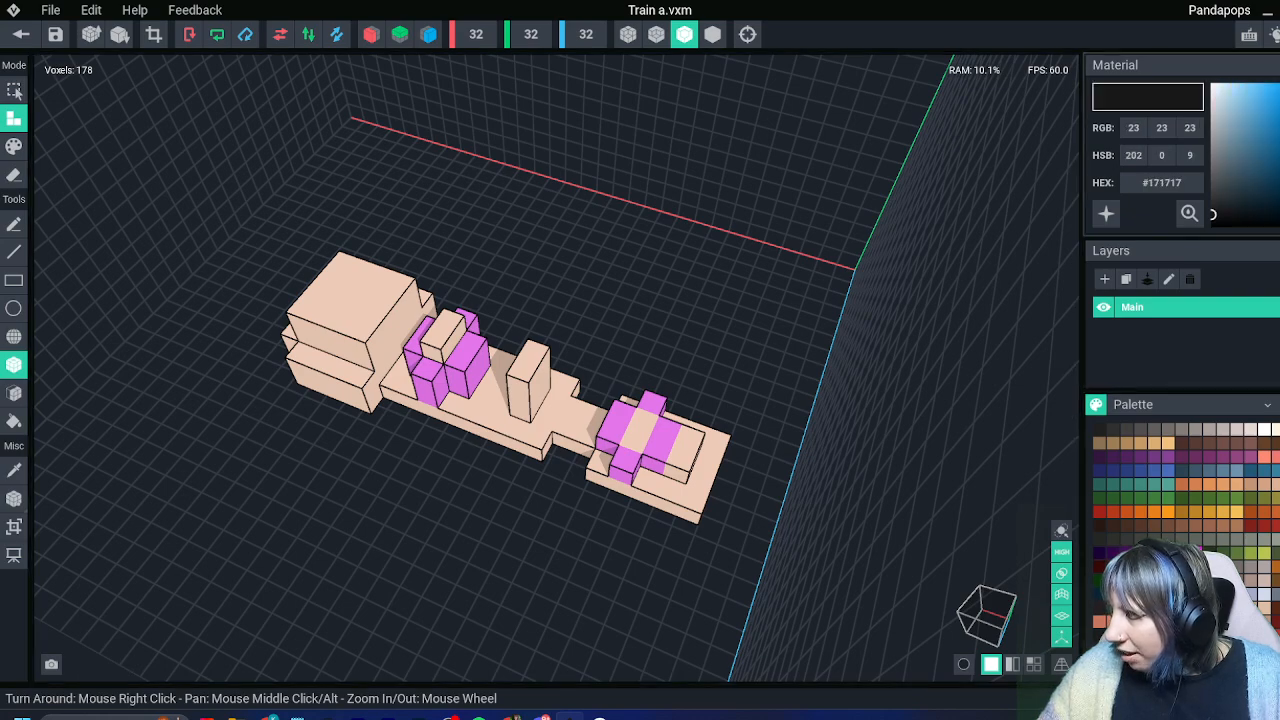
{"action": "left_click", "coordinate": [1245, 95]}
{"action": "right_click_drag", "start_coordinate": [485, 373], "coordinate": [550, 374]}
{"action": "left_click_drag", "start_coordinate": [527, 406], "coordinate": [527, 378]}
{"action": "left_click", "coordinate": [558, 424]}
{"action": "left_click", "coordinate": [541, 448]}
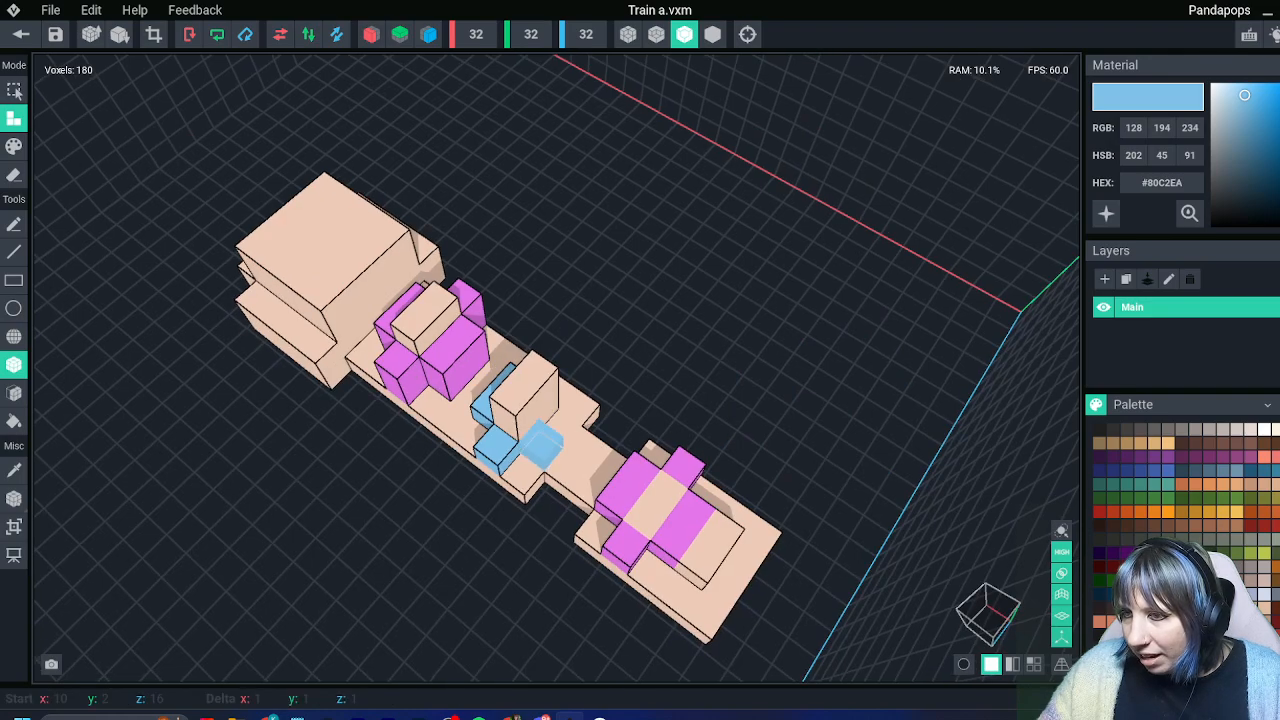
{"action": "left_click", "coordinate": [561, 430]}
{"action": "right_click_drag", "start_coordinate": [561, 430], "coordinate": [502, 372]}
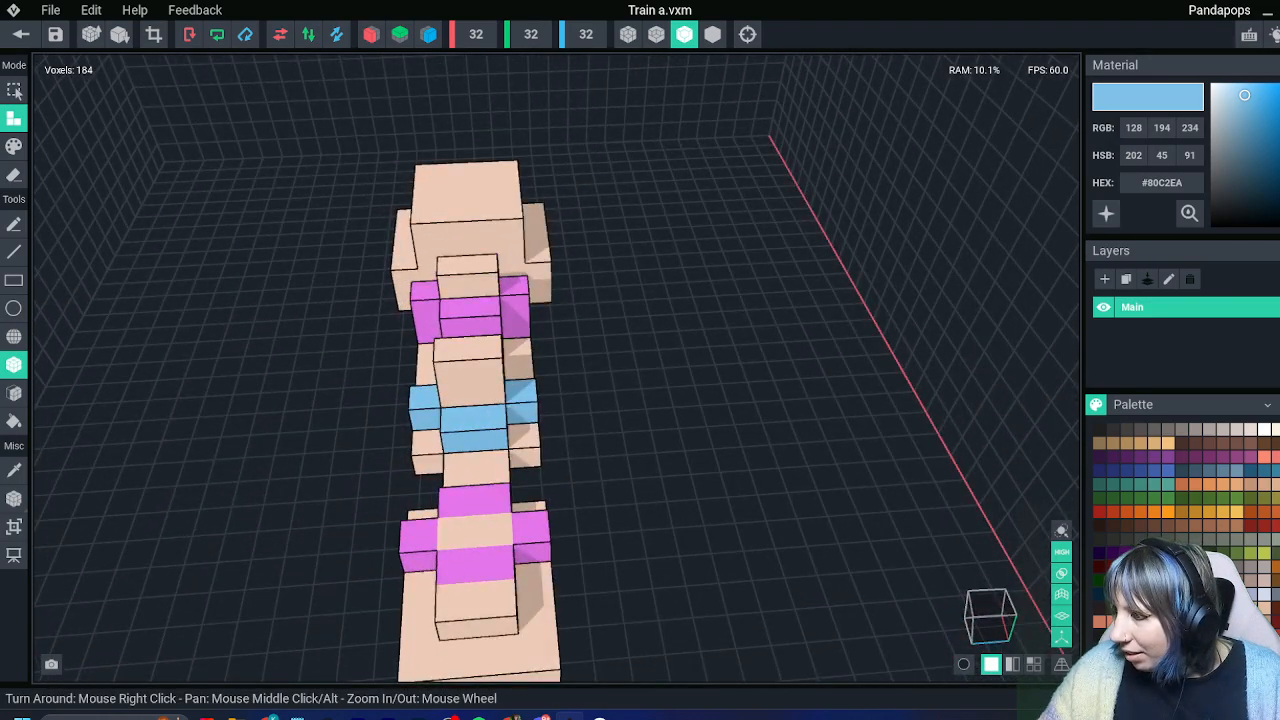
Set the material colour to light green #85E09C
{"action": "left_click", "coordinate": [1099, 429]}
{"action": "left_click", "coordinate": [1256, 94]}
{"action": "left_click", "coordinate": [1279, 155]}
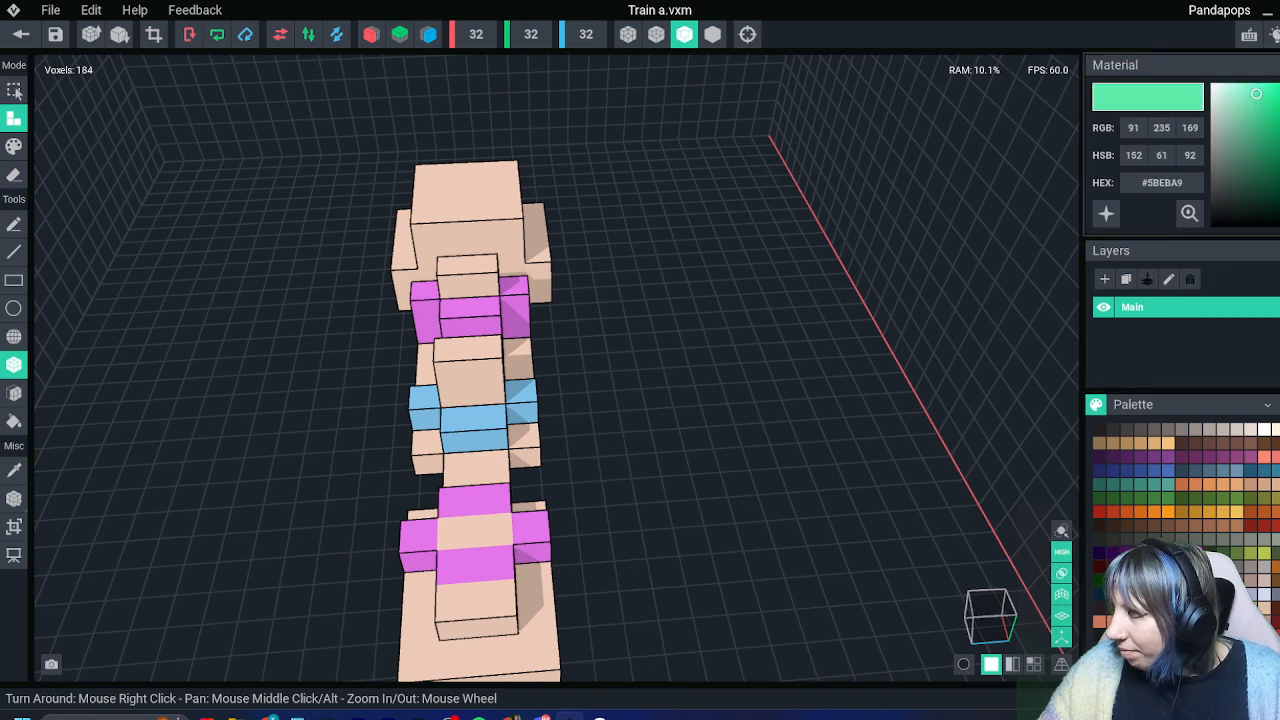
{"action": "left_click_drag", "start_coordinate": [1256, 94], "coordinate": [1250, 98]}
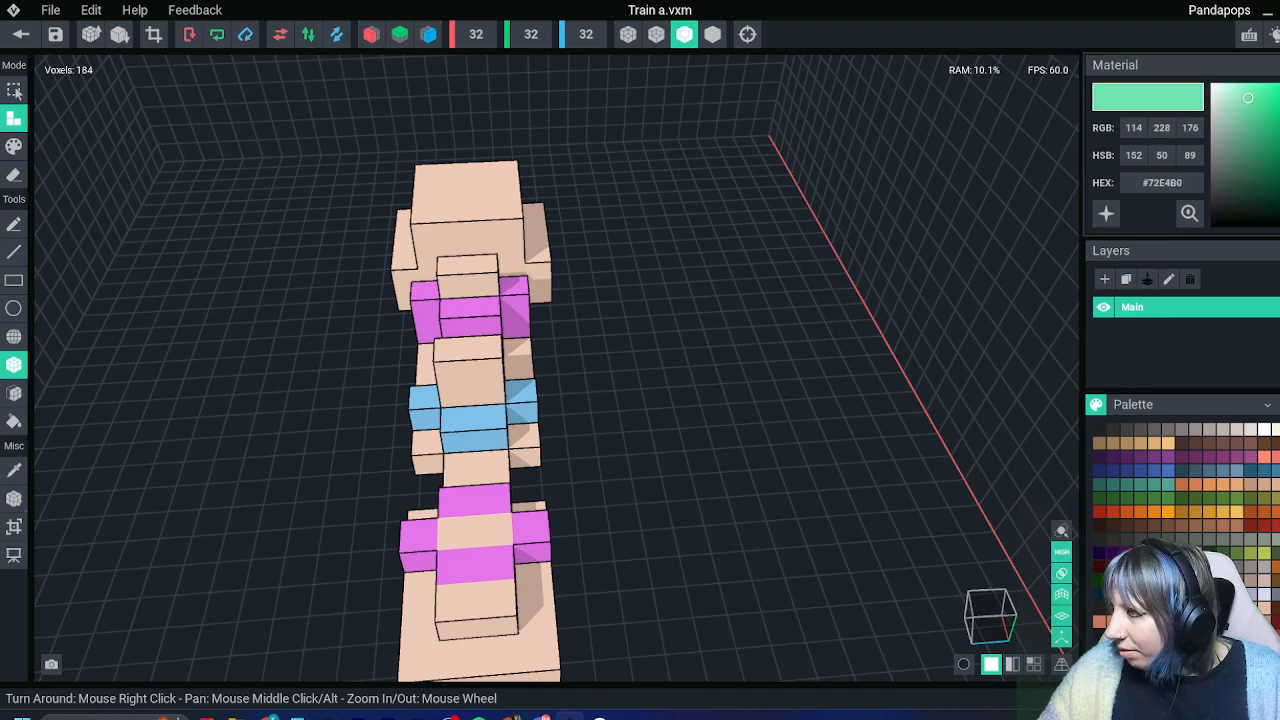
{"action": "left_click_drag", "start_coordinate": [1247, 96], "coordinate": [1246, 98]}
Stack a layer of green voxels on the blue ones around the second column
{"action": "right_click_drag", "start_coordinate": [660, 307], "coordinate": [490, 375]}
{"action": "left_click", "coordinate": [582, 387]}
{"action": "left_click", "coordinate": [532, 424]}
{"action": "mouse_move", "coordinate": [540, 420]}
{"action": "right_mouse_down"}
{"action": "mouse_move", "coordinate": [501, 371]}
{"action": "mouse_move", "coordinate": [520, 430]}
{"action": "right_mouse_up"}
{"action": "left_click_drag", "start_coordinate": [545, 372], "coordinate": [530, 347]}
{"action": "right_click_drag", "start_coordinate": [530, 347], "coordinate": [540, 430]}
{"action": "left_click", "coordinate": [459, 315]}
Stack a layer of green voxels on the pink ones on the rear wagon
{"action": "scroll", "coordinate": [500, 369], "scroll_direction": "up", "scroll_amount": 4}
{"action": "left_click", "coordinate": [483, 437]}
{"action": "left_click_drag", "start_coordinate": [300, 339], "coordinate": [293, 367]}
{"action": "left_click", "coordinate": [355, 400]}
{"action": "left_click_drag", "start_coordinate": [418, 360], "coordinate": [415, 332]}
{"action": "right_click_drag", "start_coordinate": [746, 383], "coordinate": [645, 455]}
{"action": "middle_click_drag", "start_coordinate": [571, 92], "coordinate": [524, 138]}
{"action": "left_click", "coordinate": [548, 204]}
Erase the spare beige block and the end row of the rear wagon, and undo the notch cut into the front deck
{"action": "right_click_drag", "start_coordinate": [775, 625], "coordinate": [725, 520]}
{"action": "scroll", "coordinate": [743, 381], "scroll_direction": "down", "scroll_amount": 3}
{"action": "right_click_drag", "start_coordinate": [741, 378], "coordinate": [703, 480]}
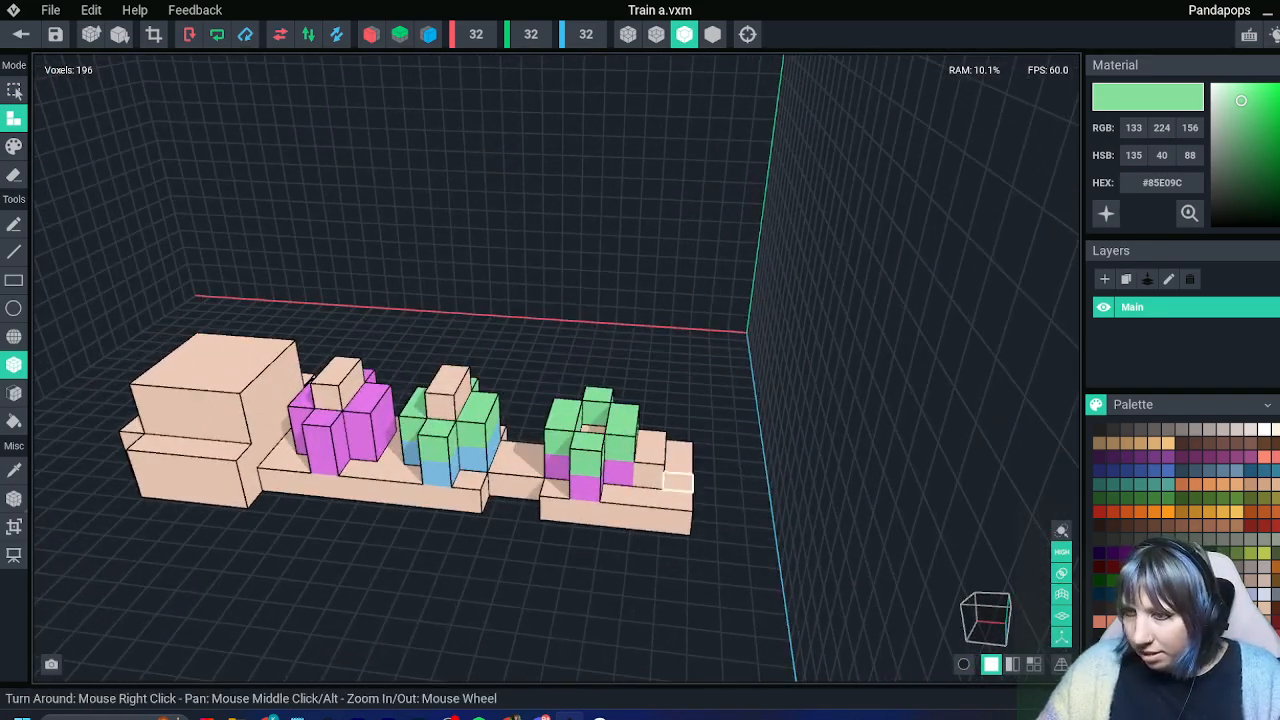
{"action": "left_click", "coordinate": [14, 174]}
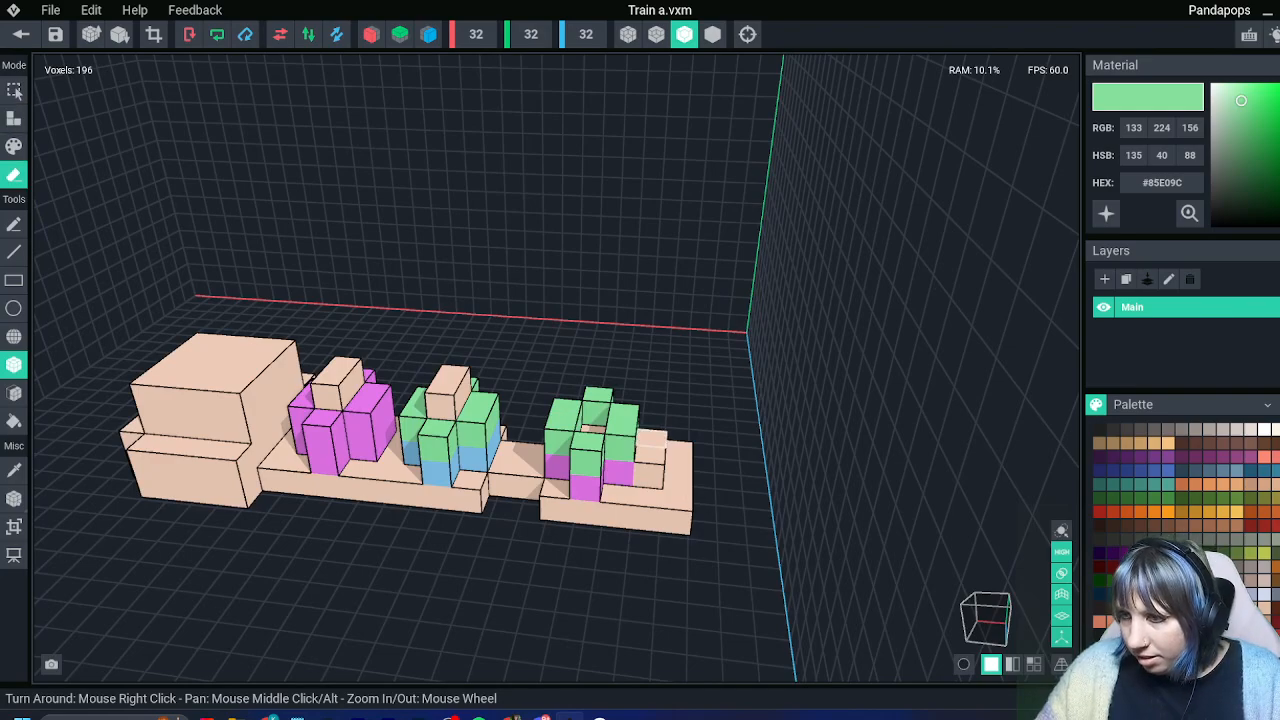
{"action": "left_click", "coordinate": [676, 490]}
{"action": "mouse_move", "coordinate": [676, 490]}
{"action": "right_mouse_down"}
{"action": "mouse_move", "coordinate": [410, 433]}
{"action": "mouse_move", "coordinate": [579, 383]}
{"action": "mouse_move", "coordinate": [529, 462]}
{"action": "right_mouse_up"}
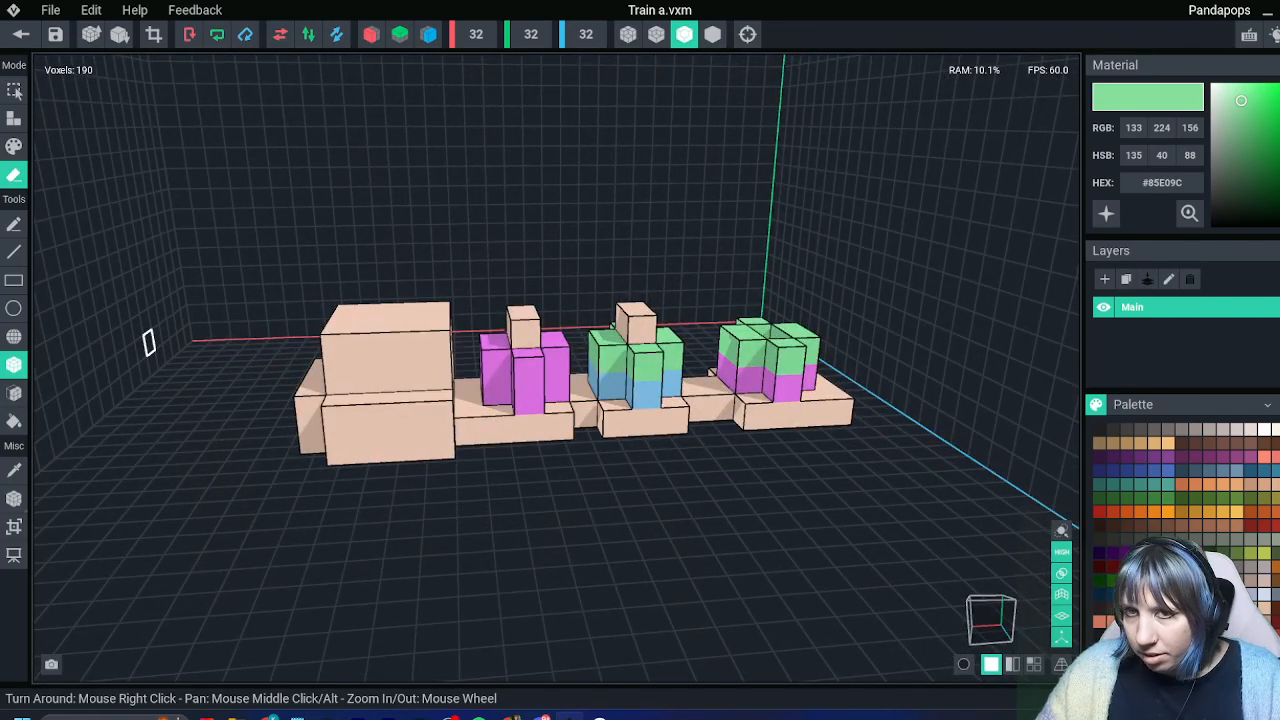
{"action": "key", "text": "ctrl+z"}
Sample the deck's beige #EECBB7, switch back to adding, and build a two-by-two wheel block on the side beneath the first toy
{"action": "key", "text": "i"}
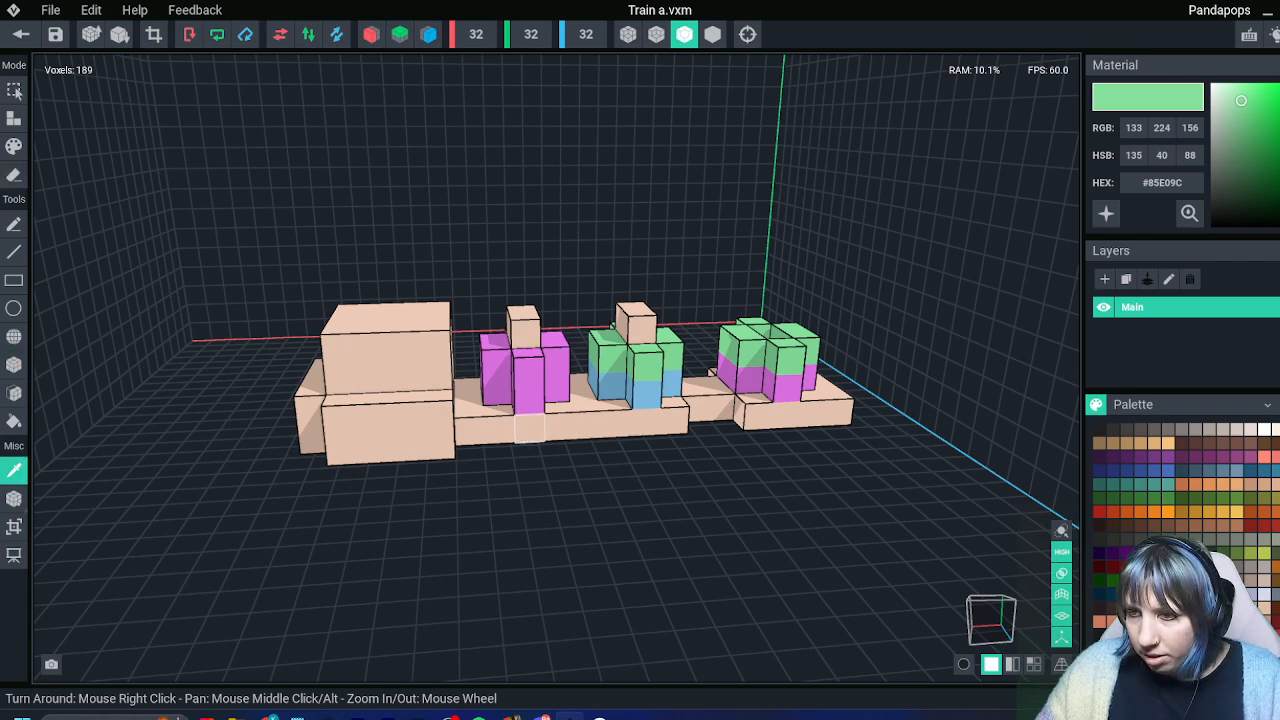
{"action": "left_click", "coordinate": [470, 432]}
{"action": "left_click", "coordinate": [14, 118]}
{"action": "mouse_move", "coordinate": [500, 442]}
{"action": "right_mouse_down"}
{"action": "mouse_move", "coordinate": [577, 383]}
{"action": "mouse_move", "coordinate": [520, 445]}
{"action": "right_mouse_up"}
{"action": "left_click_drag", "start_coordinate": [488, 420], "coordinate": [519, 422]}
{"action": "right_click_drag", "start_coordinate": [503, 443], "coordinate": [496, 415]}
{"action": "left_click_drag", "start_coordinate": [472, 376], "coordinate": [503, 366]}
{"action": "right_click_drag", "start_coordinate": [503, 358], "coordinate": [537, 409]}
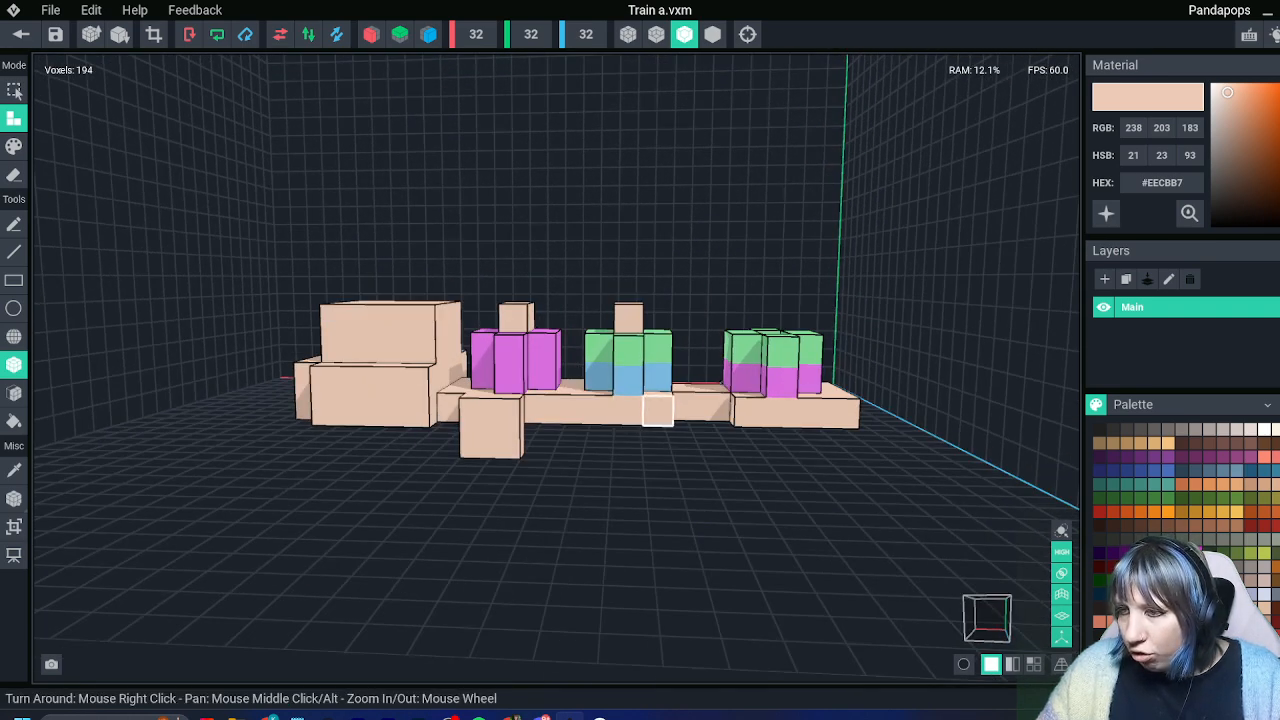
Build a matching two-by-two beige wheel block on the same side of the rear wagon
{"action": "left_click", "coordinate": [800, 416]}
{"action": "mouse_move", "coordinate": [787, 415]}
{"action": "right_mouse_down"}
{"action": "mouse_move", "coordinate": [577, 383]}
{"action": "mouse_move", "coordinate": [785, 415]}
{"action": "right_mouse_up"}
{"action": "left_click_drag", "start_coordinate": [763, 321], "coordinate": [800, 316]}
{"action": "right_click_drag", "start_coordinate": [800, 316], "coordinate": [577, 383]}
Build two matching beige wheel blocks on the opposite side of the train, undoing a misplaced addition
{"action": "left_click_drag", "start_coordinate": [368, 420], "coordinate": [400, 416]}
{"action": "right_click_drag", "start_coordinate": [400, 416], "coordinate": [387, 367]}
{"action": "left_click_drag", "start_coordinate": [387, 367], "coordinate": [355, 366]}
{"action": "left_click", "coordinate": [641, 387]}
{"action": "left_click", "coordinate": [613, 384]}
{"action": "right_click_drag", "start_coordinate": [613, 384], "coordinate": [640, 375]}
{"action": "key", "text": "ctrl+z"}
{"action": "scroll", "coordinate": [677, 454], "scroll_direction": "down", "scroll_amount": 3}
{"action": "left_click", "coordinate": [583, 434]}
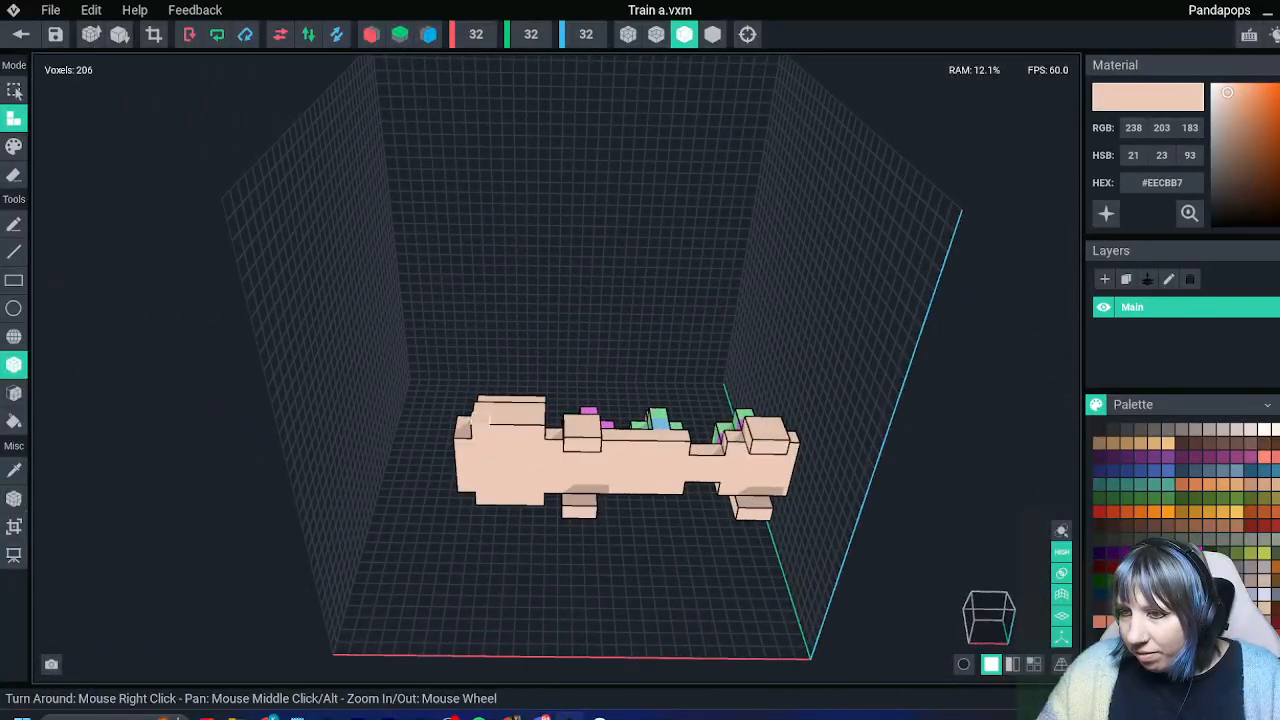
Try adding beige wheel voxels to the side of the engine, undoing the misplaced additions
{"action": "mouse_move", "coordinate": [489, 412]}
{"action": "right_mouse_down"}
{"action": "mouse_move", "coordinate": [491, 434]}
{"action": "mouse_move", "coordinate": [491, 408]}
{"action": "mouse_move", "coordinate": [508, 428]}
{"action": "mouse_move", "coordinate": [484, 418]}
{"action": "mouse_move", "coordinate": [492, 404]}
{"action": "mouse_move", "coordinate": [479, 424]}
{"action": "right_mouse_up"}
{"action": "left_click", "coordinate": [491, 434]}
{"action": "left_click", "coordinate": [508, 428]}
{"action": "key", "text": "ctrl+z"}
{"action": "key", "text": "ctrl+z"}
{"action": "key", "text": "ctrl+z"}
{"action": "key", "text": "ctrl+z"}
{"action": "left_click_drag", "start_coordinate": [479, 424], "coordinate": [498, 432]}
{"action": "mouse_move", "coordinate": [491, 450]}
{"action": "right_mouse_down"}
{"action": "mouse_move", "coordinate": [503, 401]}
{"action": "mouse_move", "coordinate": [501, 454]}
{"action": "right_mouse_up"}
{"action": "key", "text": "ctrl+z"}
Build two-by-two beige wheel blocks on the sides of the engine
{"action": "left_click_drag", "start_coordinate": [488, 442], "coordinate": [525, 443]}
{"action": "mouse_move", "coordinate": [525, 446]}
{"action": "right_mouse_down"}
{"action": "mouse_move", "coordinate": [496, 437]}
{"action": "mouse_move", "coordinate": [526, 451]}
{"action": "mouse_move", "coordinate": [528, 474]}
{"action": "mouse_move", "coordinate": [512, 458]}
{"action": "mouse_move", "coordinate": [517, 467]}
{"action": "right_mouse_up"}
{"action": "left_click", "coordinate": [523, 441]}
{"action": "left_click", "coordinate": [526, 452]}
{"action": "left_click", "coordinate": [532, 452]}
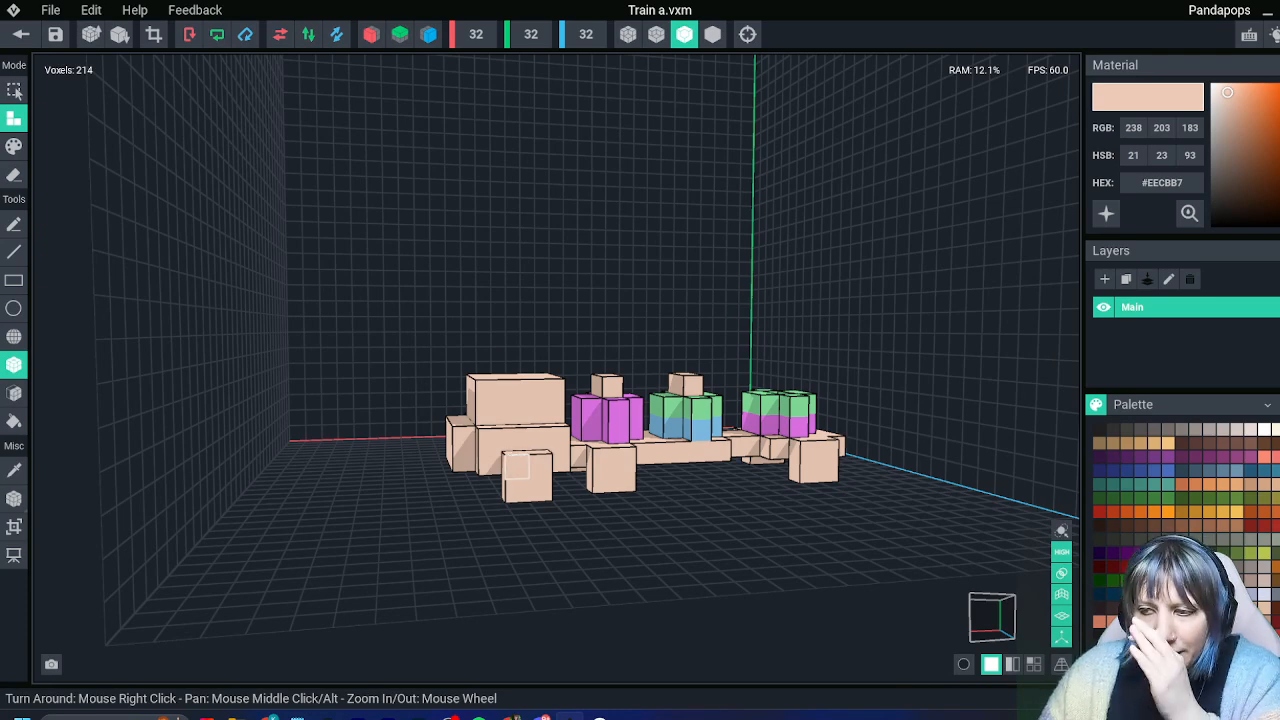
{"action": "right_click_drag", "start_coordinate": [627, 511], "coordinate": [588, 514]}
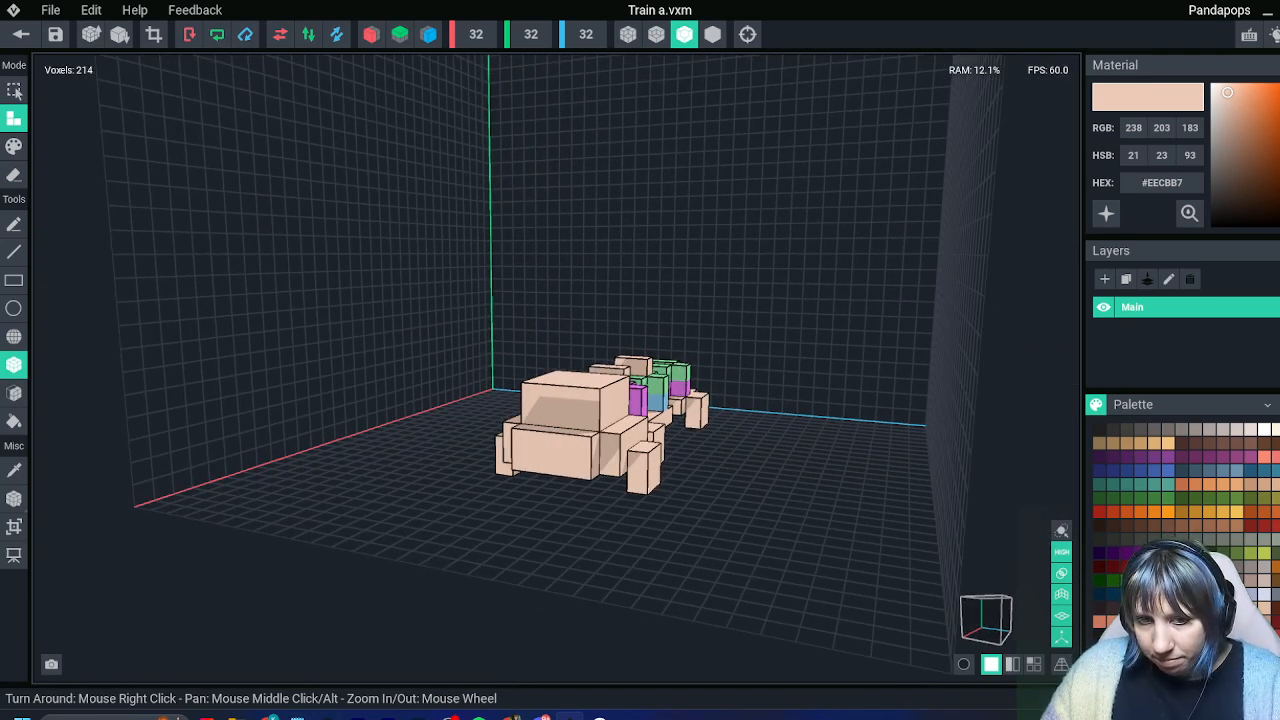
Add a beige chimney block on the engine's roof and extend the engine's front with extra voxels
{"action": "right_click_drag", "start_coordinate": [675, 407], "coordinate": [664, 406]}
{"action": "scroll", "coordinate": [664, 407], "scroll_direction": "up", "scroll_amount": 3}
{"action": "right_click_drag", "start_coordinate": [456, 438], "coordinate": [466, 316]}
{"action": "left_click_drag", "start_coordinate": [455, 296], "coordinate": [480, 311]}
{"action": "right_click_drag", "start_coordinate": [480, 320], "coordinate": [512, 556]}
{"action": "left_click_drag", "start_coordinate": [514, 557], "coordinate": [487, 545]}
{"action": "right_click_drag", "start_coordinate": [487, 545], "coordinate": [488, 428]}
{"action": "left_click_drag", "start_coordinate": [488, 464], "coordinate": [599, 427]}
{"action": "right_click_drag", "start_coordinate": [650, 425], "coordinate": [745, 394]}
{"action": "right_click_drag", "start_coordinate": [612, 394], "coordinate": [806, 436]}
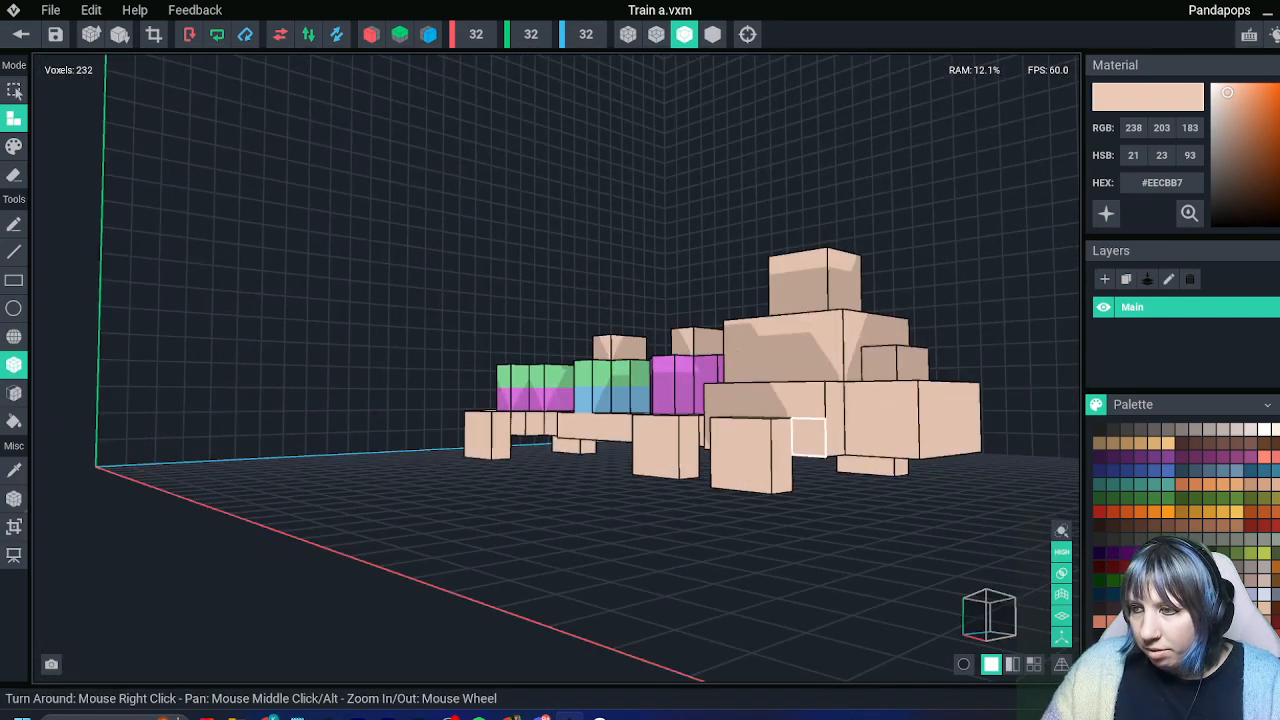
Widen the engine's front extension with more beige voxels at its side
{"action": "left_click_drag", "start_coordinate": [862, 437], "coordinate": [860, 402]}
{"action": "right_click_drag", "start_coordinate": [838, 388], "coordinate": [850, 418]}
{"action": "right_click_drag", "start_coordinate": [690, 414], "coordinate": [664, 413]}
{"action": "middle_click_drag", "start_coordinate": [664, 413], "coordinate": [458, 406]}
{"action": "right_click_drag", "start_coordinate": [430, 396], "coordinate": [495, 407]}
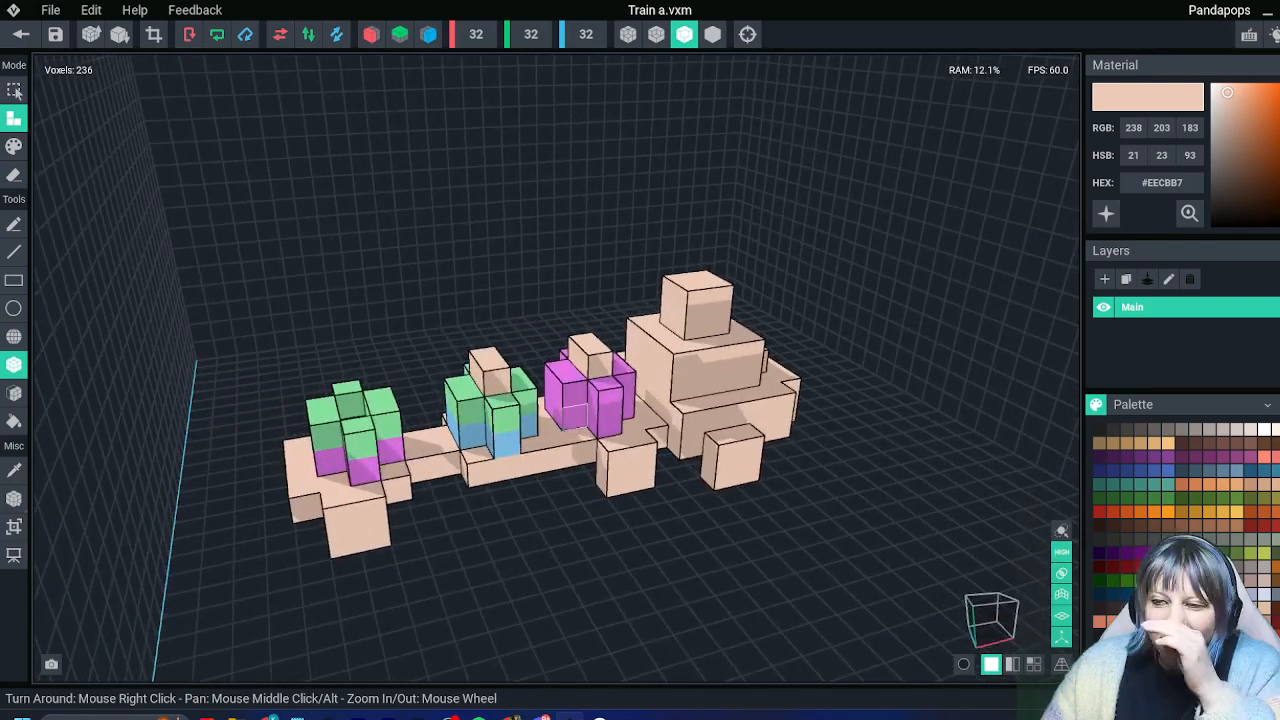
{"action": "middle_click_drag", "start_coordinate": [575, 417], "coordinate": [496, 416]}
Switch to erasing and remove the added row of voxels from the front of the engine's base
{"action": "left_click", "coordinate": [14, 175]}
{"action": "right_click_drag", "start_coordinate": [675, 412], "coordinate": [539, 424]}
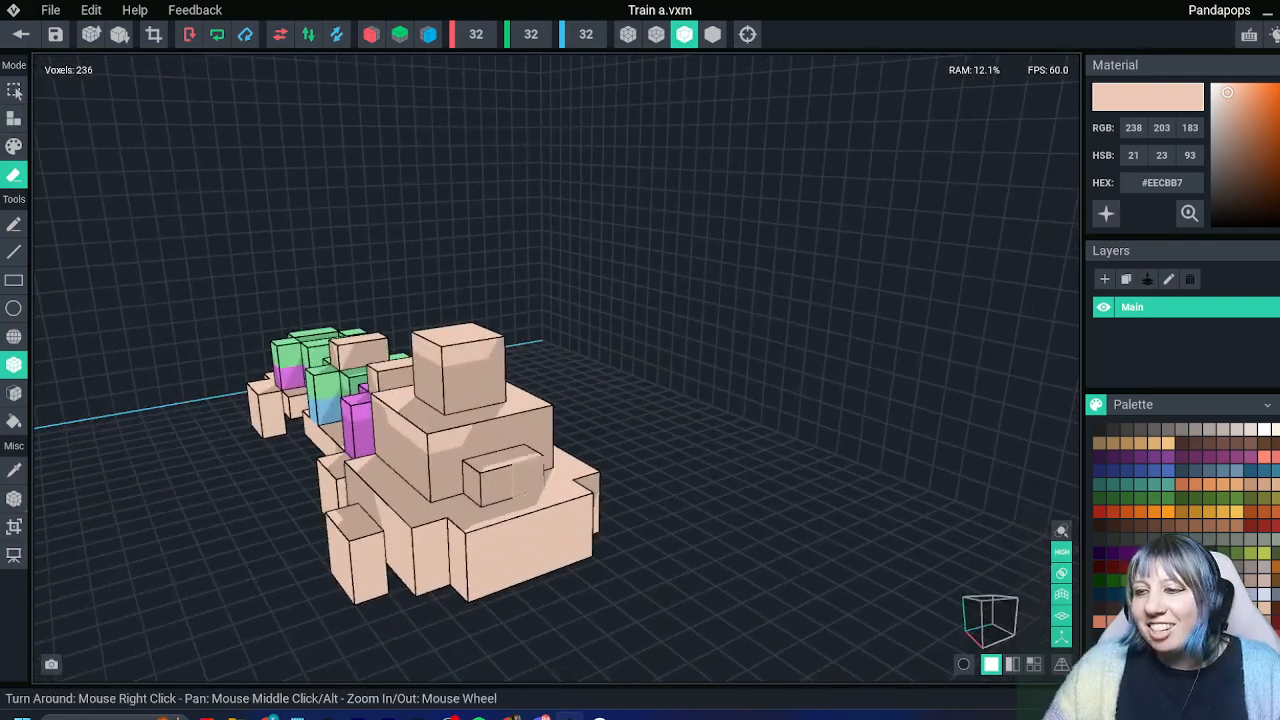
{"action": "left_click_drag", "start_coordinate": [483, 541], "coordinate": [578, 545]}
{"action": "left_click_drag", "start_coordinate": [431, 538], "coordinate": [433, 572]}
{"action": "left_click_drag", "start_coordinate": [586, 493], "coordinate": [586, 518]}
Erase the beige chimney block from the engine's roof
{"action": "right_click_drag", "start_coordinate": [432, 372], "coordinate": [606, 300]}
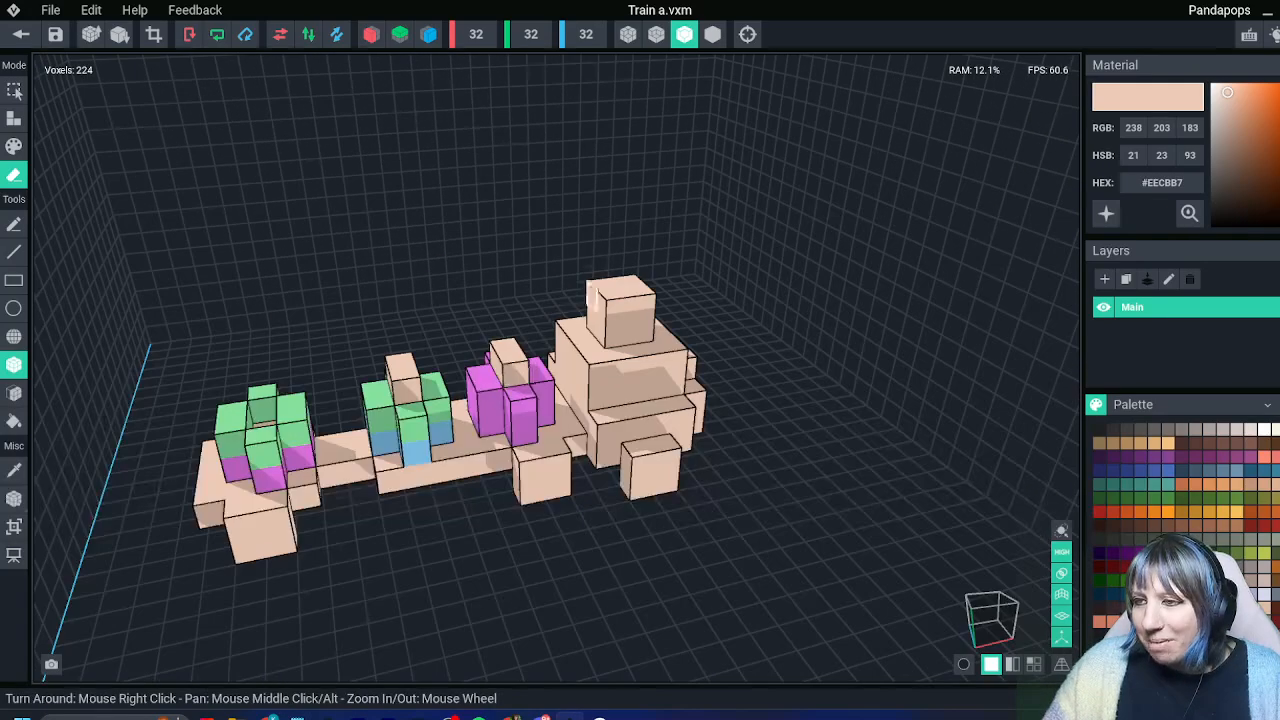
{"action": "left_click", "coordinate": [605, 320]}
{"action": "left_click_drag", "start_coordinate": [642, 306], "coordinate": [641, 330]}
{"action": "left_click", "coordinate": [630, 299]}
{"action": "left_click", "coordinate": [627, 319]}
Erase voxels at the corners of the engine's roof to give it a stepped, rounded outline
{"action": "mouse_move", "coordinate": [627, 319]}
{"action": "right_mouse_down"}
{"action": "mouse_move", "coordinate": [417, 408]}
{"action": "mouse_move", "coordinate": [706, 352]}
{"action": "right_mouse_up"}
{"action": "left_click", "coordinate": [600, 356]}
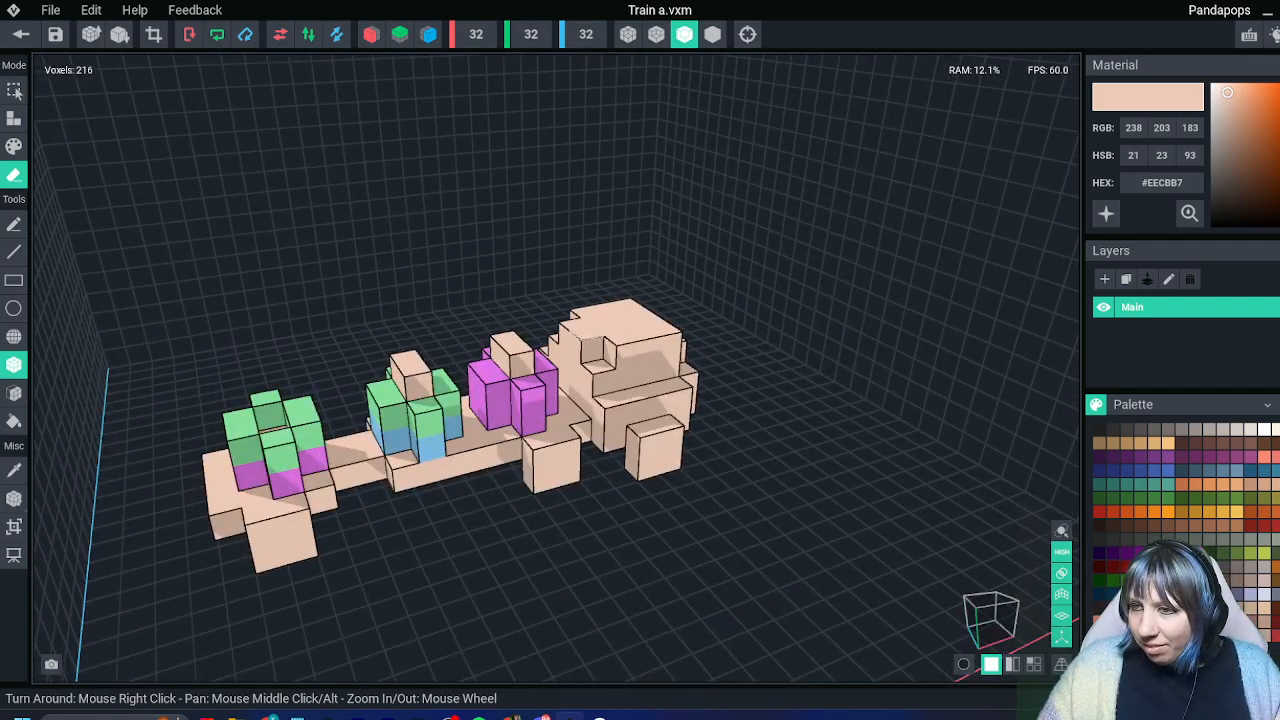
{"action": "right_click_drag", "start_coordinate": [417, 407], "coordinate": [418, 407]}
{"action": "left_click", "coordinate": [637, 418]}
{"action": "left_click", "coordinate": [651, 368]}
{"action": "mouse_move", "coordinate": [651, 368]}
{"action": "right_mouse_down"}
{"action": "mouse_move", "coordinate": [417, 408]}
{"action": "mouse_move", "coordinate": [603, 443]}
{"action": "mouse_move", "coordinate": [418, 407]}
{"action": "mouse_move", "coordinate": [400, 486]}
{"action": "mouse_move", "coordinate": [423, 400]}
{"action": "mouse_move", "coordinate": [385, 489]}
{"action": "right_mouse_up"}
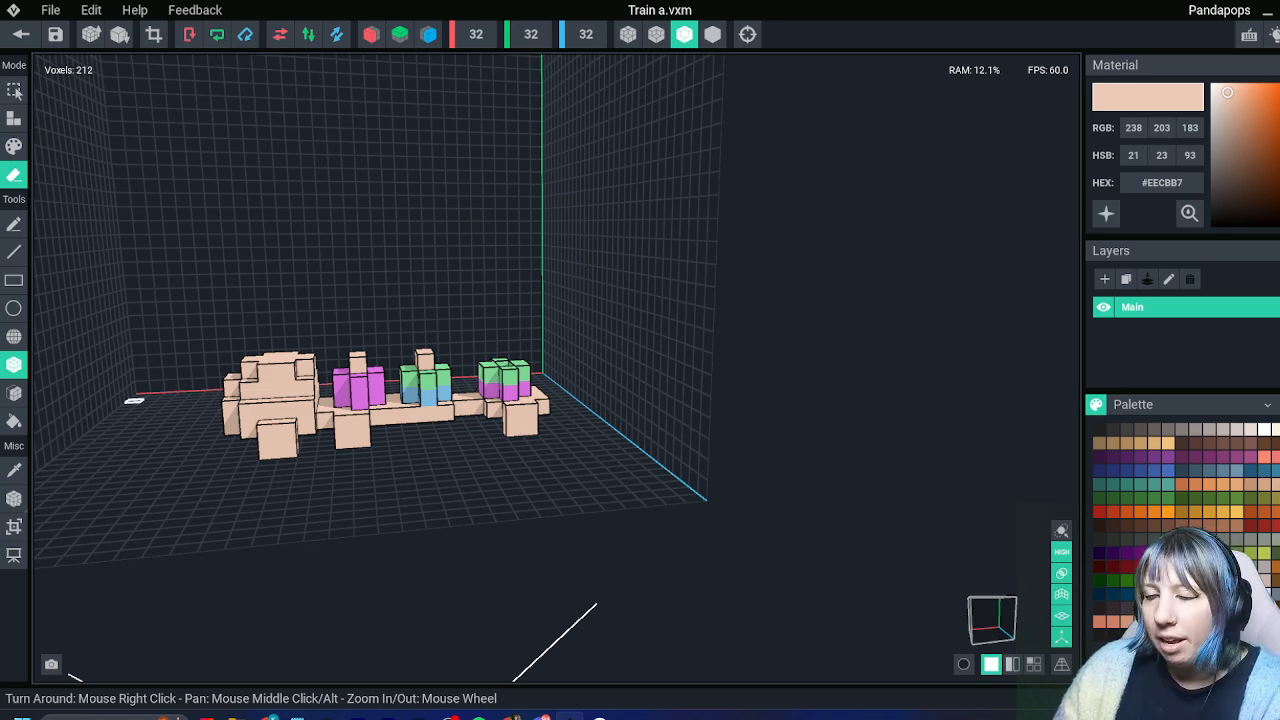
Switch back to adding, sample the deck's beige, and try adding voxels along the side of the wagon deck
{"action": "scroll", "coordinate": [419, 407], "scroll_direction": "up", "scroll_amount": 10}
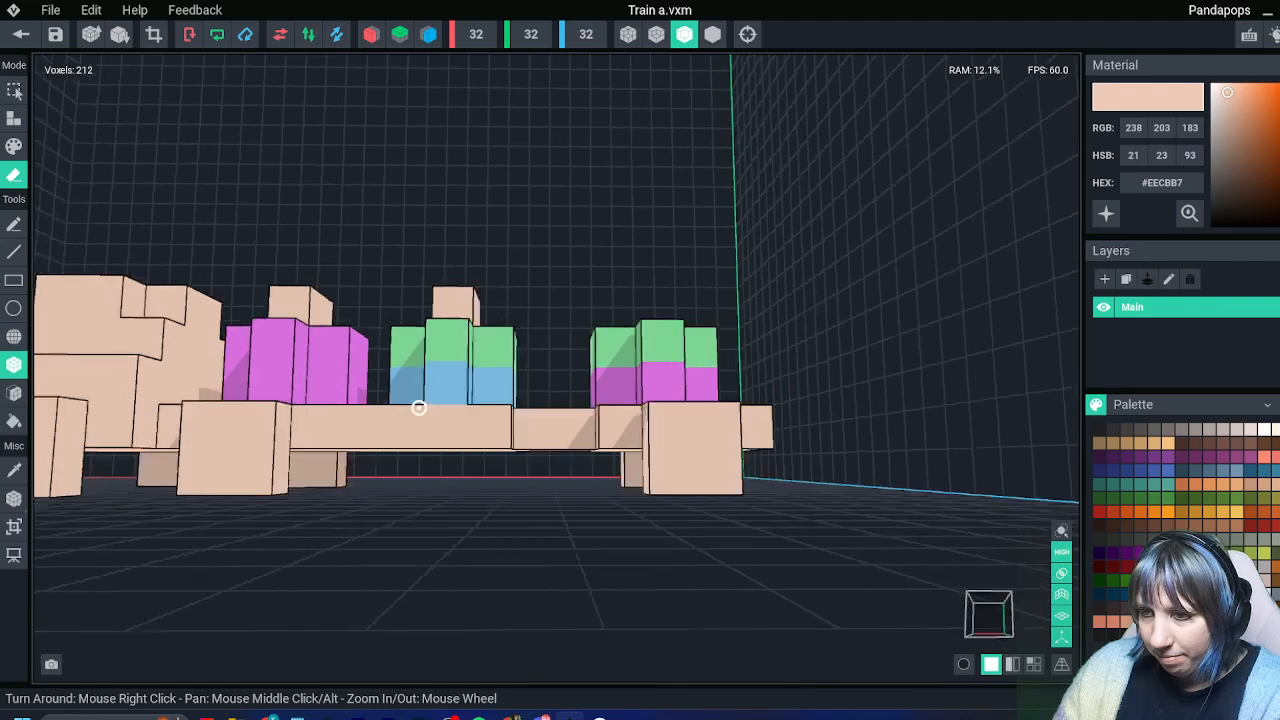
{"action": "right_click_drag", "start_coordinate": [419, 407], "coordinate": [380, 405]}
{"action": "left_click", "coordinate": [14, 118]}
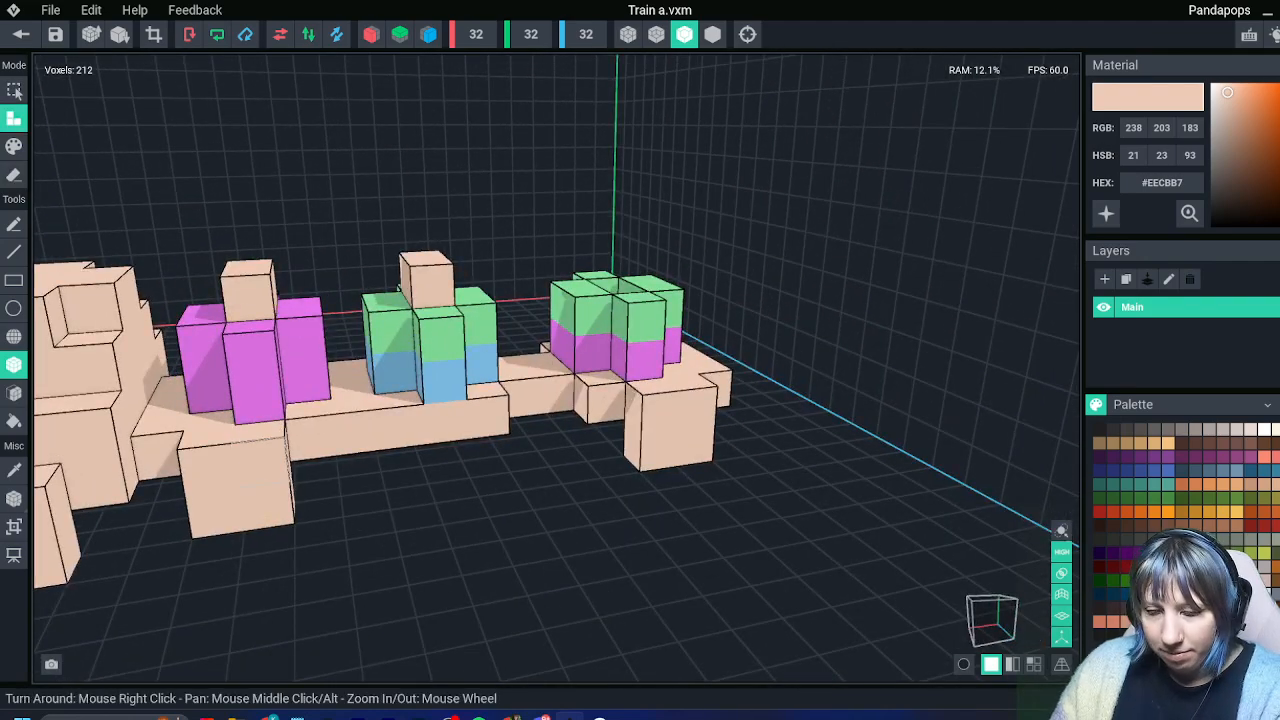
{"action": "key", "text": "i"}
{"action": "left_click", "coordinate": [402, 427]}
{"action": "left_click", "coordinate": [489, 417]}
{"action": "right_click_drag", "start_coordinate": [418, 407], "coordinate": [265, 415]}
{"action": "left_click", "coordinate": [502, 443]}
{"action": "left_click", "coordinate": [469, 451]}
{"action": "right_click_drag", "start_coordinate": [469, 451], "coordinate": [497, 507]}
{"action": "left_click", "coordinate": [525, 412]}
{"action": "left_click", "coordinate": [476, 420]}
Undo the voxels just added along the train's deck
{"action": "key", "text": "ctrl+z"}
{"action": "key", "text": "ctrl+z"}
{"action": "key", "text": "ctrl+z"}
{"action": "key", "text": "ctrl+z"}
{"action": "key", "text": "ctrl+z"}
{"action": "key", "text": "ctrl+z"}
{"action": "scroll", "coordinate": [485, 512], "scroll_direction": "down", "scroll_amount": 3}
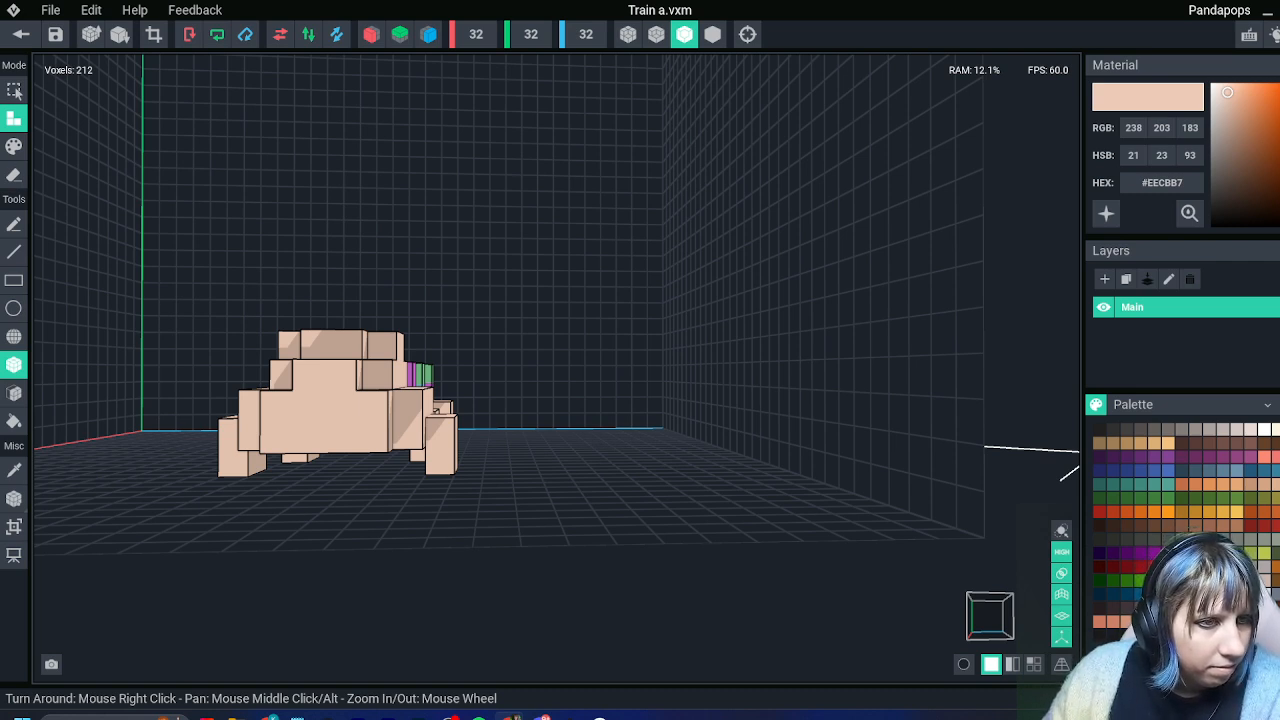
Erase every wheel block along both sides of the train
{"action": "mouse_move", "coordinate": [620, 420]}
{"action": "right_mouse_down"}
{"action": "mouse_move", "coordinate": [440, 450]}
{"action": "mouse_move", "coordinate": [345, 443]}
{"action": "right_mouse_up"}
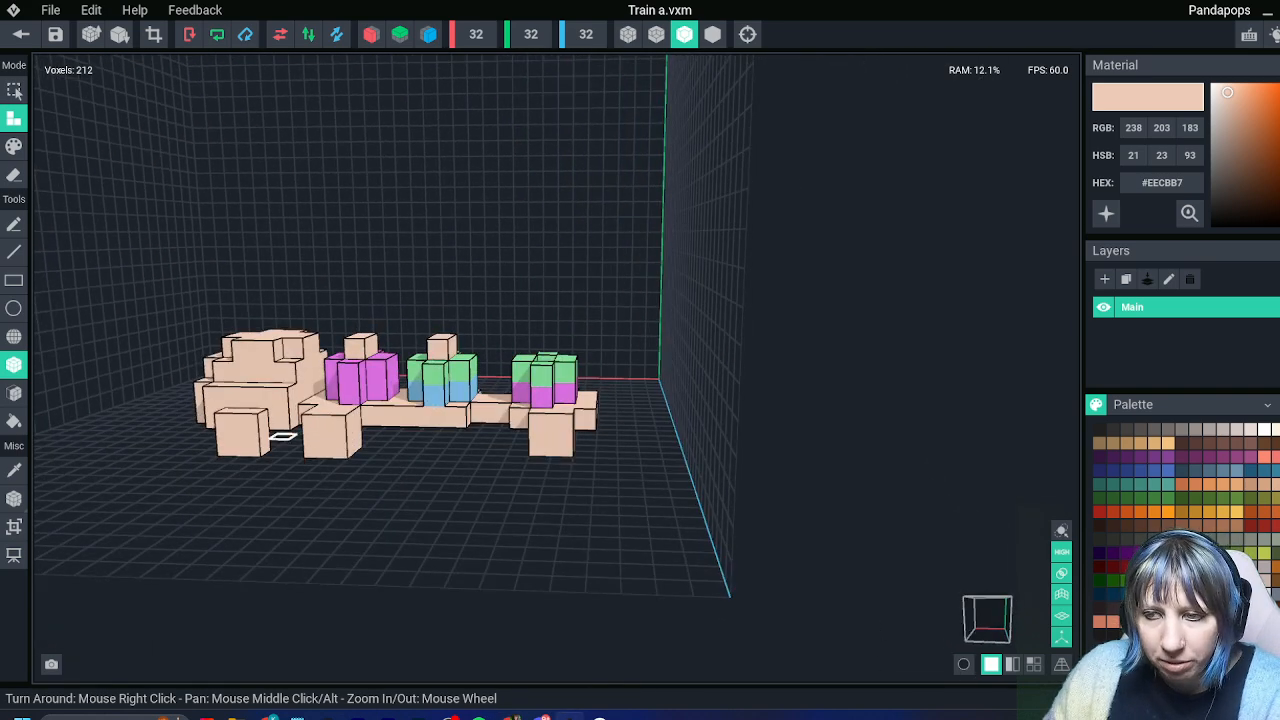
{"action": "key", "text": "e"}
{"action": "left_click", "coordinate": [241, 432]}
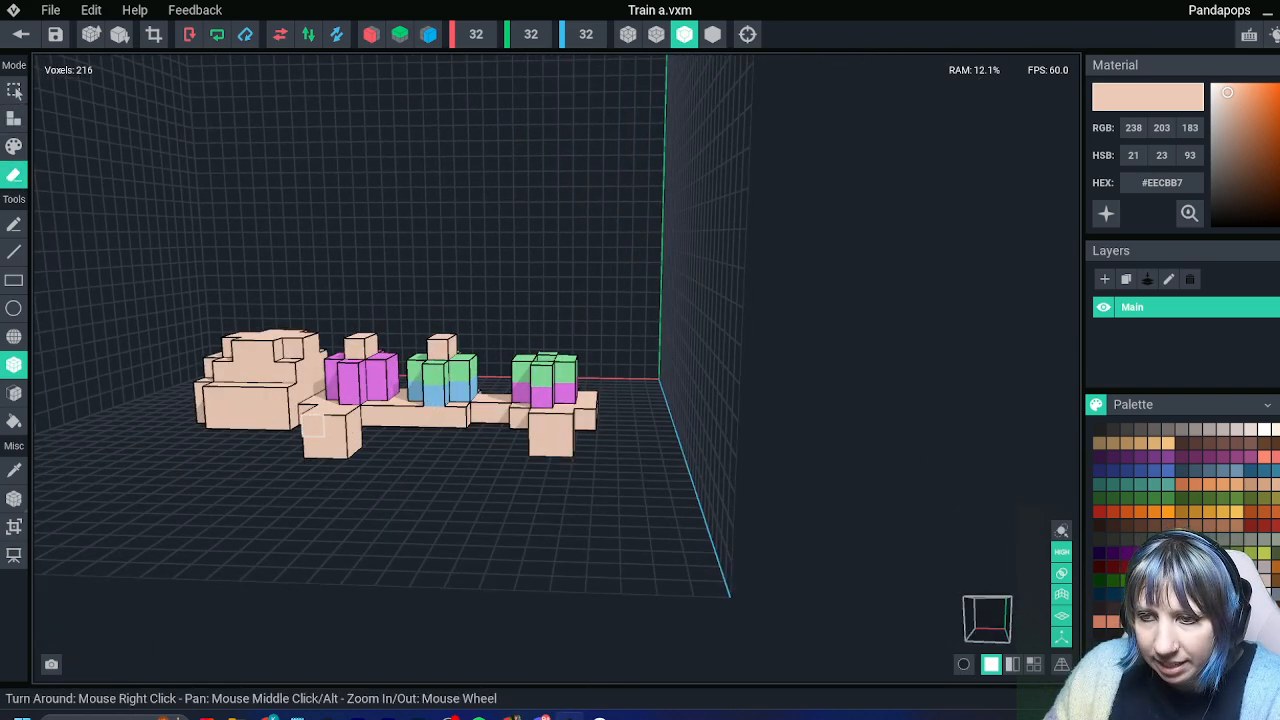
{"action": "left_click", "coordinate": [330, 432]}
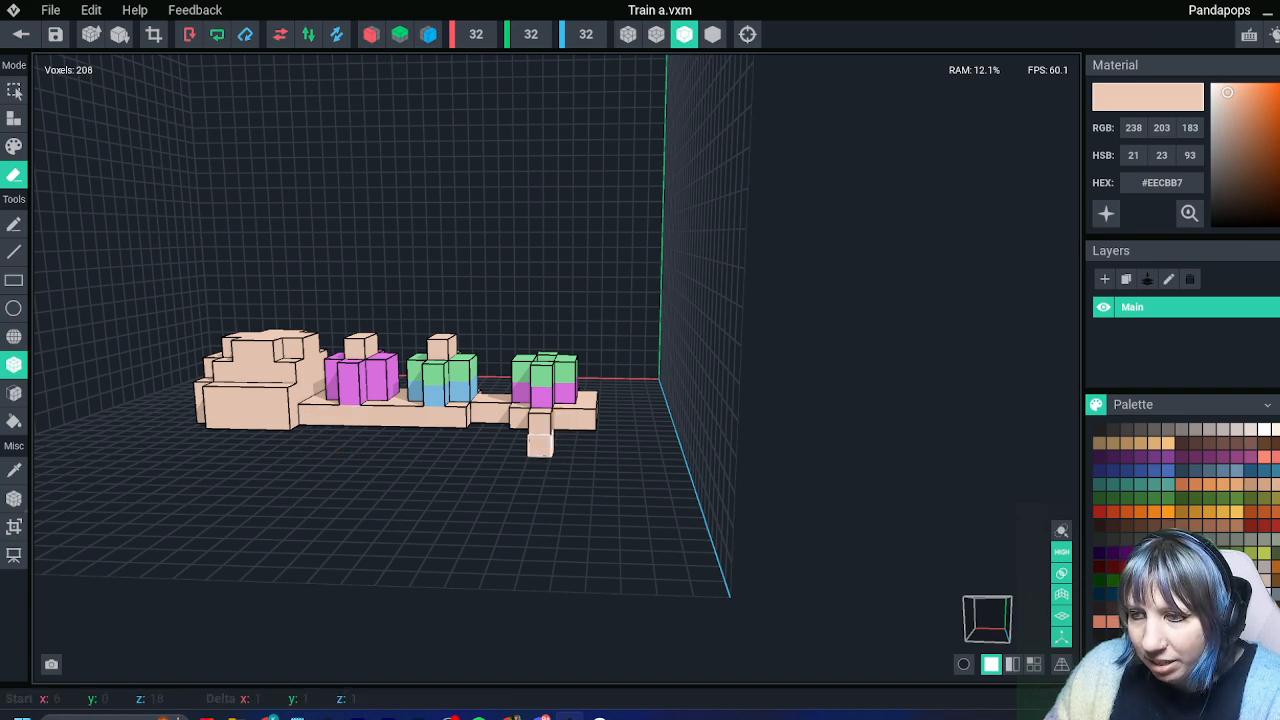
{"action": "right_click_drag", "start_coordinate": [528, 431], "coordinate": [512, 443]}
{"action": "left_click", "coordinate": [277, 500]}
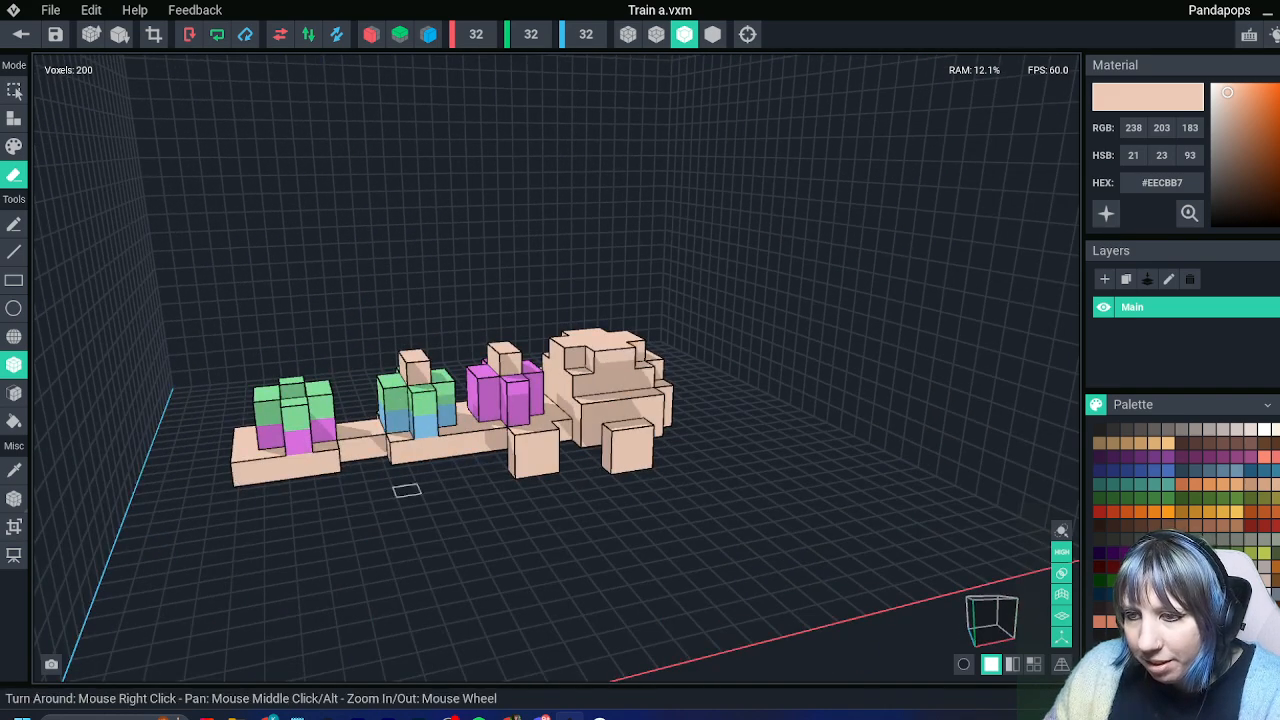
{"action": "left_click", "coordinate": [533, 450]}
{"action": "left_click", "coordinate": [627, 445]}
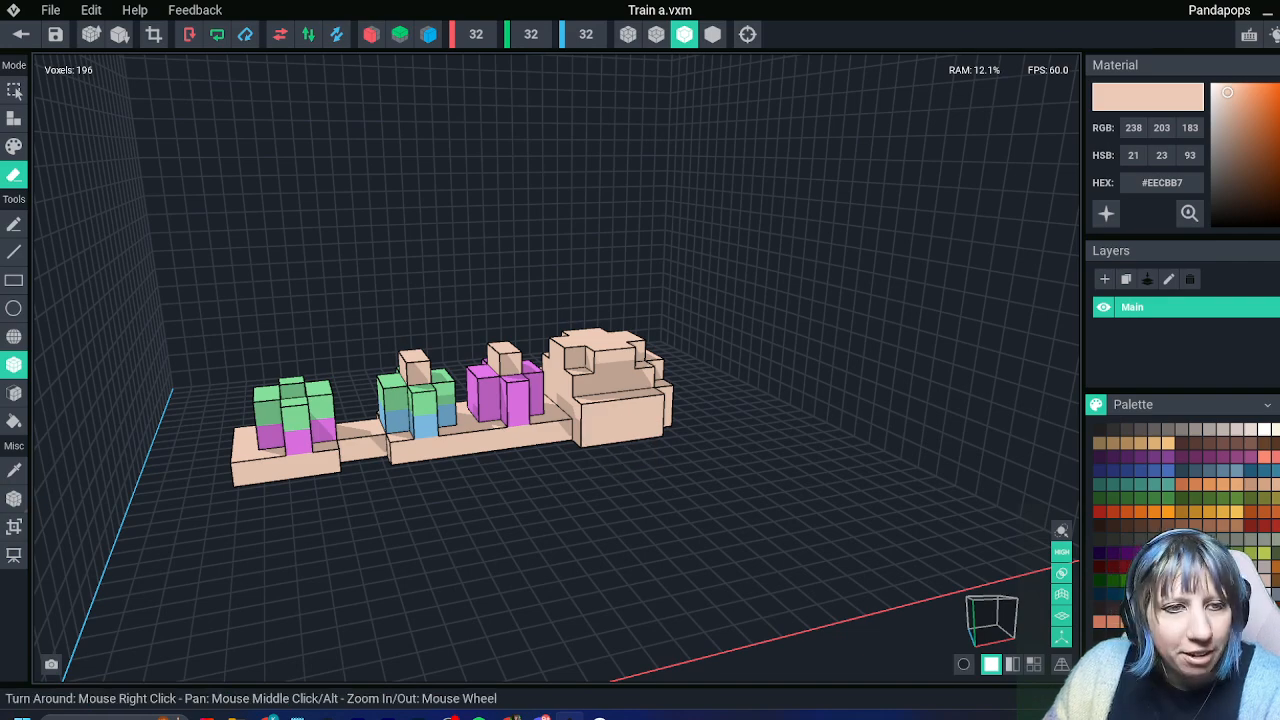
Erase the purple cargo stack behind the engine and the nearest part of the green-and-blue stack
{"action": "right_click_drag", "start_coordinate": [420, 410], "coordinate": [480, 332]}
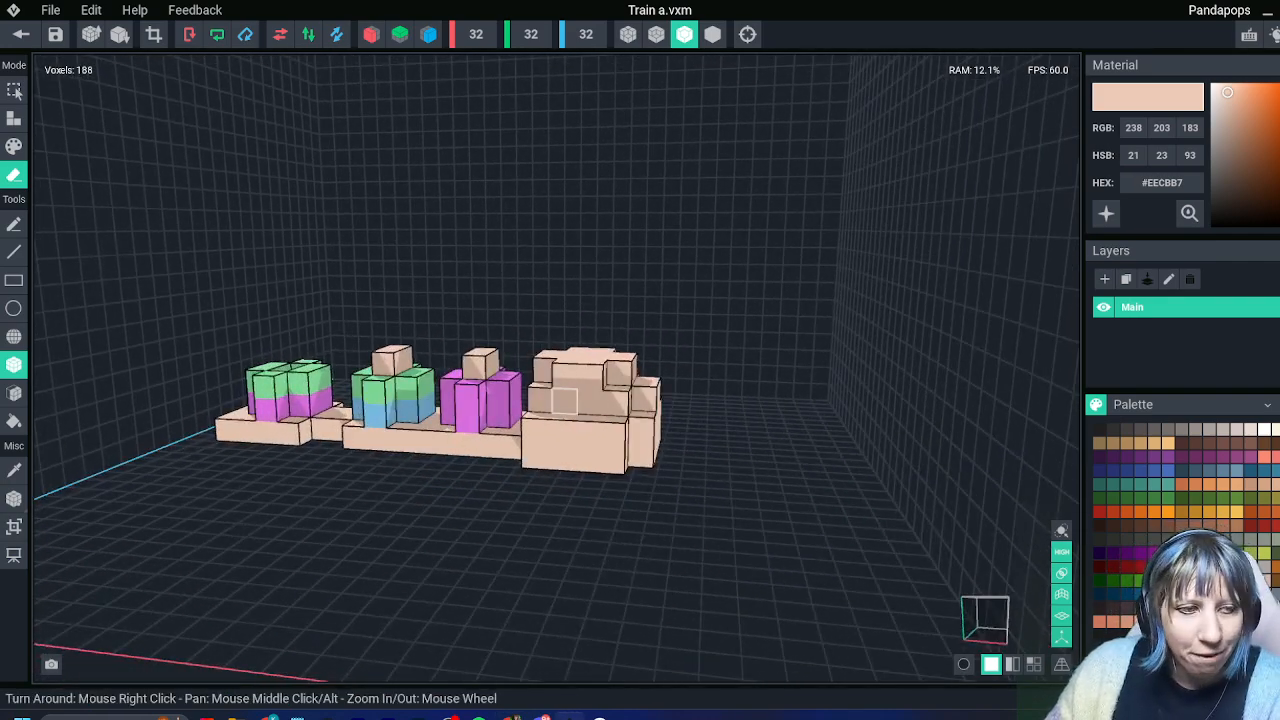
{"action": "right_click_drag", "start_coordinate": [585, 433], "coordinate": [428, 398]}
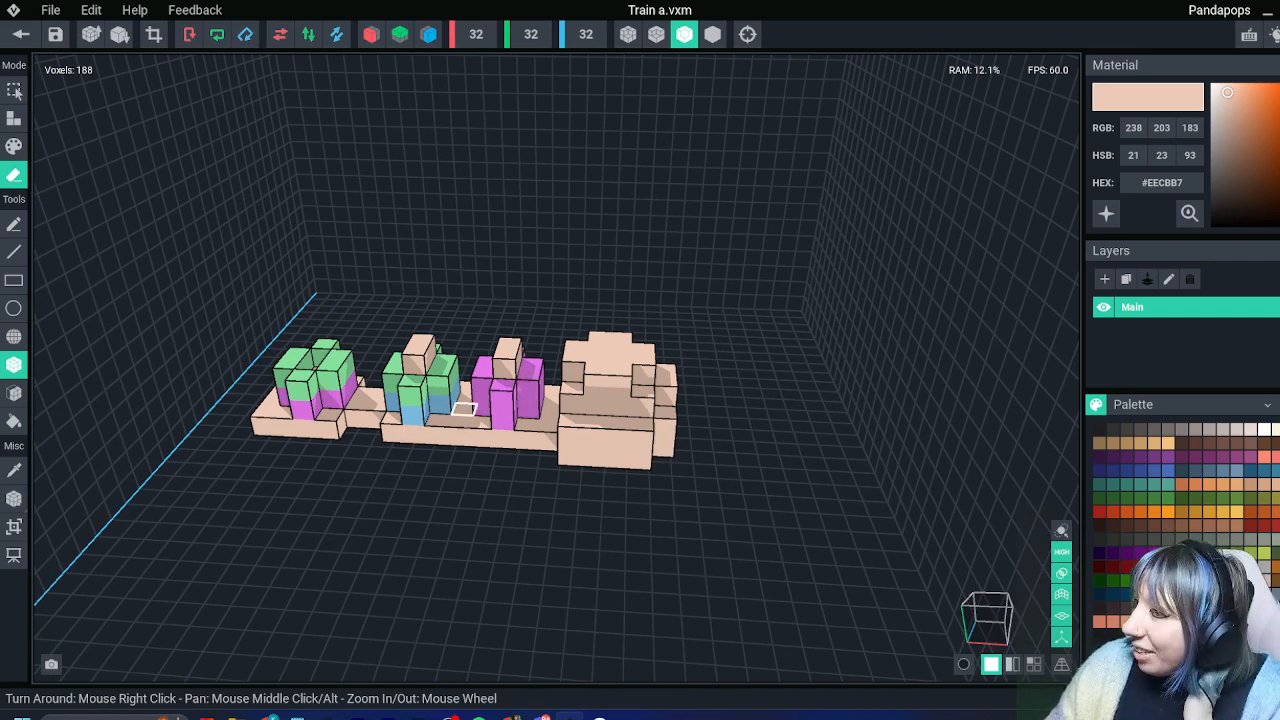
{"action": "scroll", "coordinate": [463, 352], "scroll_direction": "up", "scroll_amount": 2}
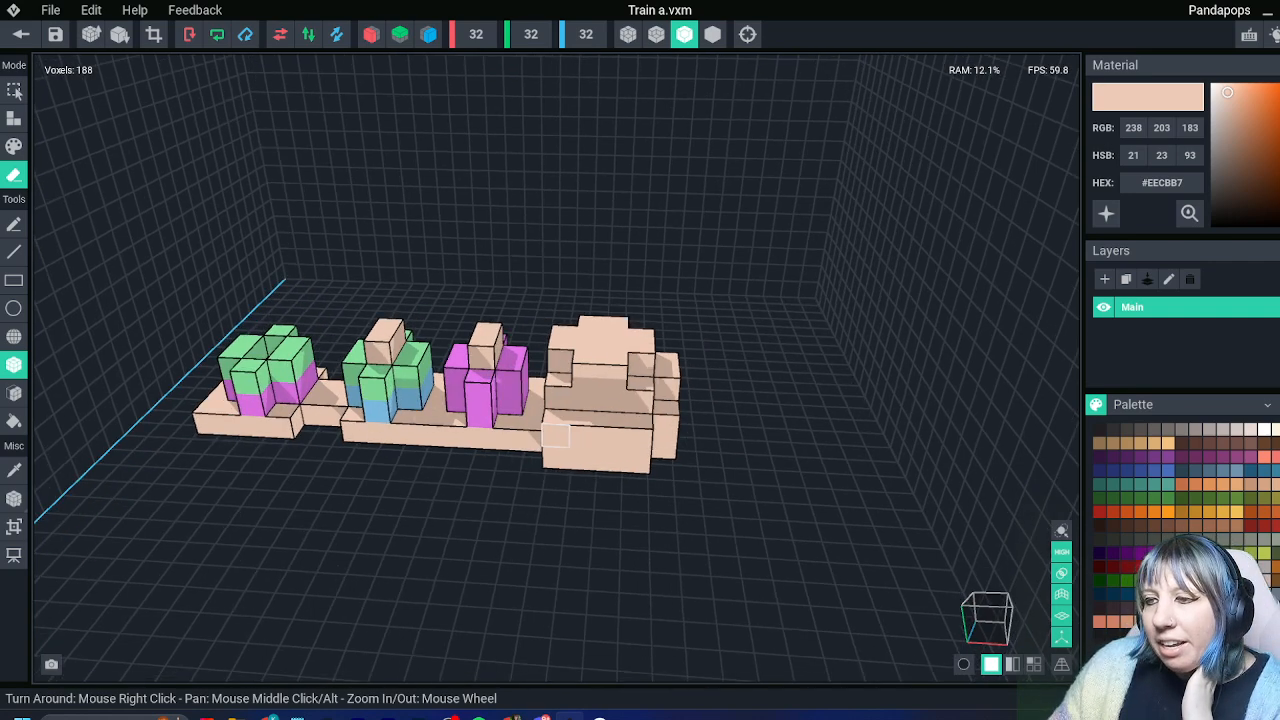
{"action": "mouse_move", "coordinate": [491, 388]}
{"action": "left_mouse_down"}
{"action": "mouse_move", "coordinate": [494, 358]}
{"action": "mouse_move", "coordinate": [454, 406]}
{"action": "left_mouse_up"}
{"action": "left_click_drag", "start_coordinate": [368, 362], "coordinate": [370, 422]}
{"action": "left_click", "coordinate": [404, 375]}
{"action": "left_click", "coordinate": [404, 386]}
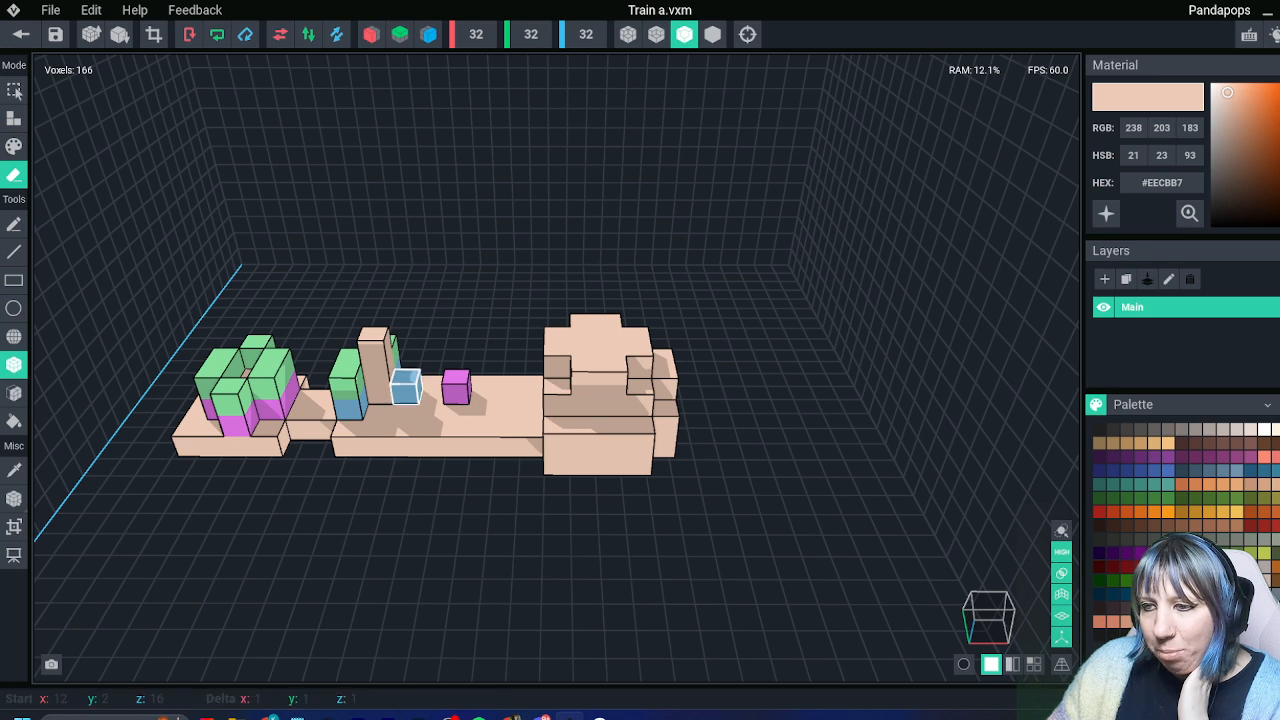
{"action": "left_click", "coordinate": [456, 385]}
Erase the remaining green-and-blue cargo and its peach post from the middle of the flatbed
{"action": "left_click", "coordinate": [377, 368]}
{"action": "left_click", "coordinate": [379, 388]}
{"action": "left_click", "coordinate": [373, 350]}
{"action": "left_click", "coordinate": [384, 364]}
{"action": "left_click", "coordinate": [386, 380]}
{"action": "left_click", "coordinate": [347, 375]}
{"action": "left_click", "coordinate": [350, 374]}
{"action": "left_click", "coordinate": [349, 400]}
{"action": "left_click", "coordinate": [354, 391]}
Erase the whole green-and-purple cargo stack on the rear wagon, leaving its peach base
{"action": "left_click", "coordinate": [265, 387]}
{"action": "left_click", "coordinate": [268, 402]}
{"action": "left_click", "coordinate": [272, 374]}
{"action": "left_click", "coordinate": [278, 391]}
{"action": "left_click", "coordinate": [235, 398]}
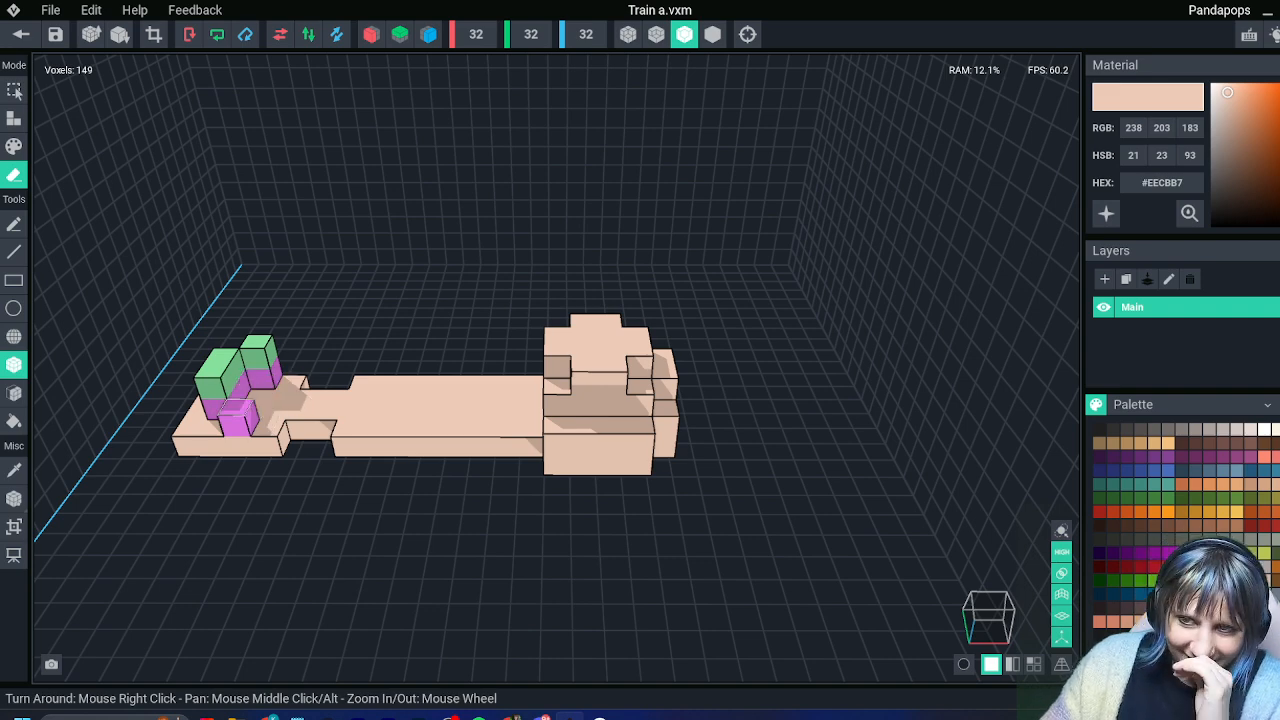
{"action": "left_click", "coordinate": [235, 416]}
{"action": "left_click", "coordinate": [215, 388]}
{"action": "left_click", "coordinate": [216, 405]}
{"action": "left_click", "coordinate": [232, 397]}
{"action": "left_click", "coordinate": [222, 367]}
{"action": "left_click", "coordinate": [232, 385]}
{"action": "left_click", "coordinate": [258, 350]}
{"action": "left_click", "coordinate": [265, 378]}
Erase the rear wagon's base and the narrow coupling joining it to the flatbed
{"action": "right_click_drag", "start_coordinate": [268, 380], "coordinate": [310, 392]}
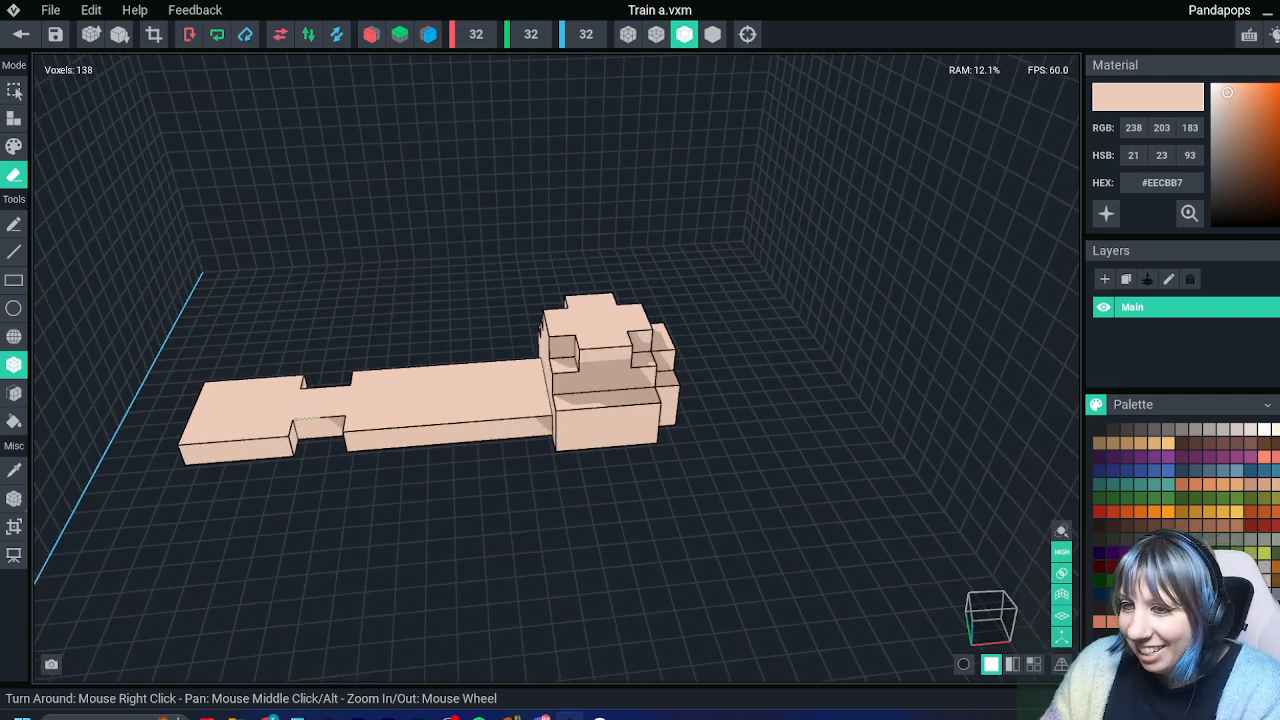
{"action": "scroll", "coordinate": [310, 386], "scroll_direction": "up", "scroll_amount": 2}
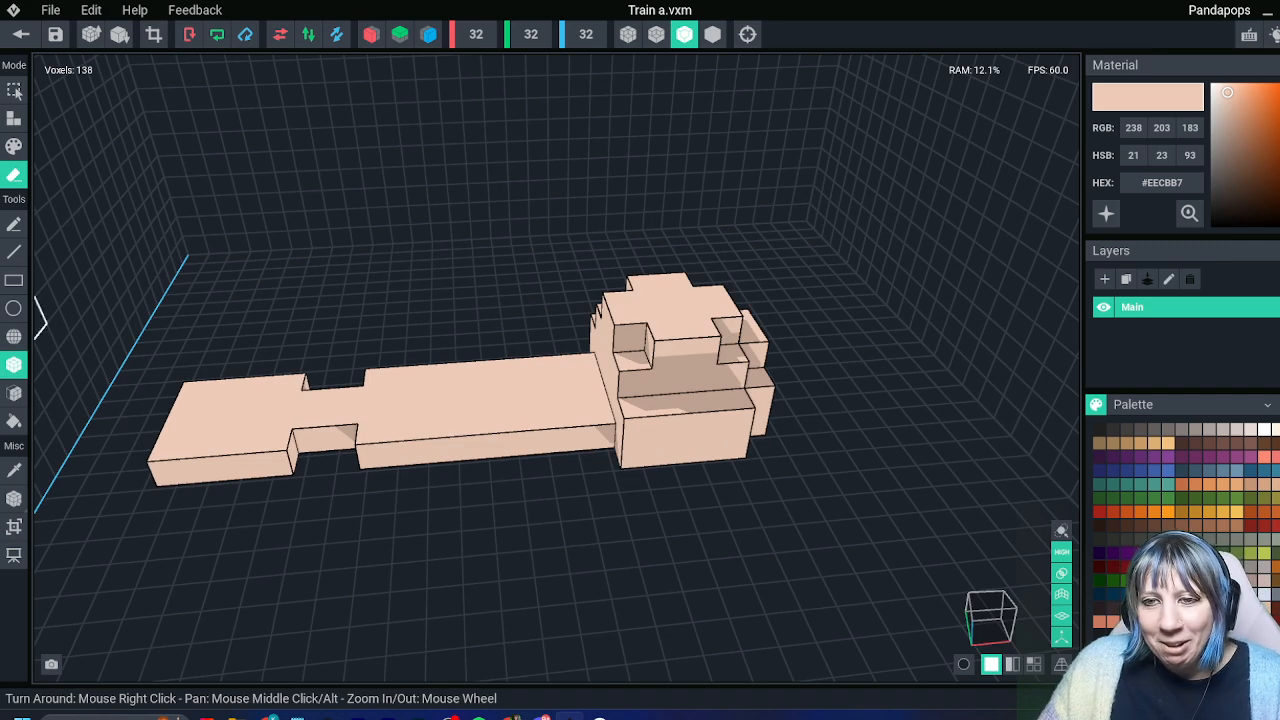
{"action": "mouse_move", "coordinate": [176, 390]}
{"action": "left_mouse_down"}
{"action": "mouse_move", "coordinate": [286, 434]}
{"action": "mouse_move", "coordinate": [180, 440]}
{"action": "left_mouse_up"}
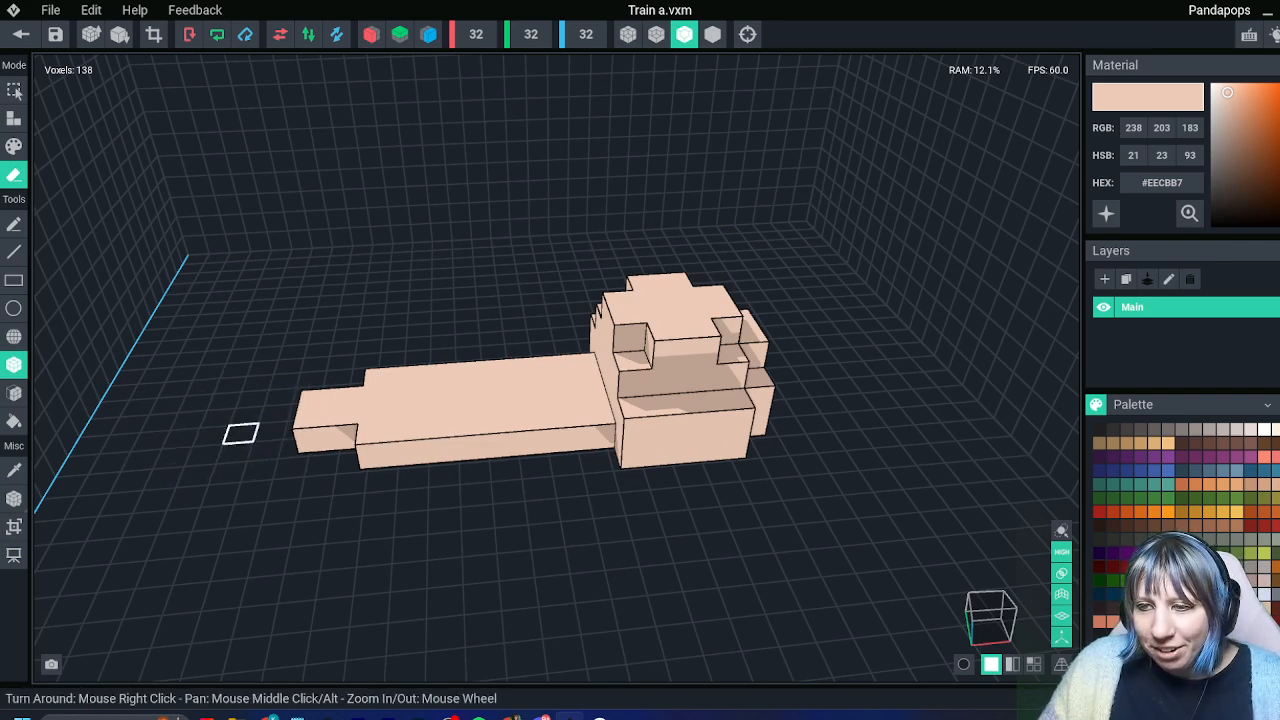
{"action": "left_click_drag", "start_coordinate": [315, 398], "coordinate": [352, 425]}
Strip the engine's upper tiers with the Face tool, down to the single base layer level with the flatbed
{"action": "middle_click_drag", "start_coordinate": [472, 448], "coordinate": [322, 440]}
{"action": "right_click_drag", "start_coordinate": [322, 440], "coordinate": [255, 434]}
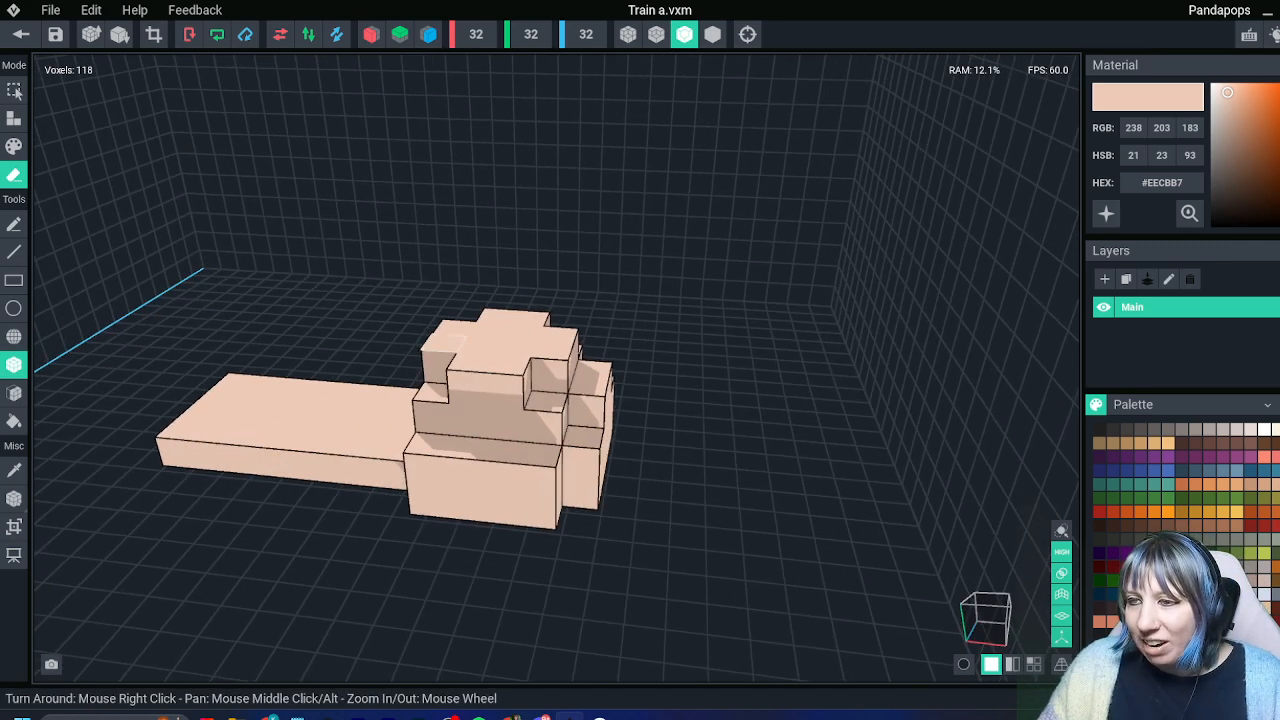
{"action": "left_click_drag", "start_coordinate": [388, 394], "coordinate": [506, 379]}
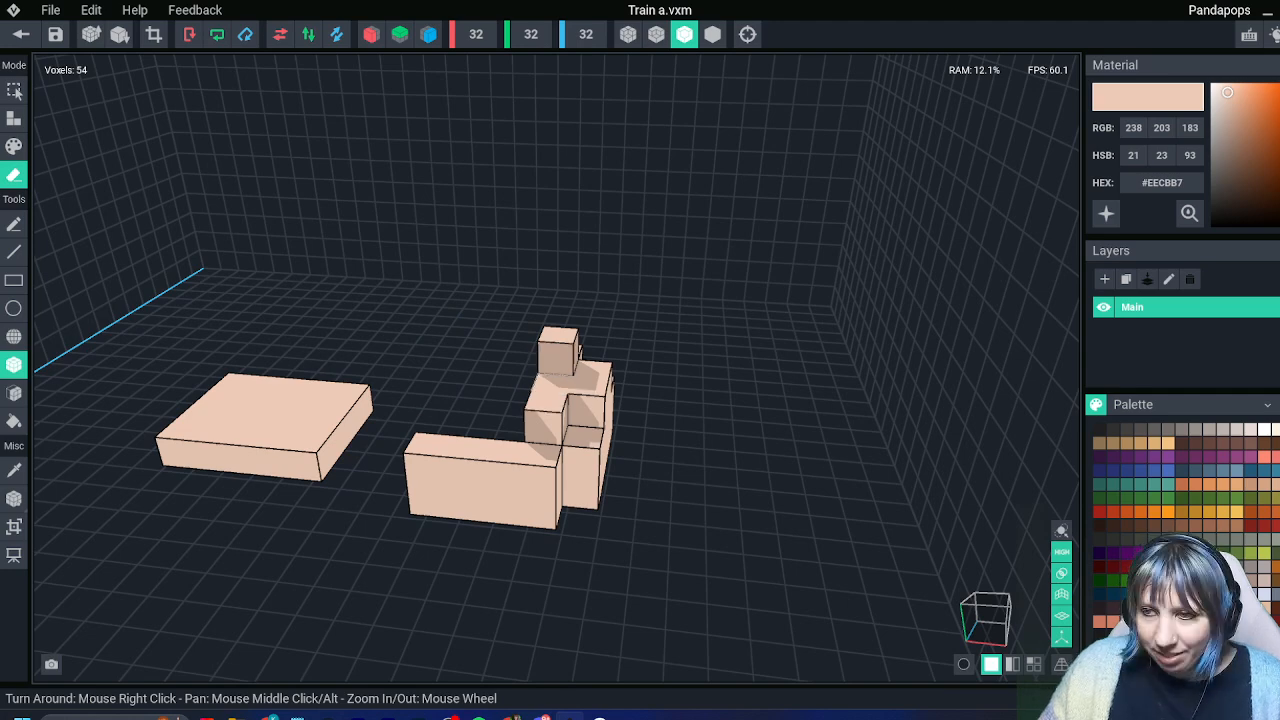
{"action": "key", "text": "ctrl+z"}
{"action": "left_click", "coordinate": [506, 342]}
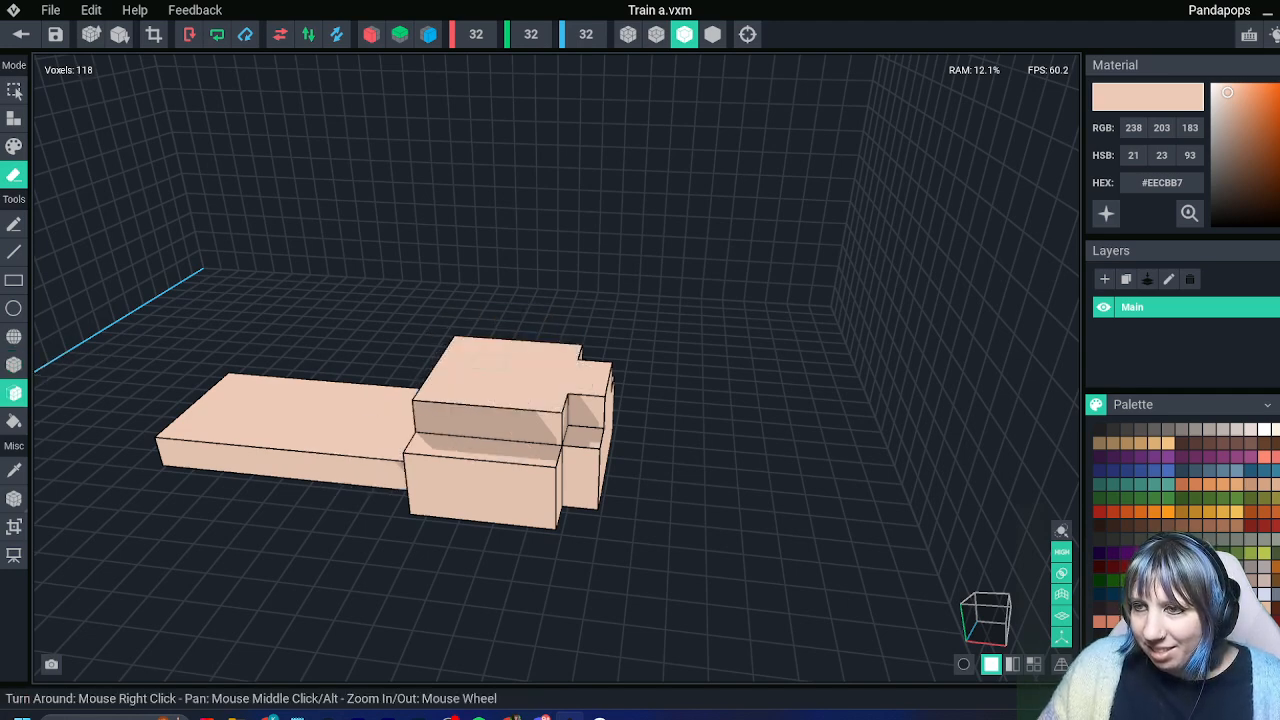
{"action": "left_click", "coordinate": [512, 368]}
{"action": "mouse_move", "coordinate": [530, 385]}
{"action": "right_mouse_down"}
{"action": "mouse_move", "coordinate": [157, 374]}
{"action": "mouse_move", "coordinate": [490, 440]}
{"action": "mouse_move", "coordinate": [462, 476]}
{"action": "mouse_move", "coordinate": [168, 363]}
{"action": "mouse_move", "coordinate": [514, 442]}
{"action": "right_mouse_up"}
{"action": "left_click", "coordinate": [510, 448]}
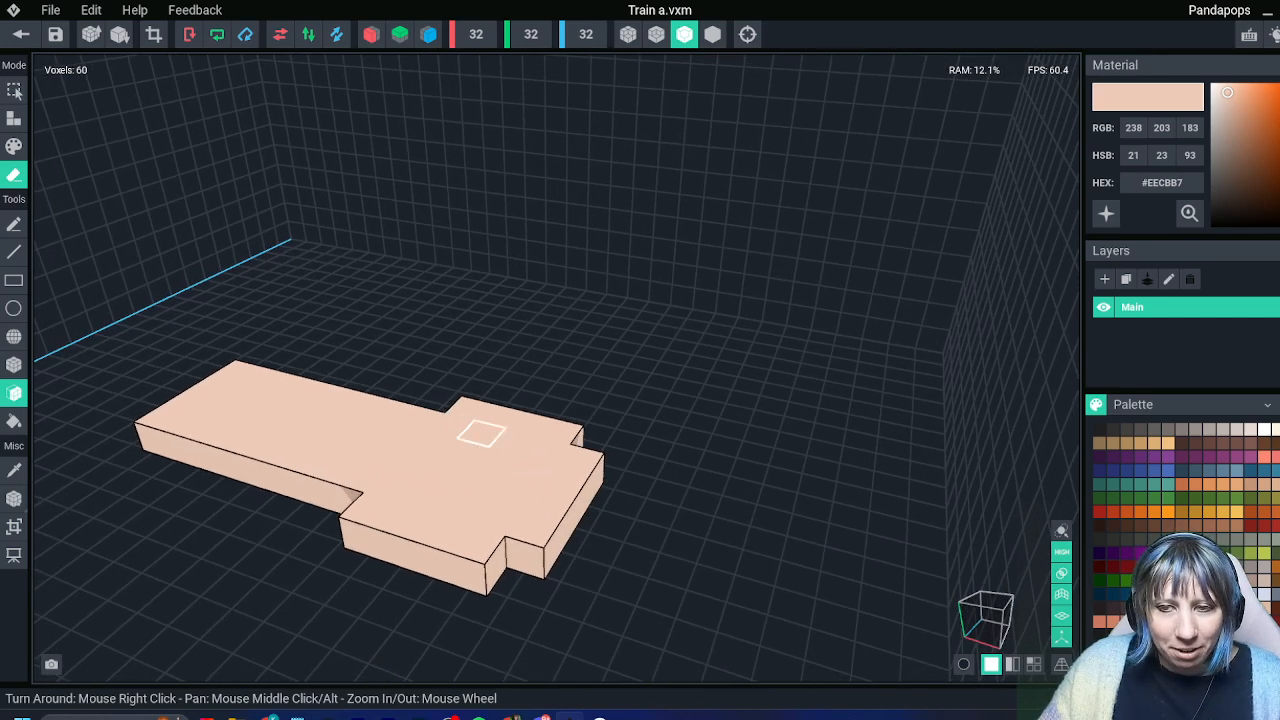
Set up the Box tool in attach mode with the light pink material #E28FE7
{"action": "right_click_drag", "start_coordinate": [400, 437], "coordinate": [460, 482]}
{"action": "middle_click_drag", "start_coordinate": [460, 482], "coordinate": [474, 440]}
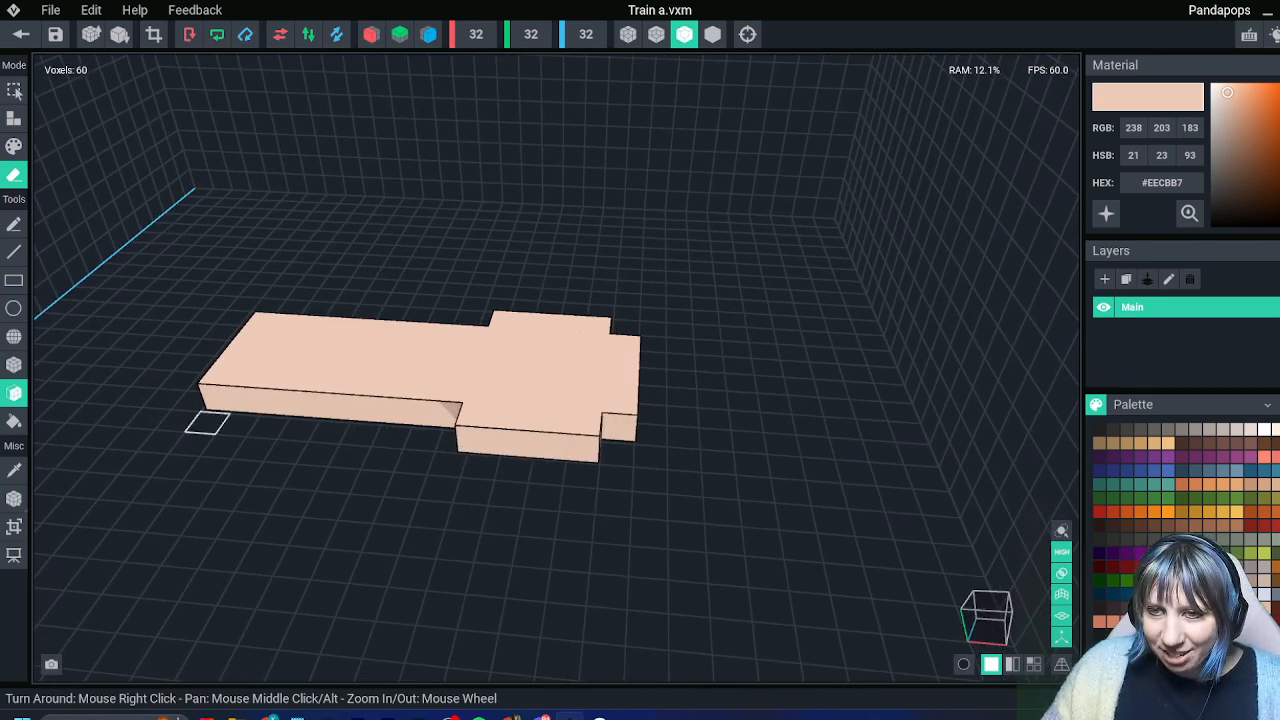
{"action": "left_click", "coordinate": [14, 118]}
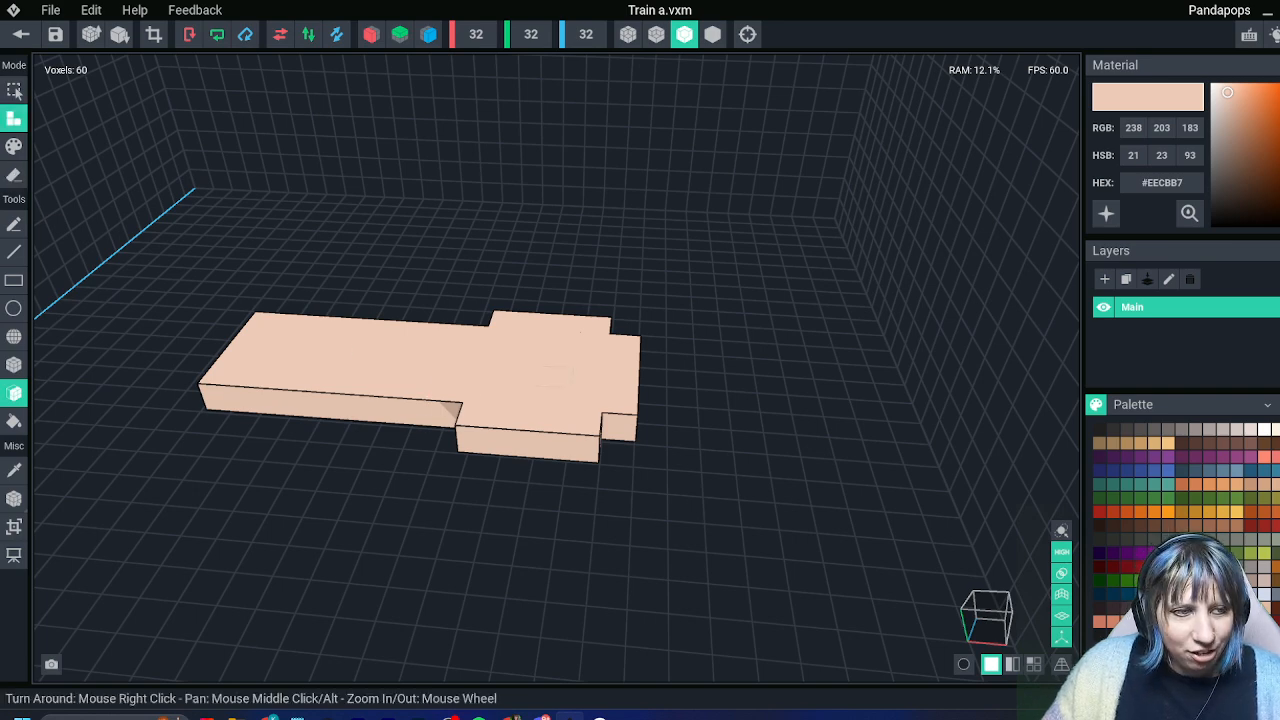
{"action": "right_click_drag", "start_coordinate": [414, 414], "coordinate": [410, 444]}
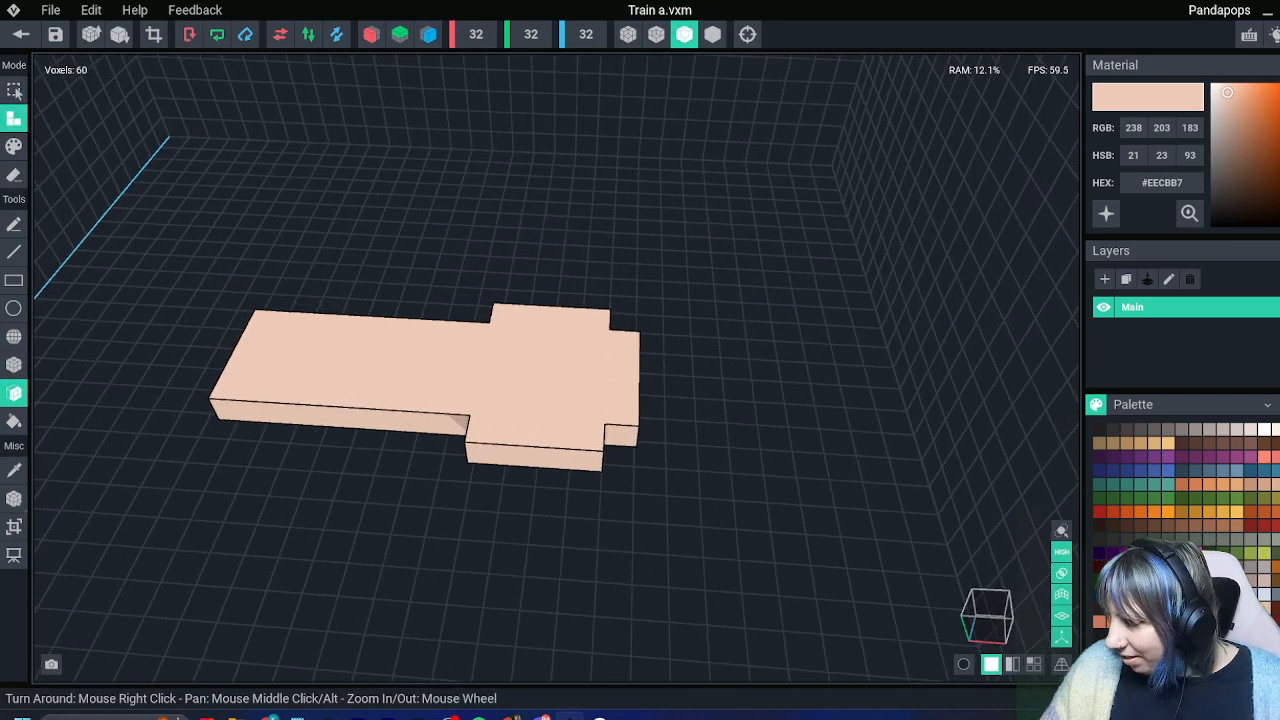
{"action": "left_click", "coordinate": [1168, 553]}
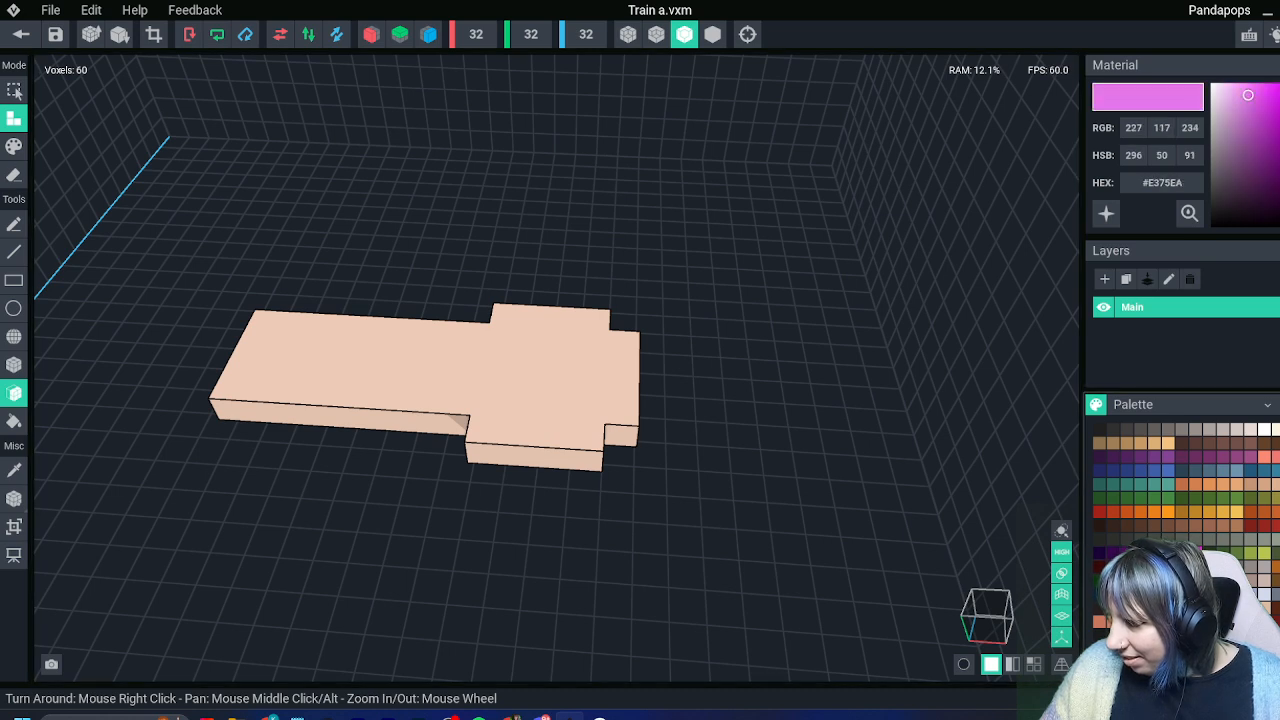
{"action": "left_click", "coordinate": [1239, 96]}
{"action": "left_click", "coordinate": [14, 365]}
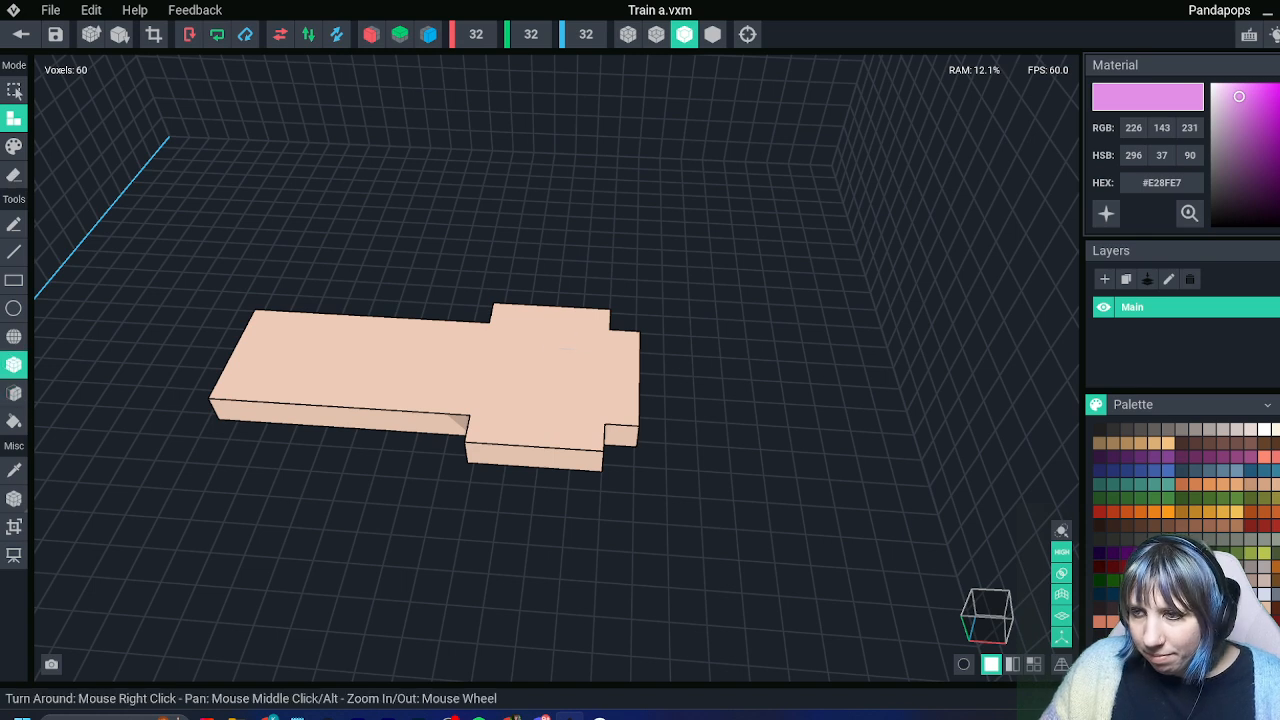
Build a pink block two by two voxels wide and four voxels tall on the engine's base
{"action": "left_click_drag", "start_coordinate": [594, 339], "coordinate": [558, 385]}
{"action": "key", "text": "ctrl+z"}
{"action": "left_click_drag", "start_coordinate": [497, 356], "coordinate": [526, 381]}
{"action": "left_click", "coordinate": [510, 288]}
Attach a pink block half as high to the front of the tall block, reaching the base's front edge
{"action": "right_click_drag", "start_coordinate": [520, 306], "coordinate": [552, 385]}
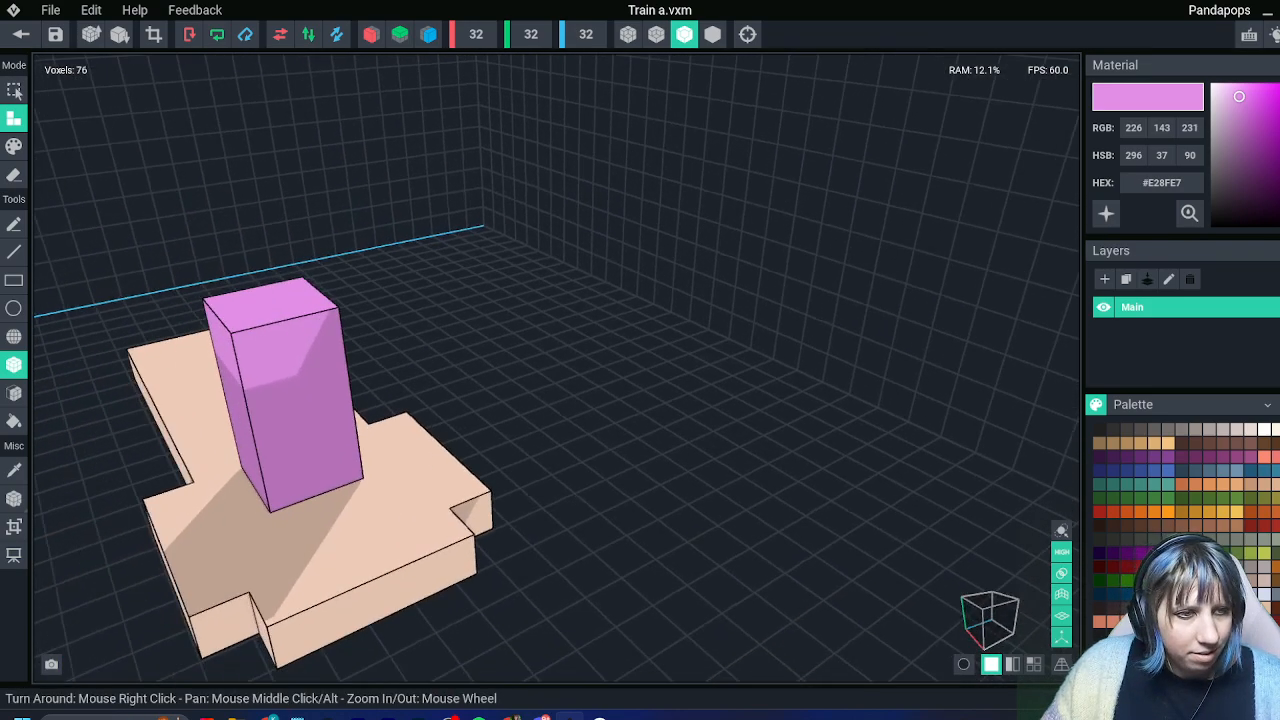
{"action": "right_click_drag", "start_coordinate": [230, 299], "coordinate": [229, 298]}
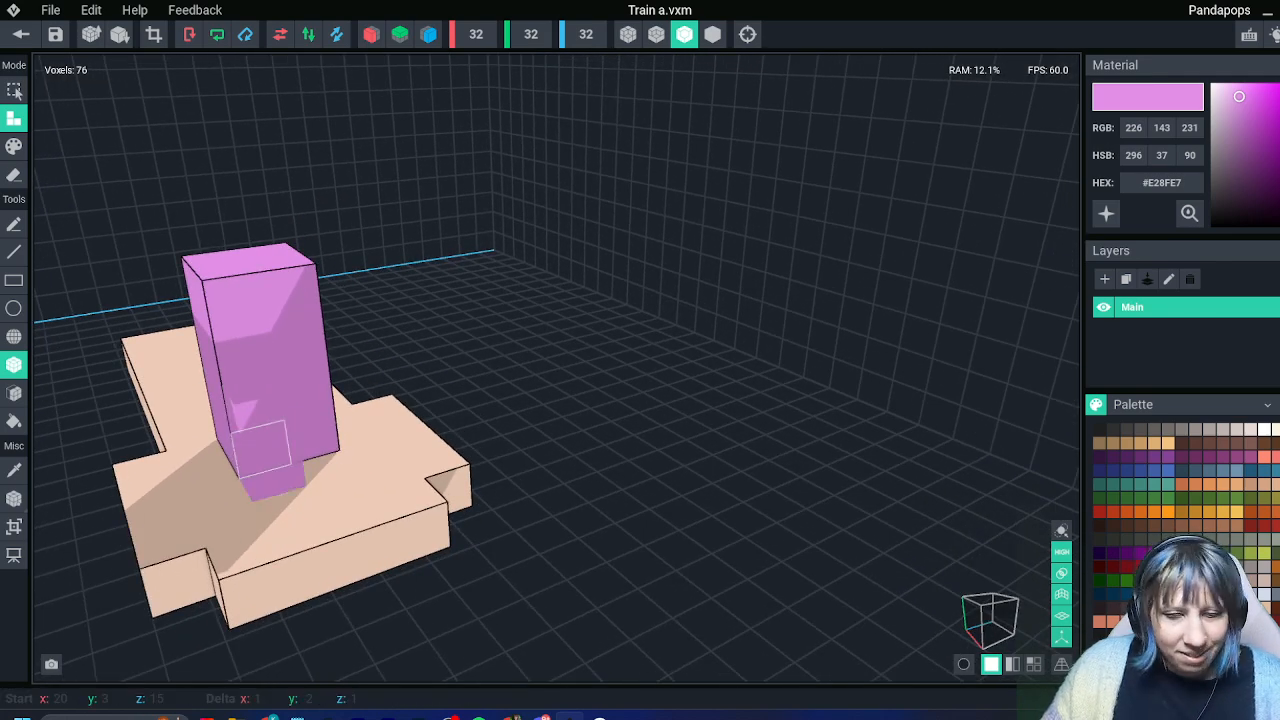
{"action": "left_click_drag", "start_coordinate": [262, 449], "coordinate": [306, 404]}
{"action": "left_click", "coordinate": [358, 508]}
{"action": "right_click_drag", "start_coordinate": [297, 470], "coordinate": [231, 298]}
{"action": "right_click_drag", "start_coordinate": [611, 431], "coordinate": [291, 260]}
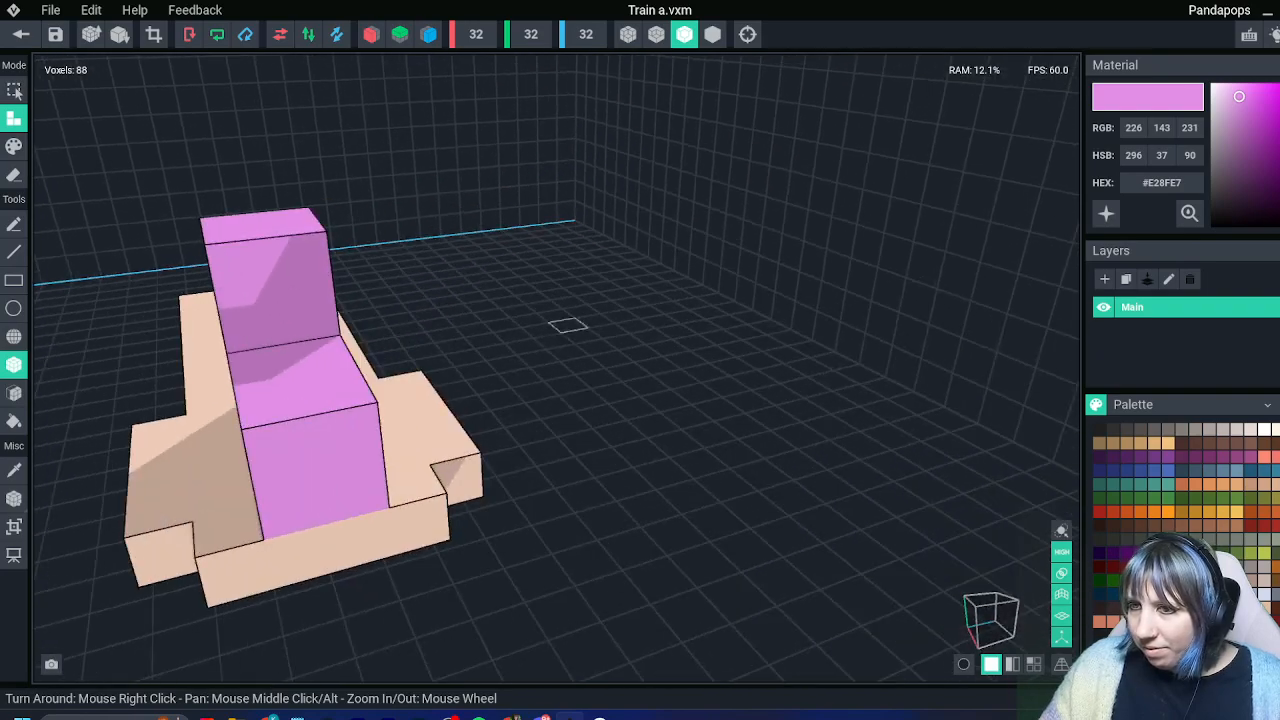
Widen the L-shaped pink engine body by one voxel layer on its side
{"action": "right_click_drag", "start_coordinate": [267, 383], "coordinate": [290, 451]}
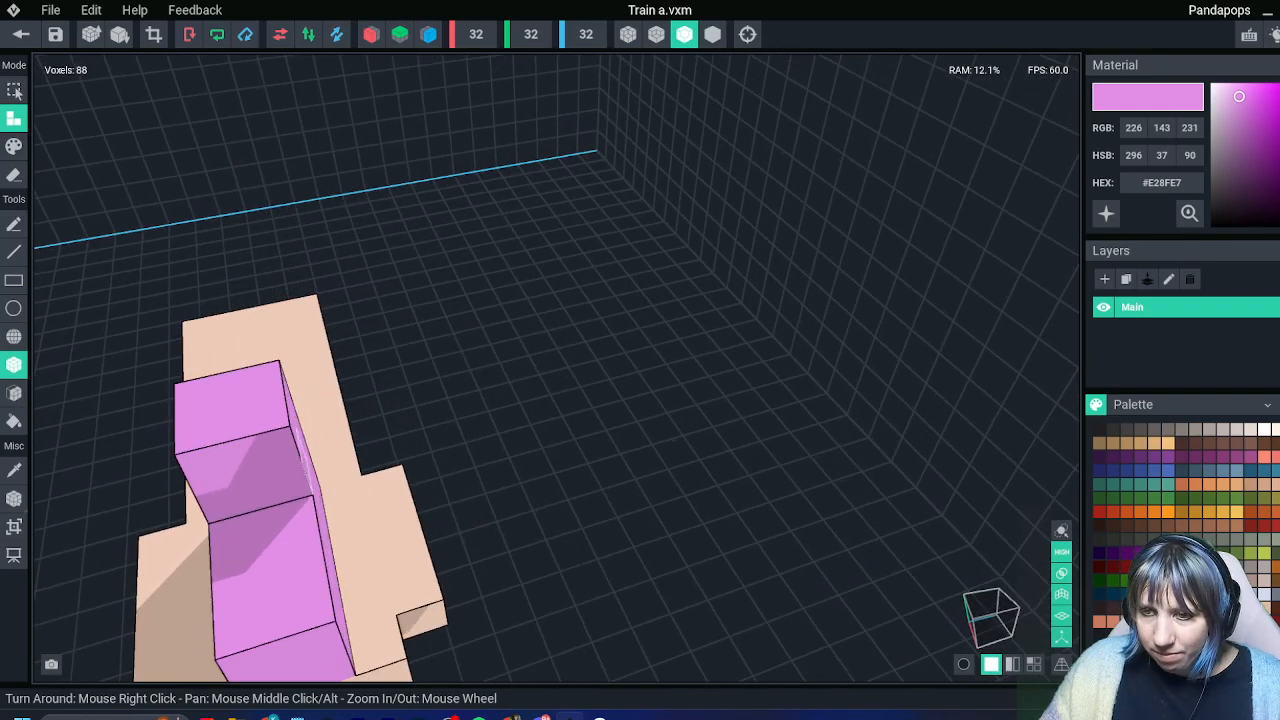
{"action": "right_click_drag", "start_coordinate": [297, 565], "coordinate": [586, 443]}
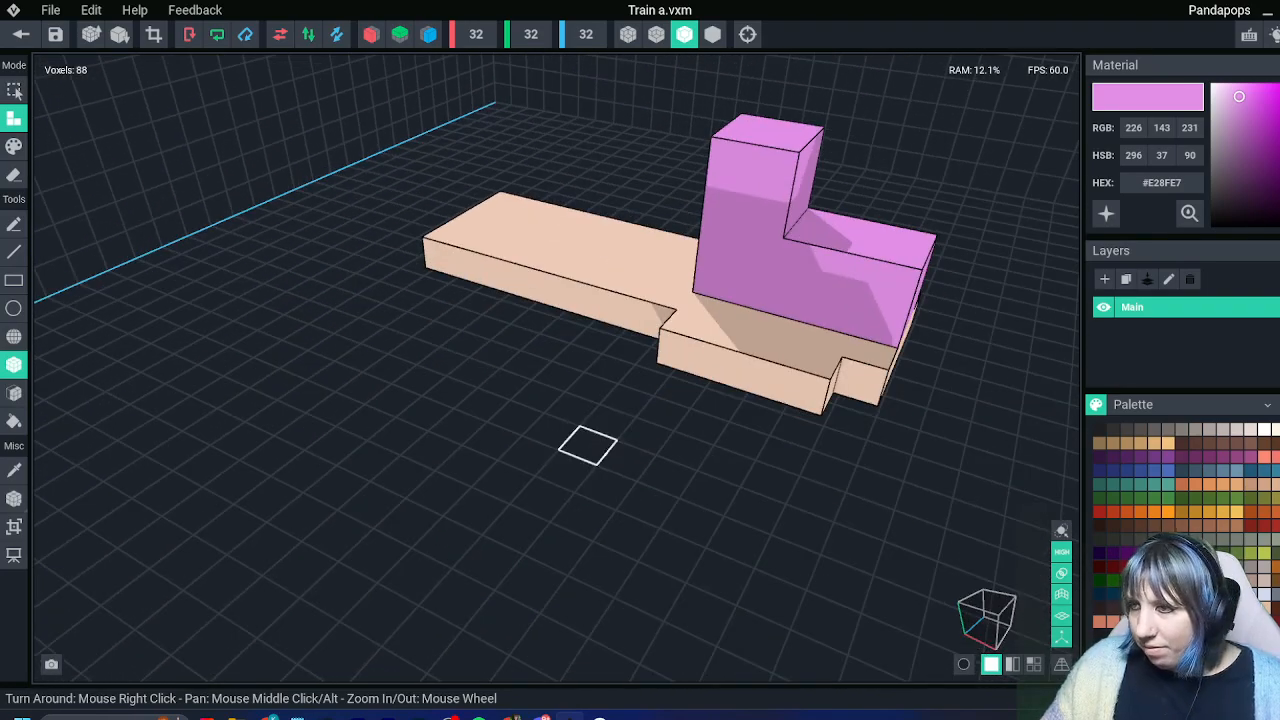
{"action": "left_click_drag", "start_coordinate": [753, 291], "coordinate": [884, 325]}
Pick the base's peach colour and widen the base by one voxel along its side, keeping the notched outline
{"action": "key", "text": "i"}
{"action": "left_click", "coordinate": [760, 377]}
{"action": "left_click", "coordinate": [861, 382]}
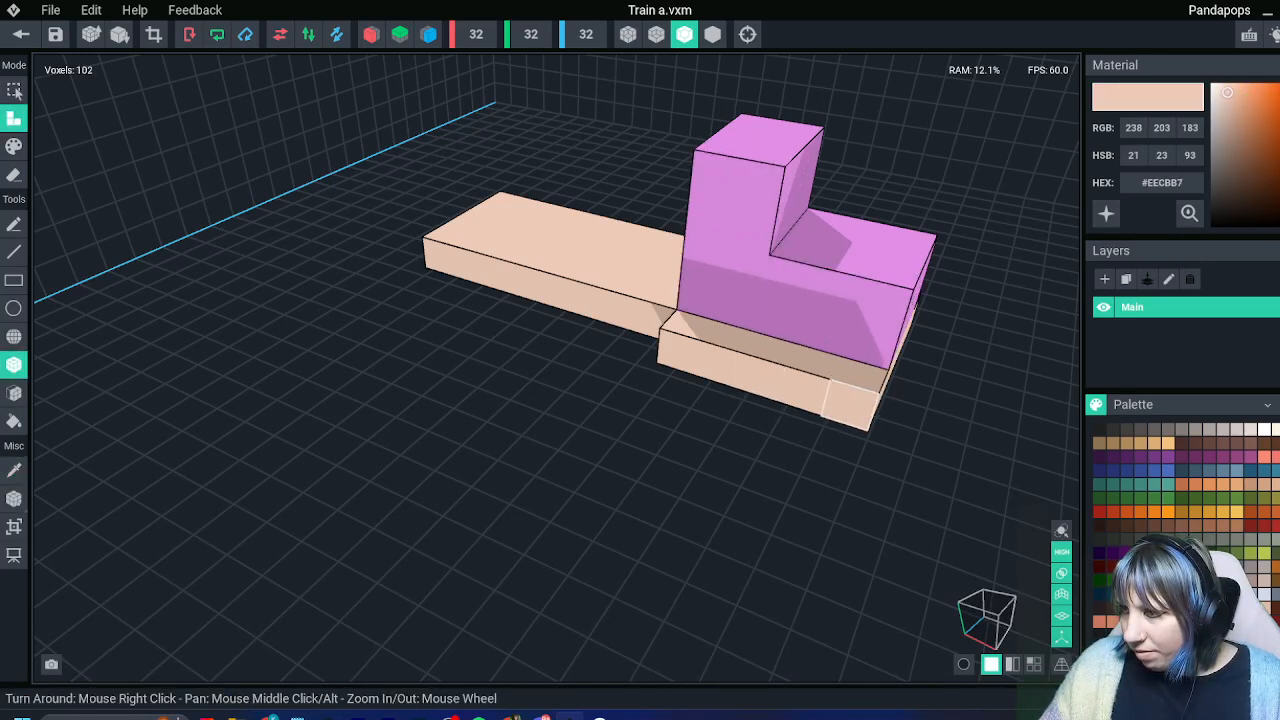
{"action": "left_click_drag", "start_coordinate": [804, 388], "coordinate": [718, 364]}
{"action": "right_click_drag", "start_coordinate": [718, 364], "coordinate": [700, 143]}
{"action": "left_click", "coordinate": [698, 314]}
{"action": "left_click_drag", "start_coordinate": [703, 146], "coordinate": [570, 209]}
{"action": "right_click_drag", "start_coordinate": [602, 204], "coordinate": [406, 200]}
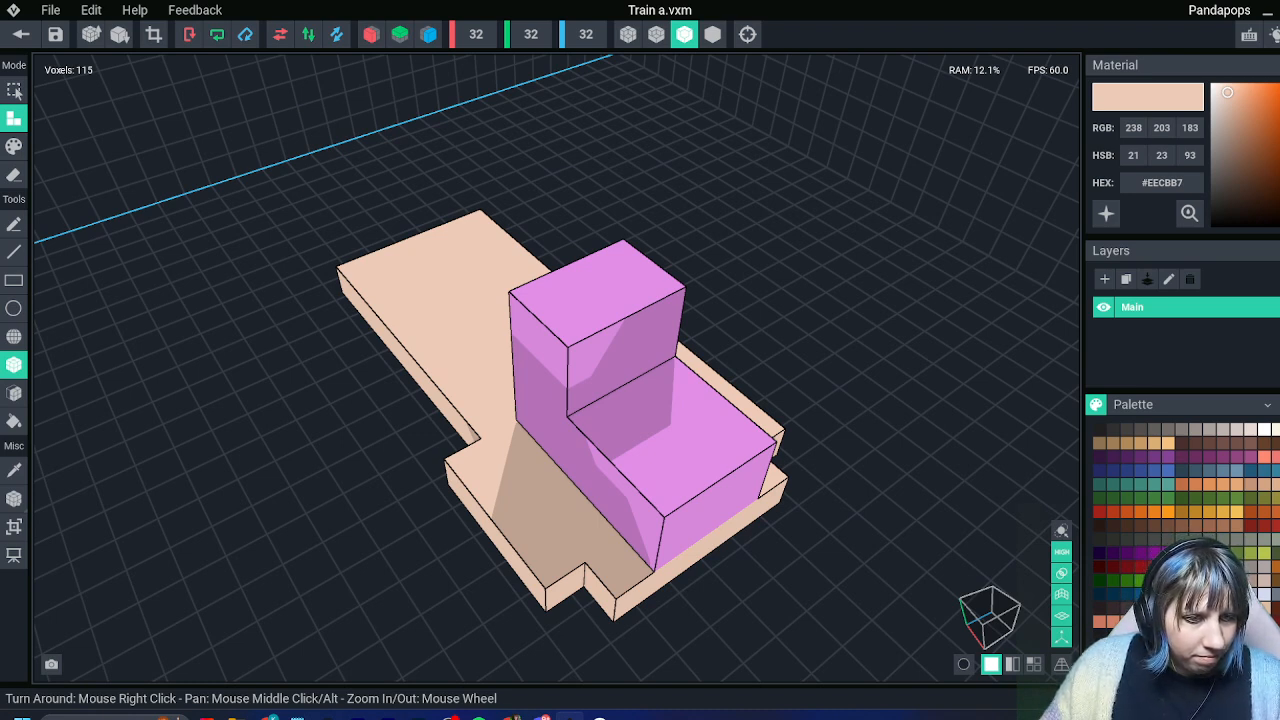
Pick the body's pink colour and place a single chimney voxel on the low front part of the engine
{"action": "right_click_drag", "start_coordinate": [431, 183], "coordinate": [508, 328]}
{"action": "right_click_drag", "start_coordinate": [351, 230], "coordinate": [545, 398]}
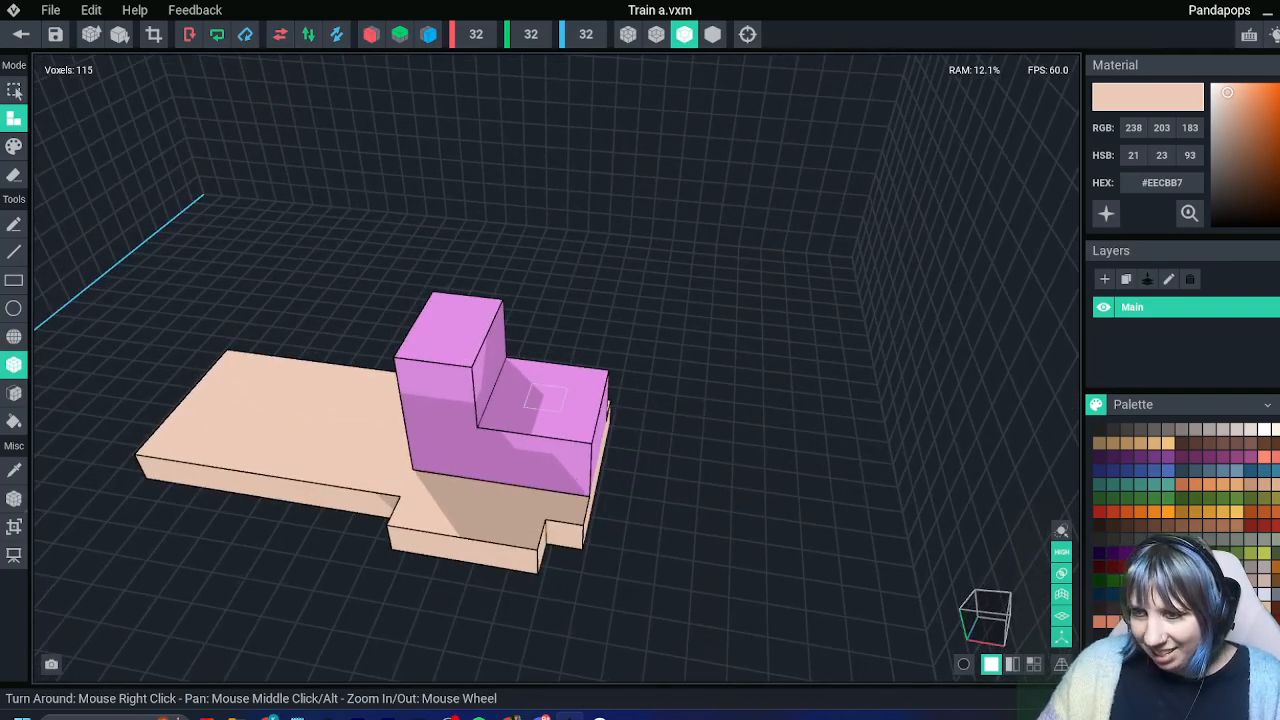
{"action": "left_click", "coordinate": [528, 420], "text": "alt"}
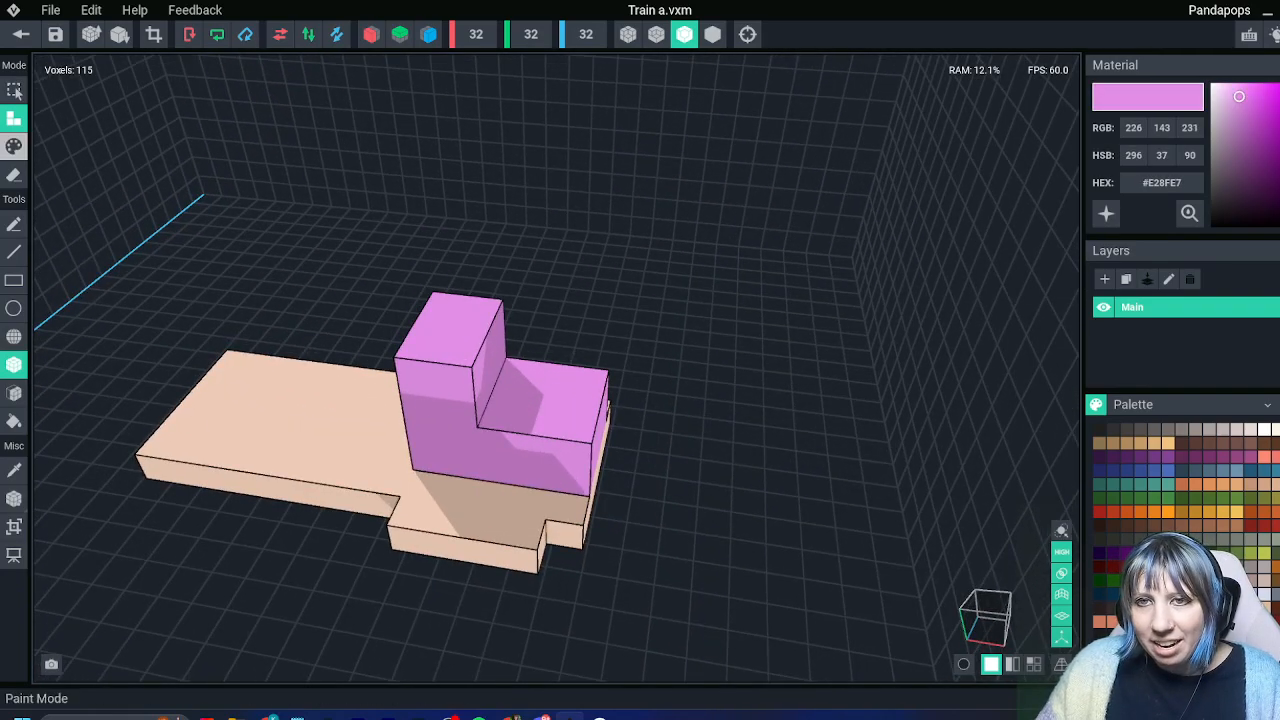
{"action": "left_click", "coordinate": [540, 392]}
{"action": "right_click_drag", "start_coordinate": [157, 350], "coordinate": [371, 491]}
{"action": "left_click", "coordinate": [529, 374]}
Pick the base's peach colour again and add a three-voxel strip to the front edge of the base
{"action": "left_click", "coordinate": [310, 610], "text": "alt"}
{"action": "left_click_drag", "start_coordinate": [385, 561], "coordinate": [387, 560]}
{"action": "right_click_drag", "start_coordinate": [387, 560], "coordinate": [463, 566]}
Erase one base voxel on each side of the flatbed just behind the engine, and save the model
{"action": "right_click_drag", "start_coordinate": [538, 415], "coordinate": [369, 372]}
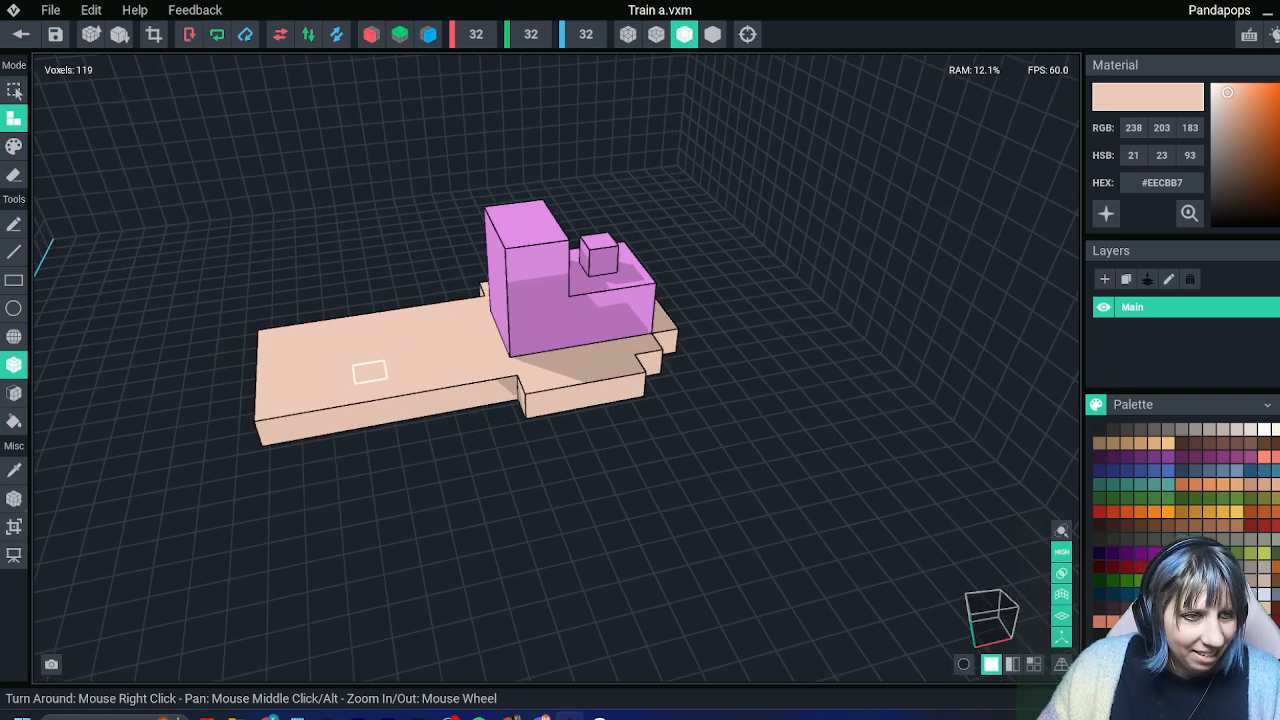
{"action": "left_click", "coordinate": [472, 397]}
{"action": "left_click", "coordinate": [14, 174]}
{"action": "left_click", "coordinate": [446, 306]}
{"action": "right_click_drag", "start_coordinate": [186, 341], "coordinate": [188, 356]}
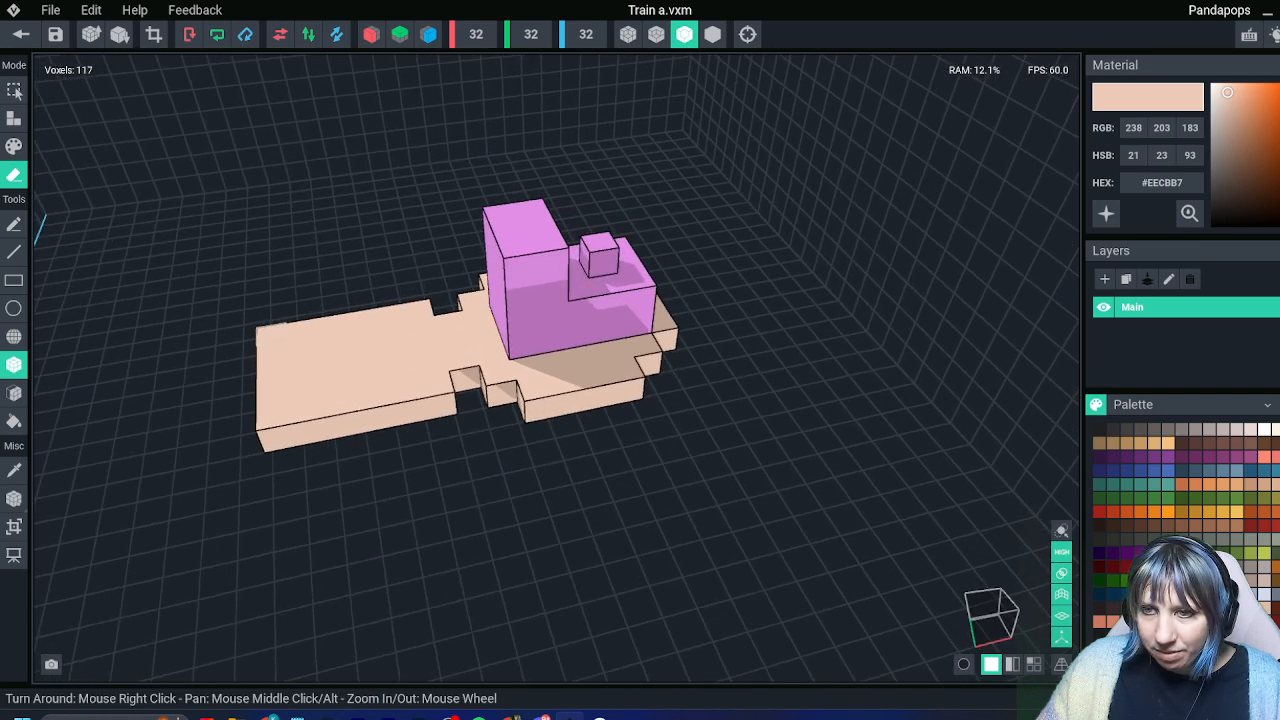
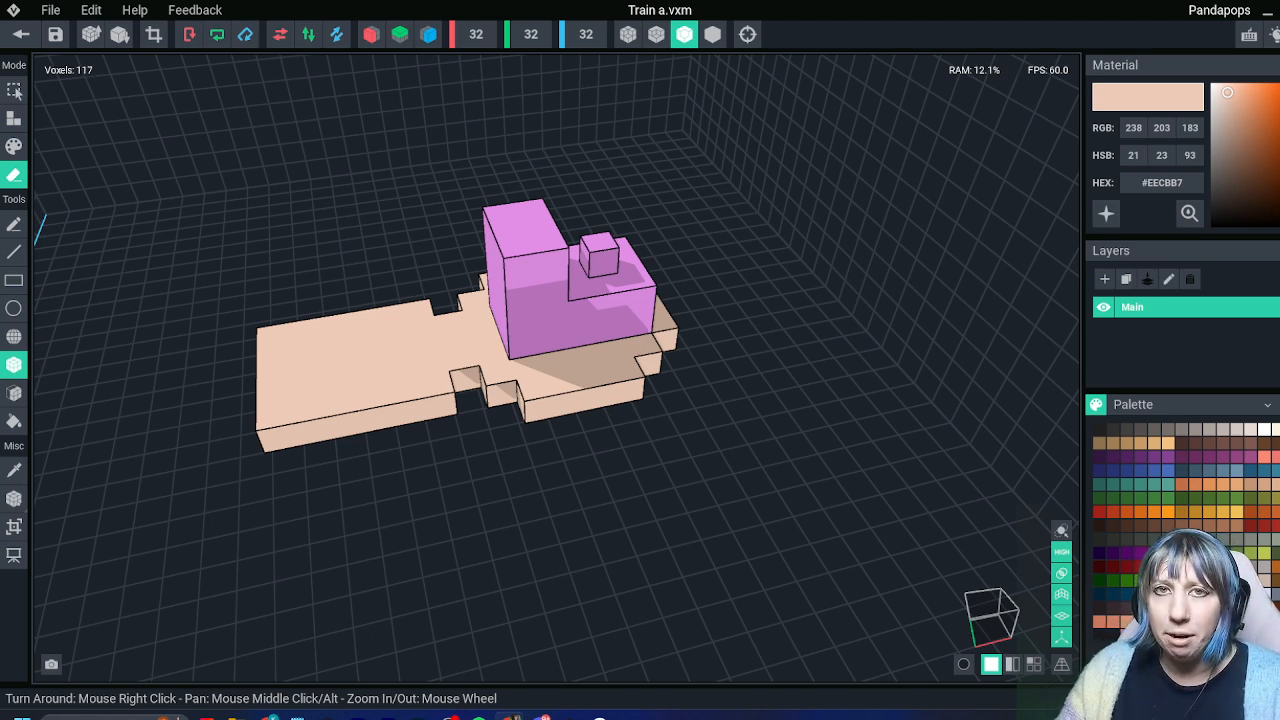
{"action": "key", "text": "ctrl+s"}
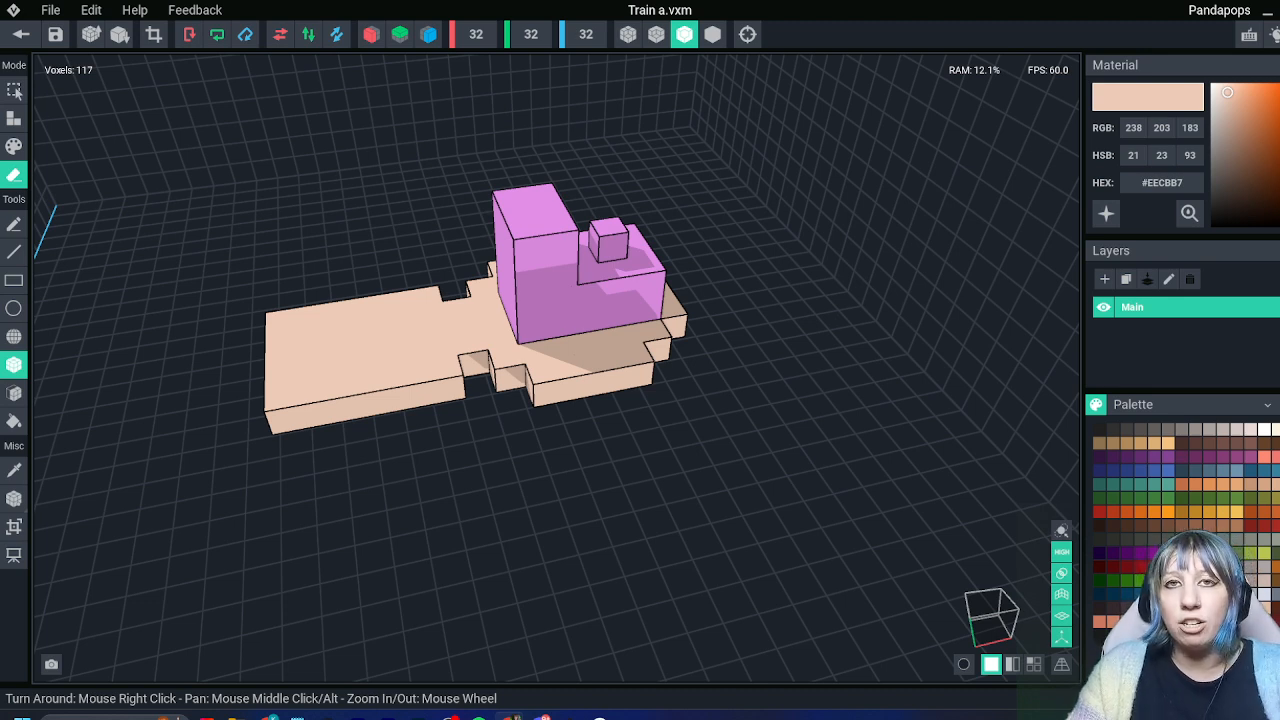
Attach a centred three-voxel linking row to the rear edge of the peach flatbed, followed by a full five-voxel-wide row
{"action": "right_click_drag", "start_coordinate": [176, 326], "coordinate": [422, 461]}
{"action": "right_click_drag", "start_coordinate": [240, 290], "coordinate": [366, 331]}
{"action": "scroll", "coordinate": [376, 335], "scroll_direction": "up", "scroll_amount": 3}
{"action": "key", "text": "i"}
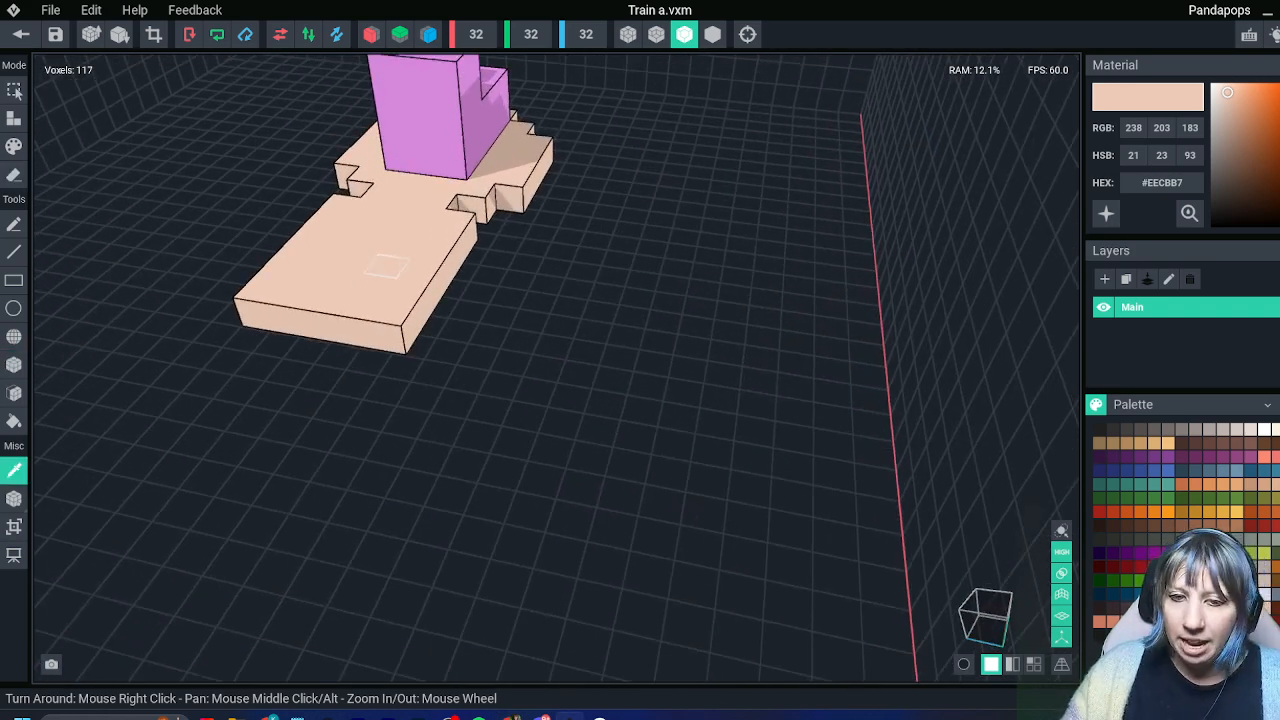
{"action": "key", "text": "p"}
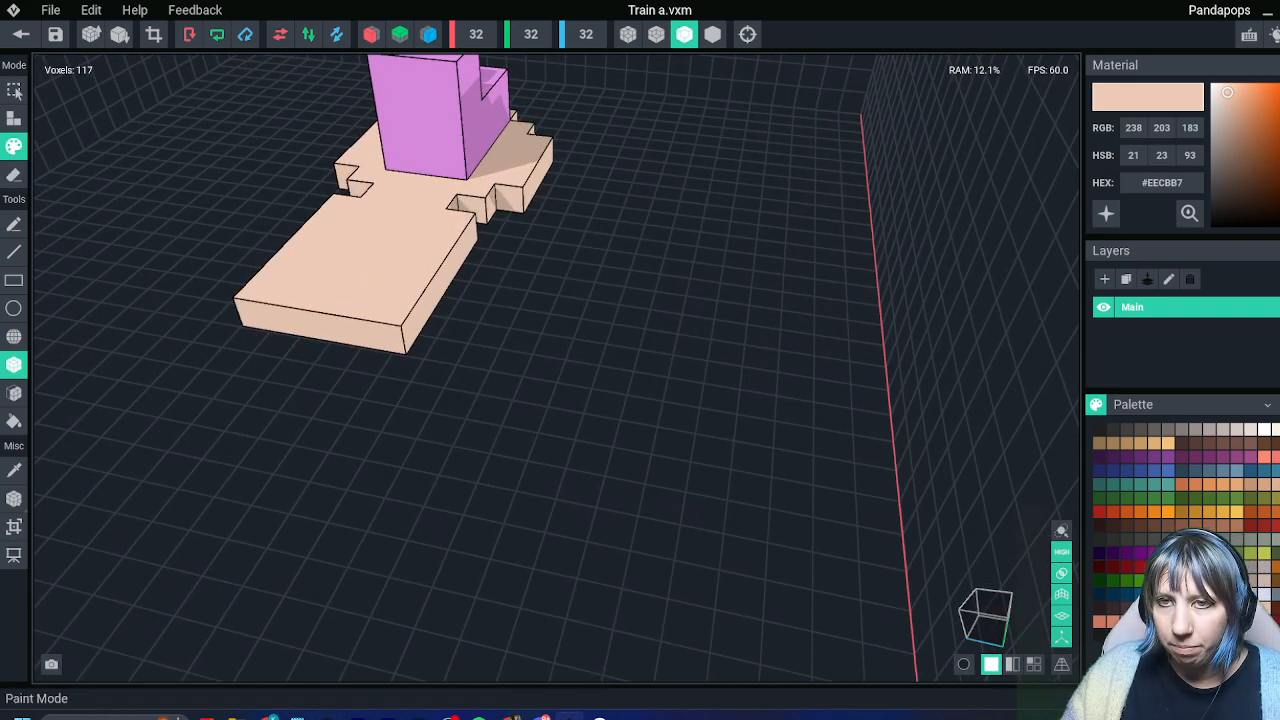
{"action": "left_click", "coordinate": [14, 118]}
{"action": "left_click_drag", "start_coordinate": [286, 320], "coordinate": [354, 335]}
{"action": "right_click_drag", "start_coordinate": [140, 350], "coordinate": [212, 348]}
{"action": "left_click_drag", "start_coordinate": [256, 335], "coordinate": [332, 332]}
Lengthen the new rear wagon's peach base with further full-width rows until it is six voxels long
{"action": "right_click_drag", "start_coordinate": [325, 342], "coordinate": [212, 354]}
{"action": "left_click_drag", "start_coordinate": [200, 362], "coordinate": [172, 354]}
{"action": "right_click_drag", "start_coordinate": [221, 354], "coordinate": [340, 430]}
{"action": "left_click_drag", "start_coordinate": [208, 364], "coordinate": [364, 350]}
{"action": "mouse_move", "coordinate": [366, 360]}
{"action": "left_mouse_down"}
{"action": "mouse_move", "coordinate": [203, 392]}
{"action": "mouse_move", "coordinate": [370, 384]}
{"action": "left_mouse_up"}
{"action": "left_click_drag", "start_coordinate": [372, 404], "coordinate": [195, 445]}
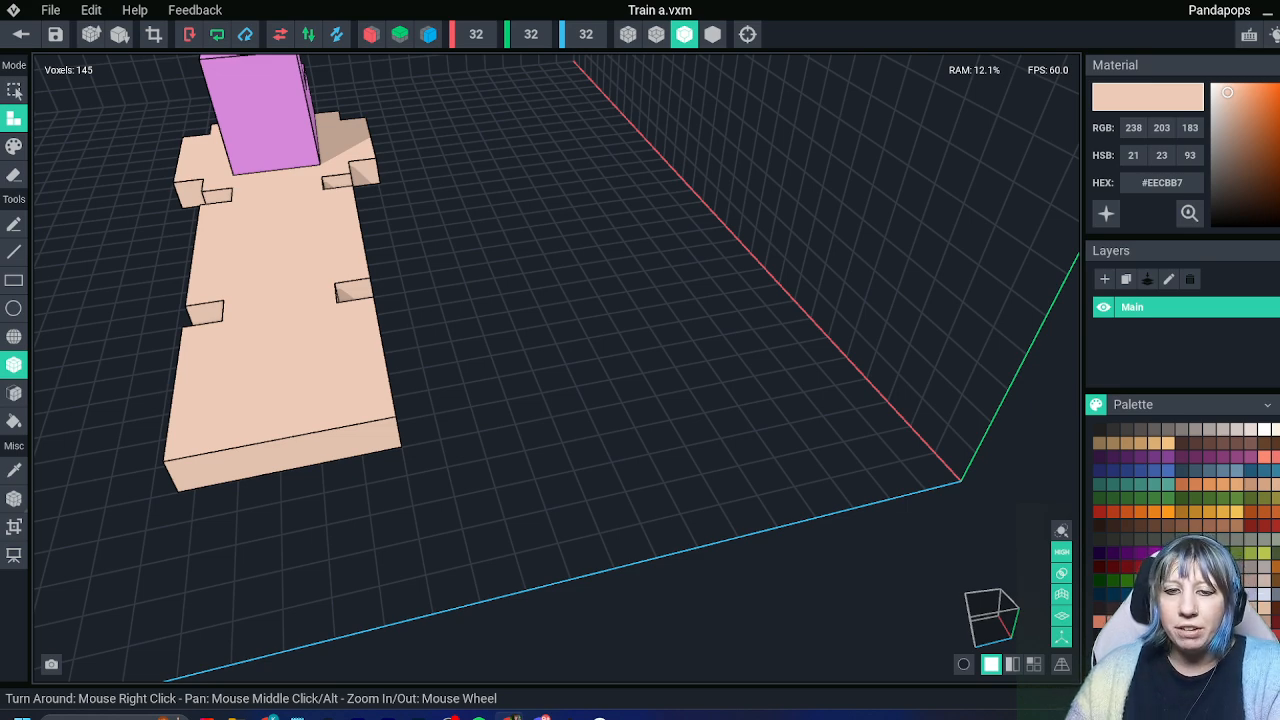
{"action": "right_click_drag", "start_coordinate": [312, 492], "coordinate": [262, 457]}
{"action": "left_click_drag", "start_coordinate": [167, 471], "coordinate": [350, 450]}
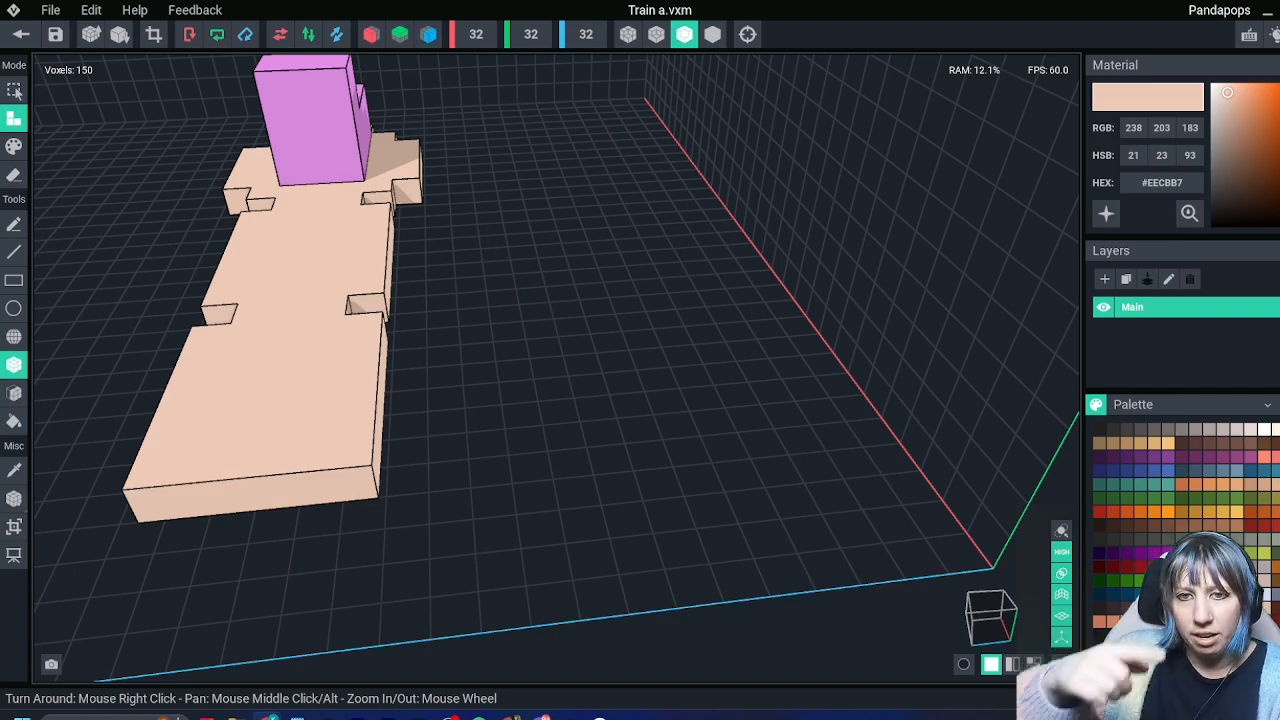
Set the material colour to the palette's light blue #80C2EA
{"action": "right_click_drag", "start_coordinate": [198, 352], "coordinate": [410, 432]}
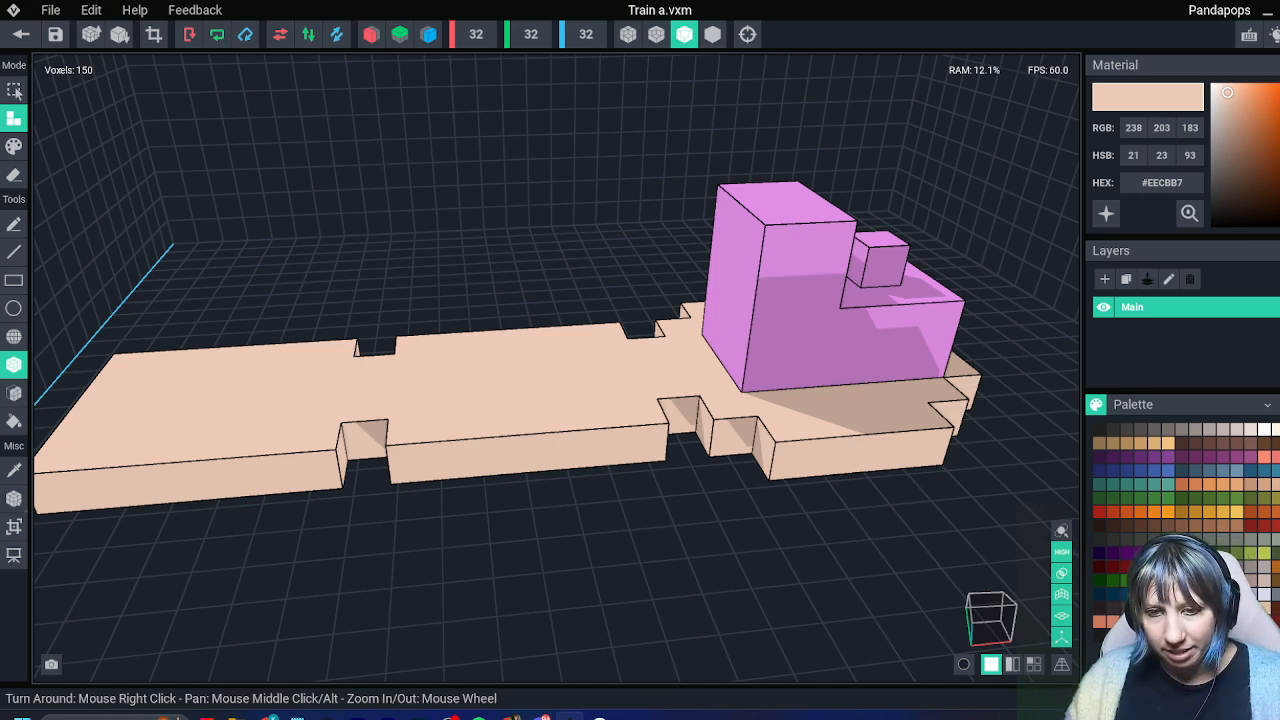
{"action": "right_click_drag", "start_coordinate": [456, 380], "coordinate": [470, 485]}
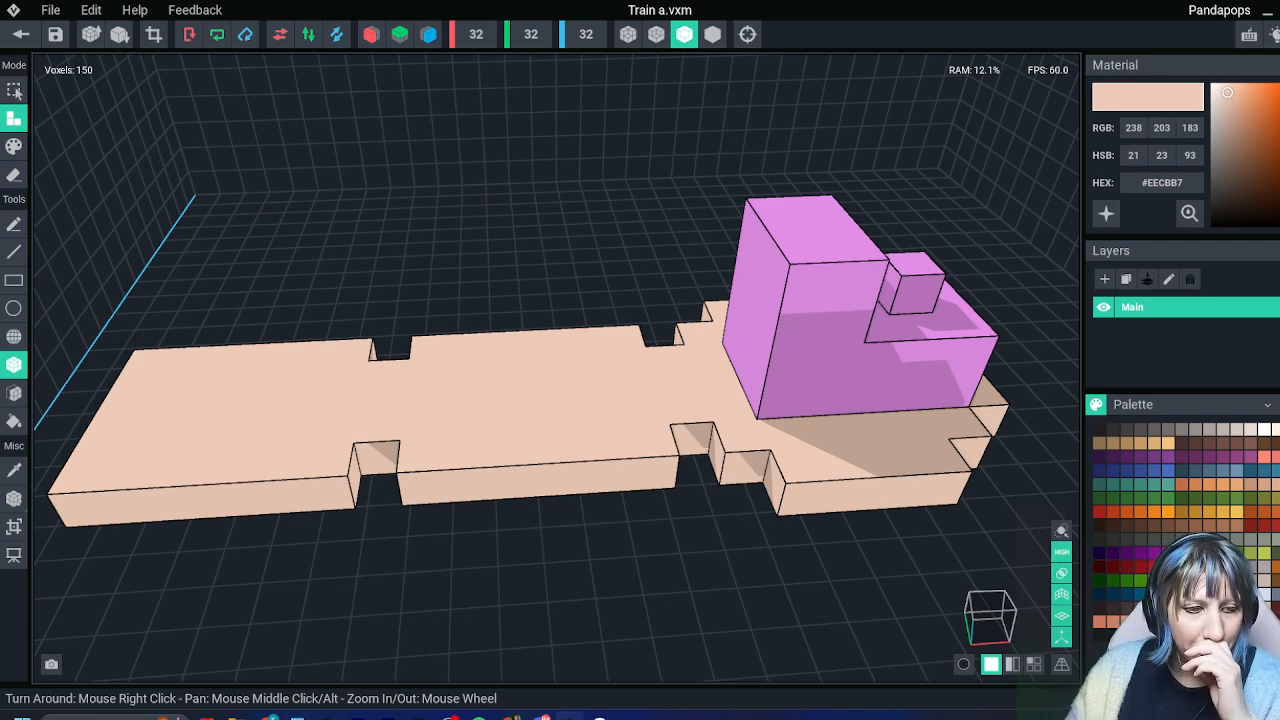
{"action": "right_click_drag", "start_coordinate": [333, 356], "coordinate": [320, 351]}
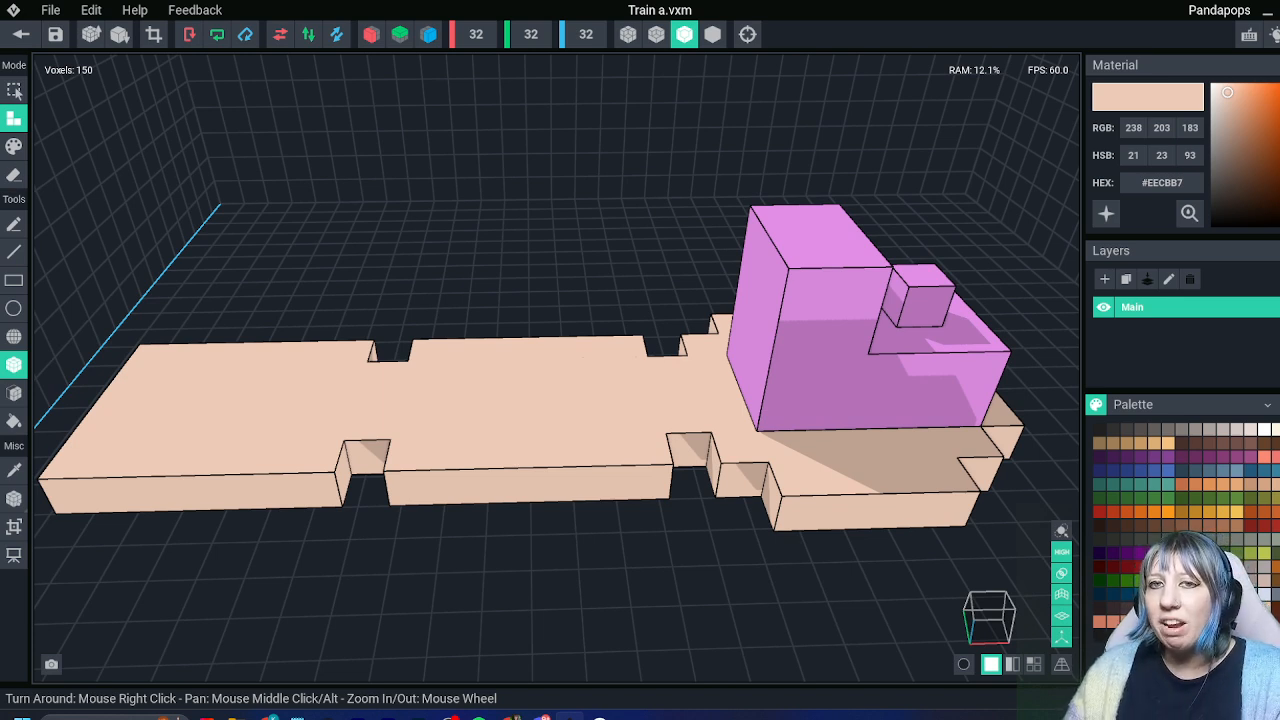
{"action": "right_click_drag", "start_coordinate": [356, 355], "coordinate": [320, 351]}
{"action": "middle_click_drag", "start_coordinate": [884, 520], "coordinate": [916, 486]}
{"action": "left_click", "coordinate": [1168, 470]}
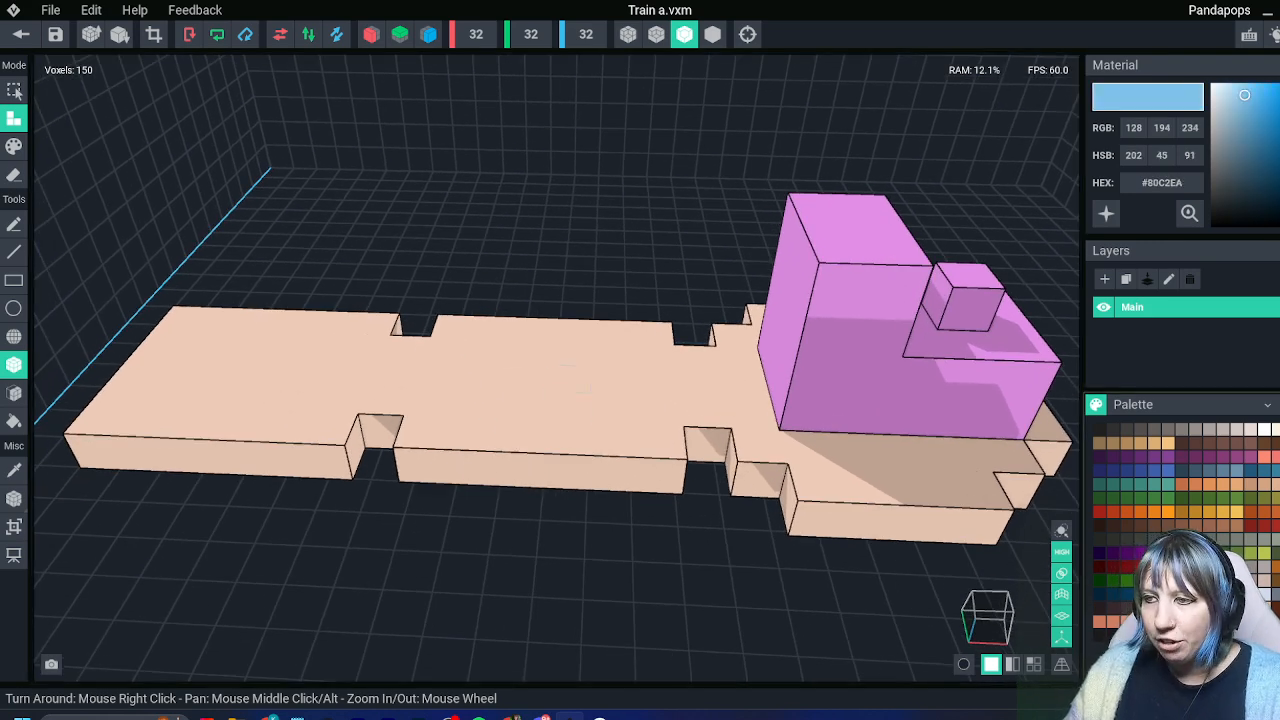
{"action": "right_click_drag", "start_coordinate": [52, 380], "coordinate": [380, 330]}
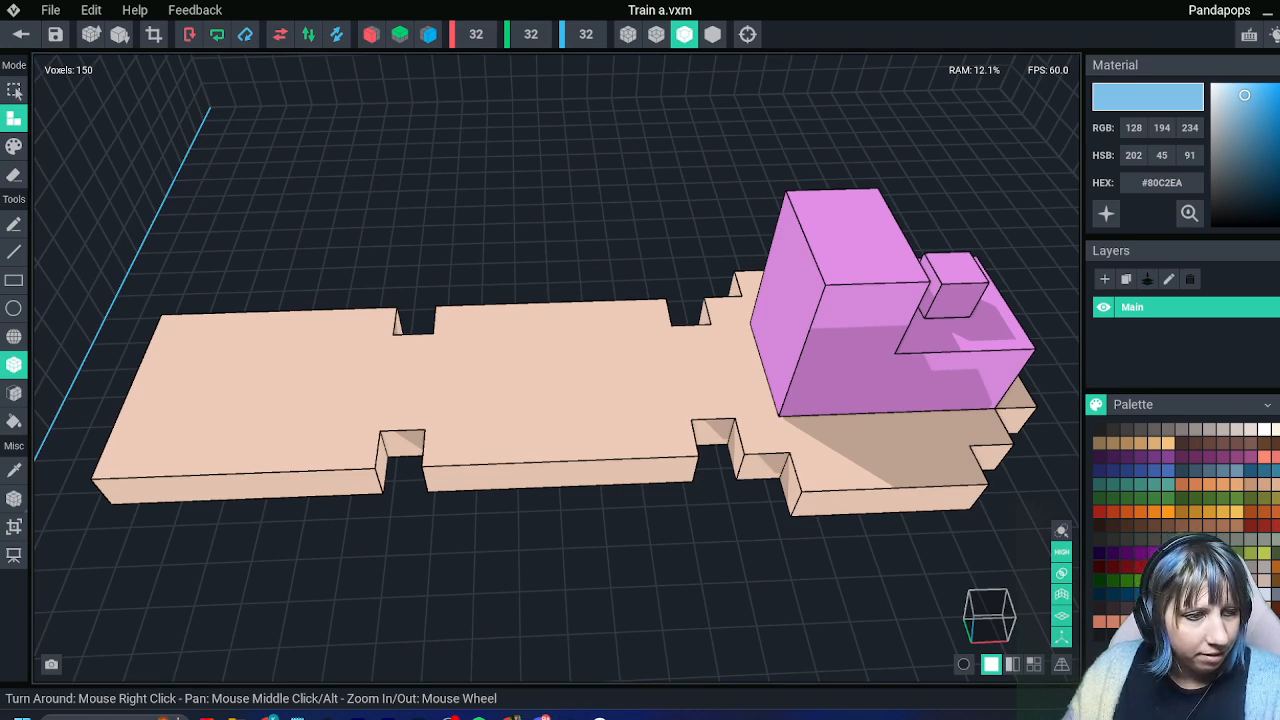
{"action": "left_click", "coordinate": [268, 717]}
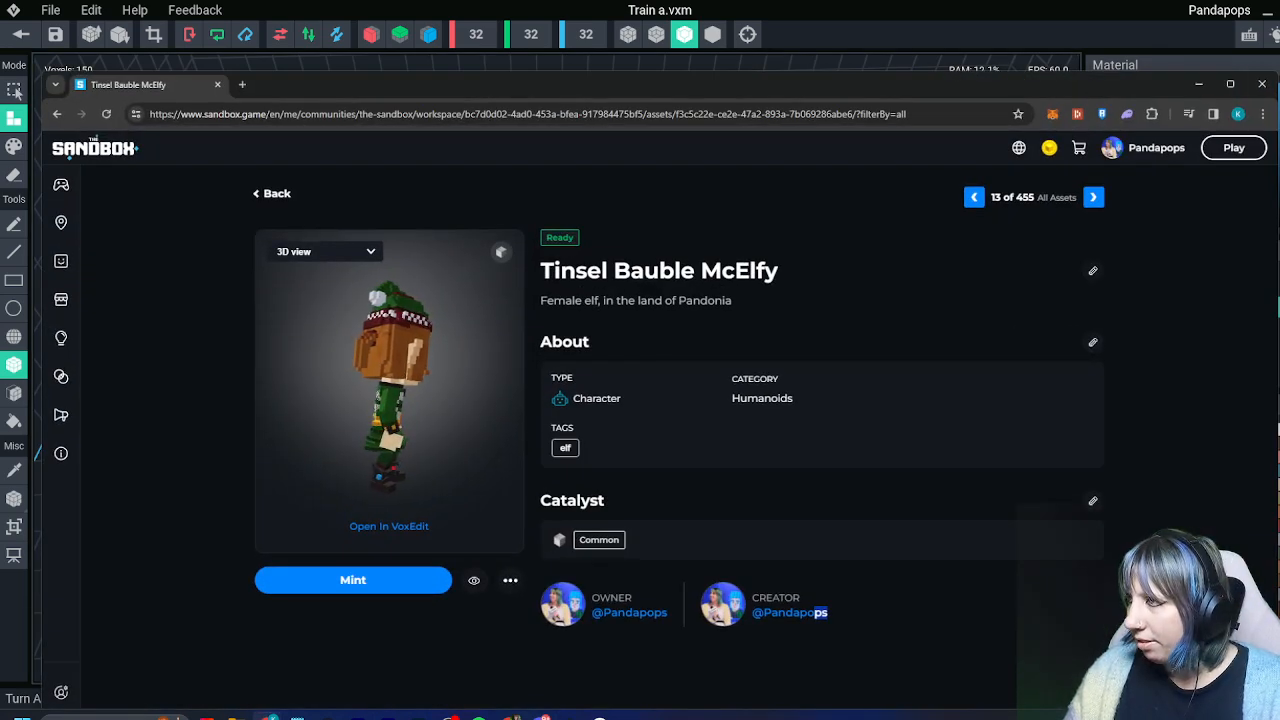
{"action": "left_click", "coordinate": [268, 717]}
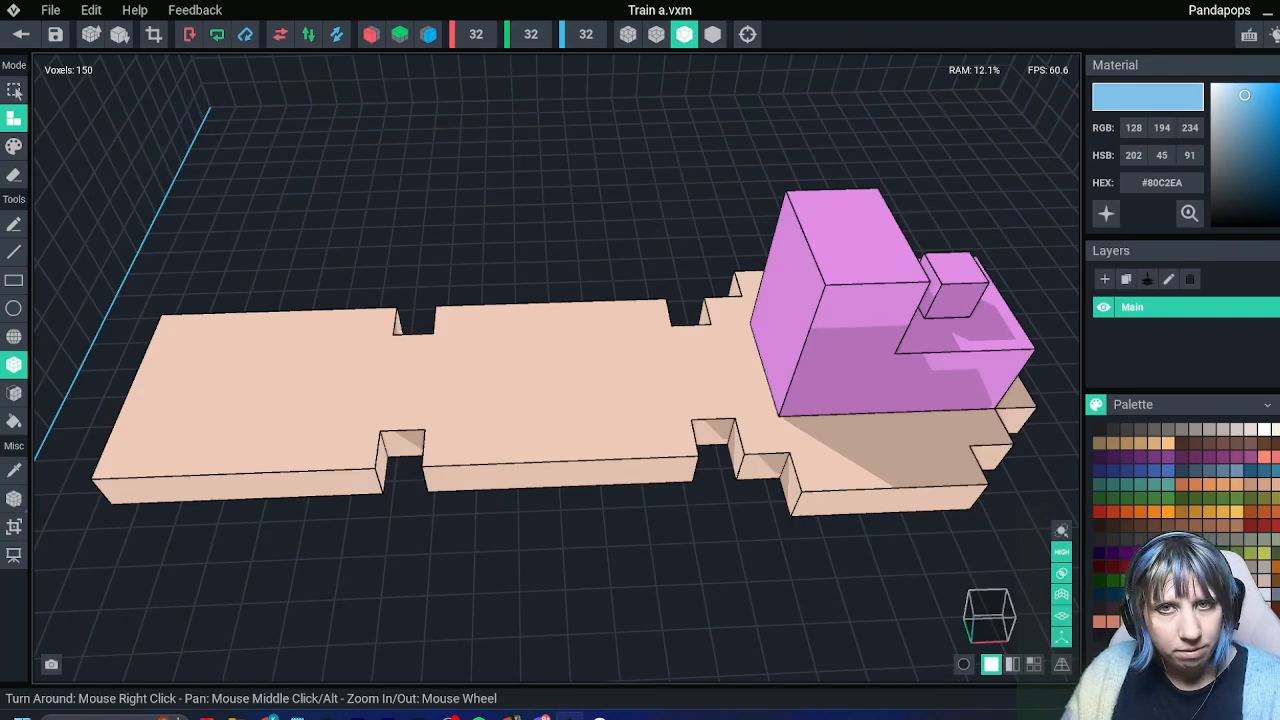
{"action": "right_click_drag", "start_coordinate": [330, 325], "coordinate": [401, 423]}
{"action": "left_click_drag", "start_coordinate": [490, 387], "coordinate": [615, 422]}
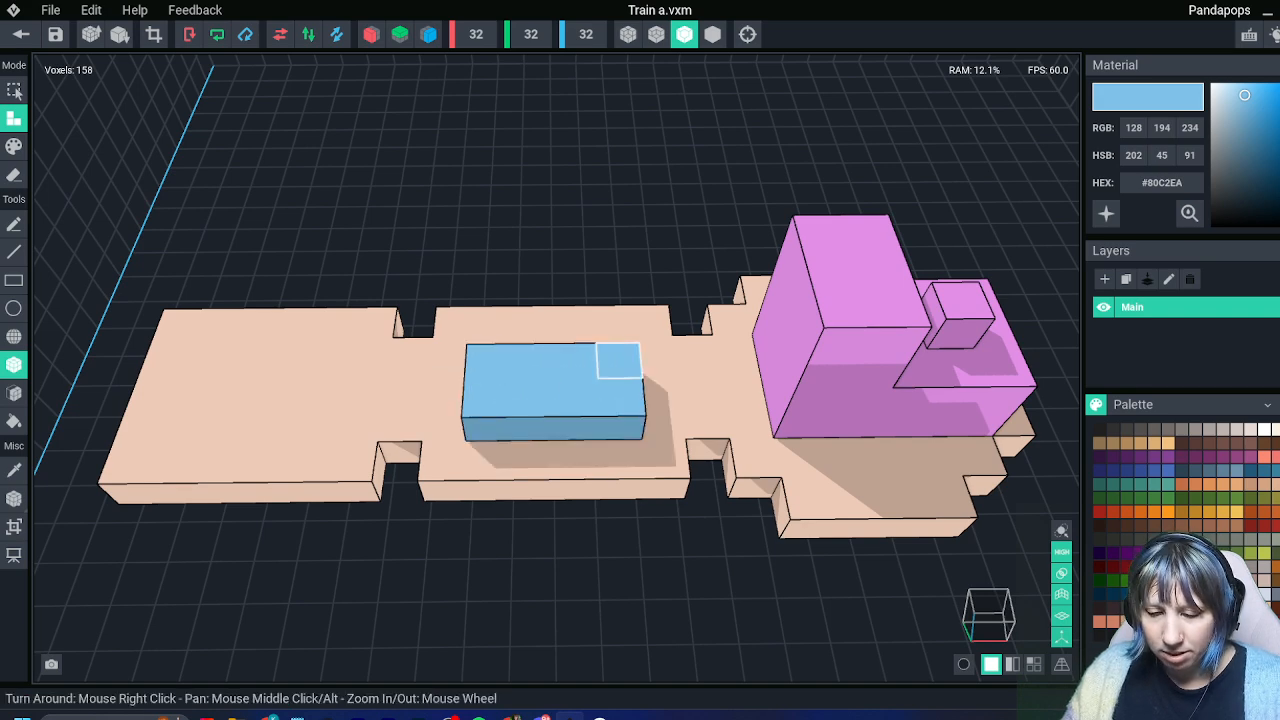
{"action": "key", "text": "ctrl+z"}
{"action": "right_click_drag", "start_coordinate": [655, 357], "coordinate": [570, 454]}
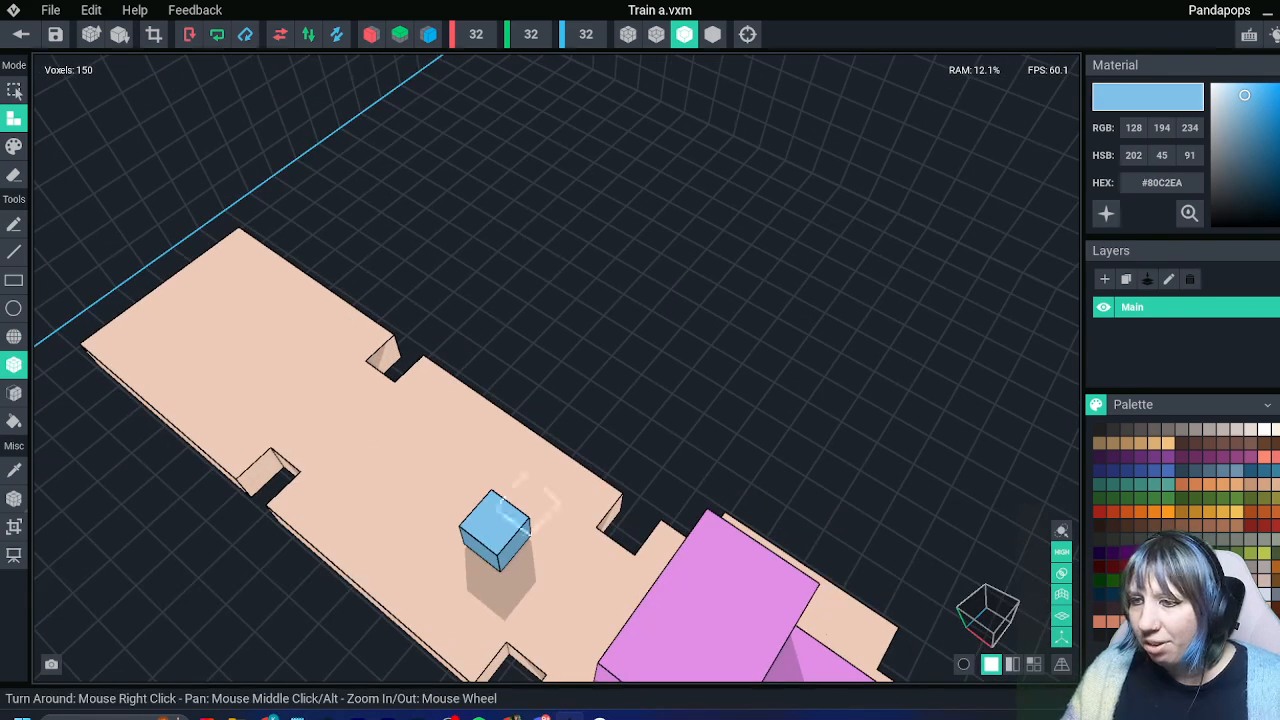
{"action": "left_click", "coordinate": [482, 558]}
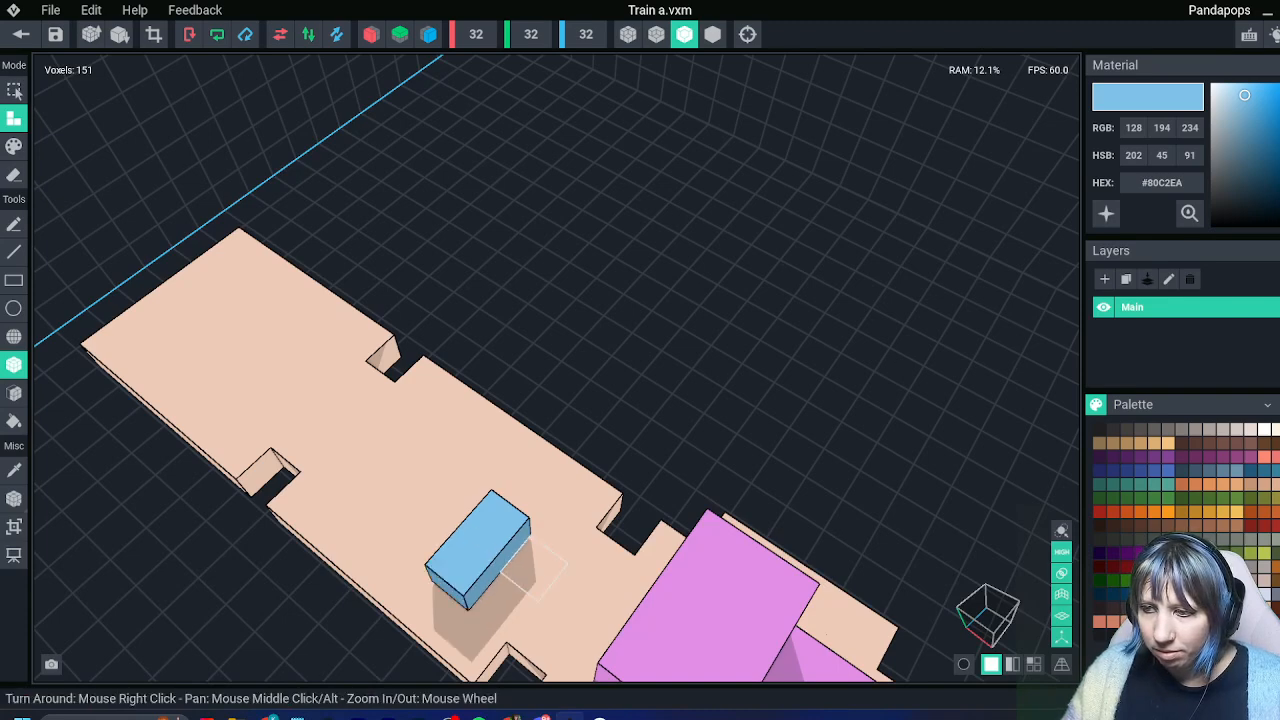
{"action": "left_click", "coordinate": [528, 492]}
{"action": "left_click_drag", "start_coordinate": [563, 531], "coordinate": [506, 597]}
{"action": "right_click_drag", "start_coordinate": [332, 322], "coordinate": [465, 280]}
{"action": "key", "text": "ctrl+z"}
Build a one-voxel-high light blue block, four voxels long and three wide, on the middle wagon
{"action": "left_click_drag", "start_coordinate": [603, 362], "coordinate": [590, 442]}
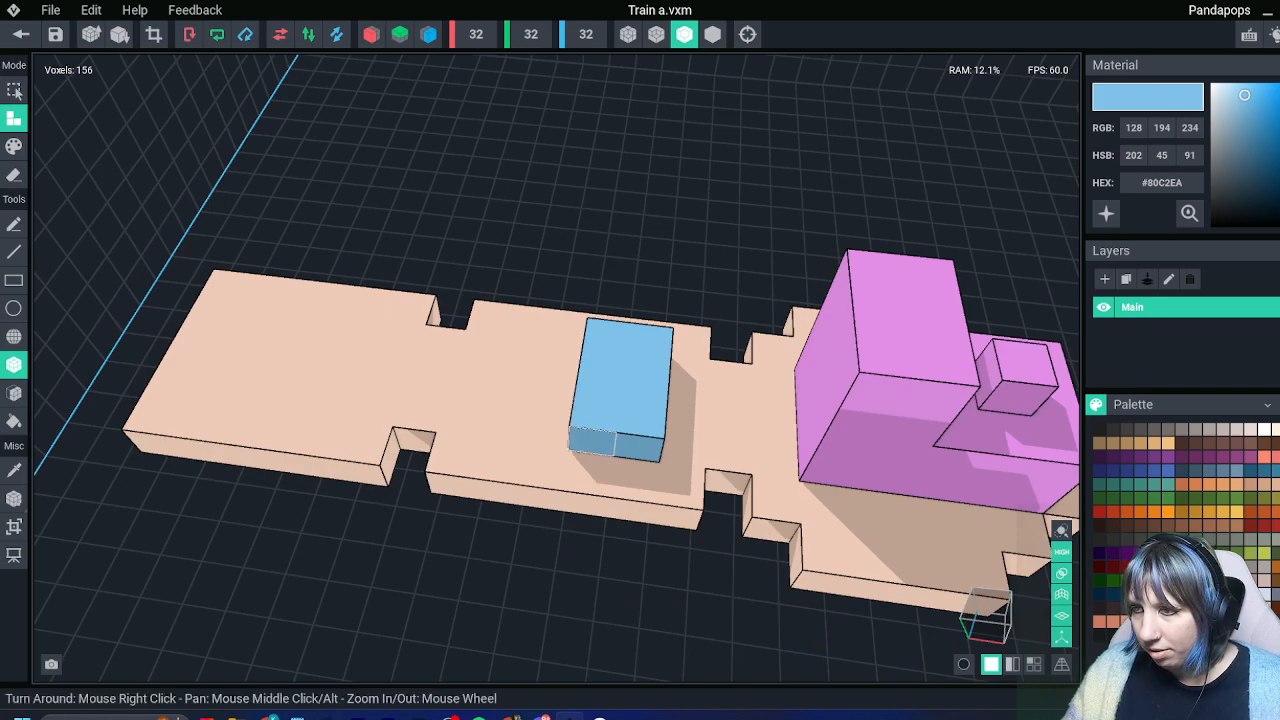
{"action": "left_click_drag", "start_coordinate": [480, 345], "coordinate": [500, 428]}
{"action": "right_click_drag", "start_coordinate": [383, 303], "coordinate": [380, 305]}
{"action": "key", "text": "ctrl+z"}
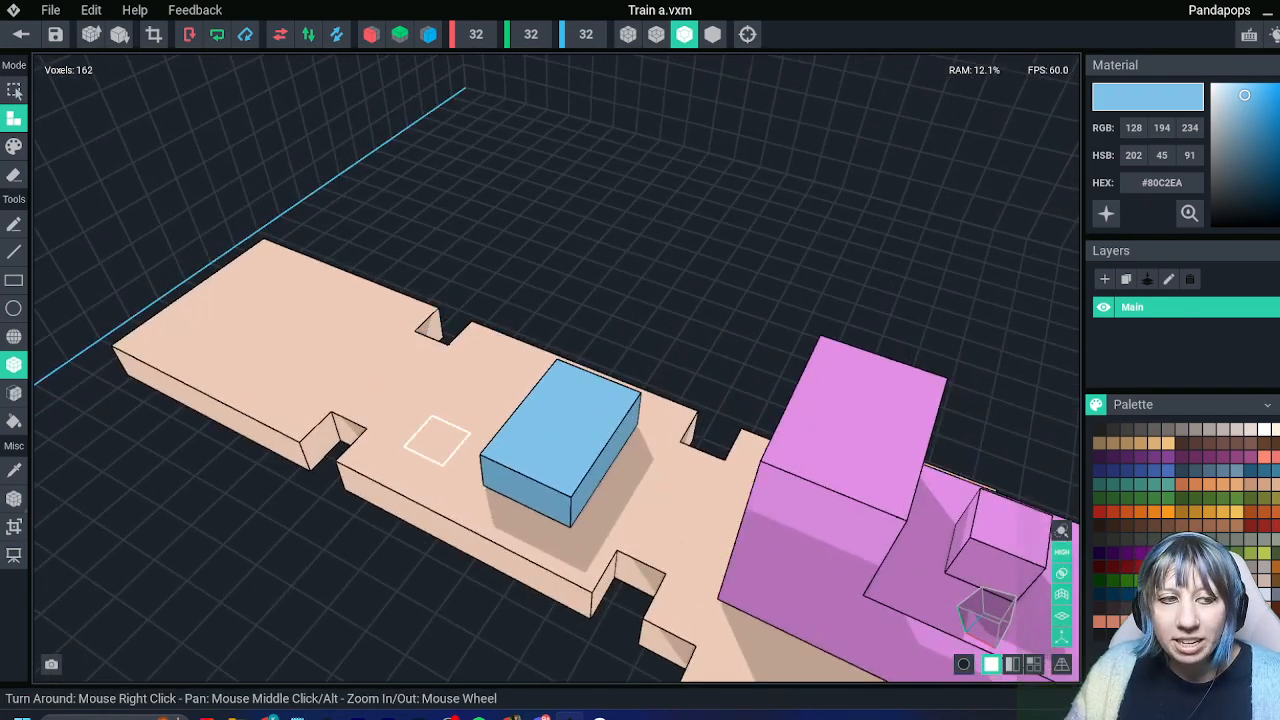
{"action": "right_click_drag", "start_coordinate": [437, 440], "coordinate": [505, 443]}
{"action": "right_click_drag", "start_coordinate": [843, 443], "coordinate": [878, 470]}
{"action": "left_click_drag", "start_coordinate": [572, 342], "coordinate": [525, 400]}
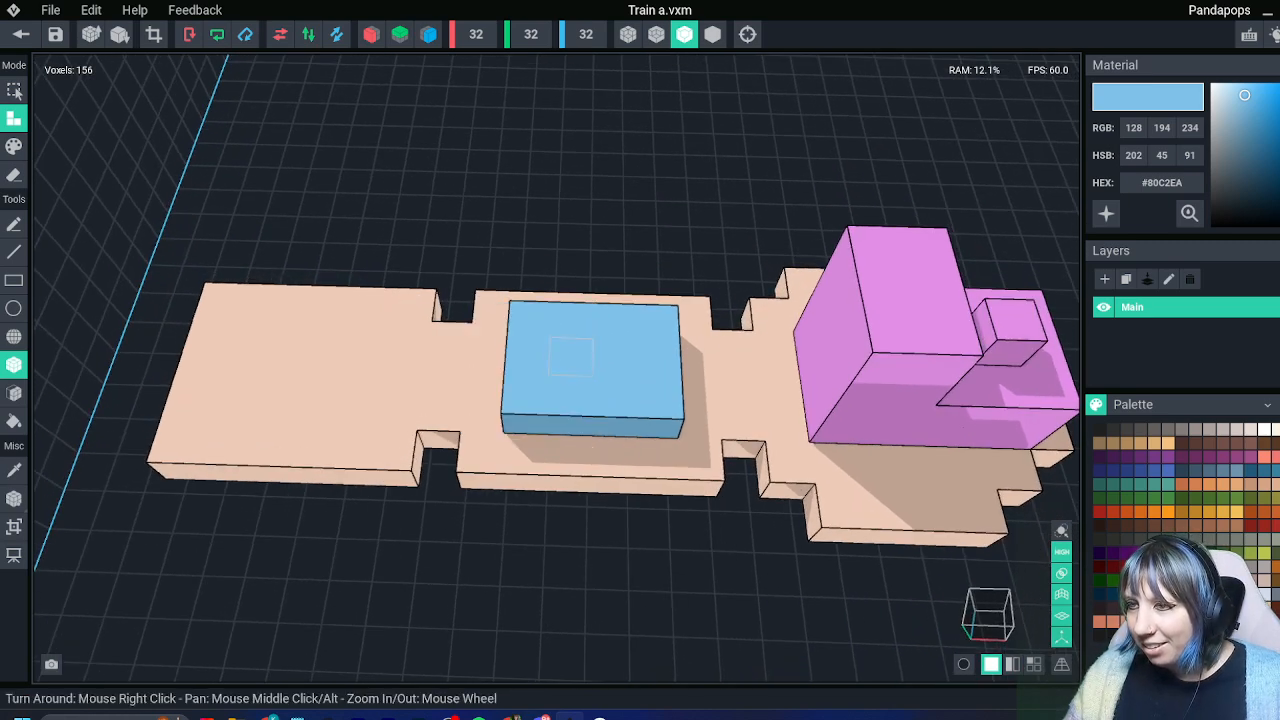
{"action": "right_click_drag", "start_coordinate": [440, 335], "coordinate": [512, 297]}
{"action": "left_click_drag", "start_coordinate": [502, 299], "coordinate": [528, 355]}
{"action": "right_click_drag", "start_coordinate": [345, 300], "coordinate": [590, 375]}
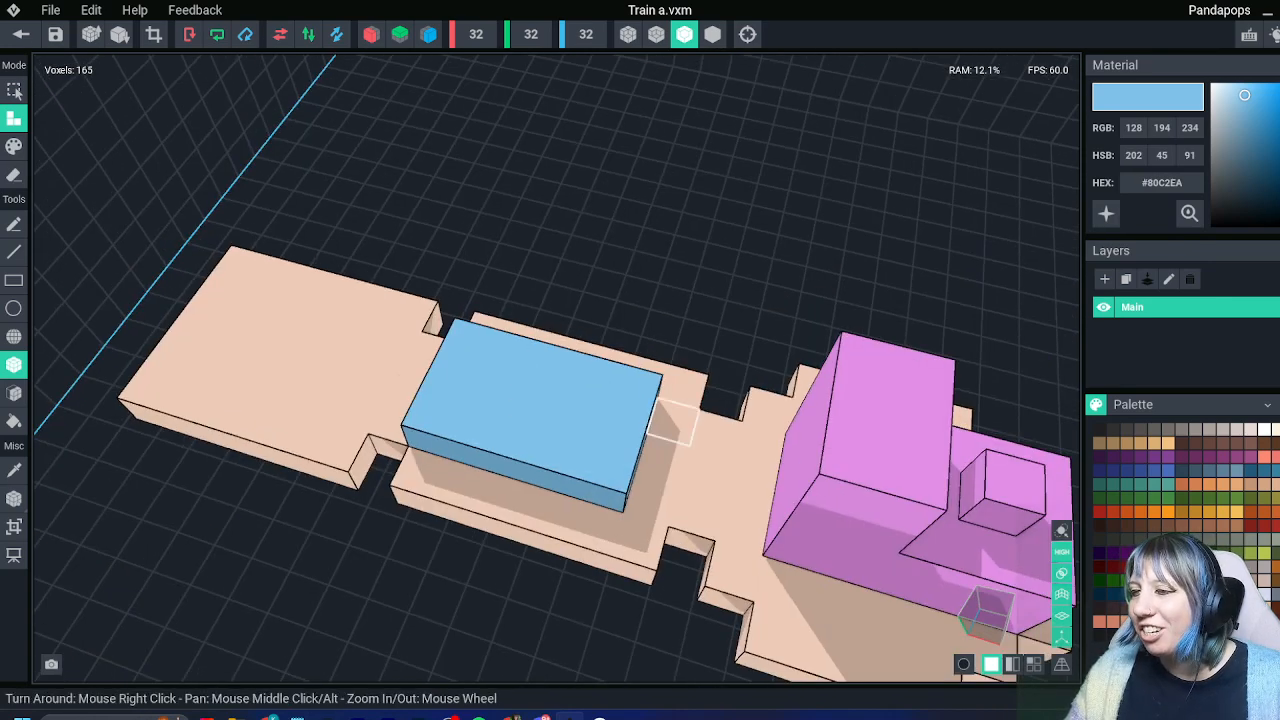
{"action": "left_click", "coordinate": [673, 422]}
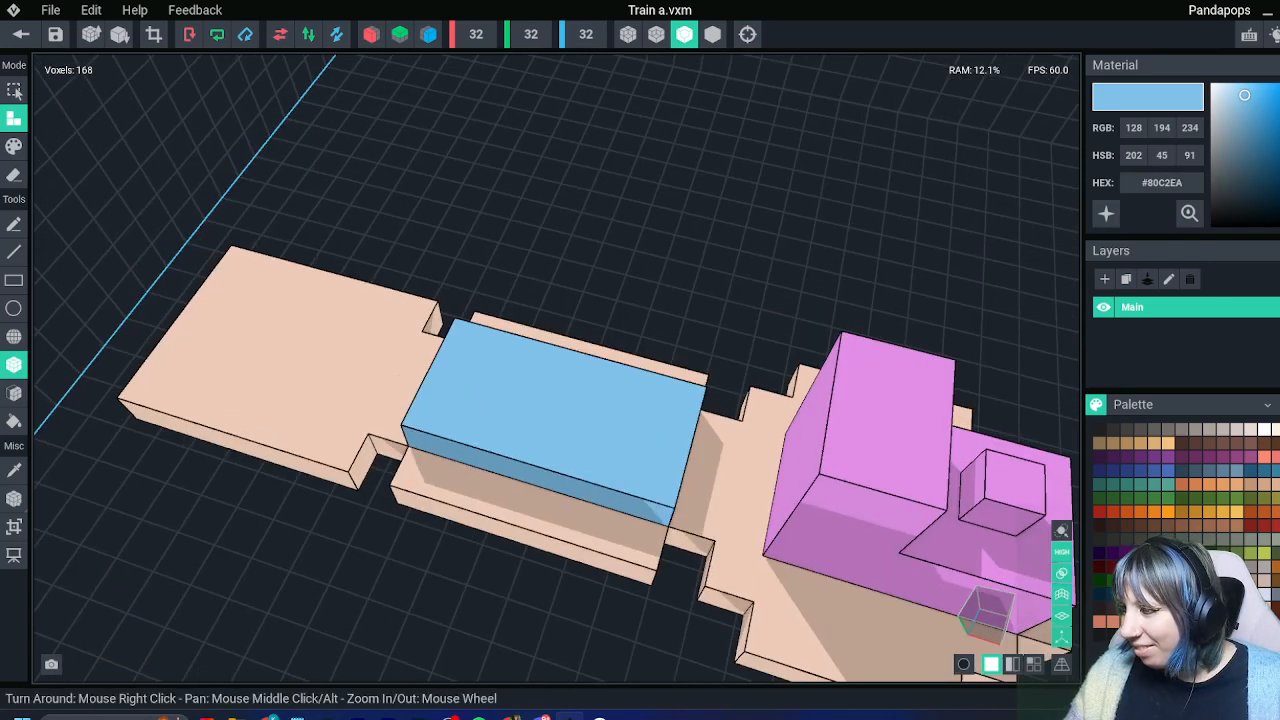
{"action": "key", "text": "ctrl+z"}
{"action": "key", "text": "ctrl+z"}
Pick light green #85E09C and place two separate 2 by 3 voxel blocks, one voxel high, on the rear wagon
{"action": "right_click_drag", "start_coordinate": [517, 440], "coordinate": [407, 363]}
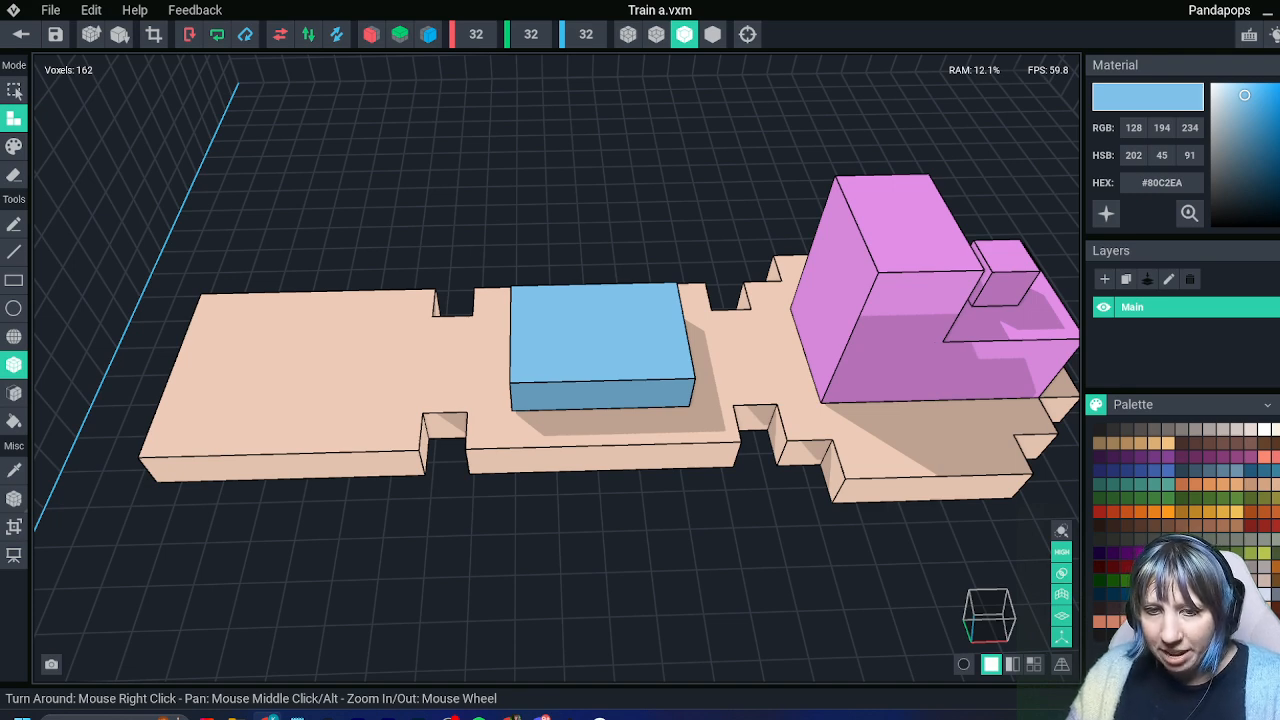
{"action": "right_click_drag", "start_coordinate": [430, 335], "coordinate": [475, 355]}
{"action": "middle_click_drag", "start_coordinate": [380, 462], "coordinate": [502, 460]}
{"action": "left_click", "coordinate": [1200, 608]}
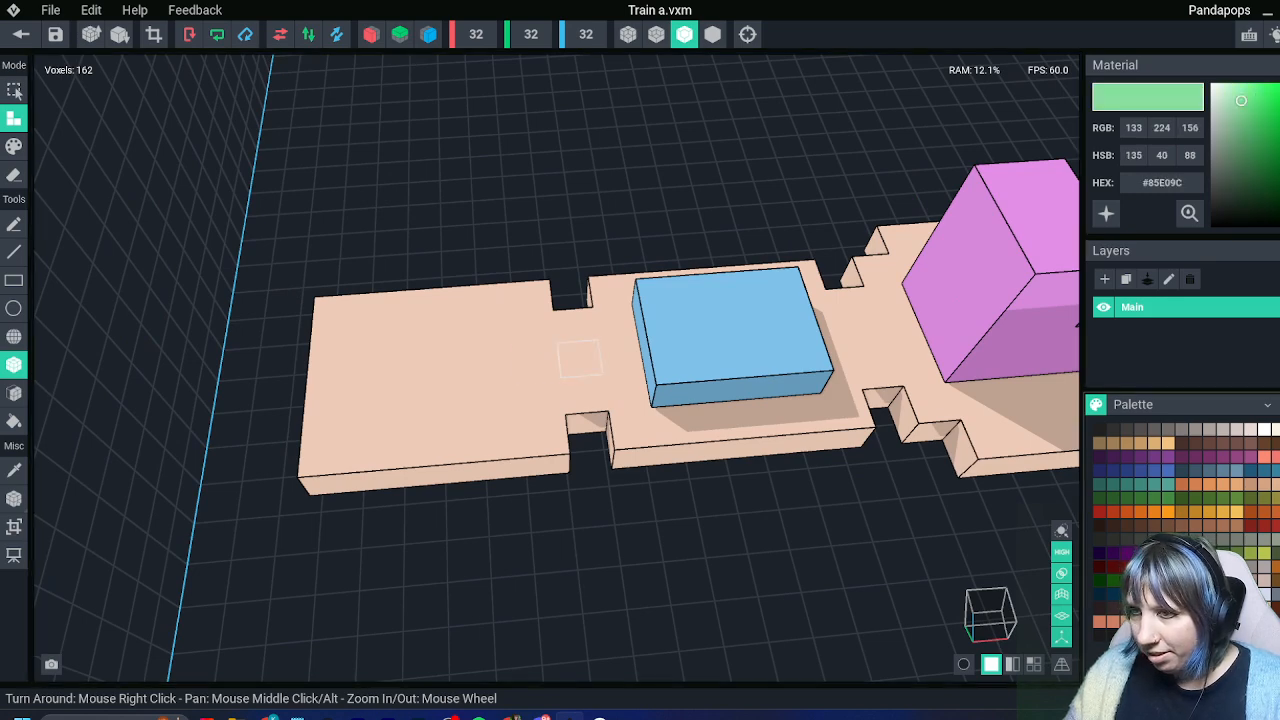
{"action": "left_click_drag", "start_coordinate": [494, 331], "coordinate": [440, 405]}
{"action": "left_click_drag", "start_coordinate": [372, 340], "coordinate": [324, 416]}
Pick light blue #80C2EA again and stack a second 4 by 3 voxel layer on the middle wagon's block
{"action": "right_click_drag", "start_coordinate": [500, 297], "coordinate": [456, 292]}
{"action": "middle_click_drag", "start_coordinate": [612, 405], "coordinate": [522, 394]}
{"action": "right_click_drag", "start_coordinate": [522, 394], "coordinate": [614, 400]}
{"action": "left_click", "coordinate": [1181, 594]}
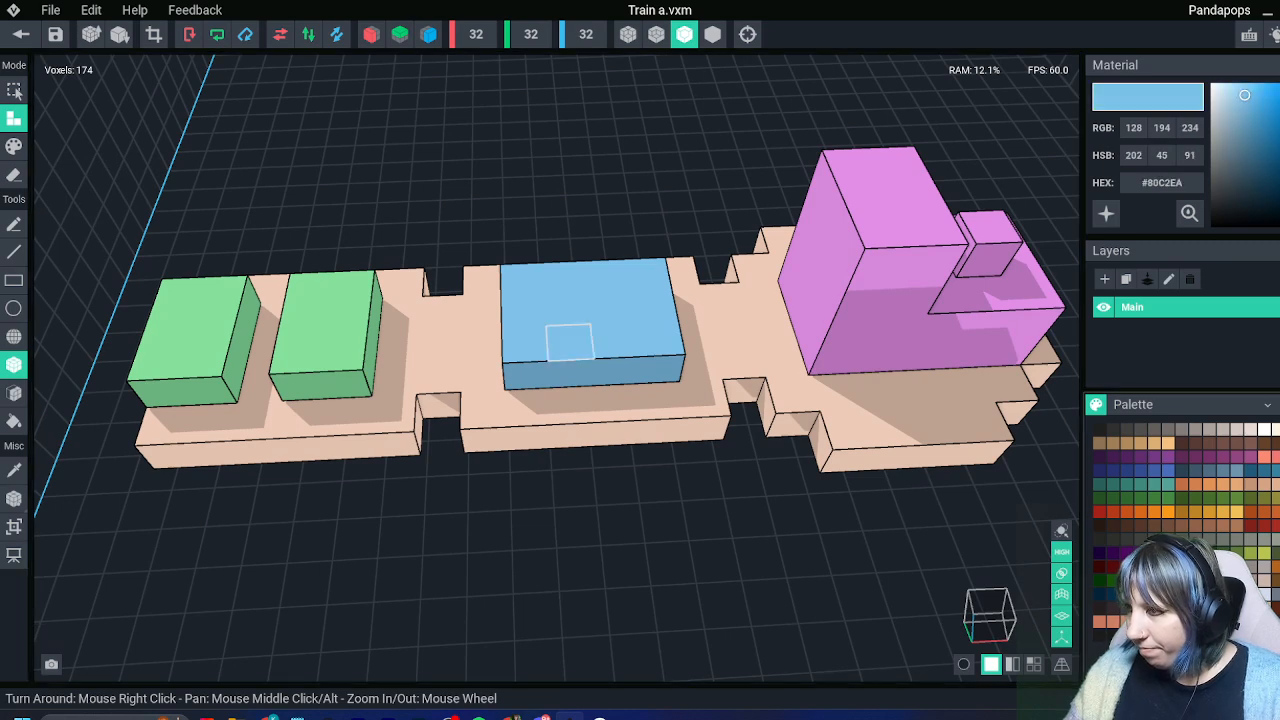
{"action": "left_click_drag", "start_coordinate": [523, 278], "coordinate": [659, 340]}
{"action": "right_click_drag", "start_coordinate": [440, 370], "coordinate": [392, 358]}
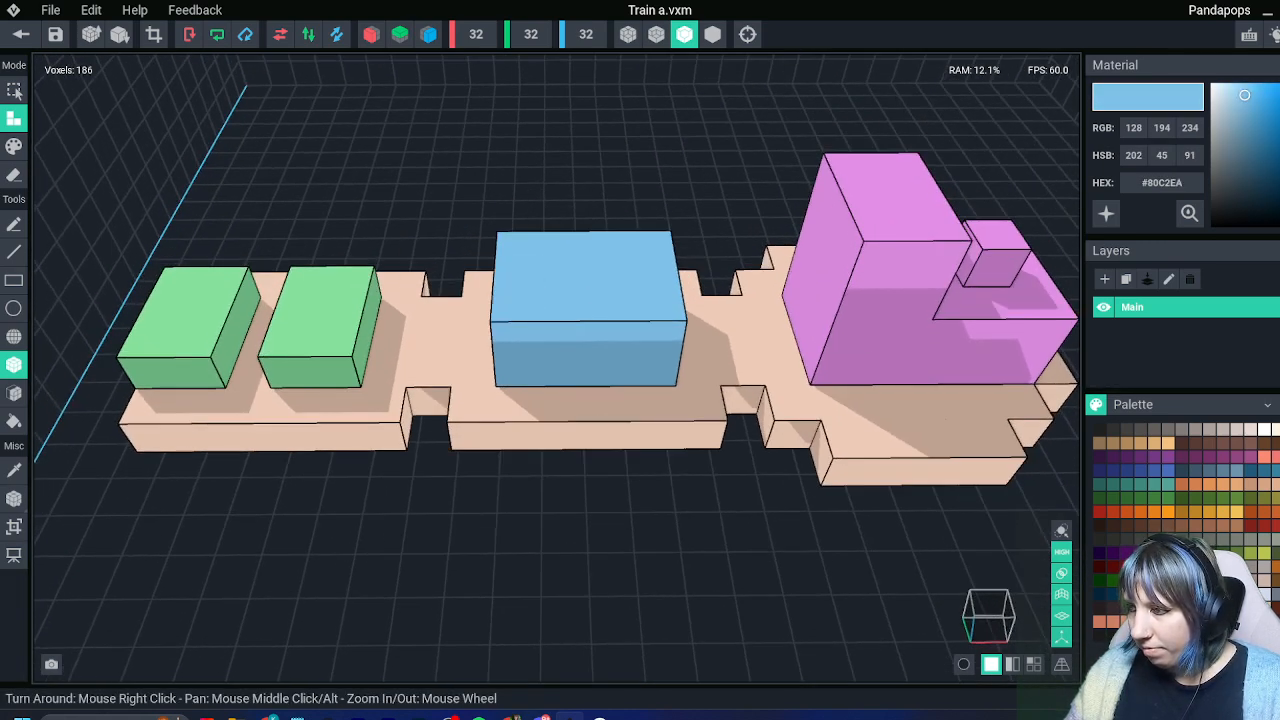
Top the blue block with a green #85E09C 2 by 3 layer on the engine side and a pink #E375EA one on the rear half
{"action": "left_click", "coordinate": [1168, 595]}
{"action": "left_click_drag", "start_coordinate": [652, 245], "coordinate": [612, 306]}
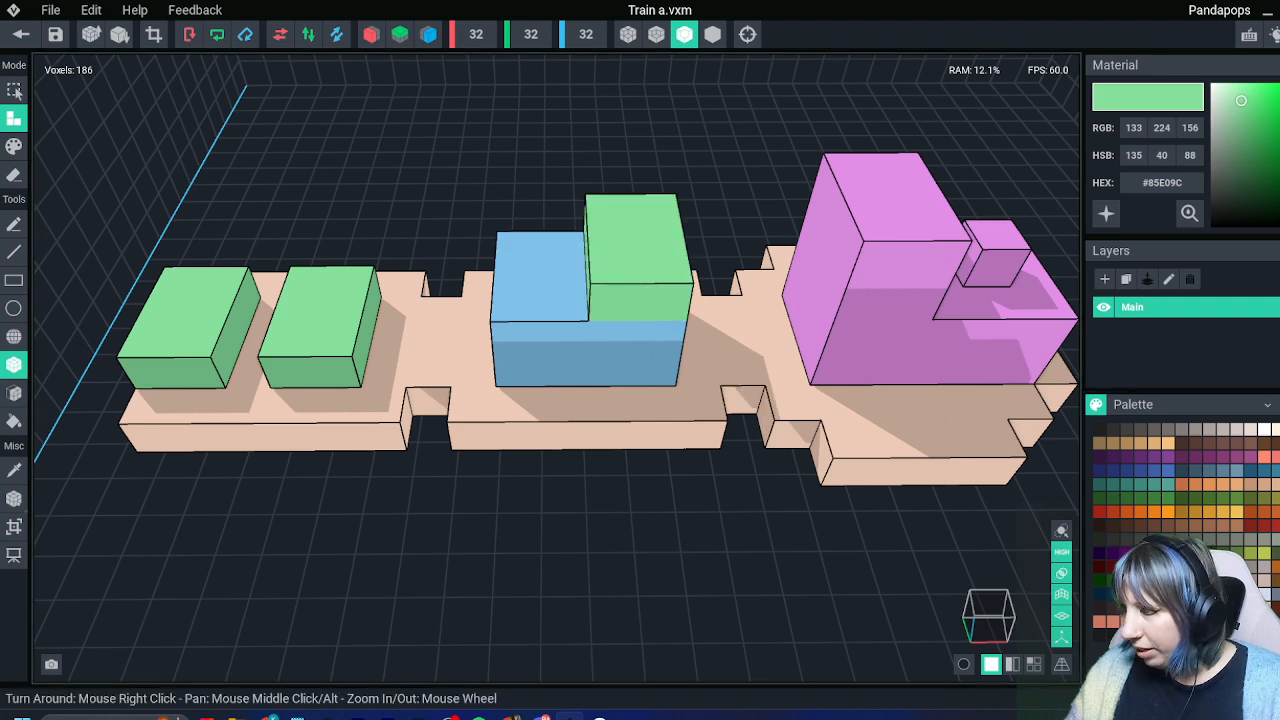
{"action": "left_click", "coordinate": [1195, 595]}
{"action": "left_click_drag", "start_coordinate": [520, 243], "coordinate": [565, 338]}
{"action": "key", "text": "ctrl+z"}
{"action": "left_click_drag", "start_coordinate": [518, 243], "coordinate": [566, 304]}
Pick the green of the rear wagon's cargo and raise both green blocks by one voxel layer
{"action": "right_click_drag", "start_coordinate": [612, 338], "coordinate": [606, 275]}
{"action": "right_click_drag", "start_coordinate": [645, 350], "coordinate": [558, 258]}
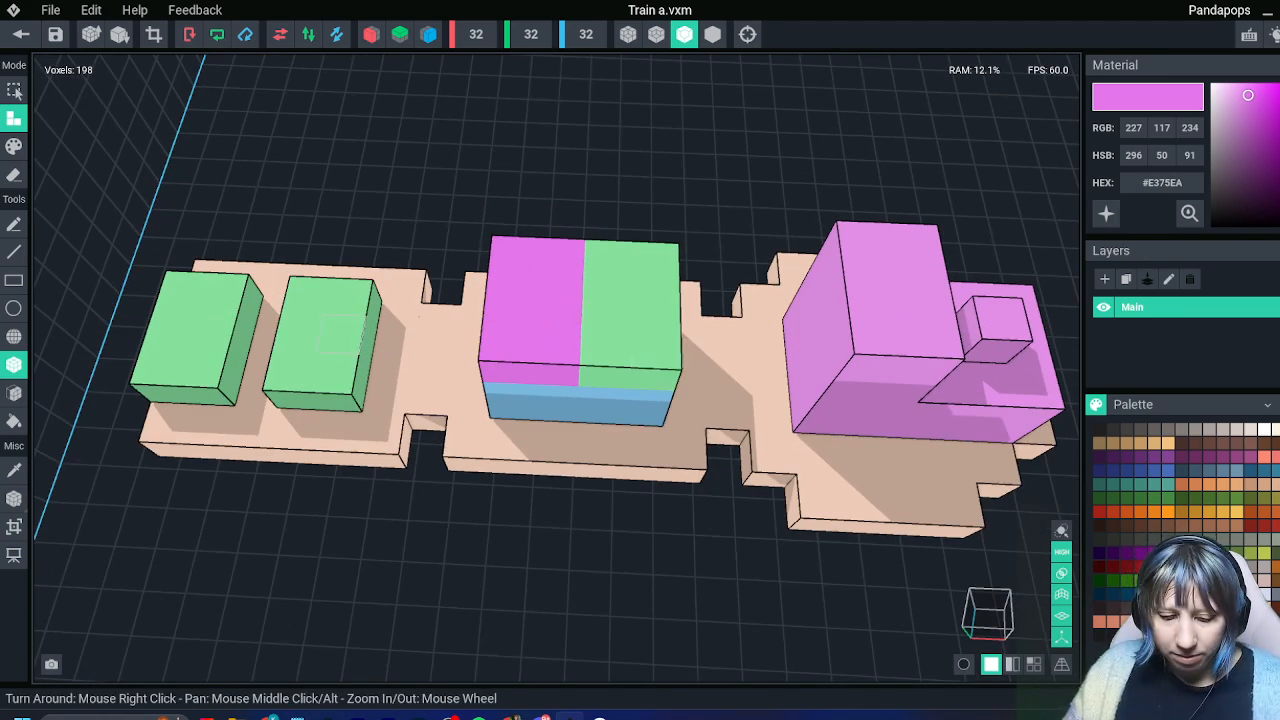
{"action": "key", "text": "i"}
{"action": "left_click", "coordinate": [337, 334]}
{"action": "right_click_drag", "start_coordinate": [337, 434], "coordinate": [600, 284]}
{"action": "scroll", "coordinate": [434, 251], "scroll_direction": "down", "scroll_amount": 6}
{"action": "scroll", "coordinate": [574, 300], "scroll_direction": "up", "scroll_amount": 5}
{"action": "scroll", "coordinate": [606, 284], "scroll_direction": "up", "scroll_amount": 2}
Soften the cargo colours to paler tints, recolouring the blue block with #A5D2EE
{"action": "left_click_drag", "start_coordinate": [1241, 100], "coordinate": [1233, 92]}
{"action": "key", "text": "i"}
{"action": "left_click", "coordinate": [560, 200]}
{"action": "key", "text": "i"}
{"action": "left_click", "coordinate": [572, 268]}
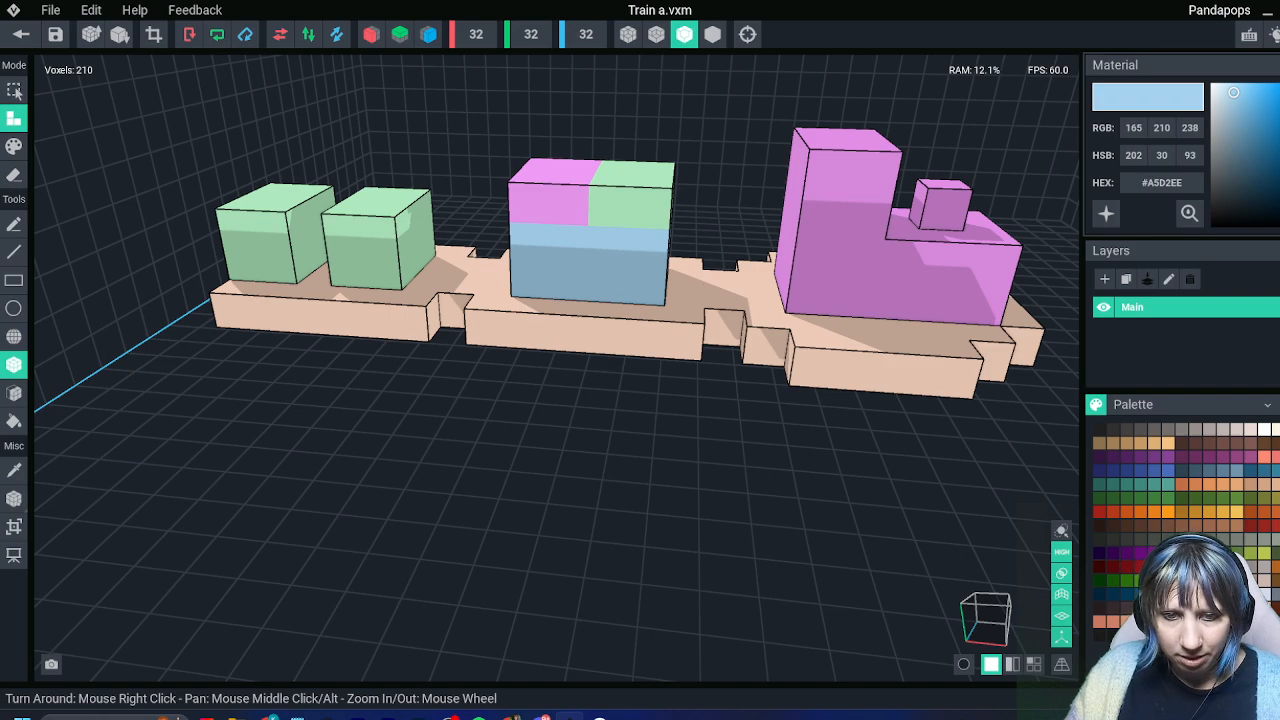
Crop the model volume to fit the train and return to the Wrapping paper station project
{"action": "scroll", "coordinate": [743, 368], "scroll_direction": "down", "scroll_amount": 5}
{"action": "right_click_drag", "start_coordinate": [743, 368], "coordinate": [638, 371]}
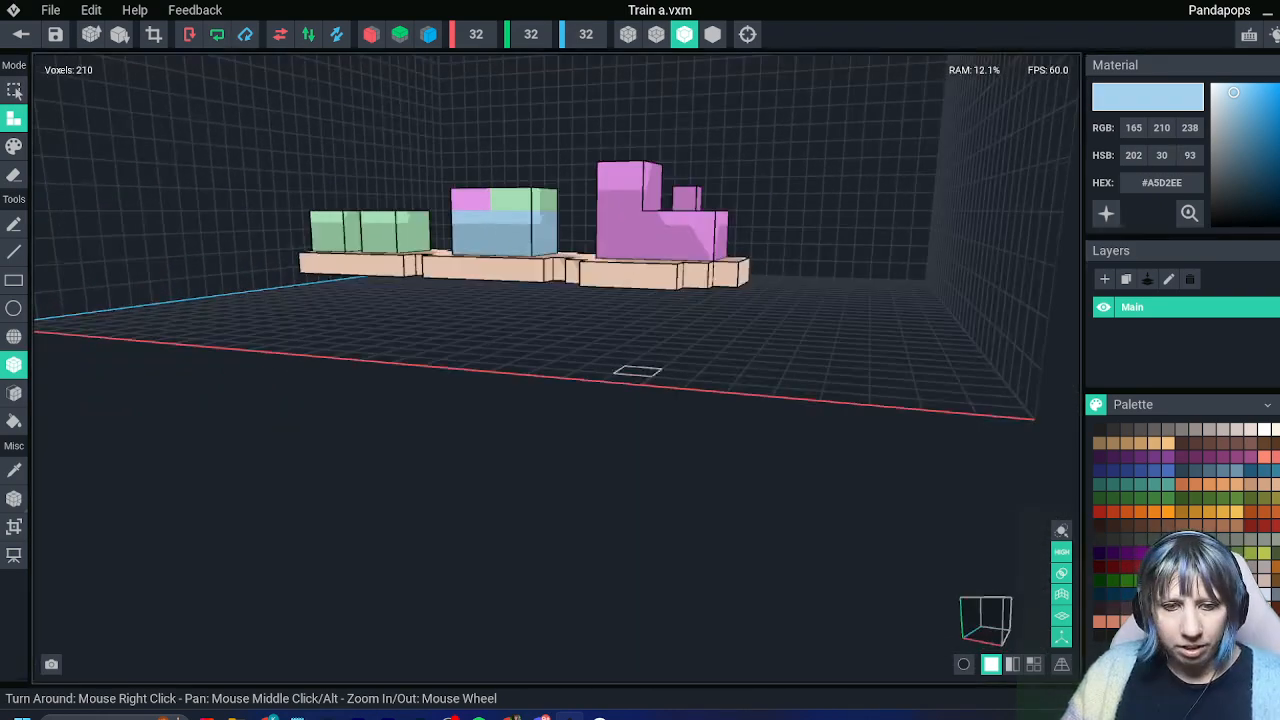
{"action": "right_click_drag", "start_coordinate": [827, 319], "coordinate": [740, 210]}
{"action": "left_click", "coordinate": [154, 35]}
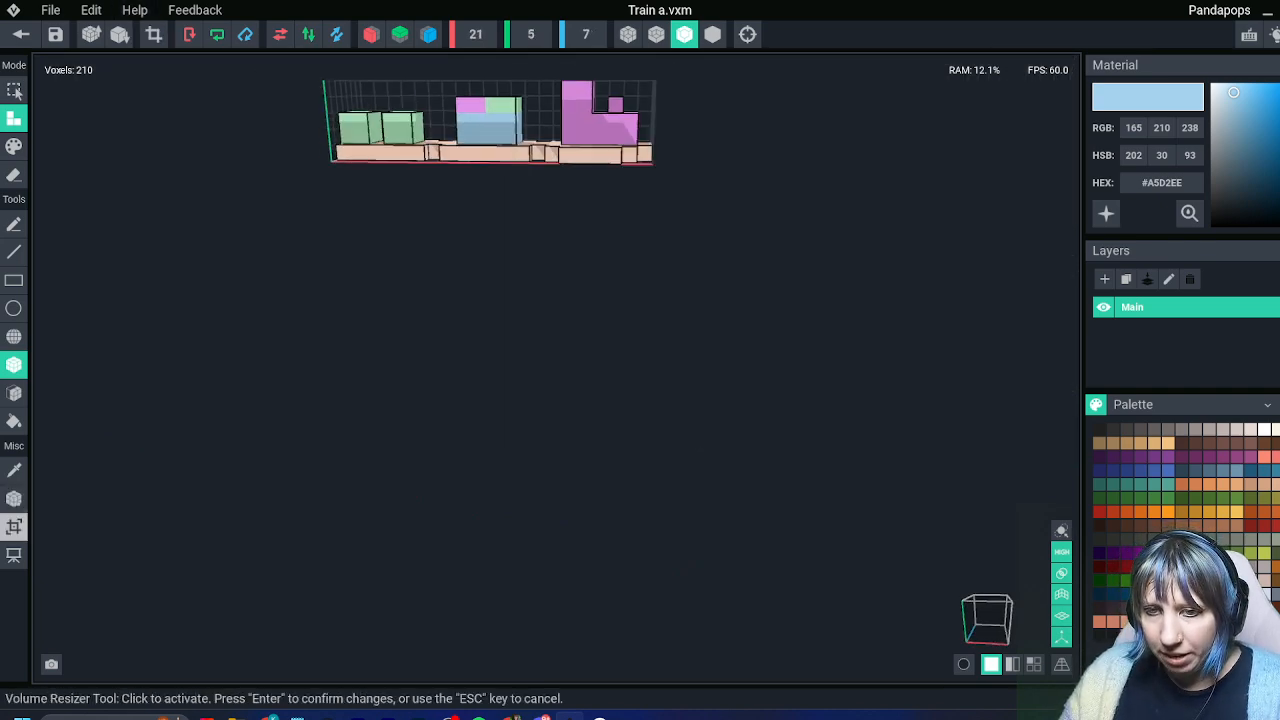
{"action": "left_click", "coordinate": [14, 498]}
{"action": "left_click", "coordinate": [21, 34]}
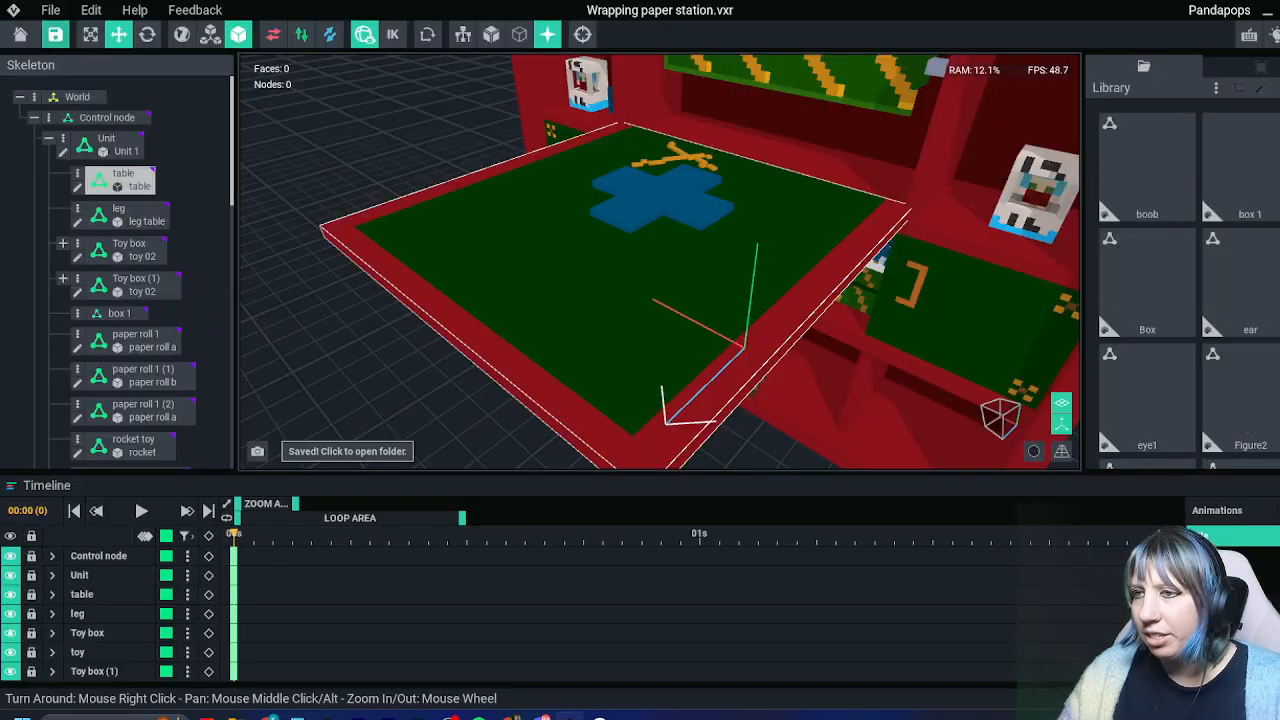
Add a child node named train under the Control node in the skeleton
{"action": "right_click_drag", "start_coordinate": [660, 300], "coordinate": [660, 200]}
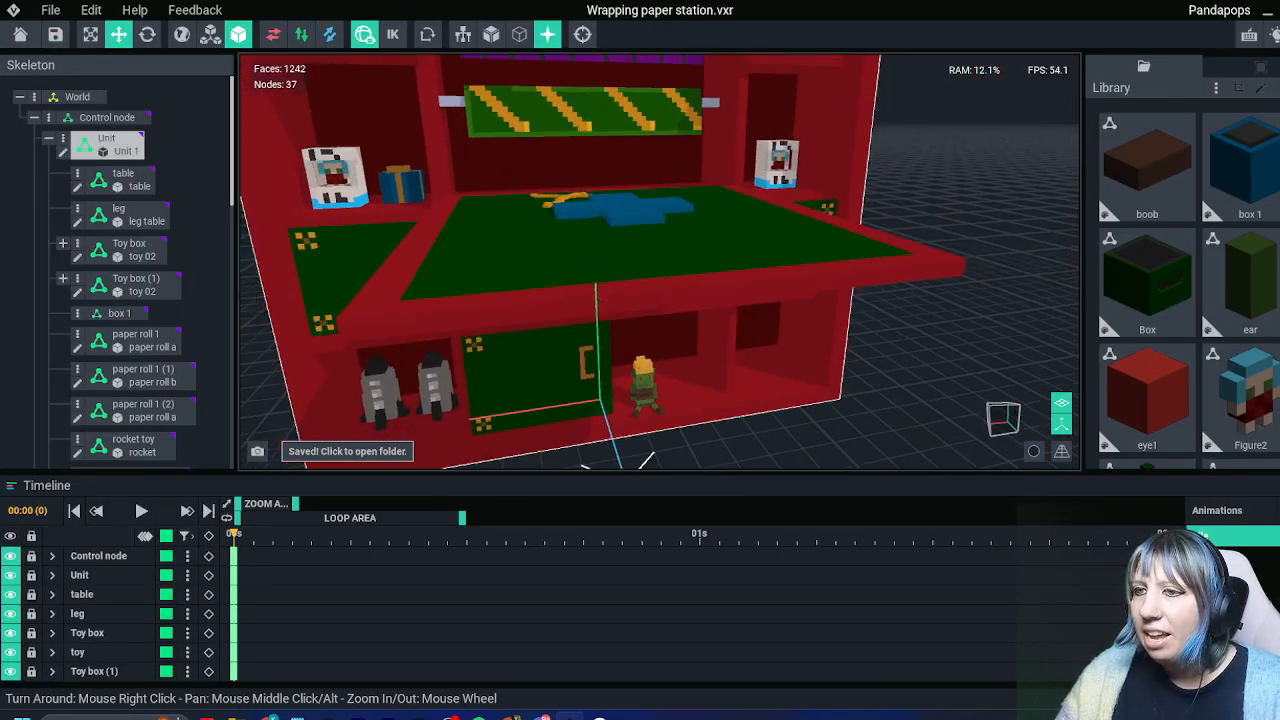
{"action": "scroll", "coordinate": [690, 330], "scroll_direction": "down", "scroll_amount": 5}
{"action": "right_click_drag", "start_coordinate": [735, 350], "coordinate": [686, 316]}
{"action": "scroll", "coordinate": [683, 310], "scroll_direction": "down", "scroll_amount": 4}
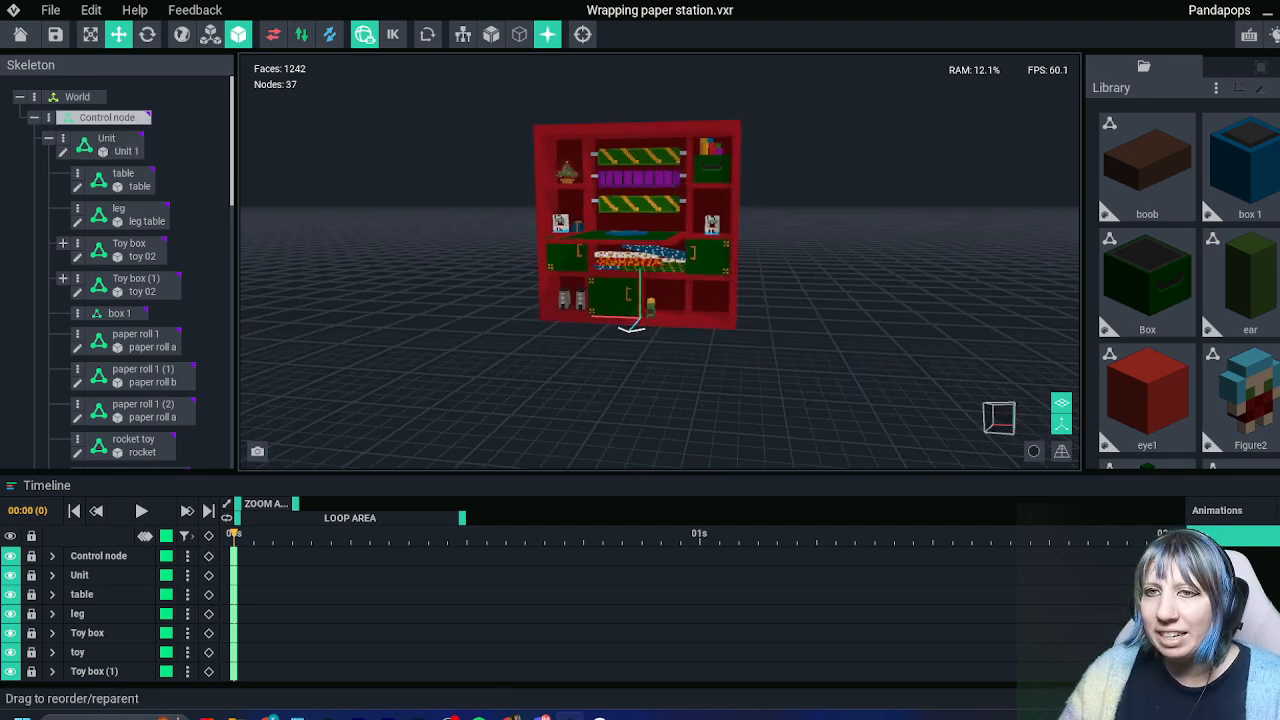
{"action": "left_click", "coordinate": [48, 117]}
{"action": "left_click", "coordinate": [110, 131]}
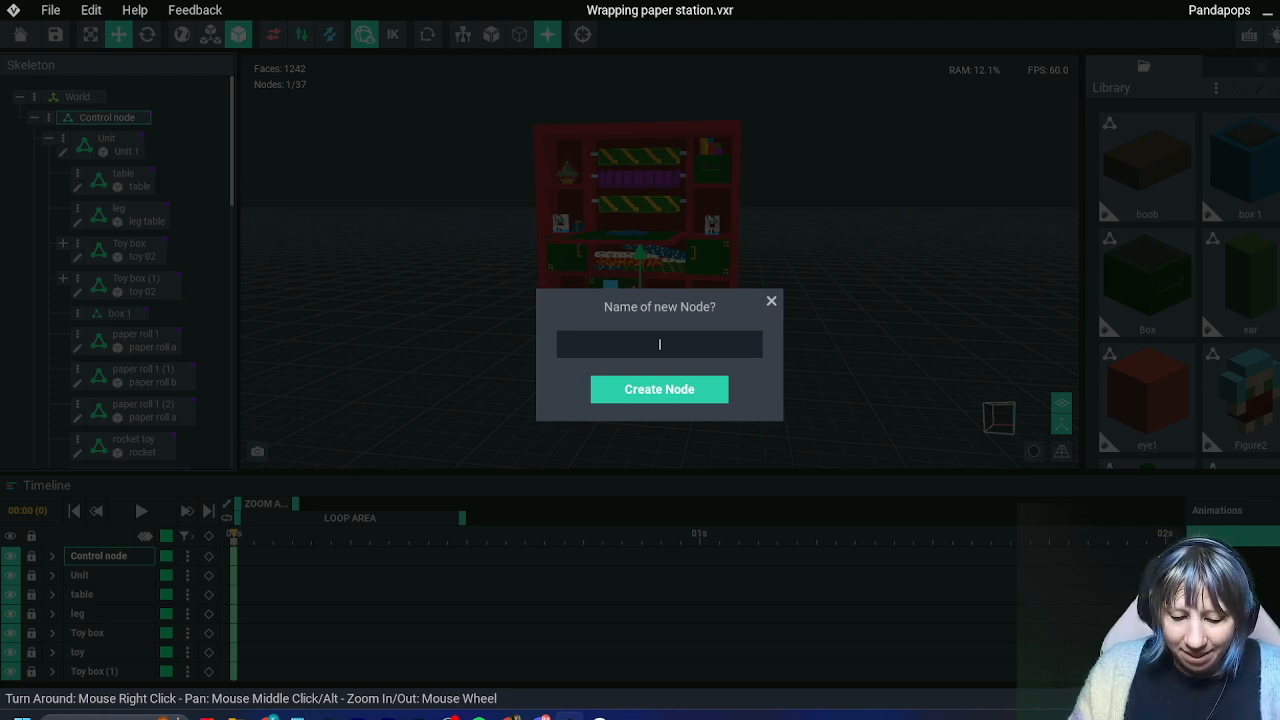
{"action": "type", "text": "trai"}
{"action": "key", "text": "Return"}
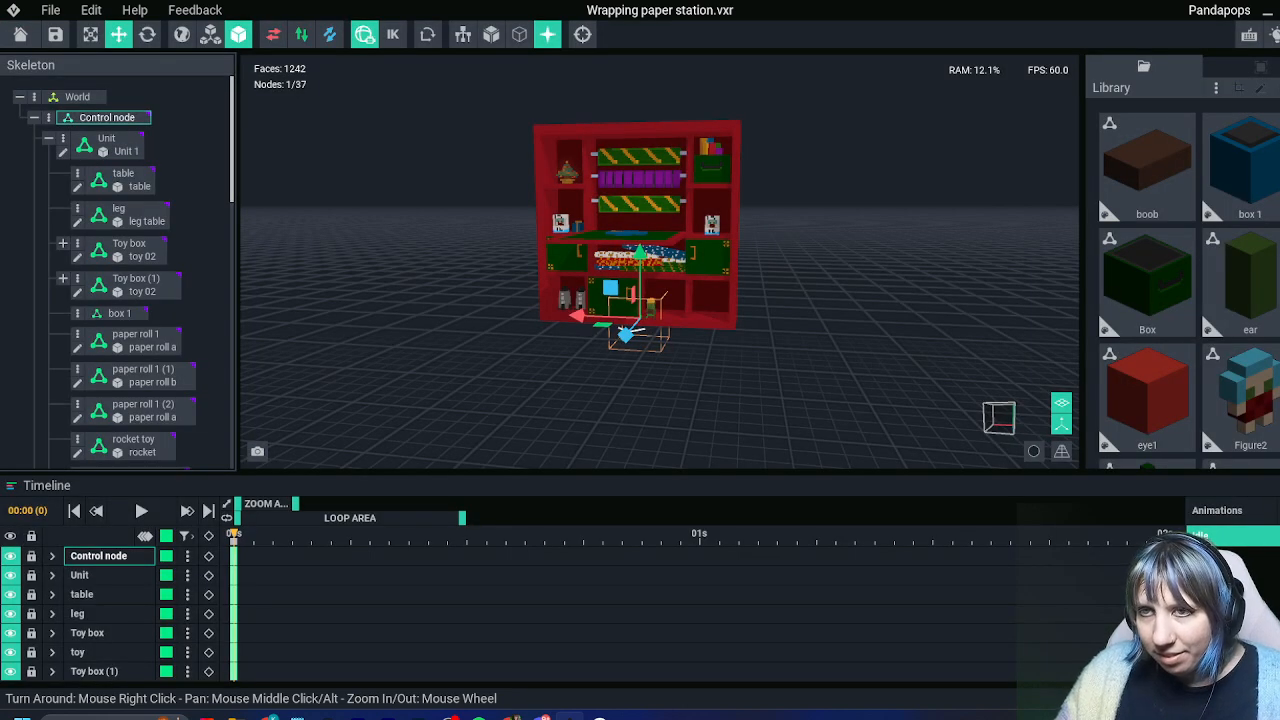
Attach the Train a model from the library to the train node and select that node
{"action": "scroll", "coordinate": [117, 270], "scroll_direction": "down", "scroll_amount": 3}
{"action": "scroll", "coordinate": [117, 270], "scroll_direction": "down", "scroll_amount": 10}
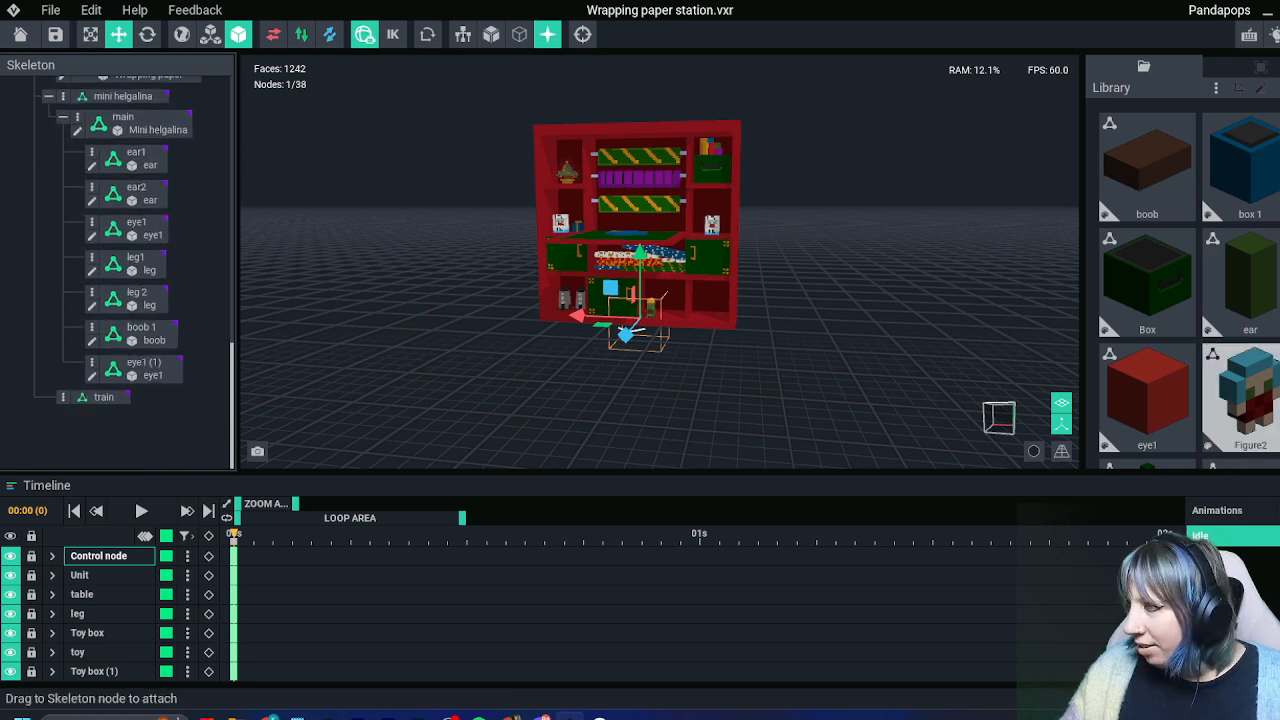
{"action": "scroll", "coordinate": [1240, 397], "scroll_direction": "down", "scroll_amount": 10}
{"action": "scroll", "coordinate": [1240, 397], "scroll_direction": "down", "scroll_amount": 3}
{"action": "left_click_drag", "start_coordinate": [1147, 397], "coordinate": [107, 403]}
{"action": "left_click", "coordinate": [107, 403]}
{"action": "scroll", "coordinate": [683, 321], "scroll_direction": "up", "scroll_amount": 5}
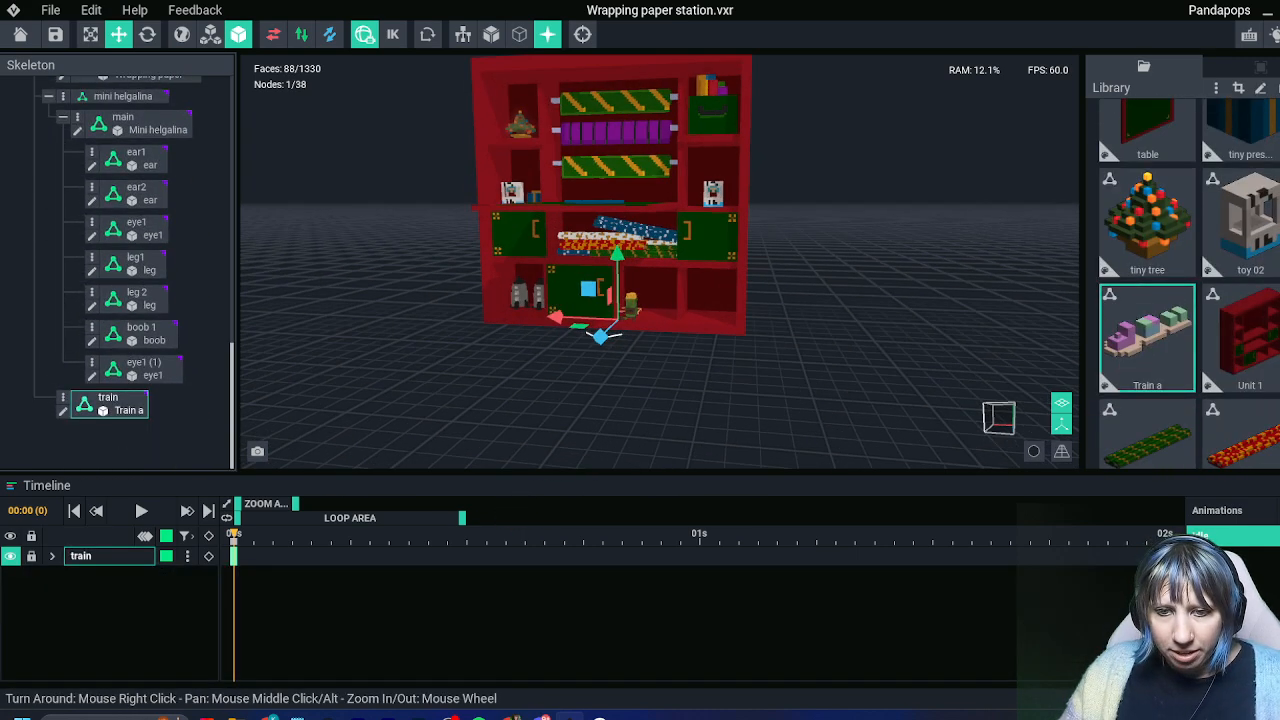
Move the train node into the lower compartment at the far right of the shelf unit
{"action": "left_click", "coordinate": [520, 331]}
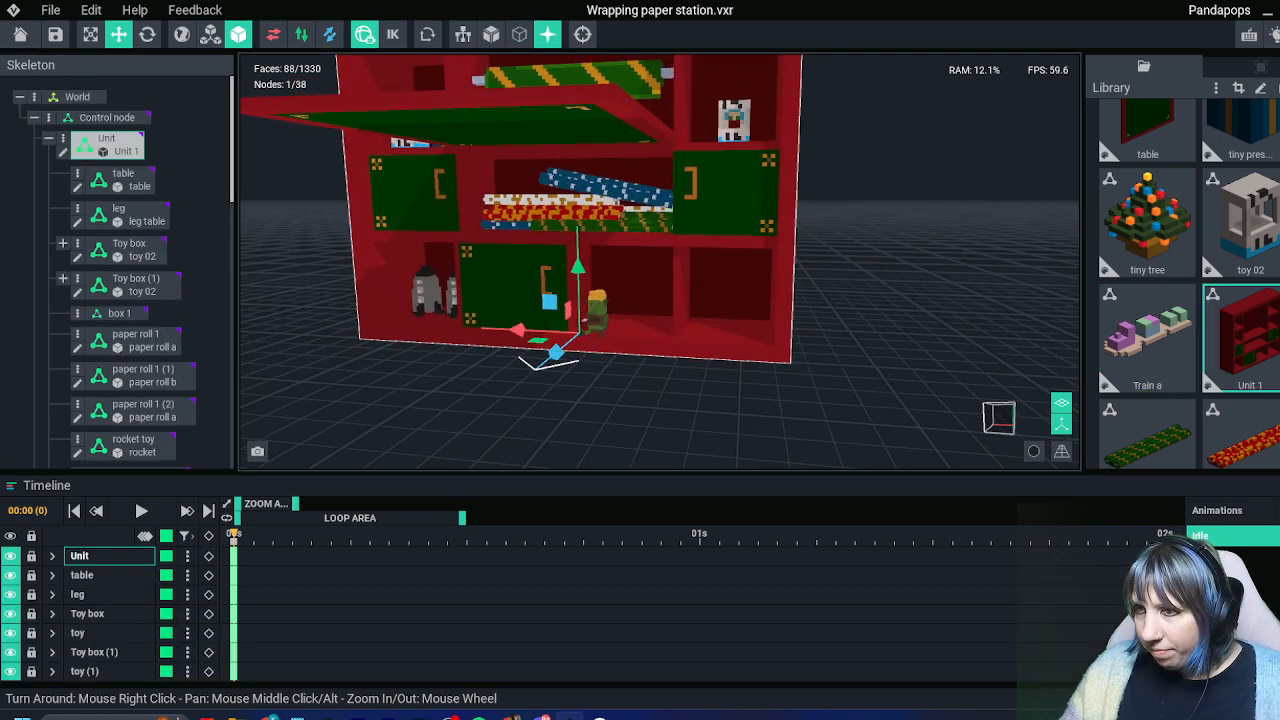
{"action": "scroll", "coordinate": [140, 410], "scroll_direction": "down", "scroll_amount": 1}
{"action": "scroll", "coordinate": [130, 431], "scroll_direction": "down", "scroll_amount": 10}
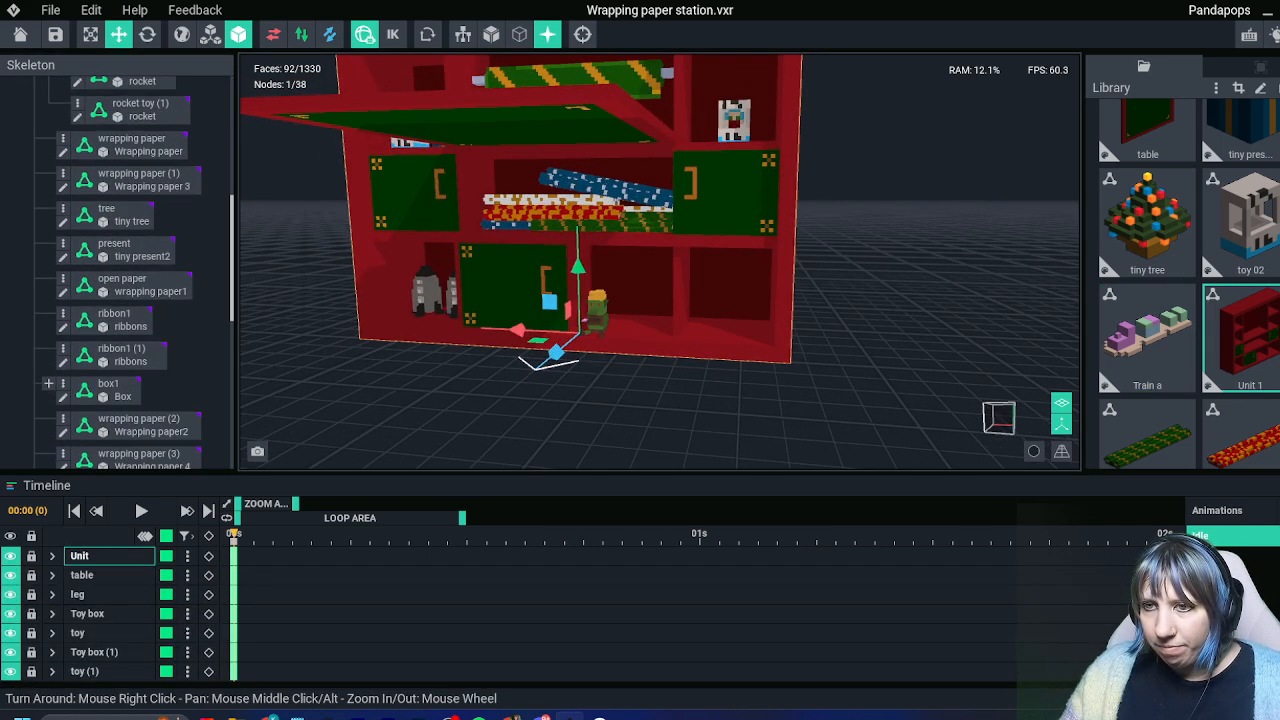
{"action": "scroll", "coordinate": [130, 431], "scroll_direction": "down", "scroll_amount": 1}
{"action": "left_click", "coordinate": [107, 403]}
{"action": "left_click_drag", "start_coordinate": [540, 342], "coordinate": [733, 349]}
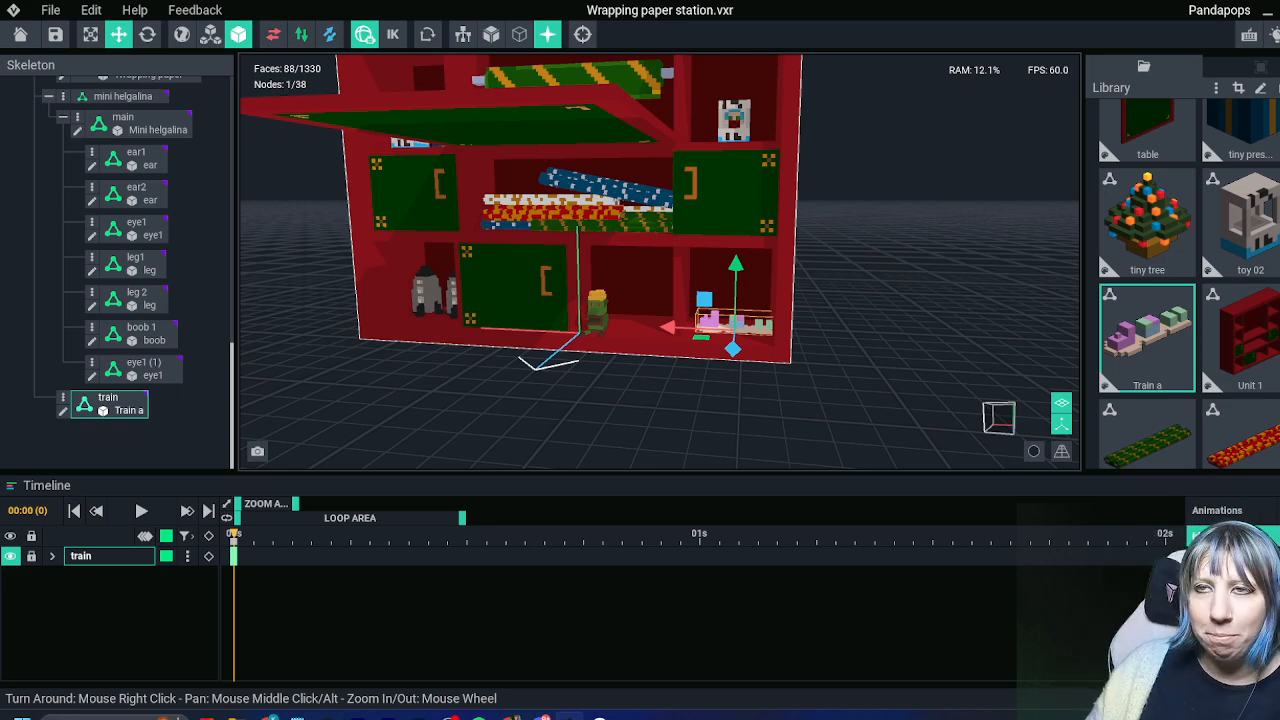
{"action": "scroll", "coordinate": [735, 320], "scroll_direction": "up", "scroll_amount": 5}
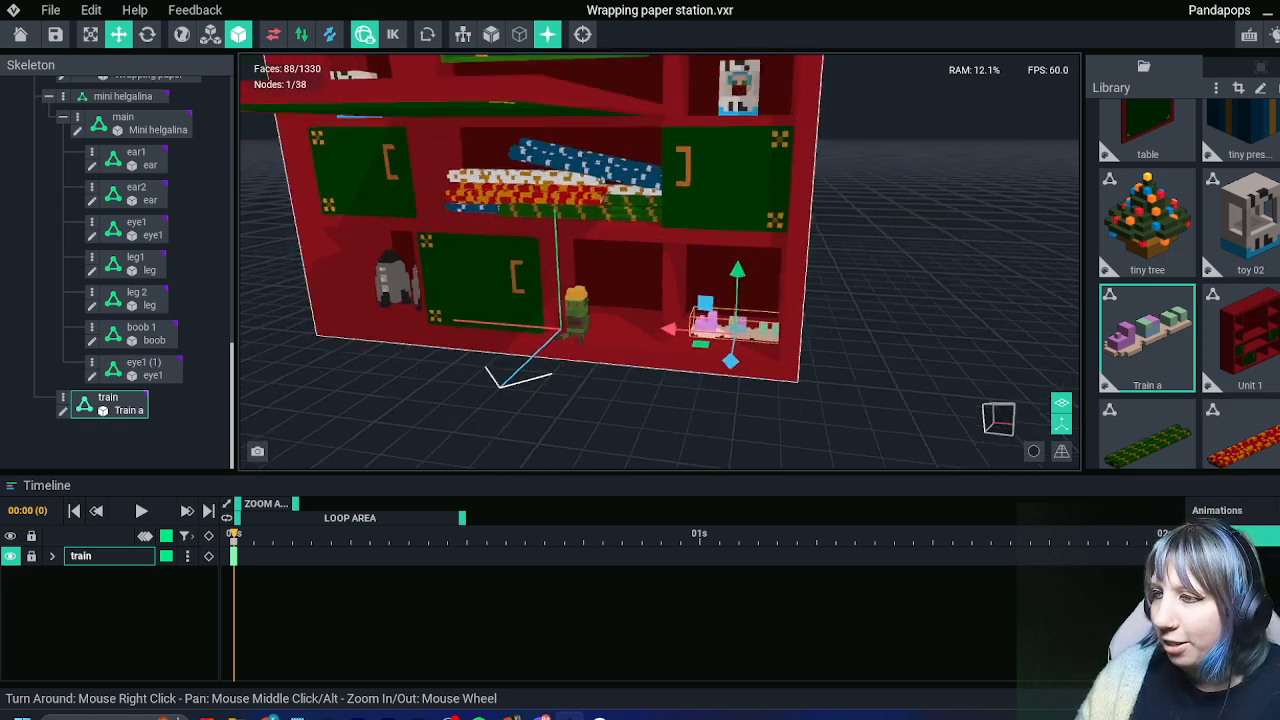
{"action": "left_click_drag", "start_coordinate": [673, 333], "coordinate": [665, 332]}
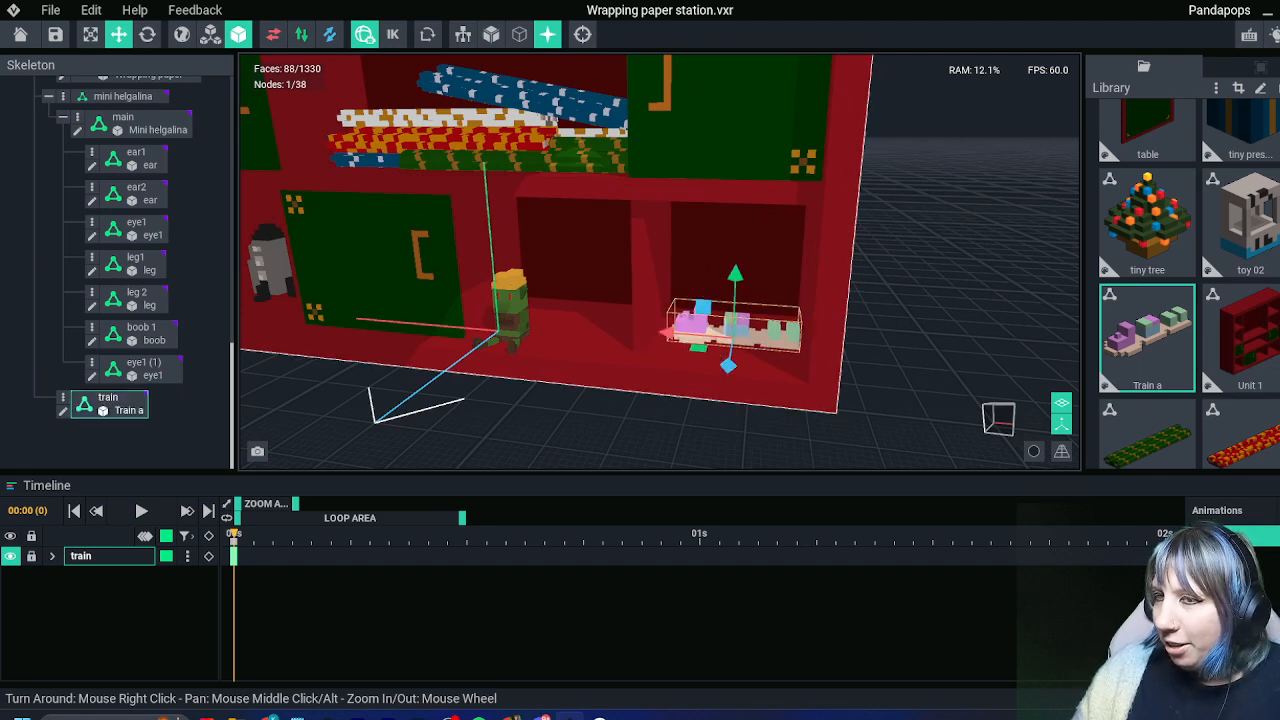
Rotate the train slightly so it stands at an angle inside its compartment
{"action": "left_click", "coordinate": [147, 34]}
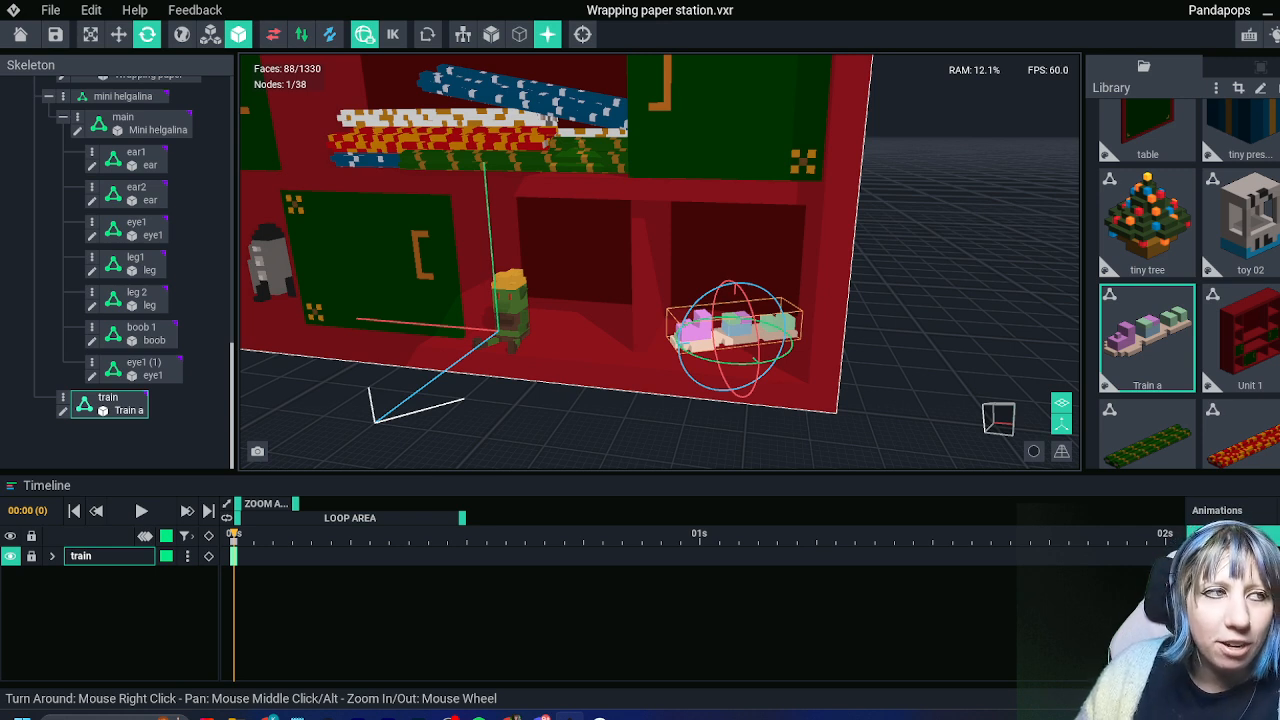
{"action": "left_click", "coordinate": [920, 340]}
{"action": "right_click_drag", "start_coordinate": [920, 340], "coordinate": [980, 330]}
{"action": "scroll", "coordinate": [985, 285], "scroll_direction": "down", "scroll_amount": 3}
{"action": "scroll", "coordinate": [703, 347], "scroll_direction": "down", "scroll_amount": 4}
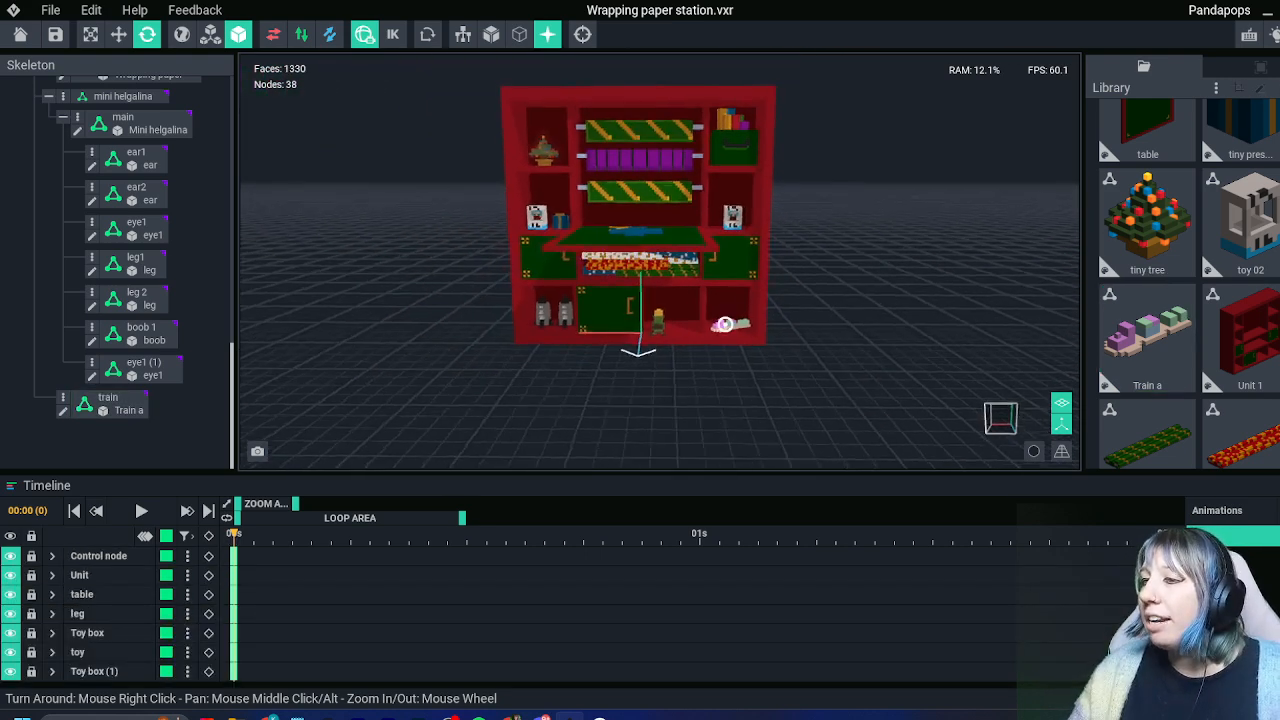
Examine how the train sits and how its colours read in the compartment from near and far
{"action": "right_click_drag", "start_coordinate": [703, 347], "coordinate": [665, 350]}
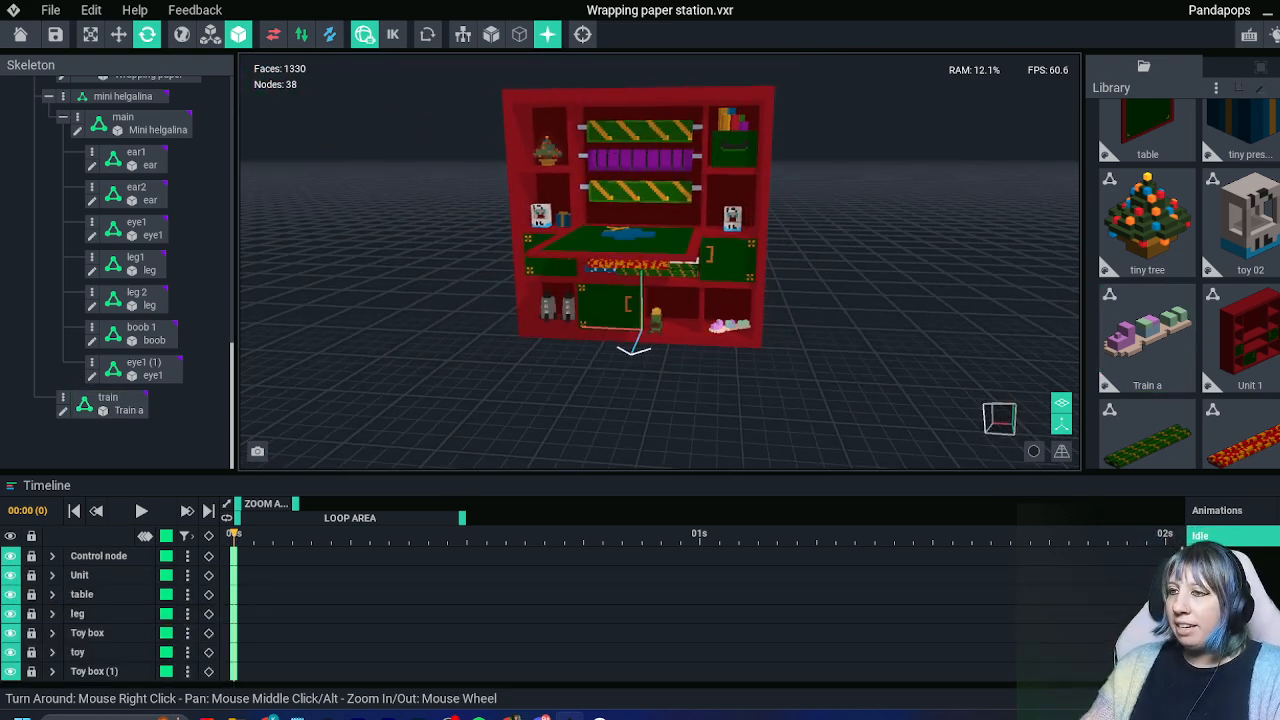
{"action": "right_click_drag", "start_coordinate": [705, 325], "coordinate": [724, 324]}
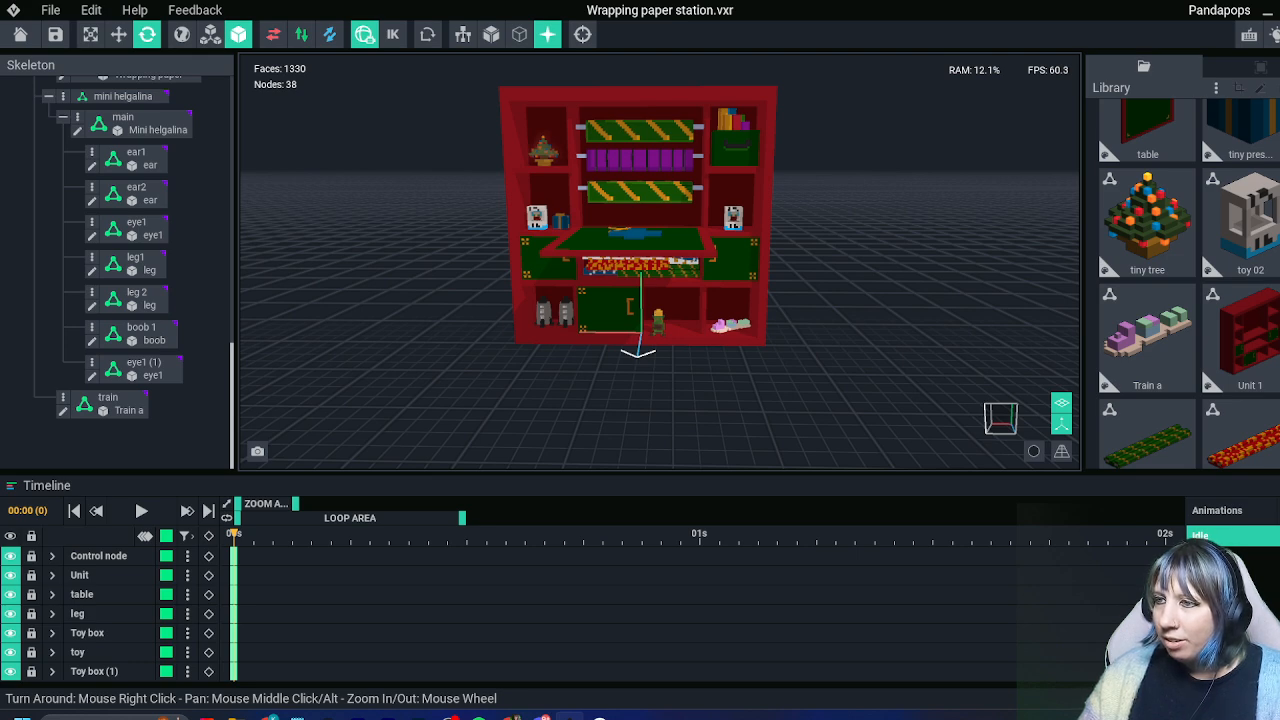
{"action": "scroll", "coordinate": [728, 321], "scroll_direction": "up", "scroll_amount": 9}
{"action": "scroll", "coordinate": [728, 321], "scroll_direction": "down", "scroll_amount": 7}
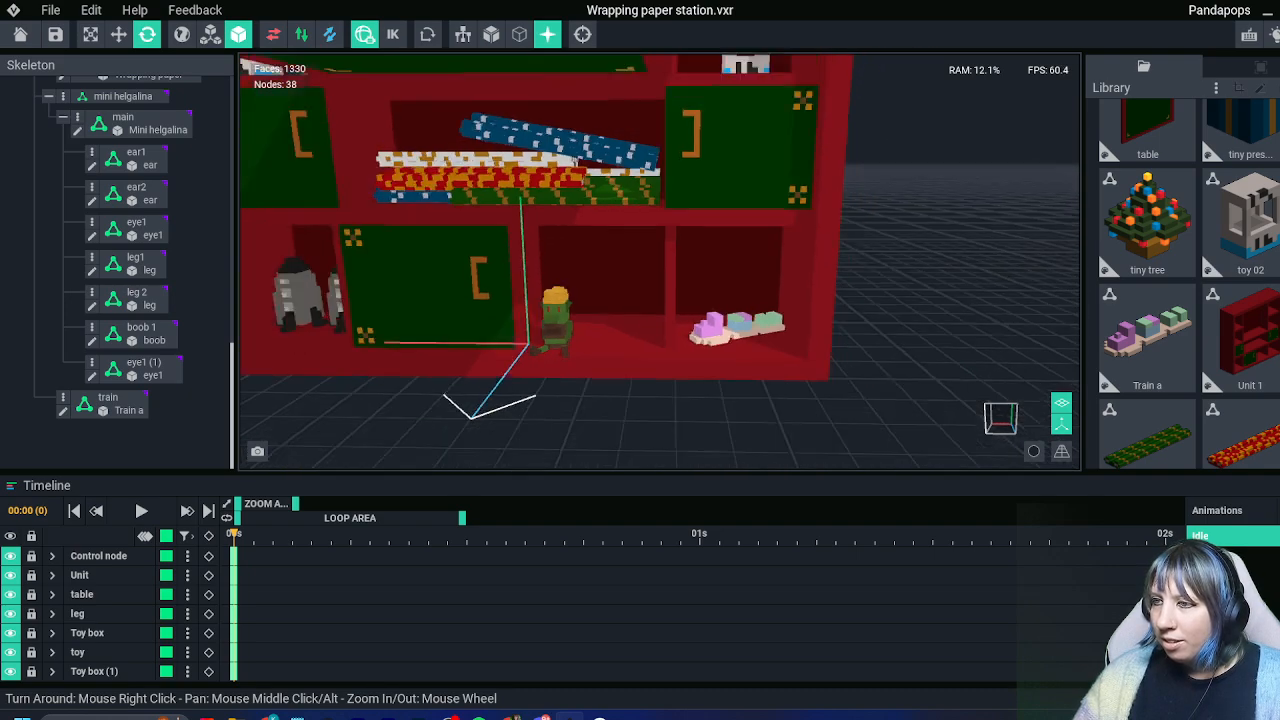
{"action": "scroll", "coordinate": [728, 323], "scroll_direction": "down", "scroll_amount": 6}
{"action": "mouse_move", "coordinate": [728, 323]}
{"action": "right_mouse_down"}
{"action": "mouse_move", "coordinate": [741, 323]}
{"action": "mouse_move", "coordinate": [686, 332]}
{"action": "mouse_move", "coordinate": [745, 324]}
{"action": "mouse_move", "coordinate": [725, 334]}
{"action": "right_mouse_up"}
{"action": "scroll", "coordinate": [728, 324], "scroll_direction": "up", "scroll_amount": 6}
{"action": "scroll", "coordinate": [725, 324], "scroll_direction": "down", "scroll_amount": 4}
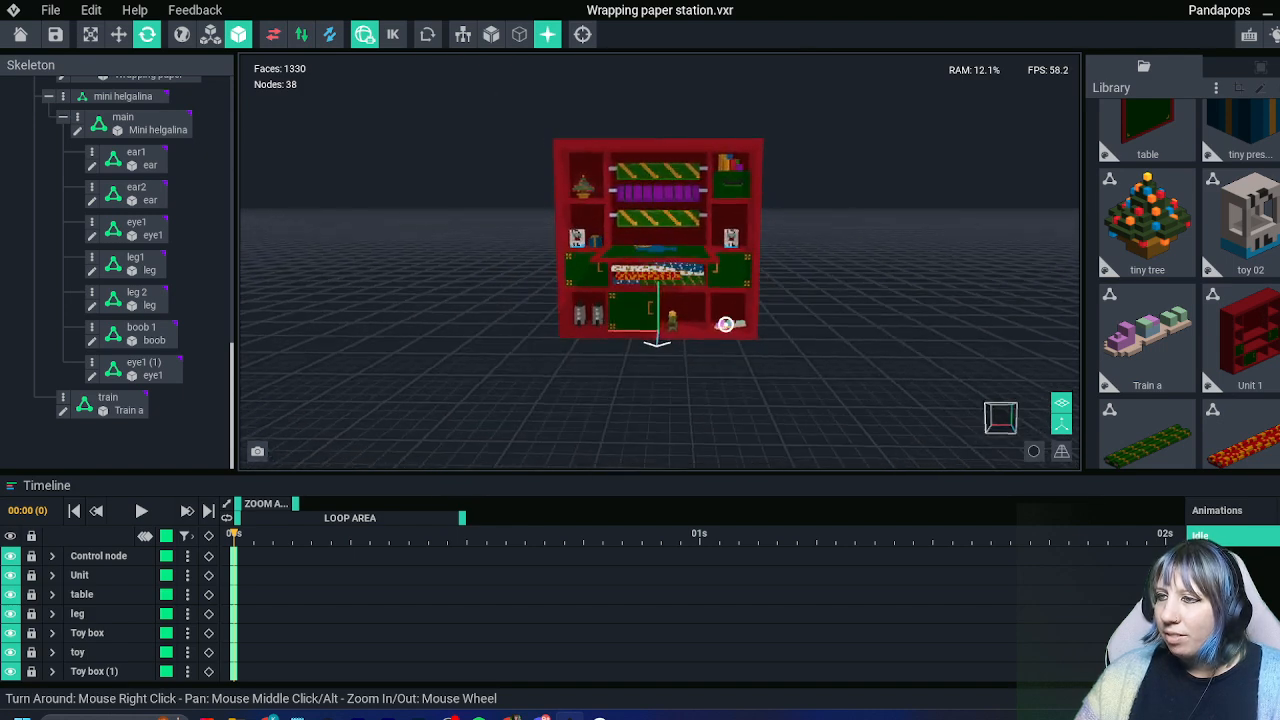
Open the Train a model for editing from the scene and deepen the engine's pink to #E16EE9
{"action": "scroll", "coordinate": [730, 324], "scroll_direction": "up", "scroll_amount": 6}
{"action": "left_click", "coordinate": [733, 325]}
{"action": "double_click", "coordinate": [733, 325]}
{"action": "right_click_drag", "start_coordinate": [667, 396], "coordinate": [474, 381]}
{"action": "left_click", "coordinate": [473, 367]}
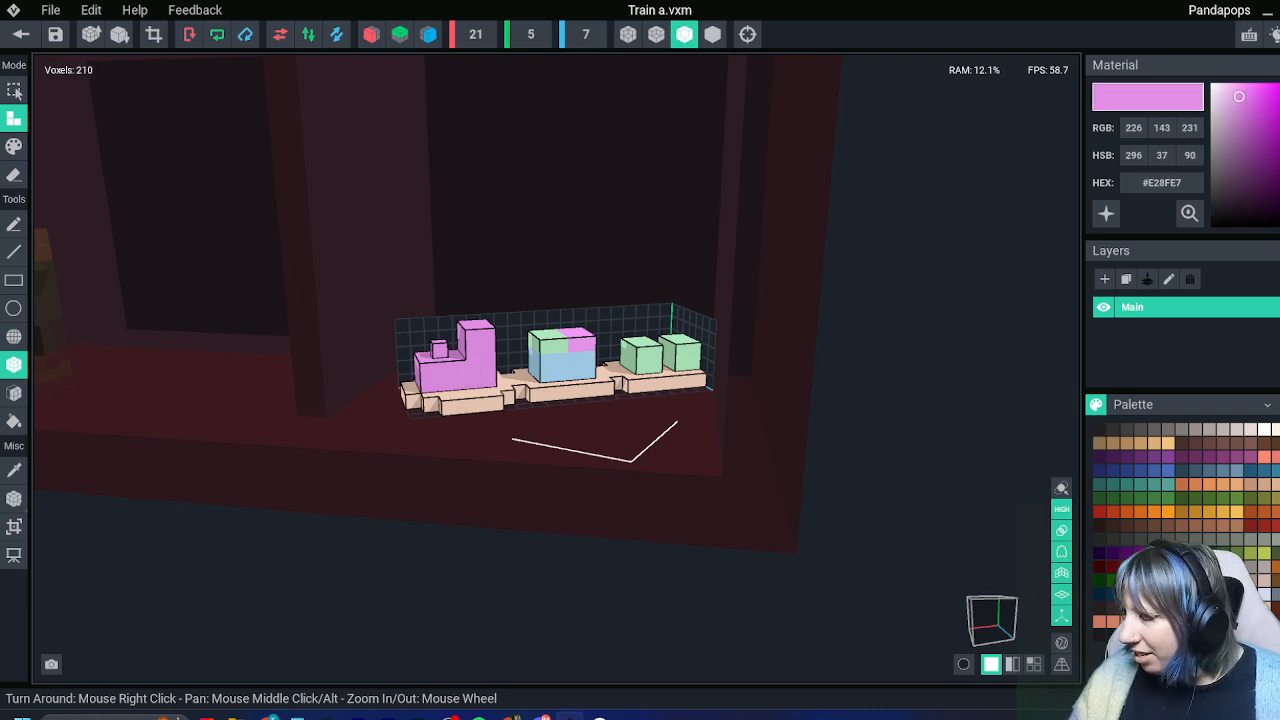
{"action": "left_click_drag", "start_coordinate": [1242, 98], "coordinate": [1242, 103]}
Deepen the cargo colours of the blue and green blocks and set the pink cargo block to #D67EDB
{"action": "key", "text": "i"}
{"action": "left_click", "coordinate": [567, 367]}
{"action": "key", "text": "i"}
{"action": "left_click", "coordinate": [560, 346]}
{"action": "key", "text": "i"}
{"action": "left_click", "coordinate": [581, 342]}
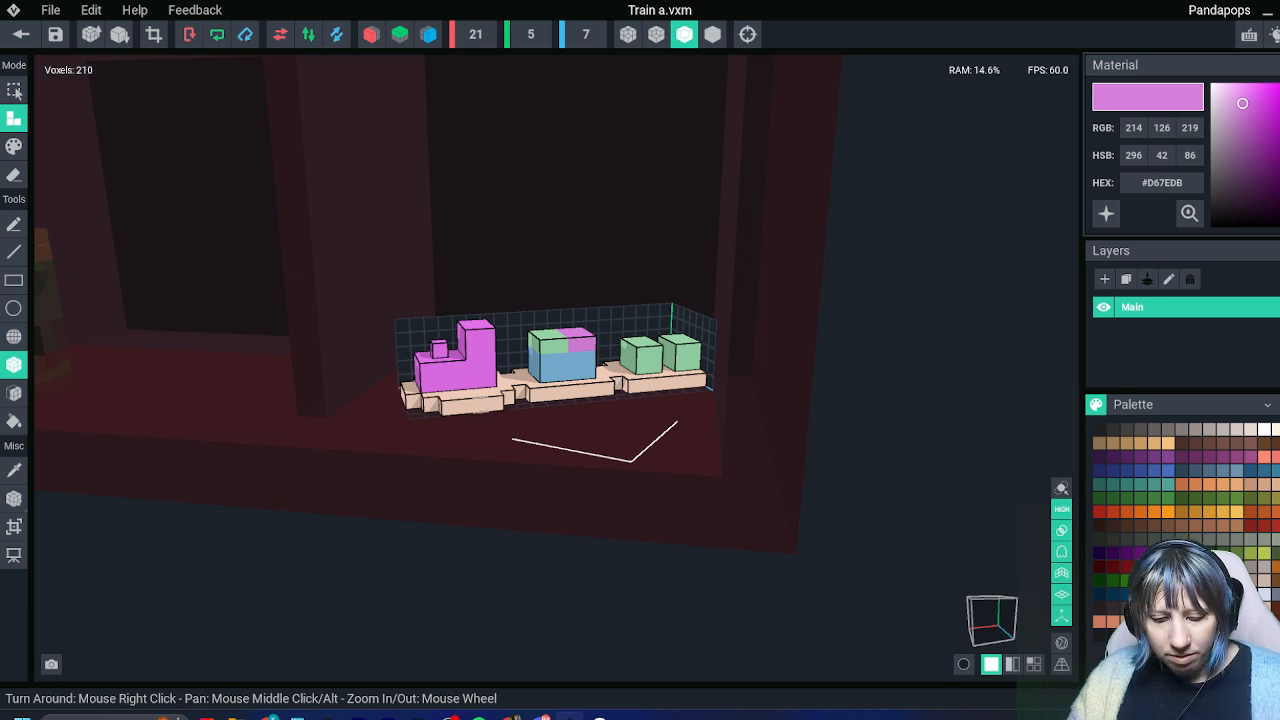
Darken the wagon bases to #C8A490, then save the train model and return to the scene
{"action": "key", "text": "i"}
{"action": "left_click", "coordinate": [570, 391]}
{"action": "left_click_drag", "start_coordinate": [1227, 92], "coordinate": [1231, 114]}
{"action": "left_click", "coordinate": [20, 34]}
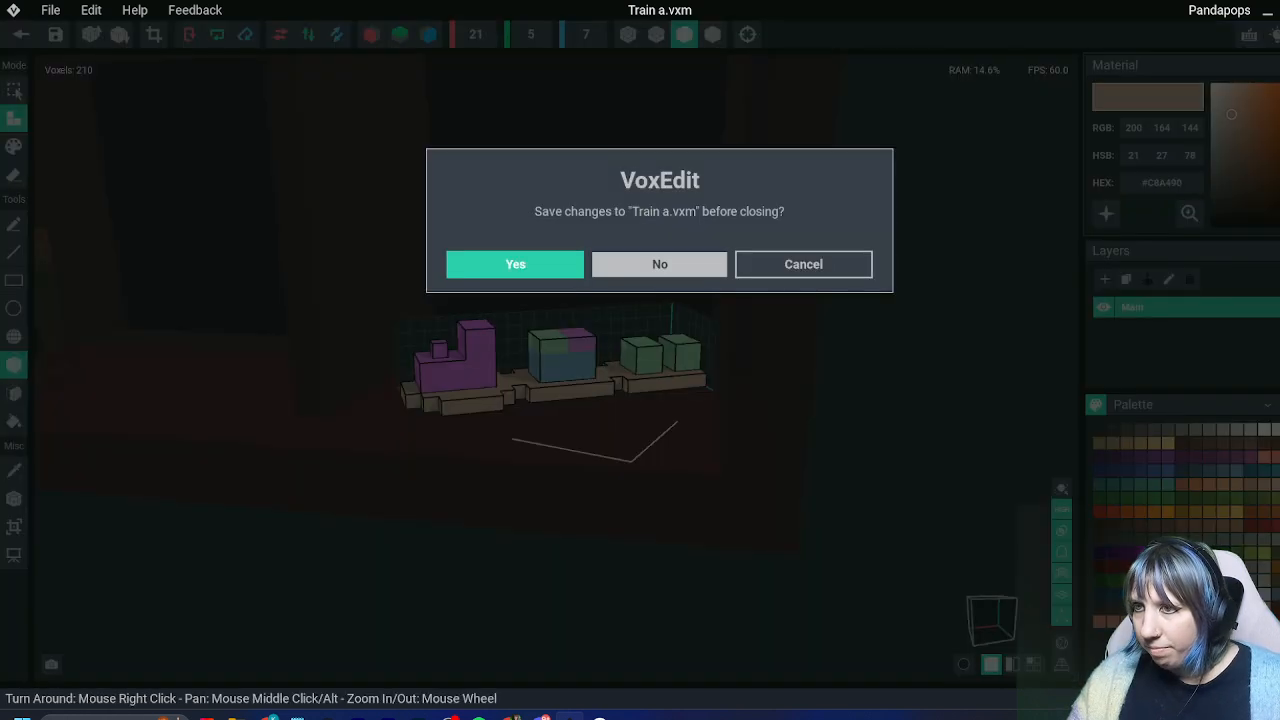
{"action": "left_click", "coordinate": [514, 263]}
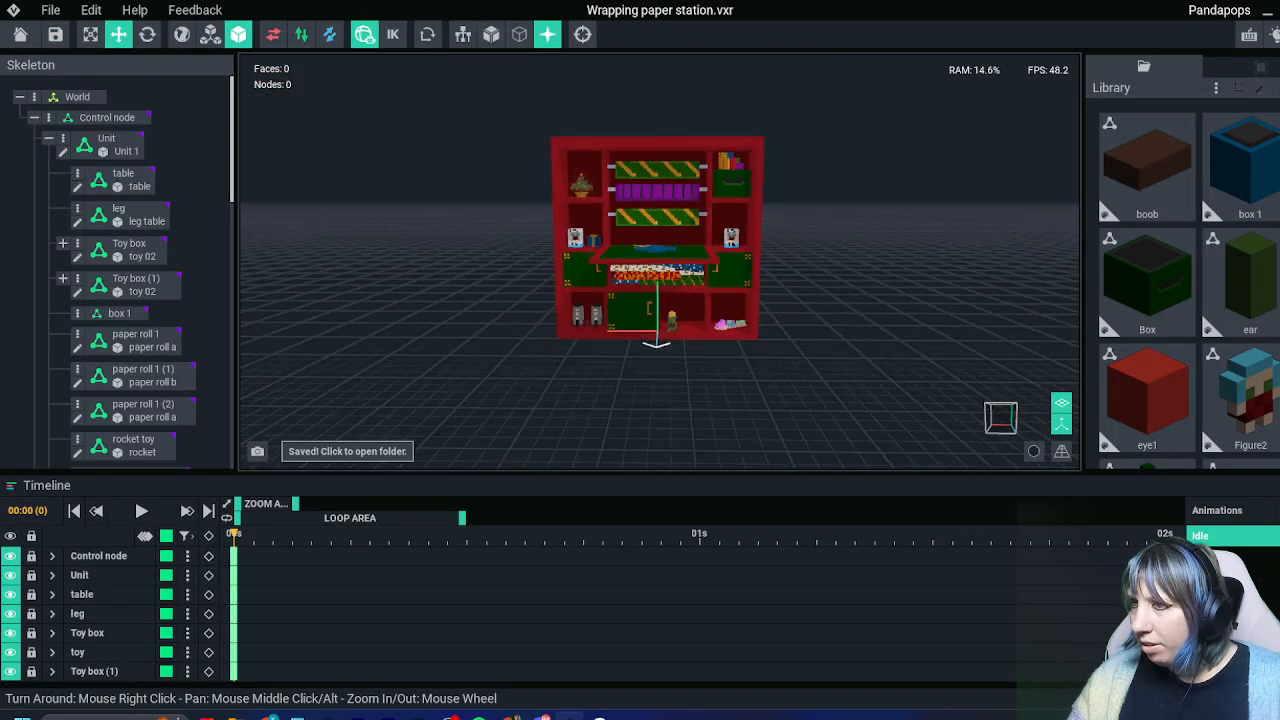
Reopen the train model, recolour the engine yellow #F0D57C, and save the model while returning to the scene
{"action": "scroll", "coordinate": [720, 324], "scroll_direction": "up", "scroll_amount": 5}
{"action": "double_click", "coordinate": [738, 319]}
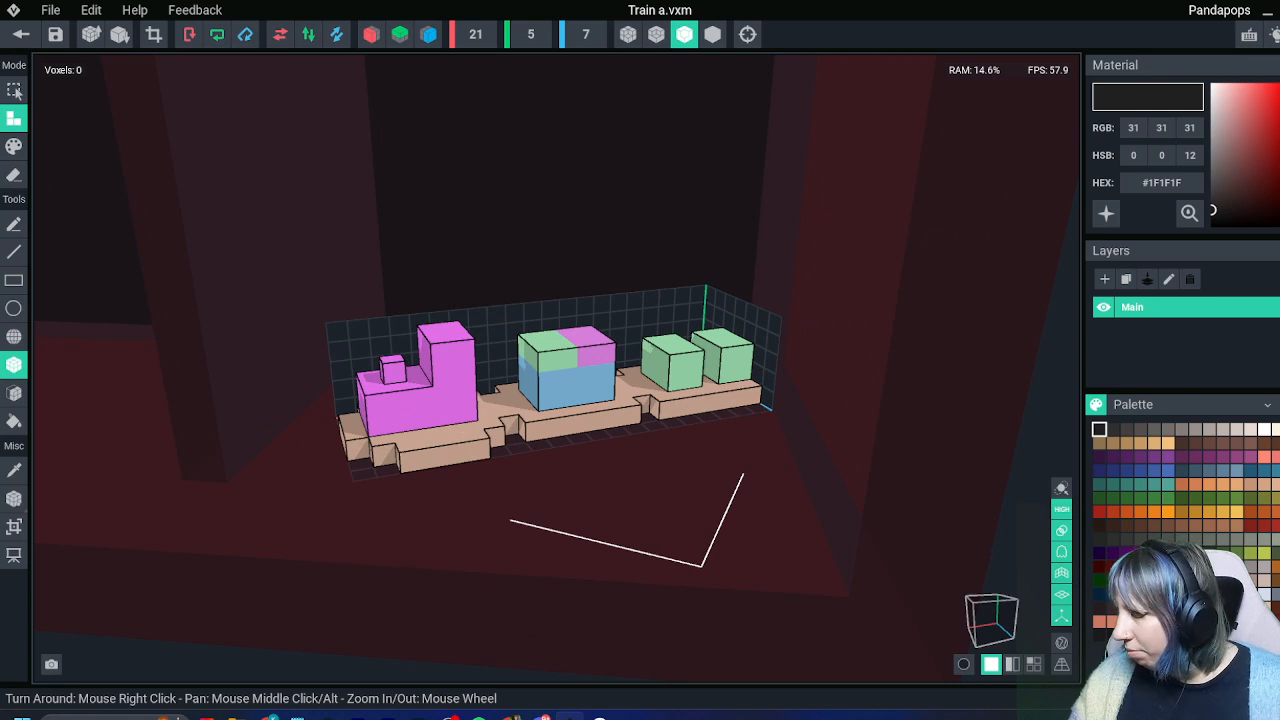
{"action": "key", "text": "i"}
{"action": "left_click", "coordinate": [444, 395]}
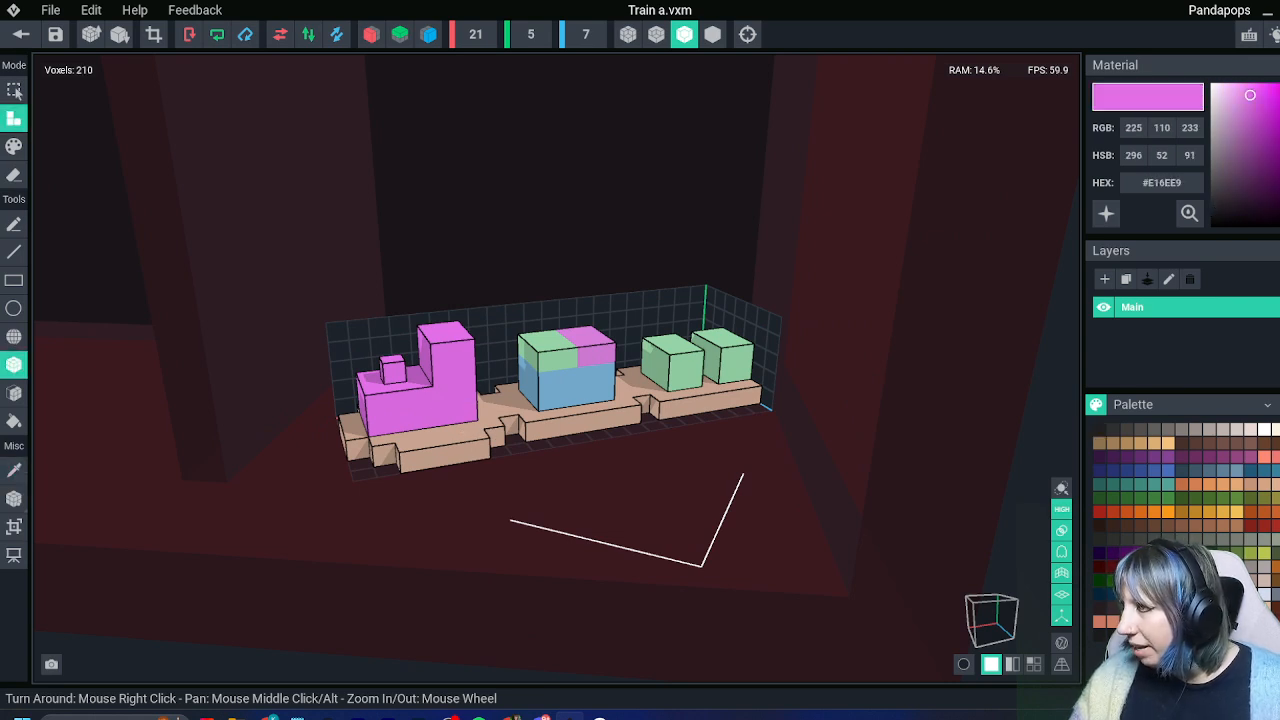
{"action": "left_click", "coordinate": [1279, 208]}
{"action": "mouse_move", "coordinate": [1244, 97]}
{"action": "left_mouse_down"}
{"action": "mouse_move", "coordinate": [1241, 108]}
{"action": "mouse_move", "coordinate": [1245, 95]}
{"action": "left_mouse_up"}
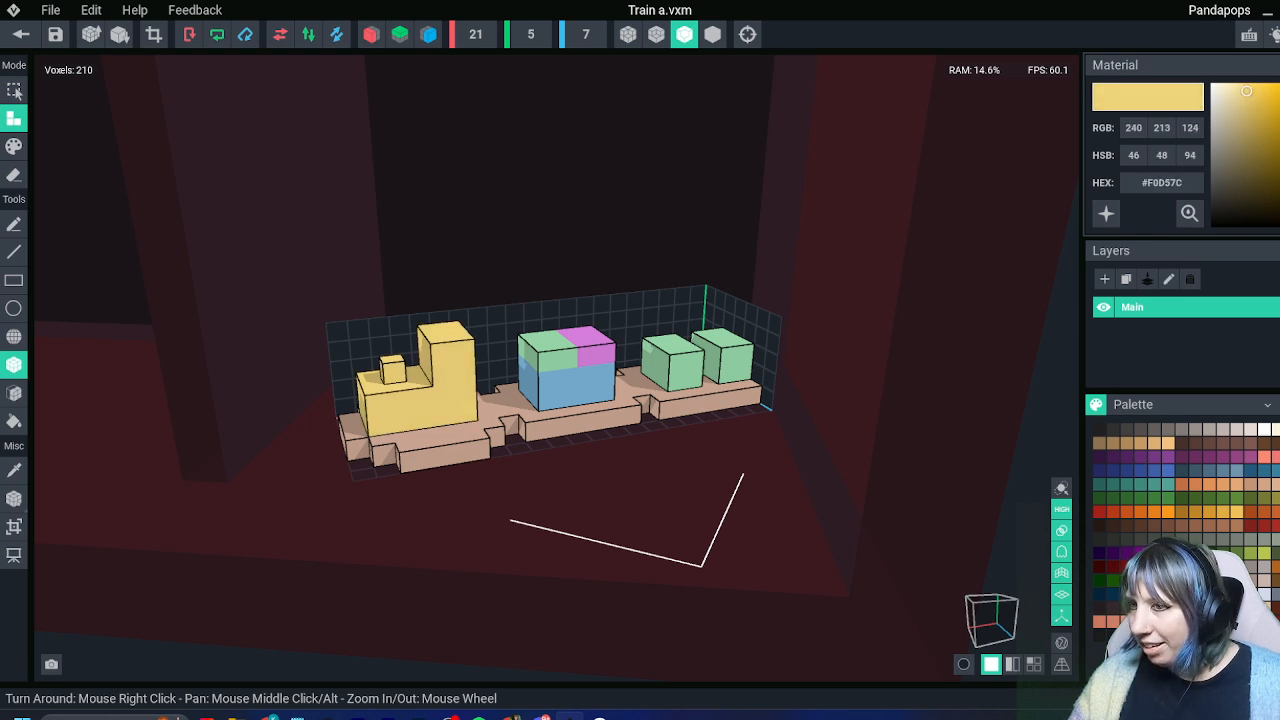
{"action": "left_click", "coordinate": [21, 34]}
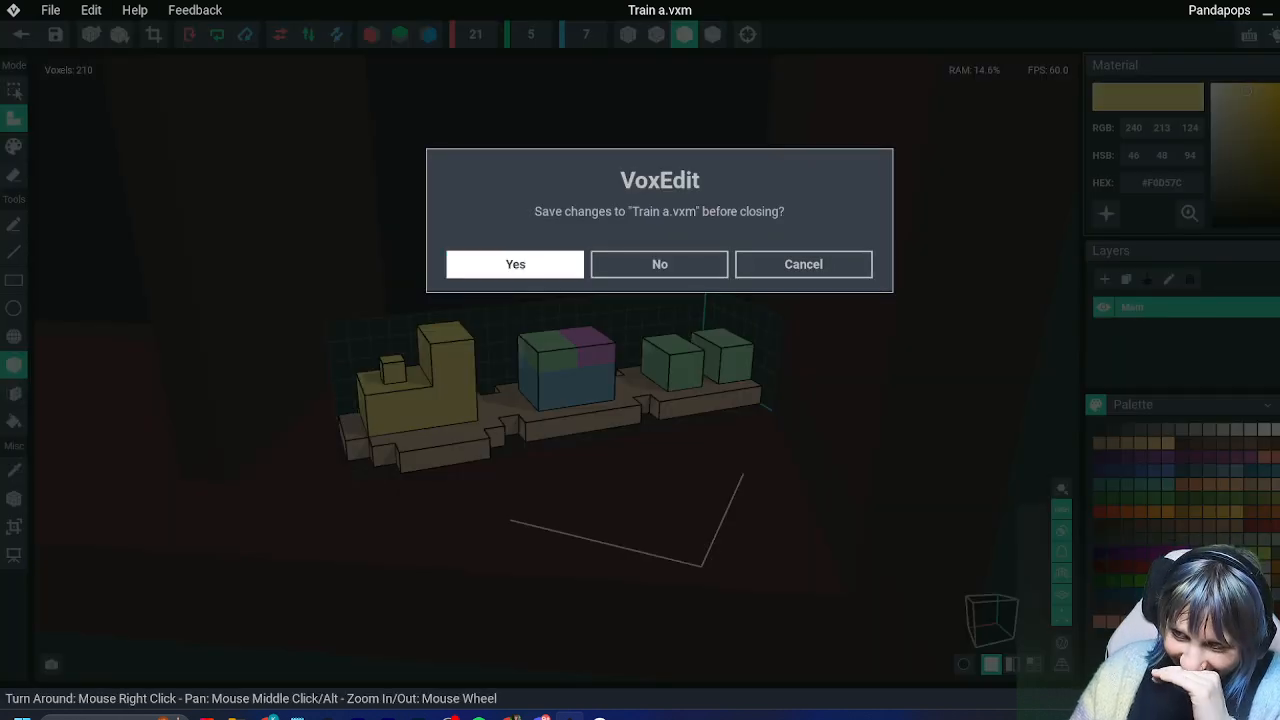
{"action": "left_click", "coordinate": [514, 263]}
Examine the whole shelf unit with the recoloured train from several distances and angles
{"action": "scroll", "coordinate": [725, 324], "scroll_direction": "down", "scroll_amount": 10}
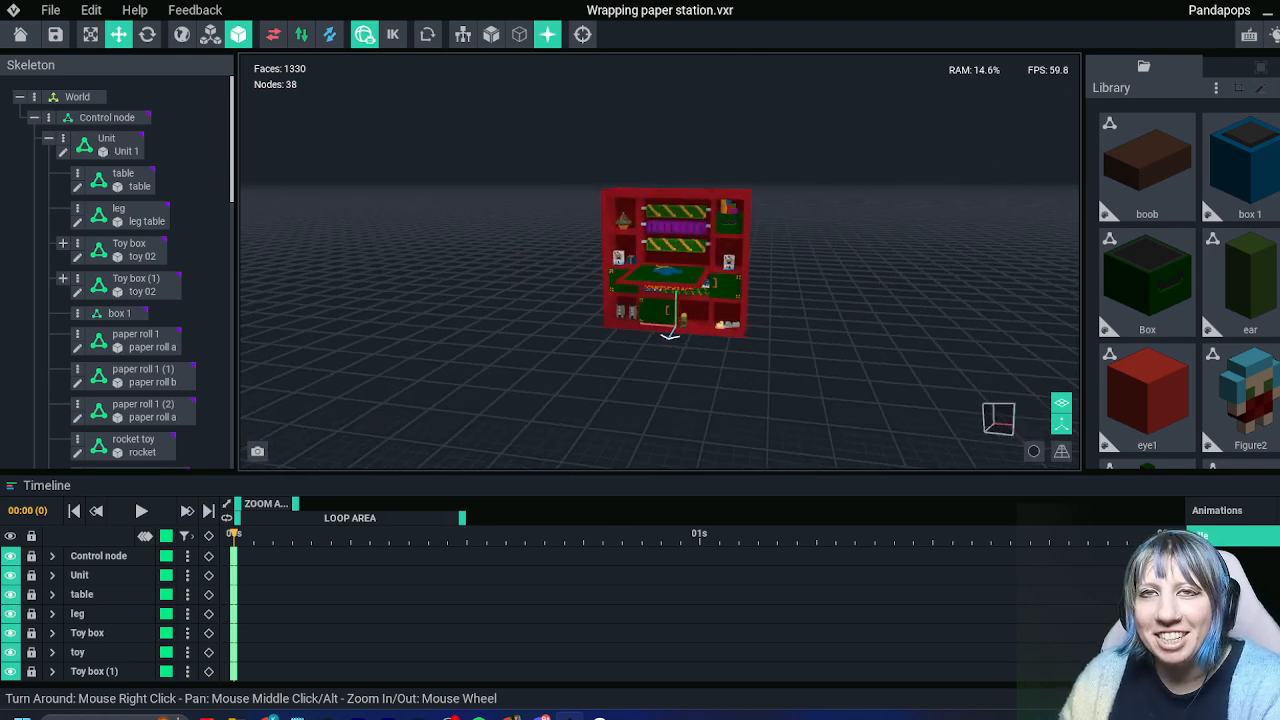
{"action": "scroll", "coordinate": [722, 313], "scroll_direction": "up", "scroll_amount": 5}
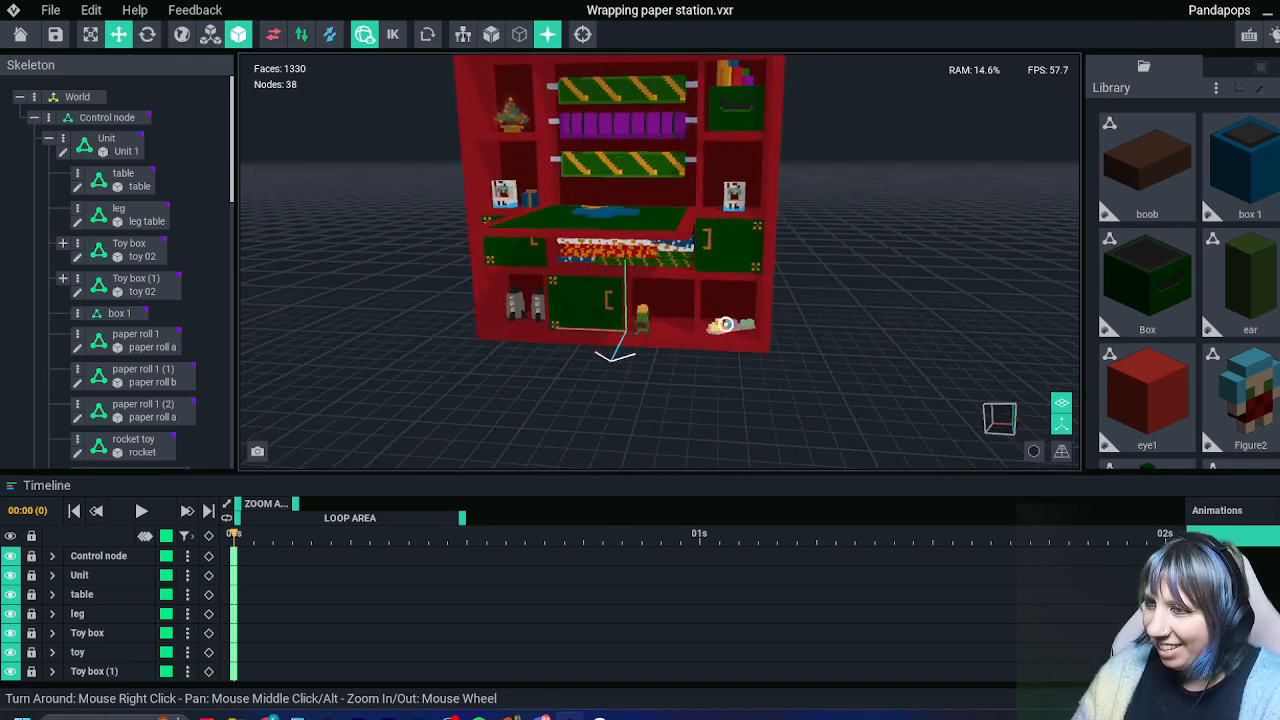
{"action": "scroll", "coordinate": [722, 315], "scroll_direction": "down", "scroll_amount": 3}
{"action": "right_click_drag", "start_coordinate": [722, 315], "coordinate": [748, 316]}
{"action": "right_click_drag", "start_coordinate": [581, 334], "coordinate": [589, 335]}
{"action": "scroll", "coordinate": [587, 336], "scroll_direction": "down", "scroll_amount": 2}
{"action": "scroll", "coordinate": [587, 336], "scroll_direction": "up", "scroll_amount": 5}
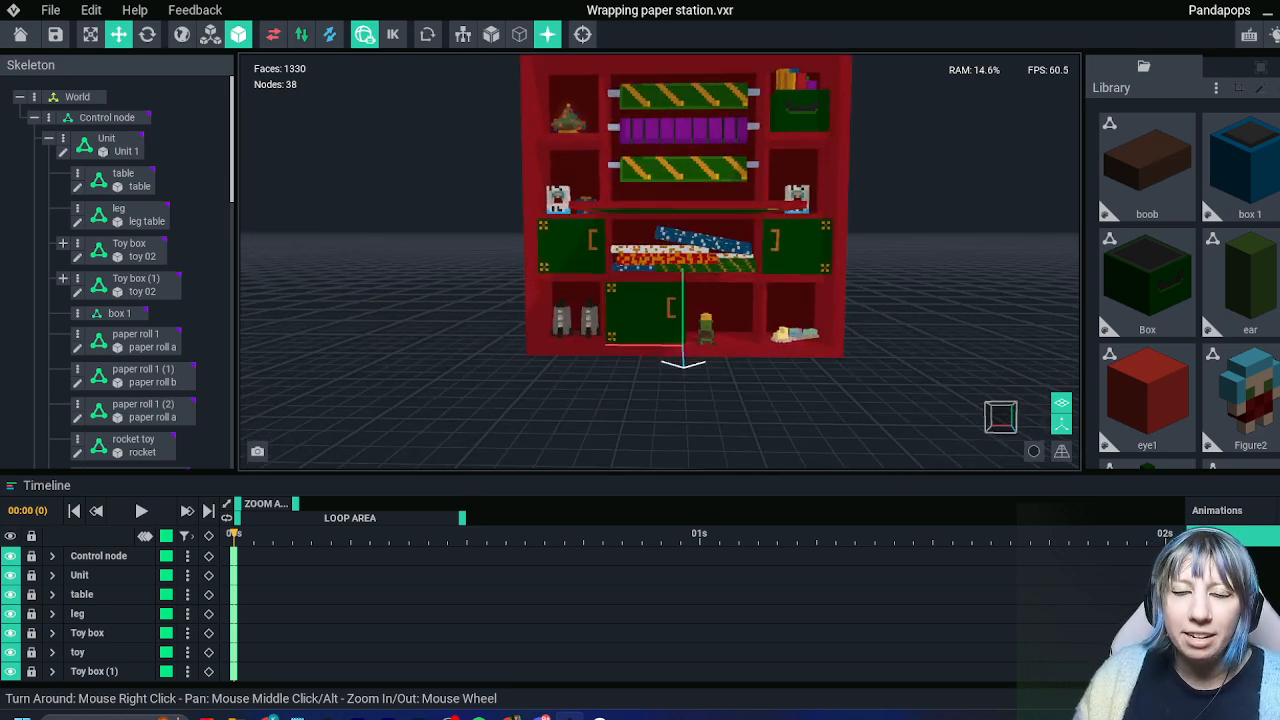
{"action": "right_click_drag", "start_coordinate": [626, 308], "coordinate": [630, 322]}
{"action": "scroll", "coordinate": [630, 320], "scroll_direction": "down", "scroll_amount": 3}
Duplicate the orange ribbon on the table twice and move the second copy to the table's front right area
{"action": "scroll", "coordinate": [672, 352], "scroll_direction": "up", "scroll_amount": 5}
{"action": "right_click_drag", "start_coordinate": [680, 370], "coordinate": [681, 372]}
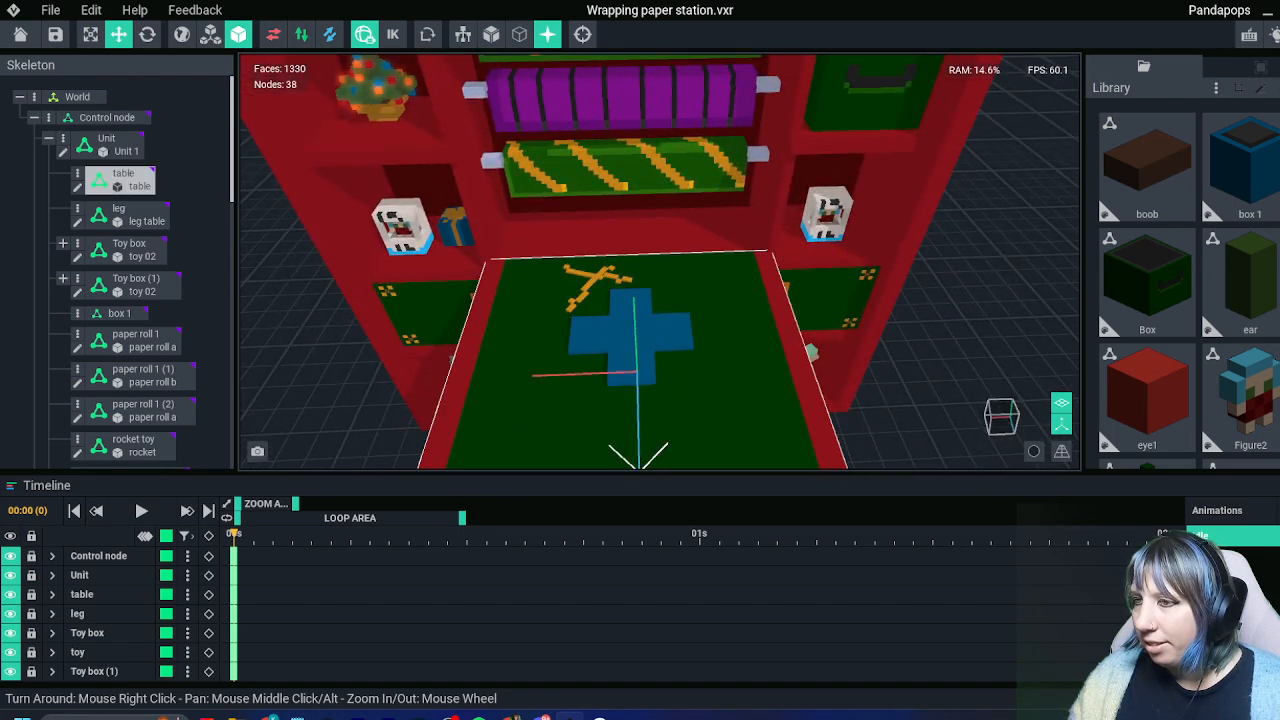
{"action": "left_click", "coordinate": [598, 278]}
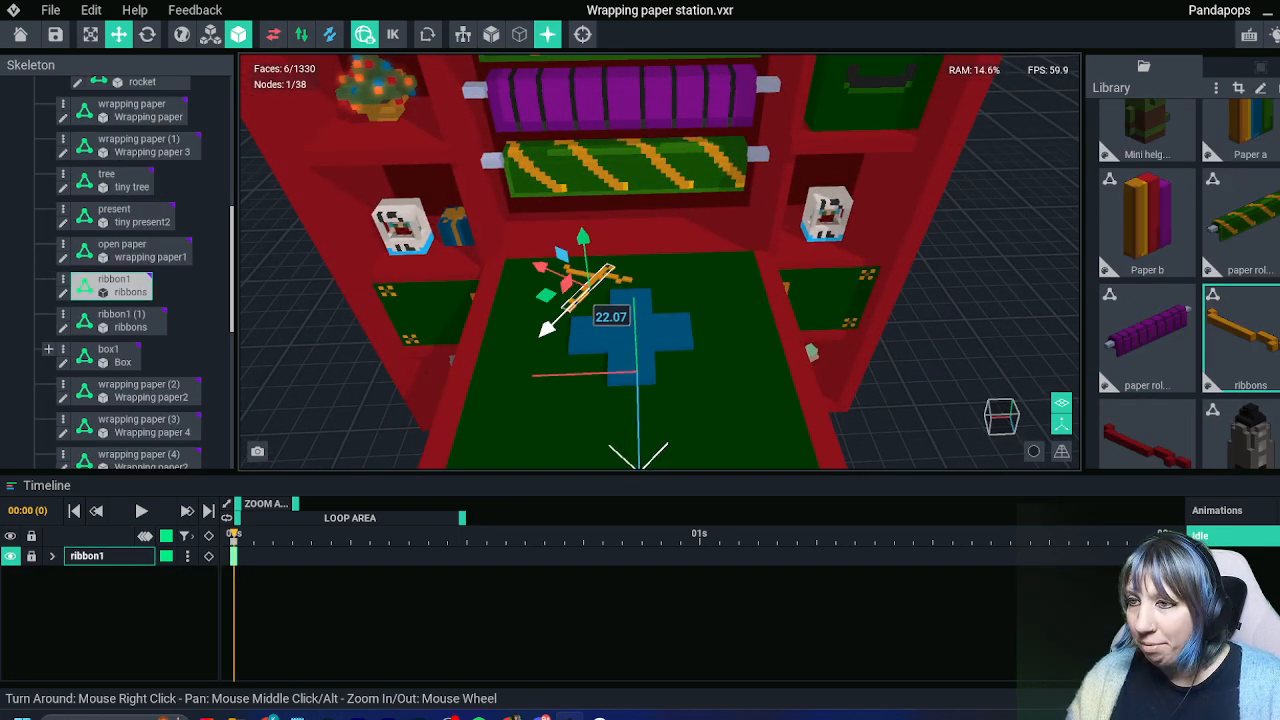
{"action": "key", "text": "ctrl+d"}
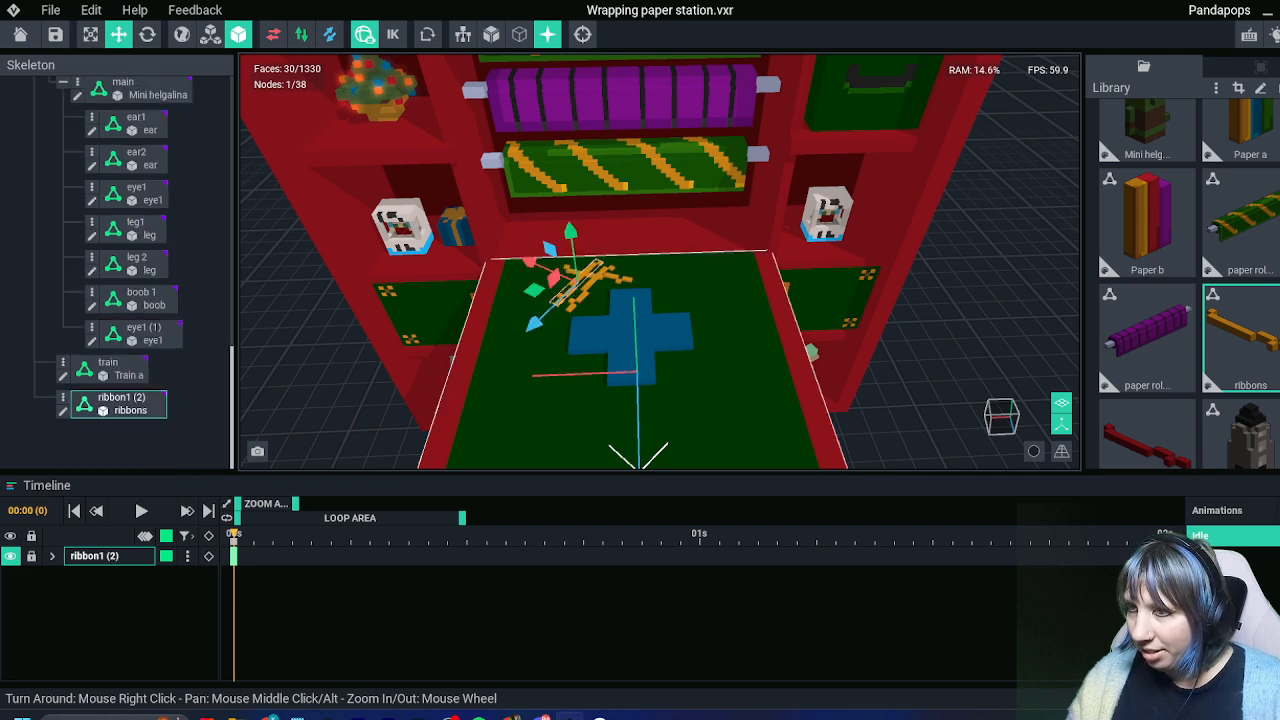
{"action": "key", "text": "ctrl+d"}
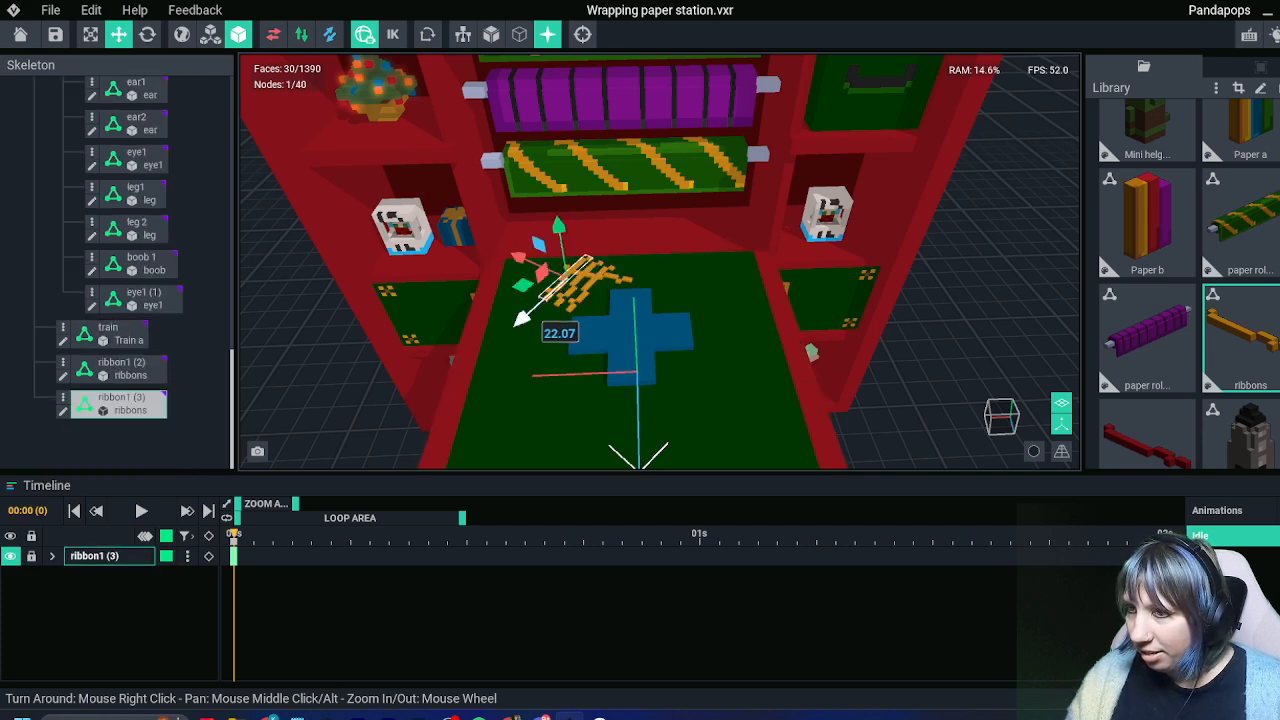
{"action": "left_click_drag", "start_coordinate": [525, 317], "coordinate": [447, 389]}
{"action": "middle_click_drag", "start_coordinate": [650, 368], "coordinate": [636, 292]}
{"action": "left_click_drag", "start_coordinate": [440, 238], "coordinate": [648, 332]}
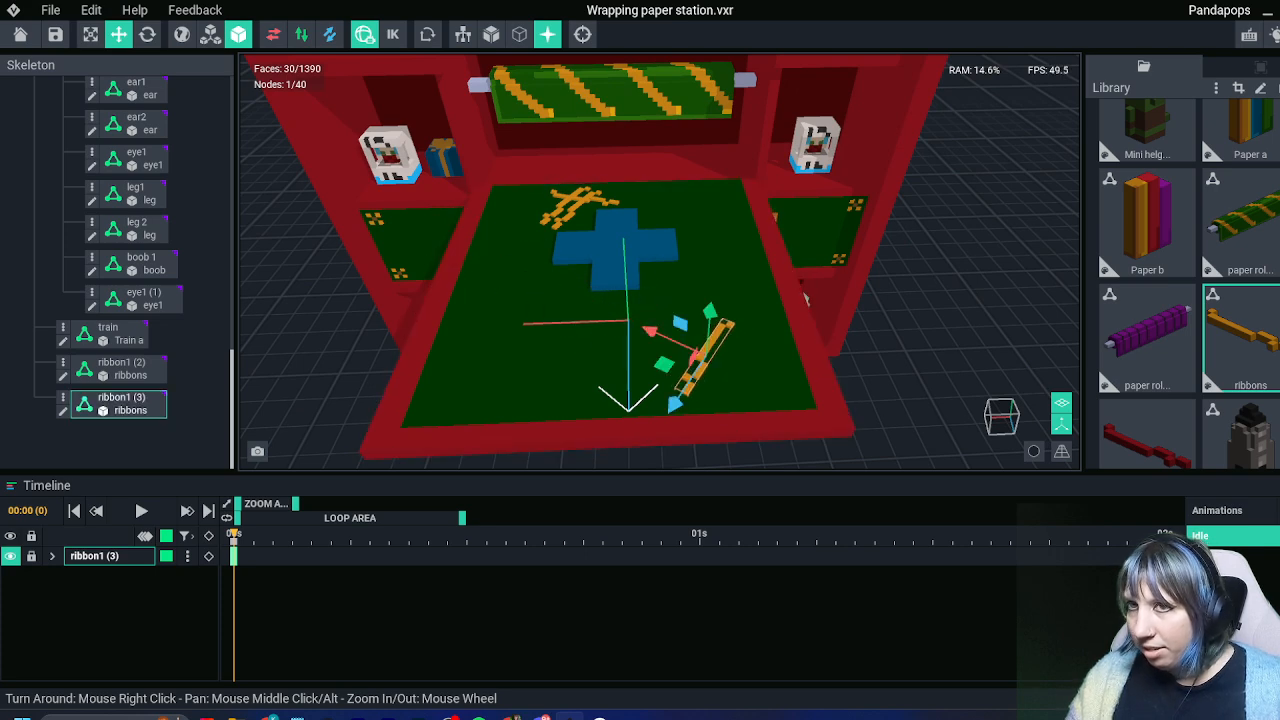
Rotate the front ribbon copy so it lies more crosswise on the table, then deselect it
{"action": "left_click", "coordinate": [147, 35]}
{"action": "left_click_drag", "start_coordinate": [718, 404], "coordinate": [591, 380]}
{"action": "left_click", "coordinate": [340, 410]}
{"action": "right_click_drag", "start_coordinate": [805, 297], "coordinate": [669, 330]}
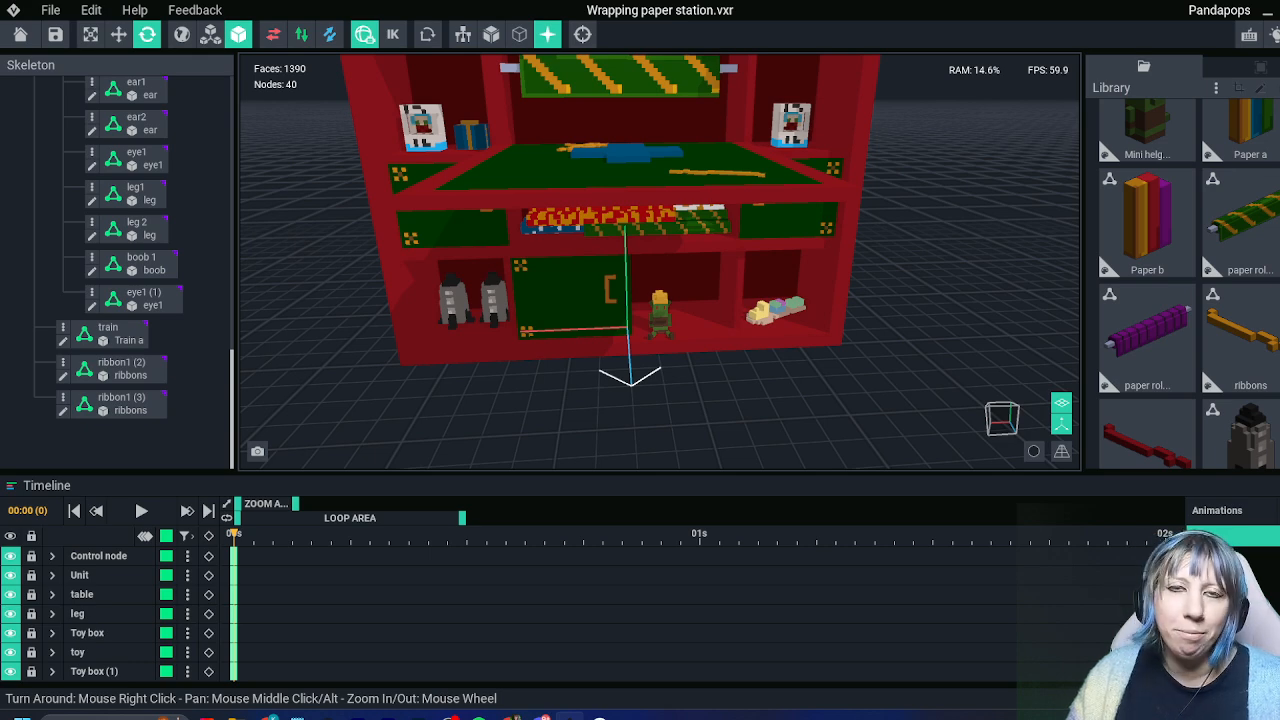
Examine the full wrapping station, including the table ribbons and the toys in the lower compartments
{"action": "right_click_drag", "start_coordinate": [669, 330], "coordinate": [656, 297]}
{"action": "scroll", "coordinate": [656, 297], "scroll_direction": "down", "scroll_amount": 4}
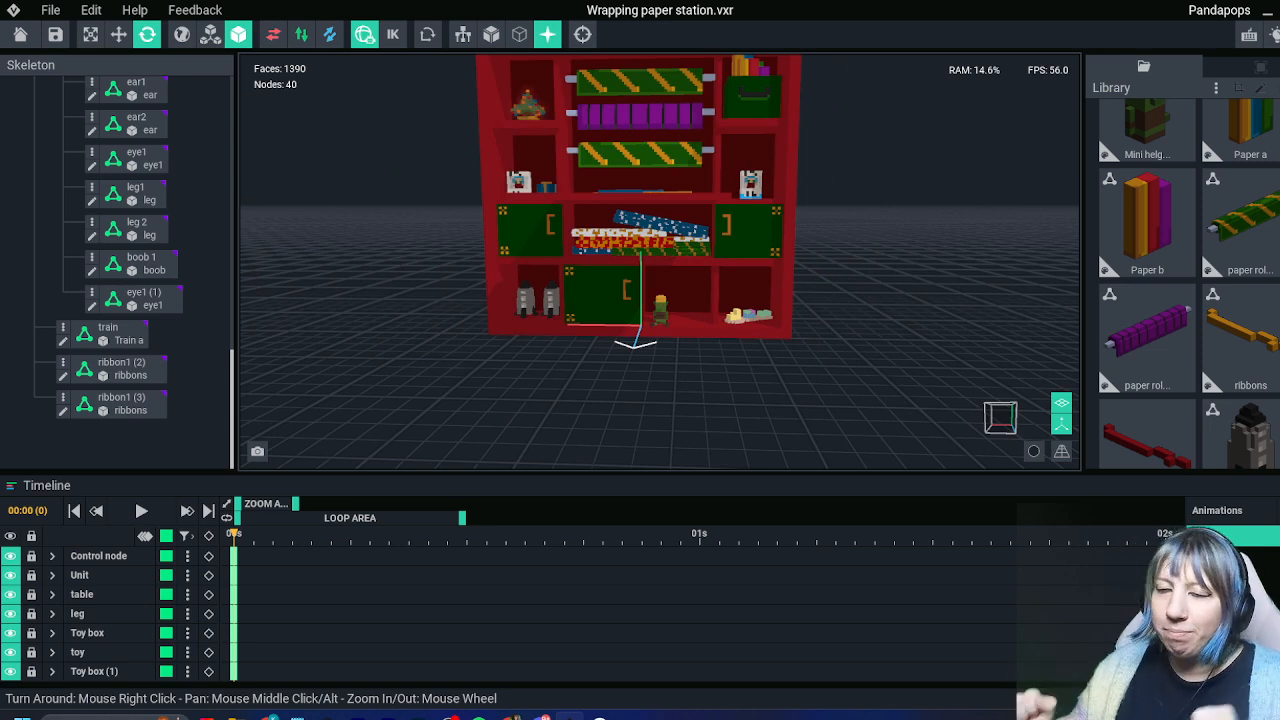
{"action": "right_click_drag", "start_coordinate": [656, 297], "coordinate": [662, 301]}
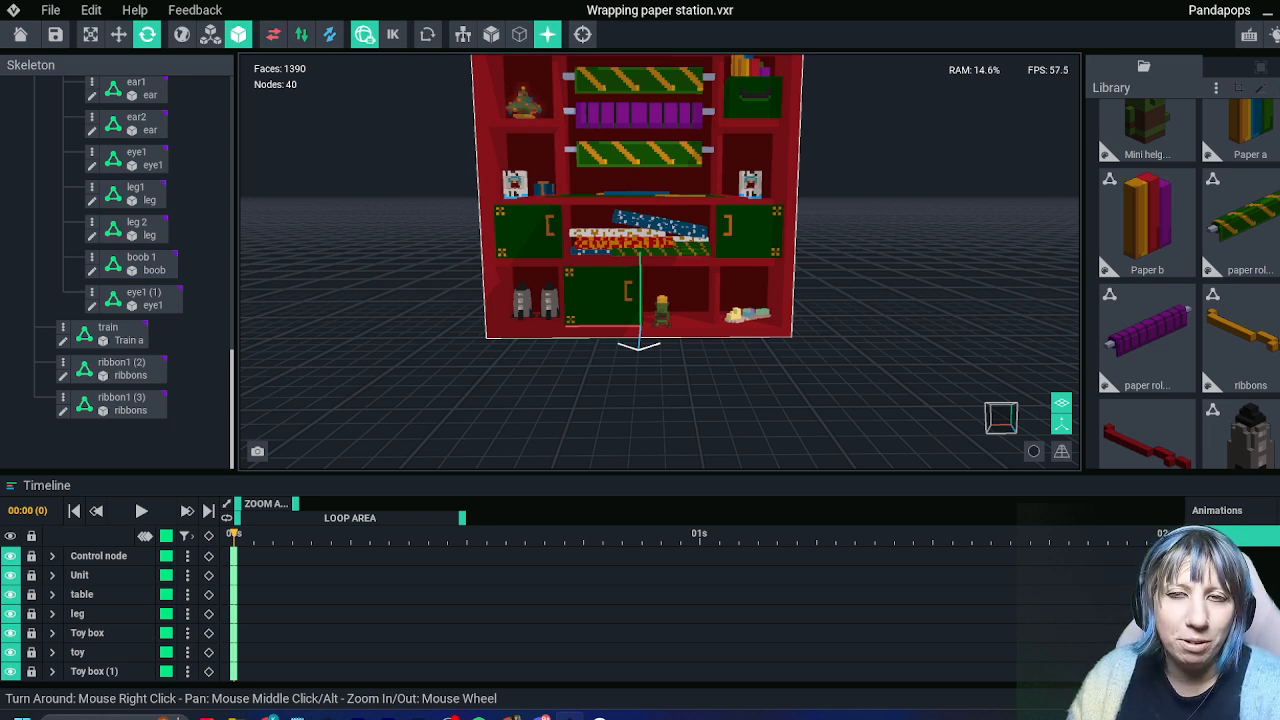
{"action": "right_click_drag", "start_coordinate": [665, 312], "coordinate": [671, 319]}
{"action": "scroll", "coordinate": [671, 319], "scroll_direction": "down", "scroll_amount": 4}
{"action": "scroll", "coordinate": [671, 319], "scroll_direction": "up", "scroll_amount": 6}
{"action": "middle_click_drag", "start_coordinate": [780, 303], "coordinate": [791, 325]}
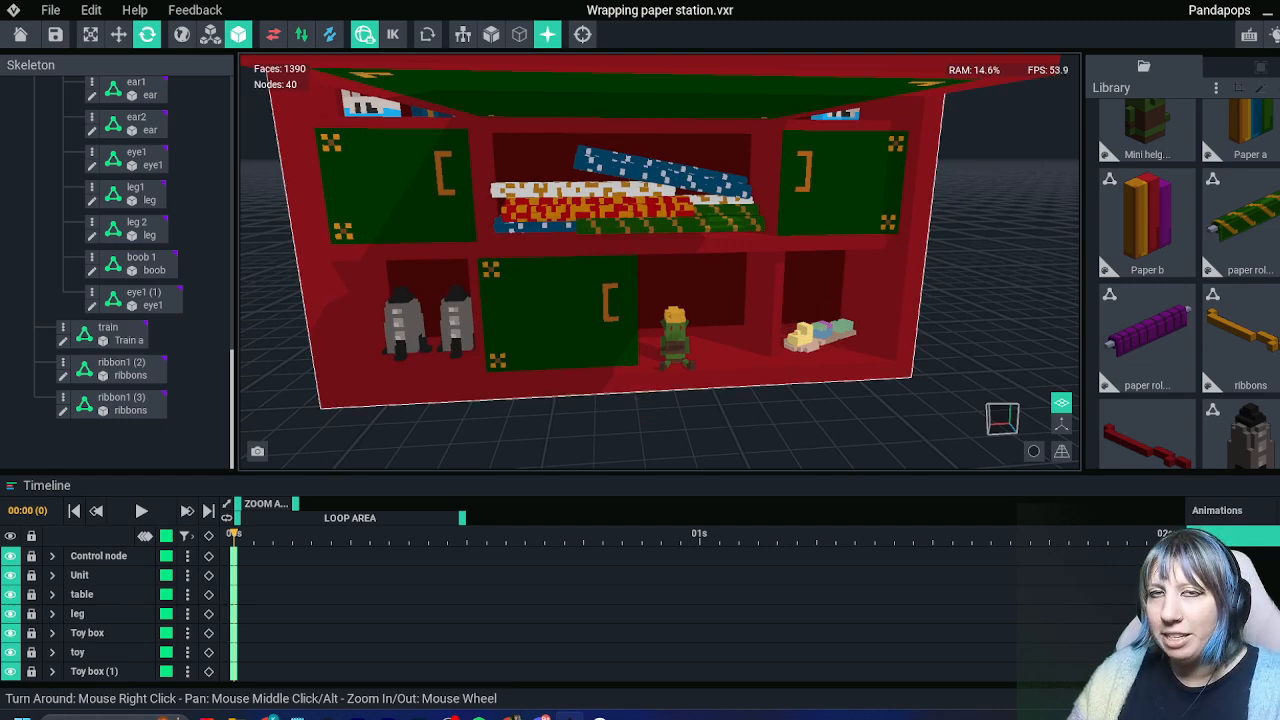
{"action": "scroll", "coordinate": [688, 346], "scroll_direction": "down", "scroll_amount": 5}
{"action": "right_click_drag", "start_coordinate": [688, 346], "coordinate": [688, 346]}
{"action": "scroll", "coordinate": [688, 346], "scroll_direction": "down", "scroll_amount": 3}
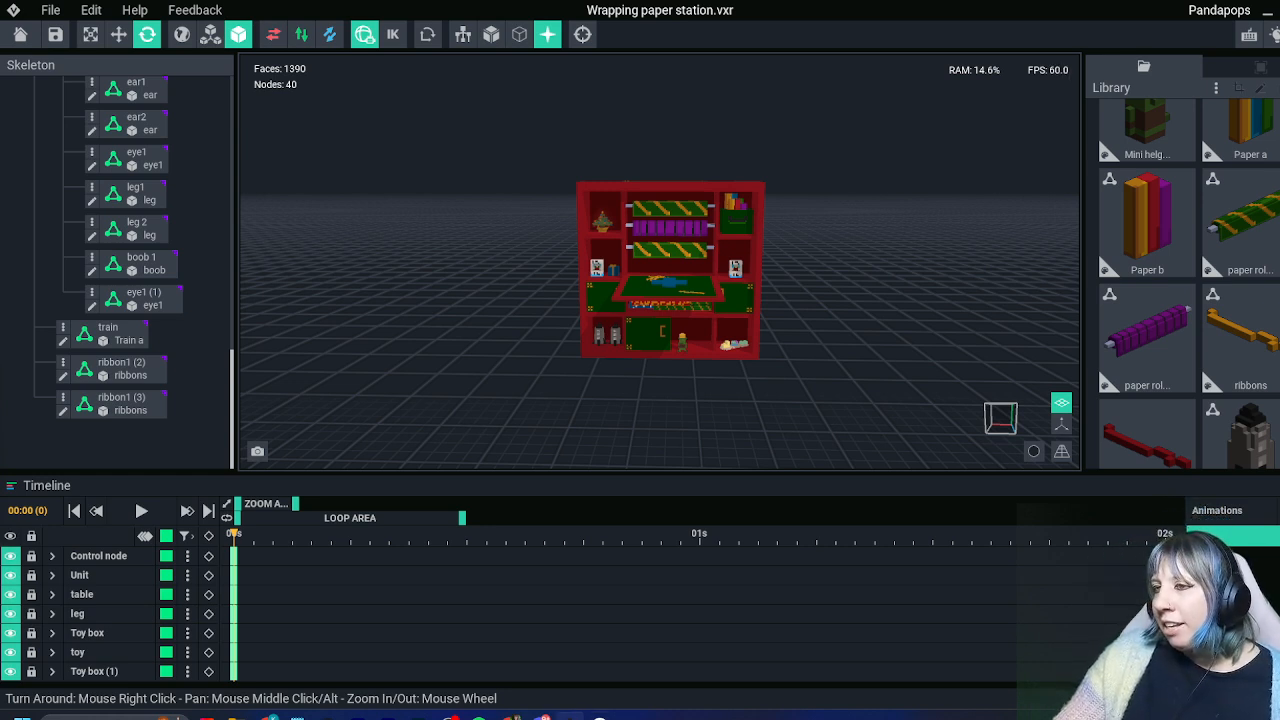
Replace the model of the front ribbon copy on the table with the red ribbon from the library
{"action": "right_click_drag", "start_coordinate": [670, 270], "coordinate": [674, 300]}
{"action": "scroll", "coordinate": [670, 290], "scroll_direction": "up", "scroll_amount": 6}
{"action": "middle_click_drag", "start_coordinate": [670, 380], "coordinate": [655, 245]}
{"action": "left_click_drag", "start_coordinate": [1147, 440], "coordinate": [670, 292]}
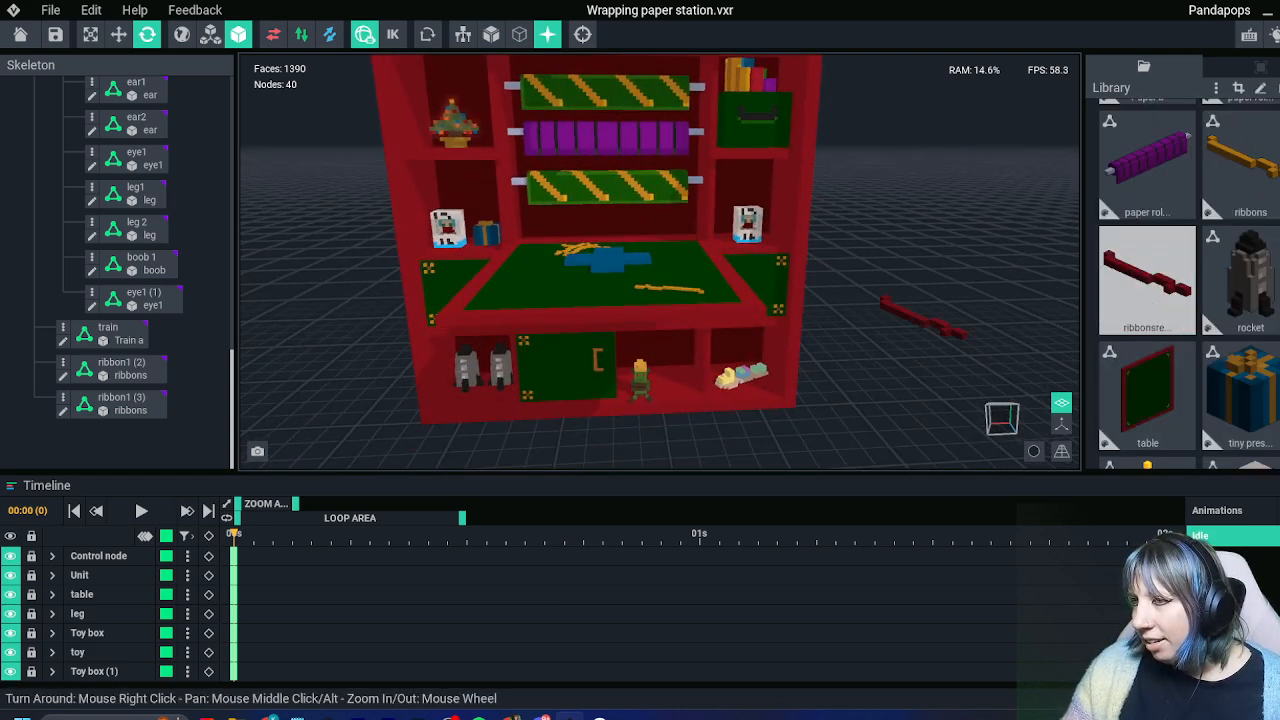
Replace one ribbon in the pile at the back of the table with the red ribbon model and check the result
{"action": "right_click_drag", "start_coordinate": [758, 270], "coordinate": [745, 312]}
{"action": "scroll", "coordinate": [700, 300], "scroll_direction": "up", "scroll_amount": 3}
{"action": "middle_click_drag", "start_coordinate": [625, 300], "coordinate": [752, 345]}
{"action": "left_click_drag", "start_coordinate": [1147, 280], "coordinate": [666, 309]}
{"action": "scroll", "coordinate": [790, 415], "scroll_direction": "down", "scroll_amount": 3}
{"action": "right_click_drag", "start_coordinate": [806, 426], "coordinate": [785, 350]}
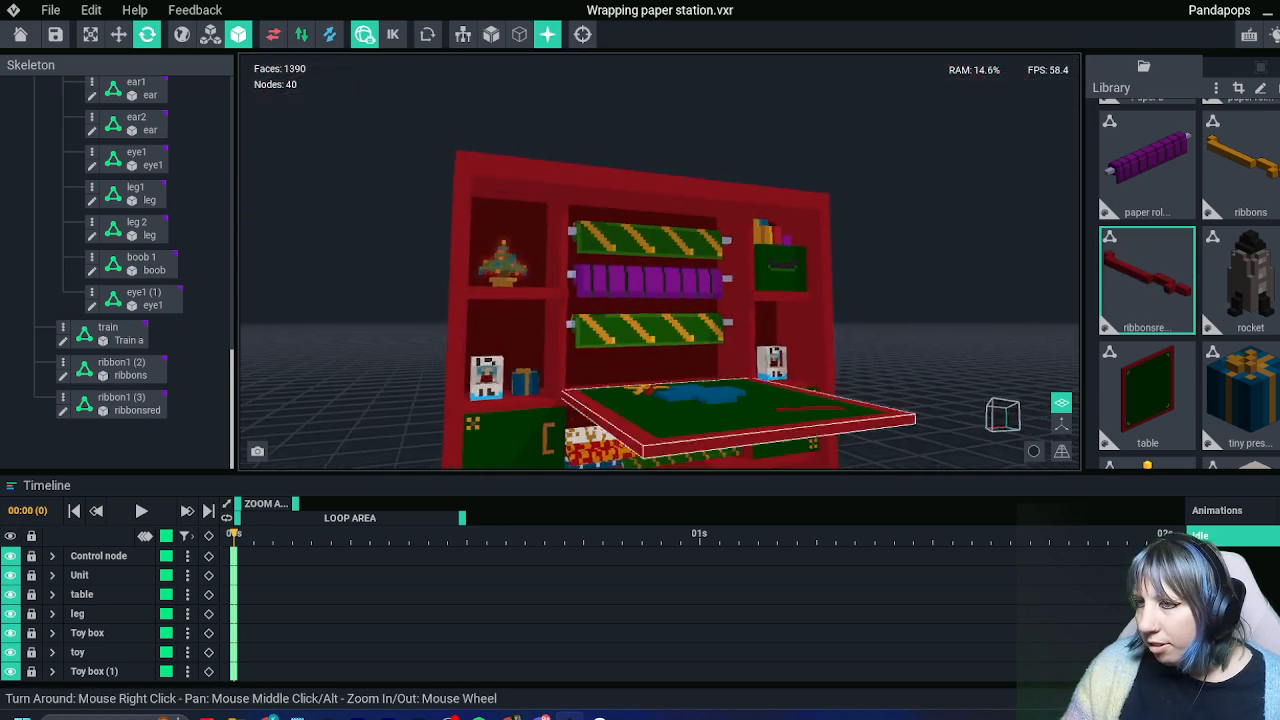
{"action": "middle_click_drag", "start_coordinate": [785, 350], "coordinate": [760, 190]}
{"action": "right_click_drag", "start_coordinate": [722, 300], "coordinate": [700, 435]}
{"action": "middle_click_drag", "start_coordinate": [695, 245], "coordinate": [712, 335]}
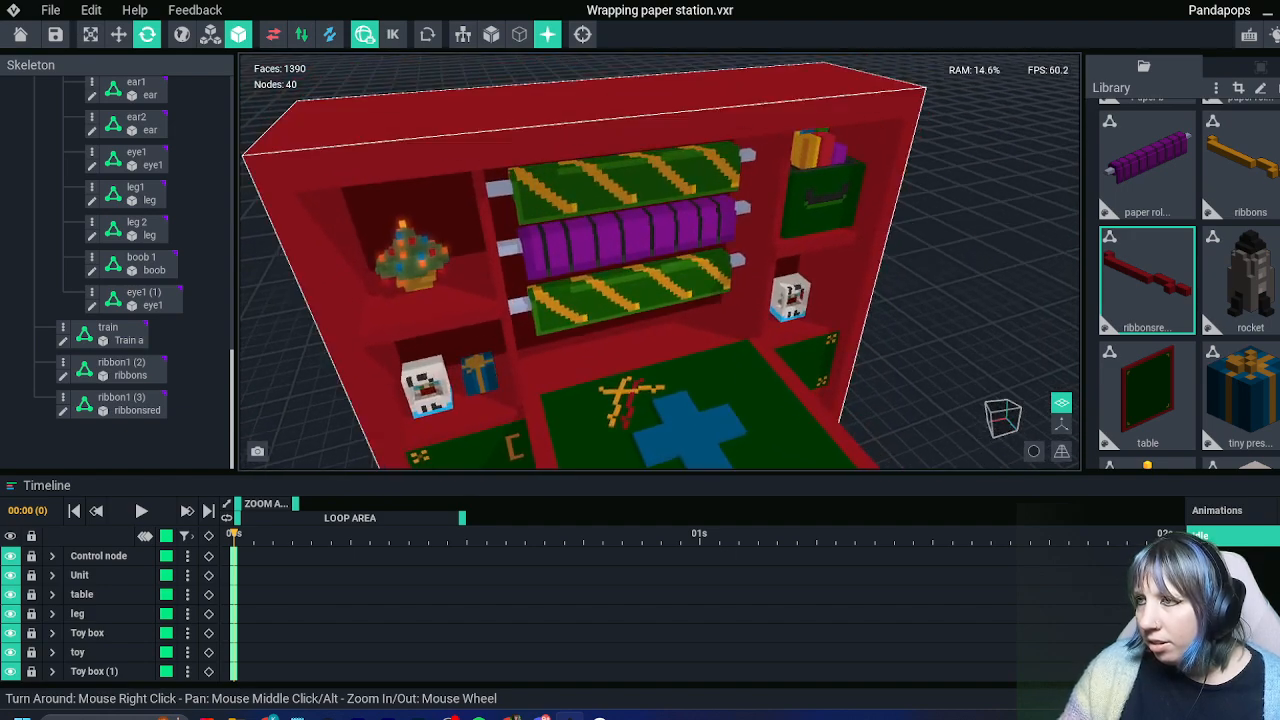
Examine the whole wrapping station from the front, then focus on the extended table
{"action": "right_click_drag", "start_coordinate": [715, 335], "coordinate": [676, 330]}
{"action": "middle_click_drag", "start_coordinate": [676, 330], "coordinate": [681, 232]}
{"action": "scroll", "coordinate": [672, 250], "scroll_direction": "down", "scroll_amount": 2}
{"action": "right_click_drag", "start_coordinate": [655, 256], "coordinate": [687, 221]}
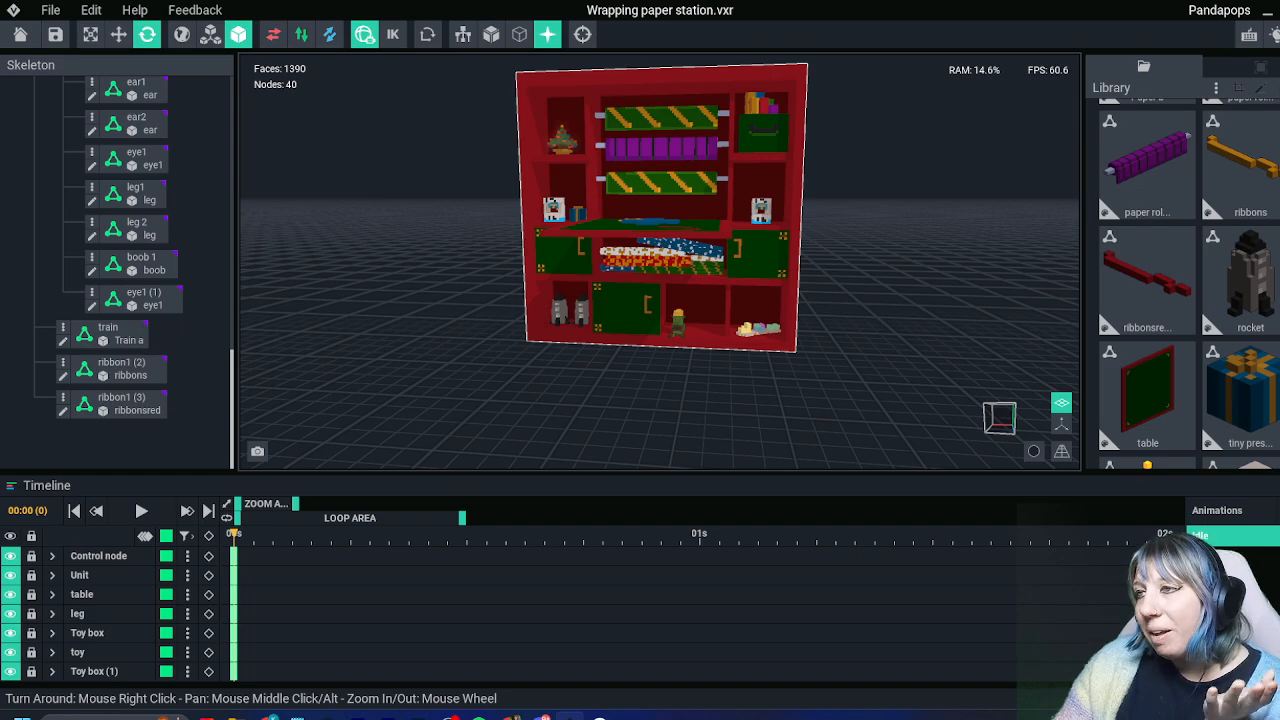
{"action": "right_click_drag", "start_coordinate": [766, 249], "coordinate": [755, 290]}
{"action": "scroll", "coordinate": [757, 289], "scroll_direction": "up", "scroll_amount": 4}
Select the table leg node and move it forward out of the unit's back, in front of the paper rolls
{"action": "left_click", "coordinate": [770, 243]}
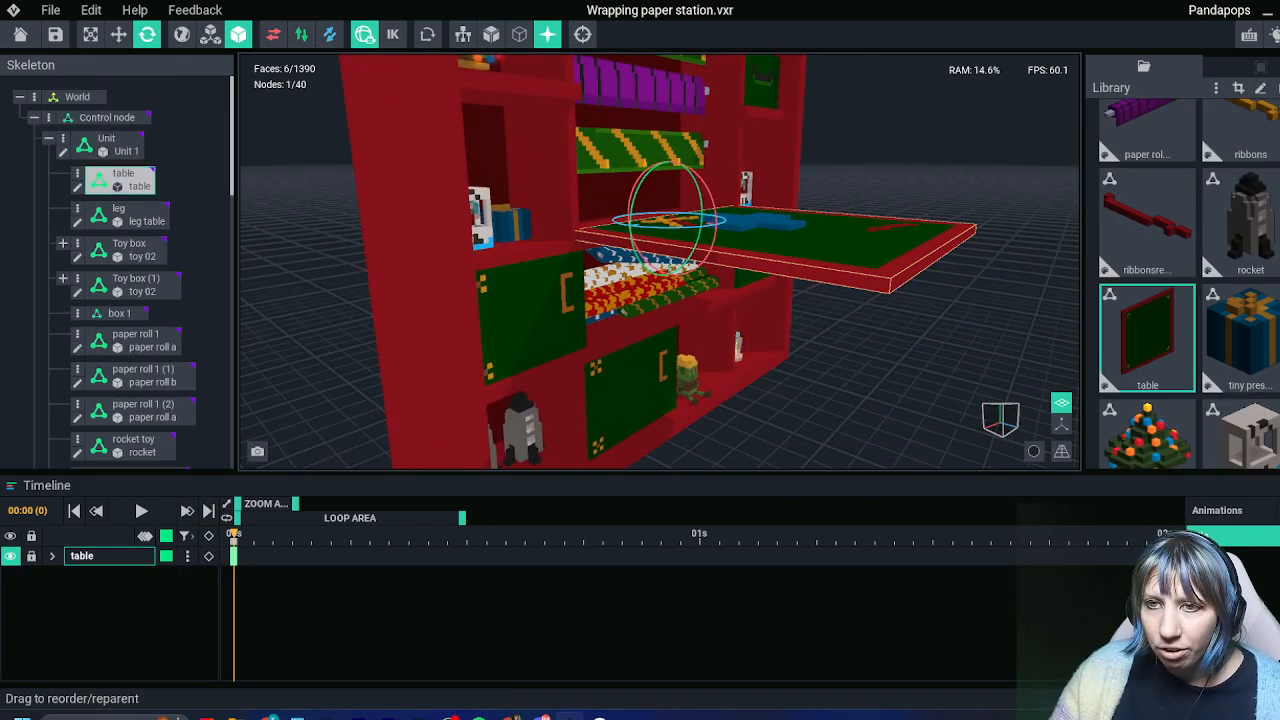
{"action": "left_click", "coordinate": [127, 215]}
{"action": "right_click_drag", "start_coordinate": [655, 215], "coordinate": [620, 285]}
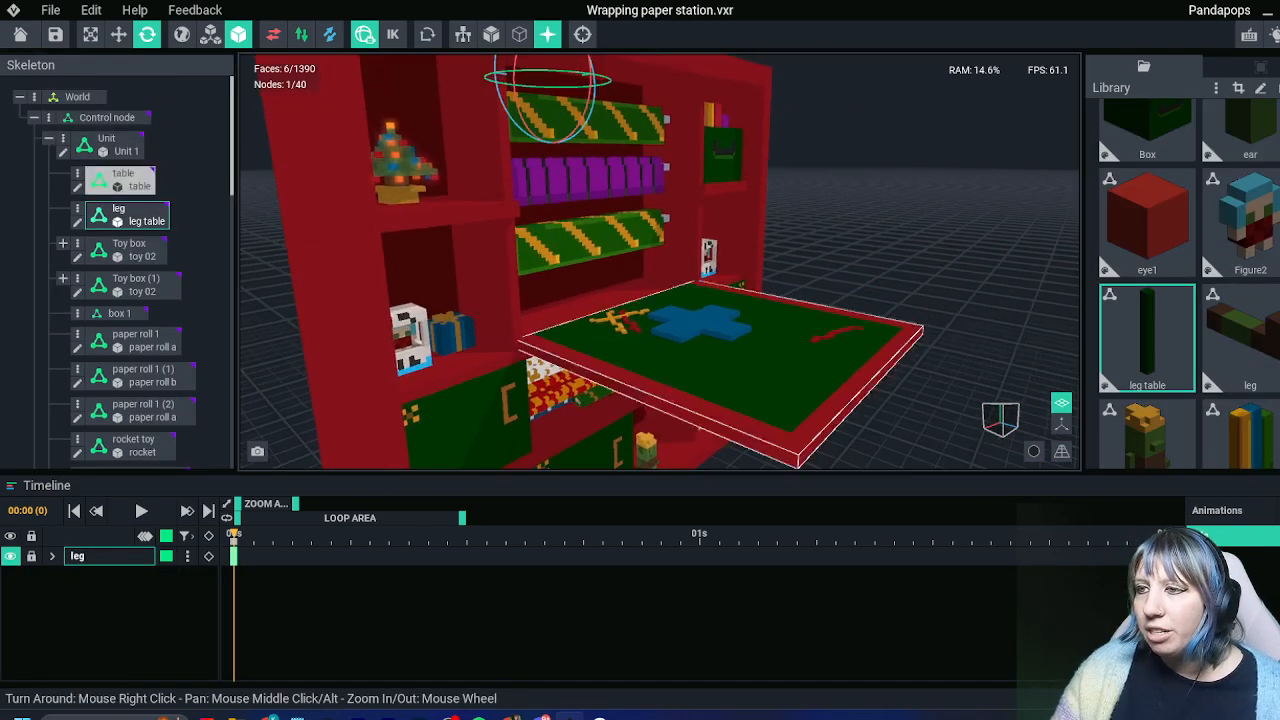
{"action": "middle_click_drag", "start_coordinate": [640, 350], "coordinate": [610, 270]}
{"action": "left_click", "coordinate": [118, 34]}
{"action": "middle_click_drag", "start_coordinate": [480, 110], "coordinate": [500, 205]}
{"action": "left_click_drag", "start_coordinate": [587, 91], "coordinate": [735, 73]}
Rotate the table upright so it closes over the paper rolls
{"action": "left_click", "coordinate": [725, 385]}
{"action": "left_click", "coordinate": [147, 34]}
{"action": "left_click_drag", "start_coordinate": [668, 322], "coordinate": [588, 252]}
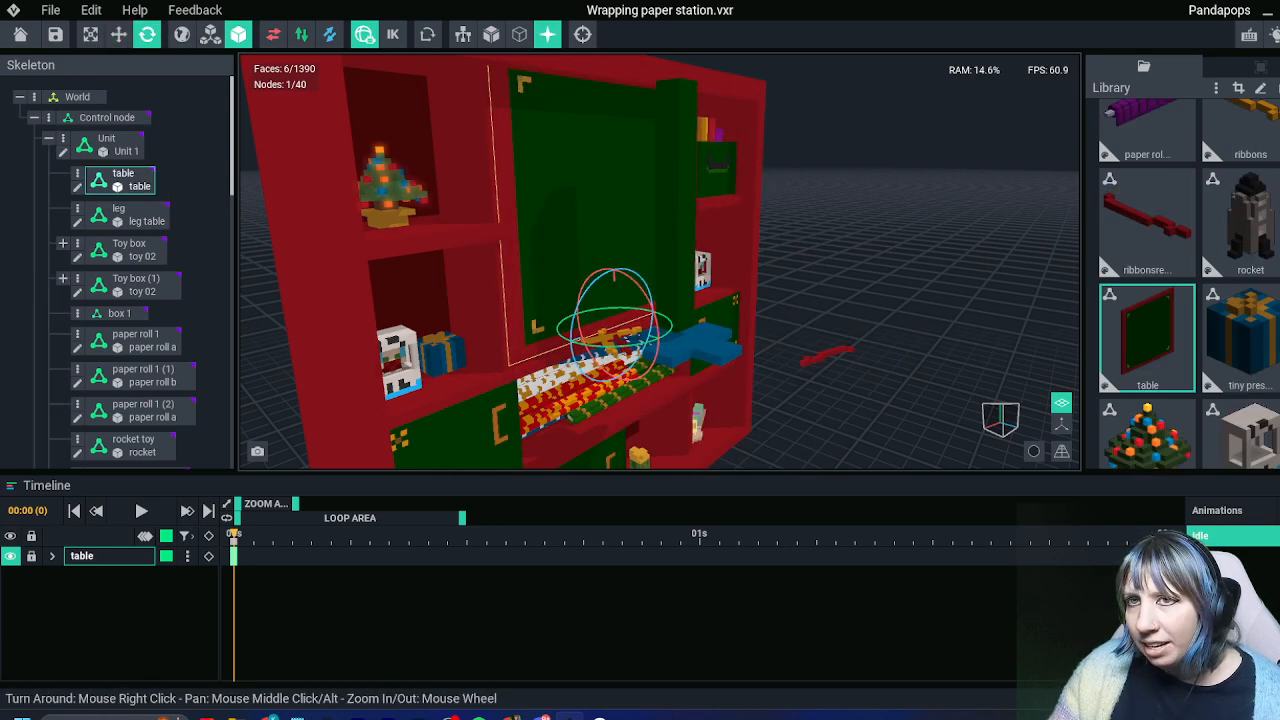
Try shifting the upright table and the leg along the depth direction, undoing each move
{"action": "left_click", "coordinate": [119, 34]}
{"action": "mouse_move", "coordinate": [657, 340]}
{"action": "left_mouse_down"}
{"action": "mouse_move", "coordinate": [622, 330]}
{"action": "mouse_move", "coordinate": [645, 342]}
{"action": "left_mouse_up"}
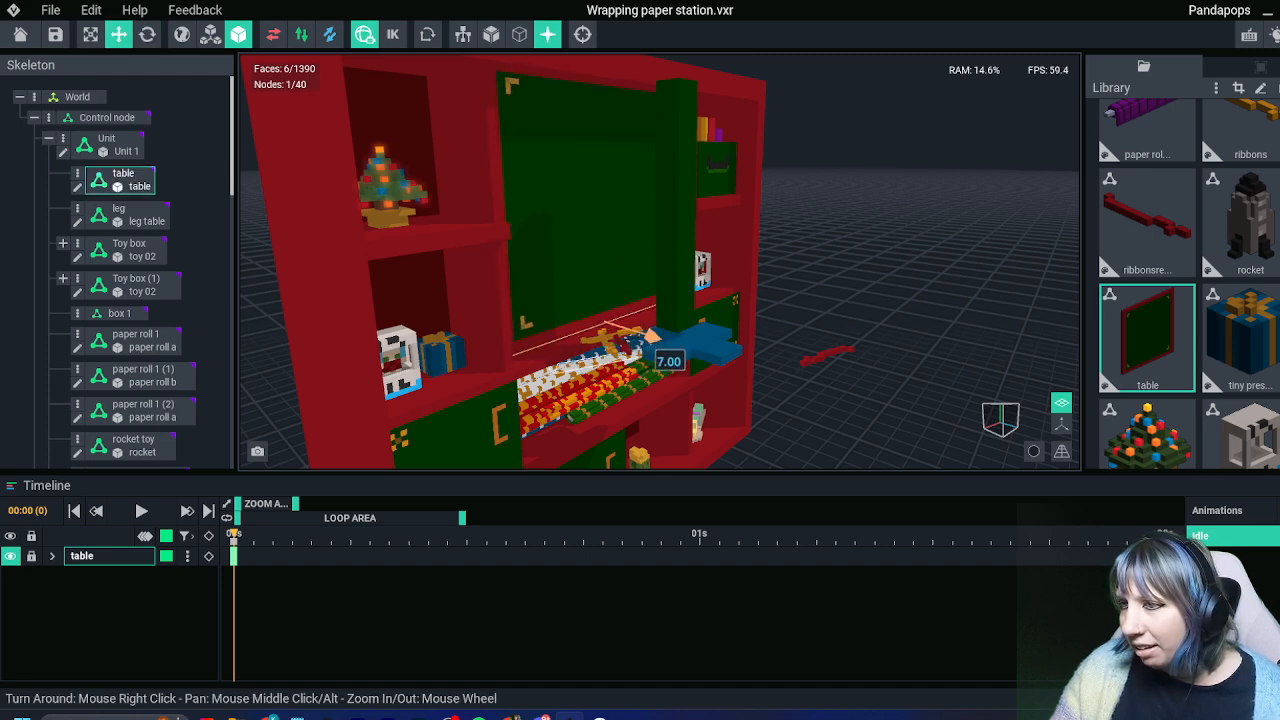
{"action": "key", "text": "ctrl+z"}
{"action": "left_click", "coordinate": [676, 222]}
{"action": "left_click_drag", "start_coordinate": [731, 75], "coordinate": [659, 82]}
{"action": "key", "text": "ctrl+z"}
Rotate the upright table back down to its horizontal open position
{"action": "left_click", "coordinate": [612, 200]}
{"action": "left_click", "coordinate": [147, 34]}
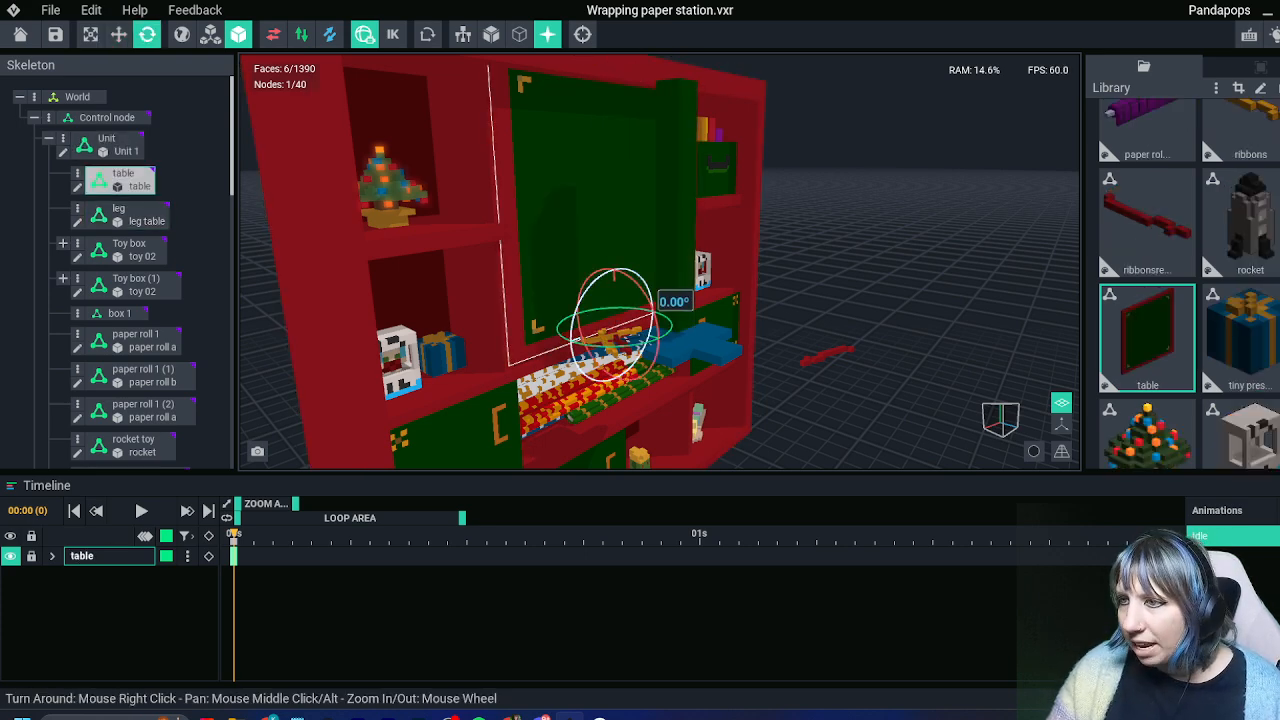
{"action": "left_click_drag", "start_coordinate": [658, 318], "coordinate": [742, 431]}
{"action": "right_click_drag", "start_coordinate": [705, 375], "coordinate": [704, 274]}
{"action": "left_click_drag", "start_coordinate": [597, 260], "coordinate": [594, 258]}
Lower the table leg beneath the open table, to a height of about 51
{"action": "left_click", "coordinate": [611, 228]}
{"action": "left_click", "coordinate": [119, 35]}
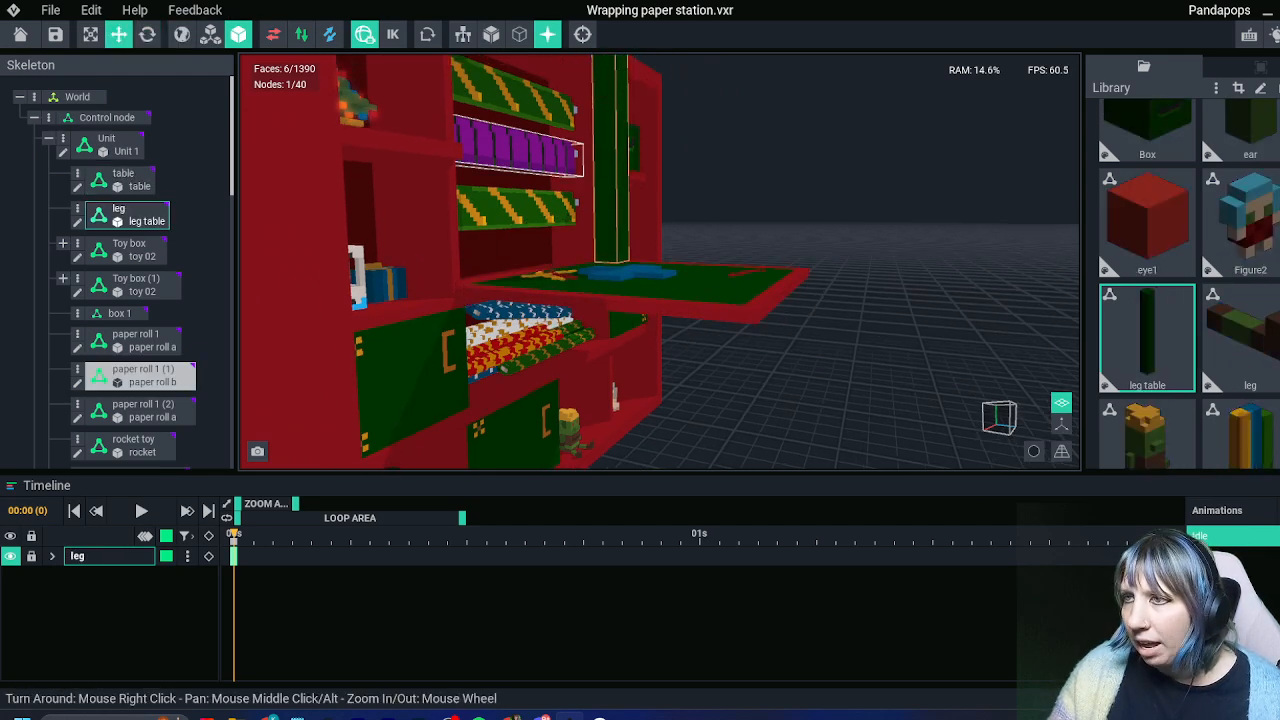
{"action": "middle_click_drag", "start_coordinate": [606, 145], "coordinate": [614, 182]}
{"action": "scroll", "coordinate": [614, 182], "scroll_direction": "down", "scroll_amount": 2}
{"action": "left_click_drag", "start_coordinate": [625, 68], "coordinate": [624, 262]}
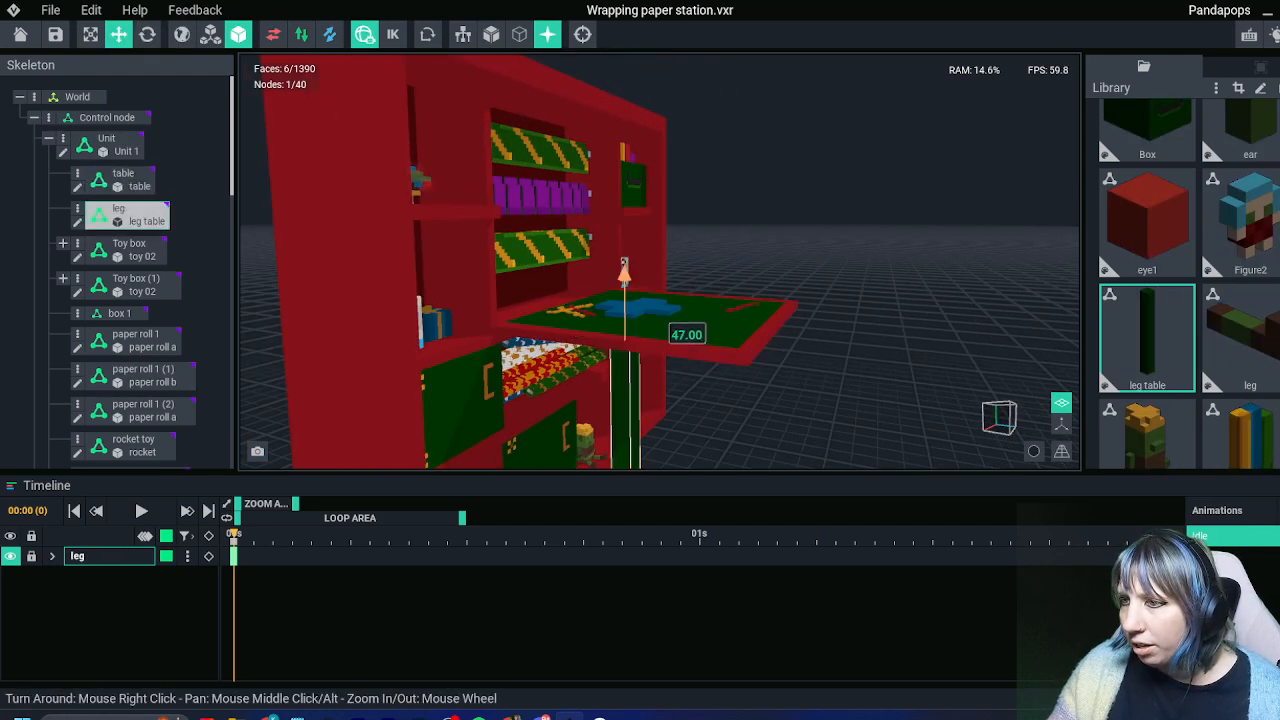
{"action": "right_click_drag", "start_coordinate": [636, 305], "coordinate": [682, 218]}
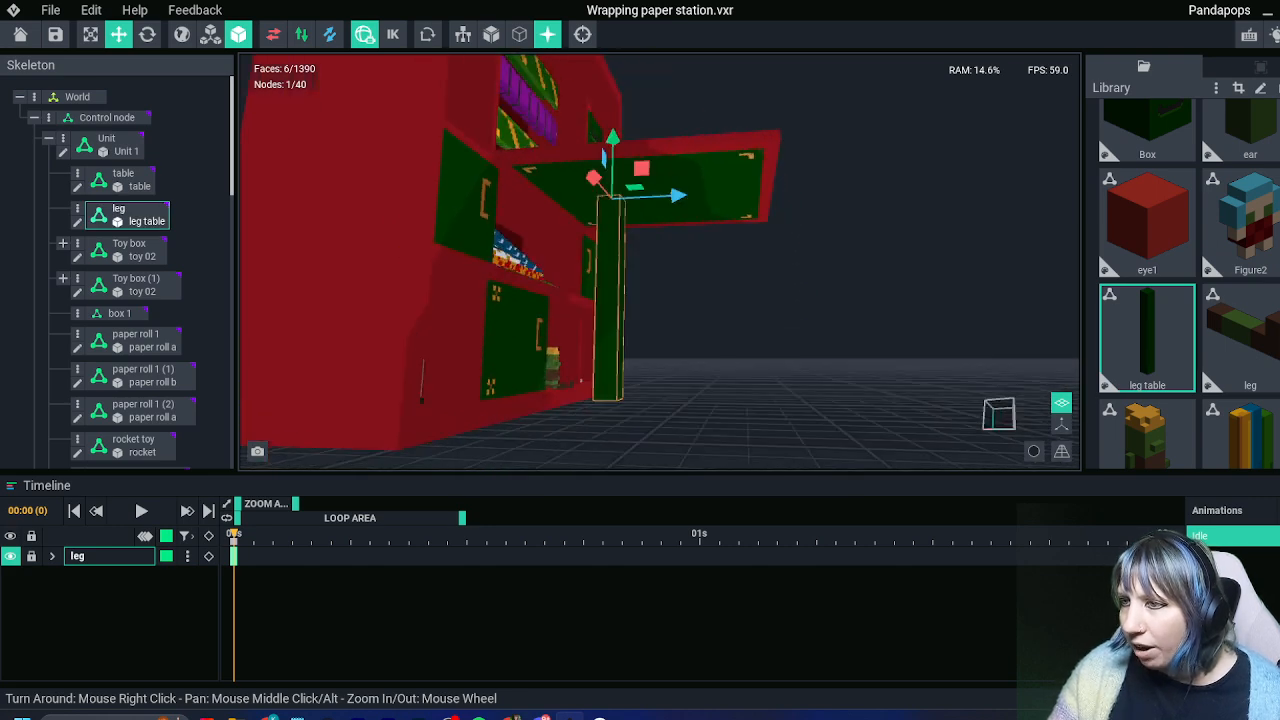
{"action": "left_click_drag", "start_coordinate": [613, 140], "coordinate": [612, 147]}
{"action": "right_click_drag", "start_coordinate": [672, 208], "coordinate": [654, 123]}
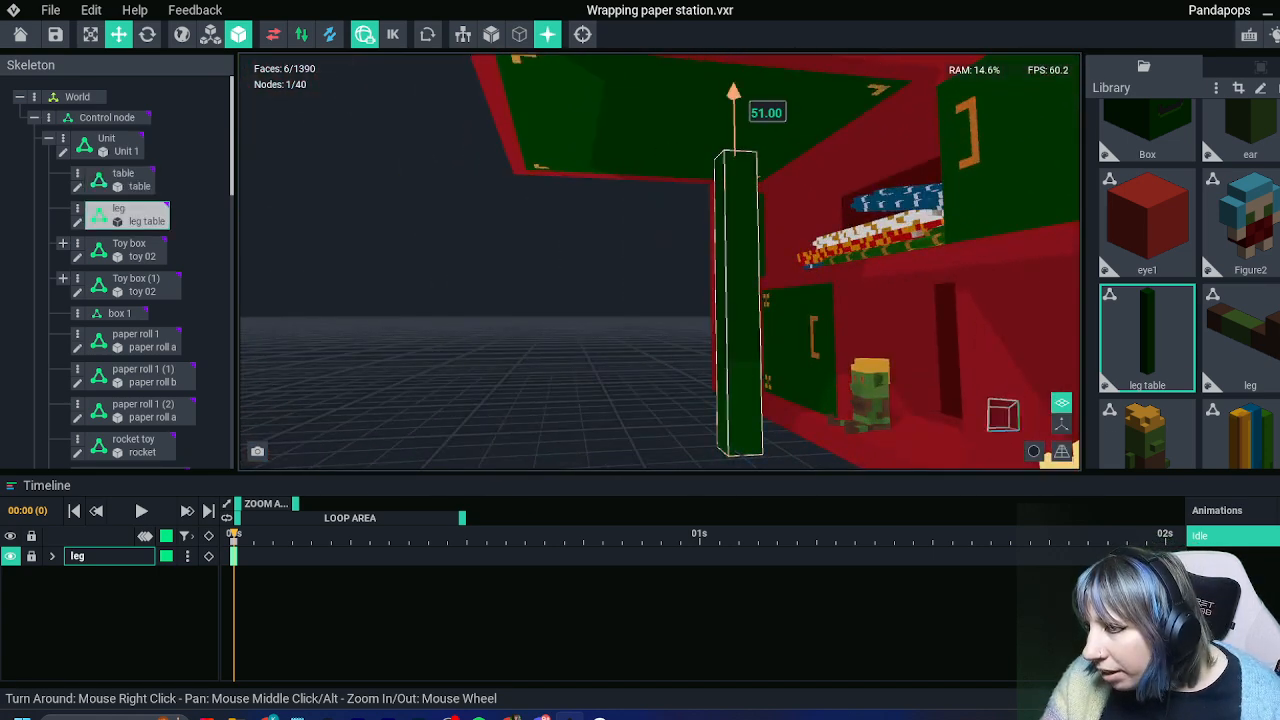
Open the leg table model for voxel editing
{"action": "left_click", "coordinate": [620, 250]}
{"action": "right_click_drag", "start_coordinate": [657, 123], "coordinate": [657, 123]}
{"action": "double_click", "coordinate": [549, 320]}
{"action": "right_click_drag", "start_coordinate": [531, 337], "coordinate": [531, 337]}
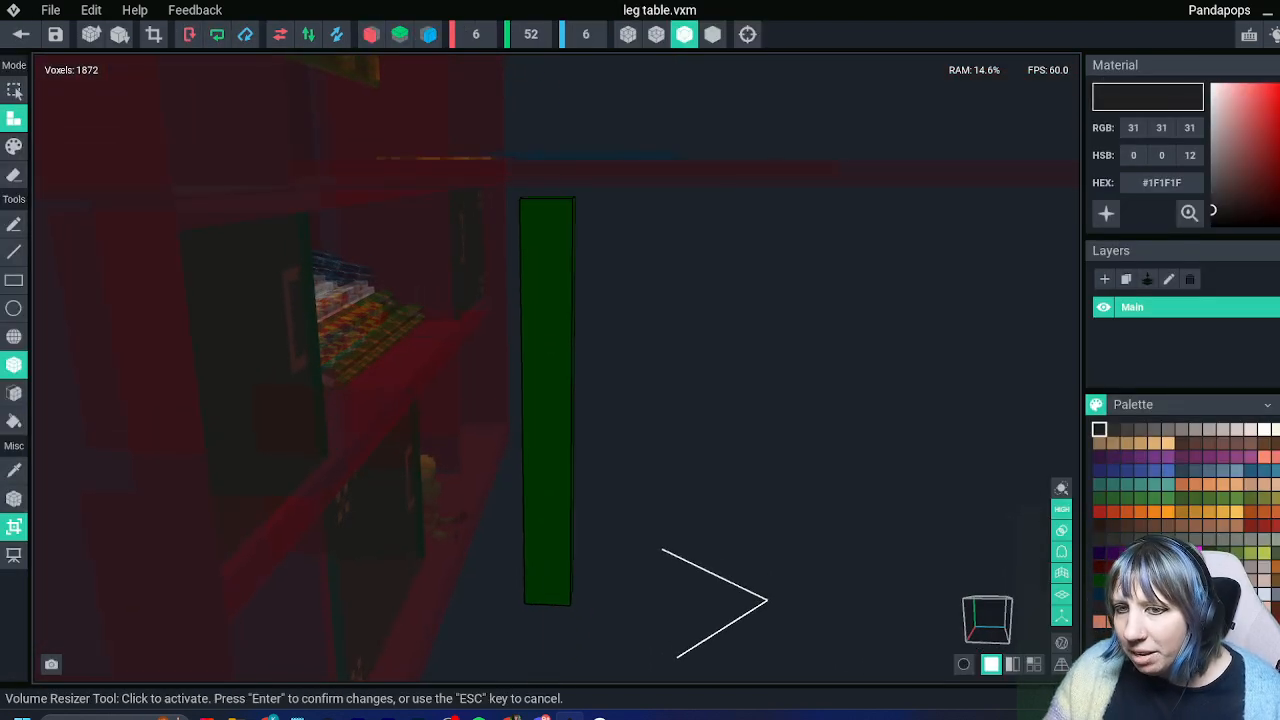
Set the leg model's volume height to 54 voxels
{"action": "left_click", "coordinate": [14, 526]}
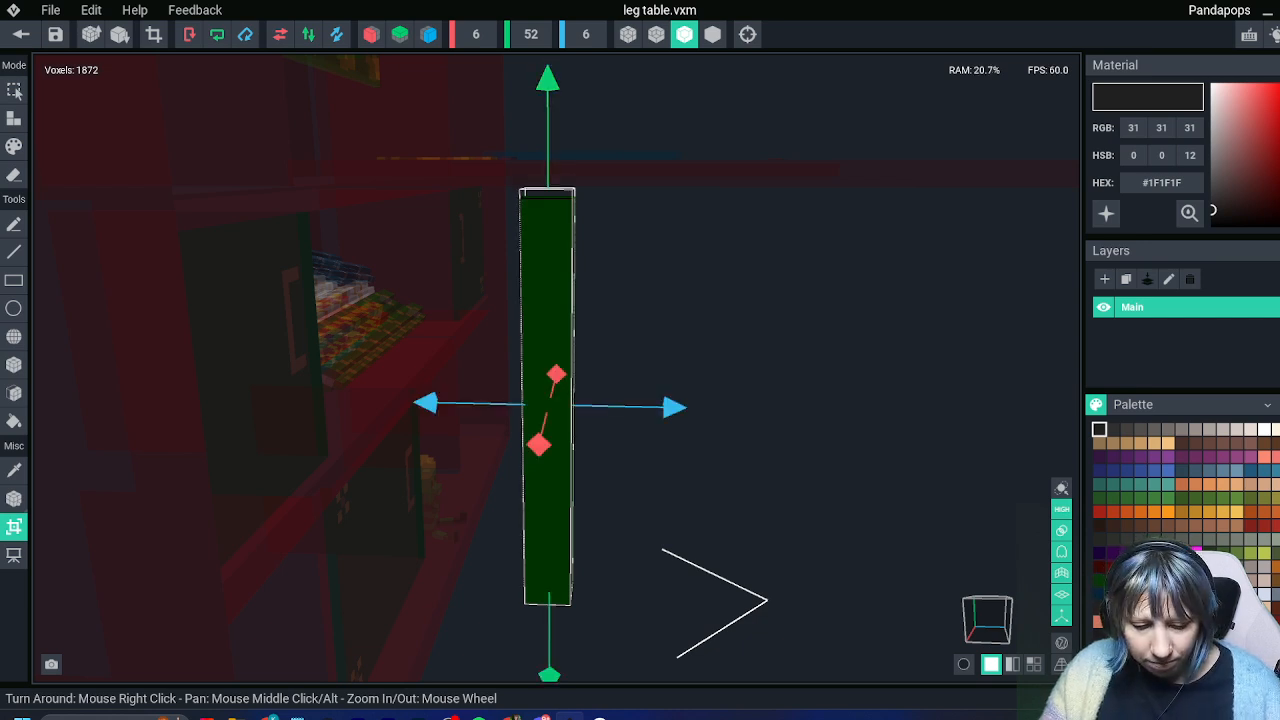
{"action": "key", "text": "Return"}
{"action": "right_click_drag", "start_coordinate": [523, 374], "coordinate": [523, 374]}
{"action": "scroll", "coordinate": [580, 281], "scroll_direction": "up", "scroll_amount": 3}
{"action": "right_click_drag", "start_coordinate": [578, 280], "coordinate": [549, 417]}
{"action": "scroll", "coordinate": [568, 268], "scroll_direction": "up", "scroll_amount": 2}
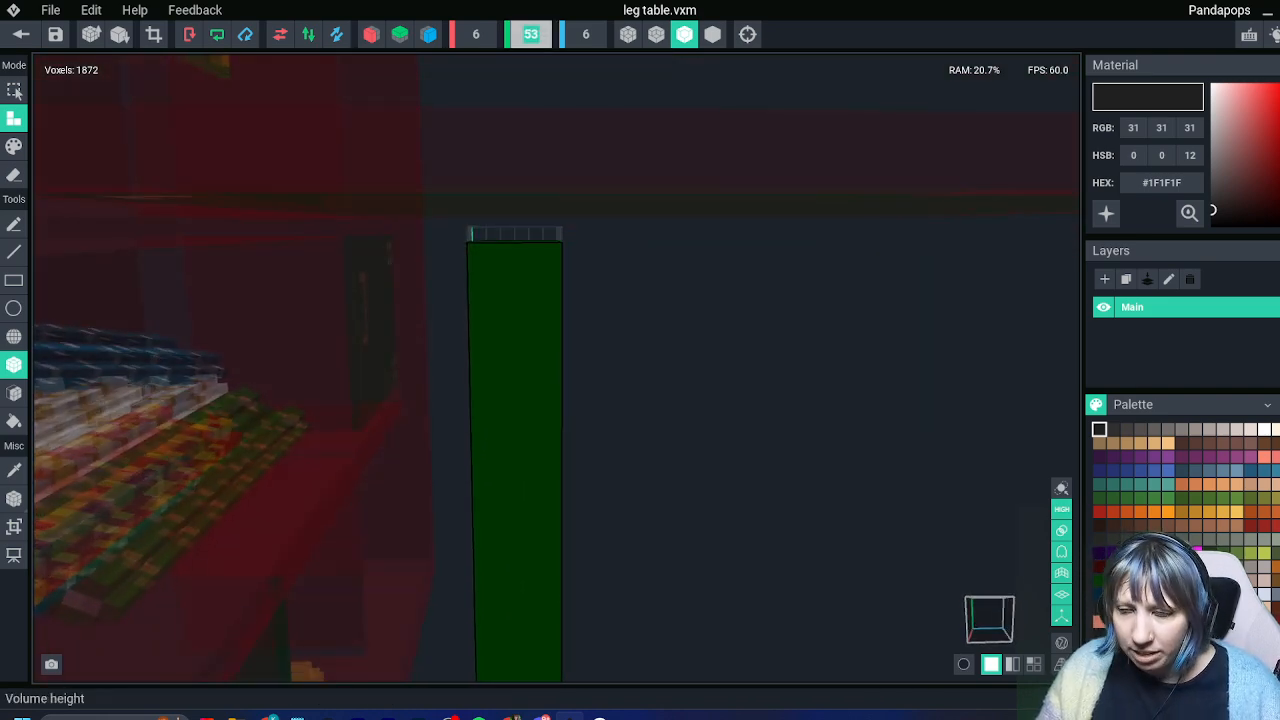
{"action": "left_click", "coordinate": [531, 34]}
{"action": "type", "text": "54"}
{"action": "key", "text": "Return"}
Sample the leg's dark green (#003600) and extend its top face to fill the added height
{"action": "right_click_drag", "start_coordinate": [549, 350], "coordinate": [551, 417]}
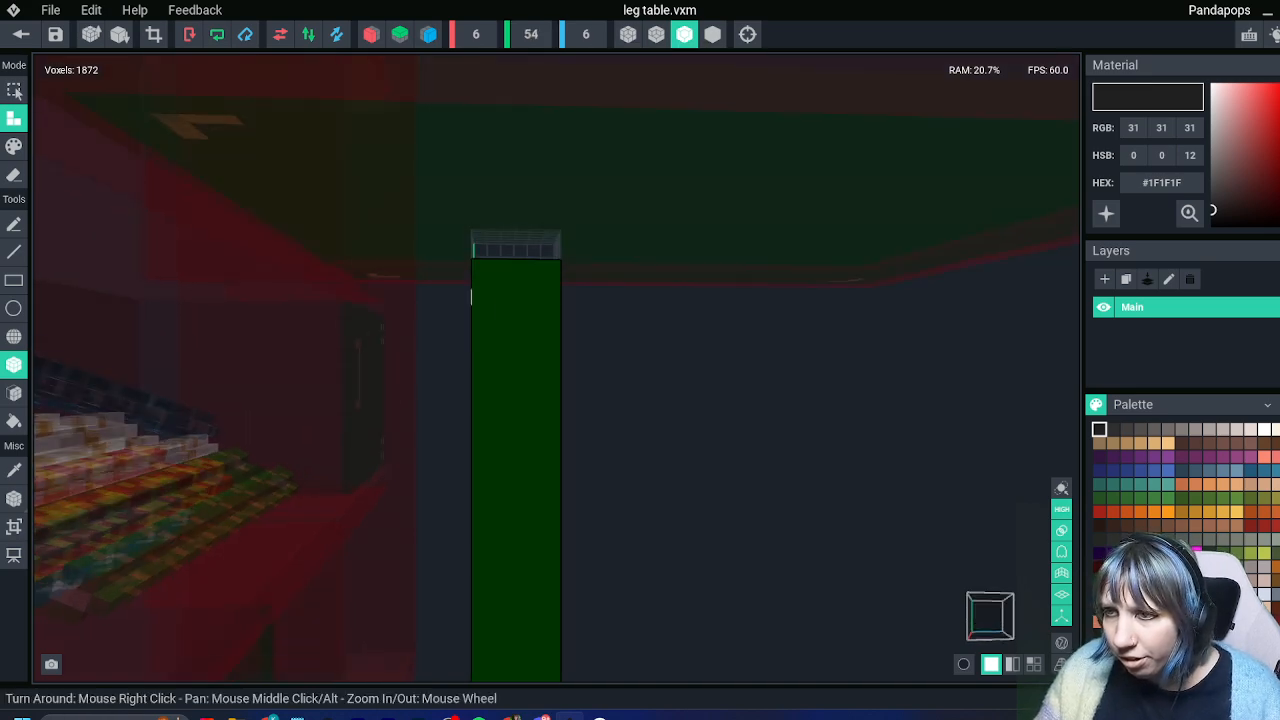
{"action": "key", "text": "i"}
{"action": "left_click", "coordinate": [508, 371]}
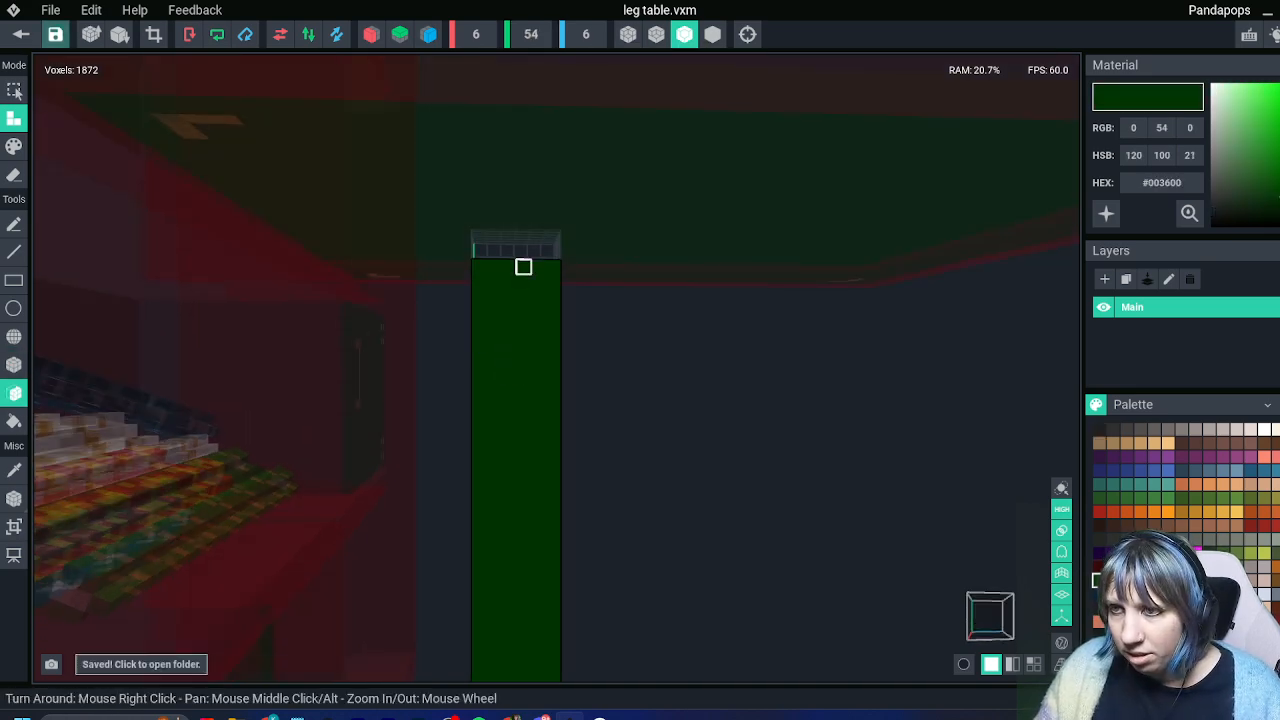
{"action": "right_click_drag", "start_coordinate": [508, 252], "coordinate": [490, 430]}
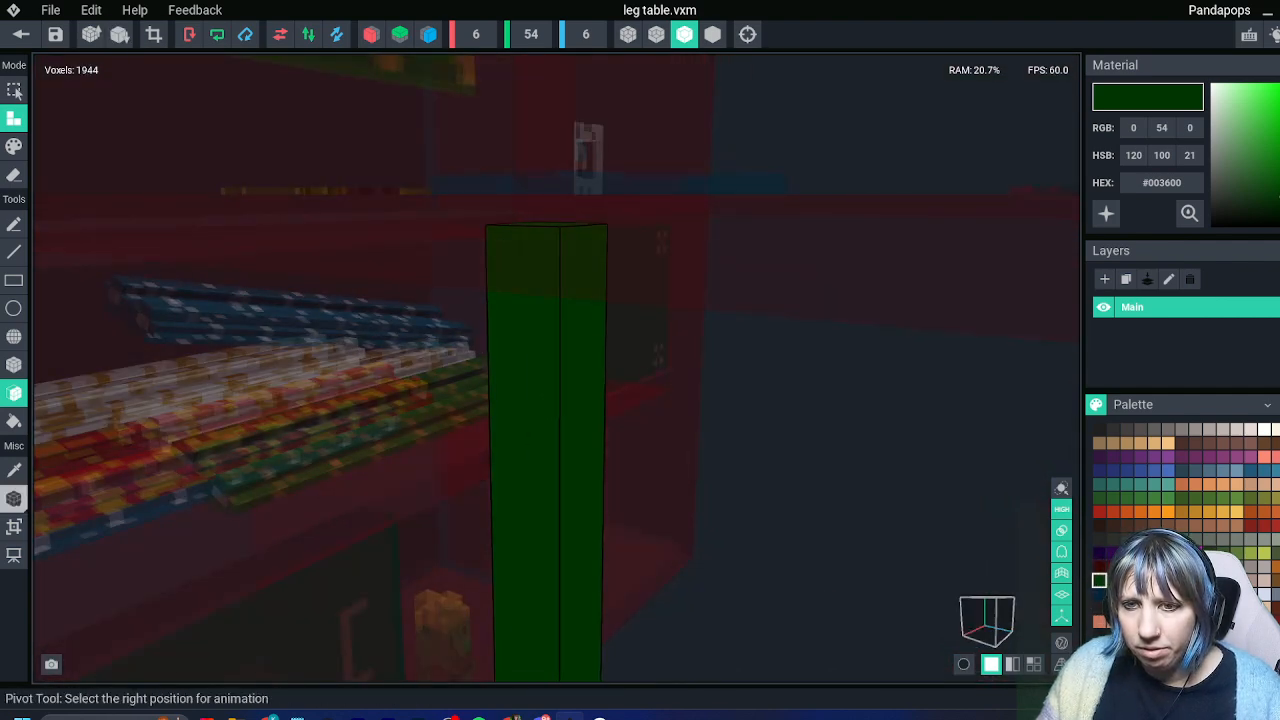
Raise the leg's pivot to the top of the model and return to the Wrapping paper station scene
{"action": "left_click", "coordinate": [14, 498]}
{"action": "left_click_drag", "start_coordinate": [547, 152], "coordinate": [551, 118]}
{"action": "left_click", "coordinate": [21, 34]}
Raise the lengthened table leg to a height of 54 against the table's underside
{"action": "left_click", "coordinate": [515, 264]}
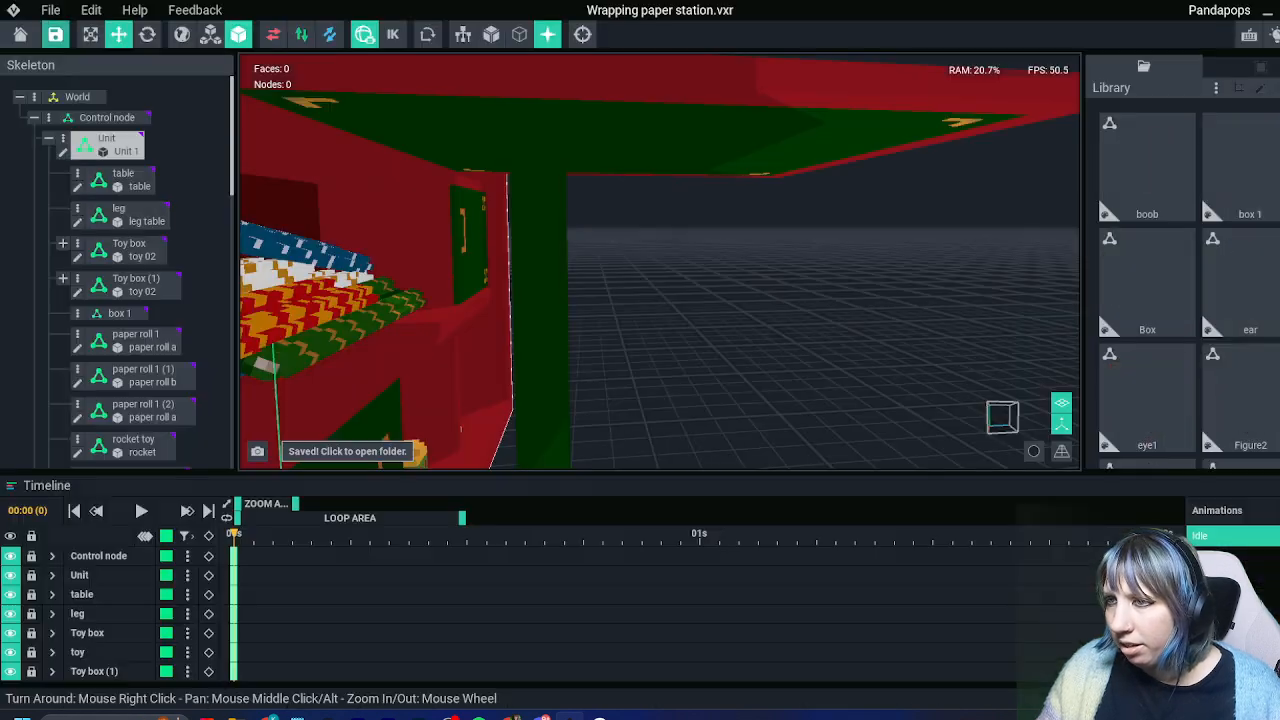
{"action": "left_click_drag", "start_coordinate": [537, 100], "coordinate": [537, 80]}
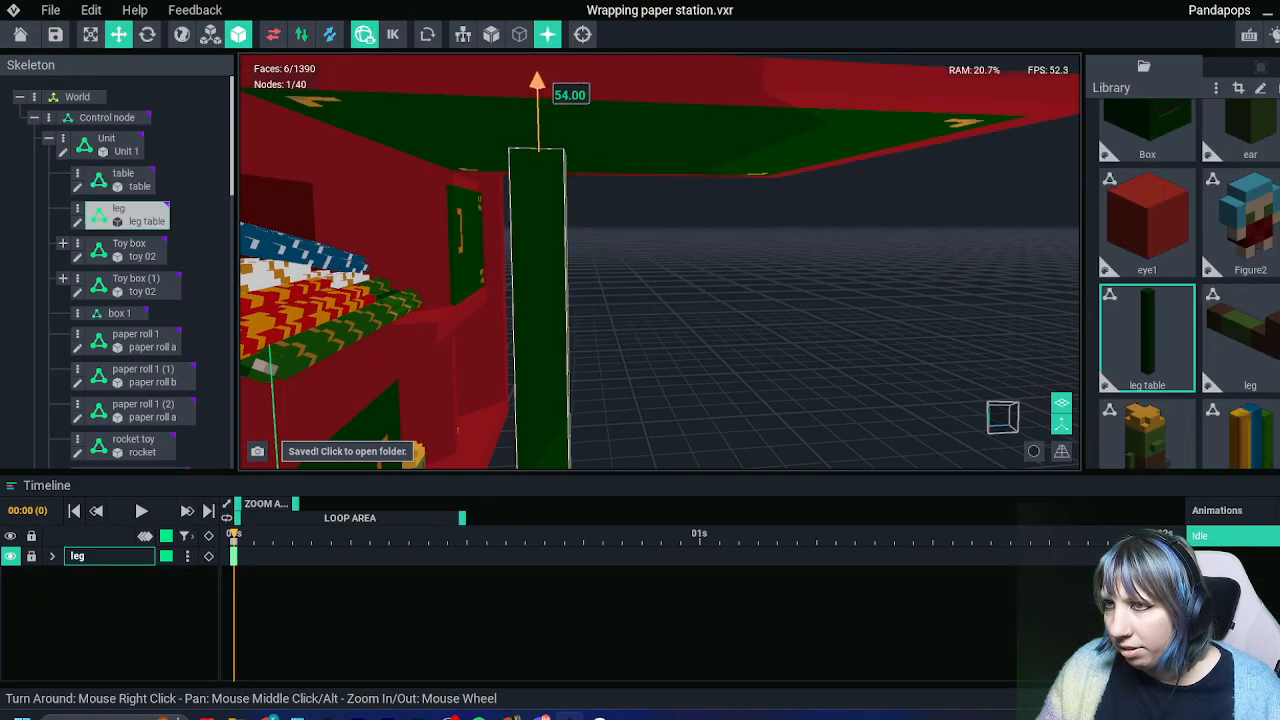
{"action": "scroll", "coordinate": [640, 262], "scroll_direction": "down", "scroll_amount": 2}
{"action": "middle_click_drag", "start_coordinate": [760, 320], "coordinate": [750, 246]}
Slide the leg outward away from the unit, so it supports the table farther along its underside
{"action": "left_click", "coordinate": [750, 280]}
{"action": "right_click_drag", "start_coordinate": [750, 280], "coordinate": [670, 248]}
{"action": "middle_click_drag", "start_coordinate": [600, 240], "coordinate": [582, 392]}
{"action": "left_click", "coordinate": [582, 392]}
{"action": "left_click_drag", "start_coordinate": [609, 209], "coordinate": [703, 209]}
{"action": "right_click_drag", "start_coordinate": [643, 227], "coordinate": [645, 228]}
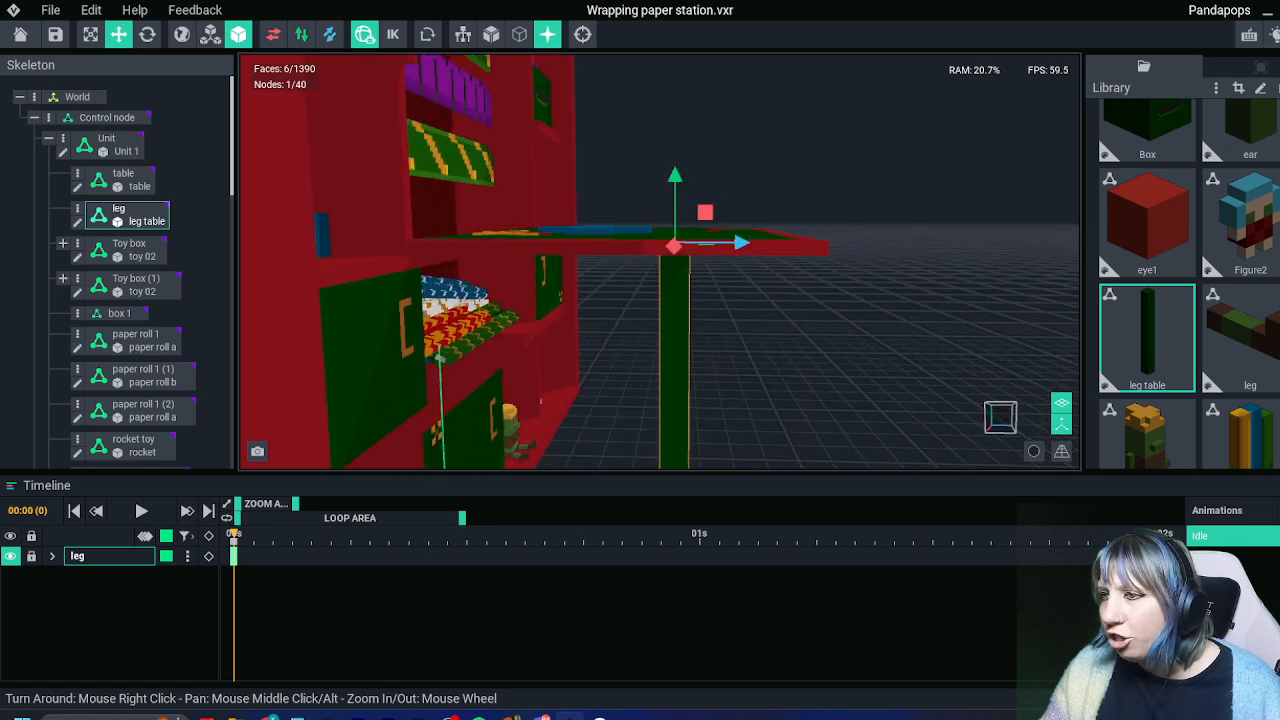
Rotate the table back up to 0° to close it against the unit
{"action": "left_click", "coordinate": [636, 243]}
{"action": "left_click", "coordinate": [147, 34]}
{"action": "middle_click_drag", "start_coordinate": [560, 240], "coordinate": [569, 257]}
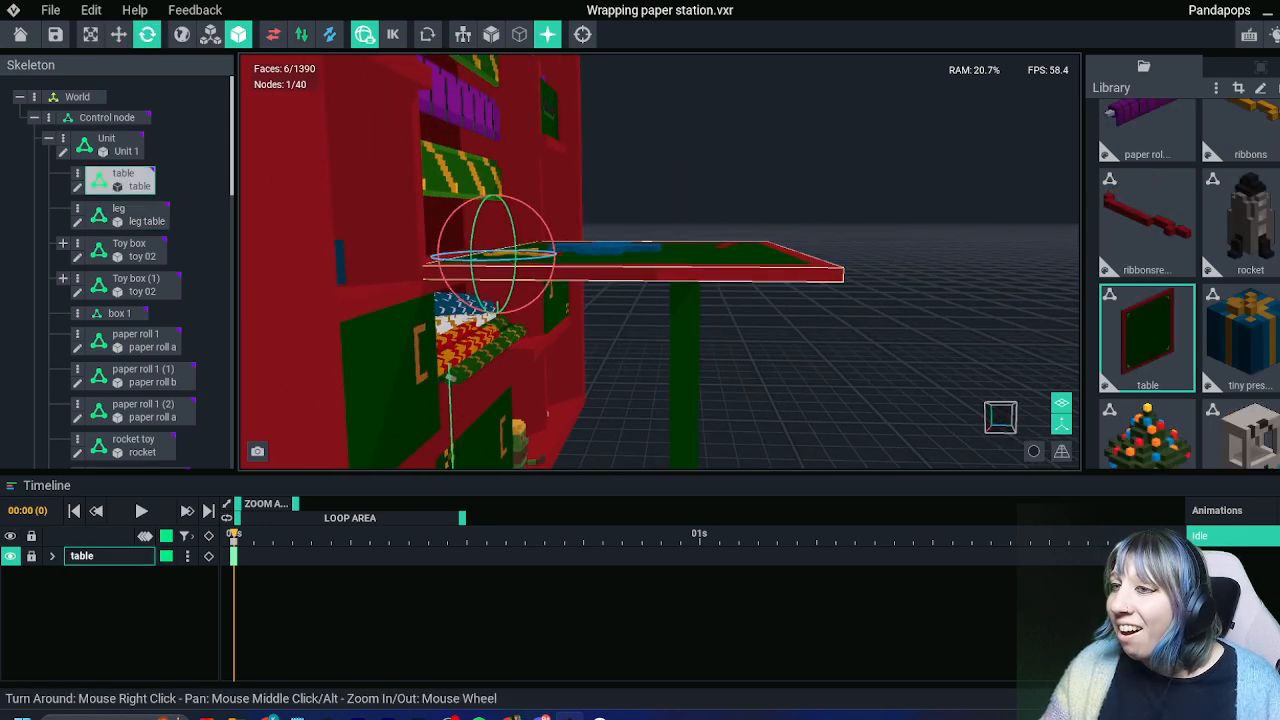
{"action": "left_click_drag", "start_coordinate": [554, 252], "coordinate": [494, 198]}
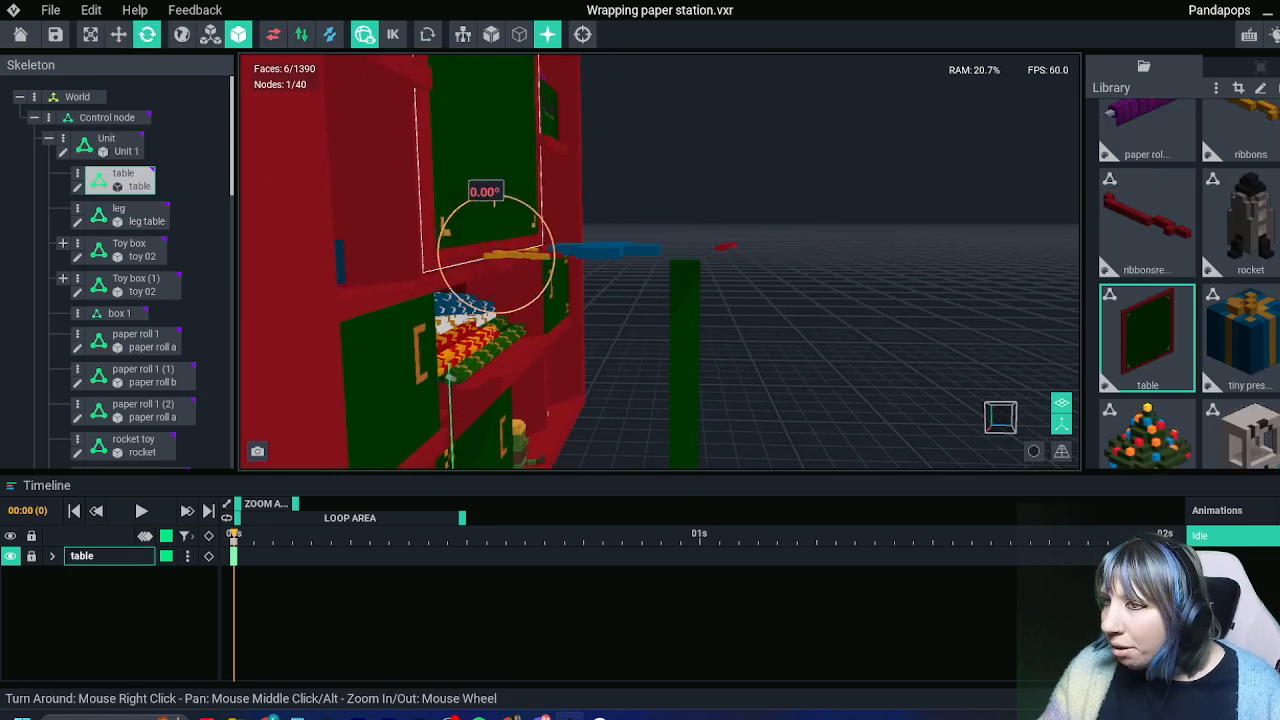
{"action": "right_click_drag", "start_coordinate": [660, 260], "coordinate": [605, 315]}
{"action": "left_click_drag", "start_coordinate": [578, 326], "coordinate": [492, 284]}
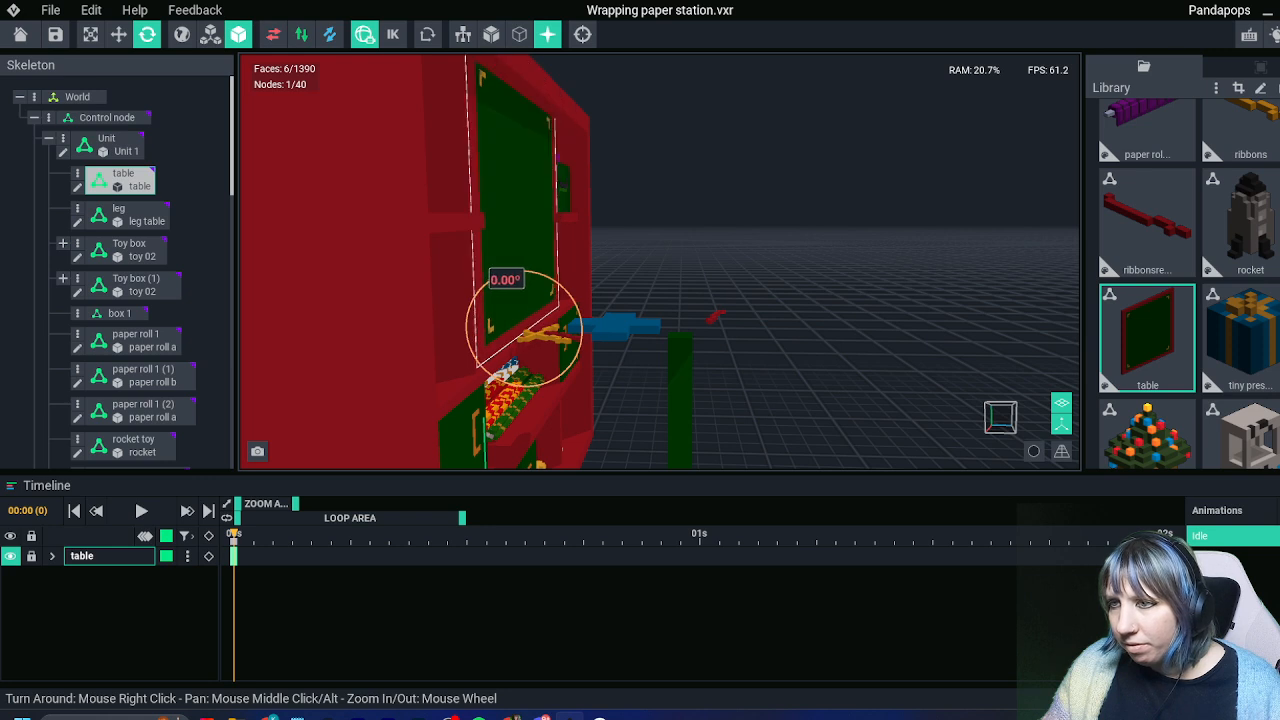
Raise the table leg above the shelf and push it back against the closed table panel
{"action": "left_click", "coordinate": [680, 400]}
{"action": "left_click", "coordinate": [119, 34]}
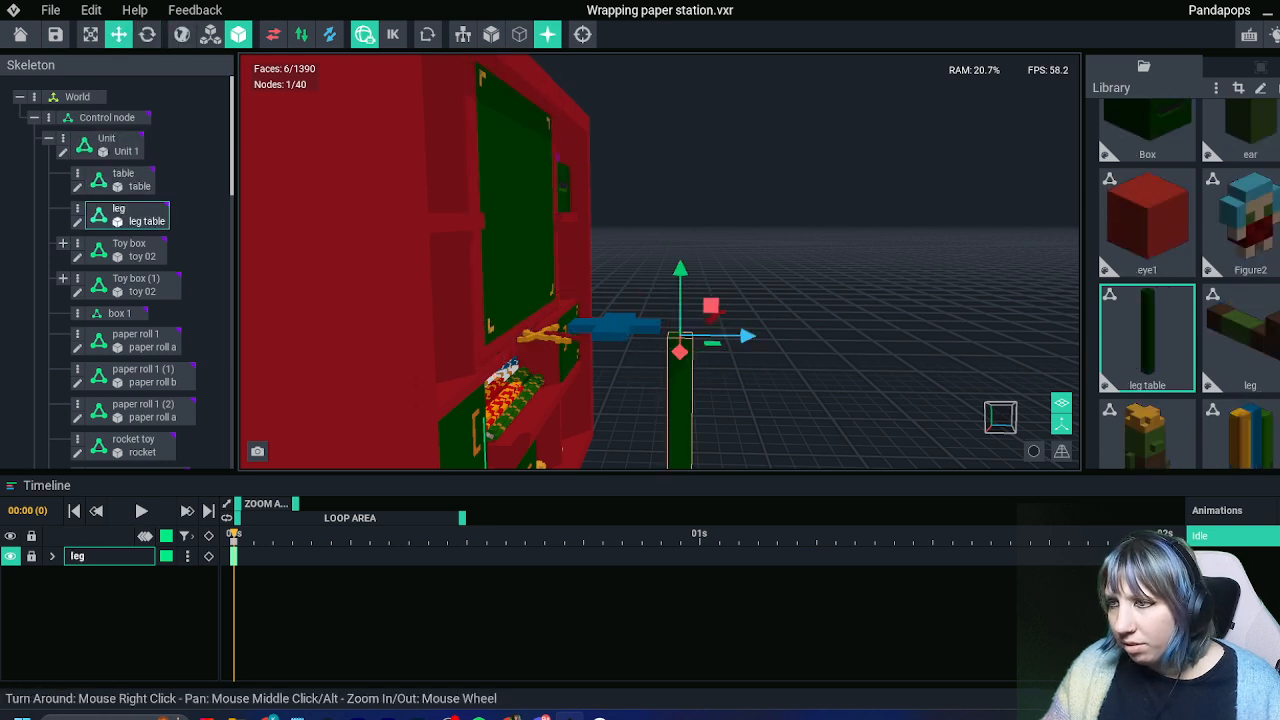
{"action": "left_click_drag", "start_coordinate": [680, 285], "coordinate": [680, 205]}
{"action": "left_click_drag", "start_coordinate": [745, 123], "coordinate": [590, 124]}
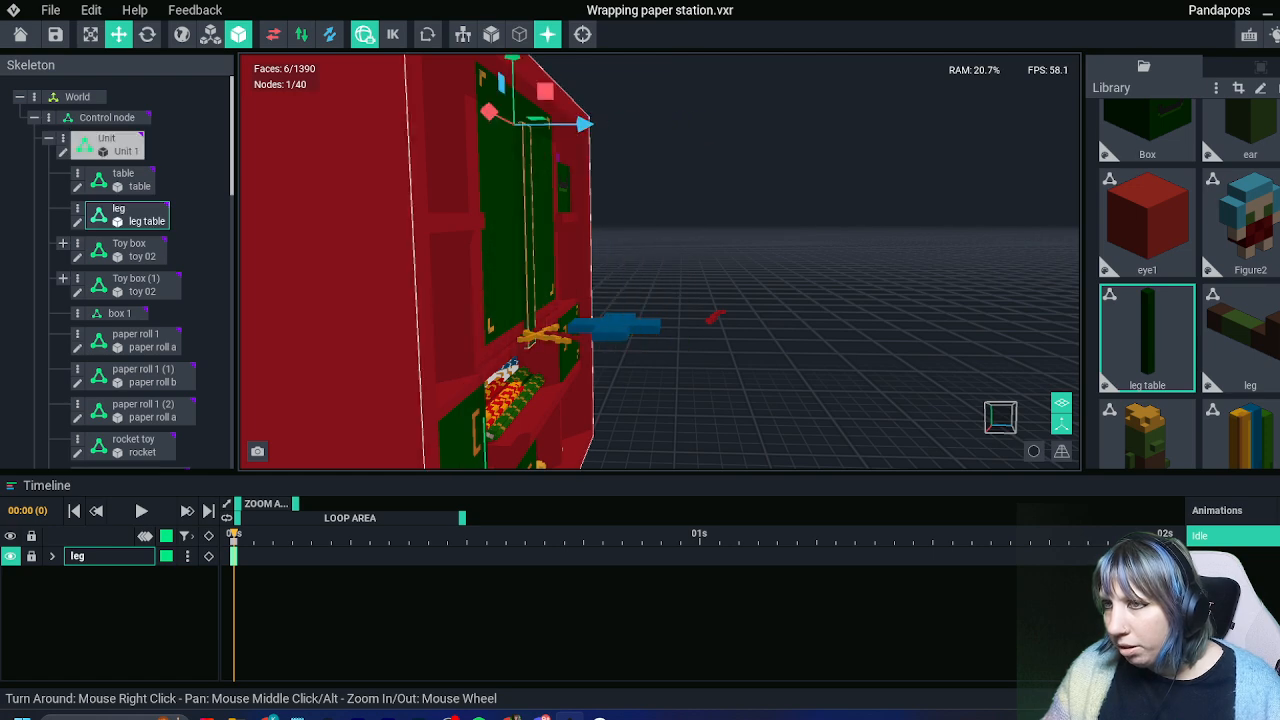
Fine-tune the leg's depth within the upright table panel
{"action": "right_click_drag", "start_coordinate": [558, 149], "coordinate": [560, 151]}
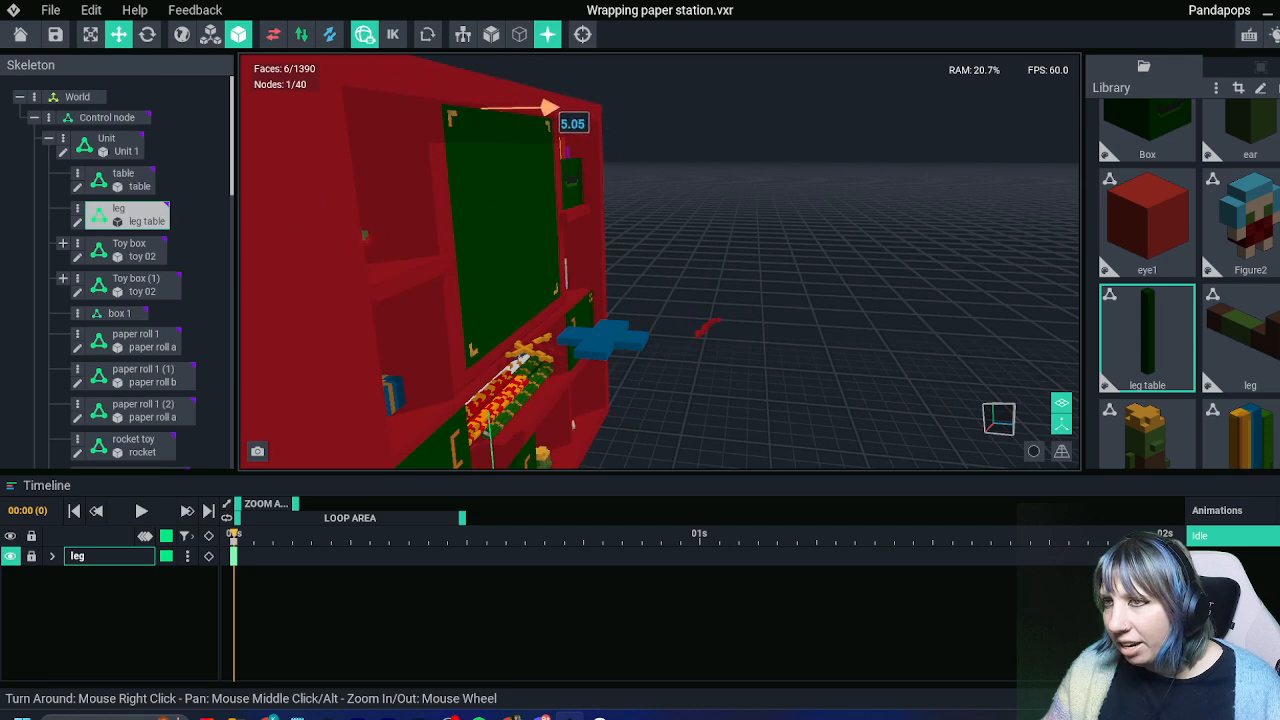
{"action": "right_click_drag", "start_coordinate": [573, 165], "coordinate": [571, 163]}
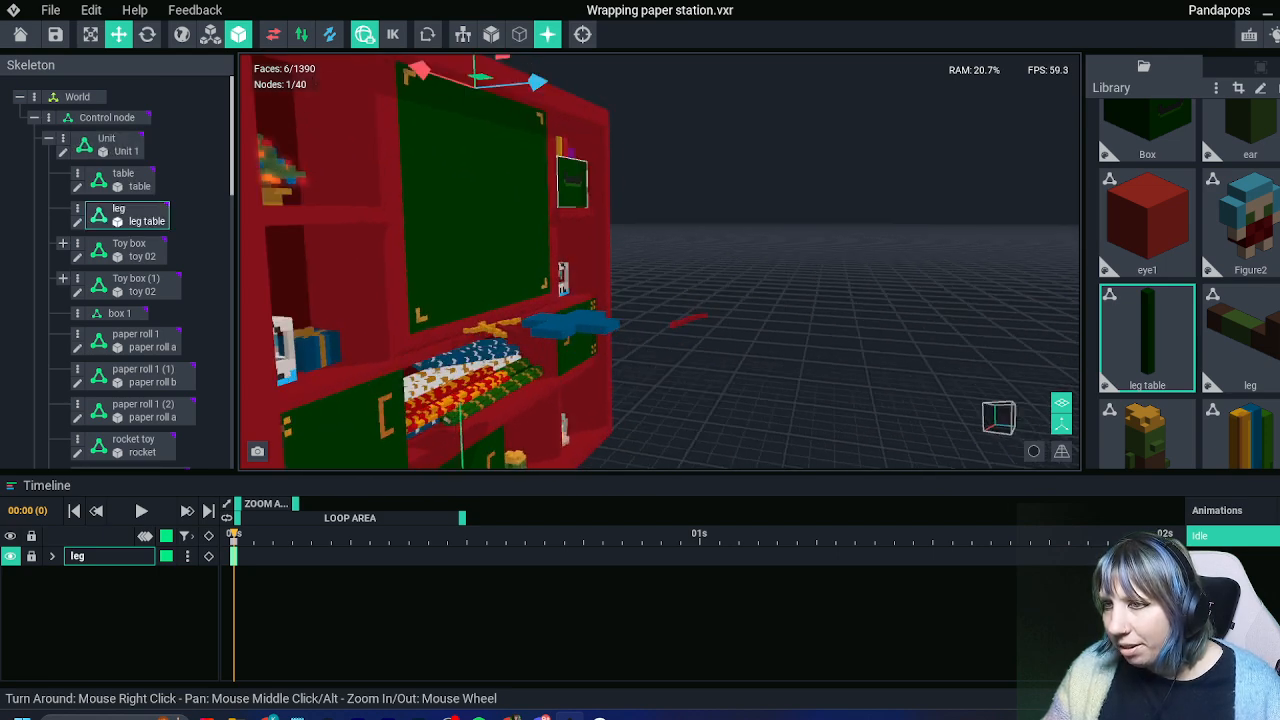
{"action": "scroll", "coordinate": [571, 163], "scroll_direction": "up", "scroll_amount": 2}
{"action": "middle_click_drag", "start_coordinate": [557, 218], "coordinate": [583, 238]}
{"action": "left_click_drag", "start_coordinate": [532, 78], "coordinate": [540, 77]}
{"action": "right_click_drag", "start_coordinate": [570, 140], "coordinate": [571, 141]}
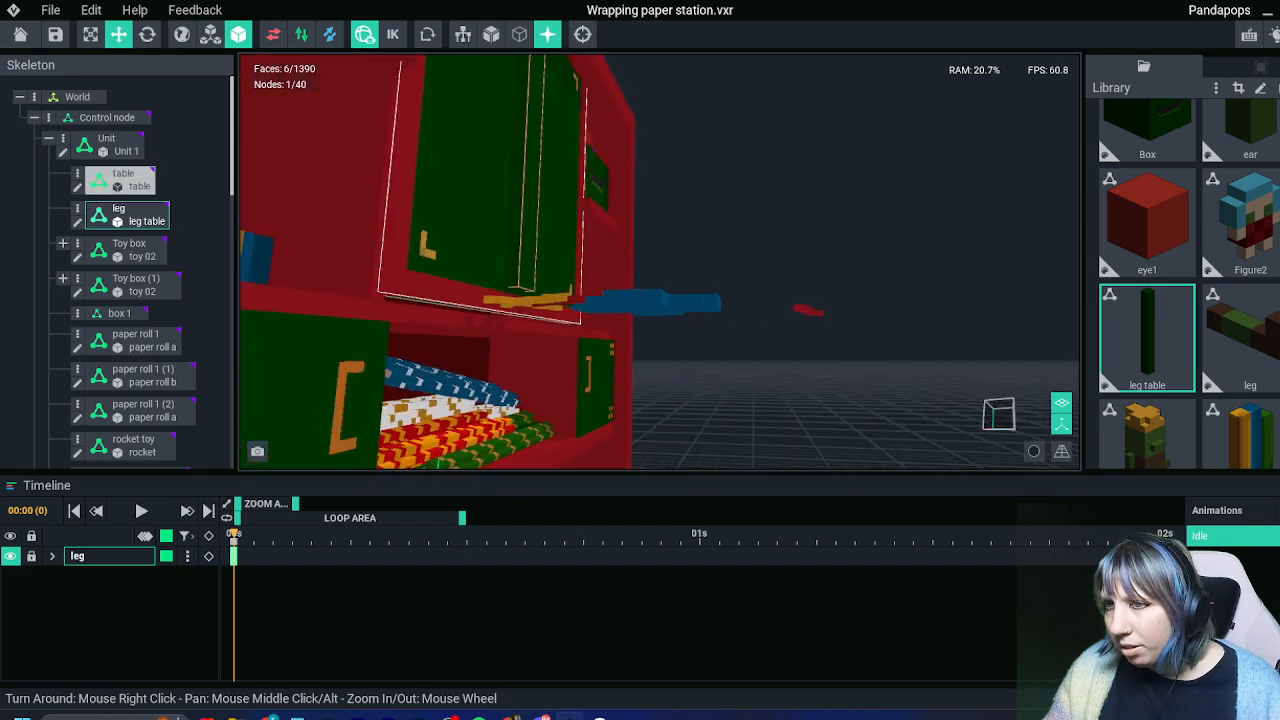
Select the upright table and rotate it down to its horizontal open position again
{"action": "left_click", "coordinate": [469, 294]}
{"action": "right_click_drag", "start_coordinate": [469, 294], "coordinate": [470, 294]}
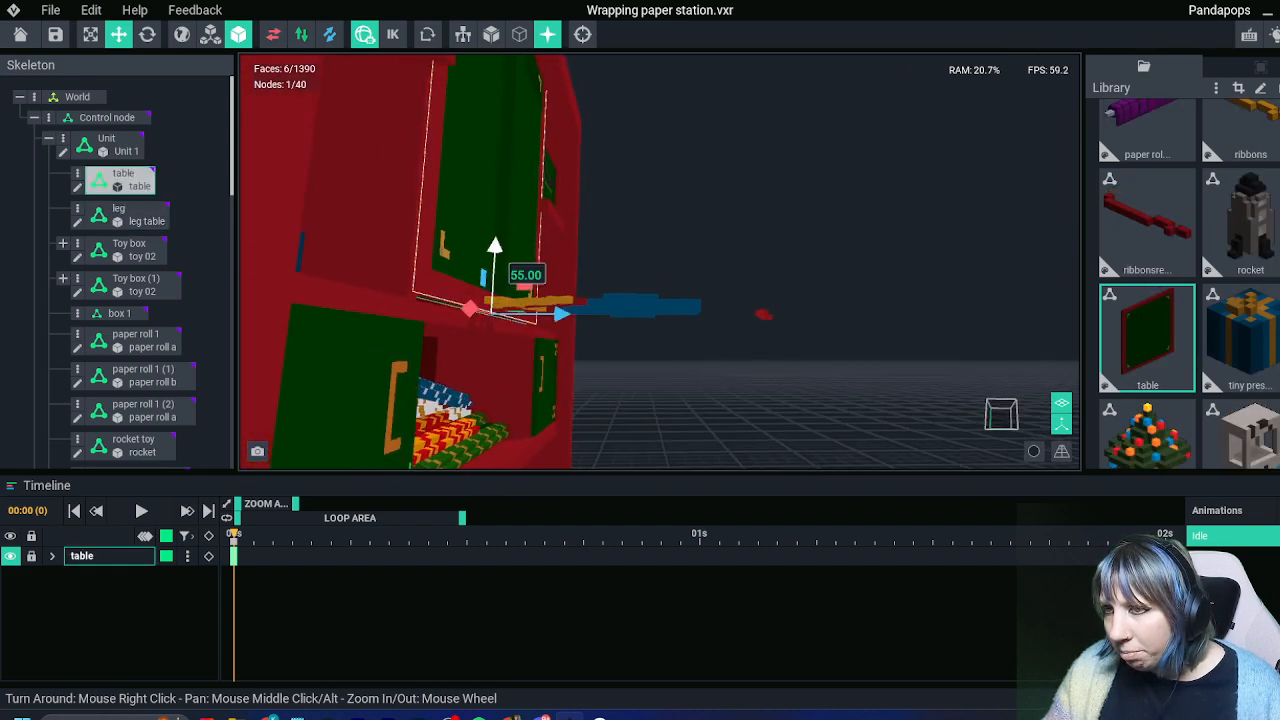
{"action": "left_click_drag", "start_coordinate": [494, 253], "coordinate": [494, 252]}
{"action": "right_click_drag", "start_coordinate": [494, 252], "coordinate": [485, 246]}
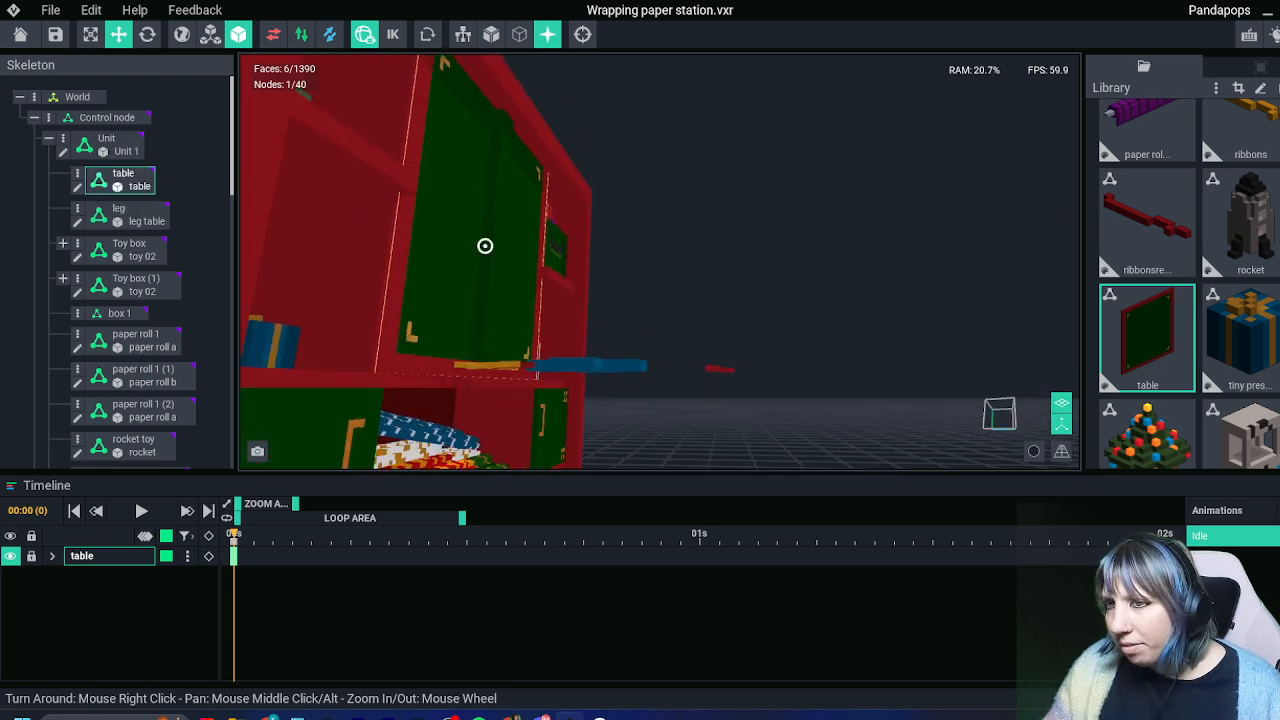
{"action": "left_click", "coordinate": [147, 34]}
{"action": "left_click_drag", "start_coordinate": [519, 334], "coordinate": [526, 431]}
{"action": "left_click", "coordinate": [526, 431]}
{"action": "key", "text": "ctrl+z"}
{"action": "left_click_drag", "start_coordinate": [519, 334], "coordinate": [576, 452]}
{"action": "left_click", "coordinate": [650, 420]}
{"action": "right_click_drag", "start_coordinate": [650, 420], "coordinate": [636, 468]}
Slide the upright leg back into the unit behind the paper rolls, to a depth of -11.78, and deselect it
{"action": "left_click", "coordinate": [480, 240]}
{"action": "left_click", "coordinate": [118, 34]}
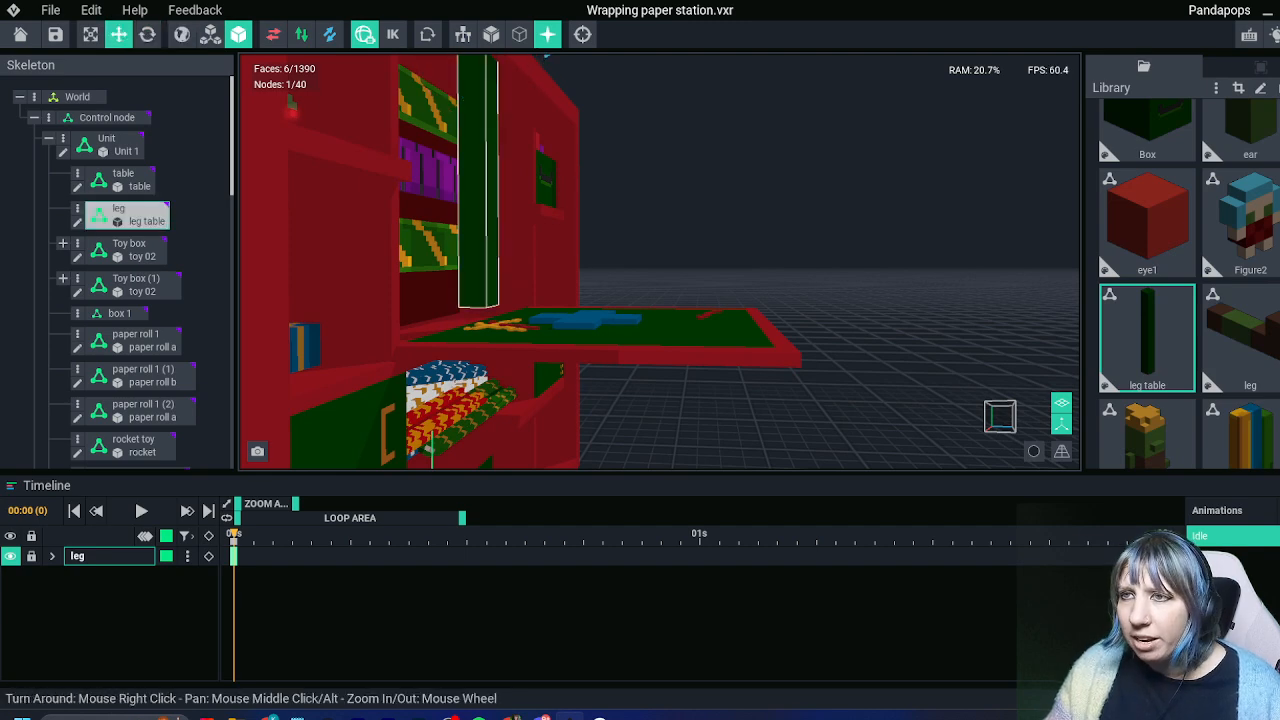
{"action": "scroll", "coordinate": [565, 440], "scroll_direction": "down", "scroll_amount": 3}
{"action": "left_click_drag", "start_coordinate": [558, 118], "coordinate": [488, 120]}
{"action": "right_click_drag", "start_coordinate": [488, 120], "coordinate": [457, 137]}
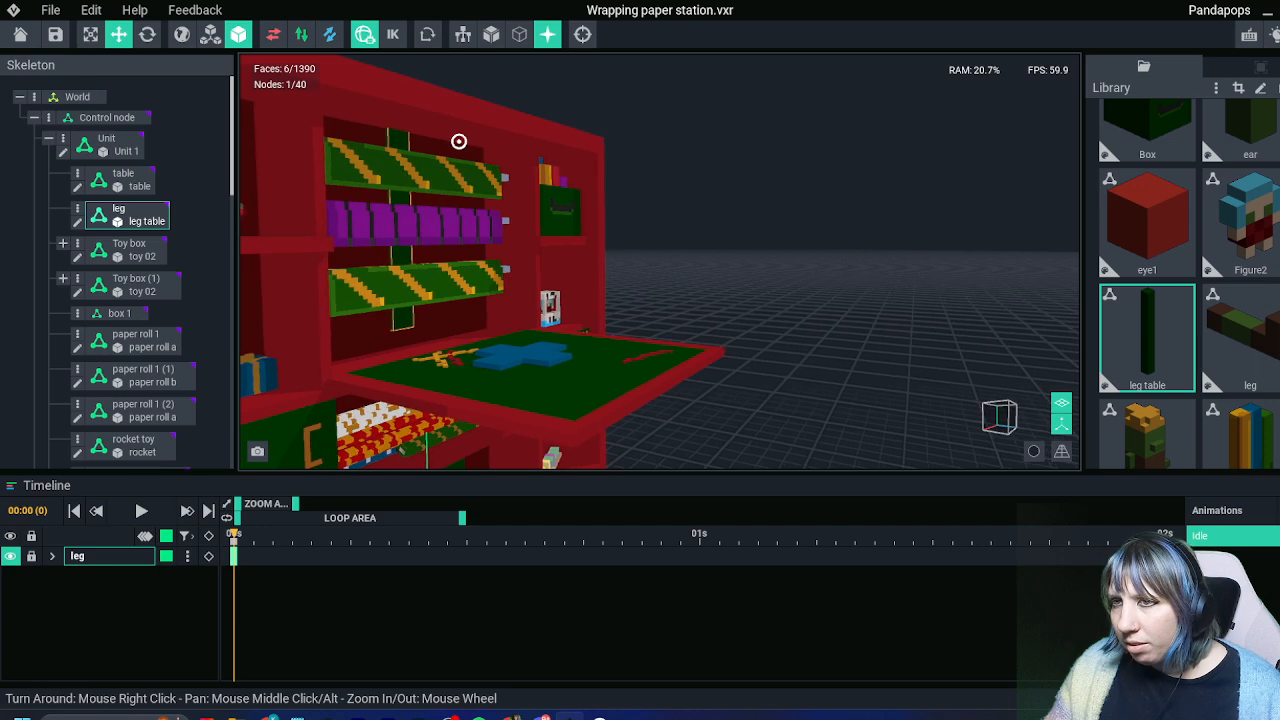
{"action": "left_click_drag", "start_coordinate": [389, 107], "coordinate": [439, 146]}
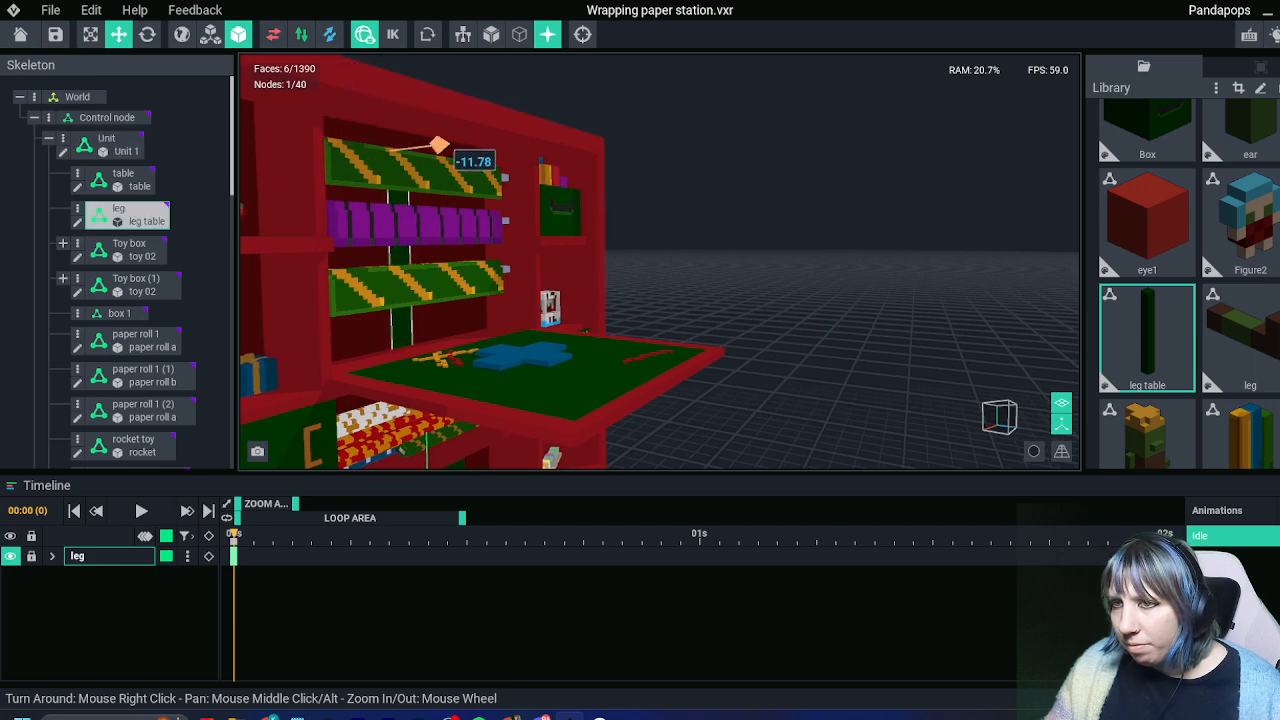
{"action": "right_click_drag", "start_coordinate": [466, 174], "coordinate": [467, 190]}
{"action": "left_click", "coordinate": [466, 174]}
{"action": "scroll", "coordinate": [468, 174], "scroll_direction": "down", "scroll_amount": 3}
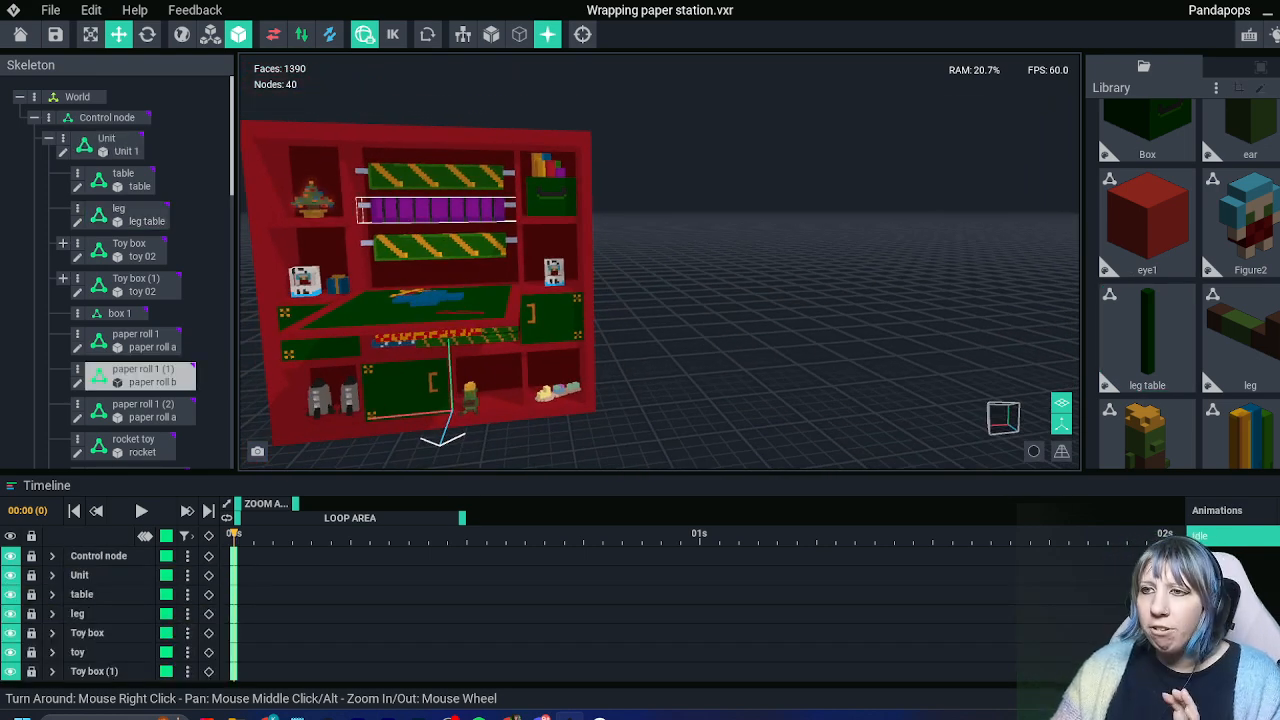
Open the middle paper roll's model, recolour its purple paper to #9C15A4, and save the changes when returning to the scene
{"action": "left_click", "coordinate": [462, 209]}
{"action": "double_click", "coordinate": [462, 209]}
{"action": "scroll", "coordinate": [584, 365], "scroll_direction": "up", "scroll_amount": 5}
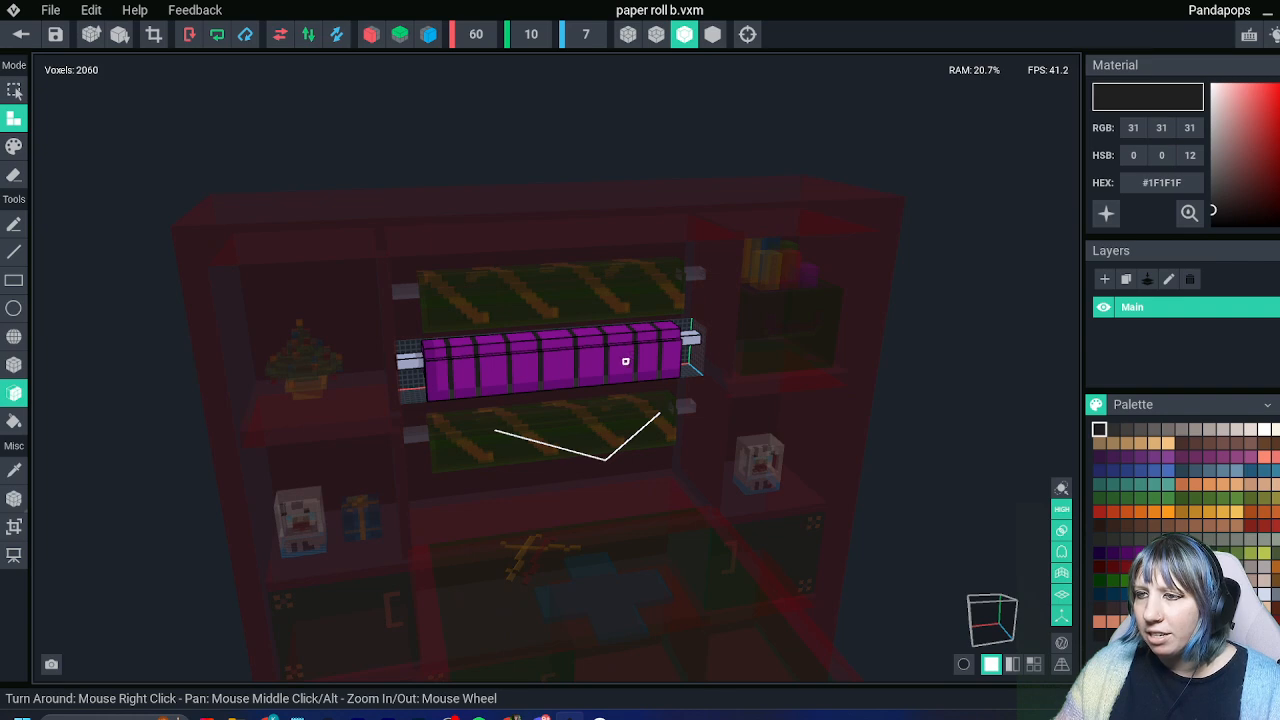
{"action": "right_click_drag", "start_coordinate": [516, 368], "coordinate": [470, 380]}
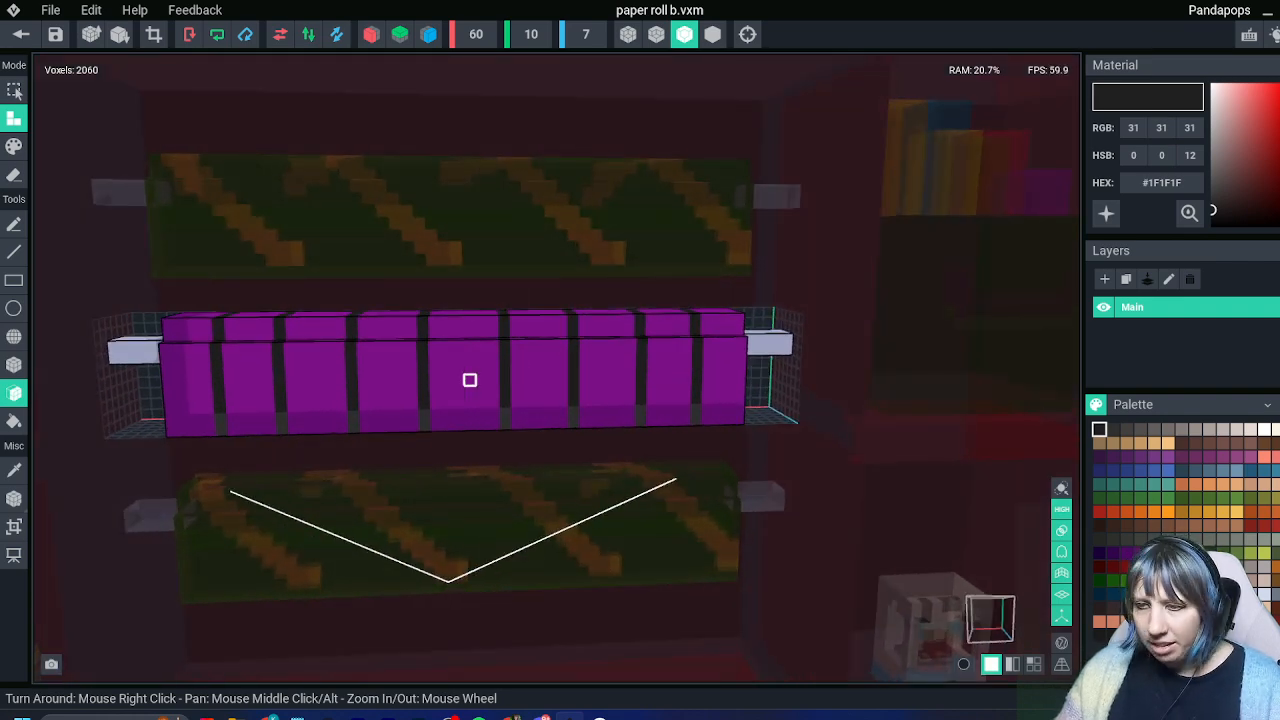
{"action": "key", "text": "i"}
{"action": "left_click", "coordinate": [470, 380]}
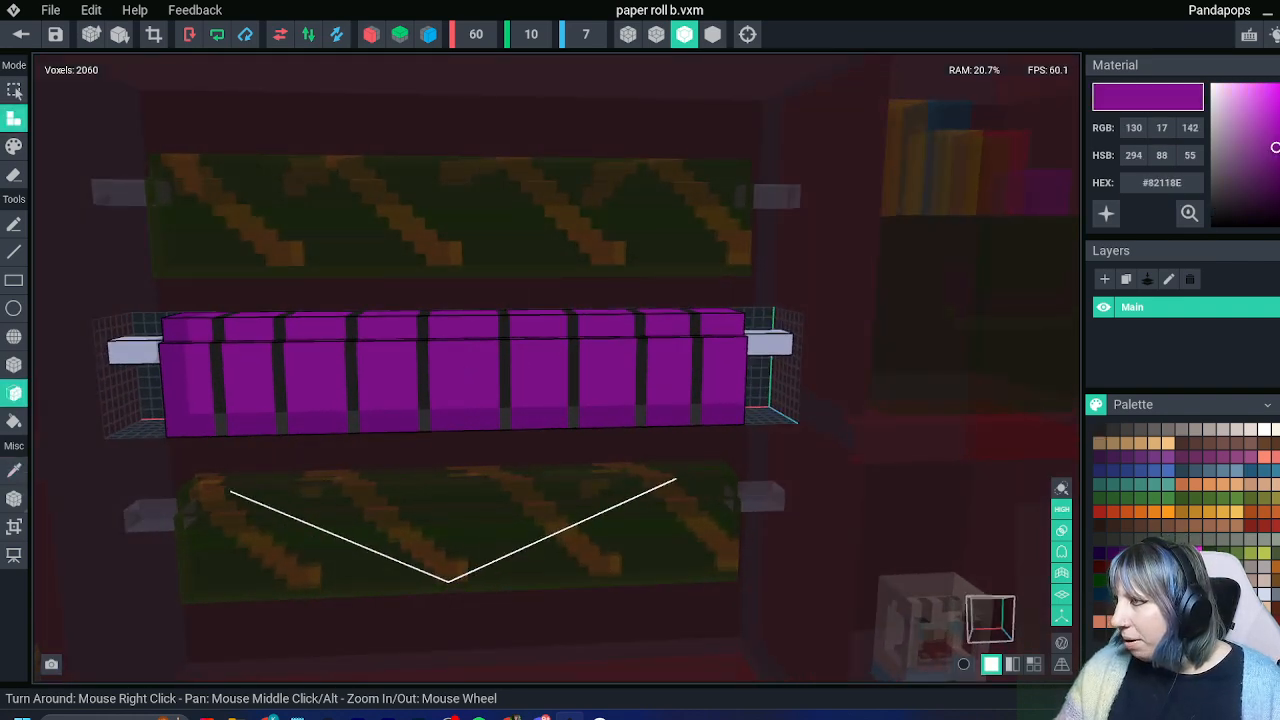
{"action": "left_click", "coordinate": [1168, 553]}
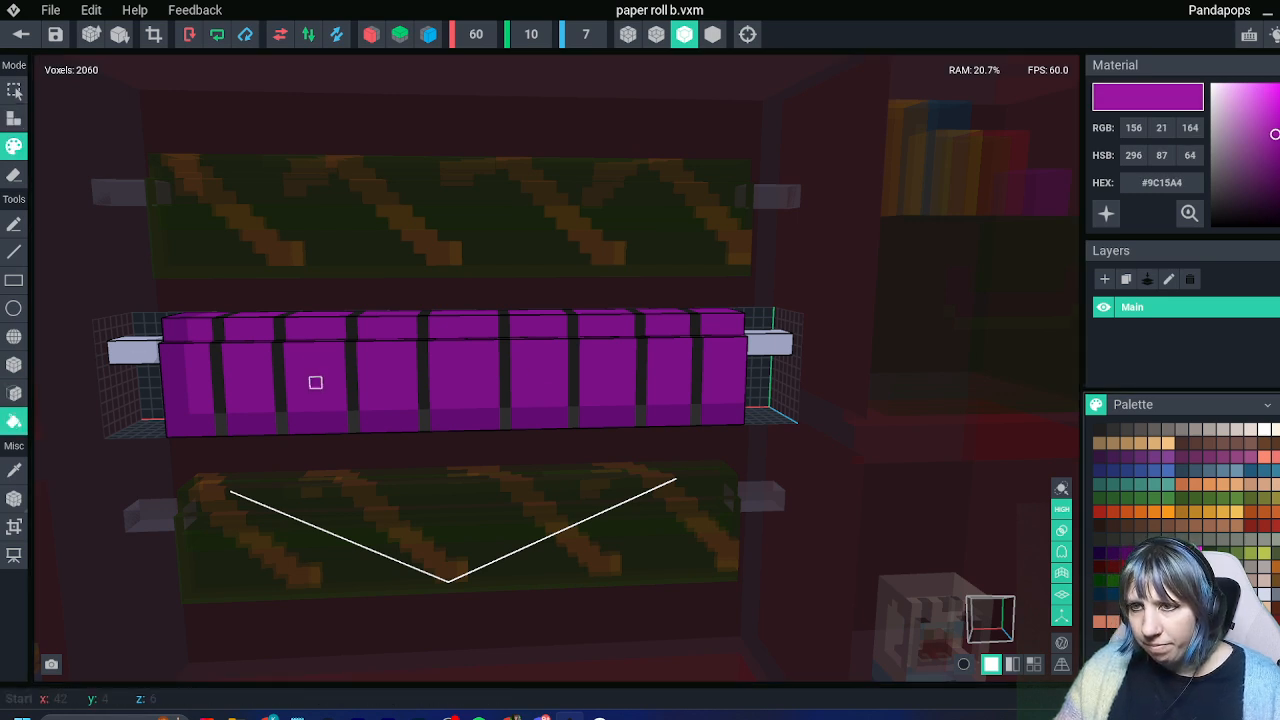
{"action": "left_click", "coordinate": [21, 35]}
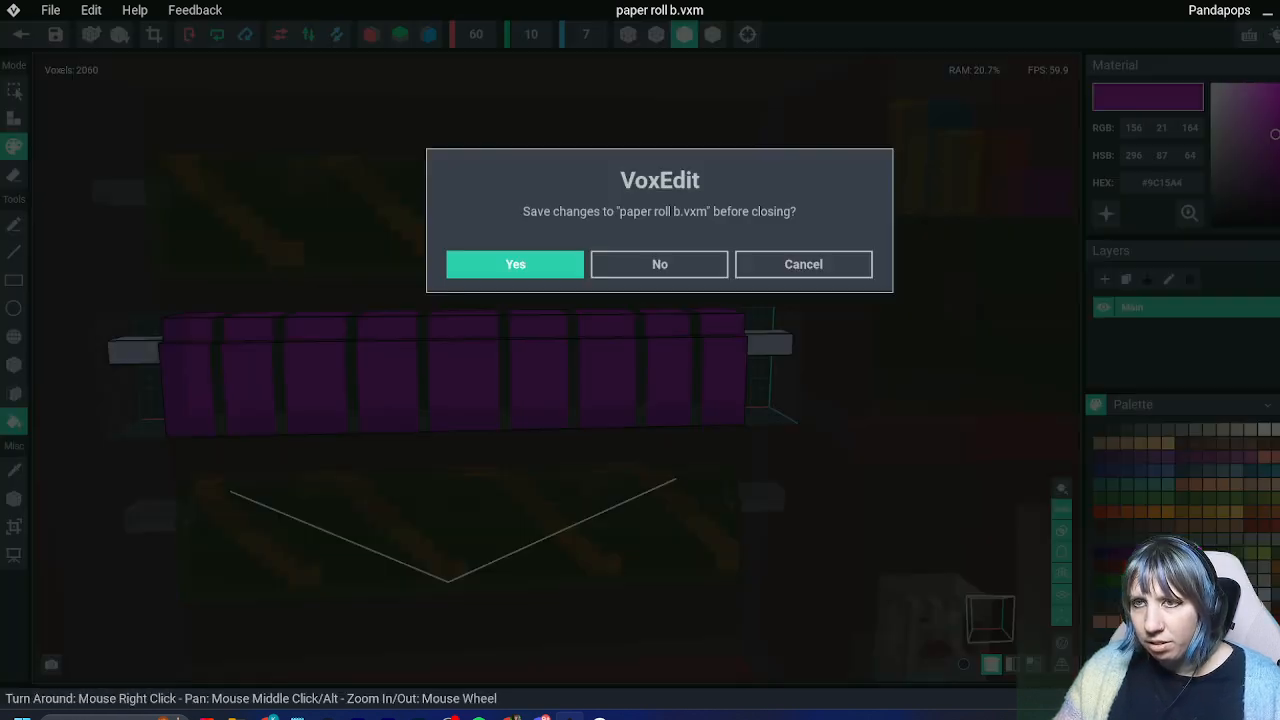
{"action": "left_click", "coordinate": [515, 264]}
Examine the recoloured middle roll against the other paper rolls and the complete unit from the front
{"action": "right_click_drag", "start_coordinate": [515, 264], "coordinate": [480, 235]}
{"action": "scroll", "coordinate": [651, 340], "scroll_direction": "up", "scroll_amount": 2}
{"action": "right_click_drag", "start_coordinate": [651, 340], "coordinate": [665, 392]}
{"action": "scroll", "coordinate": [668, 130], "scroll_direction": "up", "scroll_amount": 3}
{"action": "middle_click_drag", "start_coordinate": [668, 130], "coordinate": [652, 232]}
{"action": "right_click_drag", "start_coordinate": [652, 232], "coordinate": [668, 228]}
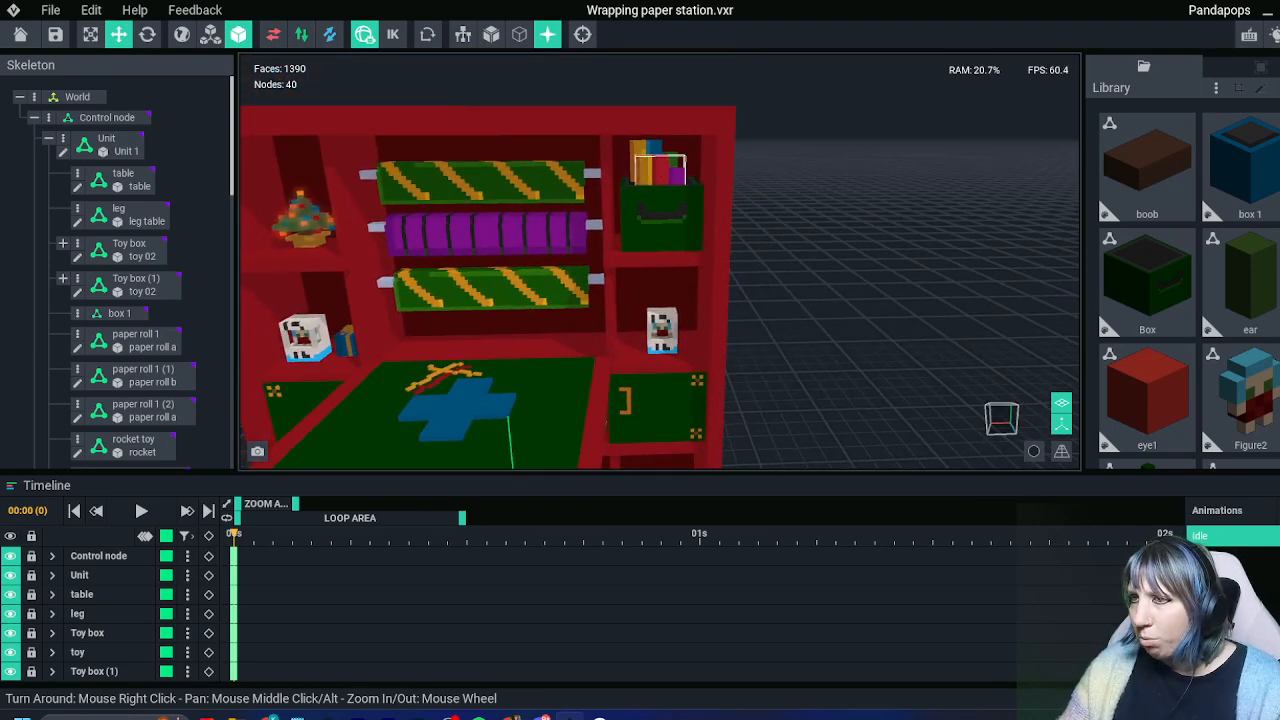
{"action": "right_click_drag", "start_coordinate": [687, 234], "coordinate": [684, 228]}
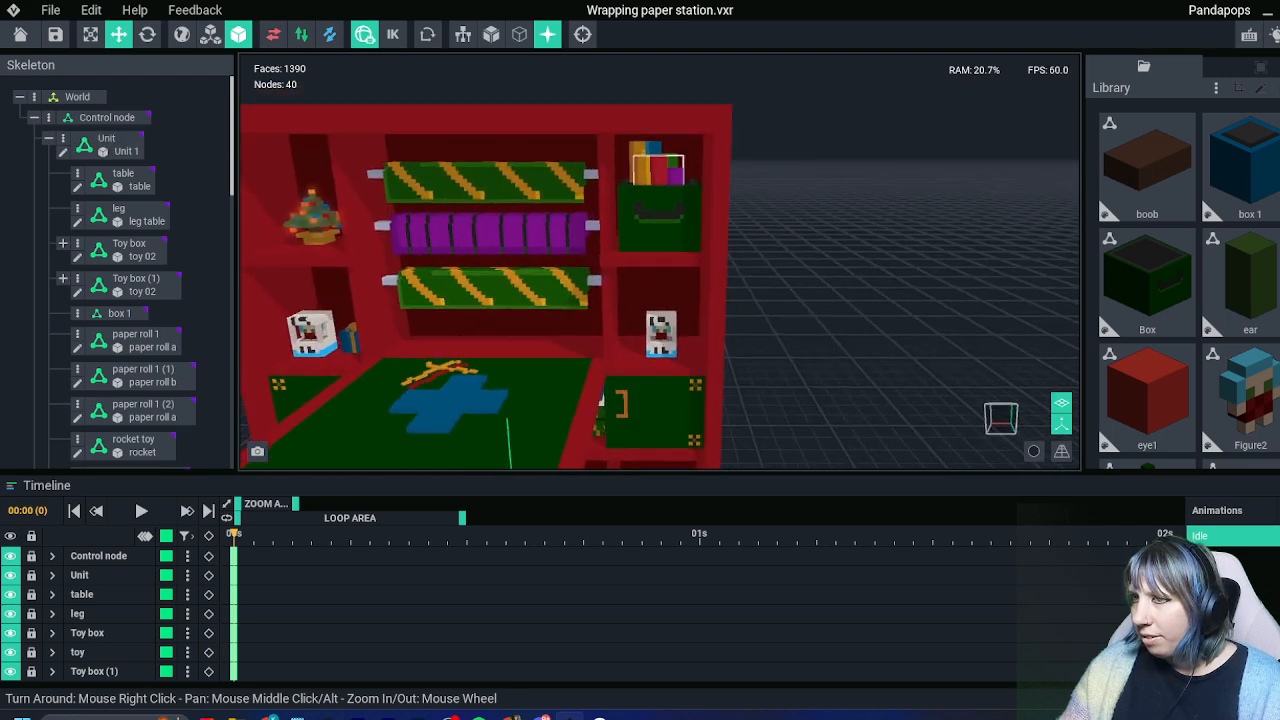
{"action": "middle_click_drag", "start_coordinate": [672, 172], "coordinate": [721, 137]}
{"action": "scroll", "coordinate": [721, 137], "scroll_direction": "down", "scroll_amount": 3}
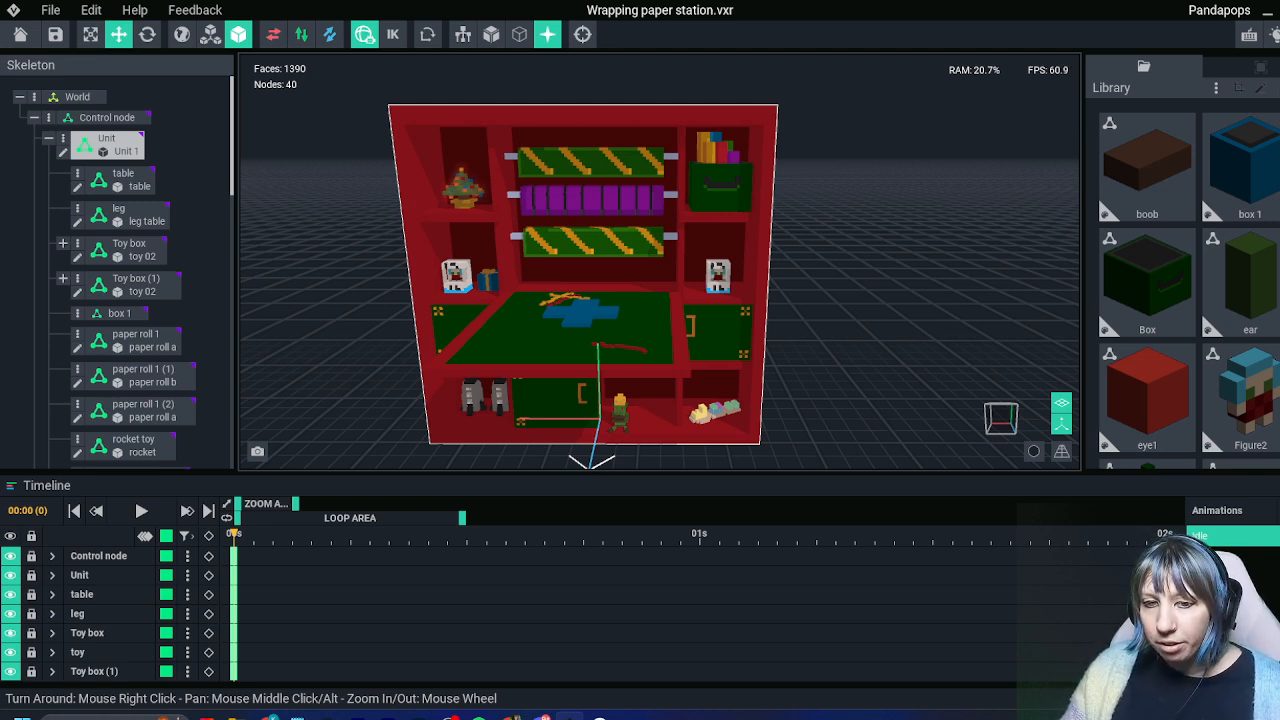
Save the wrapping paper station scene
{"action": "right_click_drag", "start_coordinate": [535, 290], "coordinate": [645, 314]}
{"action": "scroll", "coordinate": [620, 290], "scroll_direction": "up", "scroll_amount": 6}
{"action": "right_click_drag", "start_coordinate": [392, 205], "coordinate": [496, 236]}
{"action": "scroll", "coordinate": [500, 245], "scroll_direction": "up", "scroll_amount": 2}
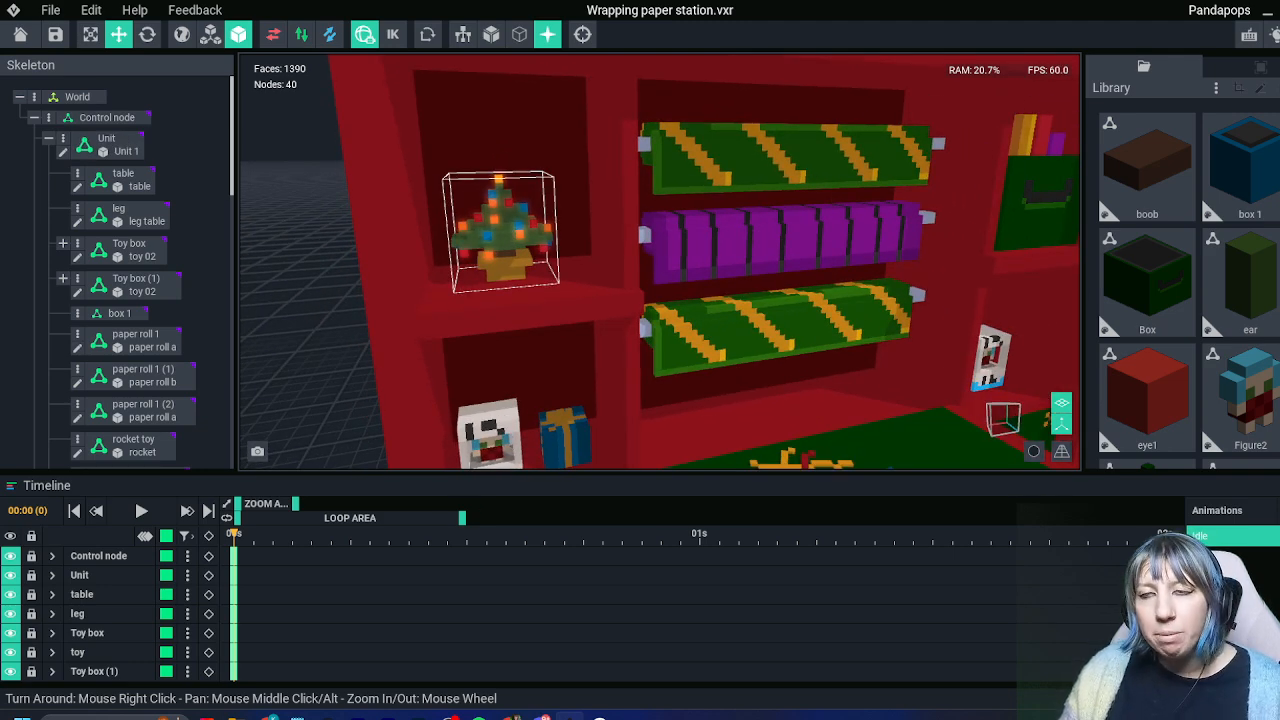
{"action": "right_click_drag", "start_coordinate": [572, 240], "coordinate": [482, 229]}
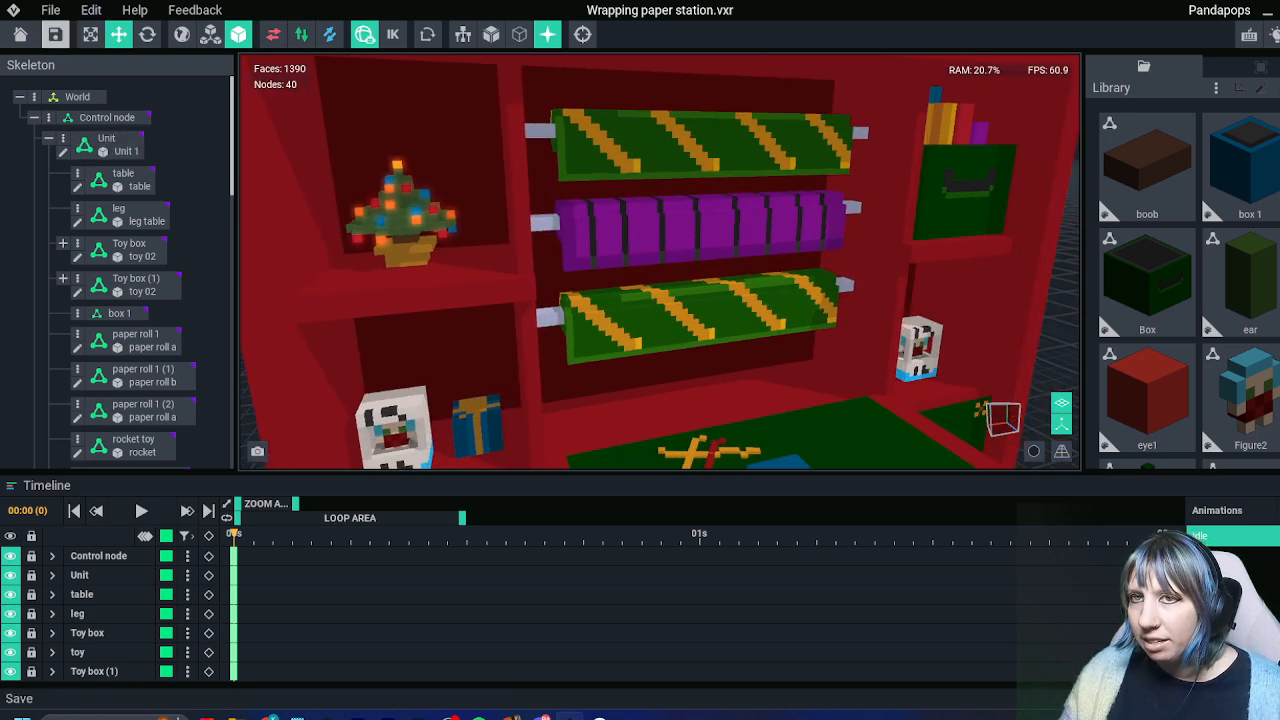
{"action": "mouse_move", "coordinate": [610, 300]}
{"action": "right_mouse_down"}
{"action": "mouse_move", "coordinate": [560, 303]}
{"action": "mouse_move", "coordinate": [590, 305]}
{"action": "right_mouse_up"}
{"action": "left_click", "coordinate": [55, 34]}
{"action": "scroll", "coordinate": [630, 320], "scroll_direction": "down", "scroll_amount": 2}
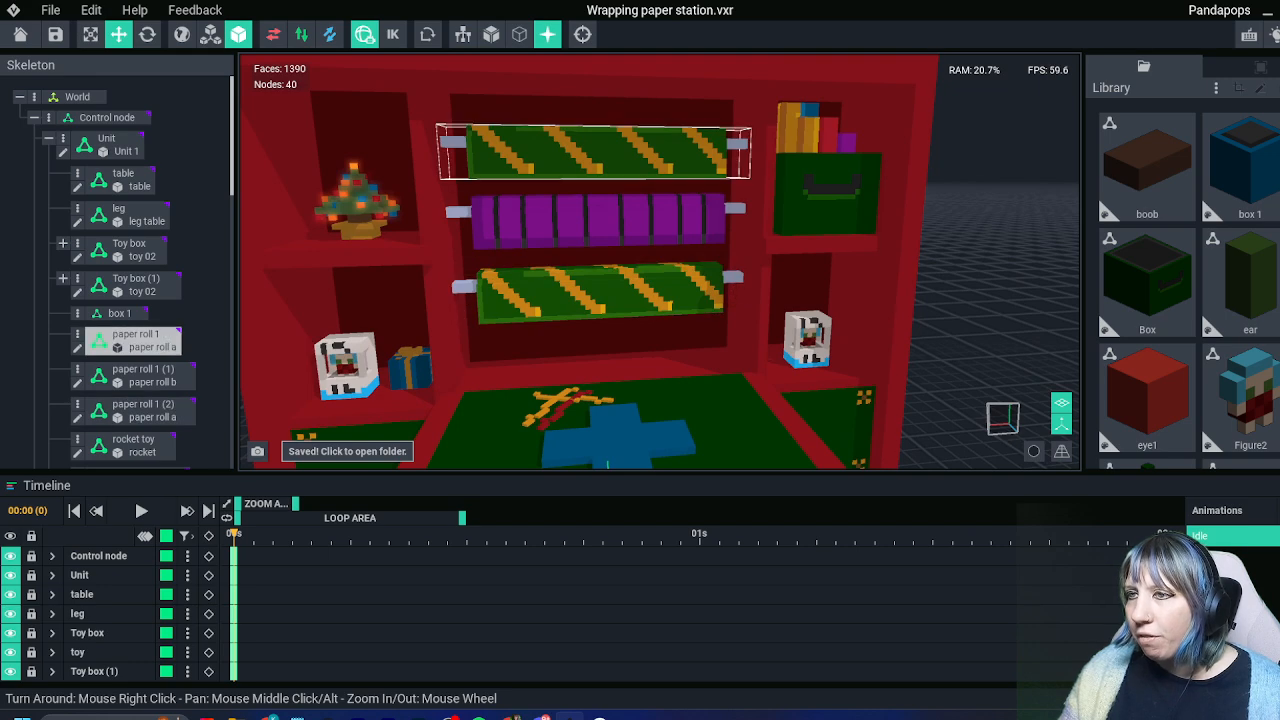
Select the orange ribbon on the open tabletop and nudge it slightly down toward the surface
{"action": "right_click_drag", "start_coordinate": [572, 175], "coordinate": [636, 168]}
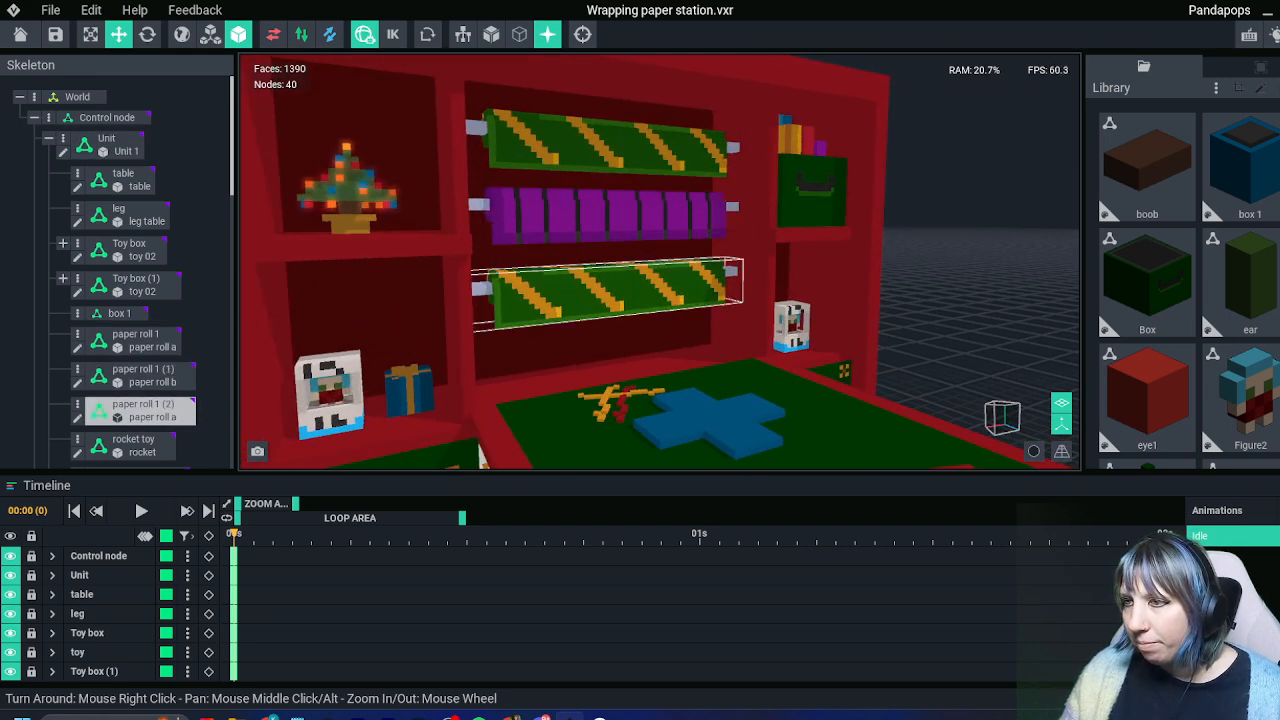
{"action": "mouse_move", "coordinate": [575, 290]}
{"action": "right_mouse_down"}
{"action": "mouse_move", "coordinate": [540, 298]}
{"action": "mouse_move", "coordinate": [625, 305]}
{"action": "mouse_move", "coordinate": [575, 298]}
{"action": "right_mouse_up"}
{"action": "mouse_move", "coordinate": [743, 264]}
{"action": "right_mouse_down"}
{"action": "mouse_move", "coordinate": [820, 280]}
{"action": "mouse_move", "coordinate": [748, 270]}
{"action": "mouse_move", "coordinate": [775, 264]}
{"action": "mouse_move", "coordinate": [705, 278]}
{"action": "mouse_move", "coordinate": [740, 272]}
{"action": "right_mouse_up"}
{"action": "middle_click_drag", "start_coordinate": [740, 330], "coordinate": [725, 210]}
{"action": "right_click_drag", "start_coordinate": [585, 310], "coordinate": [640, 350]}
{"action": "middle_click_drag", "start_coordinate": [600, 320], "coordinate": [690, 272]}
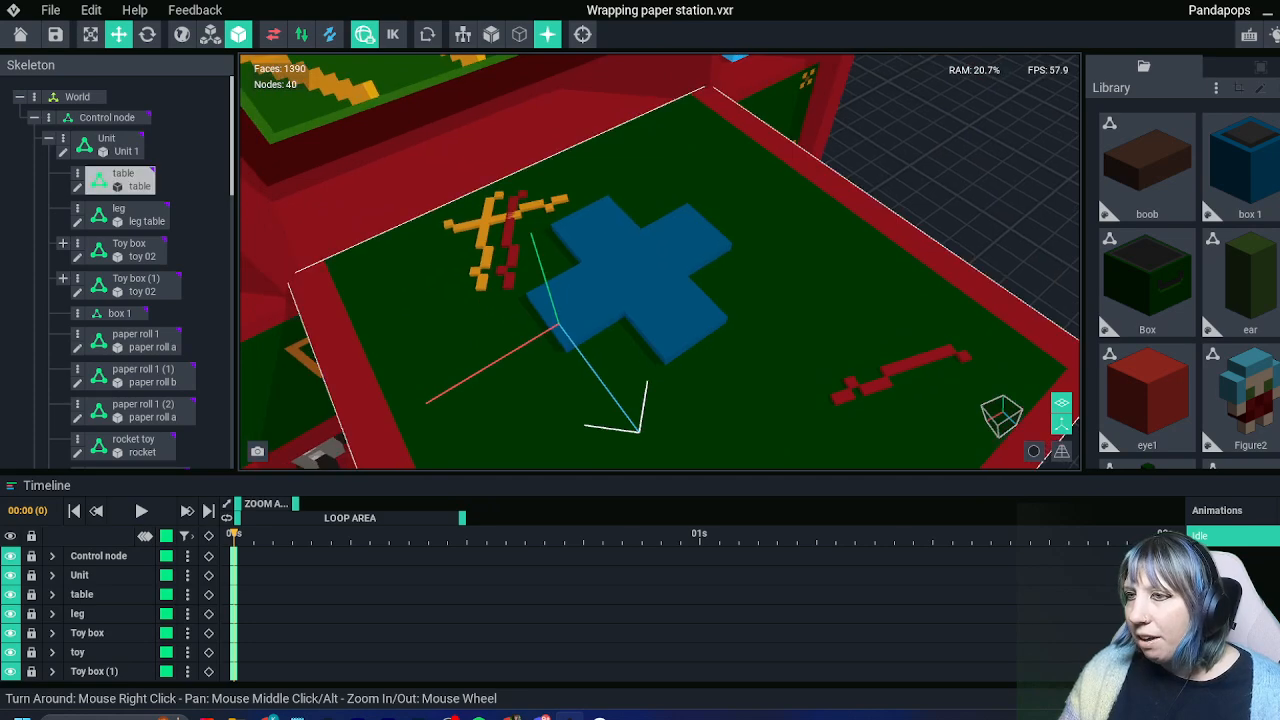
{"action": "left_click", "coordinate": [503, 286]}
{"action": "left_click", "coordinate": [503, 288]}
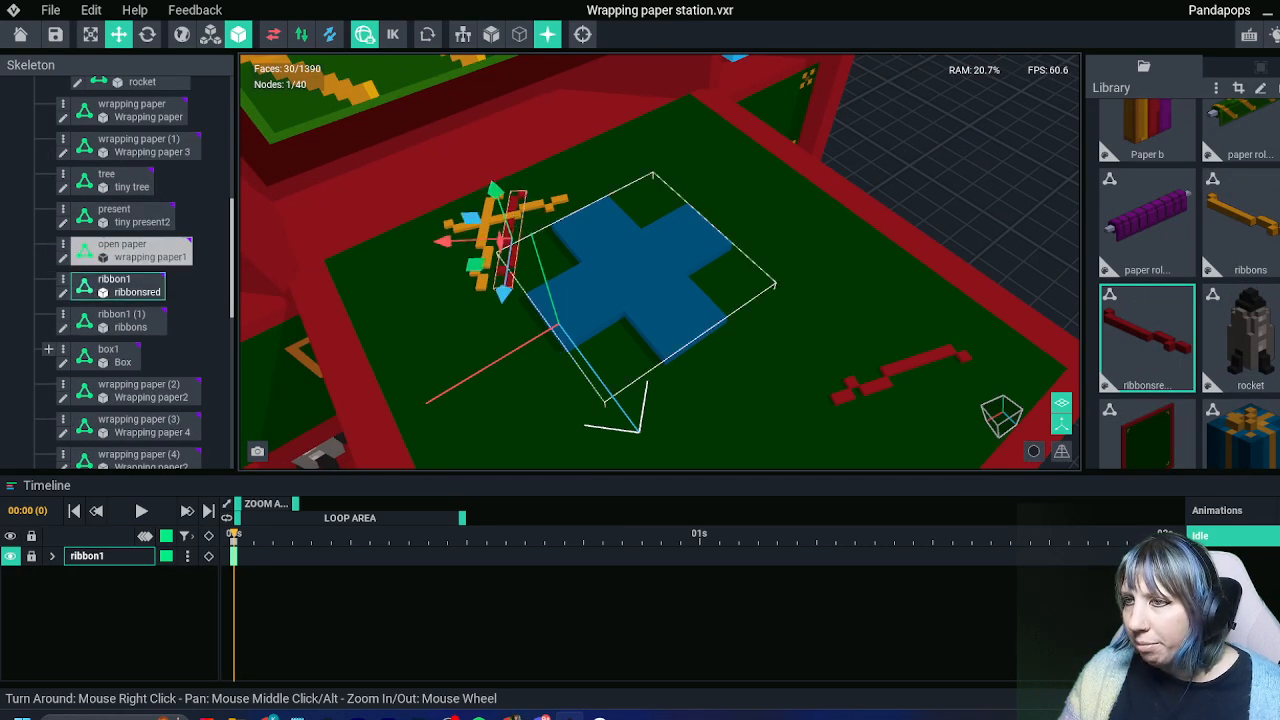
{"action": "left_click", "coordinate": [546, 207]}
{"action": "left_click_drag", "start_coordinate": [491, 164], "coordinate": [493, 168]}
{"action": "right_click_drag", "start_coordinate": [600, 300], "coordinate": [660, 280]}
{"action": "scroll", "coordinate": [575, 268], "scroll_direction": "down", "scroll_amount": 3}
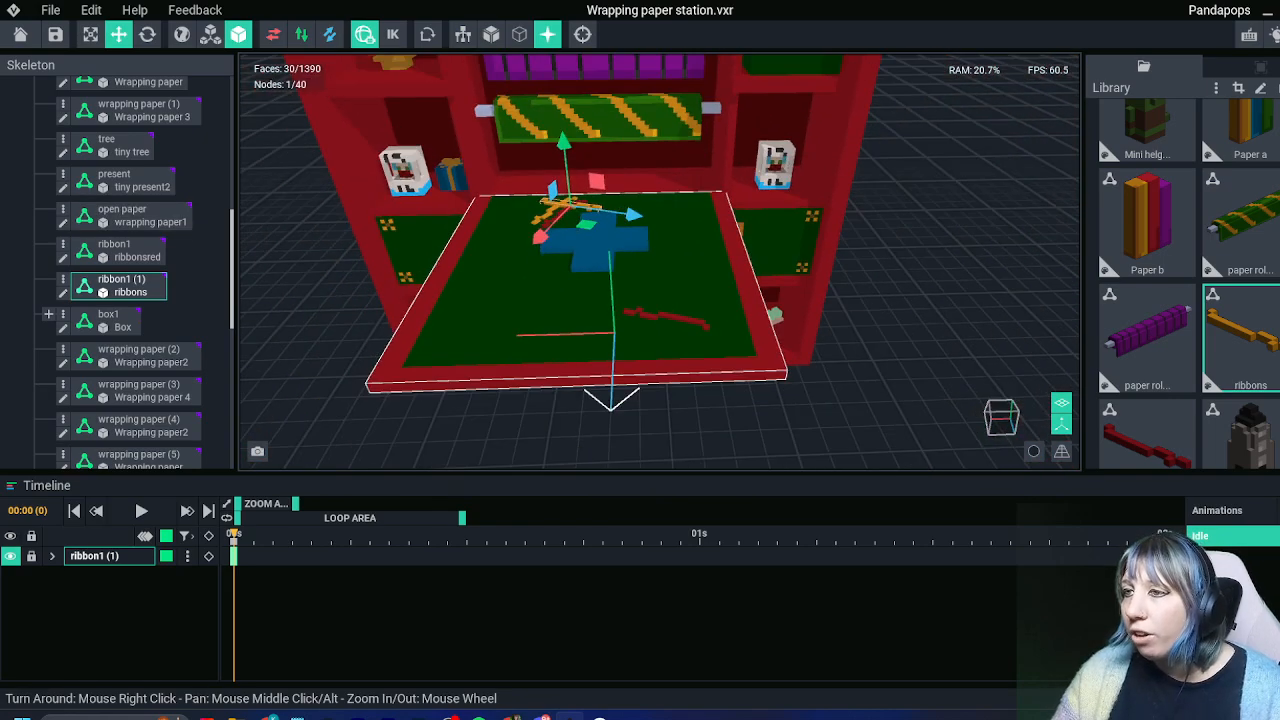
Examine the bottom shelves of the unit, including the rockets, the green cabinet door and the small toys
{"action": "right_click_drag", "start_coordinate": [580, 277], "coordinate": [582, 280]}
{"action": "middle_click_drag", "start_coordinate": [582, 280], "coordinate": [572, 222]}
{"action": "scroll", "coordinate": [572, 260], "scroll_direction": "up", "scroll_amount": 3}
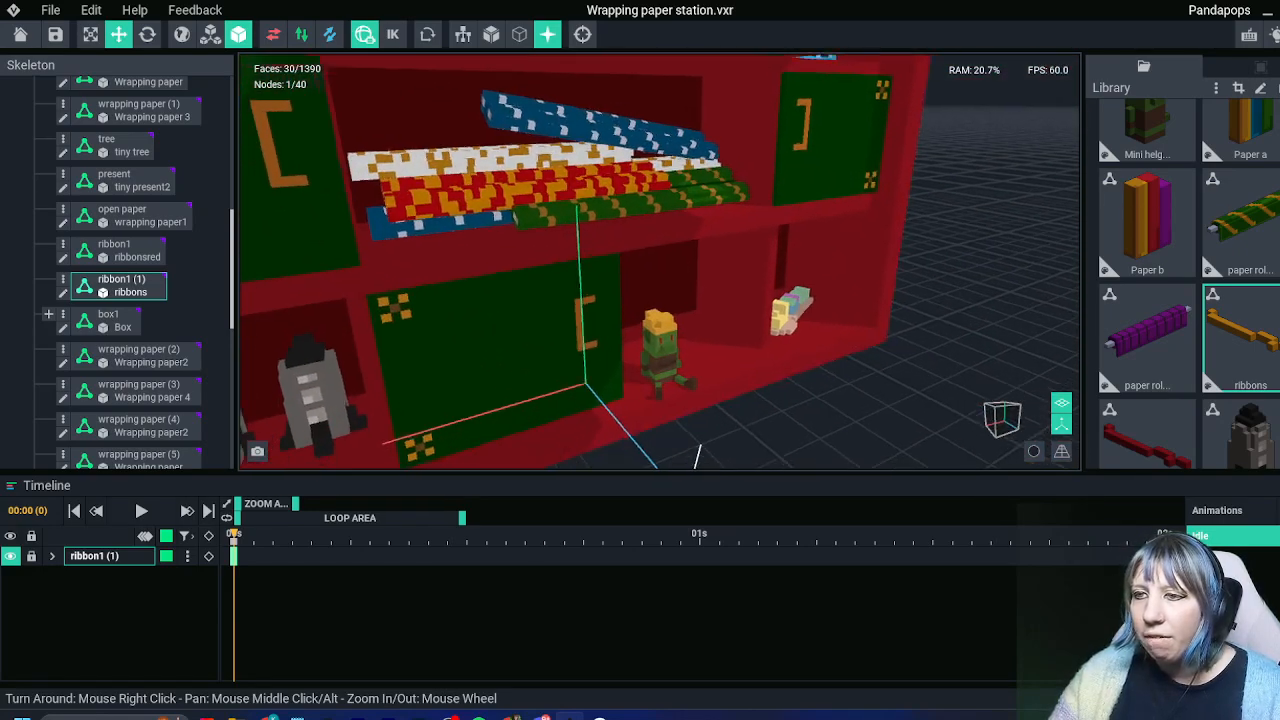
{"action": "middle_click_drag", "start_coordinate": [420, 420], "coordinate": [454, 373]}
{"action": "right_click_drag", "start_coordinate": [400, 400], "coordinate": [458, 351]}
{"action": "middle_click_drag", "start_coordinate": [458, 351], "coordinate": [531, 360]}
{"action": "right_click_drag", "start_coordinate": [531, 360], "coordinate": [543, 361]}
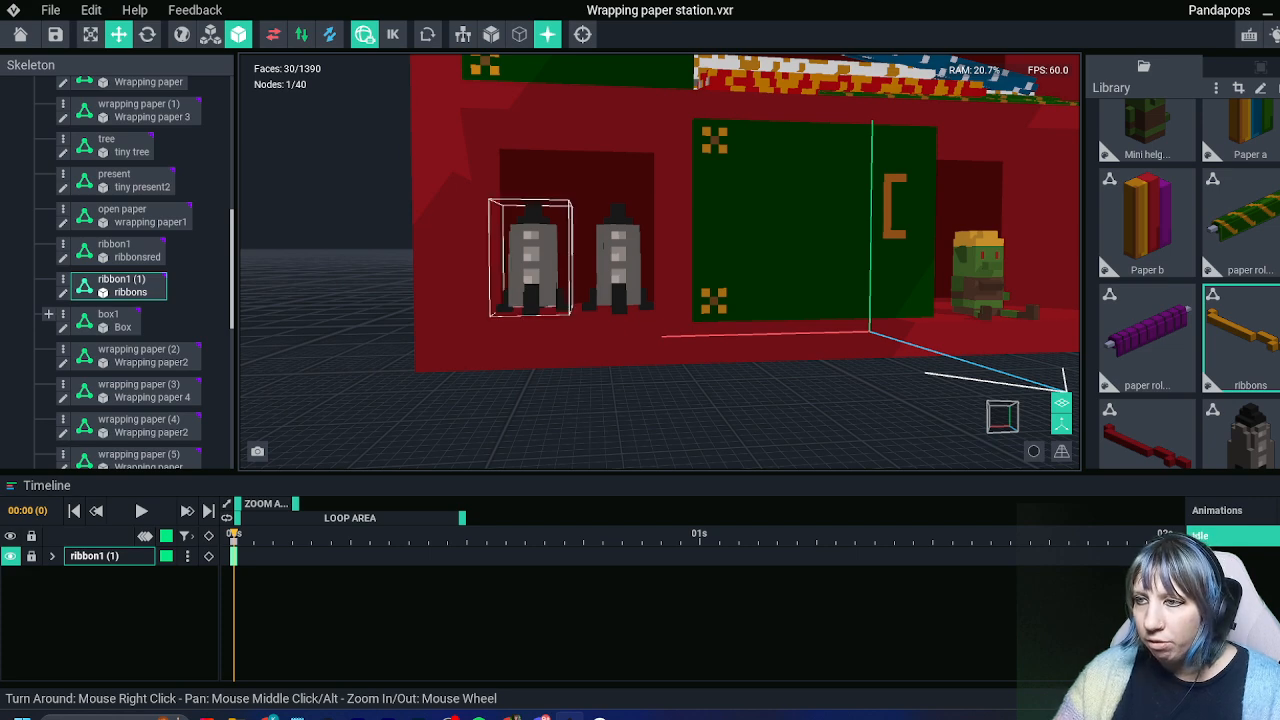
{"action": "middle_click_drag", "start_coordinate": [603, 245], "coordinate": [300, 280]}
{"action": "right_click_drag", "start_coordinate": [300, 280], "coordinate": [262, 274]}
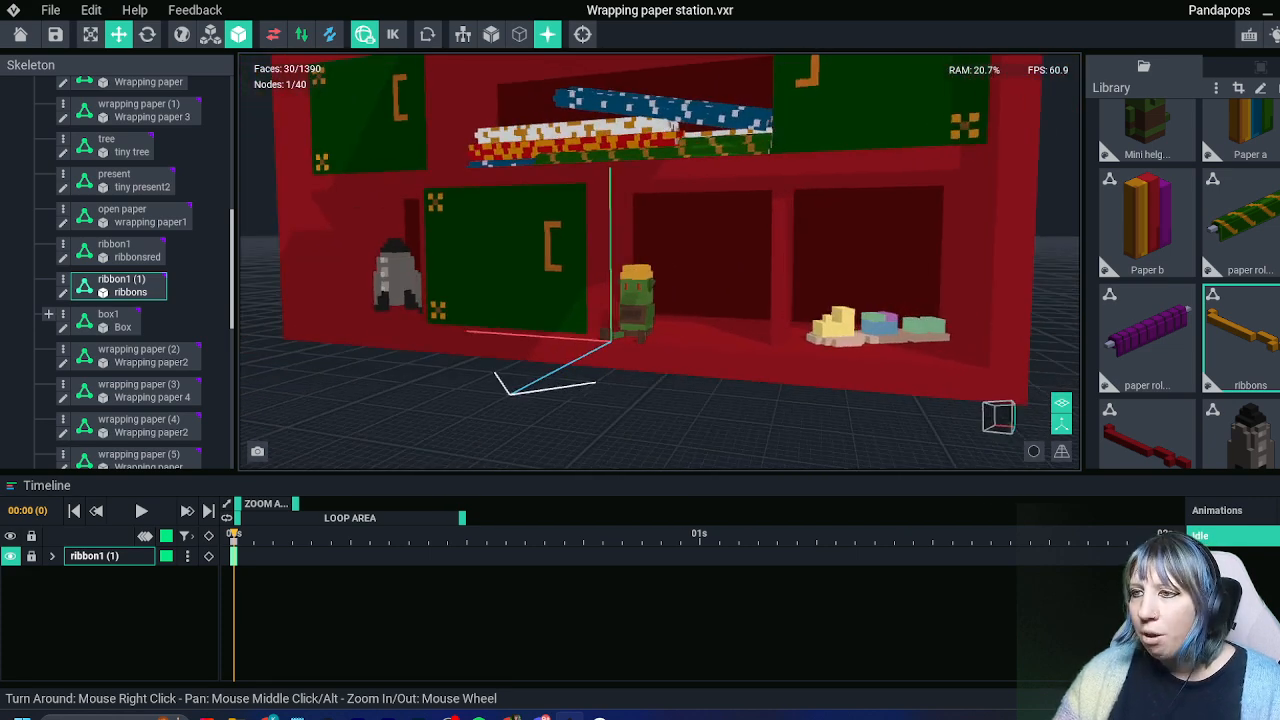
{"action": "scroll", "coordinate": [660, 262], "scroll_direction": "up", "scroll_amount": 2}
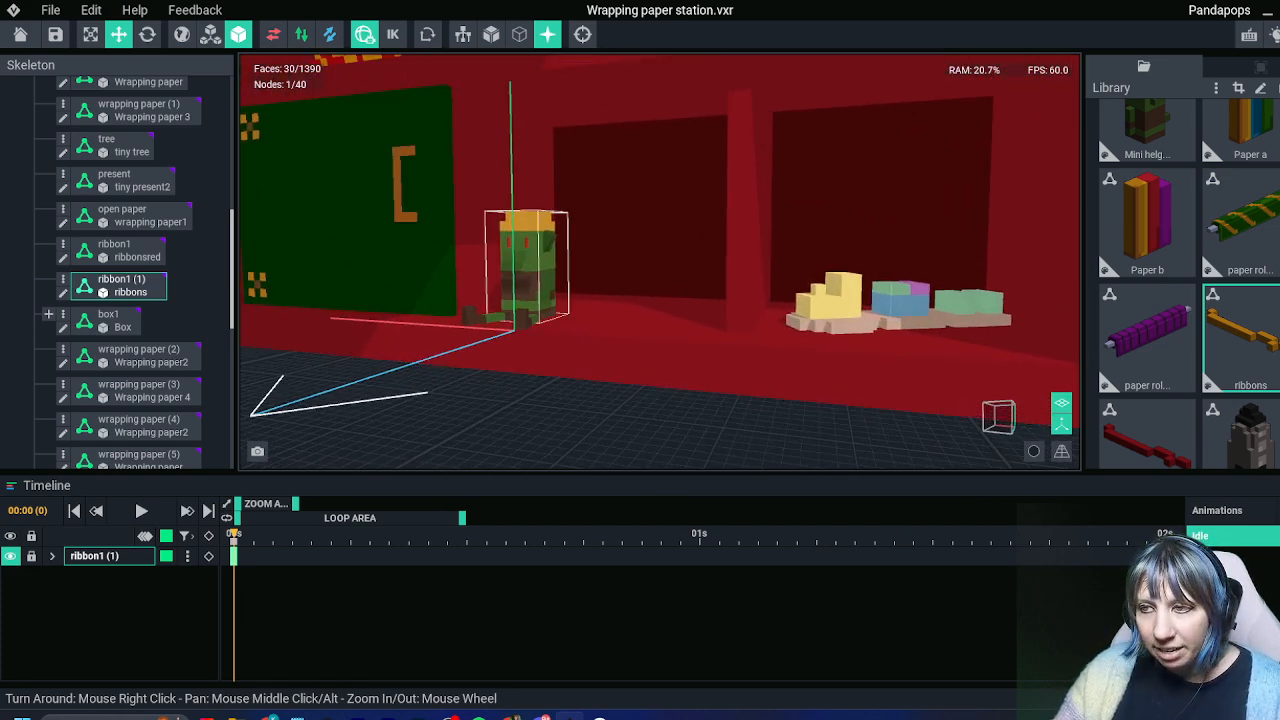
{"action": "right_click_drag", "start_coordinate": [582, 333], "coordinate": [760, 330]}
{"action": "scroll", "coordinate": [760, 310], "scroll_direction": "down", "scroll_amount": 3}
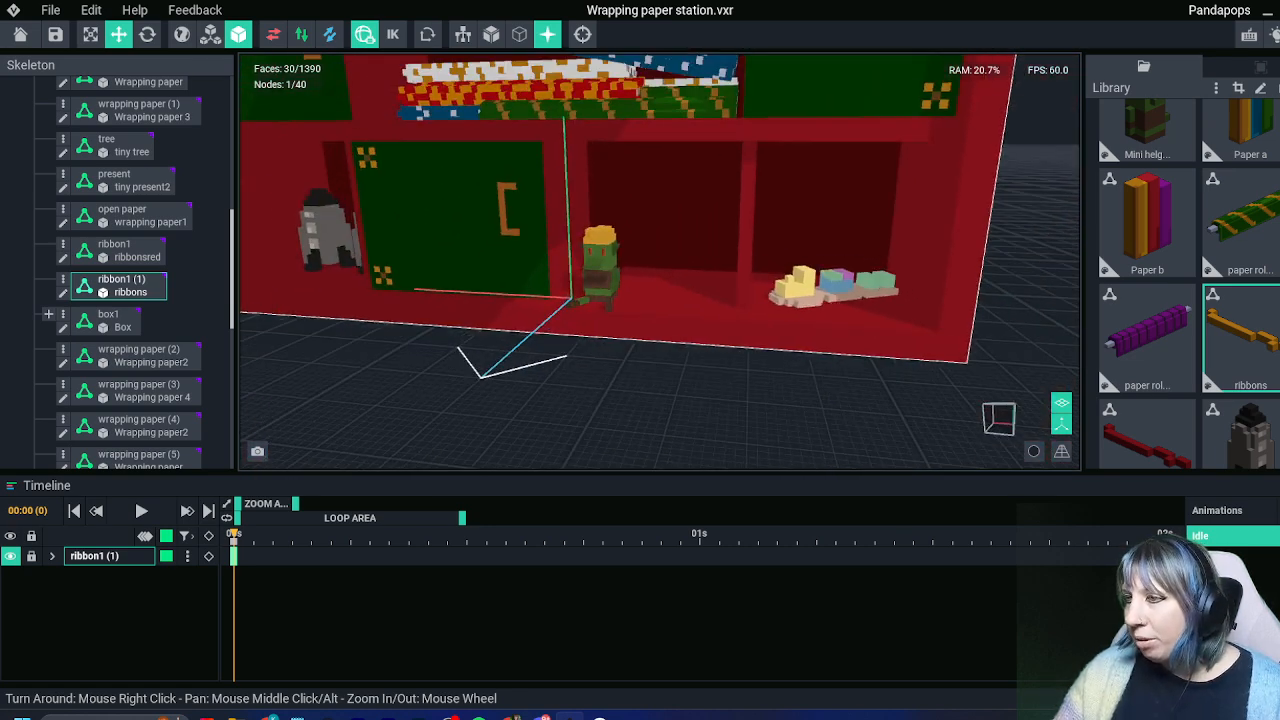
Examine the stacked wrapping paper rolls under the table and the boxed toy and blue present on the side shelf
{"action": "middle_click_drag", "start_coordinate": [760, 310], "coordinate": [760, 346]}
{"action": "middle_click_drag", "start_coordinate": [632, 168], "coordinate": [765, 292]}
{"action": "scroll", "coordinate": [650, 270], "scroll_direction": "up", "scroll_amount": 4}
{"action": "right_click_drag", "start_coordinate": [648, 260], "coordinate": [700, 268]}
{"action": "mouse_move", "coordinate": [560, 300]}
{"action": "right_mouse_down"}
{"action": "mouse_move", "coordinate": [540, 285]}
{"action": "mouse_move", "coordinate": [510, 300]}
{"action": "mouse_move", "coordinate": [556, 300]}
{"action": "right_mouse_up"}
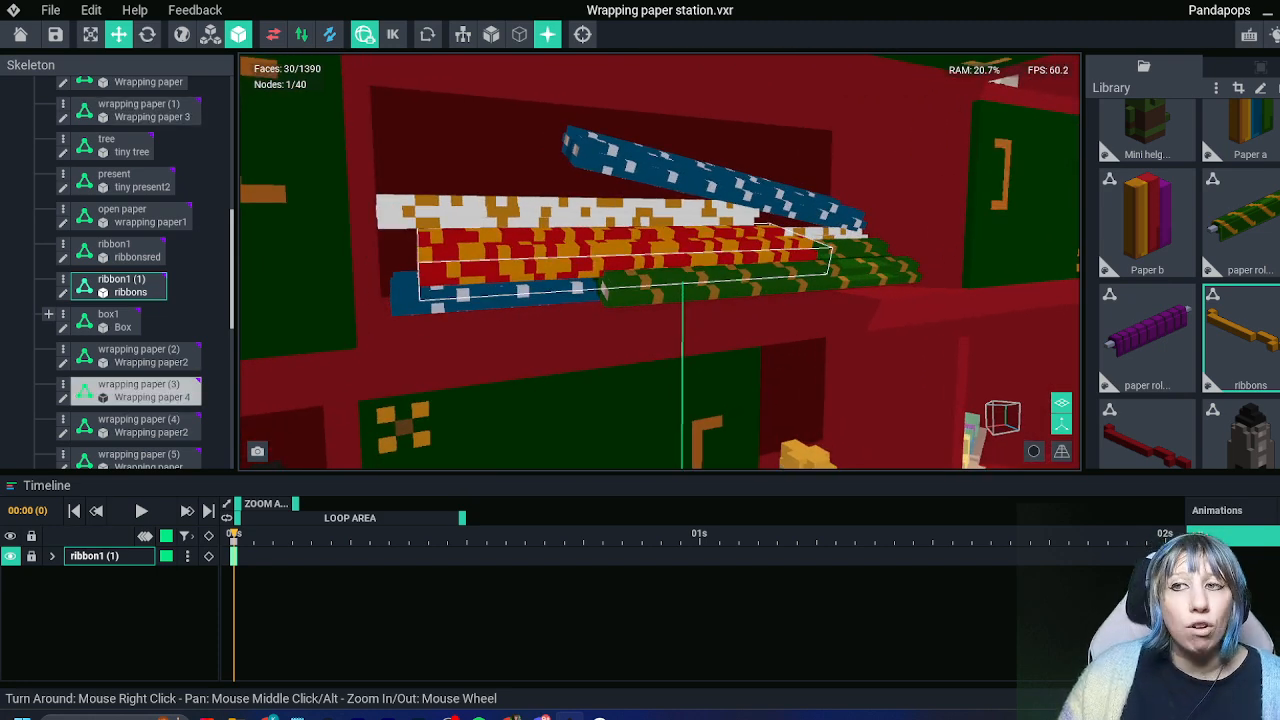
{"action": "right_click_drag", "start_coordinate": [521, 265], "coordinate": [694, 283]}
{"action": "scroll", "coordinate": [617, 272], "scroll_direction": "down", "scroll_amount": 3}
{"action": "scroll", "coordinate": [698, 236], "scroll_direction": "up", "scroll_amount": 6}
{"action": "right_click_drag", "start_coordinate": [698, 236], "coordinate": [670, 240]}
{"action": "middle_click_drag", "start_coordinate": [670, 240], "coordinate": [740, 330]}
{"action": "scroll", "coordinate": [740, 330], "scroll_direction": "up", "scroll_amount": 3}
{"action": "right_click_drag", "start_coordinate": [740, 330], "coordinate": [731, 306]}
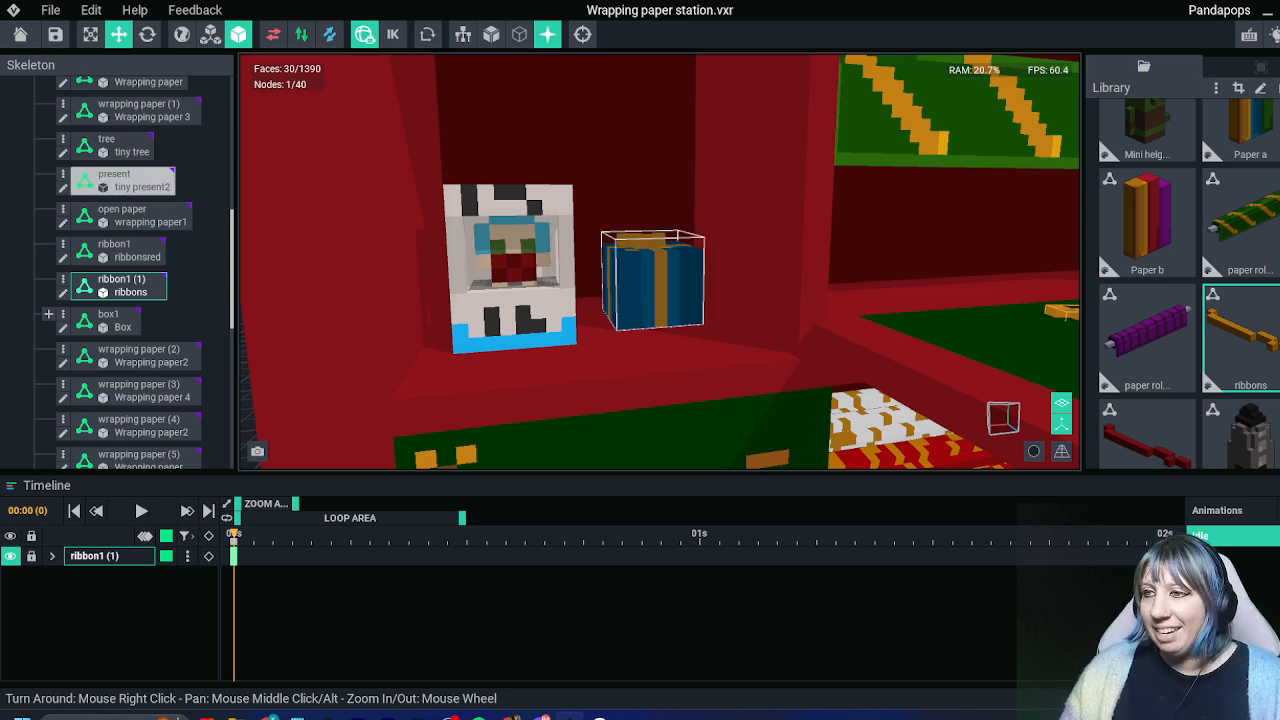
{"action": "right_click_drag", "start_coordinate": [660, 306], "coordinate": [631, 263]}
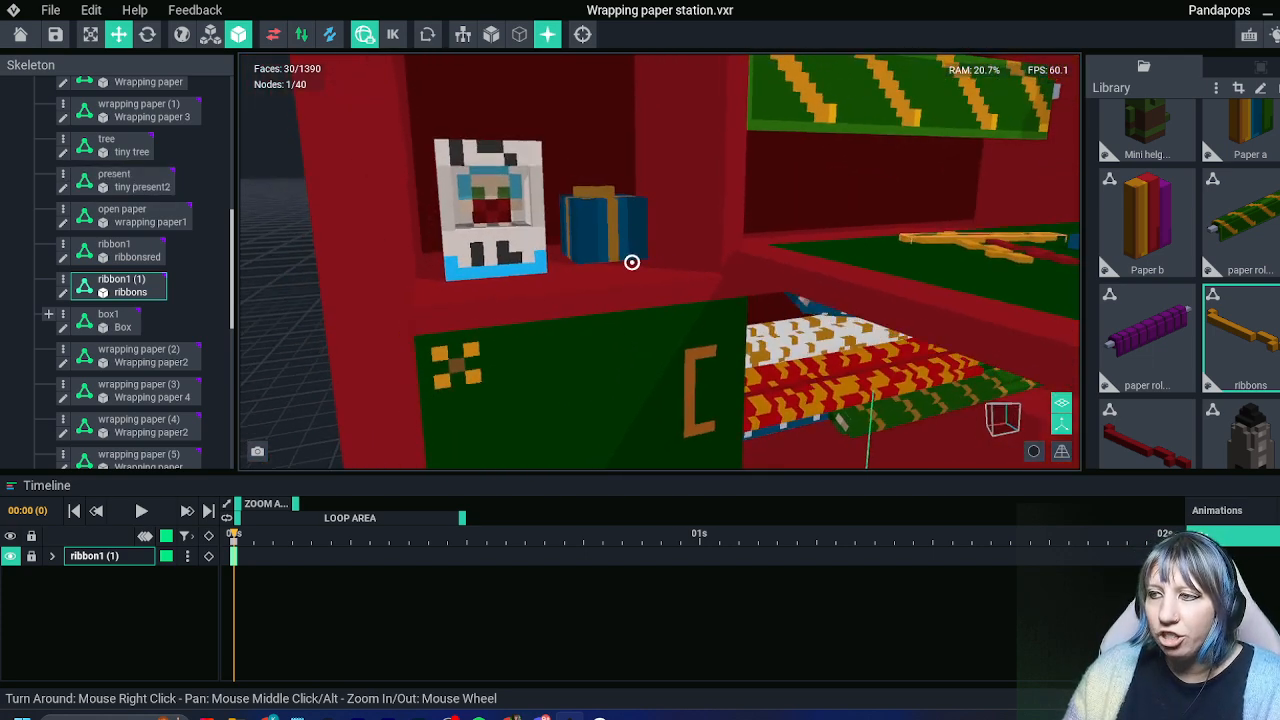
Deselect the orange ribbon and bring the whole wrapping station into view
{"action": "scroll", "coordinate": [631, 263], "scroll_direction": "down", "scroll_amount": 5}
{"action": "right_click_drag", "start_coordinate": [723, 286], "coordinate": [724, 287]}
{"action": "scroll", "coordinate": [727, 287], "scroll_direction": "down", "scroll_amount": 5}
{"action": "left_click", "coordinate": [724, 286]}
{"action": "right_click_drag", "start_coordinate": [673, 328], "coordinate": [745, 305]}
{"action": "right_click_drag", "start_coordinate": [770, 260], "coordinate": [737, 263]}
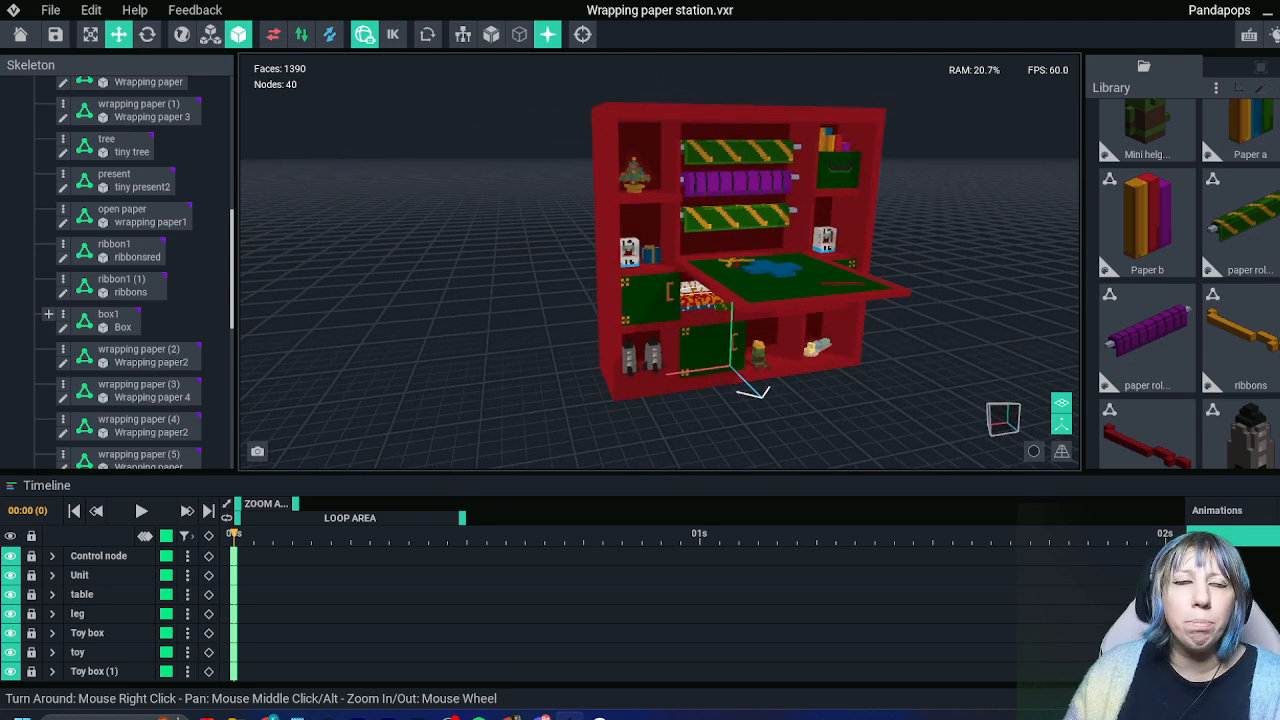
{"action": "mouse_move", "coordinate": [690, 300]}
{"action": "right_mouse_down"}
{"action": "mouse_move", "coordinate": [735, 315]}
{"action": "mouse_move", "coordinate": [702, 312]}
{"action": "right_mouse_up"}
{"action": "scroll", "coordinate": [735, 315], "scroll_direction": "up", "scroll_amount": 3}
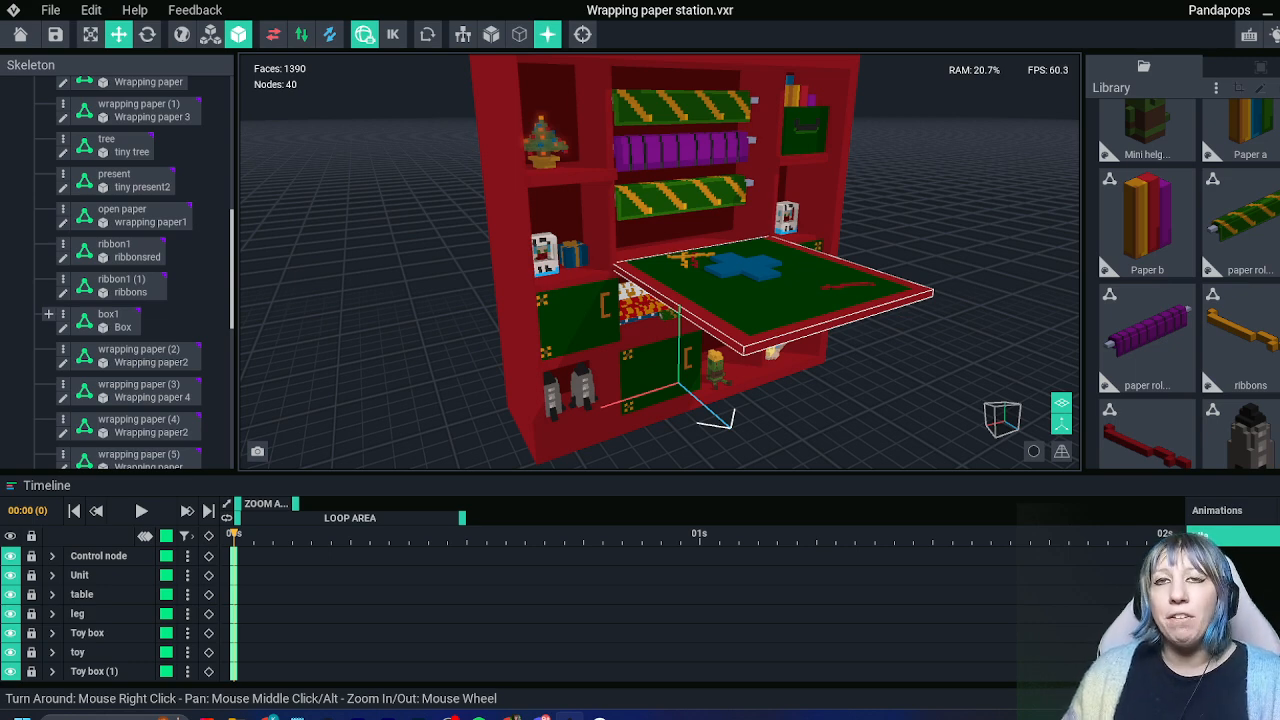
{"action": "right_click_drag", "start_coordinate": [648, 269], "coordinate": [742, 272]}
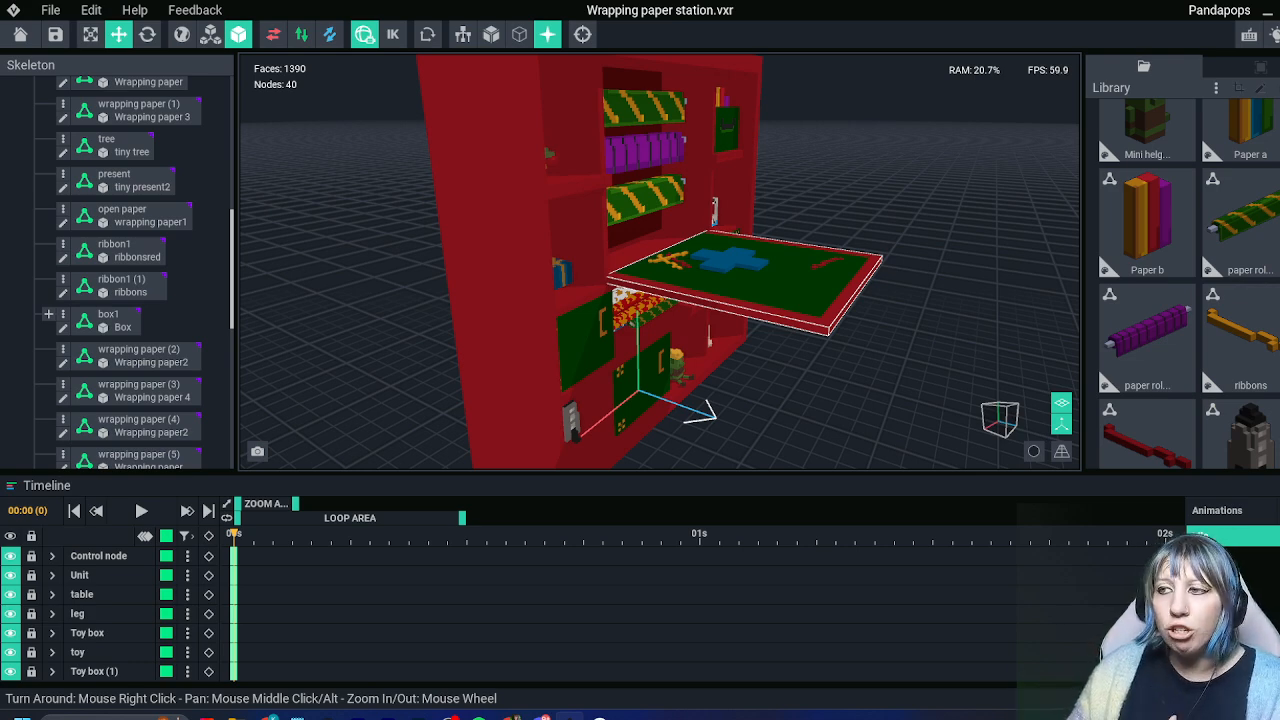
{"action": "mouse_move", "coordinate": [691, 271]}
{"action": "right_mouse_down"}
{"action": "mouse_move", "coordinate": [630, 275]}
{"action": "mouse_move", "coordinate": [688, 295]}
{"action": "mouse_move", "coordinate": [691, 282]}
{"action": "right_mouse_up"}
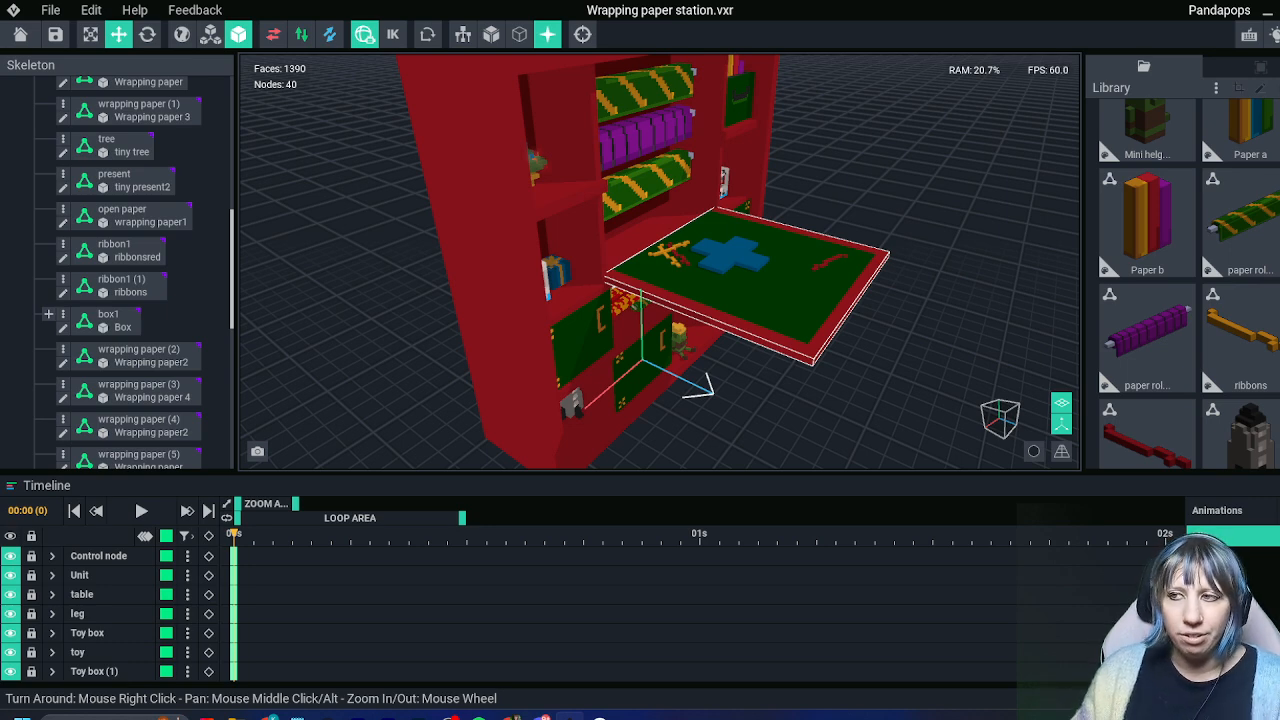
{"action": "right_click_drag", "start_coordinate": [679, 335], "coordinate": [752, 262]}
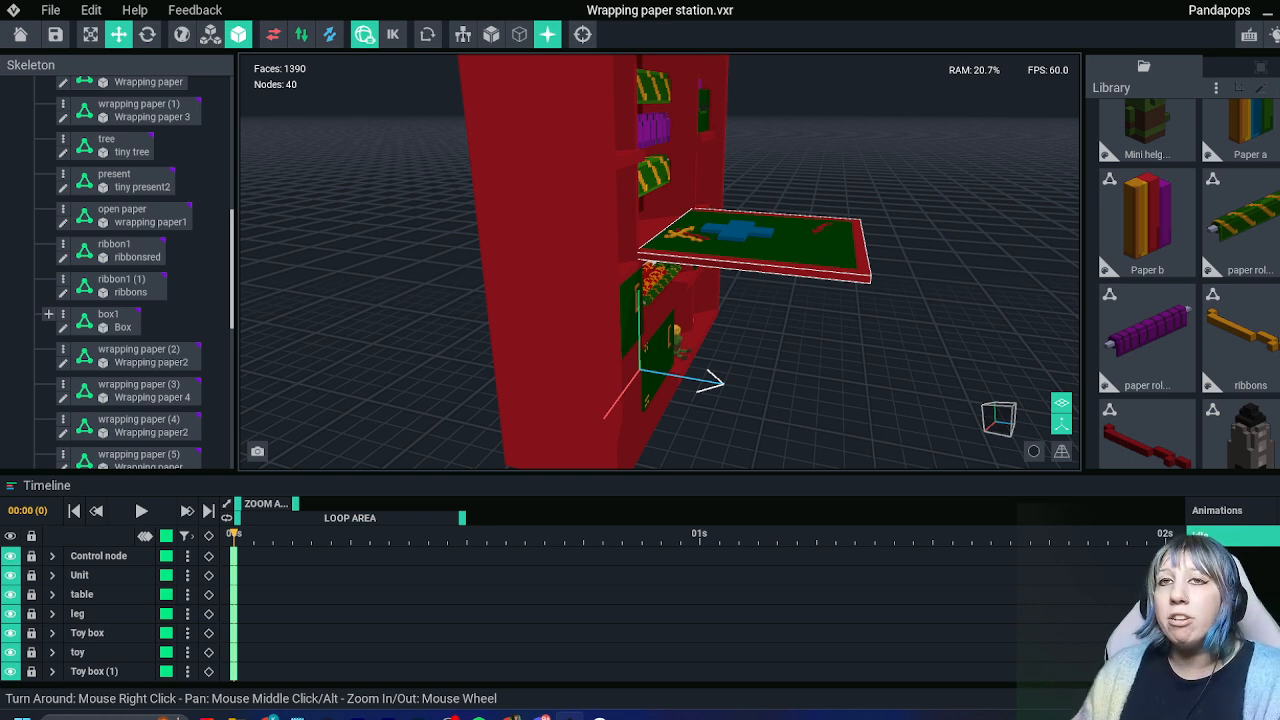
{"action": "right_click_drag", "start_coordinate": [790, 248], "coordinate": [650, 205]}
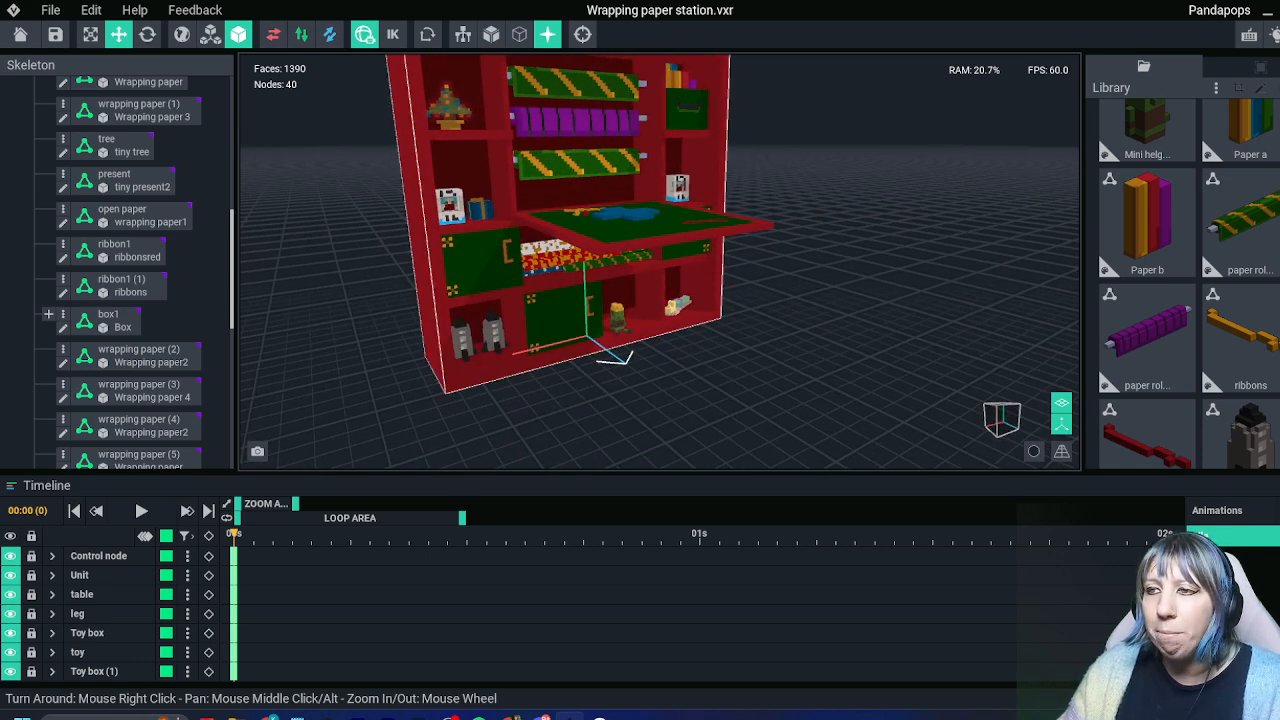
{"action": "right_click_drag", "start_coordinate": [790, 235], "coordinate": [850, 256]}
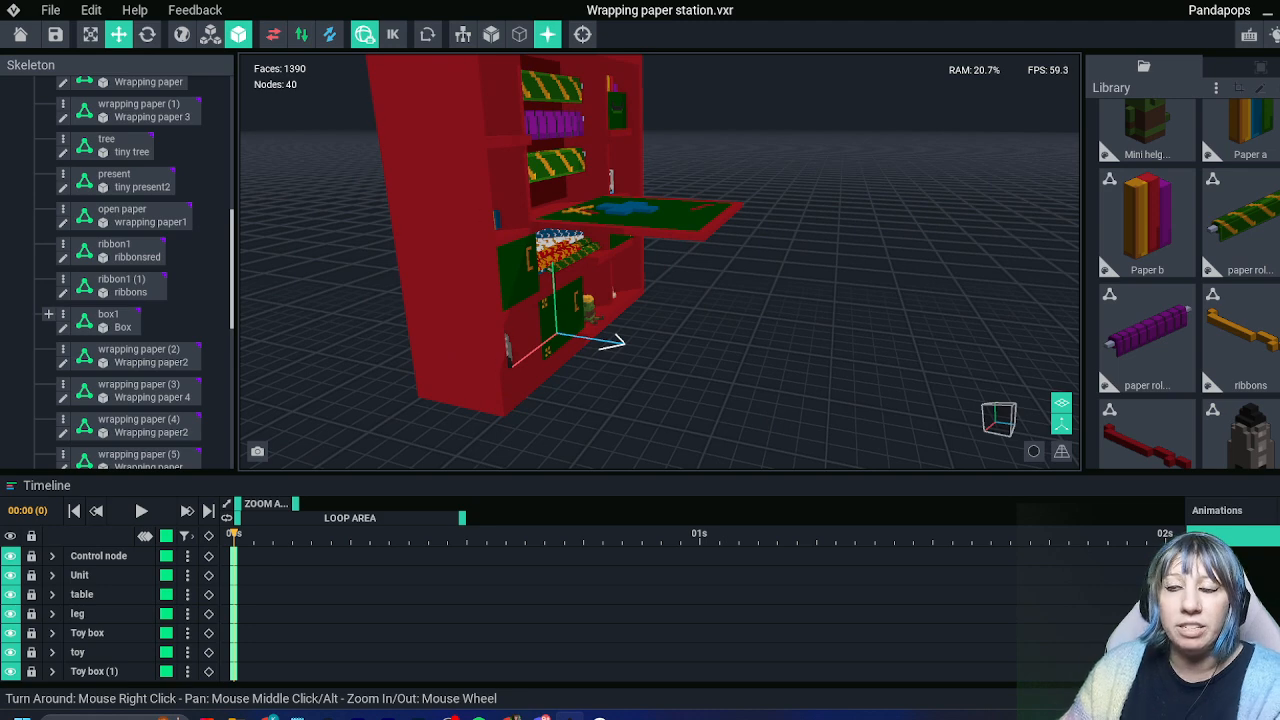
{"action": "right_click_drag", "start_coordinate": [480, 255], "coordinate": [570, 245]}
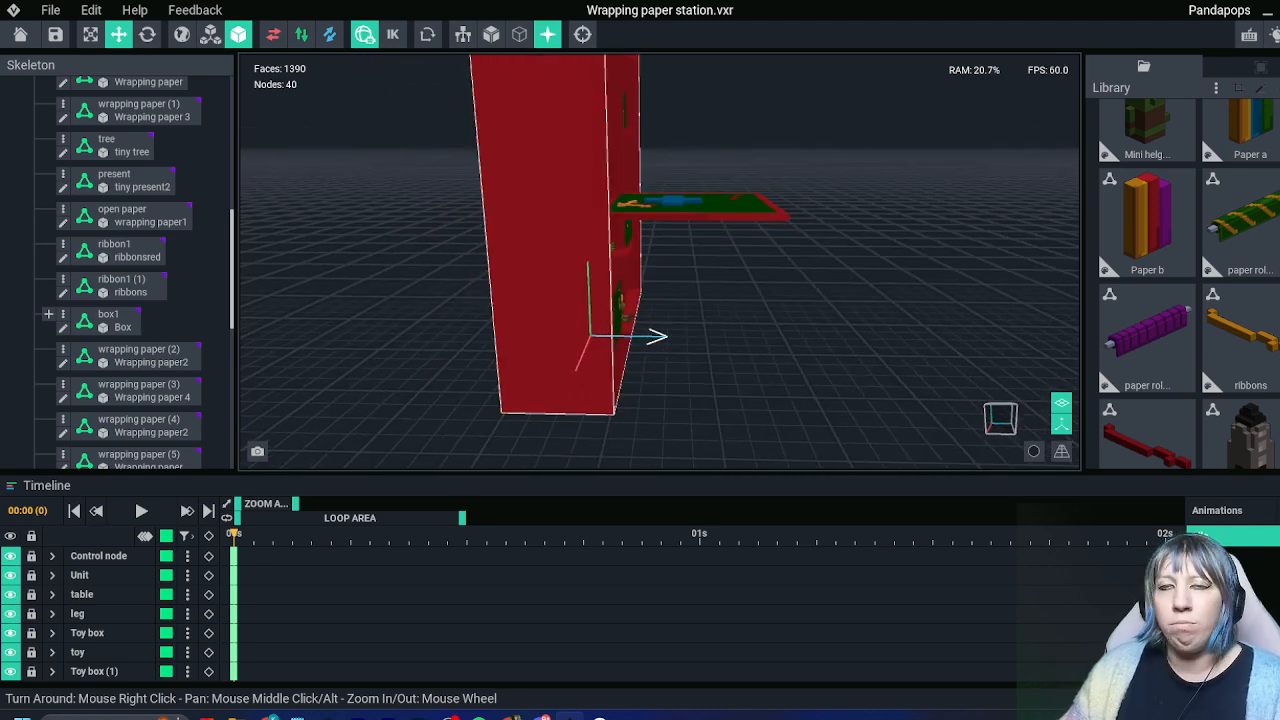
{"action": "right_click_drag", "start_coordinate": [740, 250], "coordinate": [598, 312]}
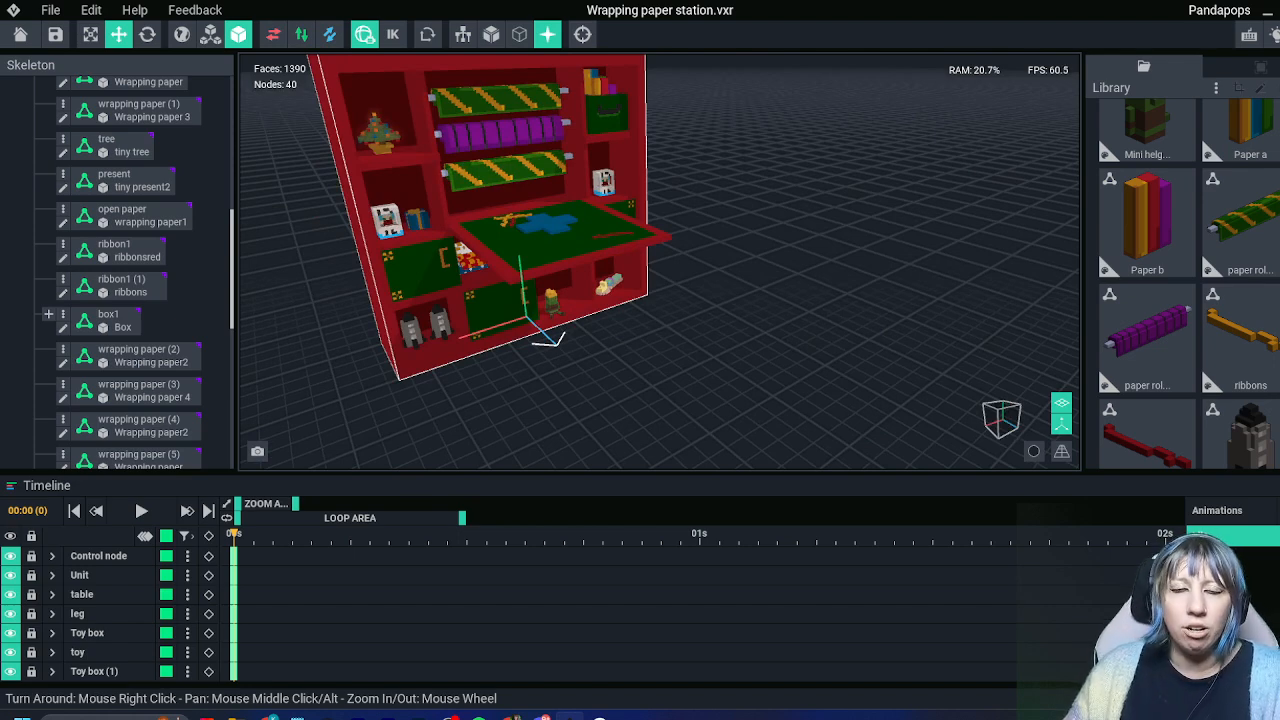
{"action": "right_click_drag", "start_coordinate": [525, 298], "coordinate": [645, 280]}
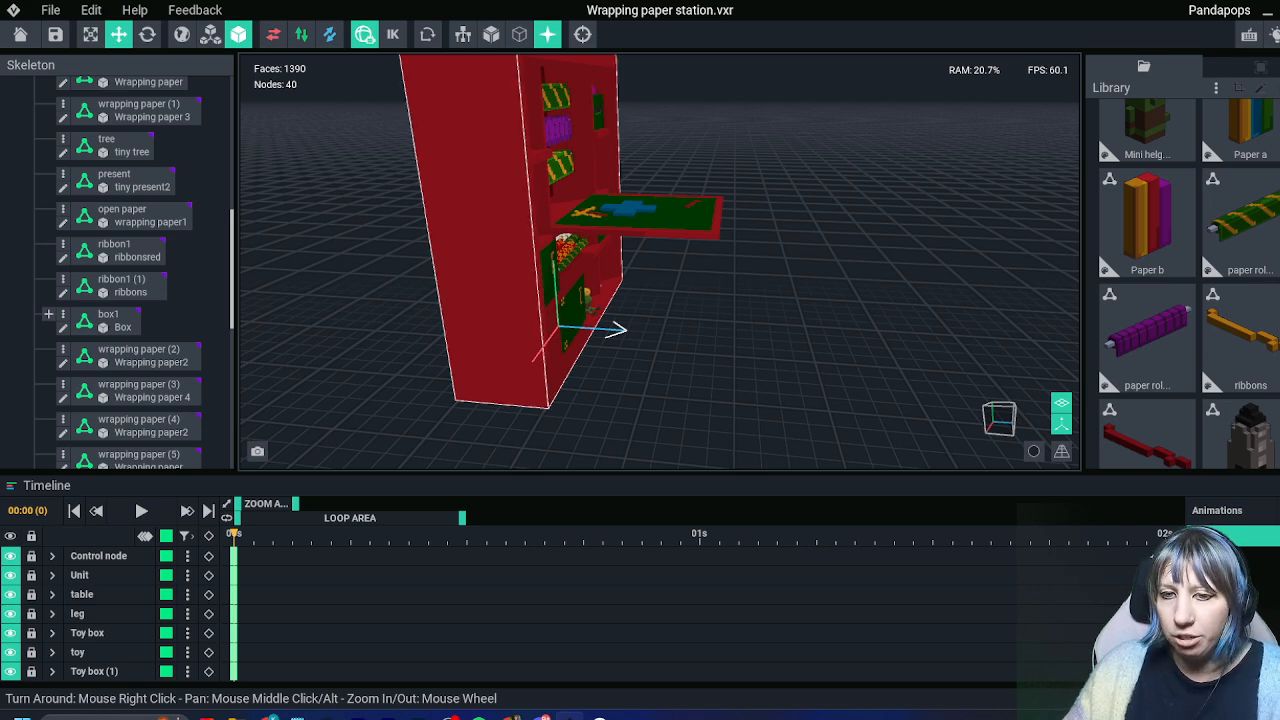
Inspect the shelves beneath the open table up close, including the wrapping paper stack, and return to the overall front view
{"action": "right_click_drag", "start_coordinate": [615, 280], "coordinate": [629, 285]}
{"action": "scroll", "coordinate": [629, 285], "scroll_direction": "up", "scroll_amount": 3}
{"action": "right_click_drag", "start_coordinate": [604, 236], "coordinate": [597, 202]}
{"action": "scroll", "coordinate": [597, 217], "scroll_direction": "up", "scroll_amount": 5}
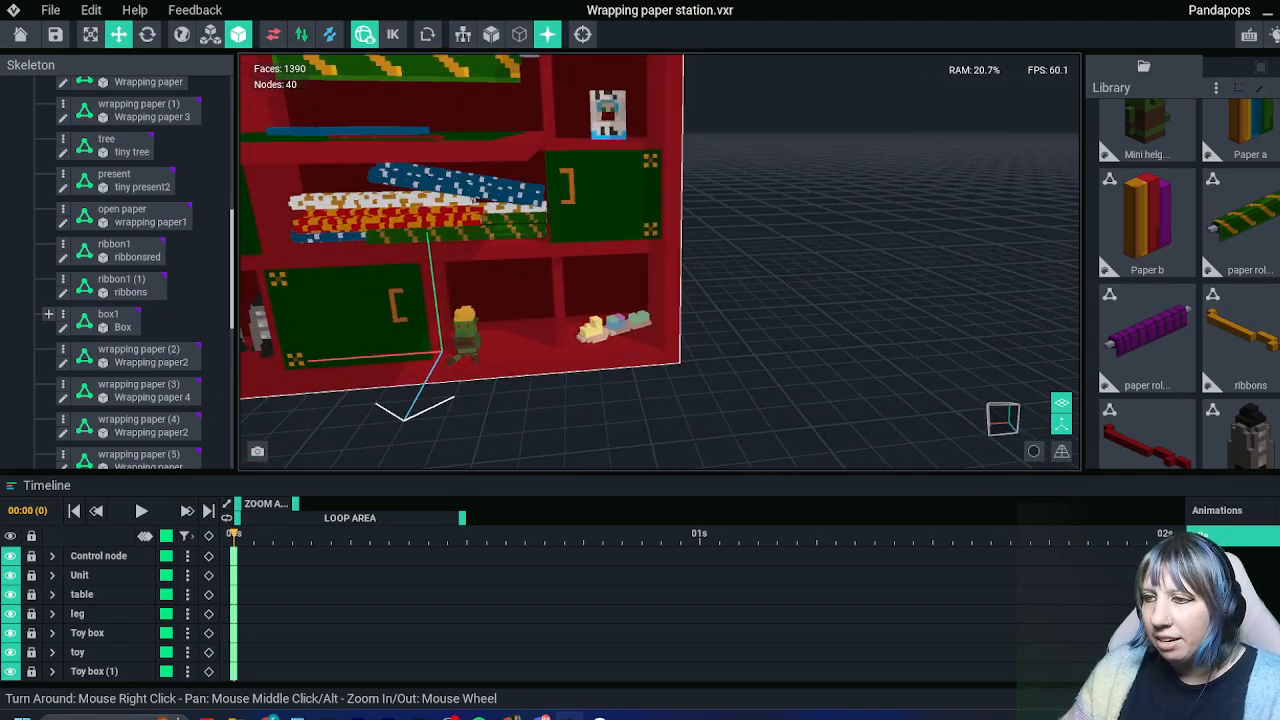
{"action": "scroll", "coordinate": [597, 202], "scroll_direction": "up", "scroll_amount": 5}
{"action": "middle_click_drag", "start_coordinate": [660, 430], "coordinate": [632, 342]}
{"action": "mouse_move", "coordinate": [632, 342]}
{"action": "right_mouse_down"}
{"action": "mouse_move", "coordinate": [618, 337]}
{"action": "mouse_move", "coordinate": [645, 350]}
{"action": "right_mouse_up"}
{"action": "scroll", "coordinate": [620, 337], "scroll_direction": "up", "scroll_amount": 3}
{"action": "scroll", "coordinate": [620, 337], "scroll_direction": "down", "scroll_amount": 5}
{"action": "scroll", "coordinate": [645, 350], "scroll_direction": "down", "scroll_amount": 5}
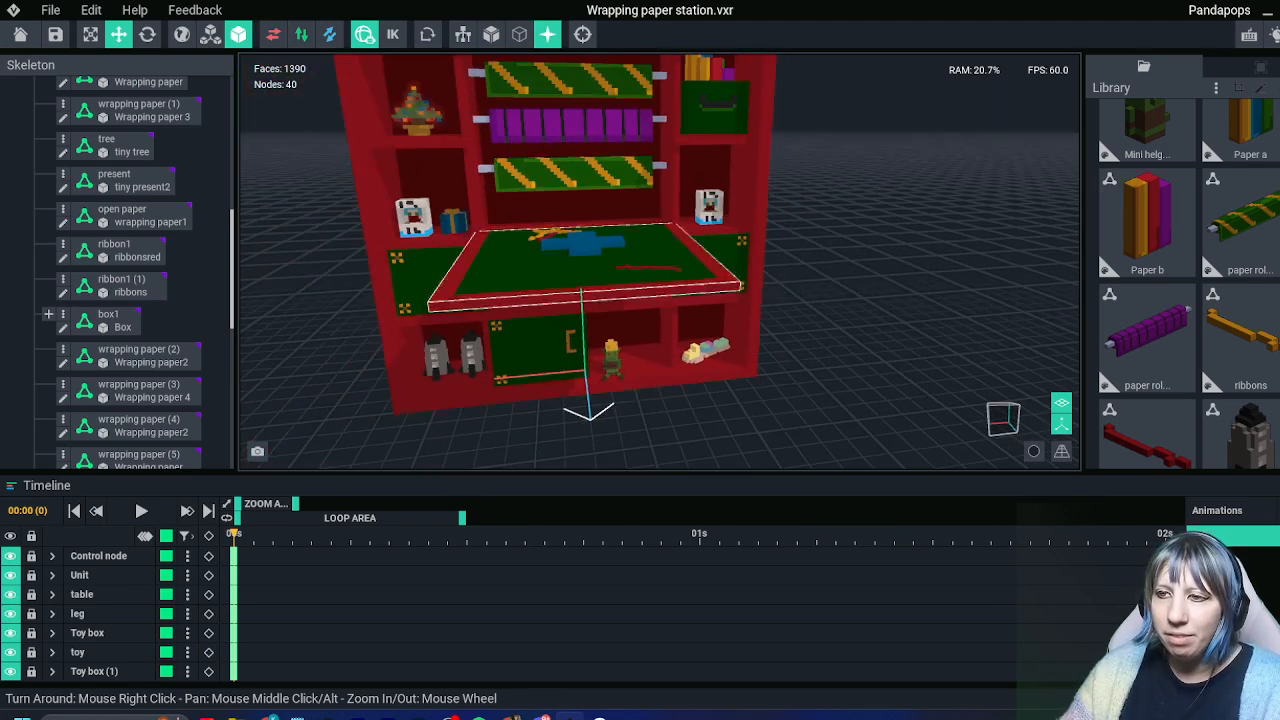
Close the Wrapping paper station scene with its changes saved and open the bookmarked Cube Box Xmas Unit.vxr
{"action": "left_click", "coordinate": [20, 34]}
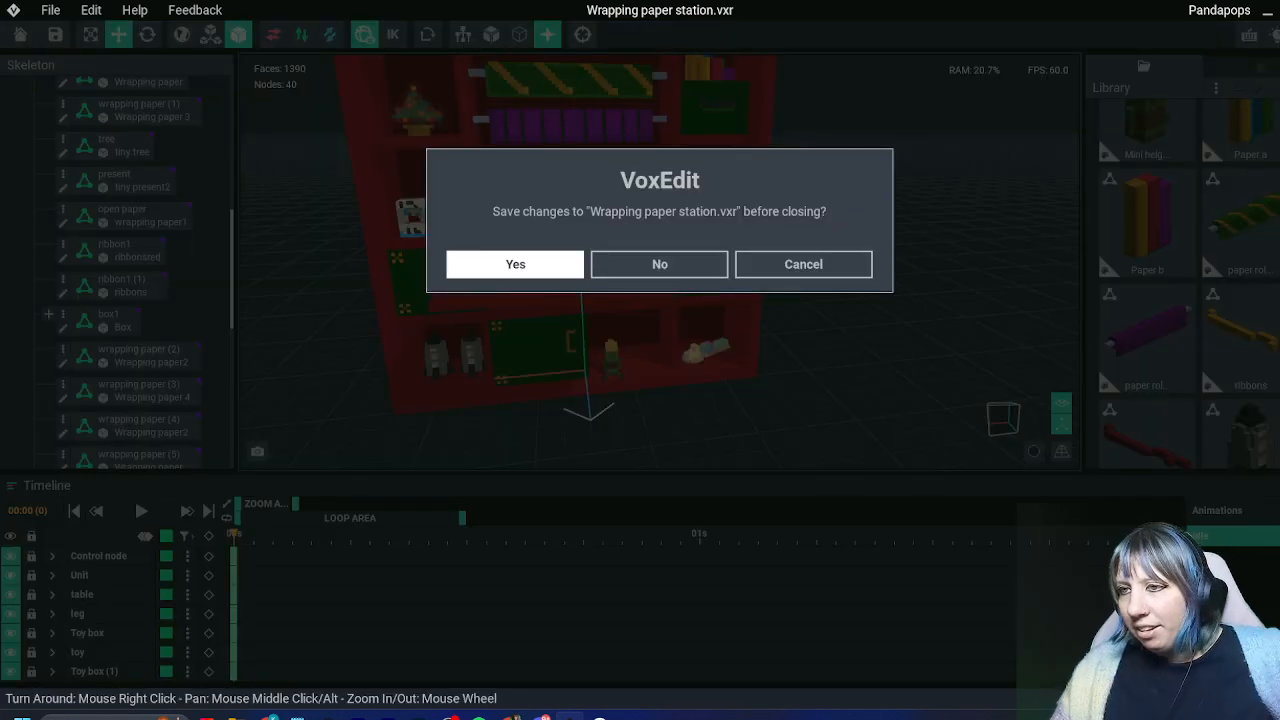
{"action": "left_click", "coordinate": [515, 264]}
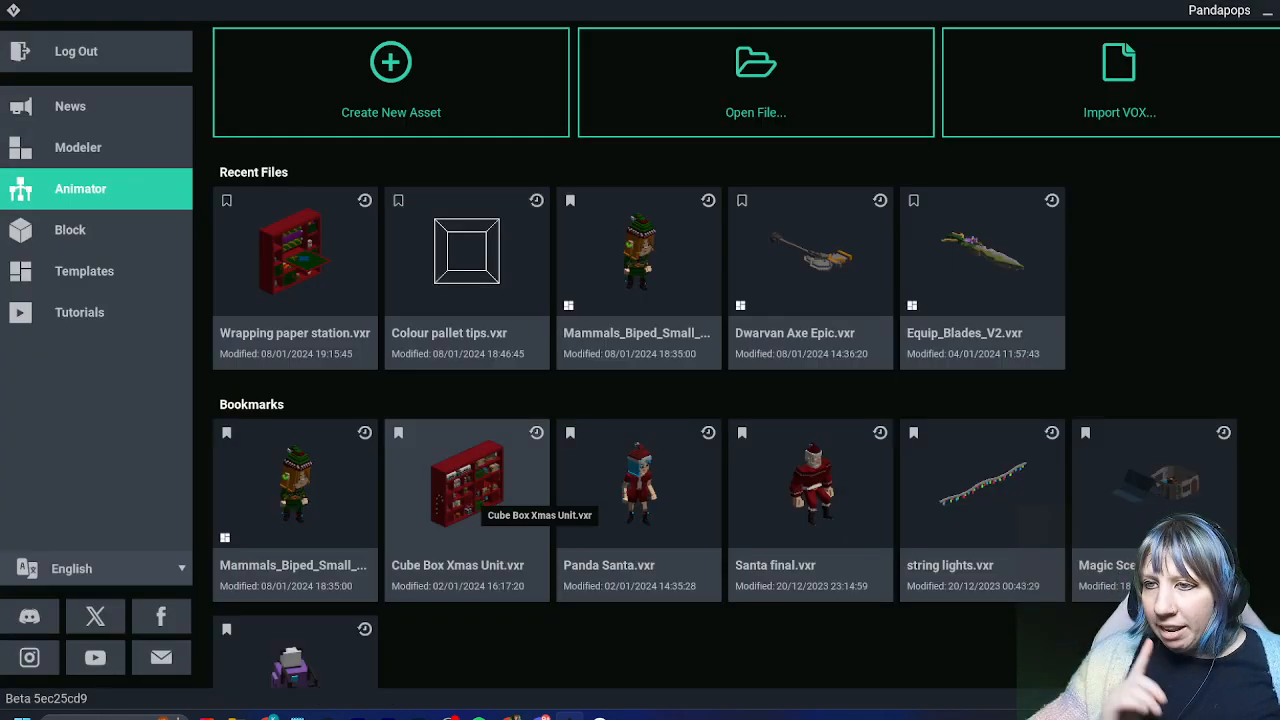
{"action": "left_click", "coordinate": [478, 498]}
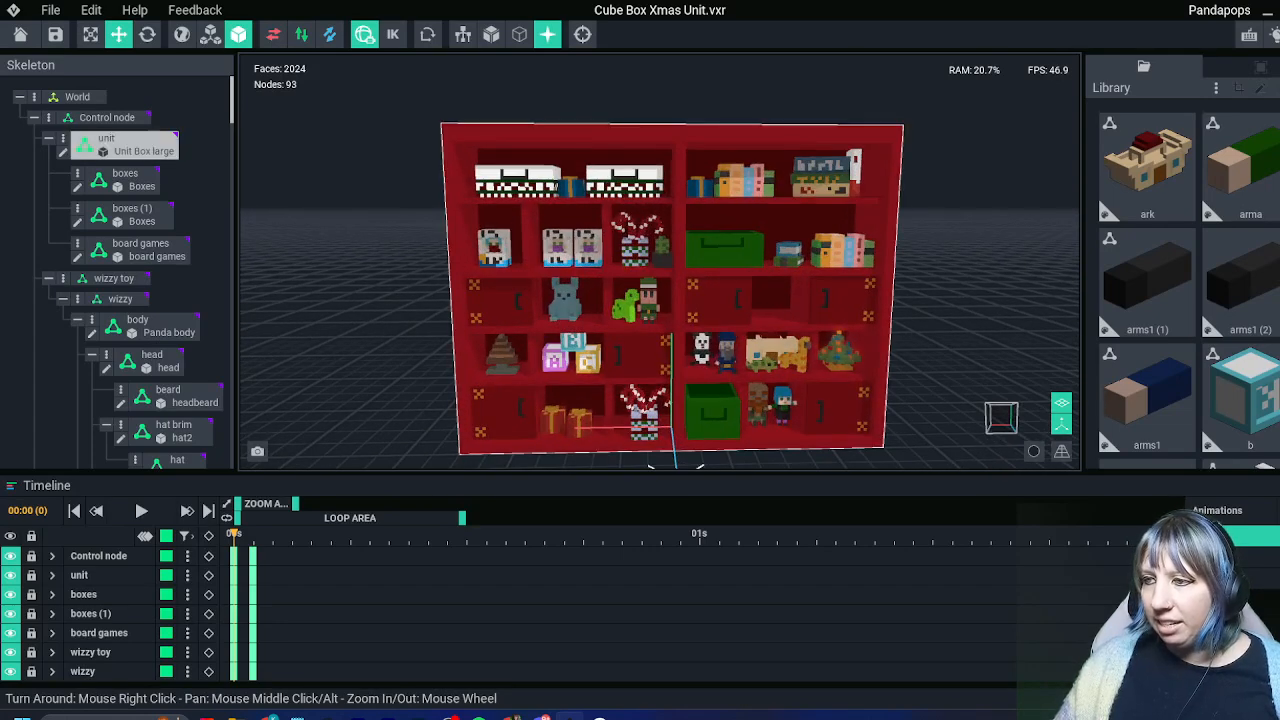
Hide the pivot axes and examine the whole shelving unit, including the toys and presents on its lower shelves
{"action": "left_click", "coordinate": [1061, 425]}
{"action": "right_click_drag", "start_coordinate": [658, 256], "coordinate": [590, 237]}
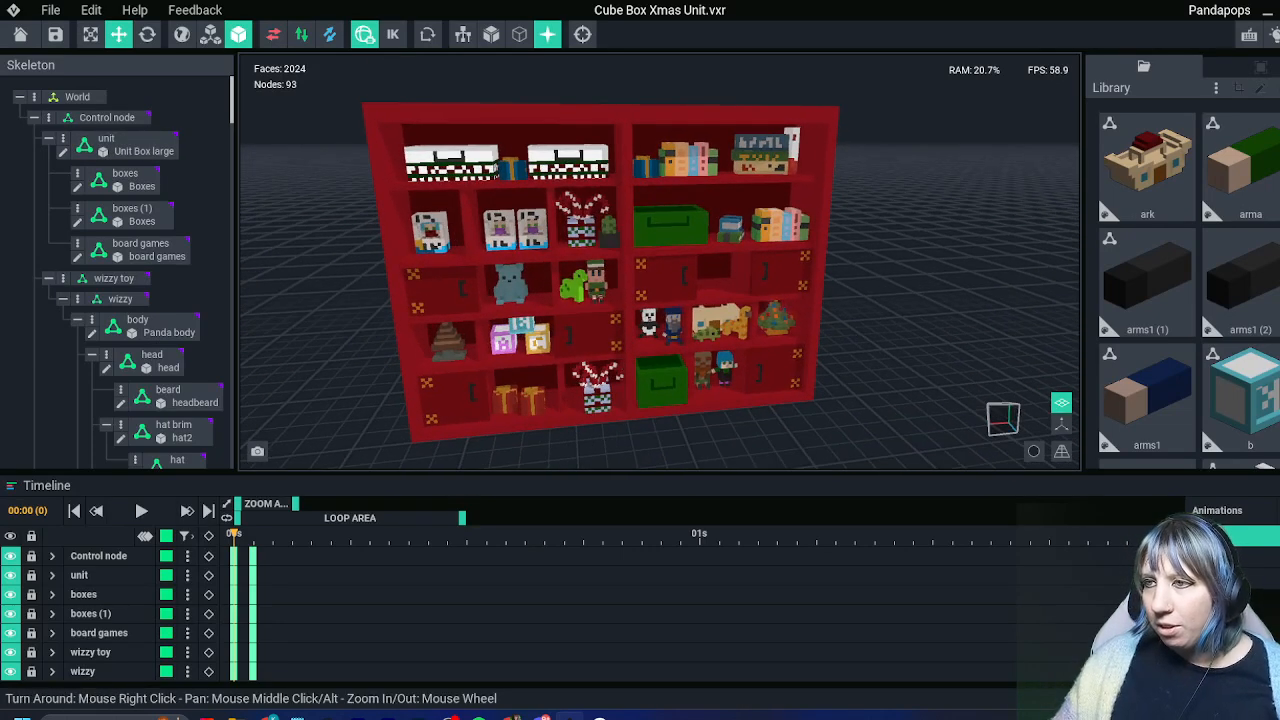
{"action": "middle_click_drag", "start_coordinate": [590, 237], "coordinate": [585, 206]}
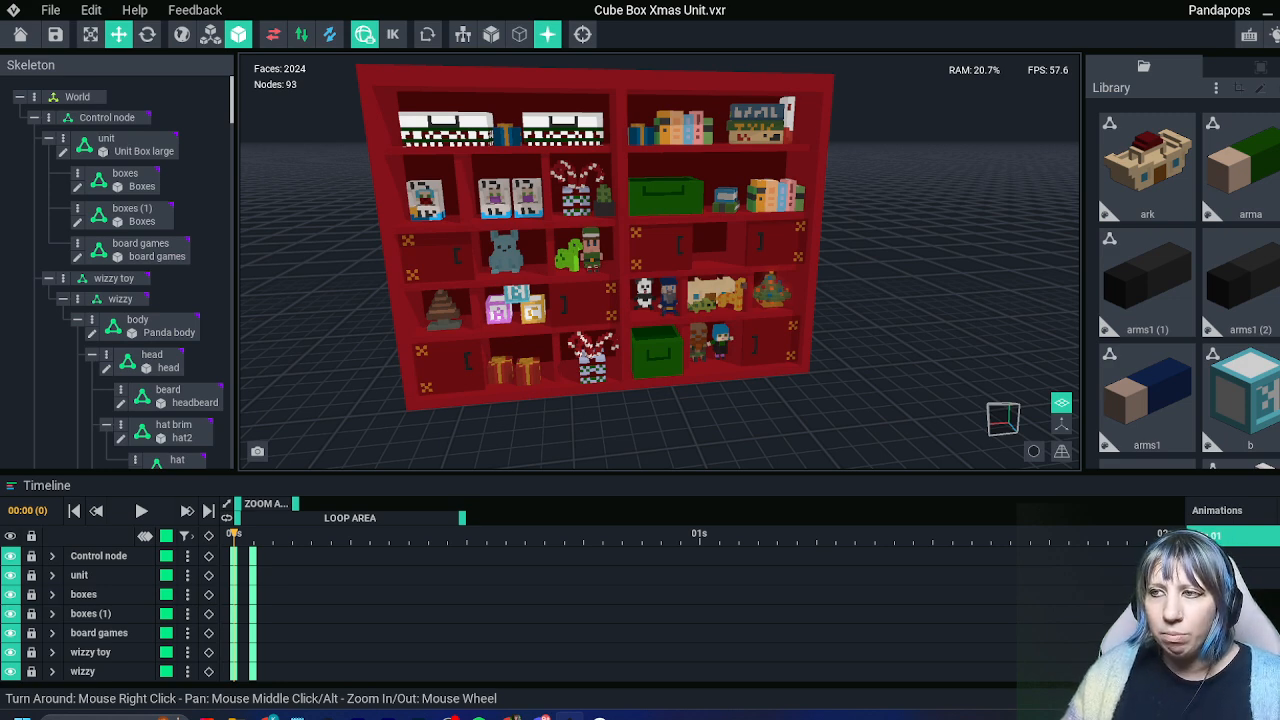
{"action": "scroll", "coordinate": [600, 260], "scroll_direction": "up", "scroll_amount": 2}
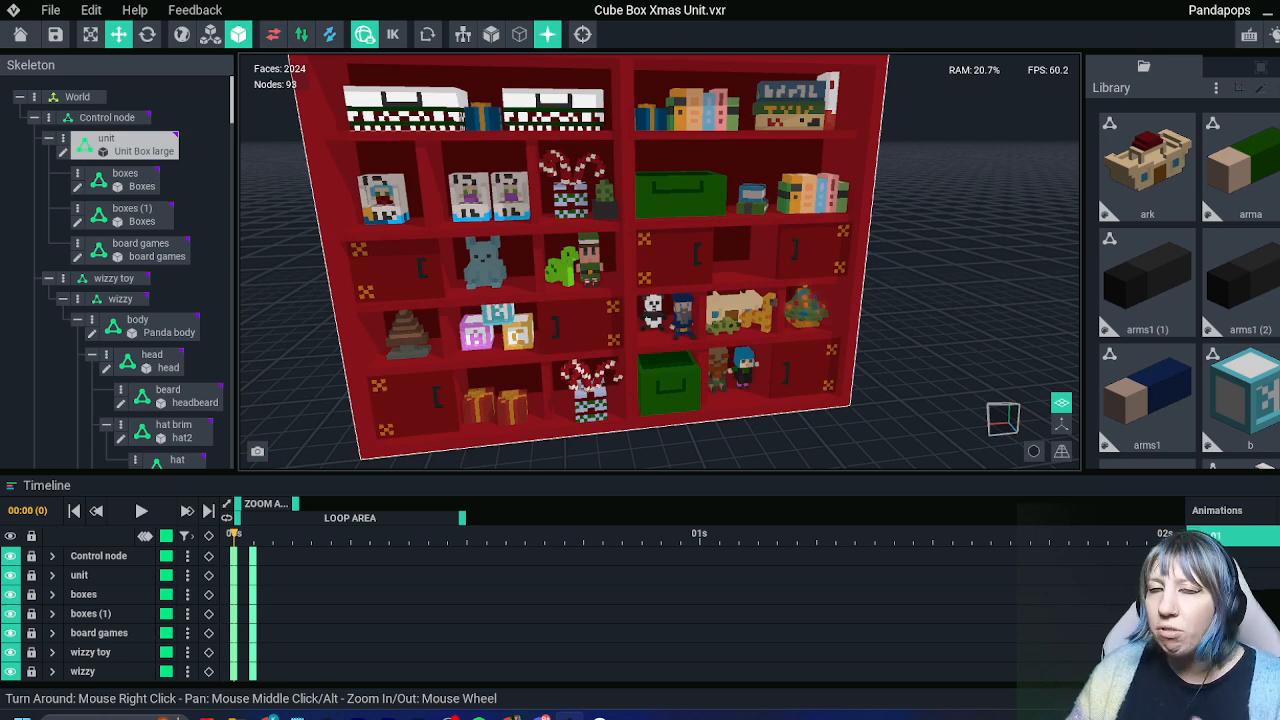
{"action": "right_click_drag", "start_coordinate": [640, 280], "coordinate": [602, 250]}
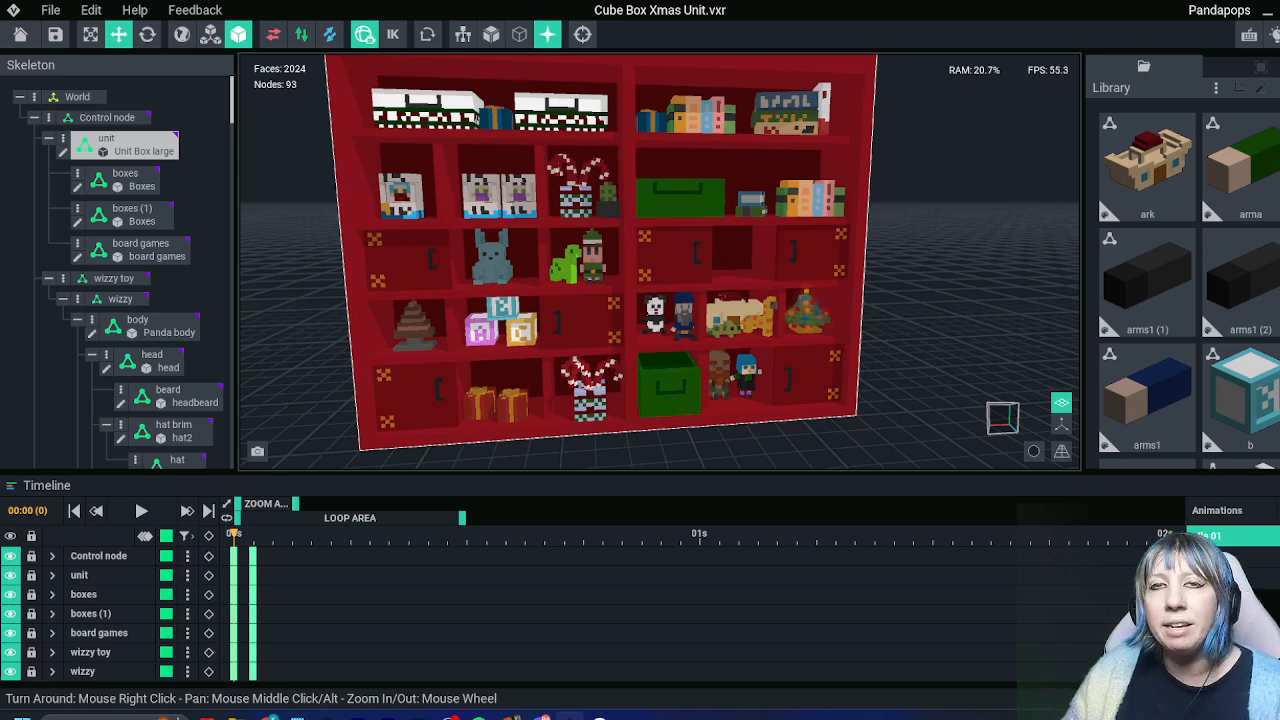
{"action": "scroll", "coordinate": [708, 329], "scroll_direction": "up", "scroll_amount": 5}
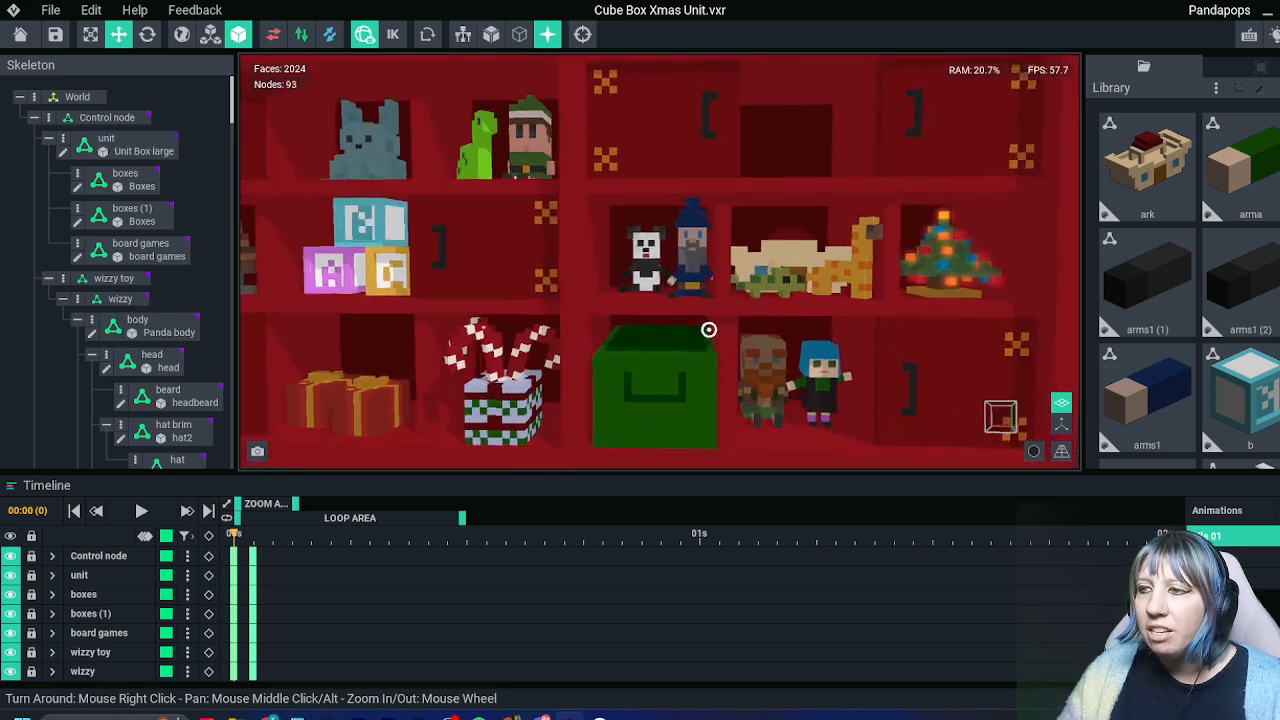
{"action": "right_click_drag", "start_coordinate": [709, 329], "coordinate": [702, 328]}
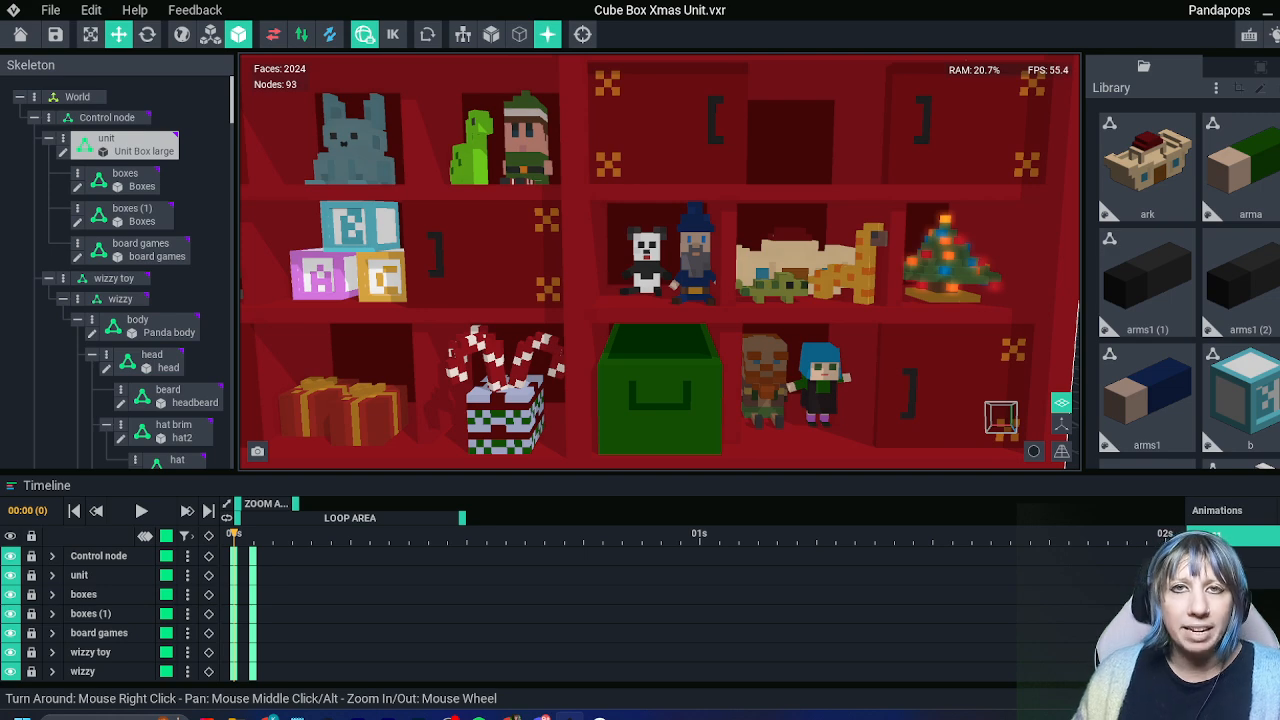
Inspect the two small dolls beside the green box on the bottom shelf up close, and return to the full view
{"action": "middle_click_drag", "start_coordinate": [735, 412], "coordinate": [625, 243]}
{"action": "scroll", "coordinate": [617, 350], "scroll_direction": "up", "scroll_amount": 5}
{"action": "right_click_drag", "start_coordinate": [690, 285], "coordinate": [777, 352]}
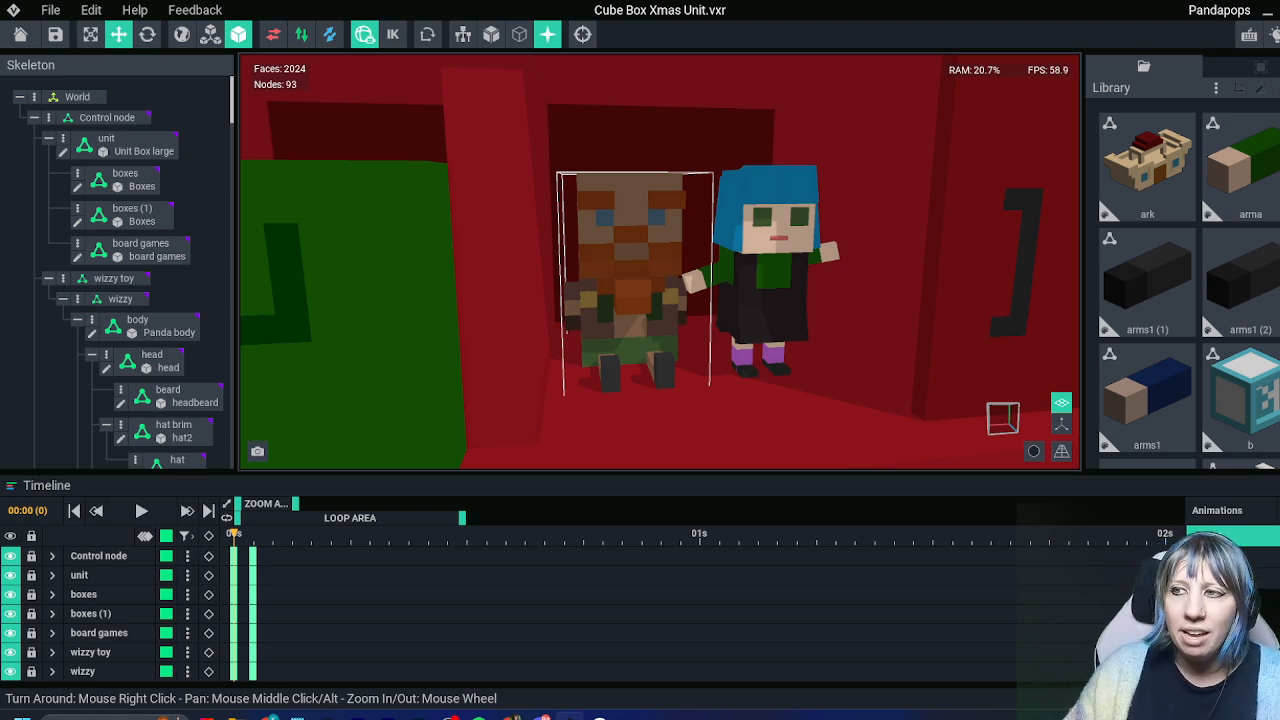
{"action": "scroll", "coordinate": [738, 300], "scroll_direction": "down", "scroll_amount": 10}
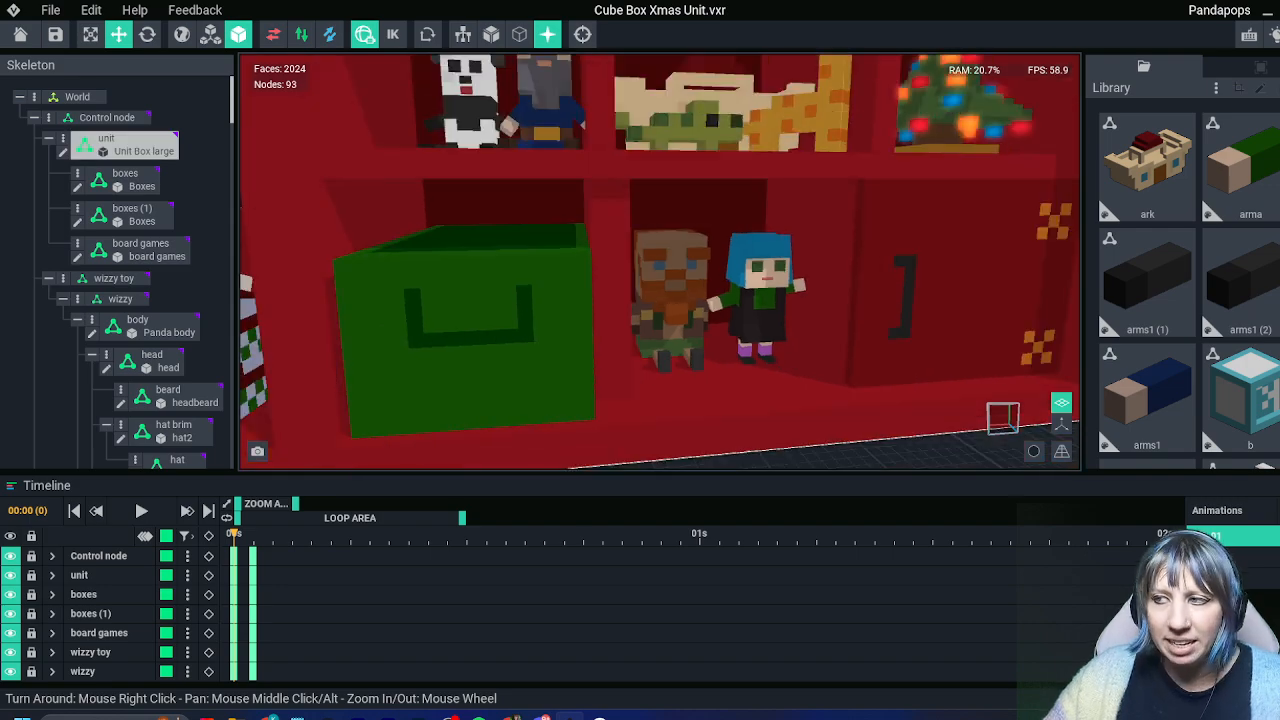
{"action": "right_click_drag", "start_coordinate": [745, 300], "coordinate": [728, 300]}
{"action": "mouse_move", "coordinate": [751, 343]}
{"action": "right_mouse_down"}
{"action": "mouse_move", "coordinate": [756, 330]}
{"action": "mouse_move", "coordinate": [860, 332]}
{"action": "mouse_move", "coordinate": [715, 345]}
{"action": "mouse_move", "coordinate": [770, 349]}
{"action": "right_mouse_up"}
{"action": "scroll", "coordinate": [755, 343], "scroll_direction": "up", "scroll_amount": 4}
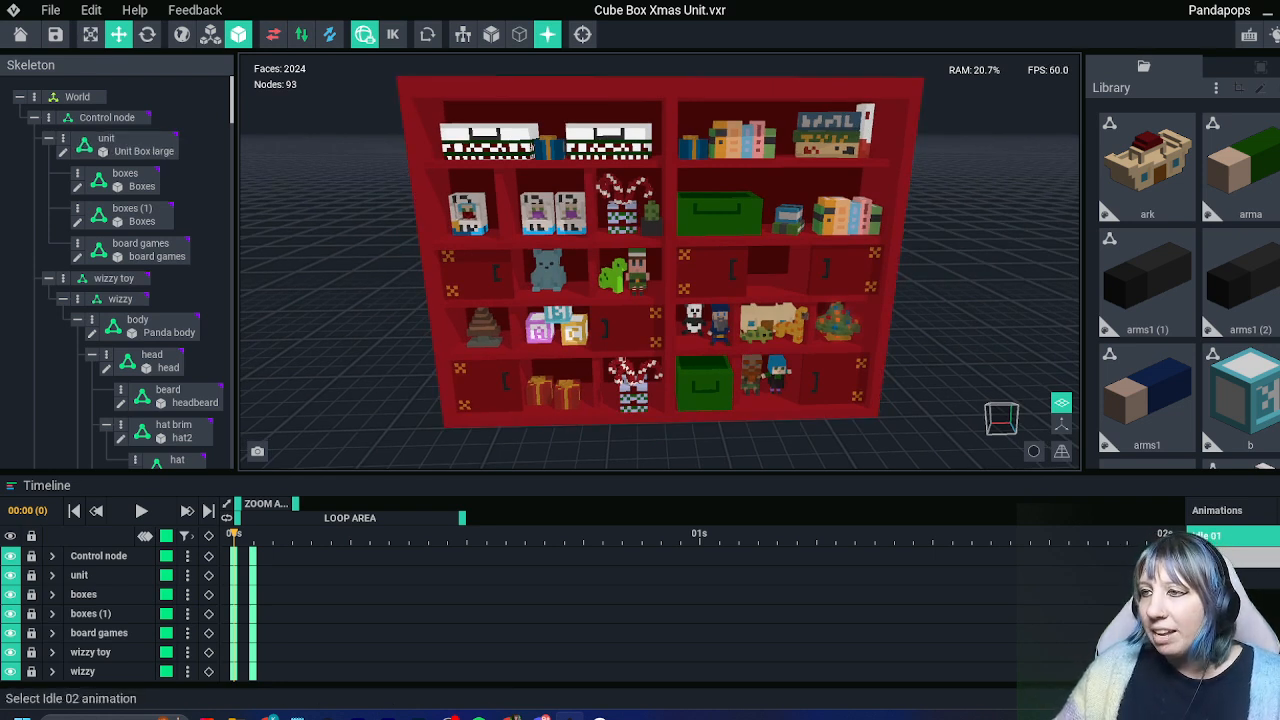
Compare the shelf arrangements of the Idle 01 and Idle 02 animations, and show the Tidy 01 arrangement
{"action": "left_click", "coordinate": [1228, 557]}
{"action": "right_click_drag", "start_coordinate": [768, 346], "coordinate": [748, 345]}
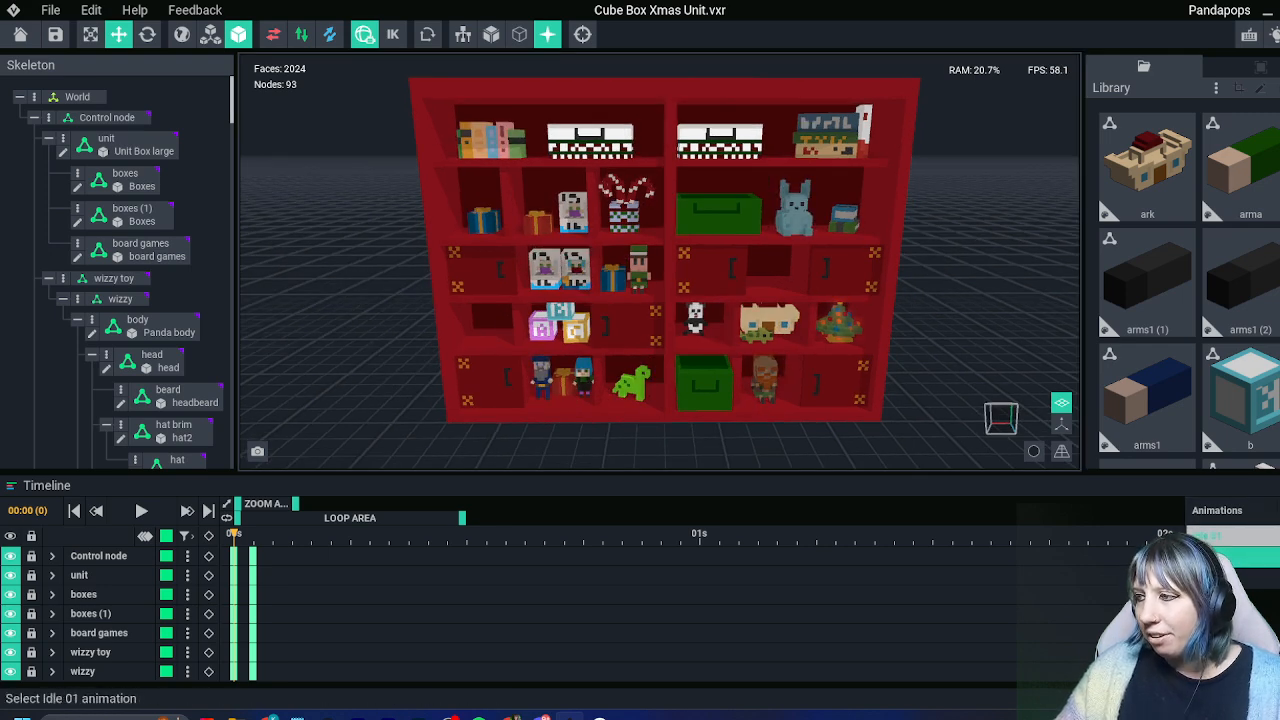
{"action": "left_click", "coordinate": [1228, 536]}
{"action": "left_click", "coordinate": [1228, 557]}
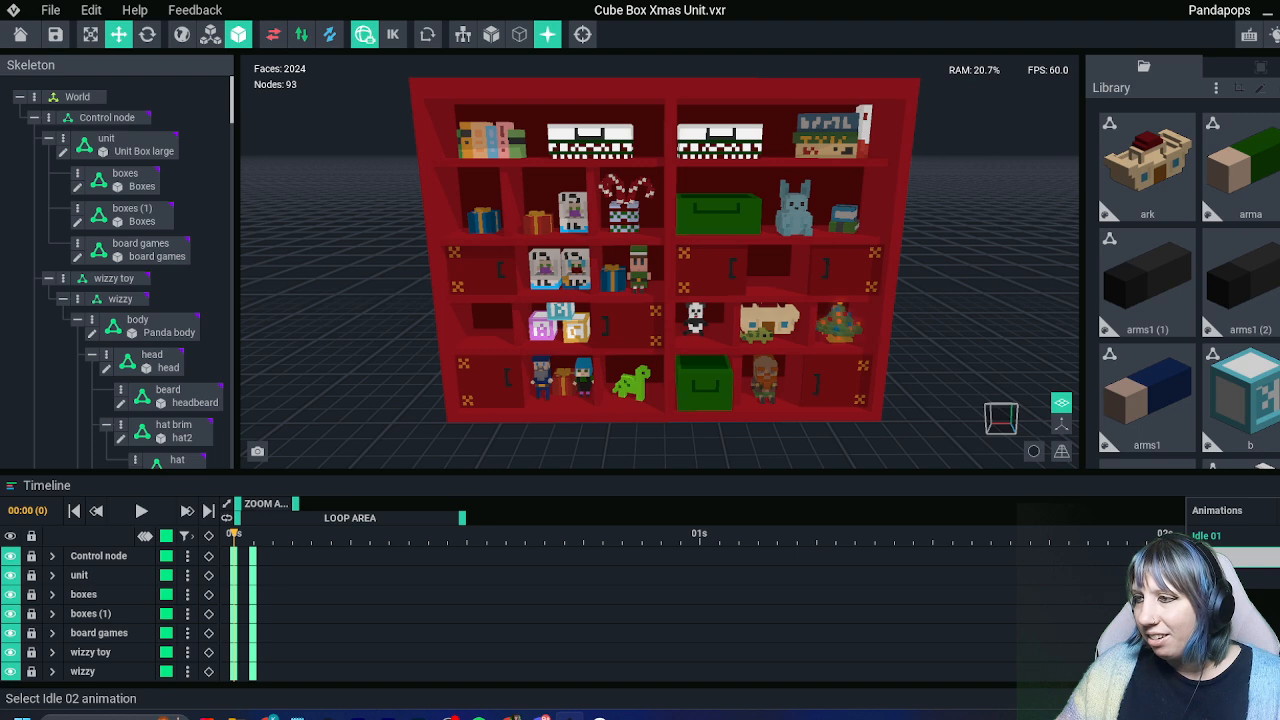
{"action": "left_click", "coordinate": [1228, 536]}
{"action": "left_click", "coordinate": [1228, 557]}
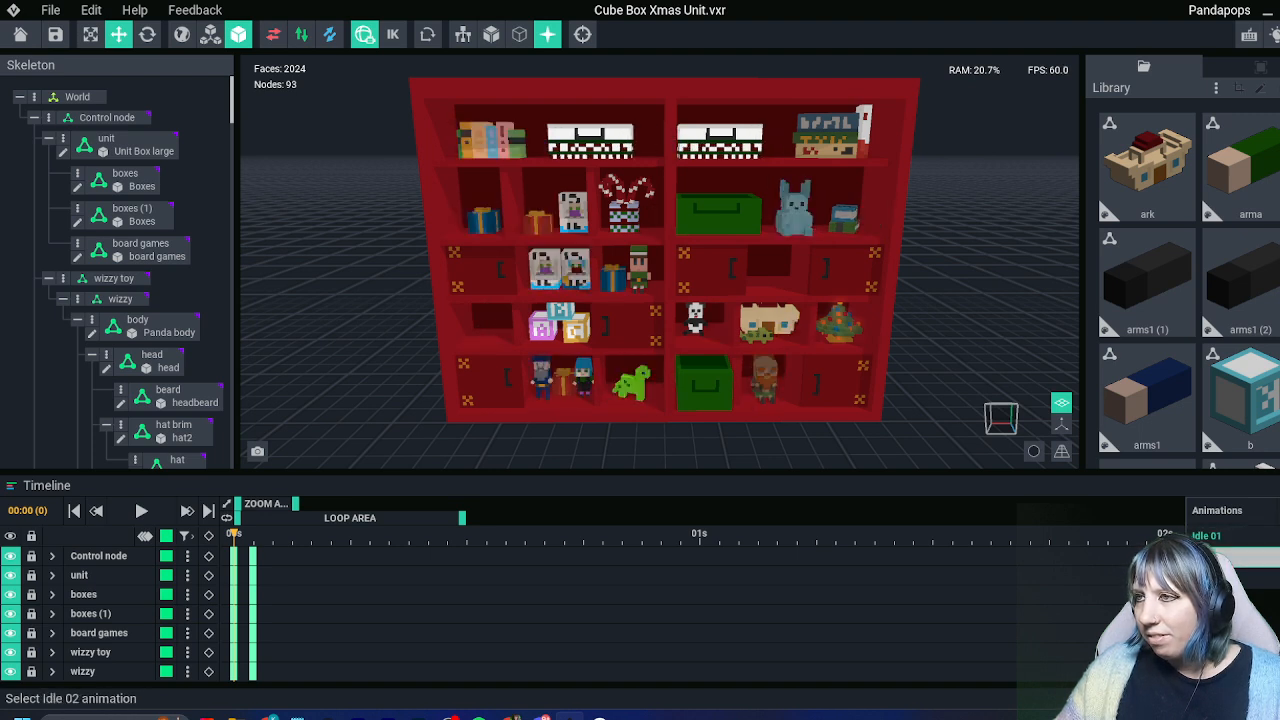
{"action": "left_click", "coordinate": [1228, 536]}
{"action": "left_click", "coordinate": [1228, 557]}
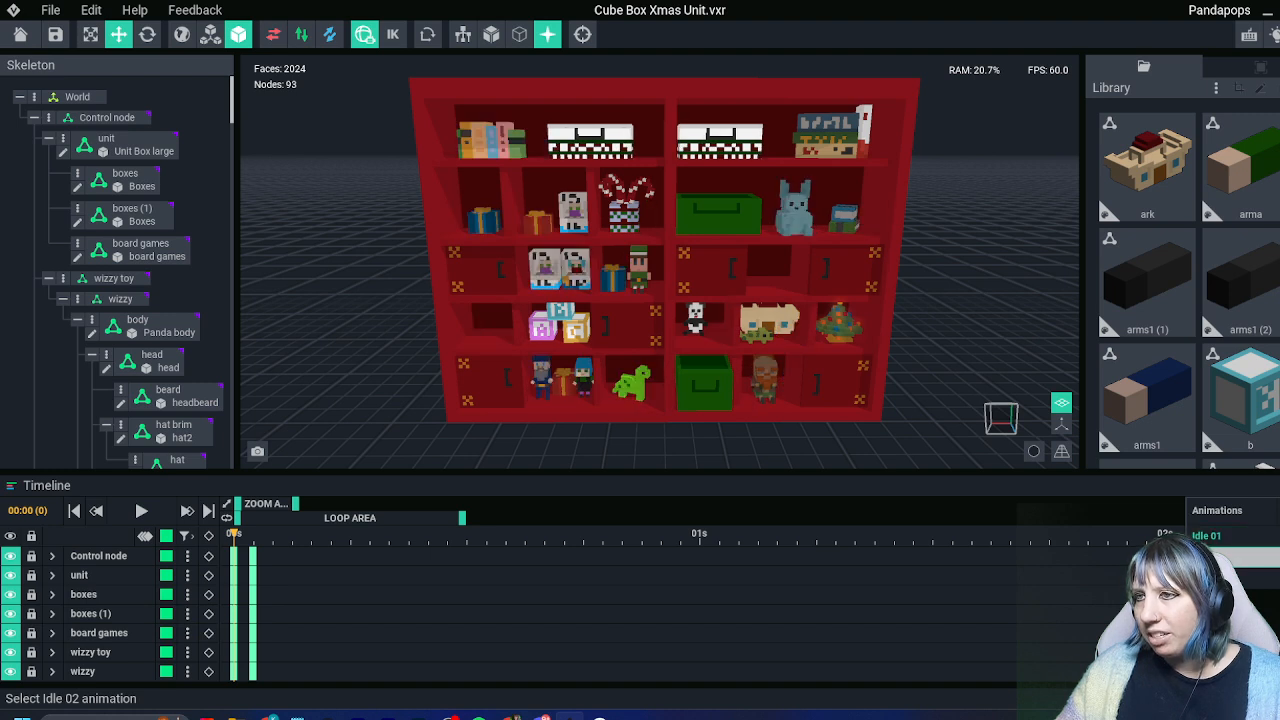
{"action": "left_click", "coordinate": [1228, 536]}
{"action": "left_click", "coordinate": [1228, 557]}
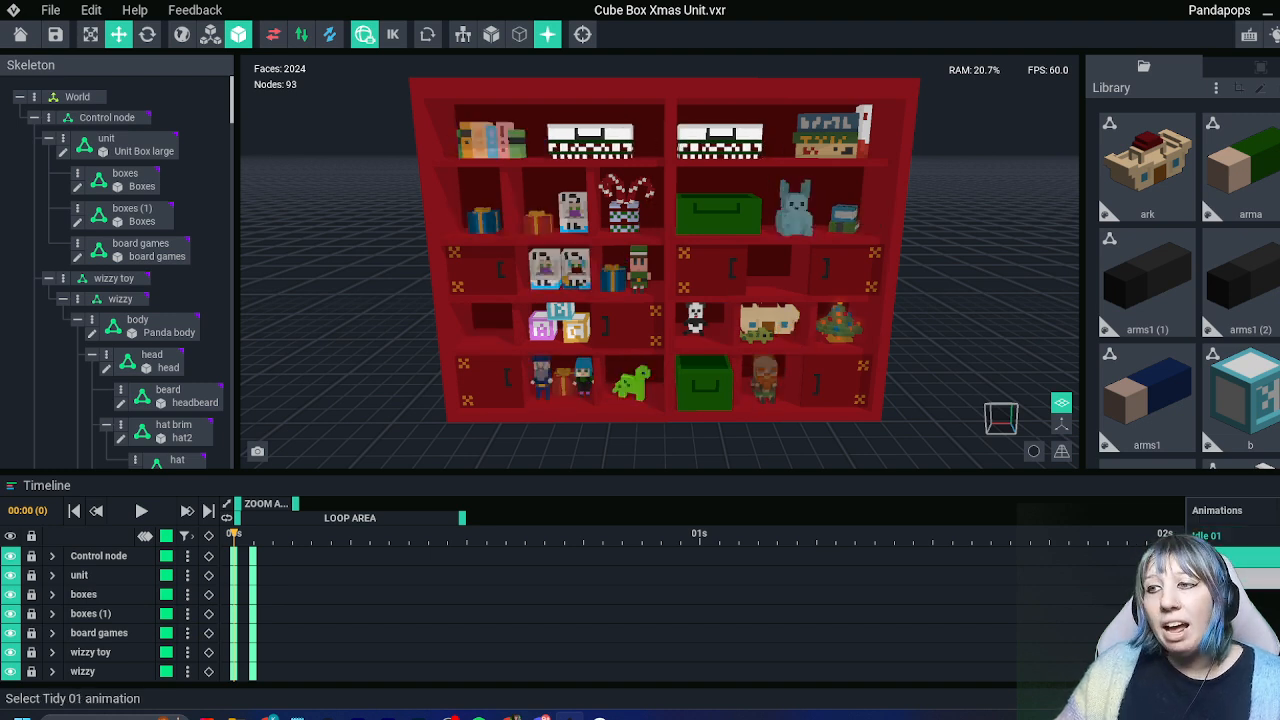
{"action": "left_click", "coordinate": [1228, 578]}
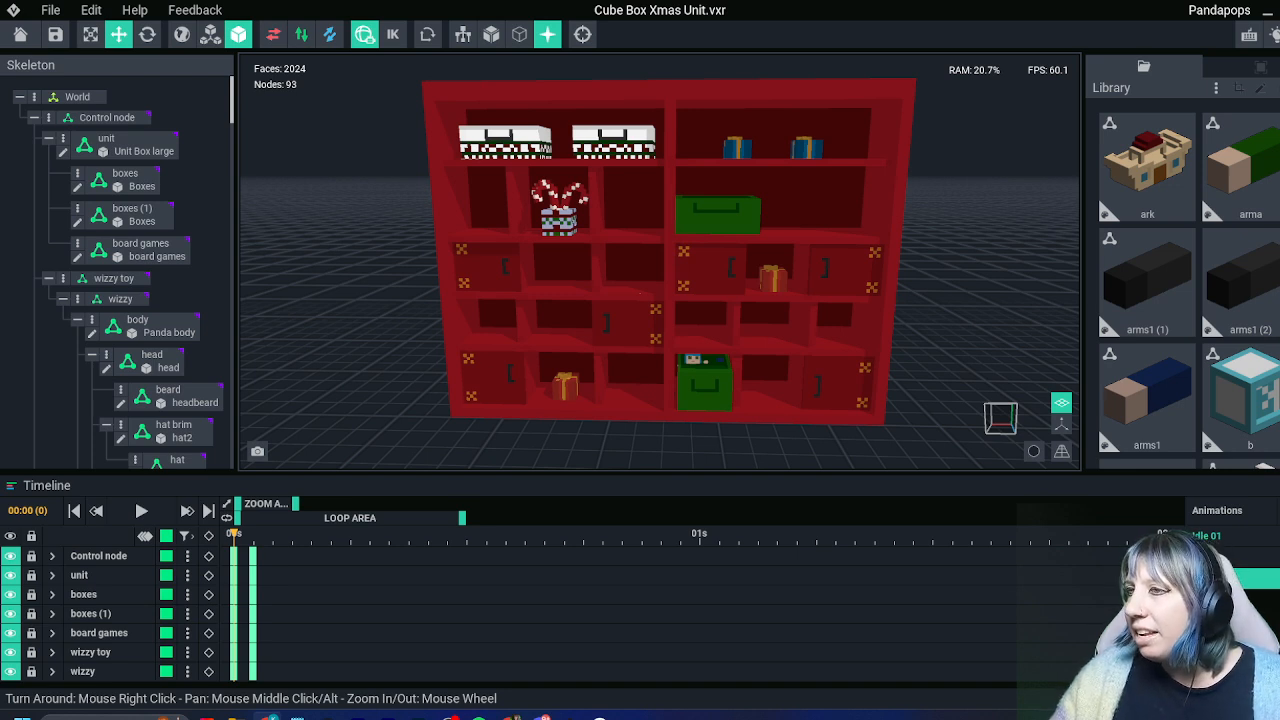
Look at the library's import options, and show the inspector properties of the red shelving unit
{"action": "left_click", "coordinate": [1216, 88]}
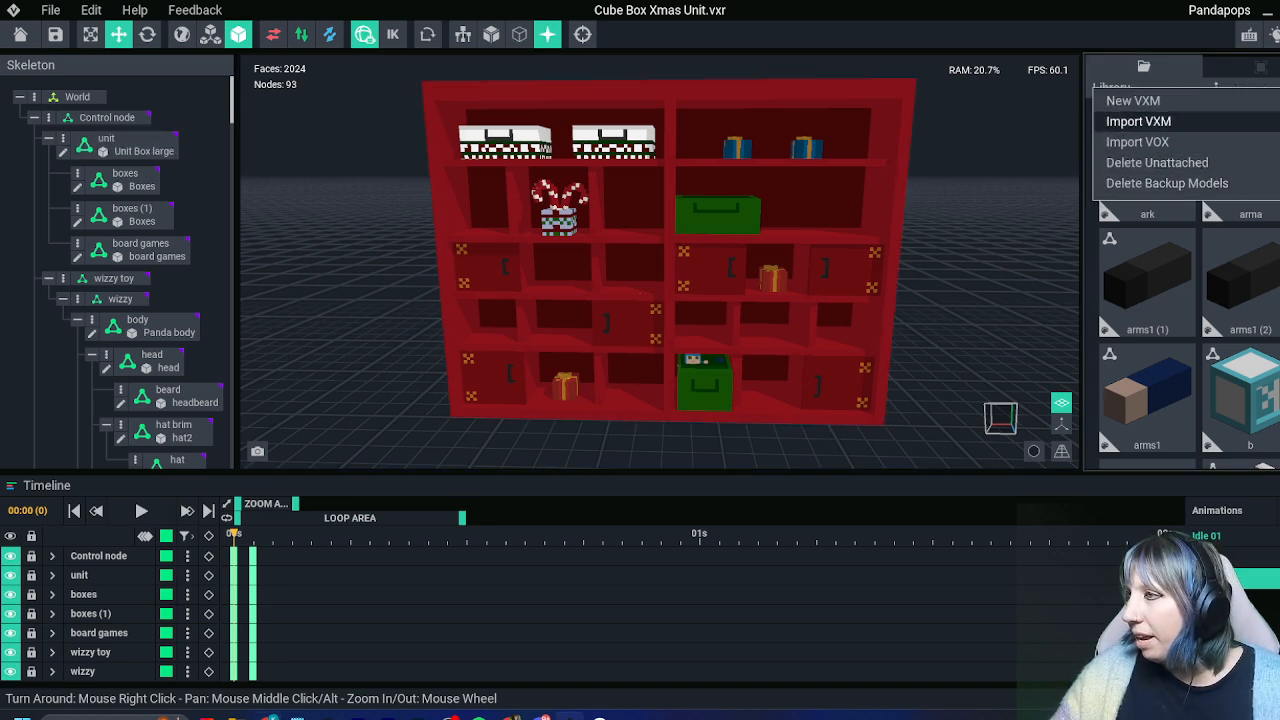
{"action": "left_click", "coordinate": [1150, 142]}
{"action": "left_click", "coordinate": [820, 215]}
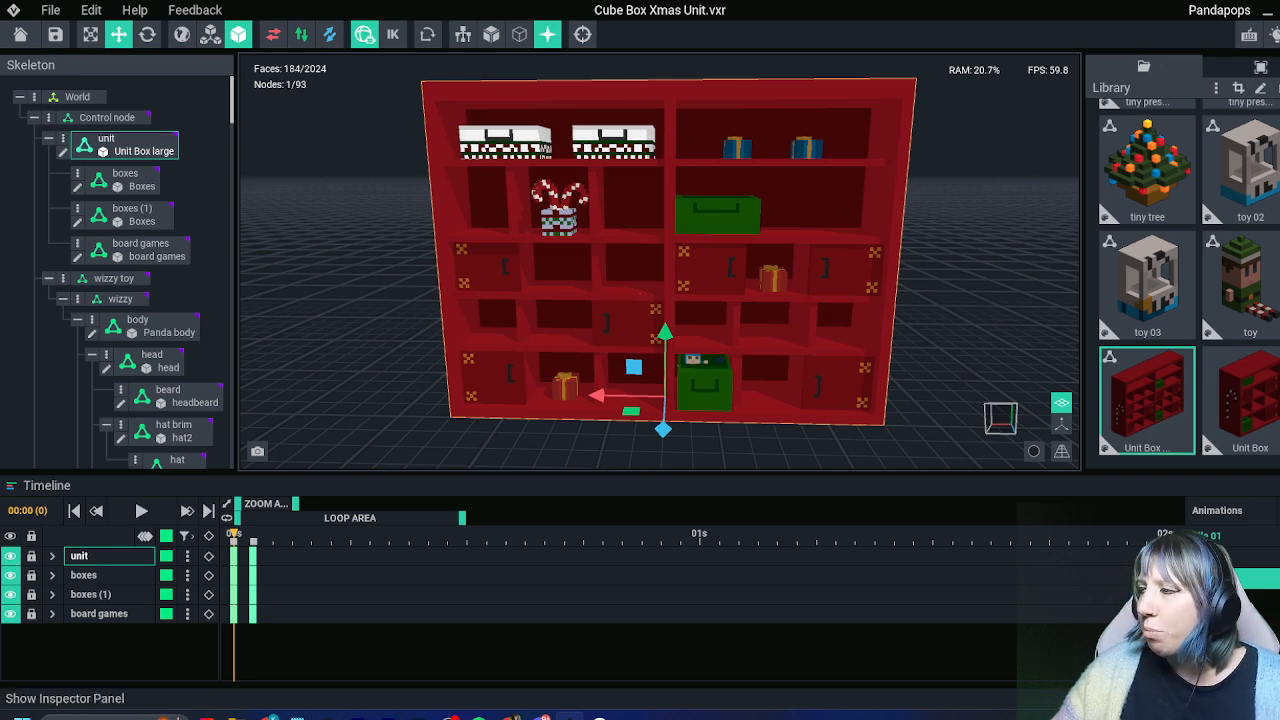
{"action": "left_click", "coordinate": [1261, 66]}
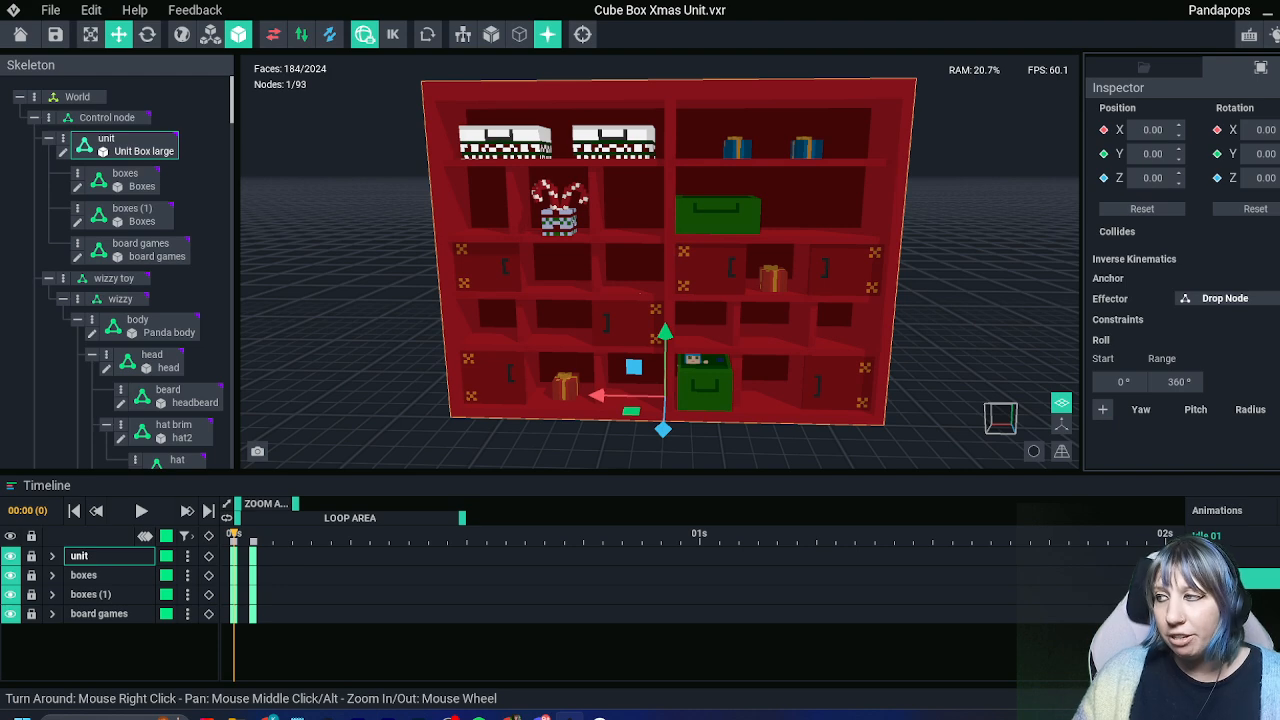
Close the Cube Box Xmas Unit with its changes saved and reopen Wrapping paper station.vxr
{"action": "left_click", "coordinate": [20, 34]}
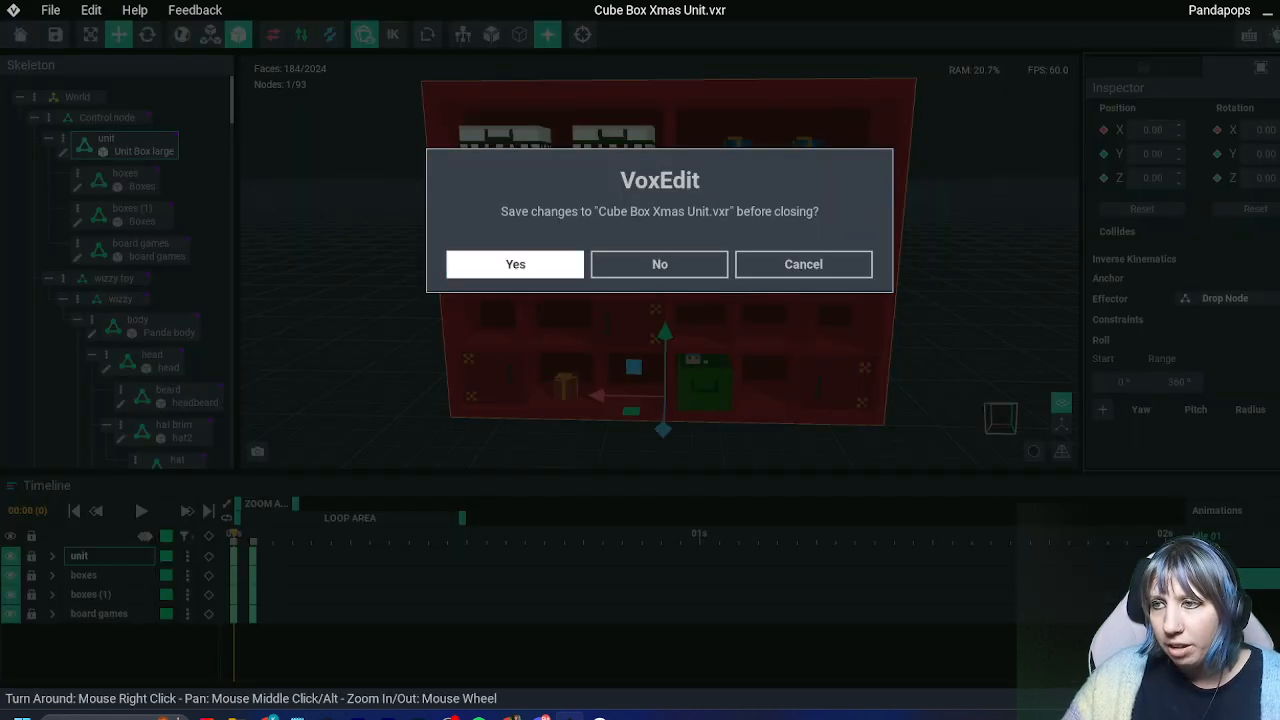
{"action": "left_click", "coordinate": [514, 263]}
{"action": "left_click", "coordinate": [482, 300]}
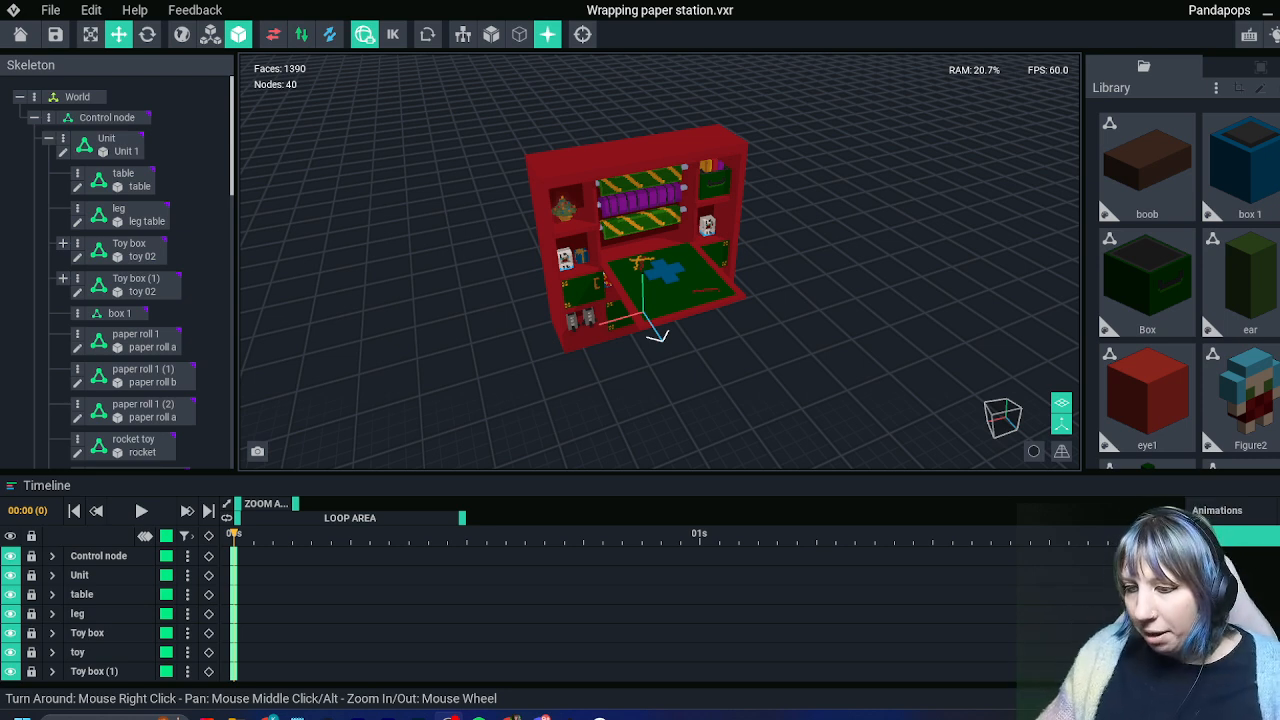
Save and close the Wrapping paper station scene, and open the bookmarked Magic Scene.vxr
{"action": "left_click", "coordinate": [55, 34]}
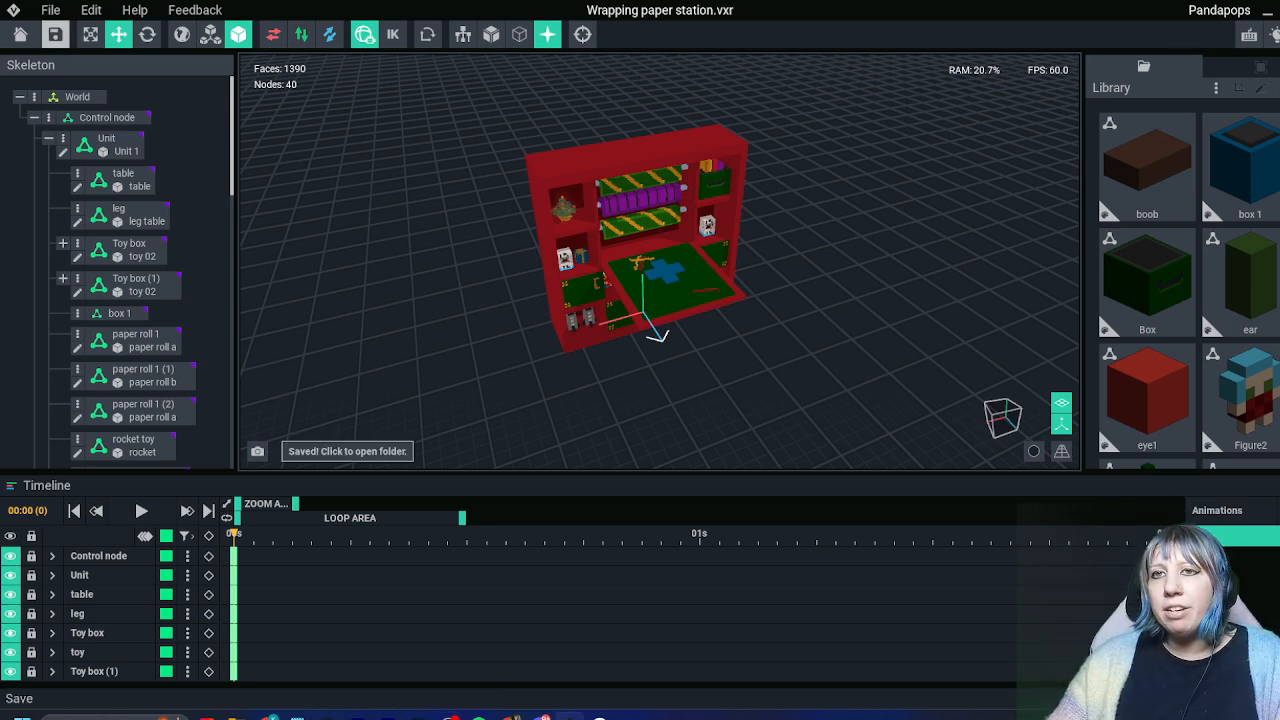
{"action": "right_click_drag", "start_coordinate": [660, 300], "coordinate": [700, 245]}
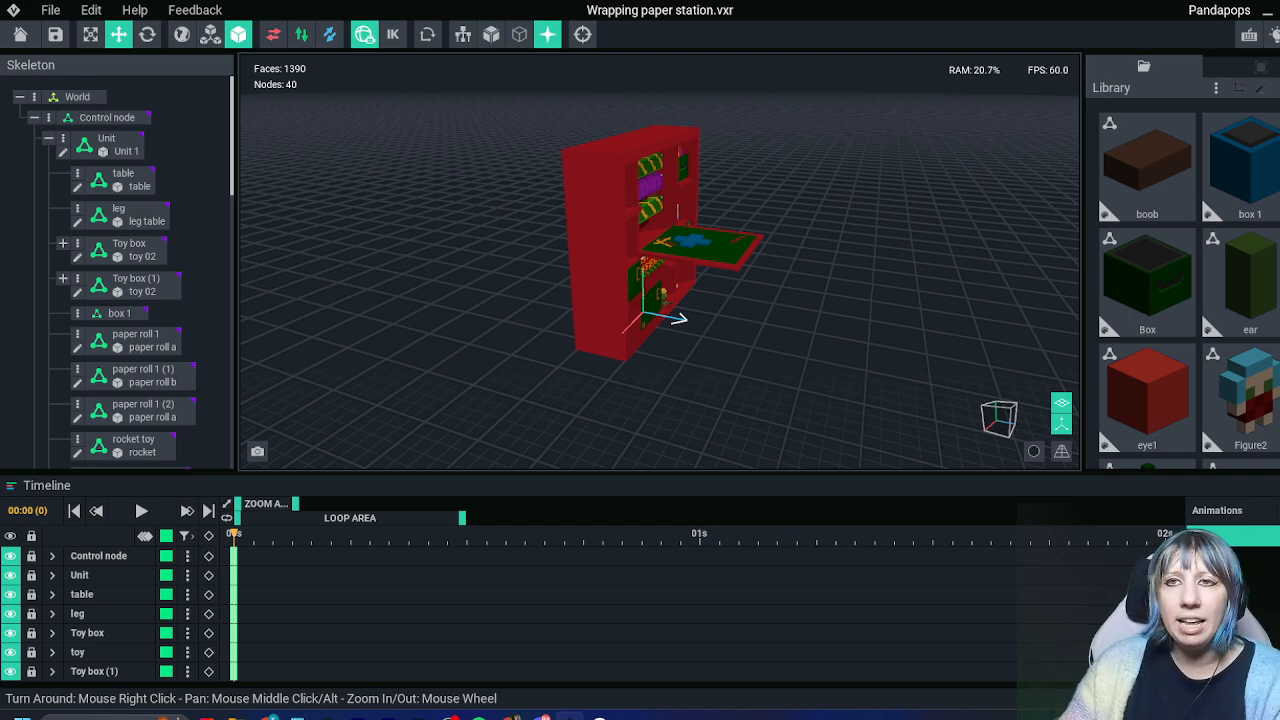
{"action": "left_click", "coordinate": [20, 34]}
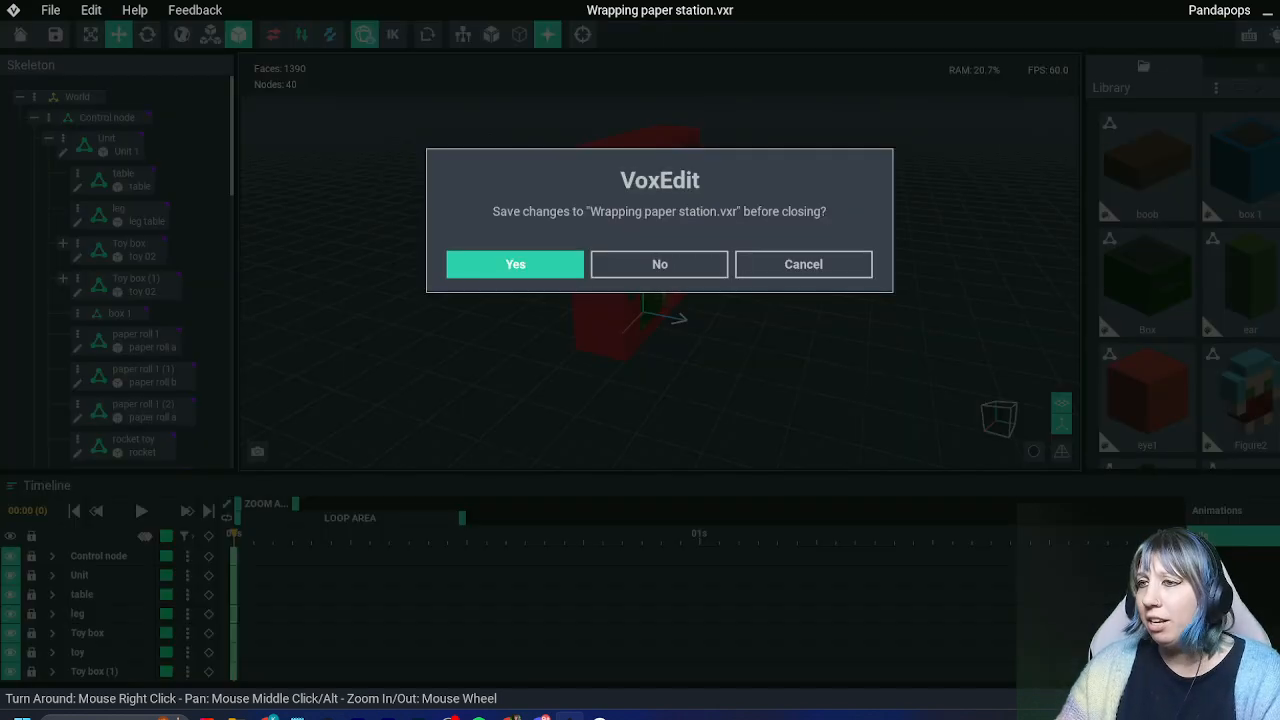
{"action": "left_click", "coordinate": [464, 264]}
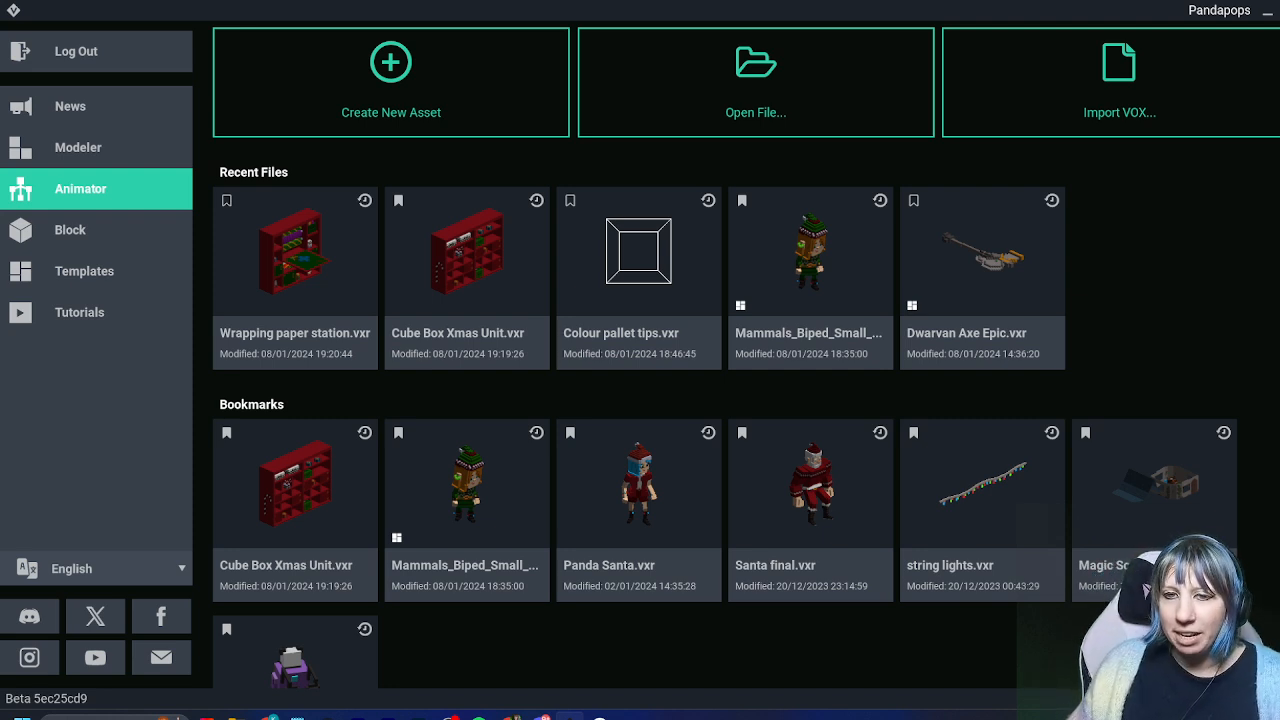
{"action": "left_click", "coordinate": [1146, 490]}
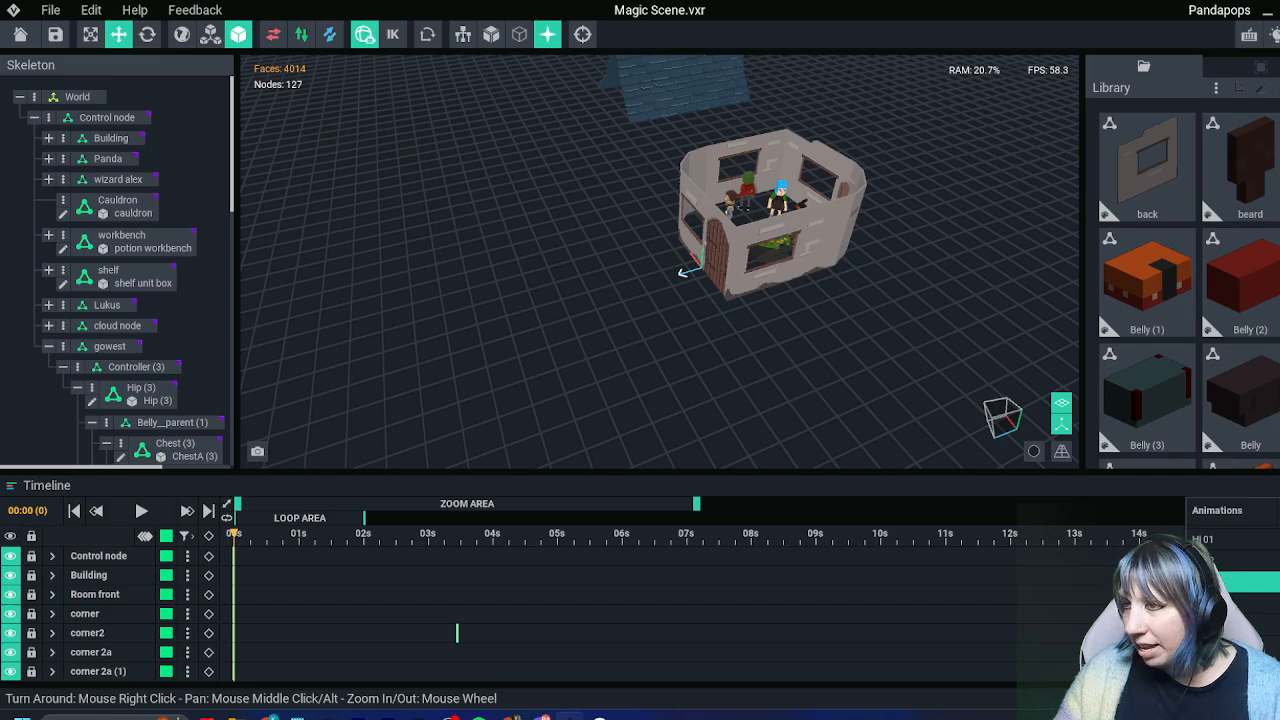
Examine the interior of the building up close, including the bearded figure, the green-headed figure, the orange wizard and the cauldron
{"action": "scroll", "coordinate": [776, 239], "scroll_direction": "up", "scroll_amount": 5}
{"action": "right_click_drag", "start_coordinate": [771, 260], "coordinate": [803, 185]}
{"action": "scroll", "coordinate": [771, 260], "scroll_direction": "up", "scroll_amount": 8}
{"action": "right_click_drag", "start_coordinate": [771, 260], "coordinate": [728, 258]}
{"action": "middle_click_drag", "start_coordinate": [715, 255], "coordinate": [665, 325]}
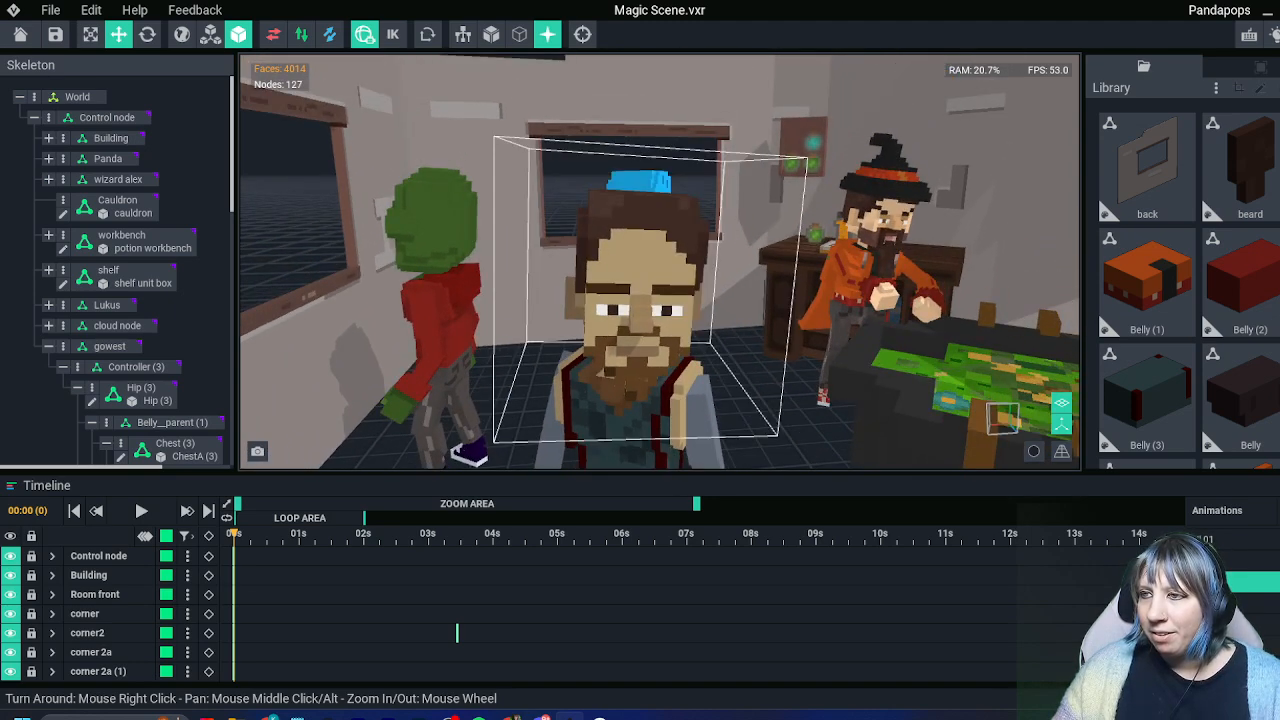
{"action": "right_click_drag", "start_coordinate": [660, 305], "coordinate": [668, 271]}
{"action": "middle_click_drag", "start_coordinate": [668, 271], "coordinate": [640, 202]}
{"action": "right_click_drag", "start_coordinate": [640, 202], "coordinate": [630, 206]}
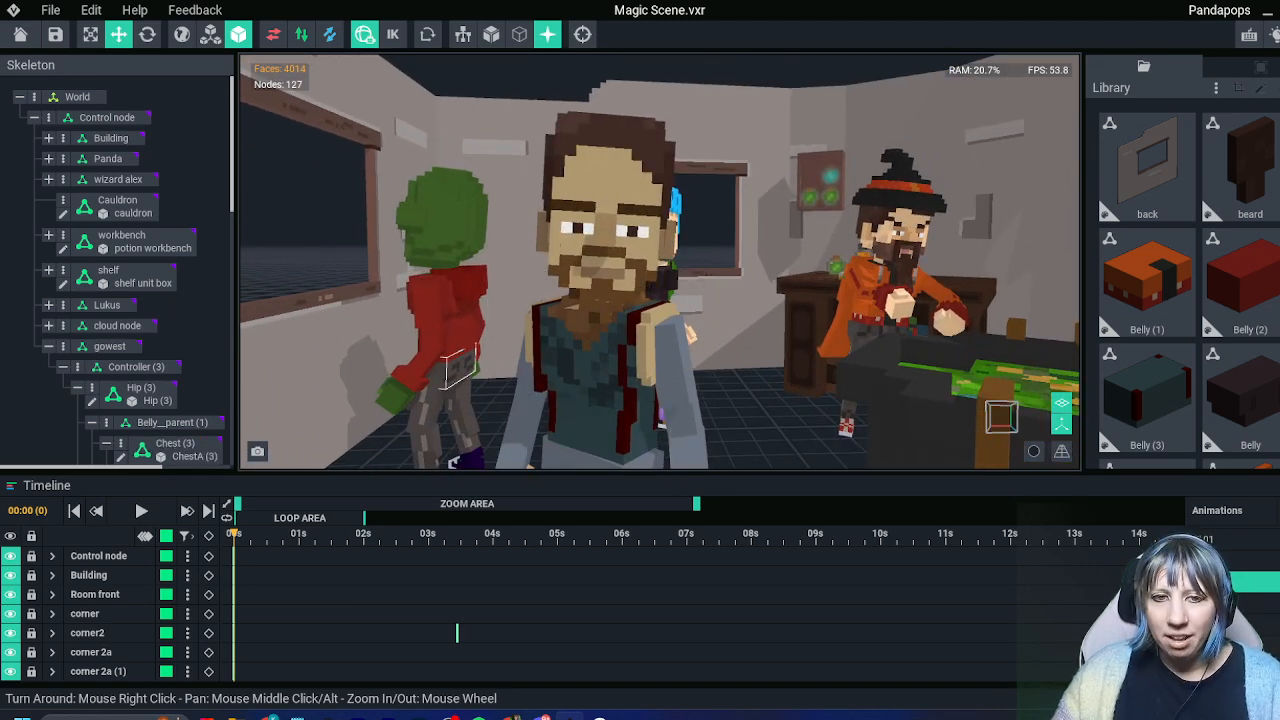
{"action": "mouse_move", "coordinate": [604, 314]}
{"action": "right_mouse_down"}
{"action": "mouse_move", "coordinate": [400, 314]}
{"action": "mouse_move", "coordinate": [604, 314]}
{"action": "right_mouse_up"}
{"action": "middle_click_drag", "start_coordinate": [604, 314], "coordinate": [540, 180]}
{"action": "left_click", "coordinate": [545, 335]}
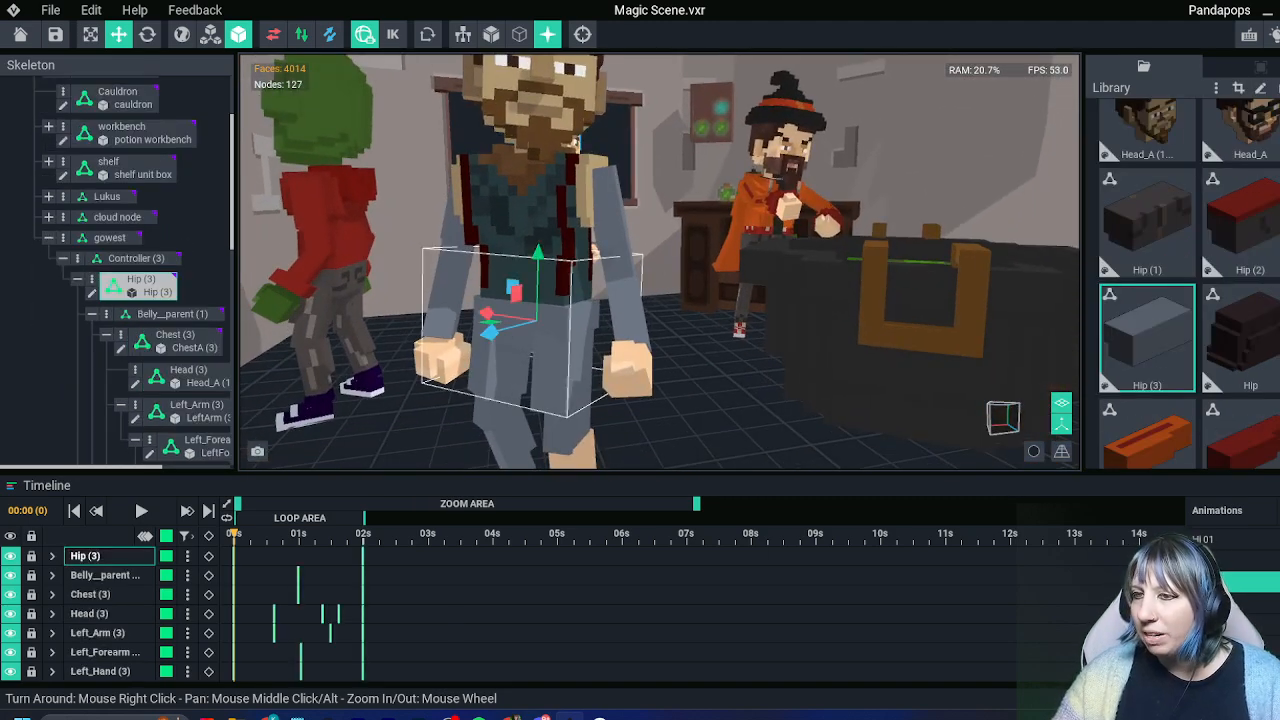
{"action": "key", "text": "Delete"}
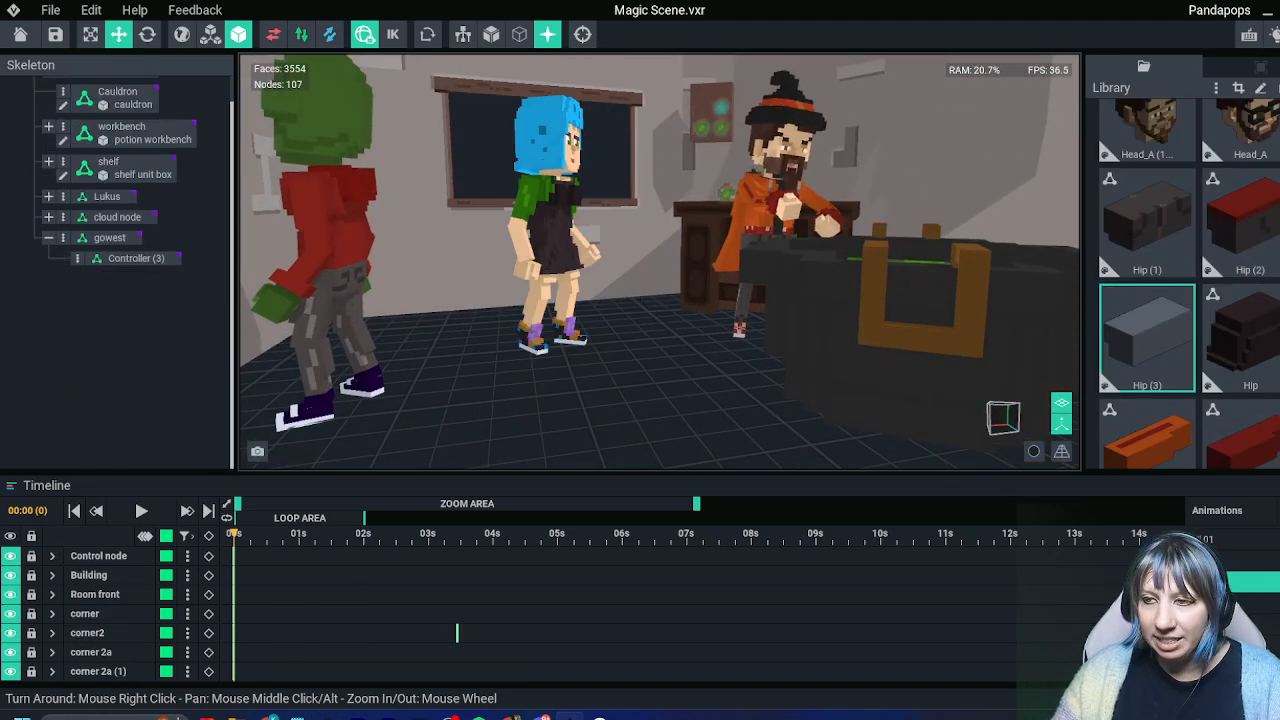
{"action": "key", "text": "ctrl+z"}
Delete the left and right thighs of the bearded figure together with the attached lower legs and feet
{"action": "left_click", "coordinate": [562, 388]}
{"action": "key", "text": "Delete"}
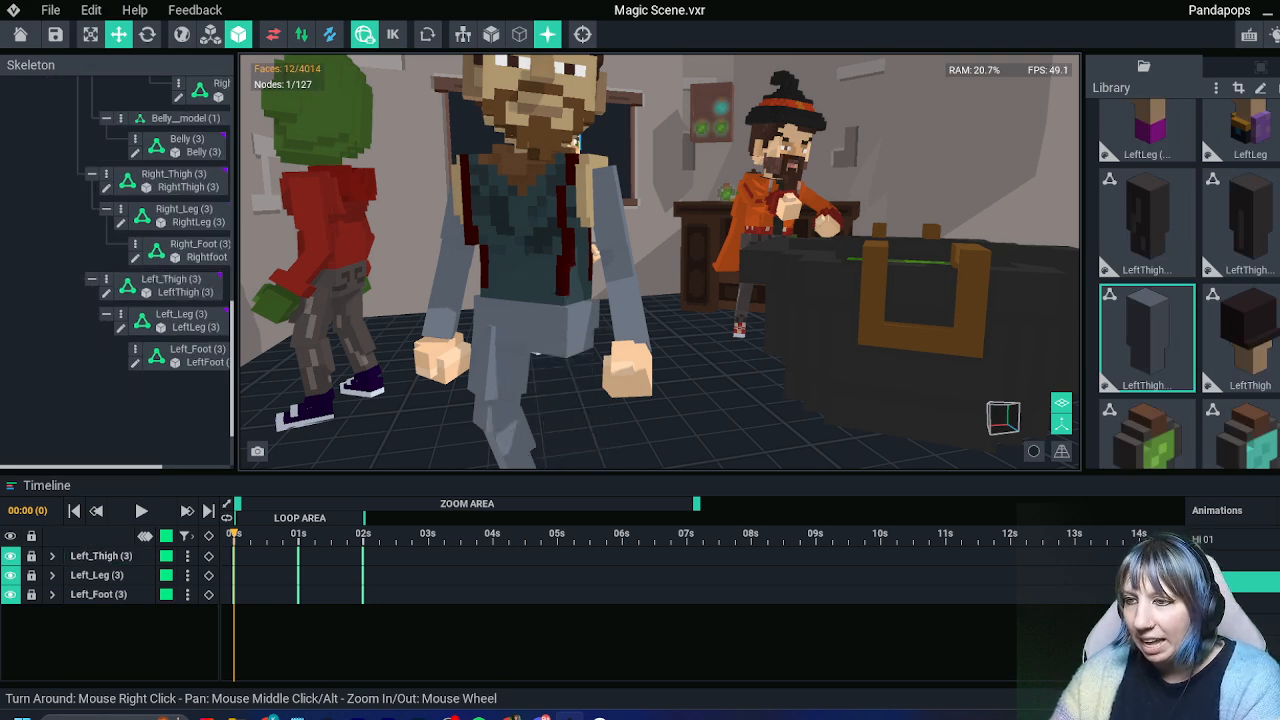
{"action": "left_click", "coordinate": [503, 375]}
{"action": "key", "text": "Delete"}
Delete the bearded figure's left hand and right hand
{"action": "left_click", "coordinate": [626, 315]}
{"action": "left_click", "coordinate": [628, 370]}
{"action": "key", "text": "Delete"}
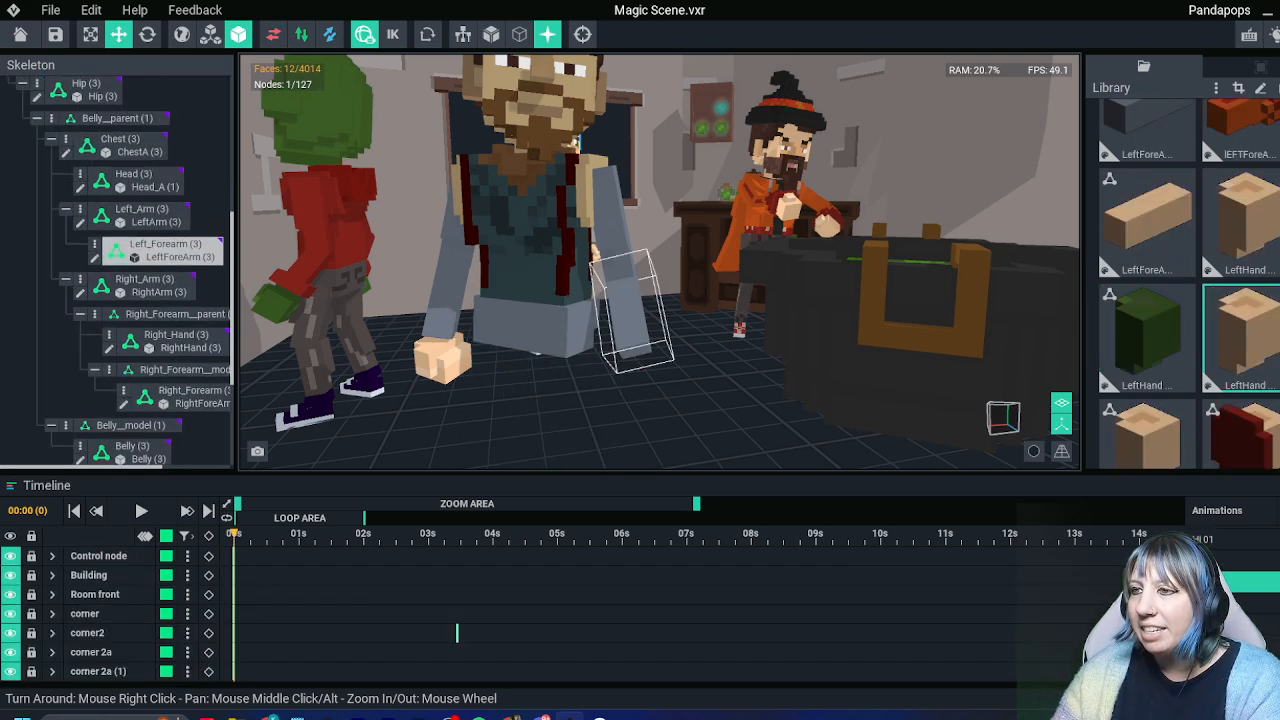
{"action": "left_click", "coordinate": [630, 330]}
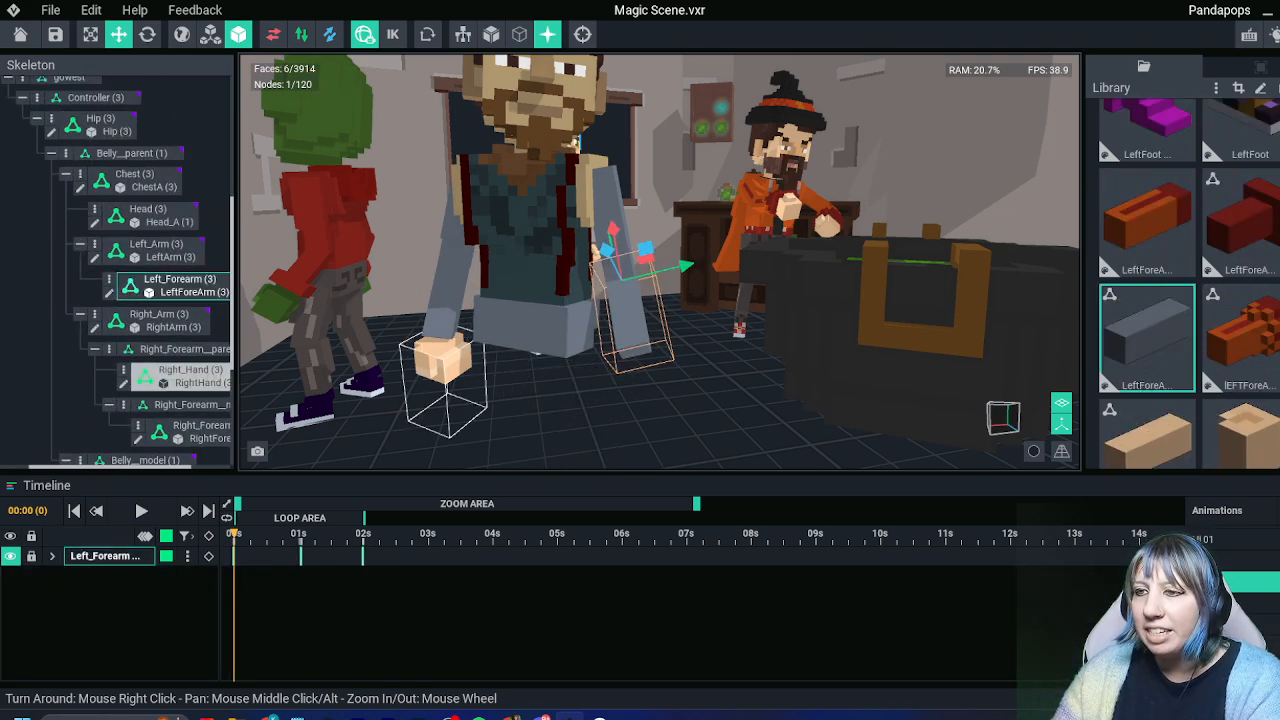
{"action": "key", "text": "Delete"}
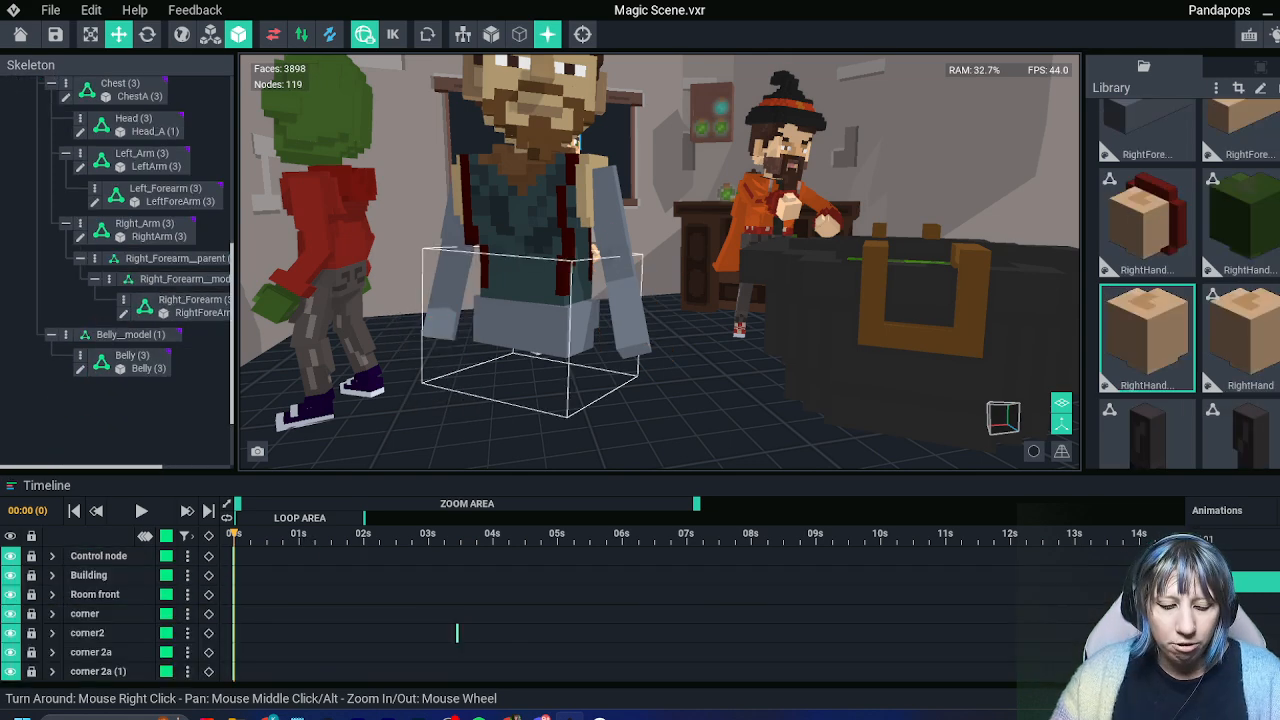
Undo the right hand's deletion, and delete the bearded figure's left forearm instead
{"action": "key", "text": "ctrl+z"}
{"action": "left_click", "coordinate": [628, 318]}
{"action": "key", "text": "Delete"}
{"action": "right_click_drag", "start_coordinate": [500, 155], "coordinate": [432, 322]}
{"action": "scroll", "coordinate": [590, 230], "scroll_direction": "down", "scroll_amount": 3}
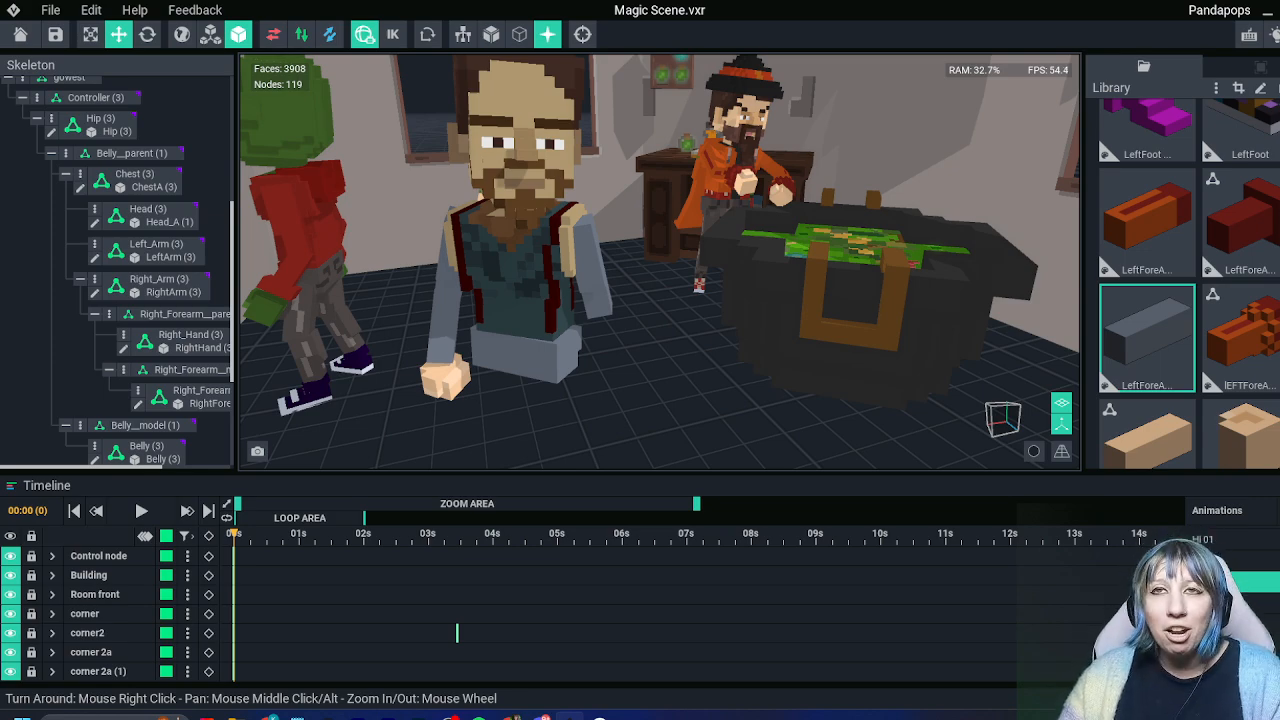
{"action": "right_click_drag", "start_coordinate": [500, 340], "coordinate": [508, 348]}
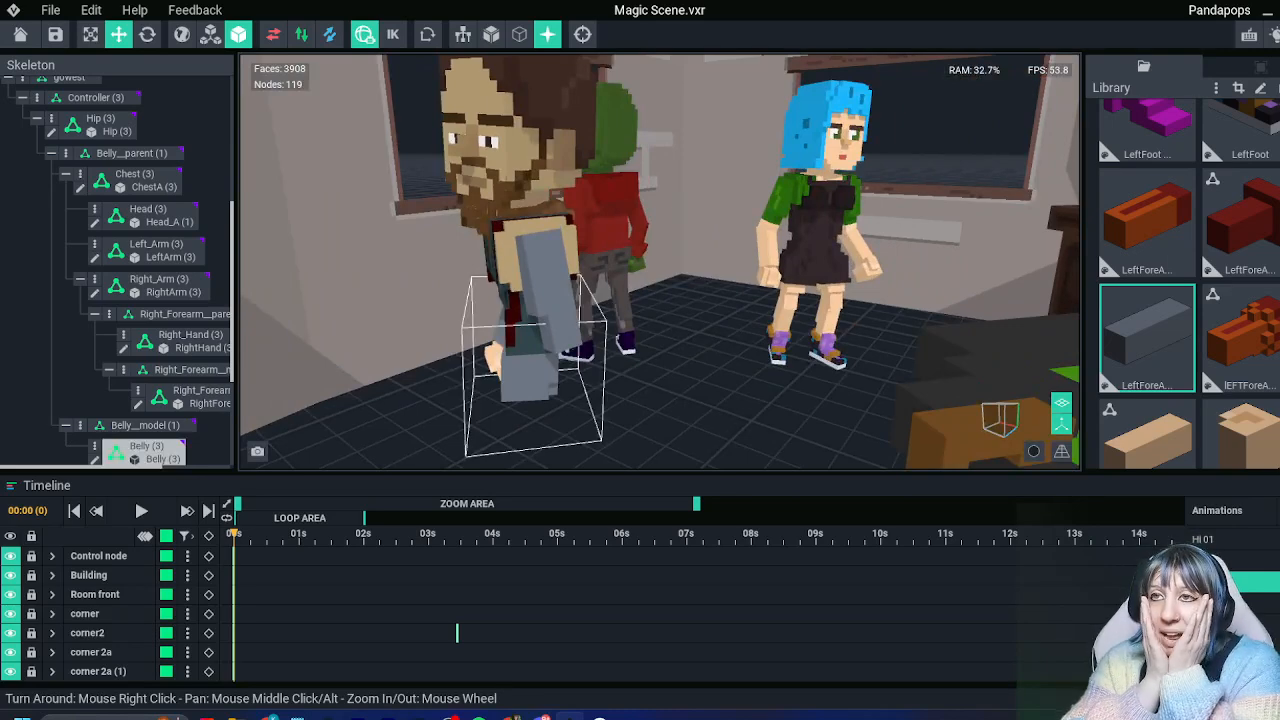
Undo all deletions of the bearded figure's forearm, hand, thighs, lower legs and feet
{"action": "key", "text": "ctrl+z"}
{"action": "key", "text": "ctrl+z"}
{"action": "key", "text": "ctrl+z"}
{"action": "key", "text": "ctrl+z"}
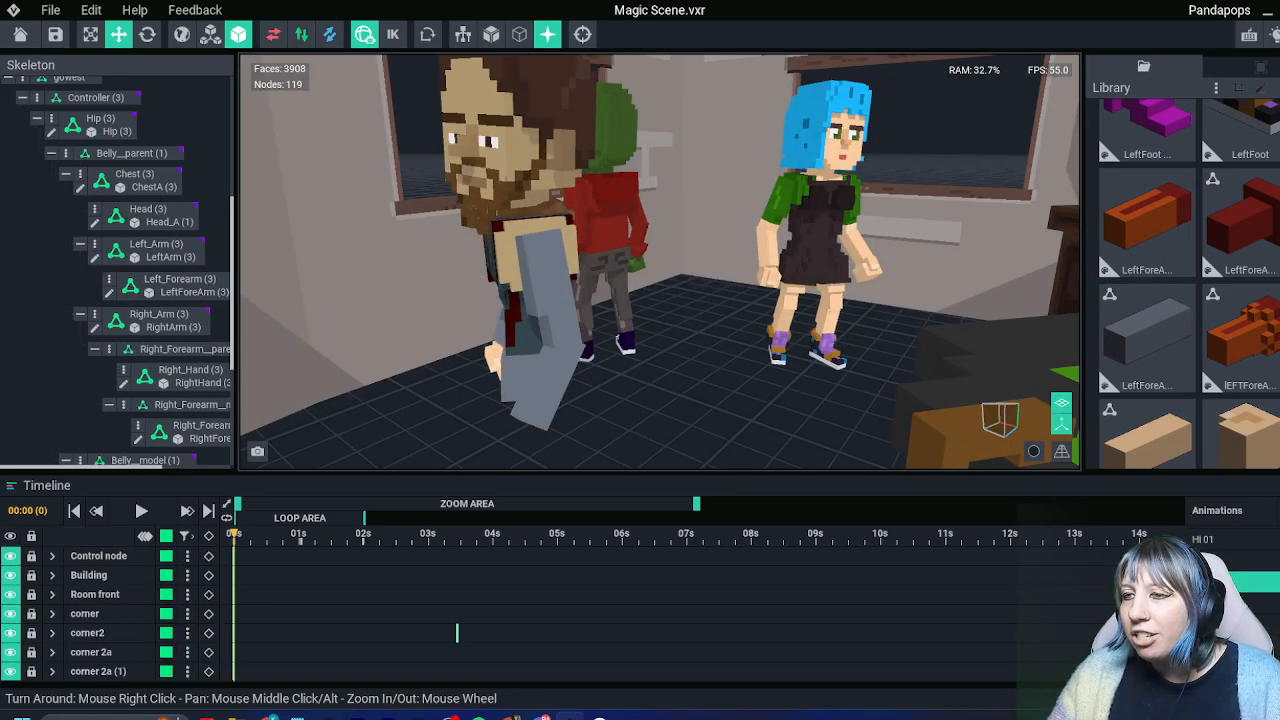
{"action": "key", "text": "ctrl+z"}
{"action": "key", "text": "ctrl+z"}
{"action": "key", "text": "ctrl+z"}
{"action": "key", "text": "ctrl+z"}
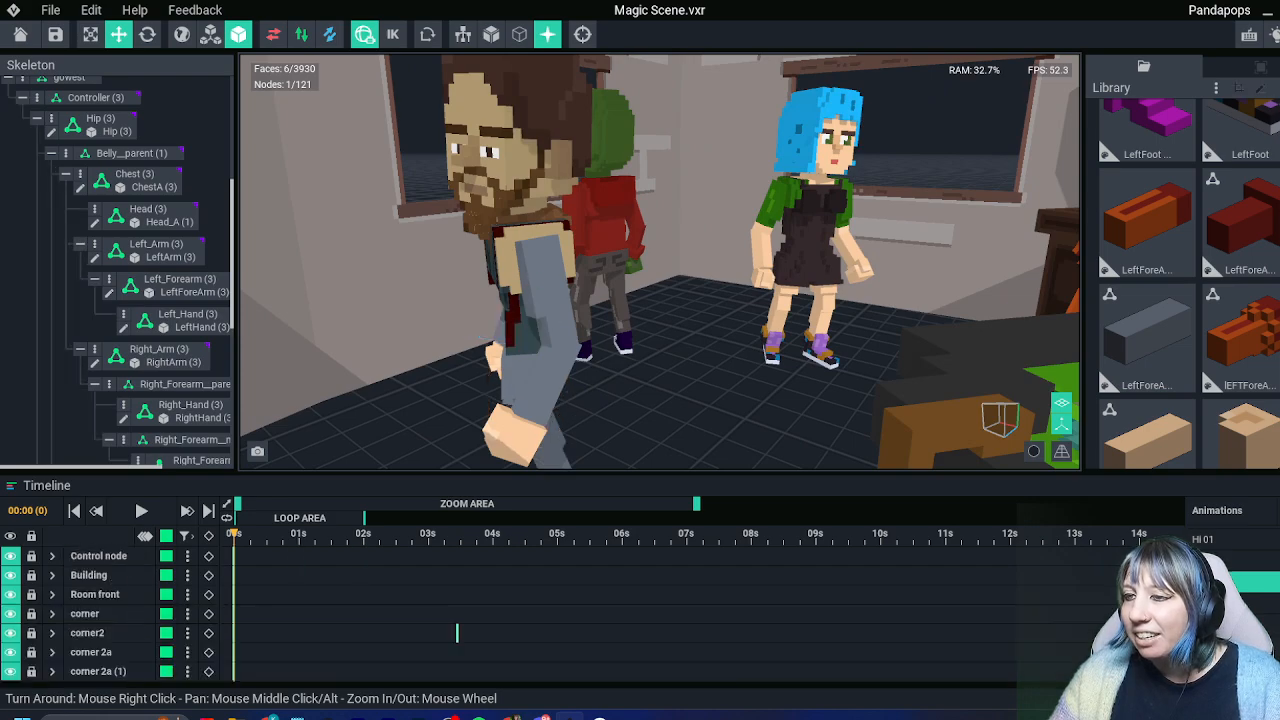
{"action": "right_click_drag", "start_coordinate": [506, 346], "coordinate": [507, 347]}
{"action": "key", "text": "ctrl+z"}
{"action": "key", "text": "ctrl+z"}
{"action": "key", "text": "ctrl+z"}
{"action": "key", "text": "ctrl+z"}
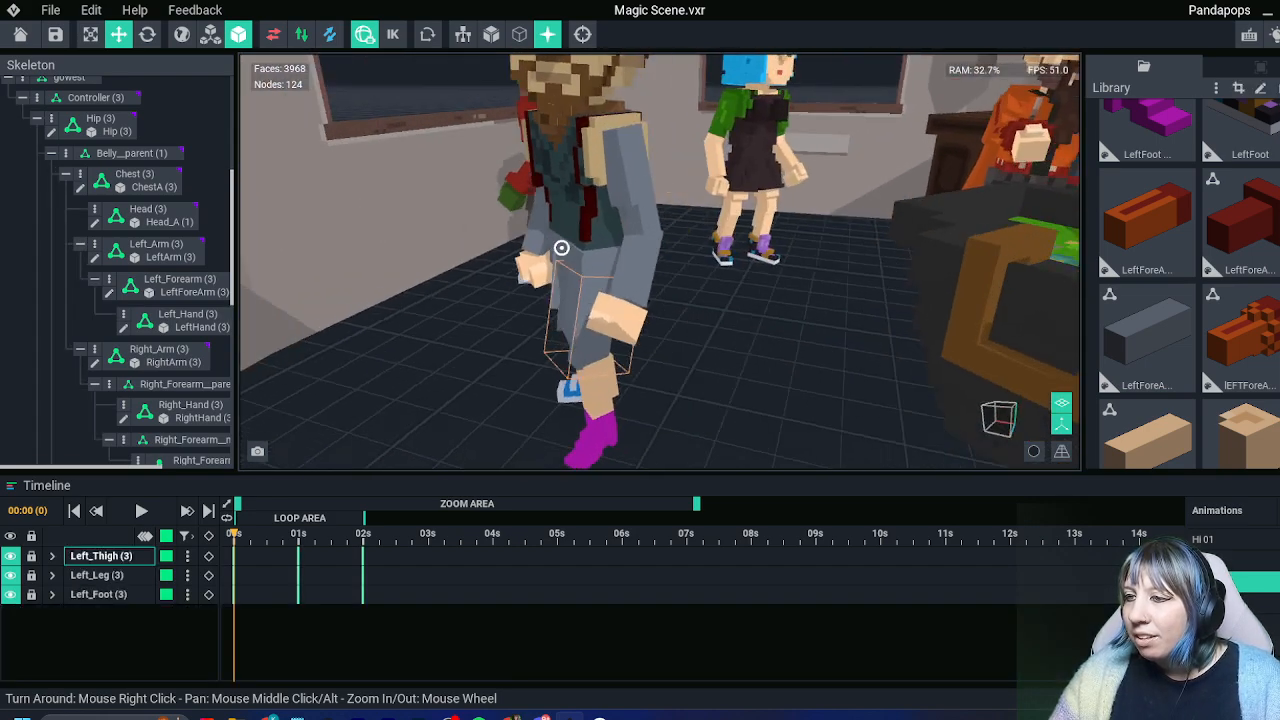
{"action": "key", "text": "ctrl+z"}
{"action": "key", "text": "ctrl+z"}
{"action": "key", "text": "ctrl+z"}
{"action": "key", "text": "ctrl+z"}
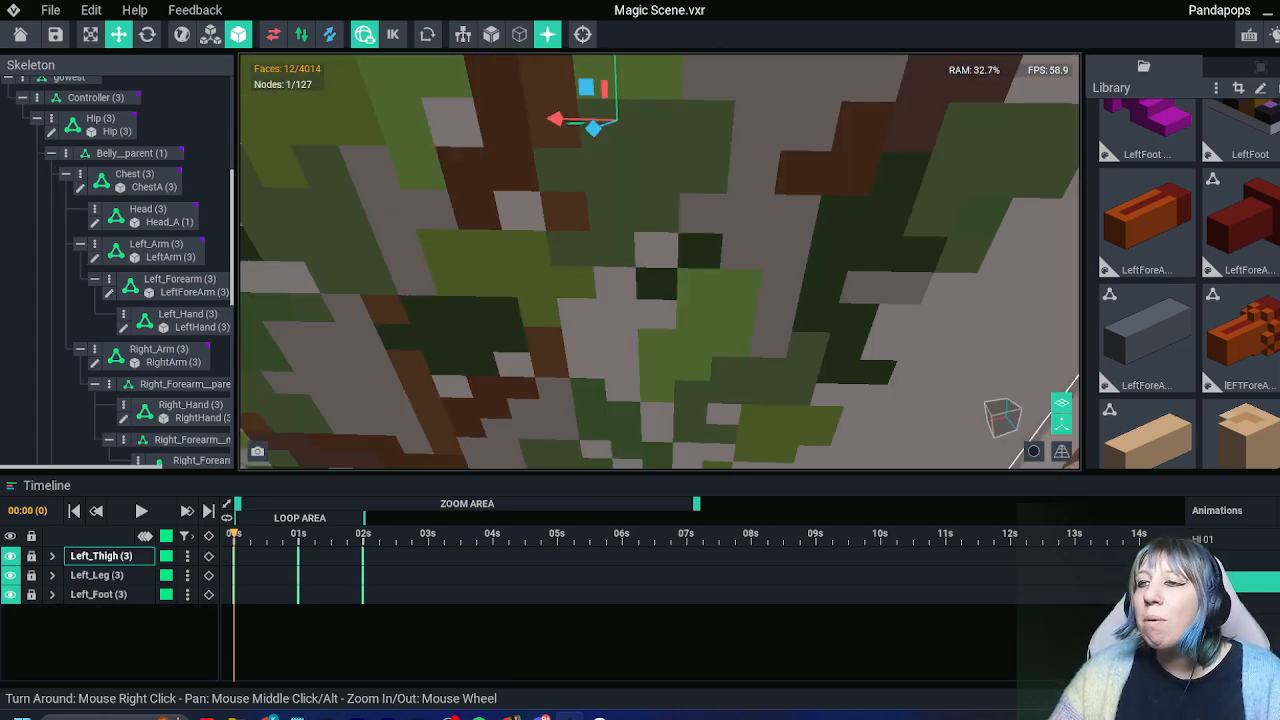
{"action": "key", "text": "ctrl+z"}
{"action": "key", "text": "ctrl+z"}
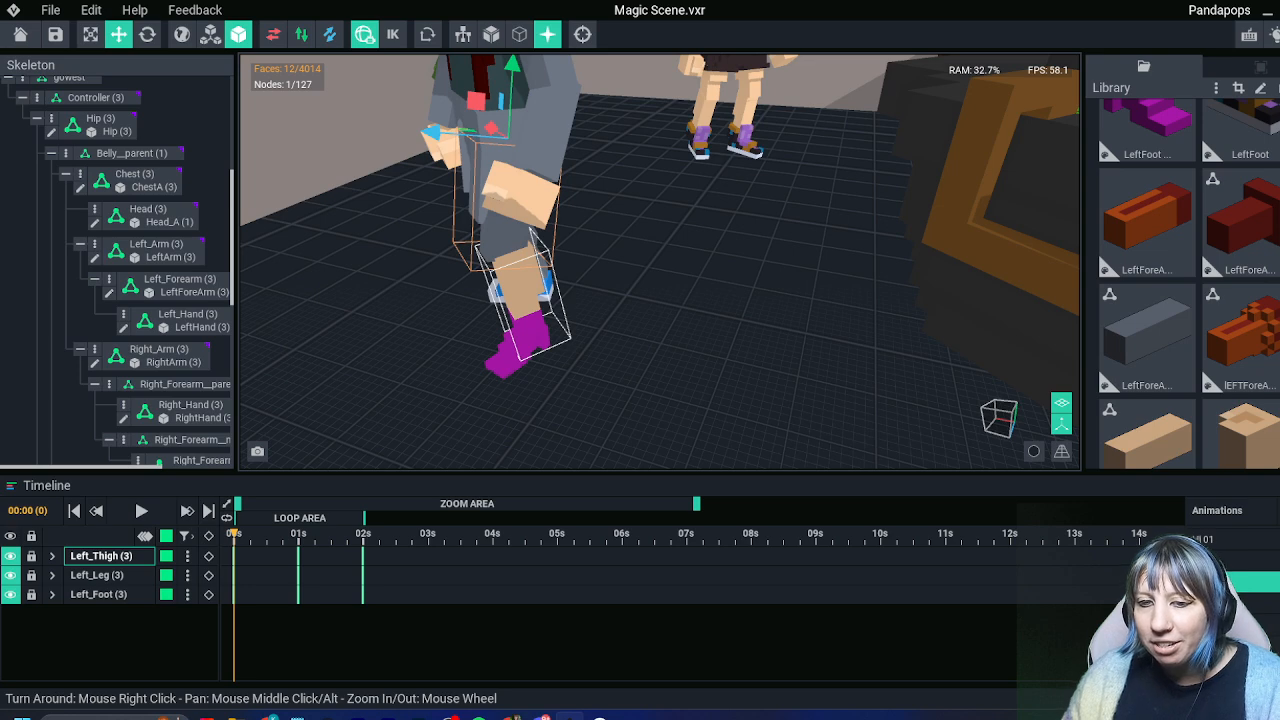
Save and close the Magic Scene, and reopen Magic Scene.vxr from the recent files
{"action": "right_click_drag", "start_coordinate": [480, 270], "coordinate": [514, 330]}
{"action": "scroll", "coordinate": [503, 257], "scroll_direction": "down", "scroll_amount": 4}
{"action": "scroll", "coordinate": [520, 270], "scroll_direction": "up", "scroll_amount": 3}
{"action": "middle_click_drag", "start_coordinate": [514, 330], "coordinate": [550, 325]}
{"action": "scroll", "coordinate": [540, 320], "scroll_direction": "down", "scroll_amount": 3}
{"action": "right_click_drag", "start_coordinate": [540, 320], "coordinate": [472, 210]}
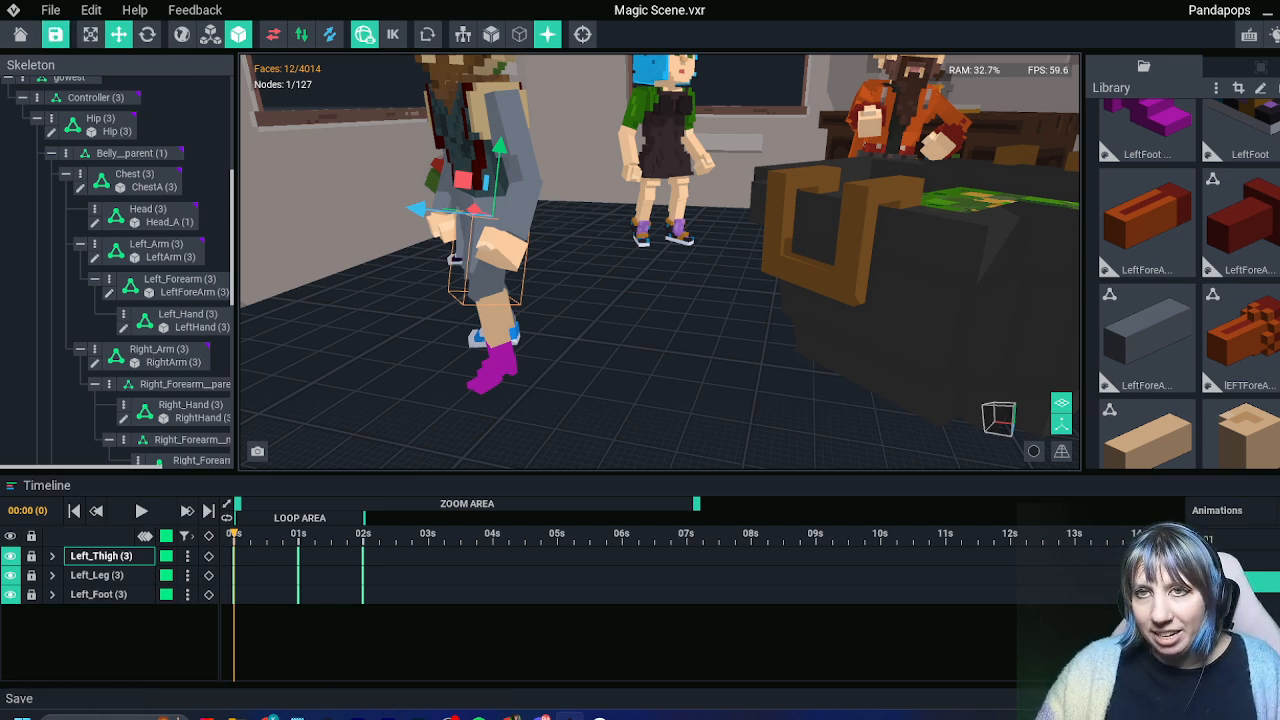
{"action": "left_click", "coordinate": [20, 34]}
{"action": "left_click", "coordinate": [514, 263]}
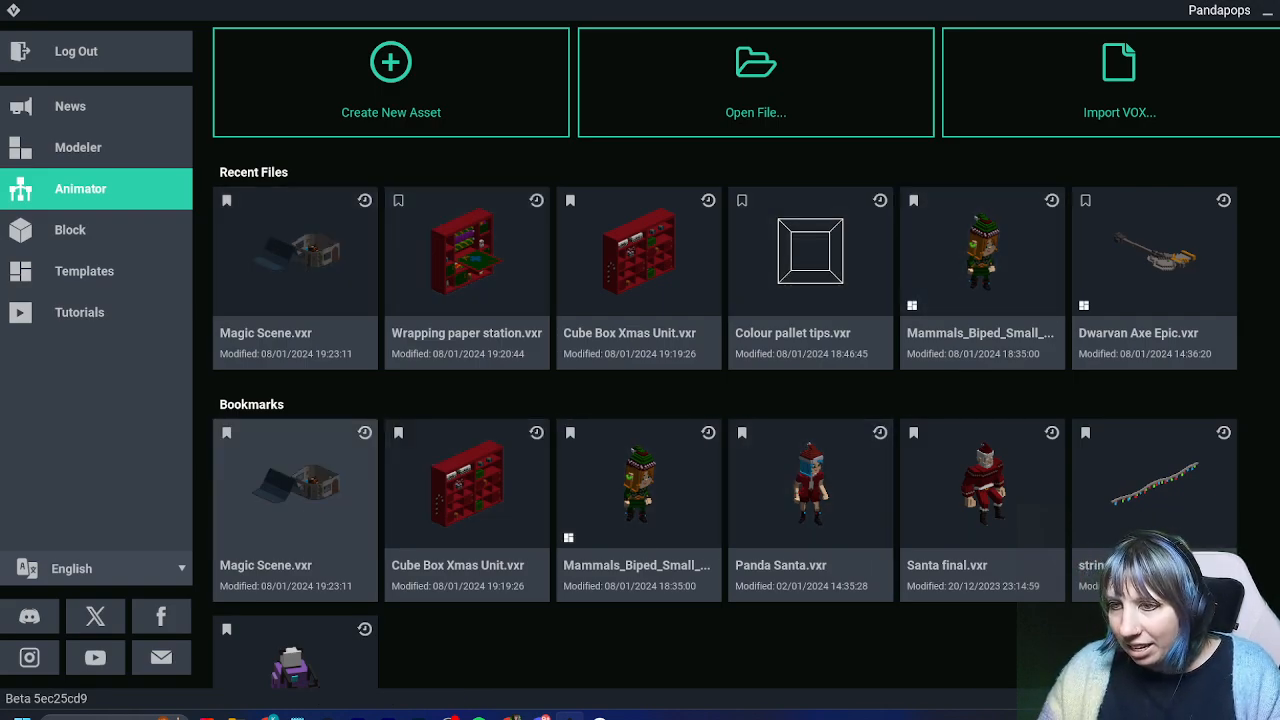
{"action": "left_click", "coordinate": [295, 275]}
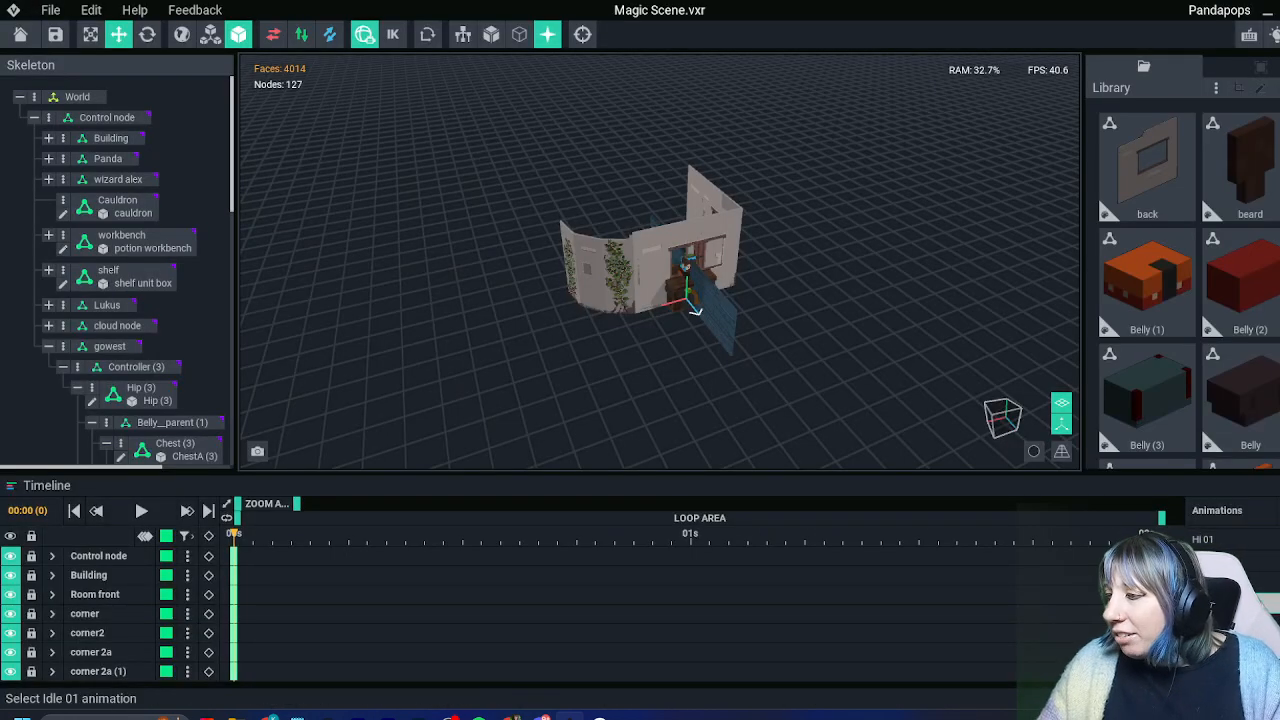
Select the Idle 01 animation and examine the figures inside the building up close, including the green-headed figure's head
{"action": "left_click", "coordinate": [1262, 582]}
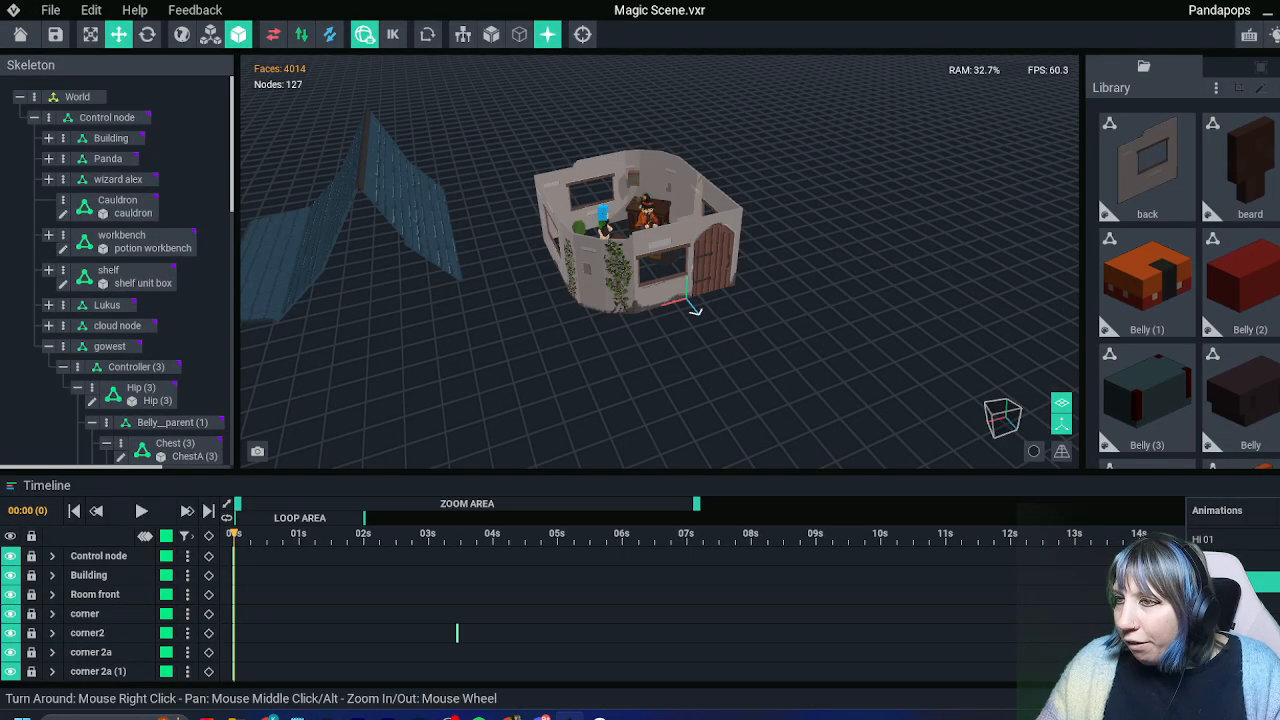
{"action": "right_click_drag", "start_coordinate": [640, 300], "coordinate": [560, 305]}
{"action": "scroll", "coordinate": [600, 300], "scroll_direction": "up", "scroll_amount": 5}
{"action": "right_click_drag", "start_coordinate": [800, 150], "coordinate": [880, 210]}
{"action": "scroll", "coordinate": [834, 229], "scroll_direction": "up", "scroll_amount": 6}
{"action": "scroll", "coordinate": [795, 286], "scroll_direction": "down", "scroll_amount": 6}
{"action": "right_click_drag", "start_coordinate": [795, 286], "coordinate": [750, 300]}
{"action": "scroll", "coordinate": [809, 294], "scroll_direction": "up", "scroll_amount": 5}
{"action": "right_click_drag", "start_coordinate": [843, 176], "coordinate": [900, 202]}
{"action": "left_click_drag", "start_coordinate": [234, 536], "coordinate": [209, 575]}
{"action": "right_click_drag", "start_coordinate": [832, 242], "coordinate": [490, 262]}
{"action": "left_click", "coordinate": [680, 165]}
{"action": "right_click_drag", "start_coordinate": [640, 260], "coordinate": [560, 255]}
{"action": "scroll", "coordinate": [1245, 340], "scroll_direction": "down", "scroll_amount": 1}
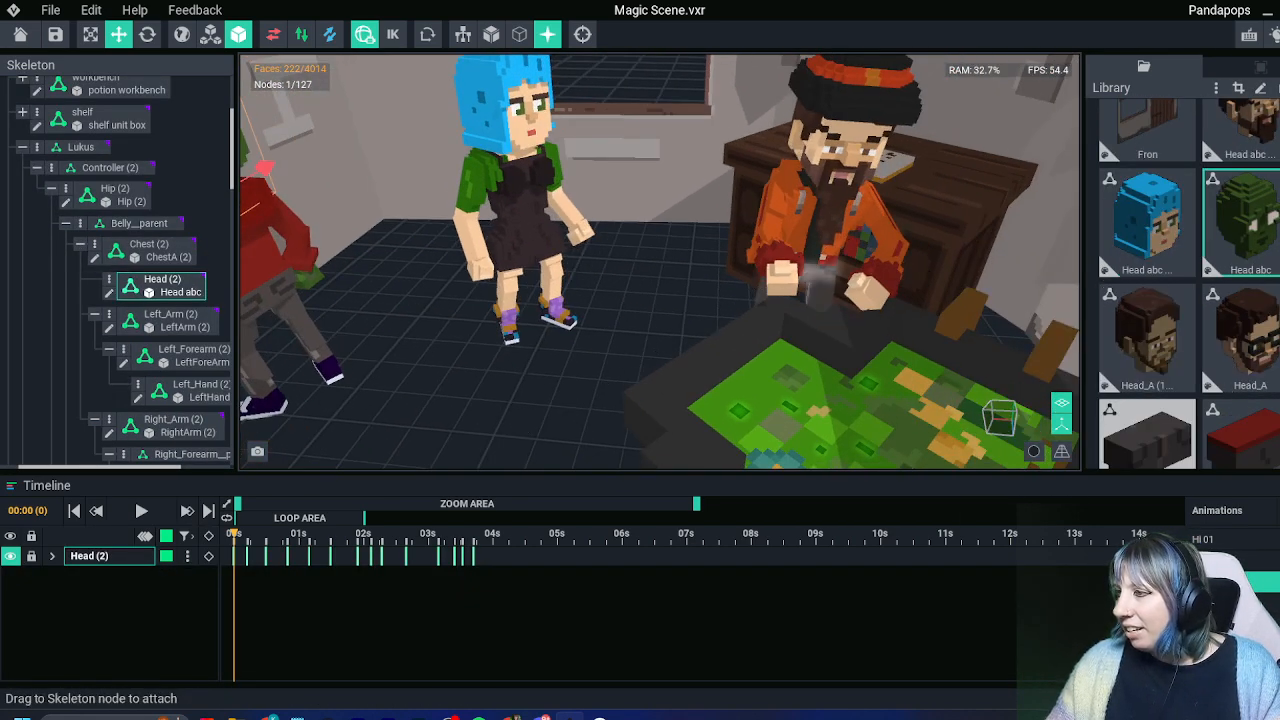
Look through the scene's library parts and play the animation from the start to about 4 seconds
{"action": "scroll", "coordinate": [1245, 335], "scroll_direction": "up", "scroll_amount": 1}
{"action": "scroll", "coordinate": [1245, 335], "scroll_direction": "down", "scroll_amount": 1}
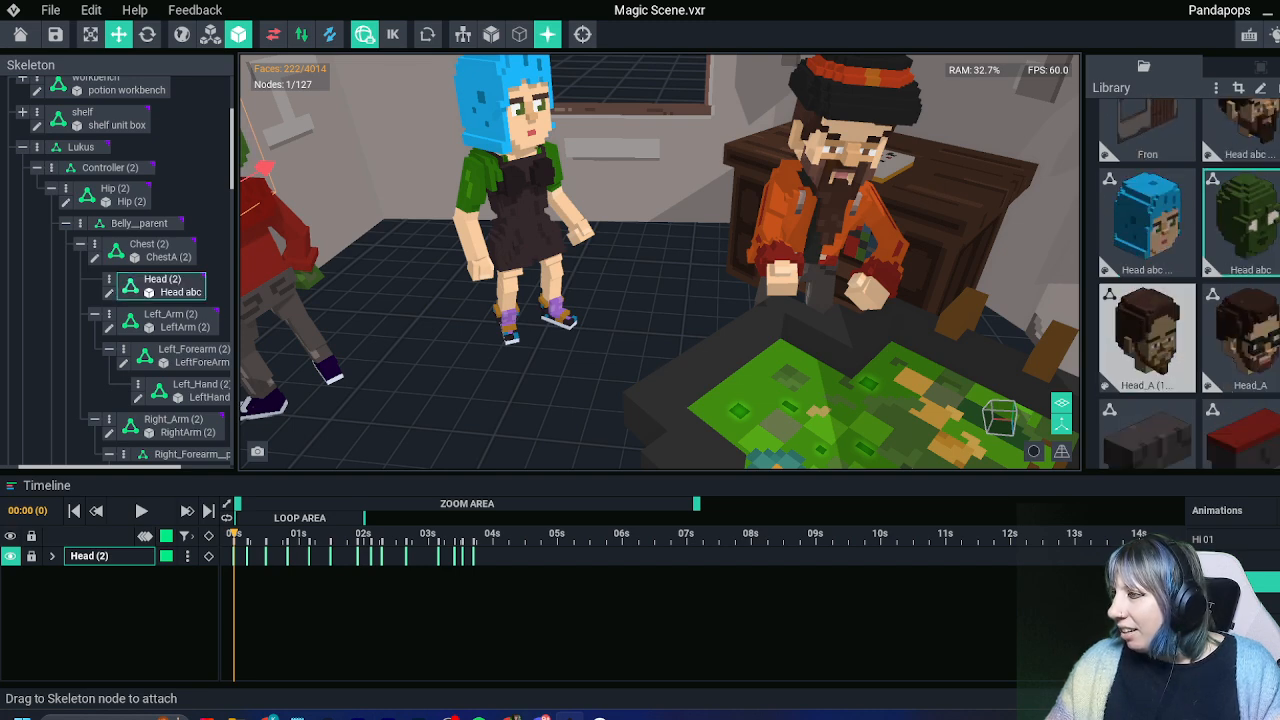
{"action": "scroll", "coordinate": [1245, 340], "scroll_direction": "down", "scroll_amount": 5}
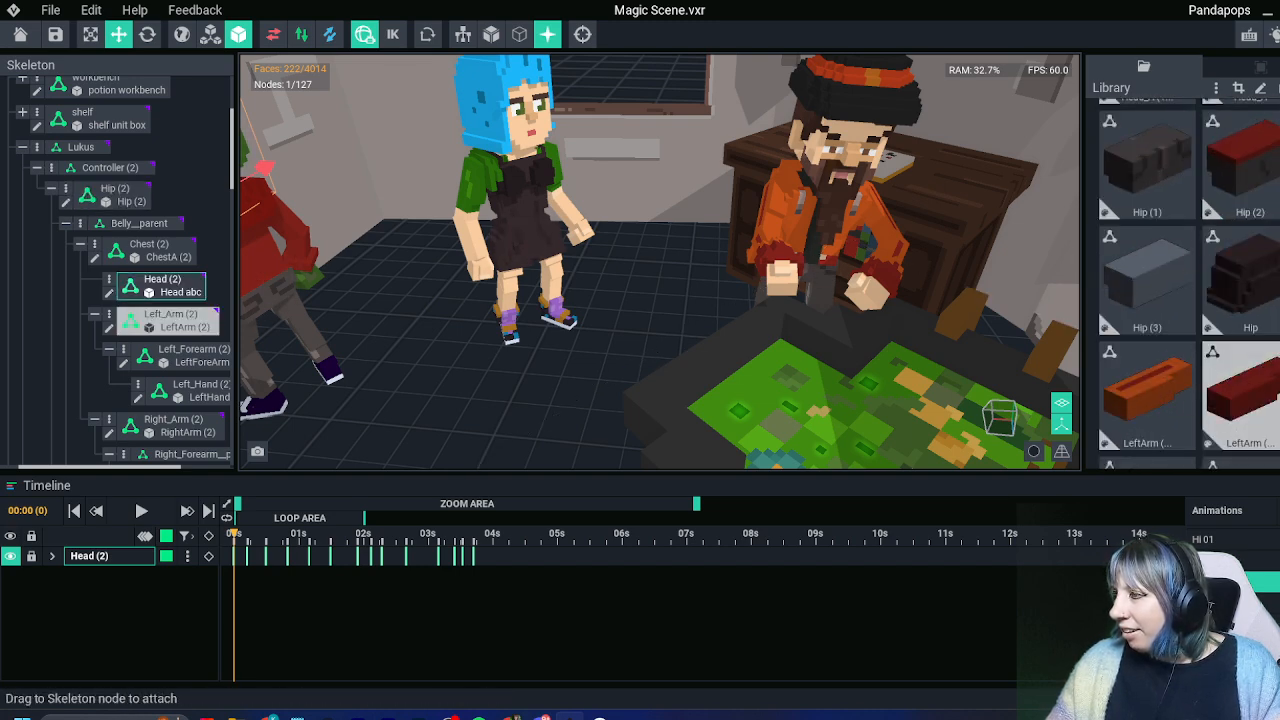
{"action": "scroll", "coordinate": [1245, 340], "scroll_direction": "down", "scroll_amount": 2}
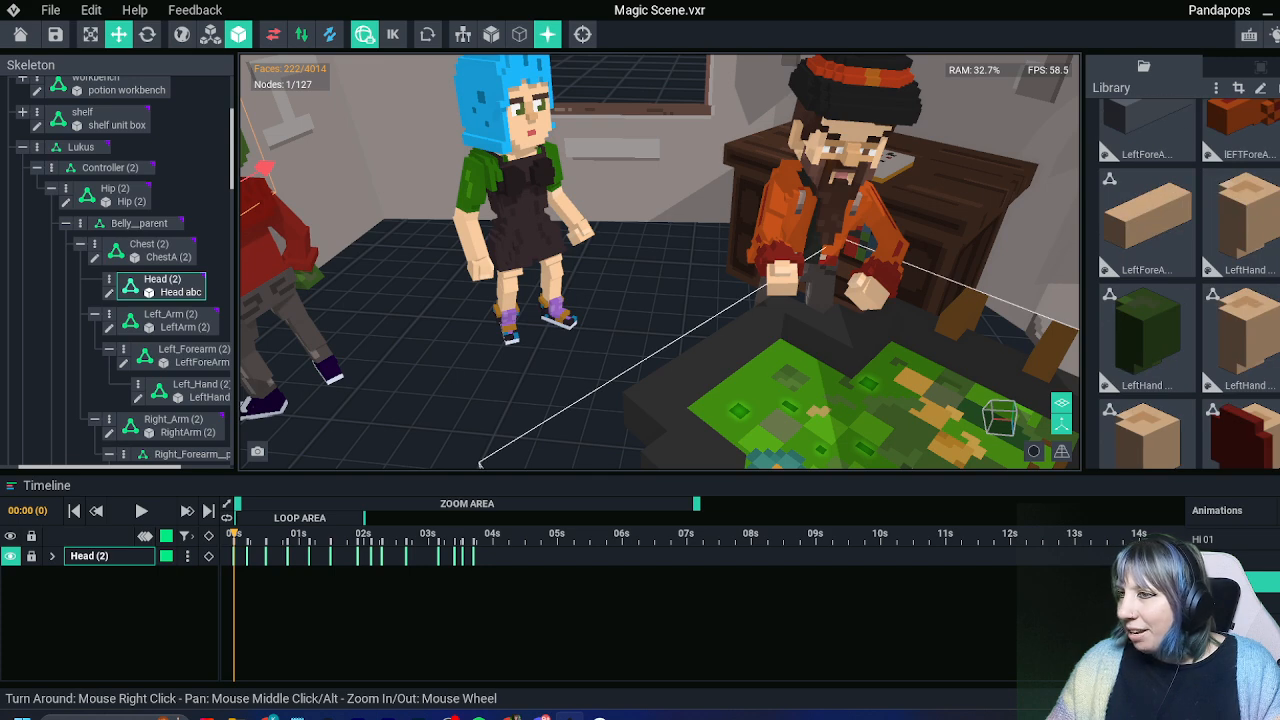
{"action": "key", "text": "space"}
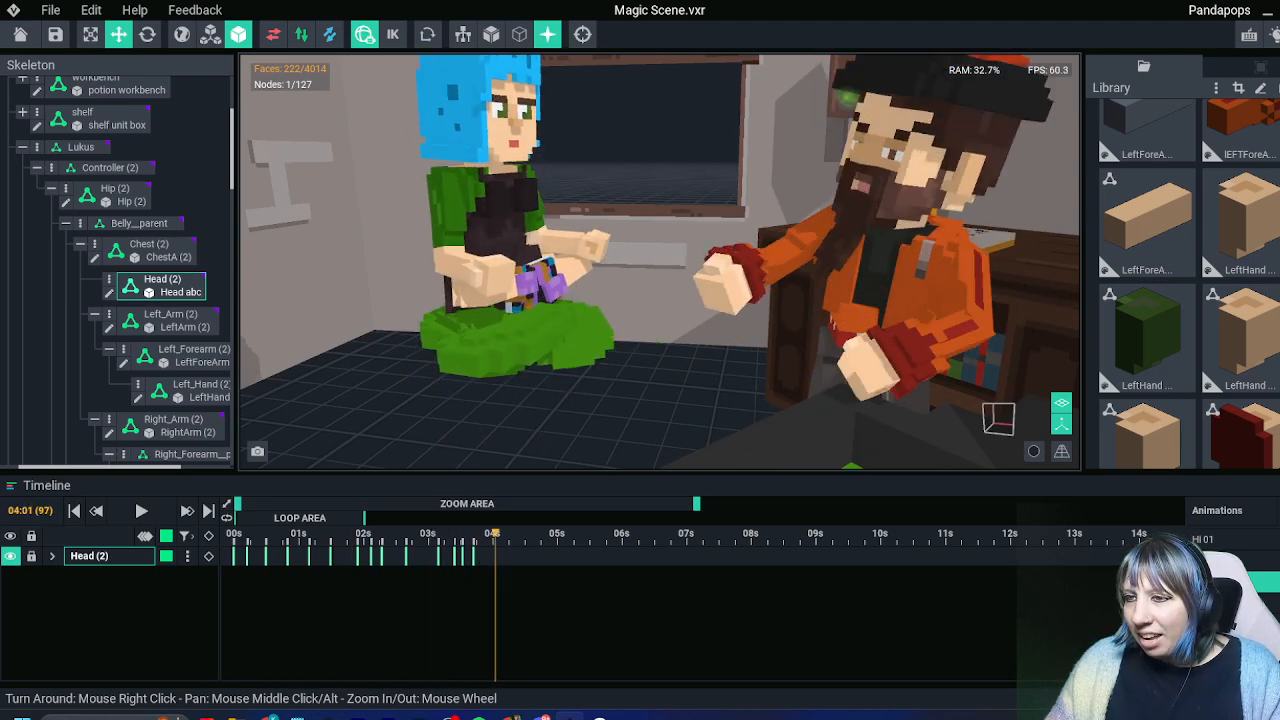
Examine the cauldron's contents, the orange wizard and his potion workbench, and the bearded figure
{"action": "right_click_drag", "start_coordinate": [634, 377], "coordinate": [591, 376]}
{"action": "middle_click_drag", "start_coordinate": [591, 376], "coordinate": [415, 147]}
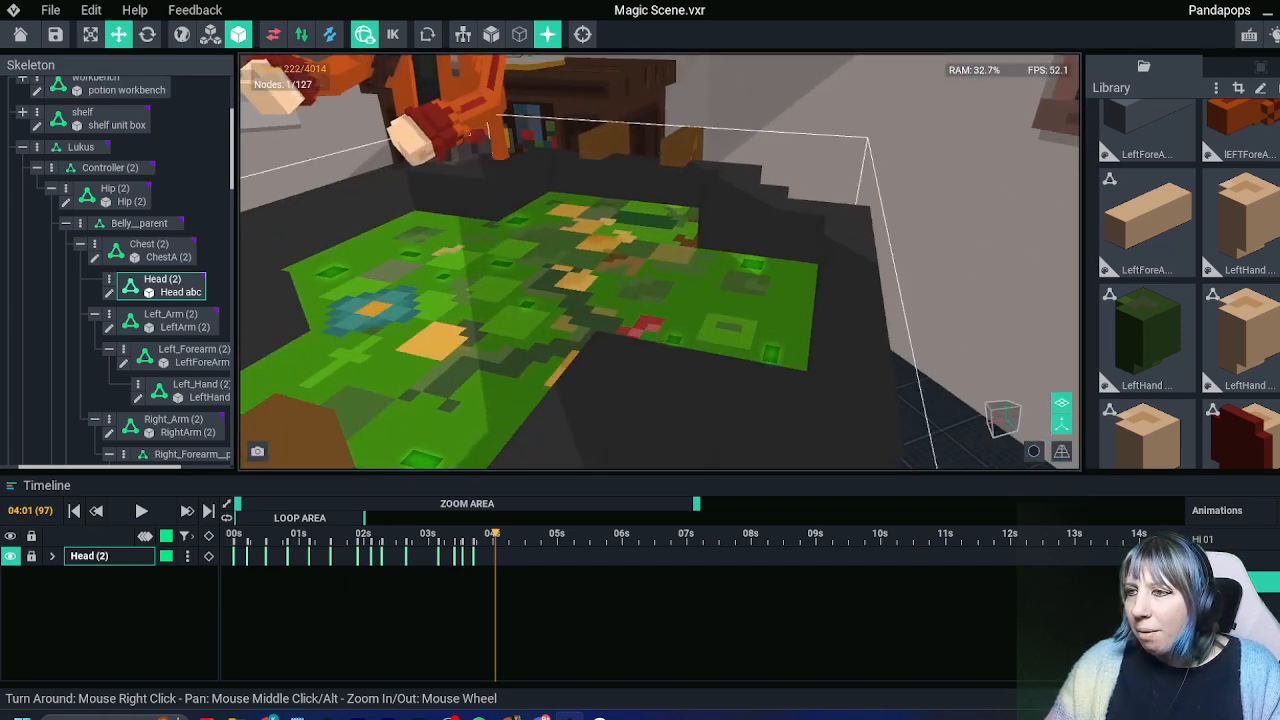
{"action": "left_click", "coordinate": [520, 290]}
{"action": "middle_click_drag", "start_coordinate": [520, 290], "coordinate": [620, 315]}
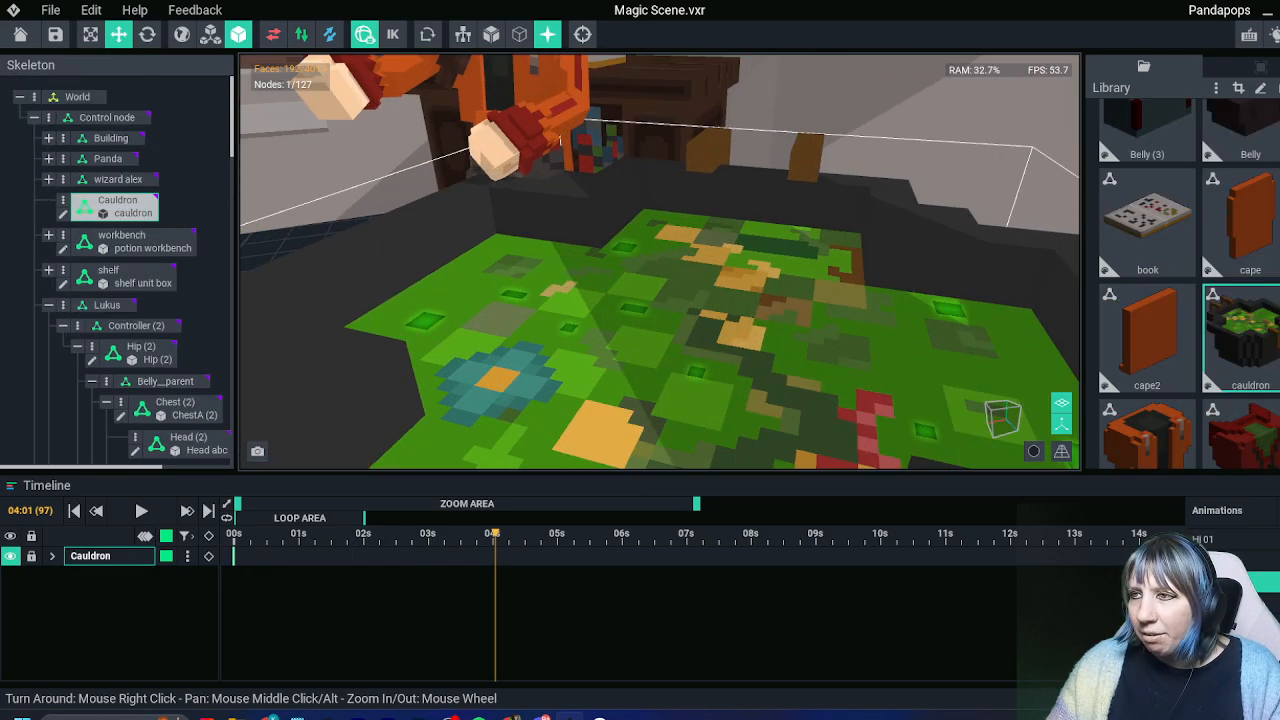
{"action": "middle_click_drag", "start_coordinate": [620, 250], "coordinate": [500, 440]}
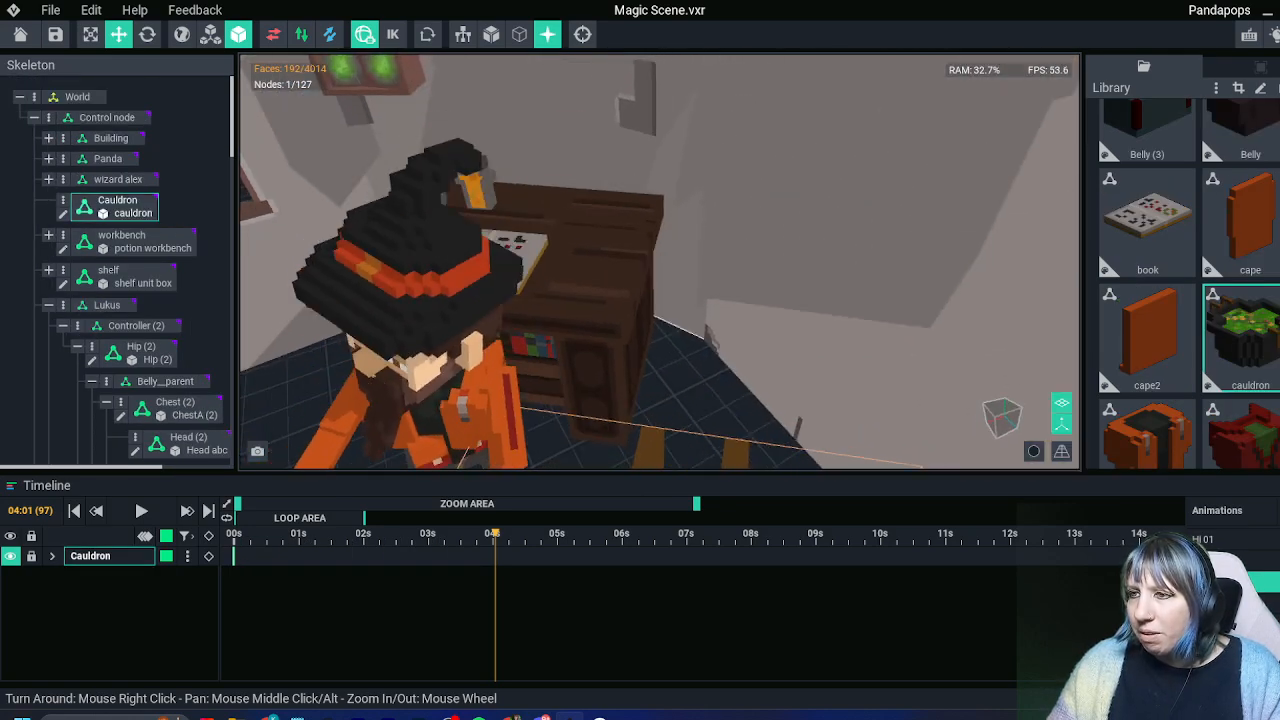
{"action": "scroll", "coordinate": [630, 255], "scroll_direction": "down", "scroll_amount": 5}
{"action": "middle_click_drag", "start_coordinate": [630, 255], "coordinate": [720, 360]}
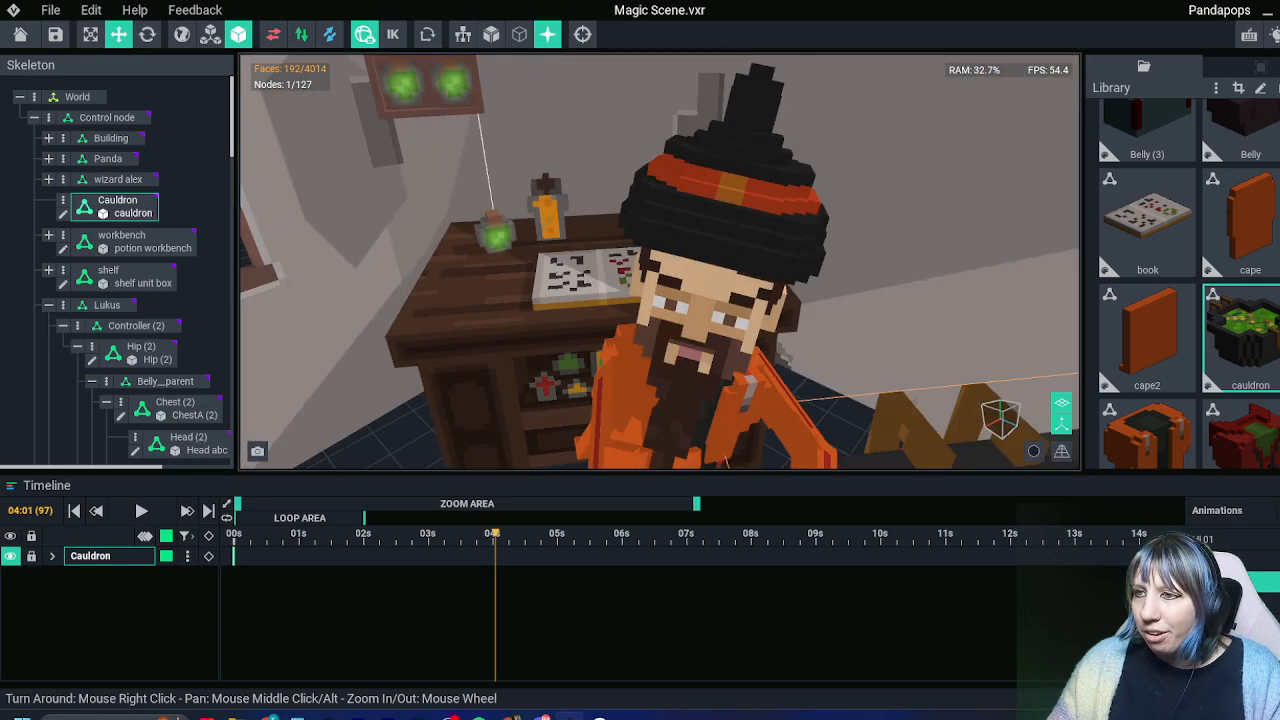
{"action": "scroll", "coordinate": [580, 240], "scroll_direction": "down", "scroll_amount": 6}
{"action": "middle_click_drag", "start_coordinate": [605, 270], "coordinate": [566, 237]}
{"action": "right_click_drag", "start_coordinate": [565, 236], "coordinate": [566, 237]}
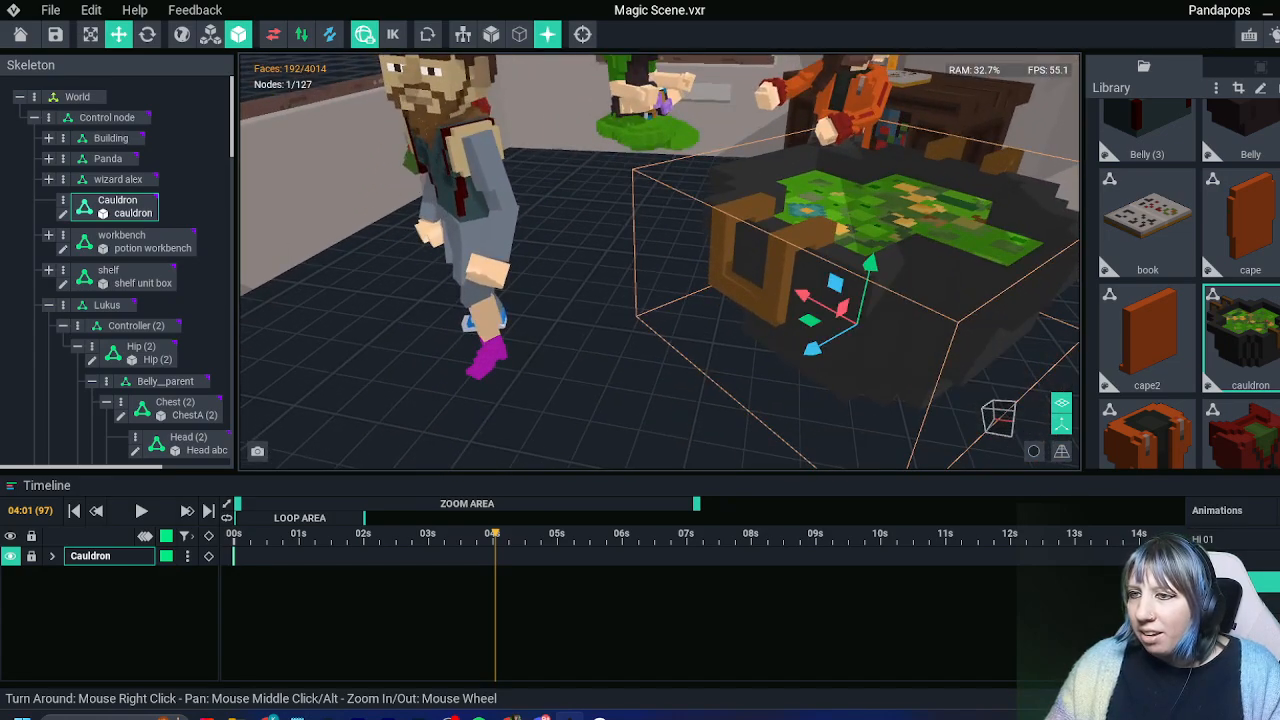
{"action": "right_click_drag", "start_coordinate": [441, 104], "coordinate": [441, 104]}
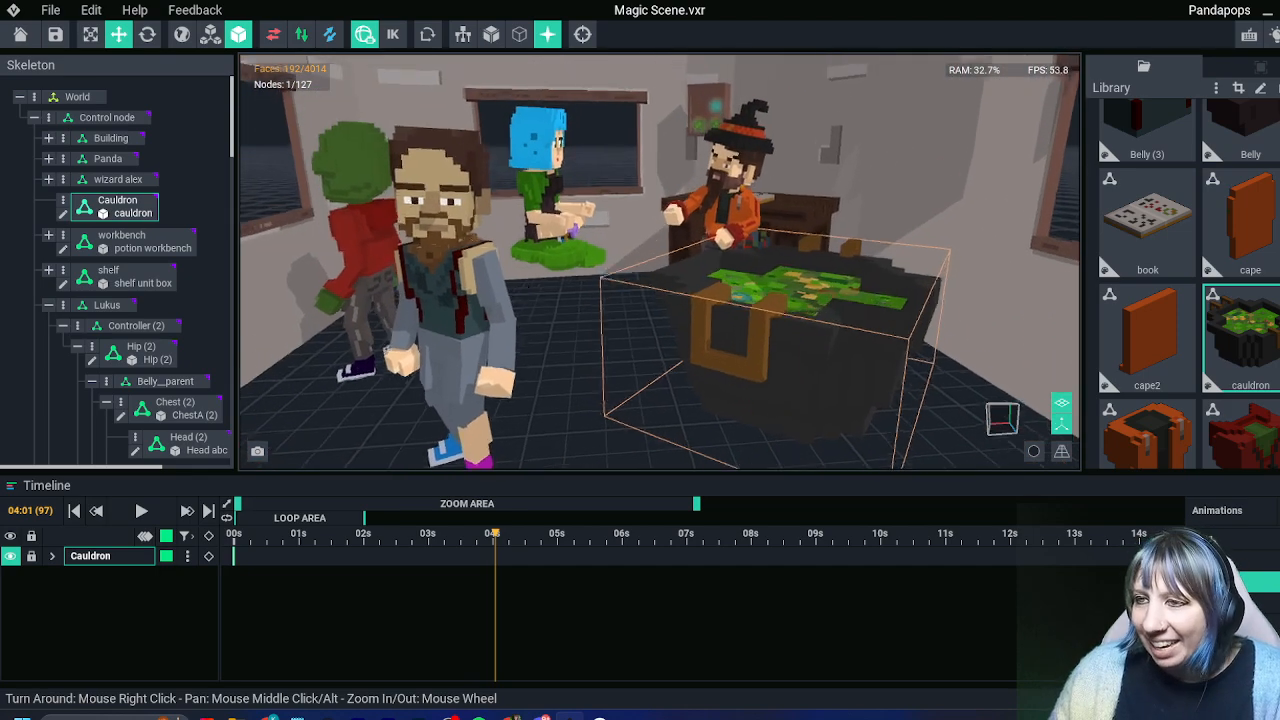
Open the orange wizard's head model for voxel editing, inspect its face, and close it with changes saved
{"action": "right_click_drag", "start_coordinate": [545, 150], "coordinate": [800, 218]}
{"action": "double_click", "coordinate": [812, 298]}
{"action": "right_click_drag", "start_coordinate": [578, 284], "coordinate": [258, 205]}
{"action": "left_click", "coordinate": [21, 35]}
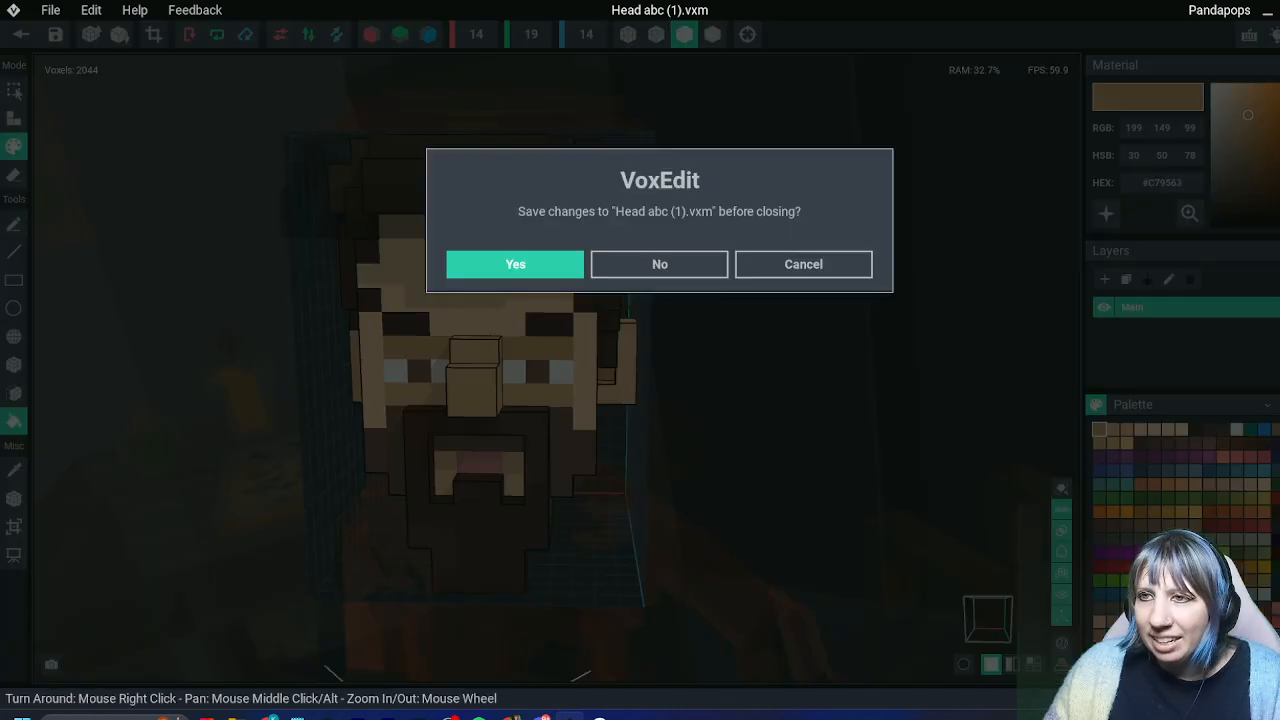
{"action": "left_click", "coordinate": [515, 264]}
Select the orange wizard's witch hat and inspect it together with the surrounding figures and walls
{"action": "right_click_drag", "start_coordinate": [690, 300], "coordinate": [900, 262]}
{"action": "left_click", "coordinate": [185, 362]}
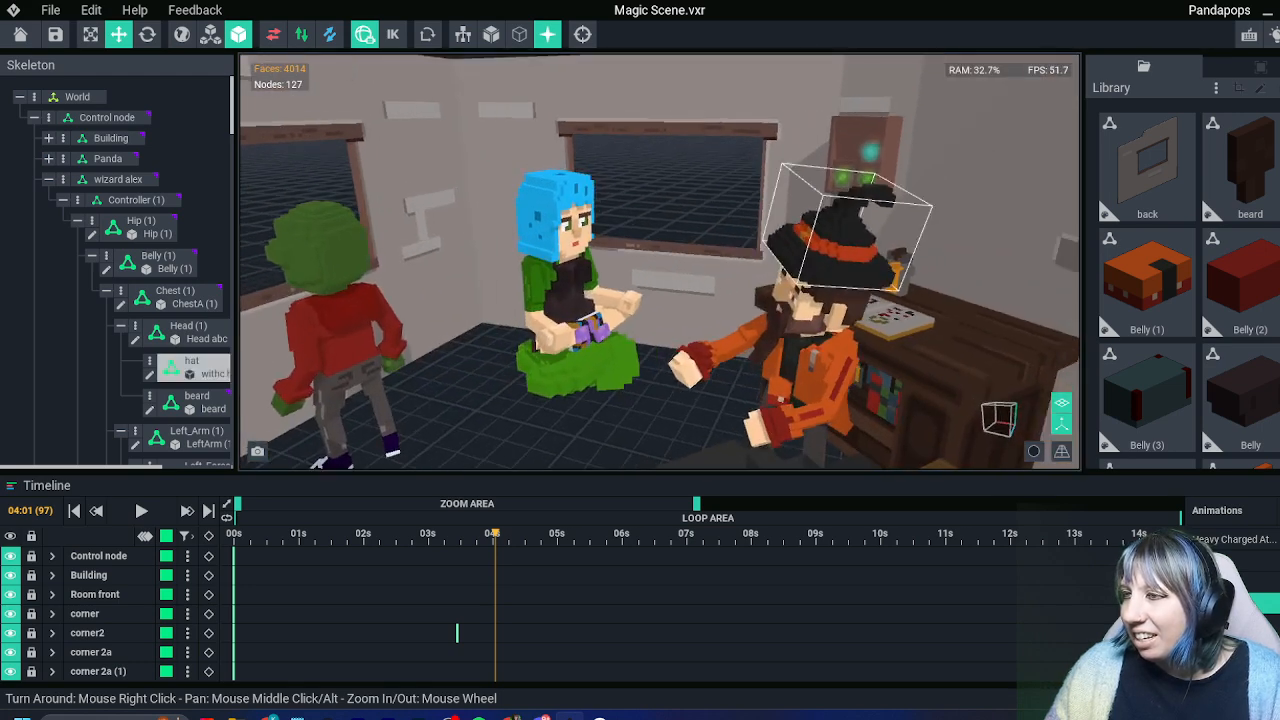
{"action": "left_click_drag", "start_coordinate": [765, 248], "coordinate": [776, 250]}
{"action": "right_click_drag", "start_coordinate": [680, 270], "coordinate": [725, 235]}
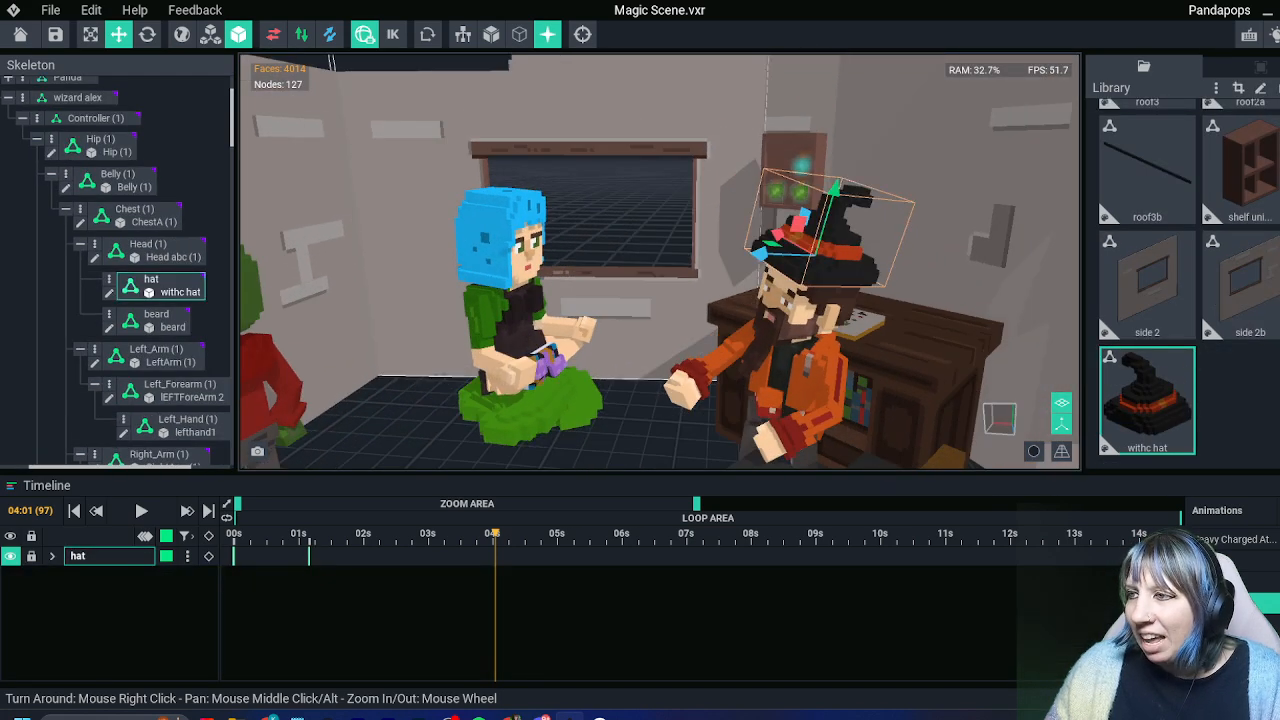
{"action": "left_click", "coordinate": [725, 235]}
{"action": "scroll", "coordinate": [725, 235], "scroll_direction": "down", "scroll_amount": 2}
{"action": "left_click", "coordinate": [660, 220]}
Examine the detached blue roof and the building's exterior, and select the roof2a section
{"action": "scroll", "coordinate": [725, 235], "scroll_direction": "down", "scroll_amount": 3}
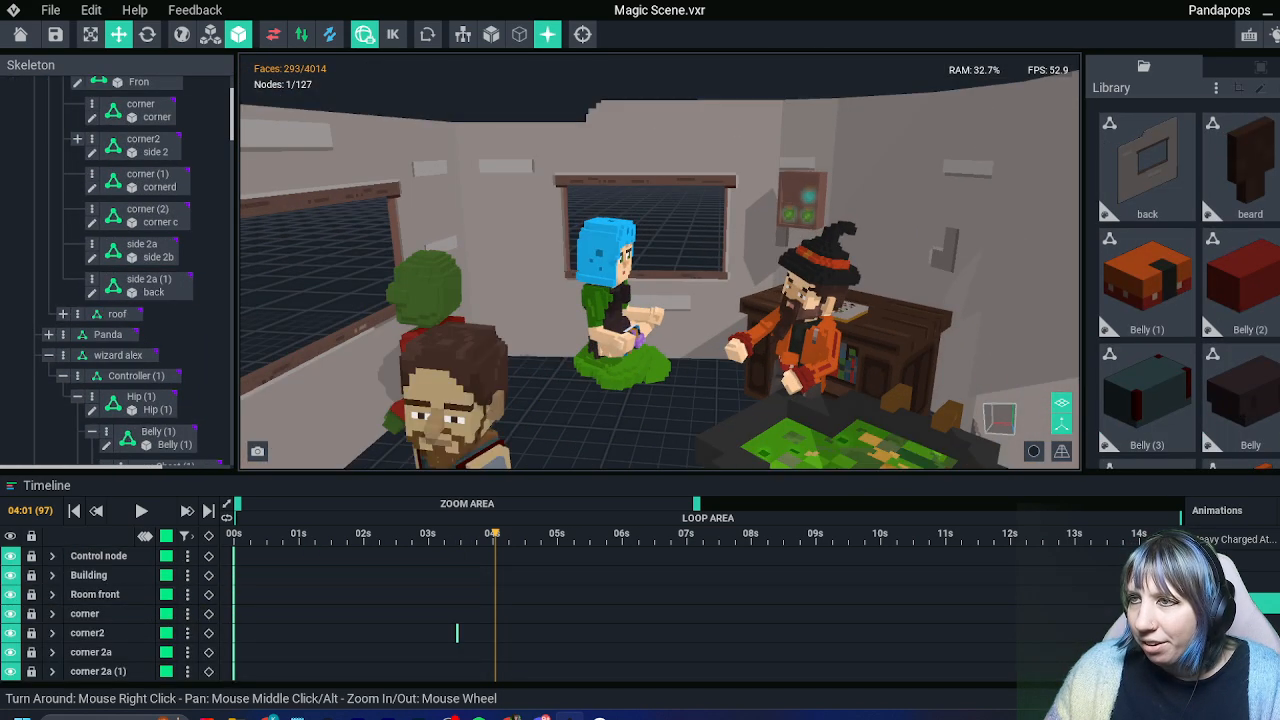
{"action": "middle_click_drag", "start_coordinate": [700, 220], "coordinate": [702, 350]}
{"action": "scroll", "coordinate": [520, 320], "scroll_direction": "down", "scroll_amount": 6}
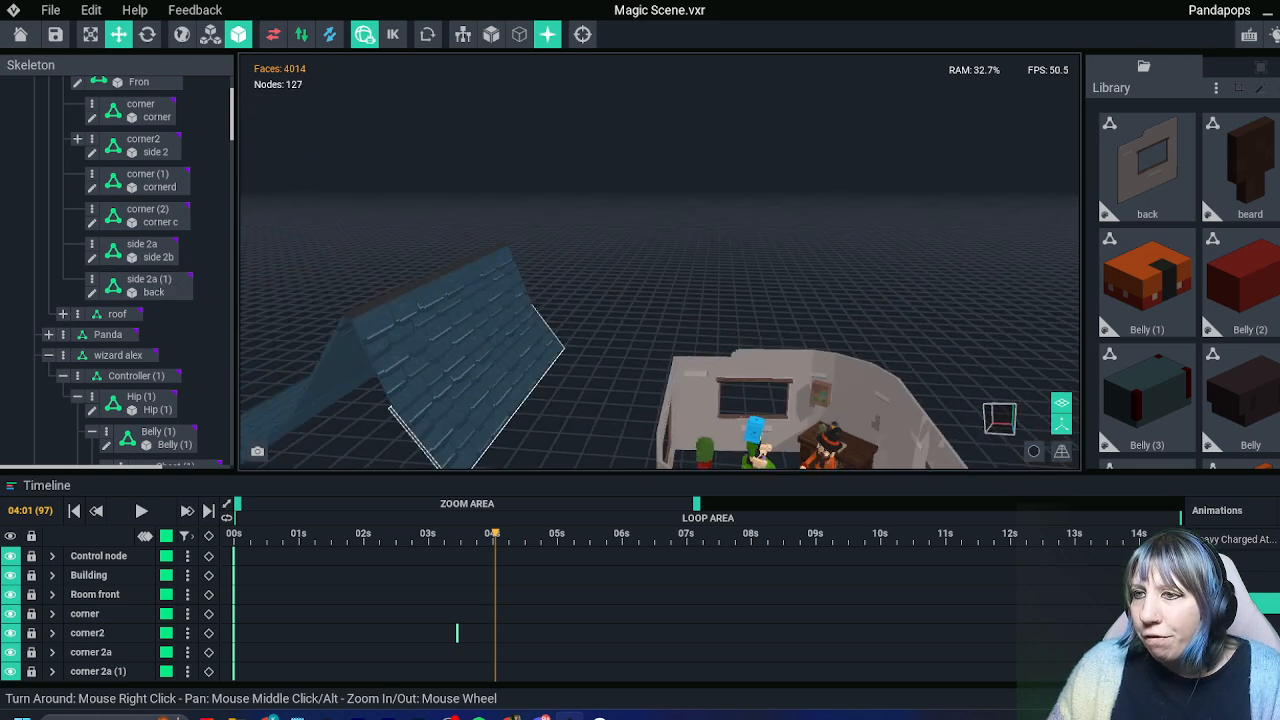
{"action": "middle_click_drag", "start_coordinate": [495, 345], "coordinate": [530, 235]}
{"action": "right_click_drag", "start_coordinate": [530, 240], "coordinate": [770, 245]}
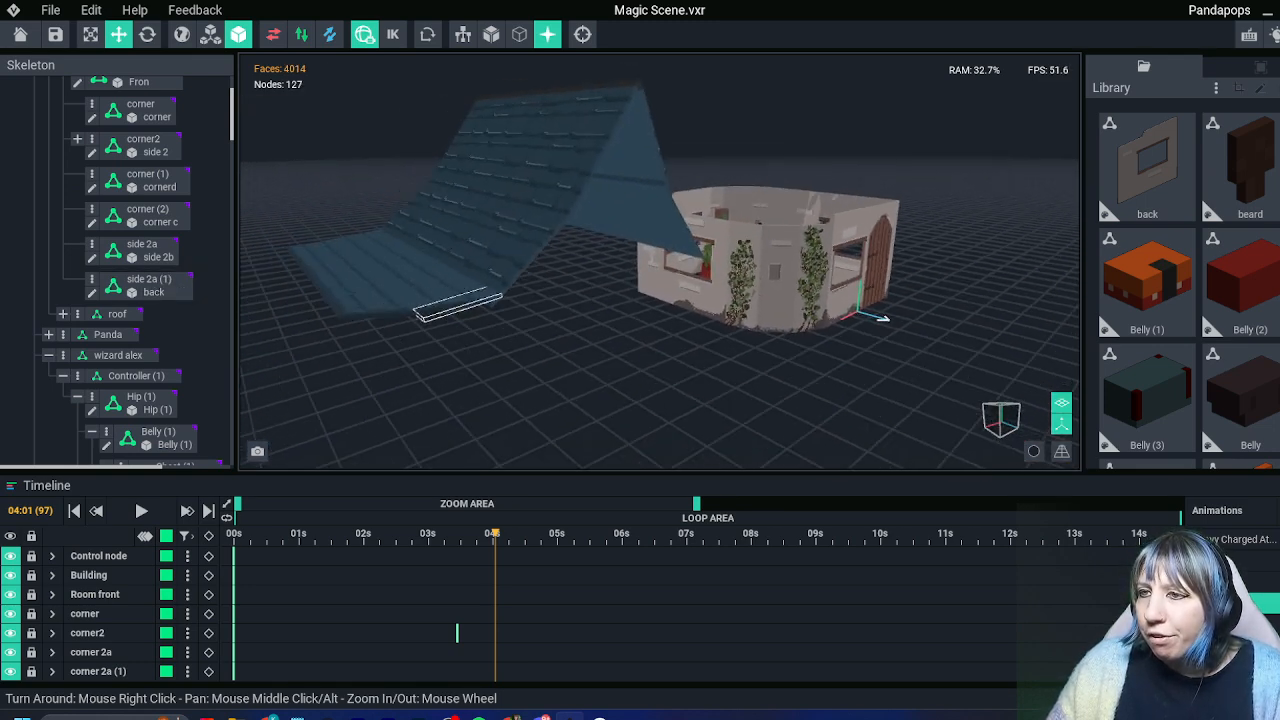
{"action": "right_click_drag", "start_coordinate": [640, 212], "coordinate": [600, 225]}
{"action": "middle_click_drag", "start_coordinate": [370, 310], "coordinate": [540, 280]}
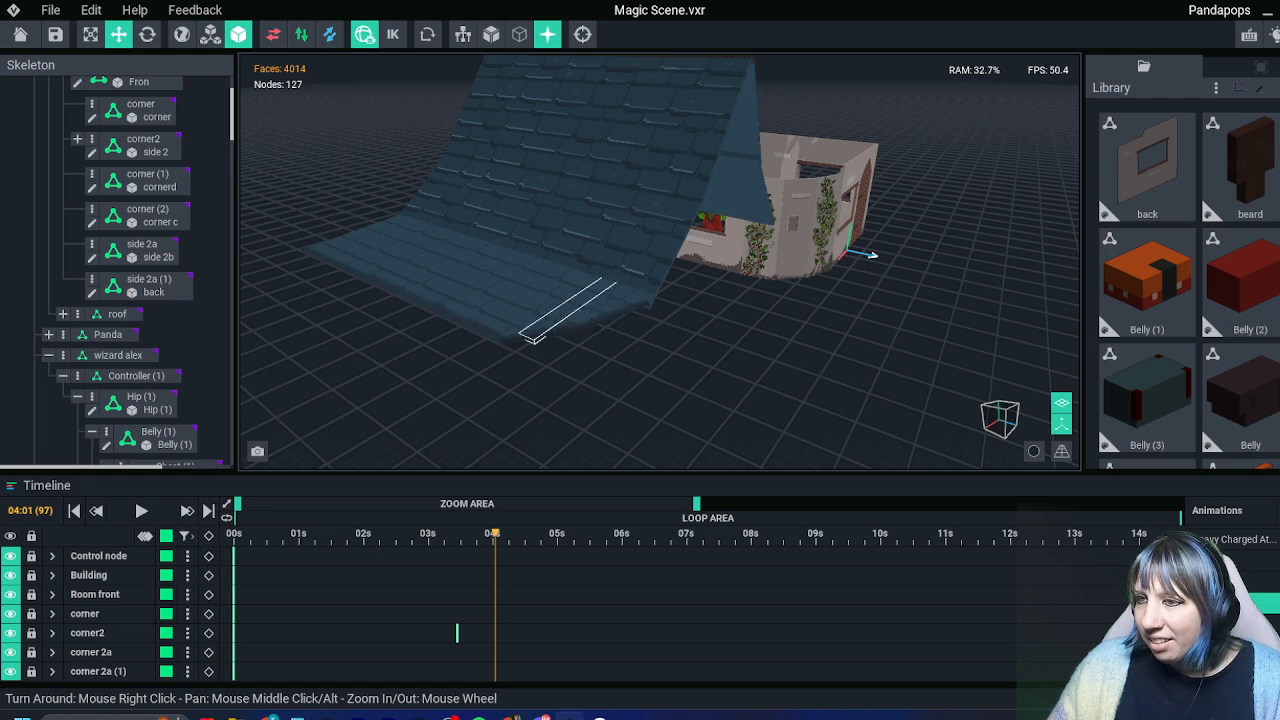
{"action": "right_click_drag", "start_coordinate": [810, 215], "coordinate": [560, 228]}
{"action": "middle_click_drag", "start_coordinate": [905, 340], "coordinate": [712, 250]}
{"action": "left_click", "coordinate": [390, 130]}
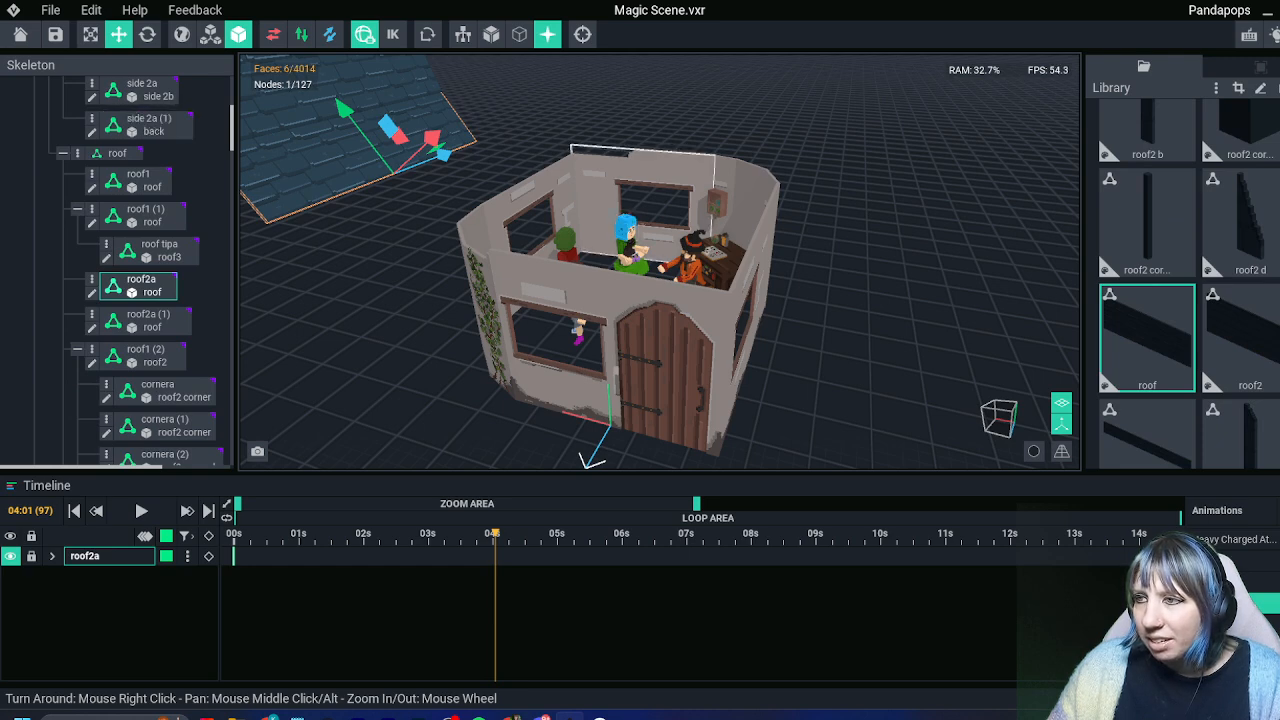
Select the orange wizard's witch hat and focus the view on it
{"action": "scroll", "coordinate": [390, 135], "scroll_direction": "up", "scroll_amount": 3}
{"action": "left_click", "coordinate": [836, 257]}
{"action": "scroll", "coordinate": [838, 257], "scroll_direction": "up", "scroll_amount": 4}
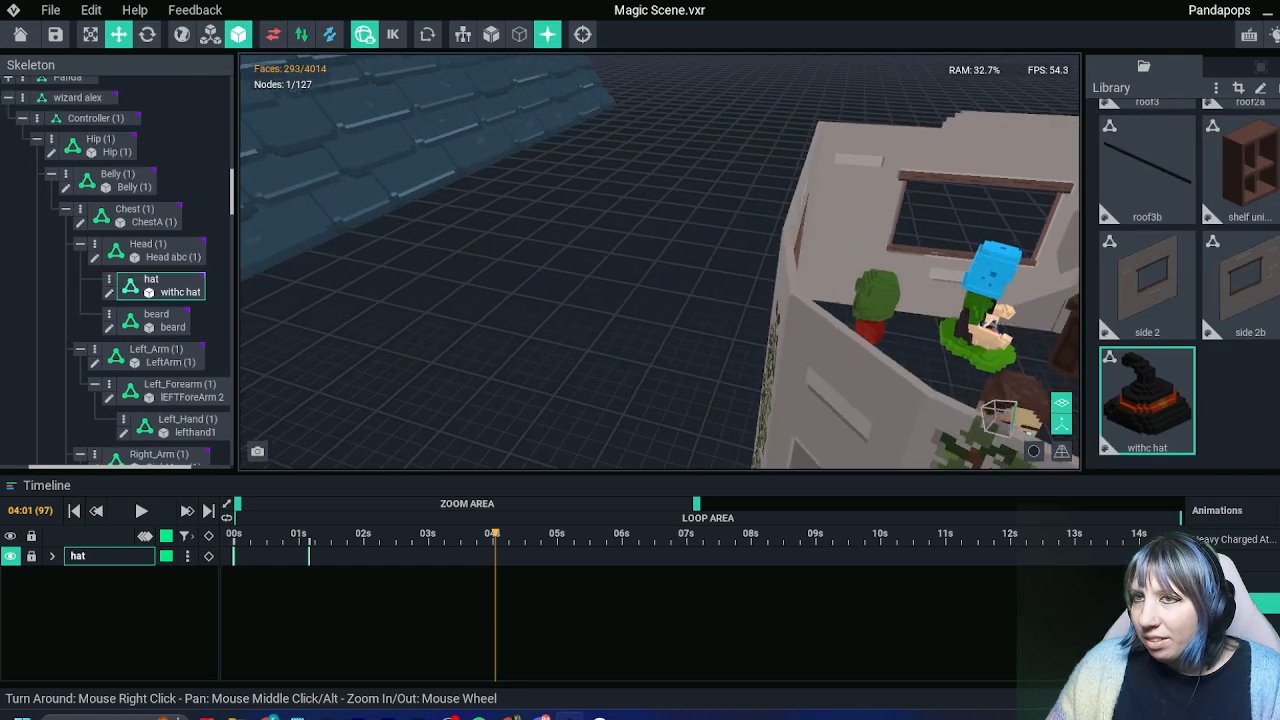
{"action": "key", "text": "f"}
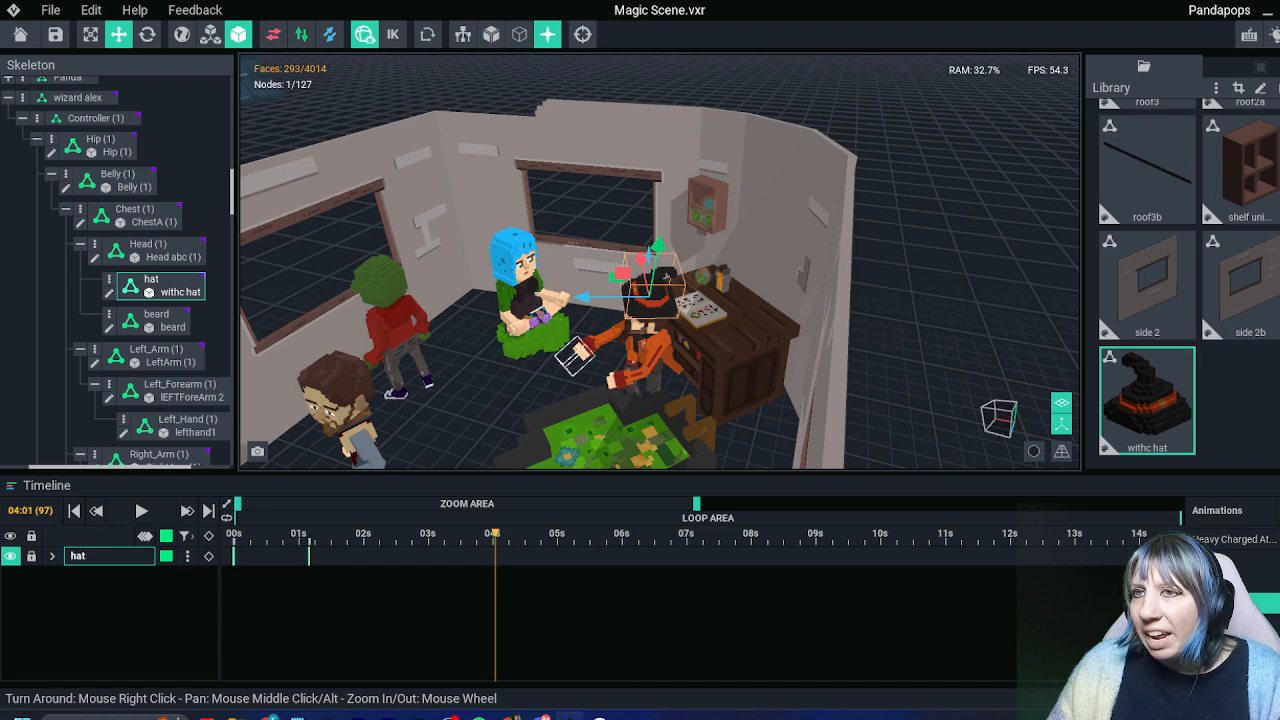
Select the chest of the green-haired figure in red and inspect it among the surrounding characters
{"action": "right_click_drag", "start_coordinate": [667, 277], "coordinate": [760, 270]}
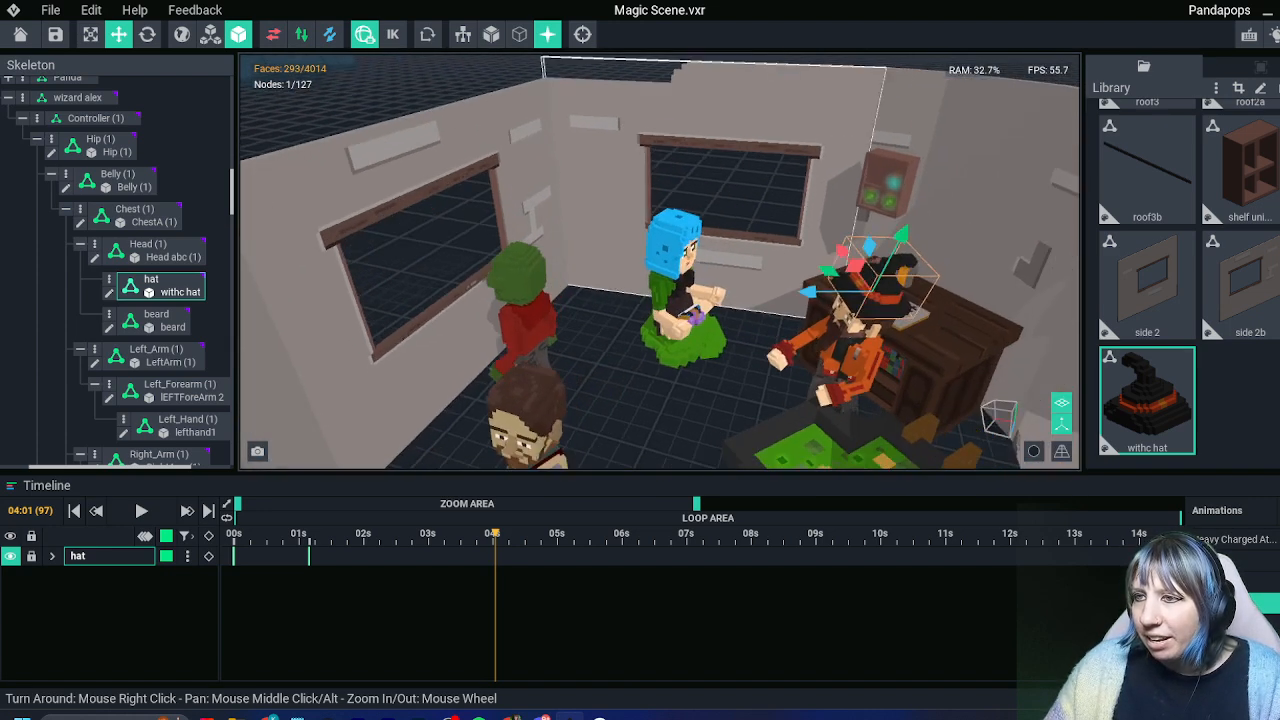
{"action": "right_click_drag", "start_coordinate": [858, 340], "coordinate": [848, 342]}
{"action": "left_click", "coordinate": [598, 287]}
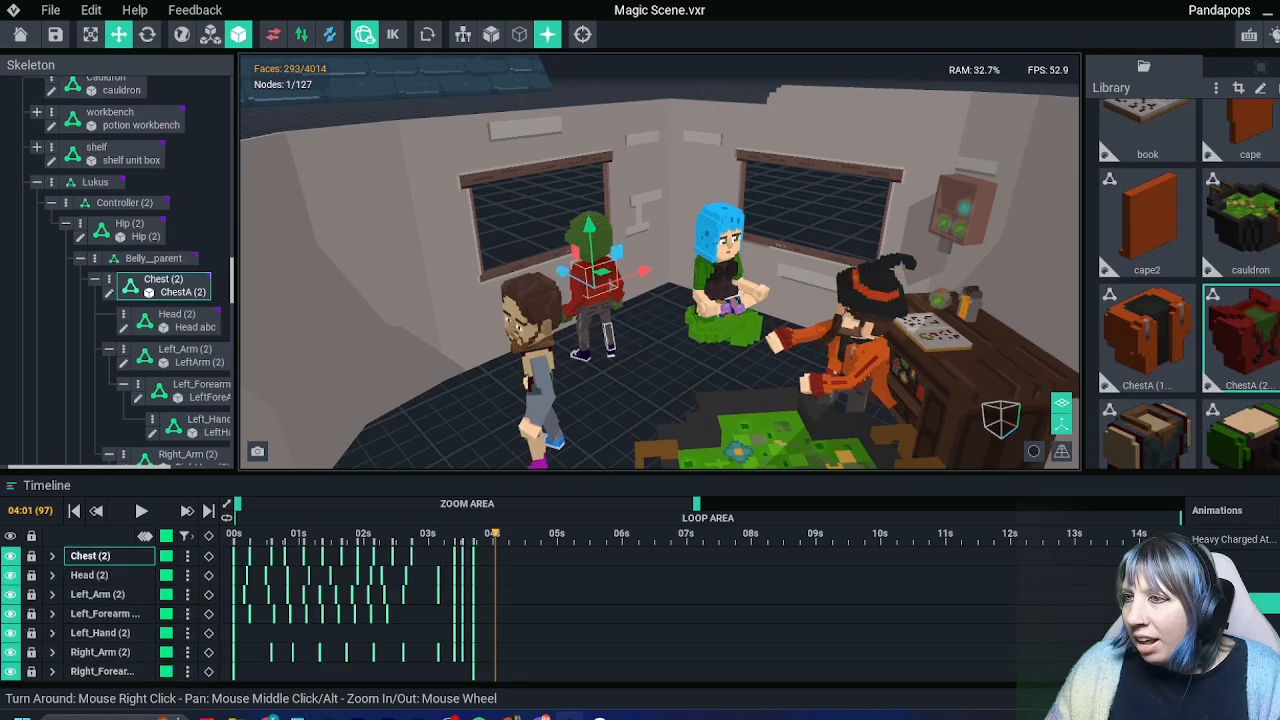
{"action": "scroll", "coordinate": [600, 290], "scroll_direction": "up", "scroll_amount": 3}
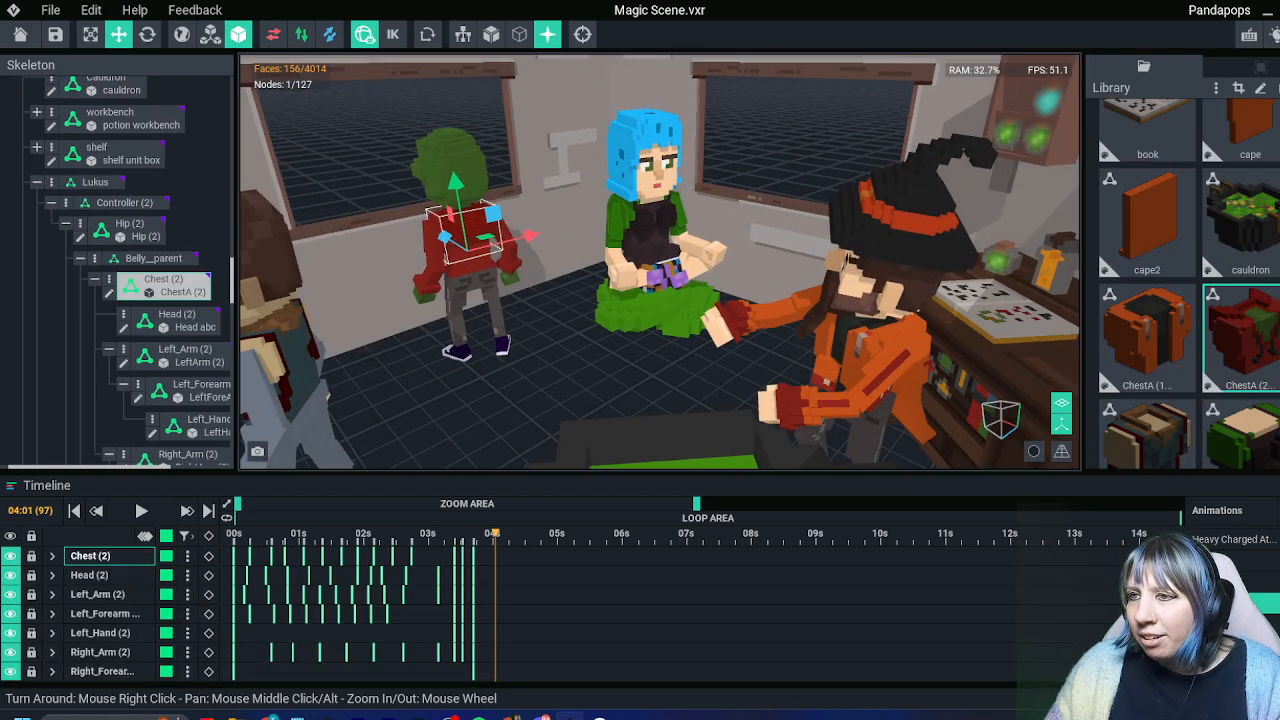
Open the red figure's chest model for voxel editing, inspect its front, and close it with changes saved
{"action": "key", "text": "Tab"}
{"action": "right_click_drag", "start_coordinate": [534, 286], "coordinate": [527, 314]}
{"action": "right_click_drag", "start_coordinate": [571, 378], "coordinate": [509, 411]}
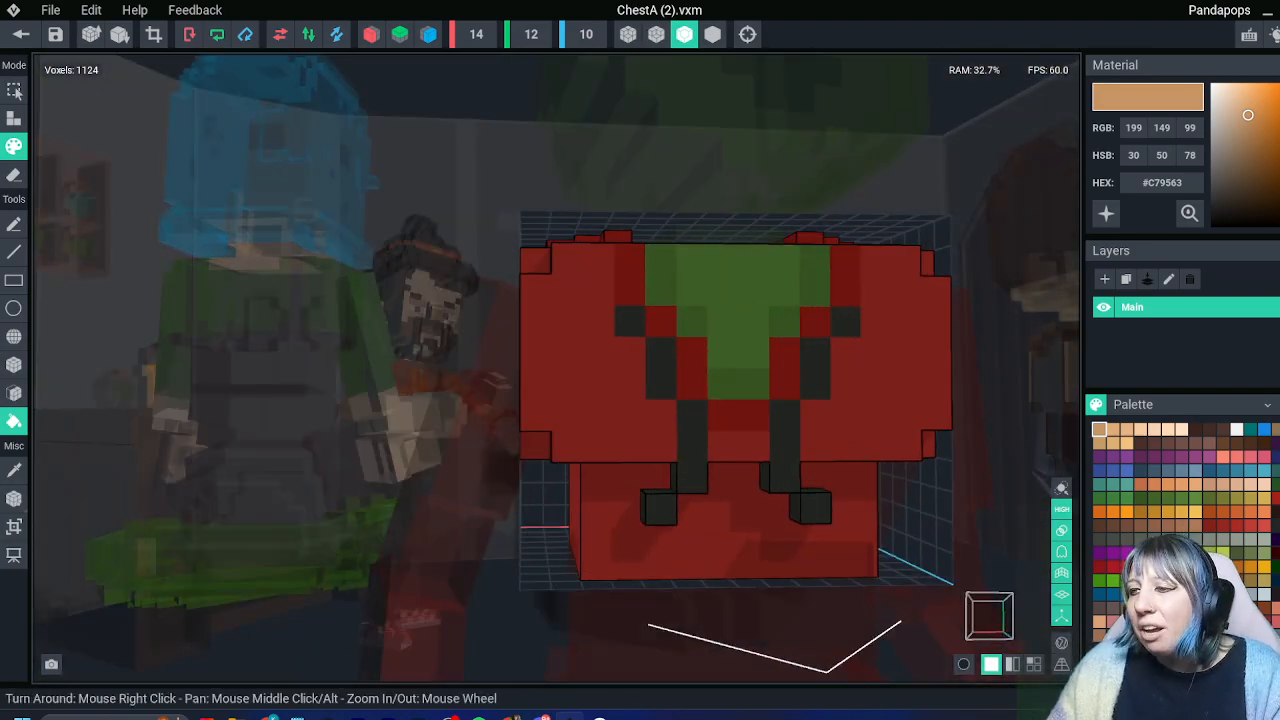
{"action": "left_click", "coordinate": [20, 34]}
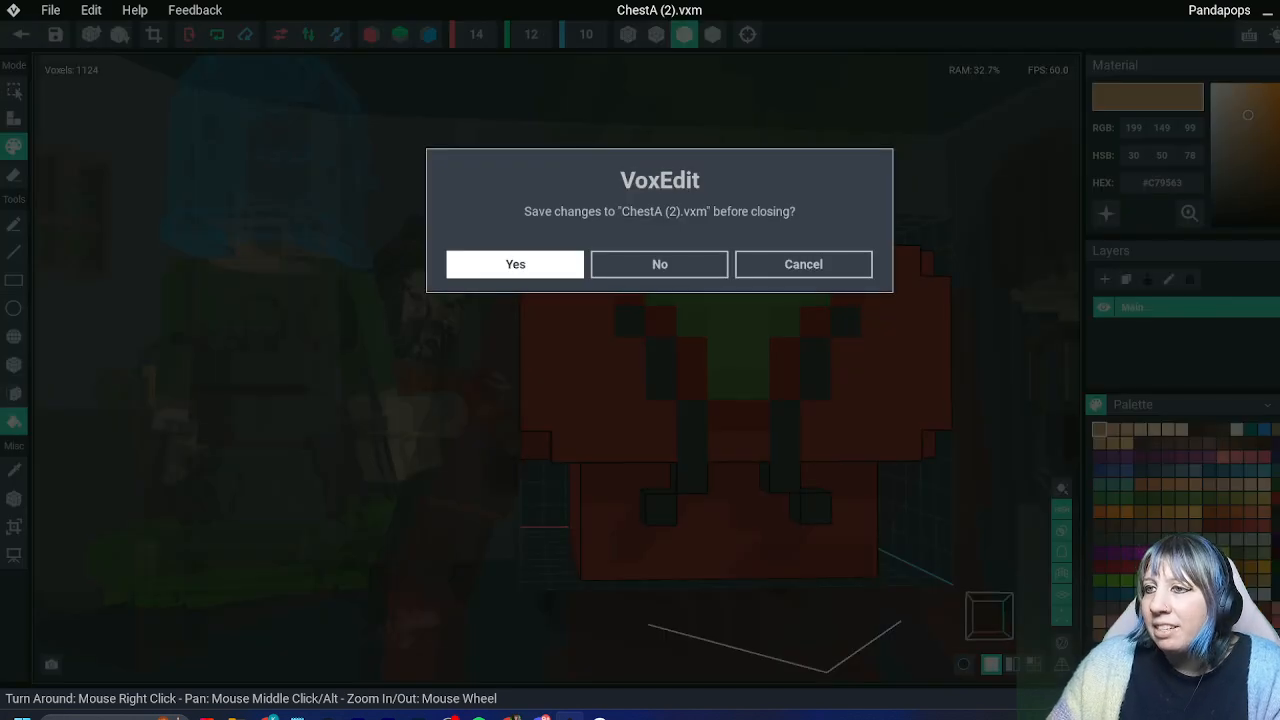
{"action": "left_click", "coordinate": [514, 262]}
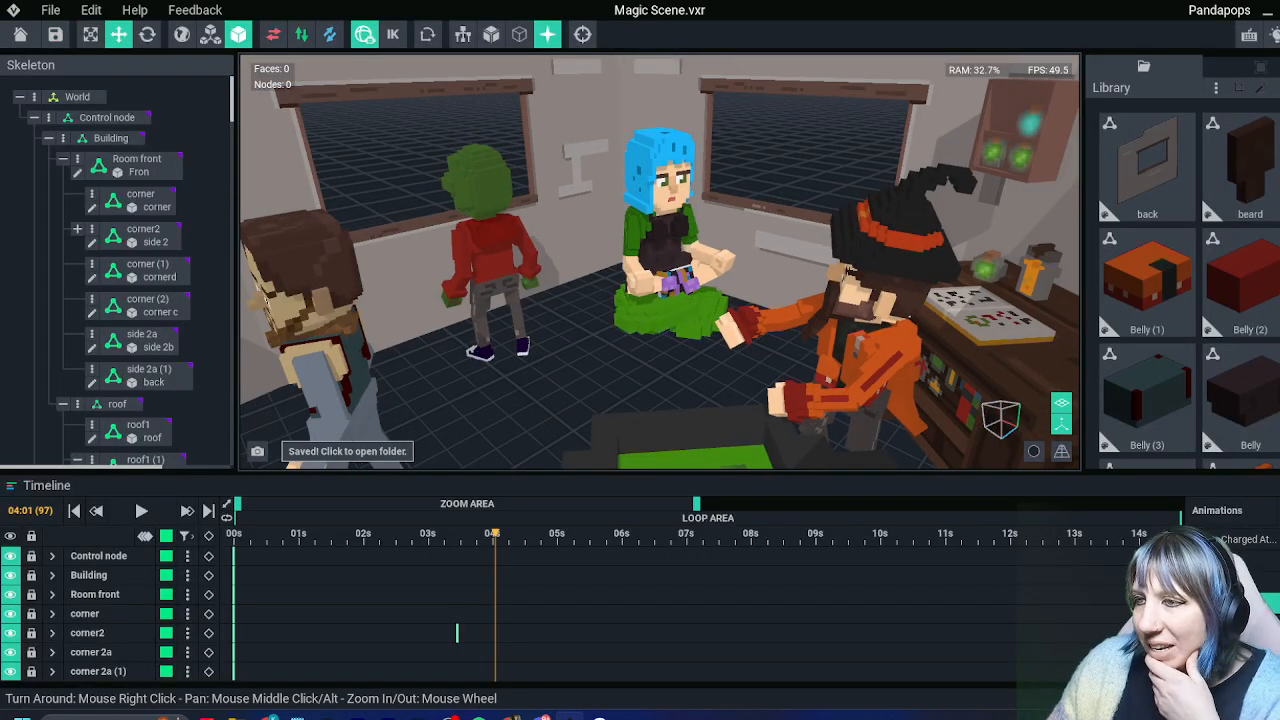
Look over the characters and cauldron, and close the Magic Scene file with its changes saved
{"action": "right_click_drag", "start_coordinate": [668, 318], "coordinate": [900, 370]}
{"action": "middle_click_drag", "start_coordinate": [620, 375], "coordinate": [600, 240]}
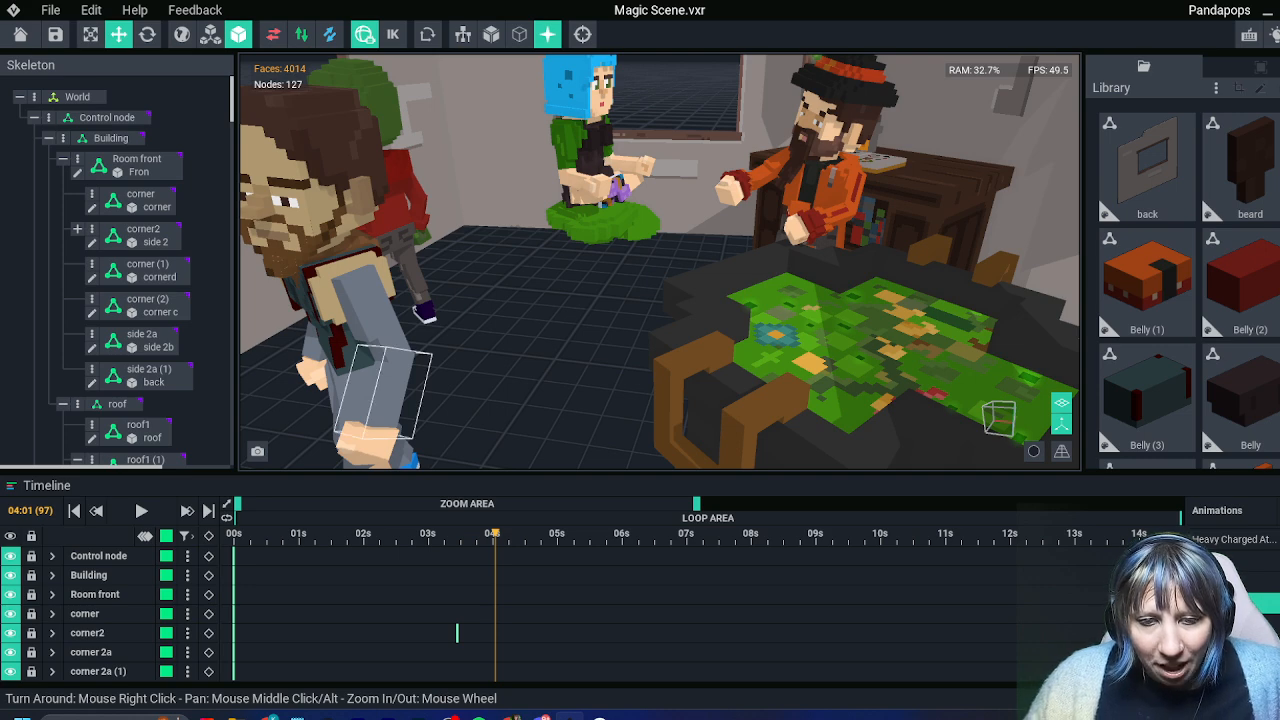
{"action": "scroll", "coordinate": [400, 310], "scroll_direction": "down", "scroll_amount": 5}
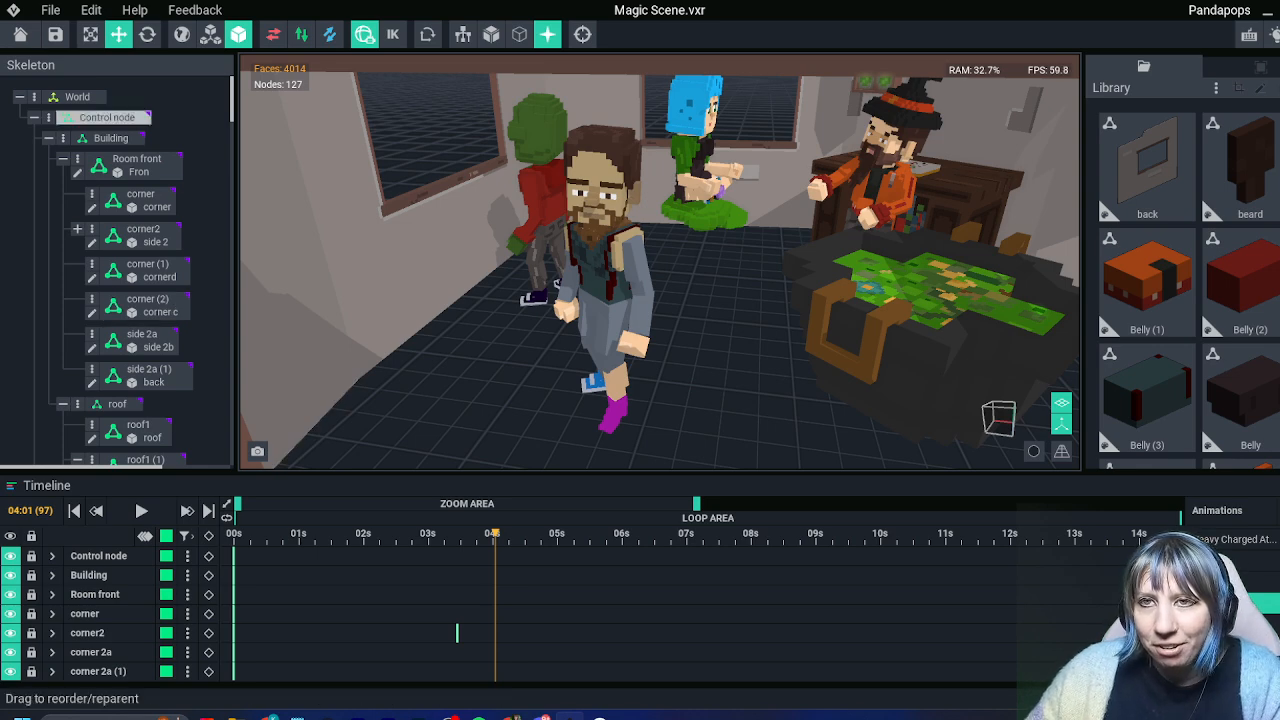
{"action": "left_click", "coordinate": [20, 34]}
{"action": "left_click", "coordinate": [515, 264]}
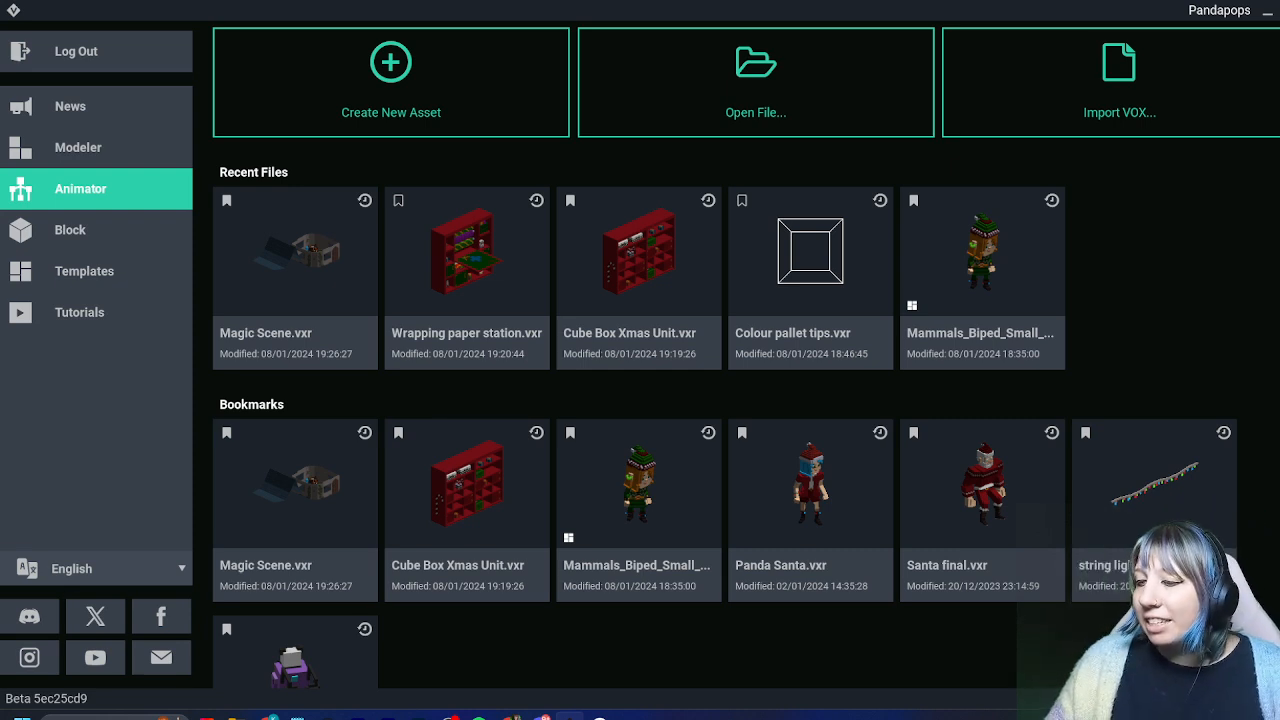
{"action": "mouse_move", "coordinate": [448, 717]}
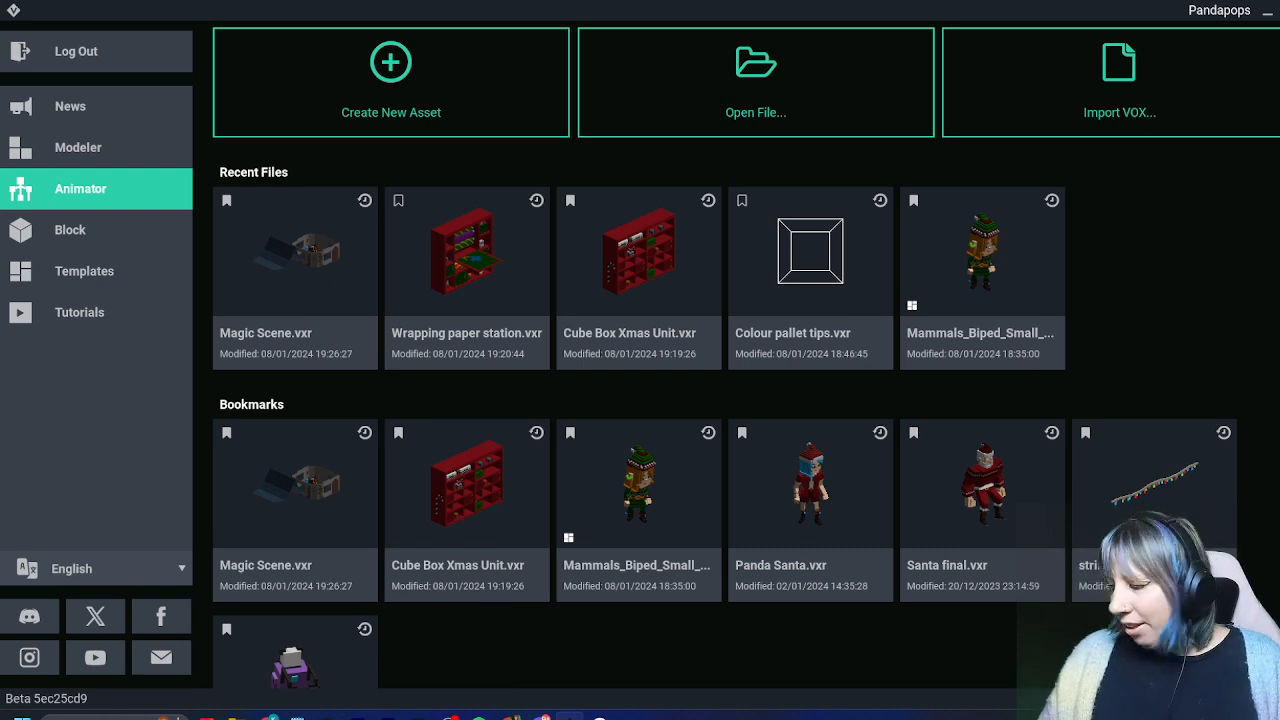